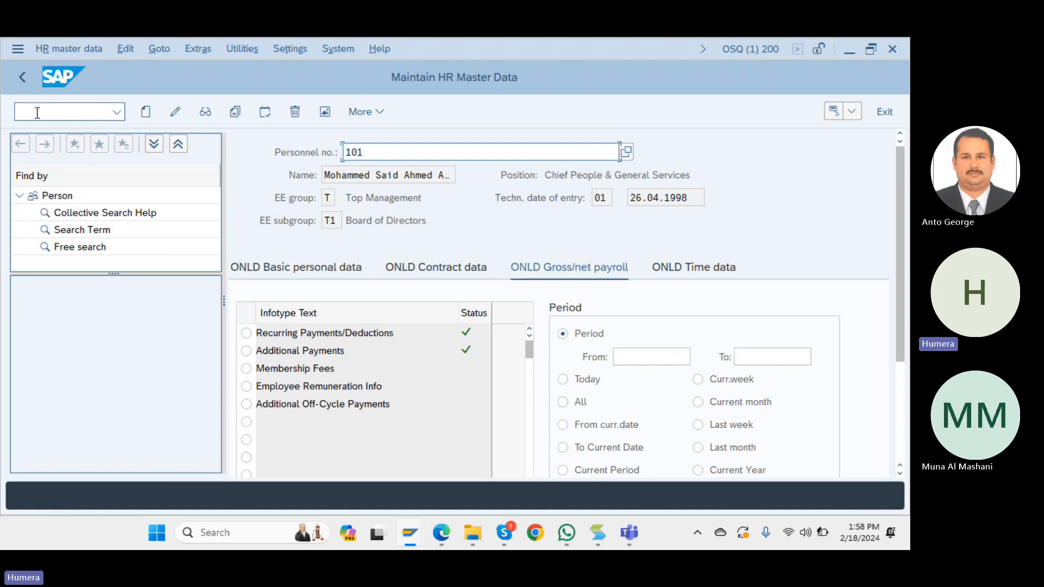
Load the HR Manager's master data by entering the employee's personnel number.
key(XF86AudioRaiseVolume)
drag(385, 152, 263, 153)
key(BackSpace)
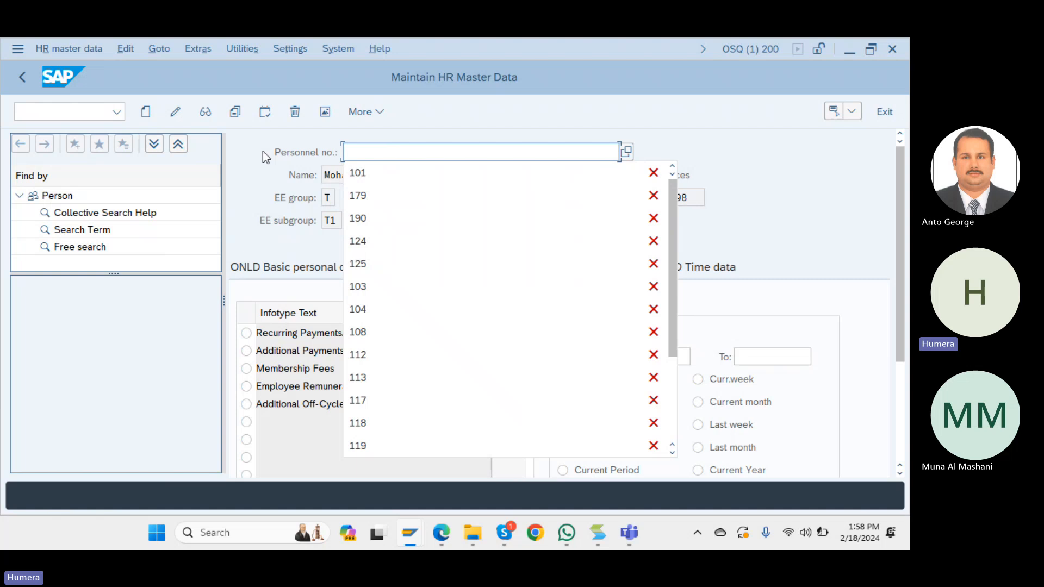
text(190)
key(Return)
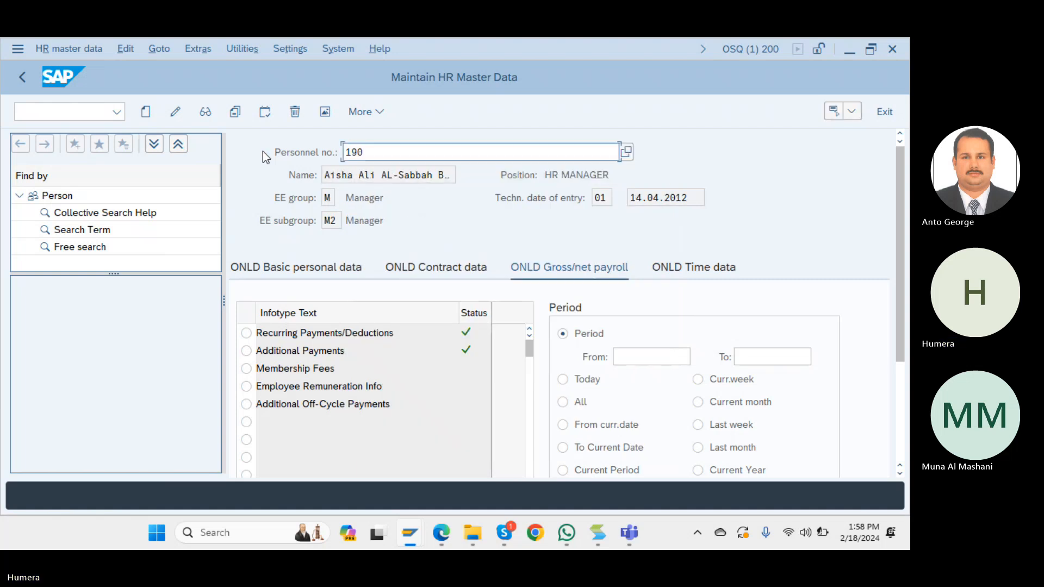
click(384, 151)
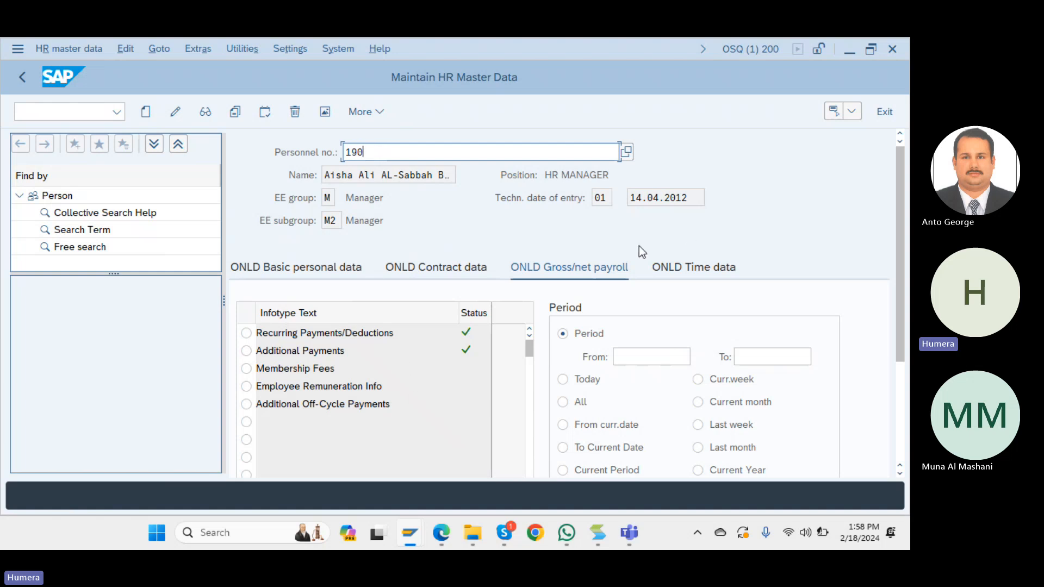
Review the Basic personal data infotypes, then the Recurring Payments/Deductions and Additional Payments infotypes under Gross/net payroll.
click(316, 267)
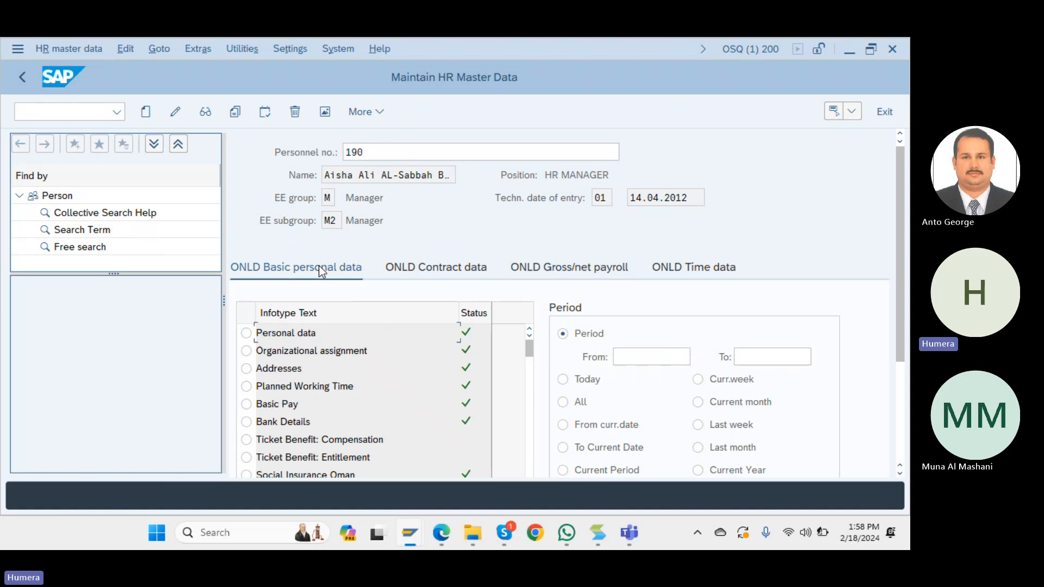
click(417, 270)
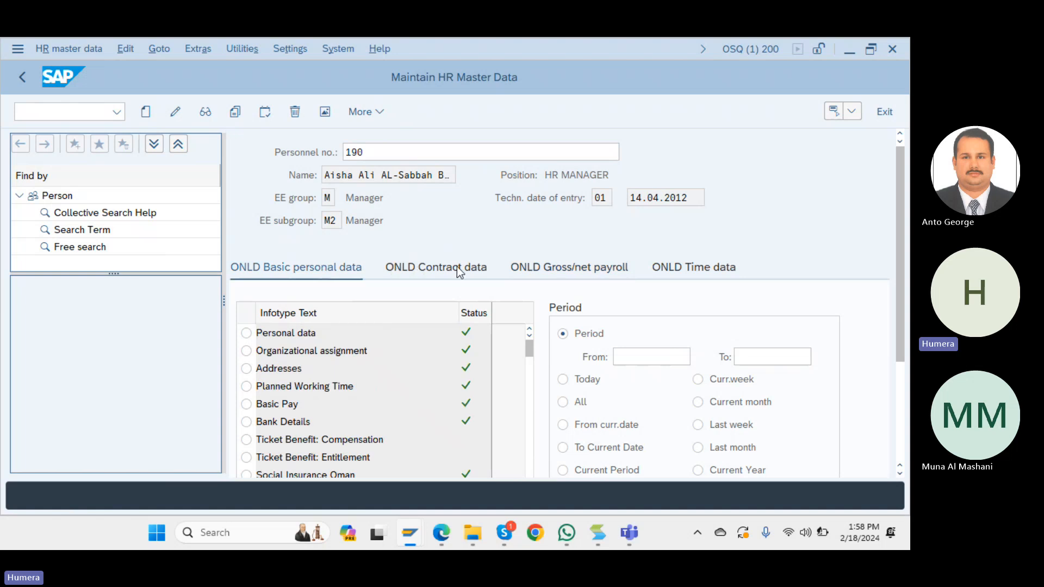
click(560, 274)
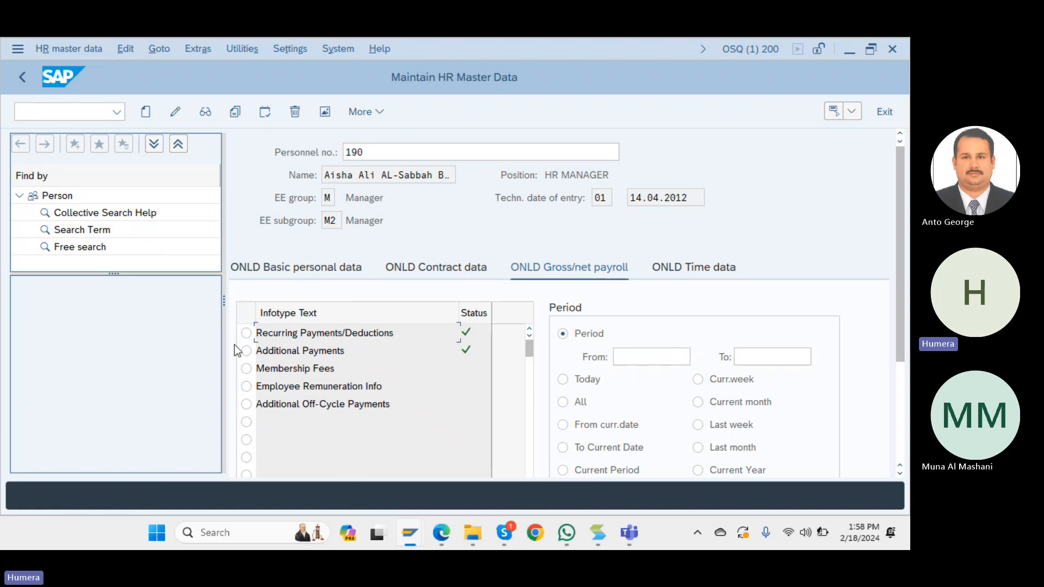
drag(273, 352, 232, 349)
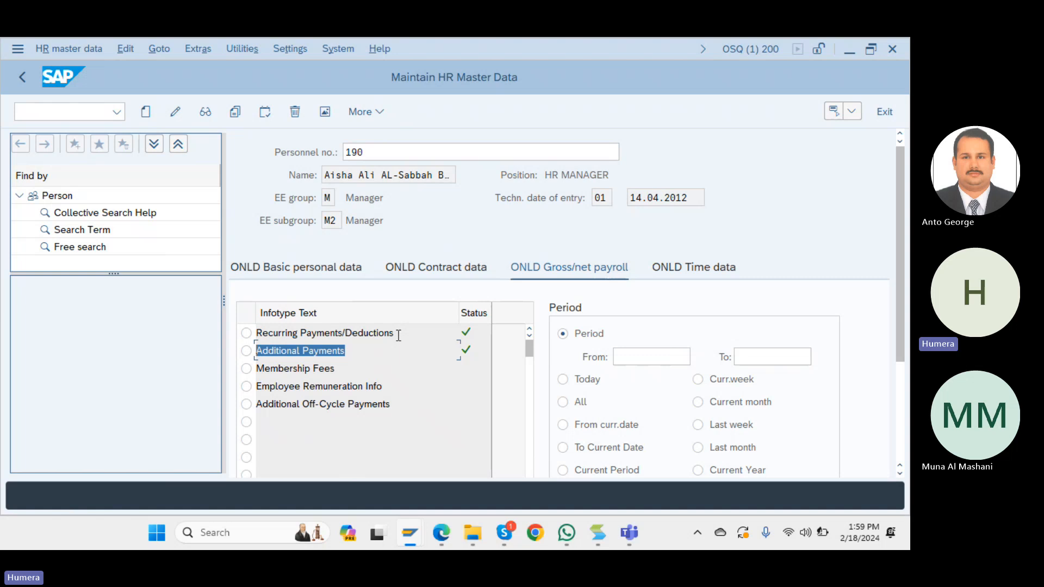
drag(399, 334, 242, 332)
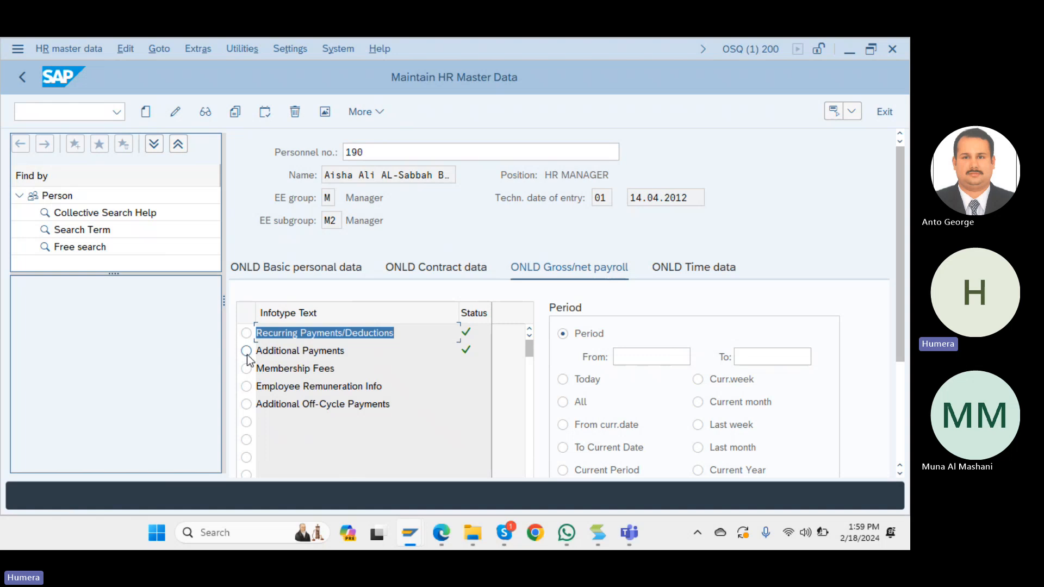
Start a new record for the Additional Payments infotype.
click(247, 354)
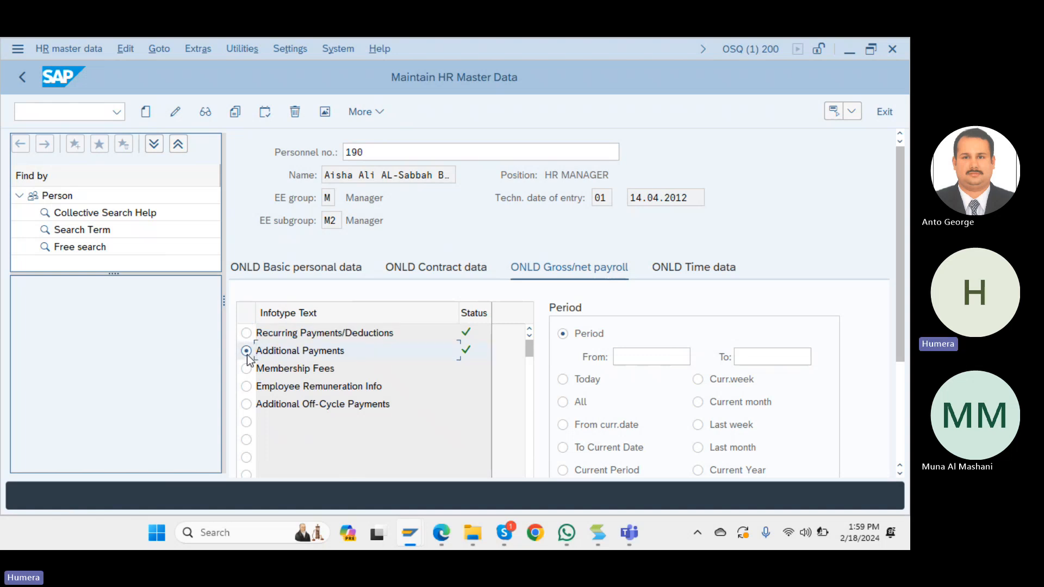
click(289, 334)
click(297, 351)
click(146, 112)
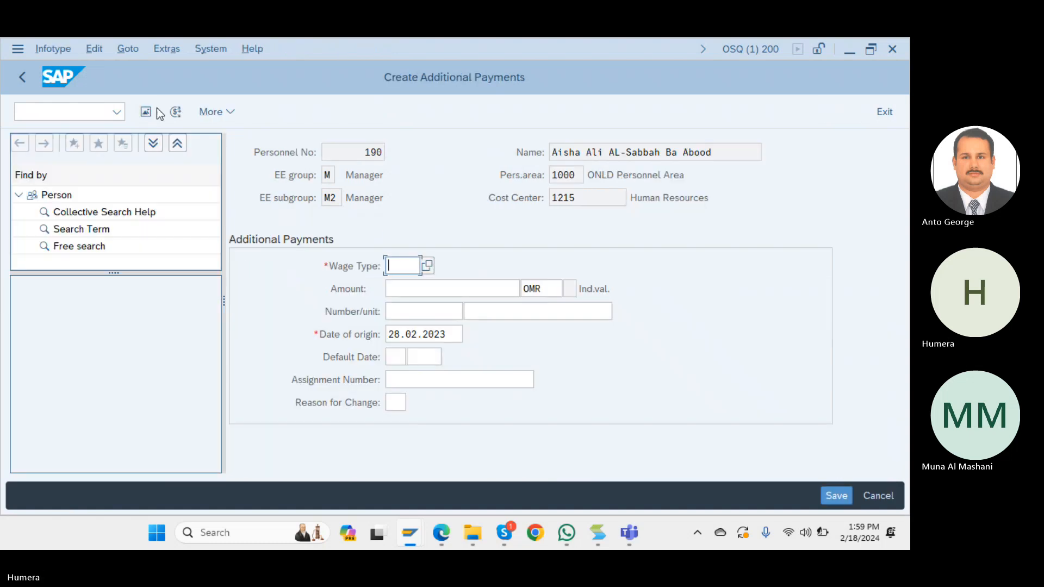
Search the available wage types for 400 and assign 8200 Salary Advance to the additional payment.
click(429, 265)
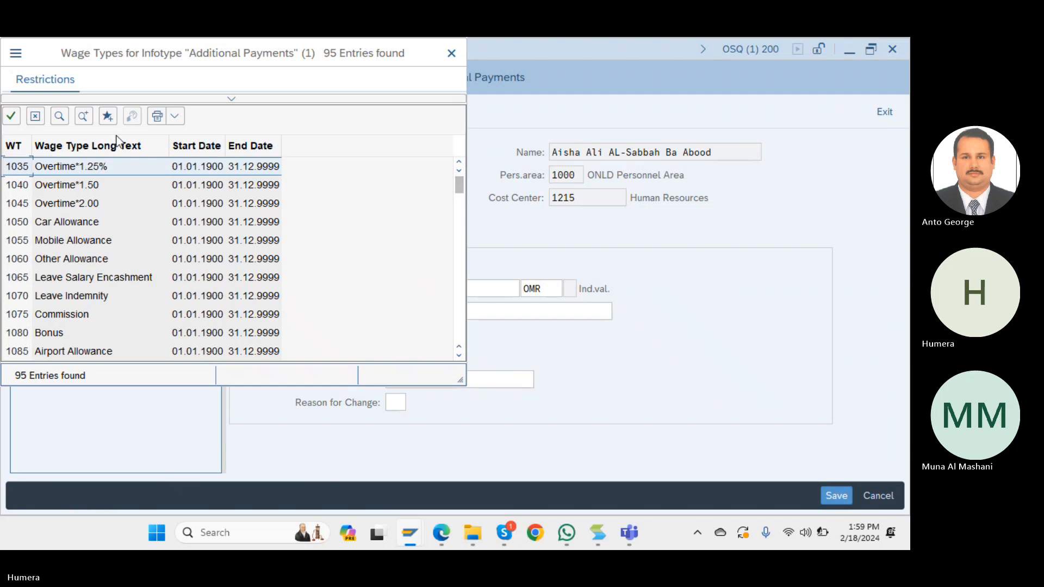
click(57, 119)
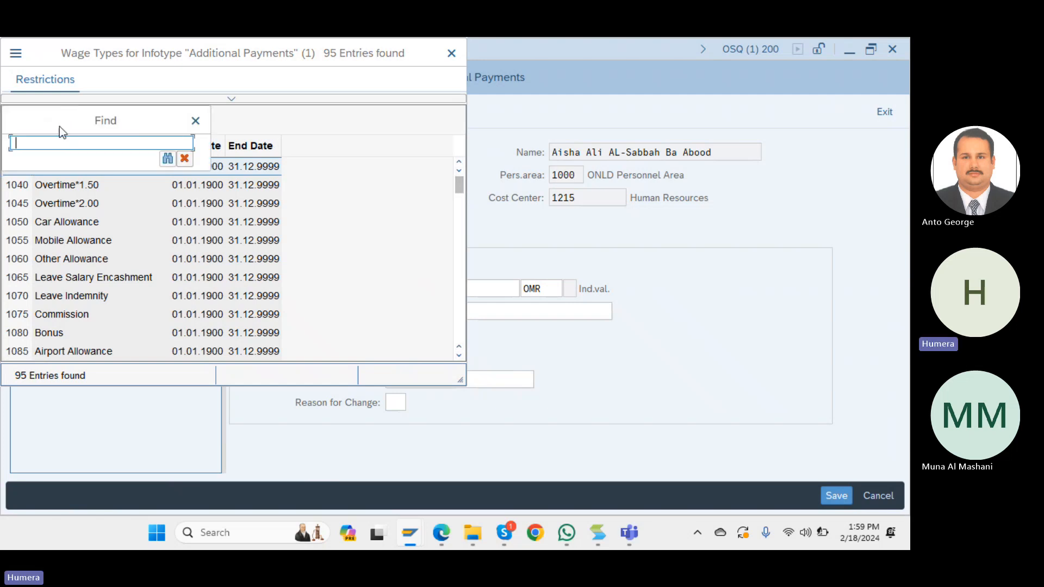
text(400)
key(Return)
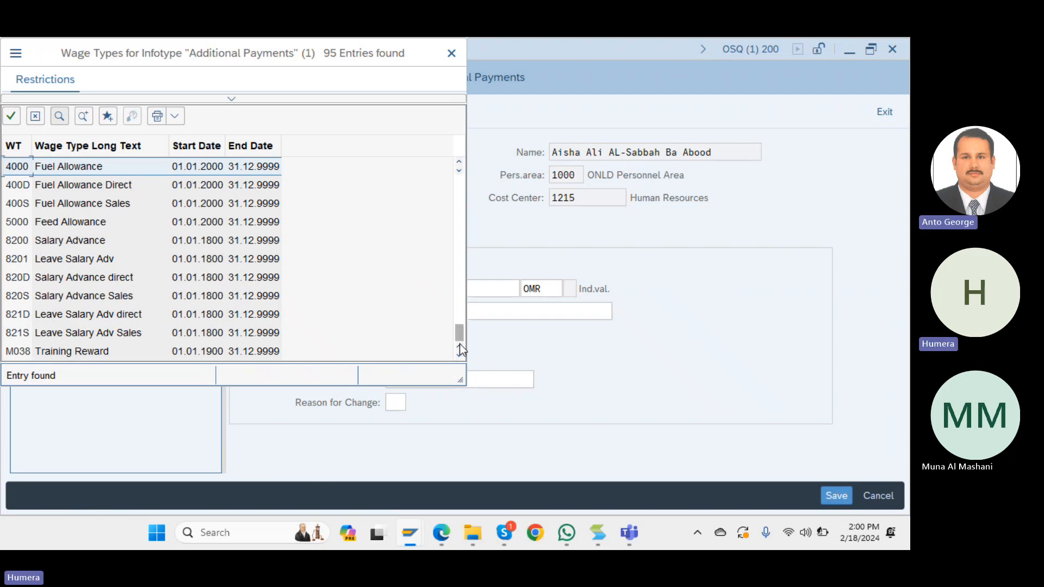
scroll(459, 332, down, 2)
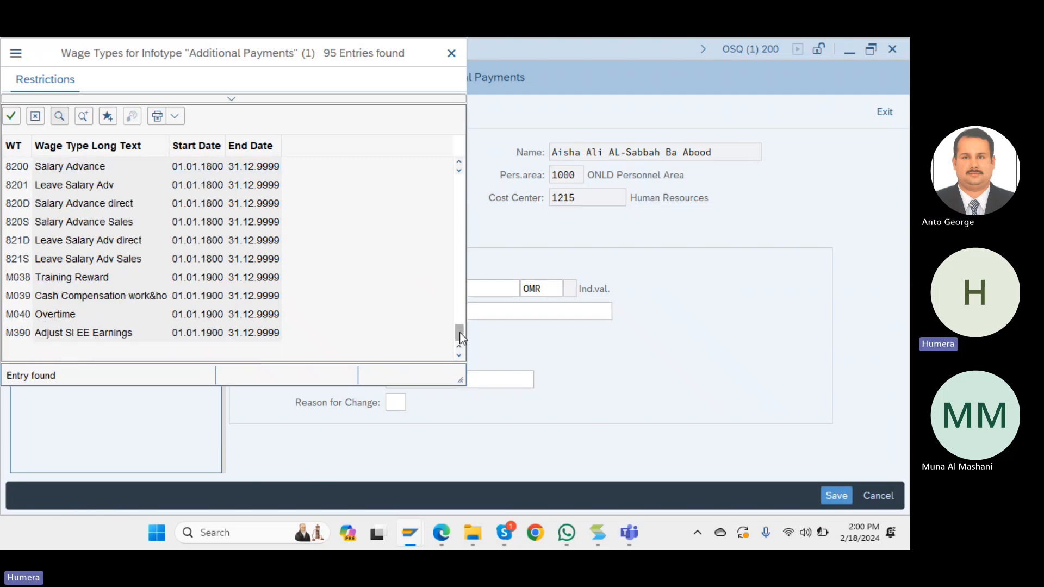
click(459, 162)
click(460, 162)
click(460, 162)
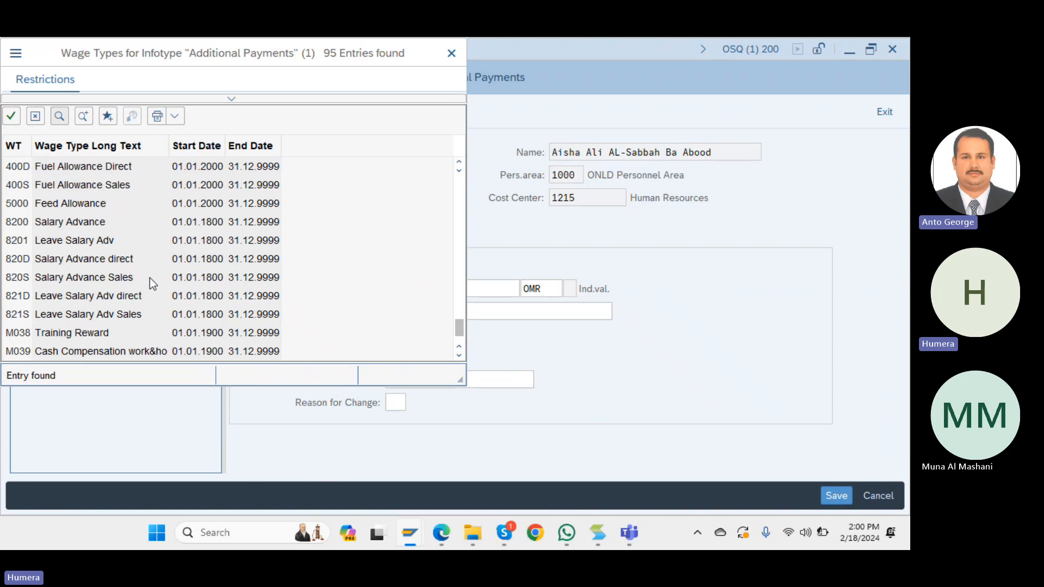
double_click(73, 225)
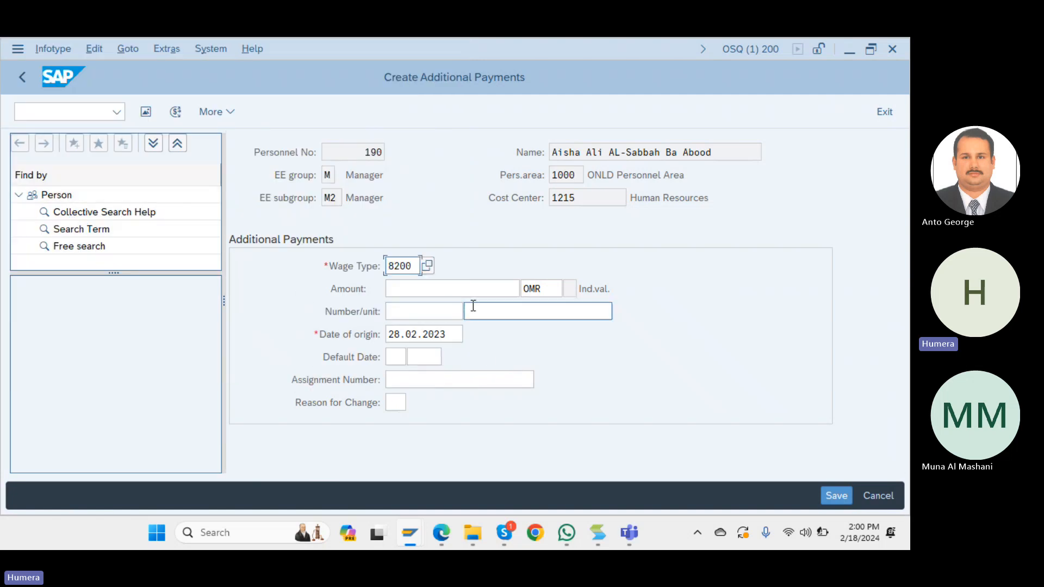
Enter an amount of 100 OMR with date of origin 18.02.2024 and save the additional payment record.
click(493, 288)
text(1)
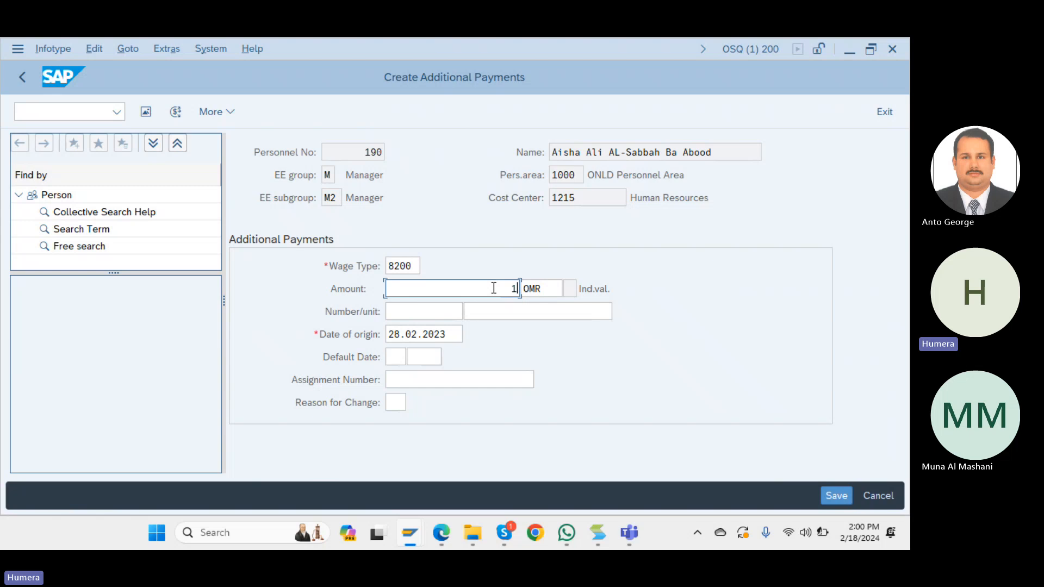
text(00)
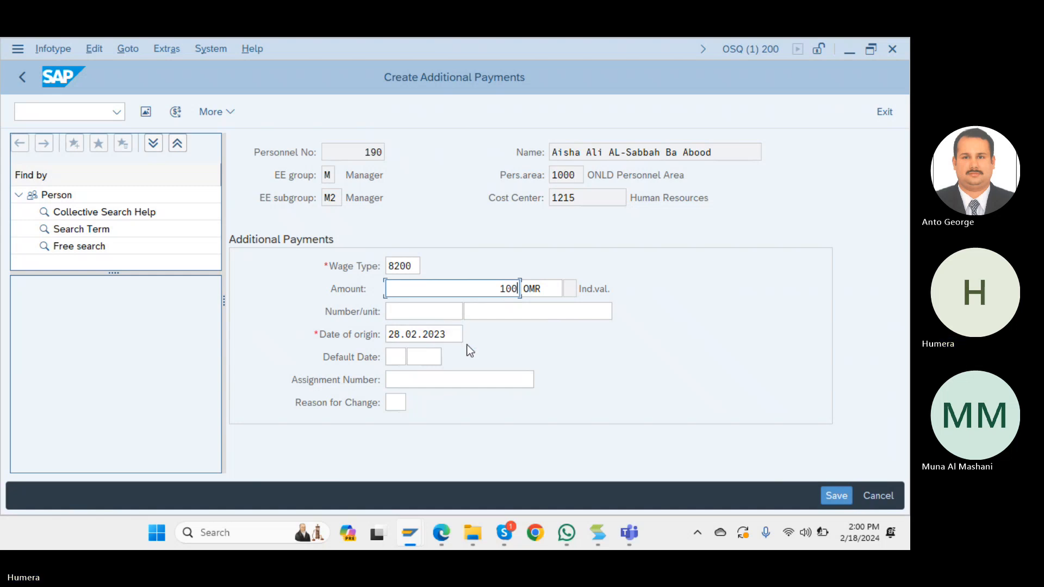
drag(463, 334, 337, 338)
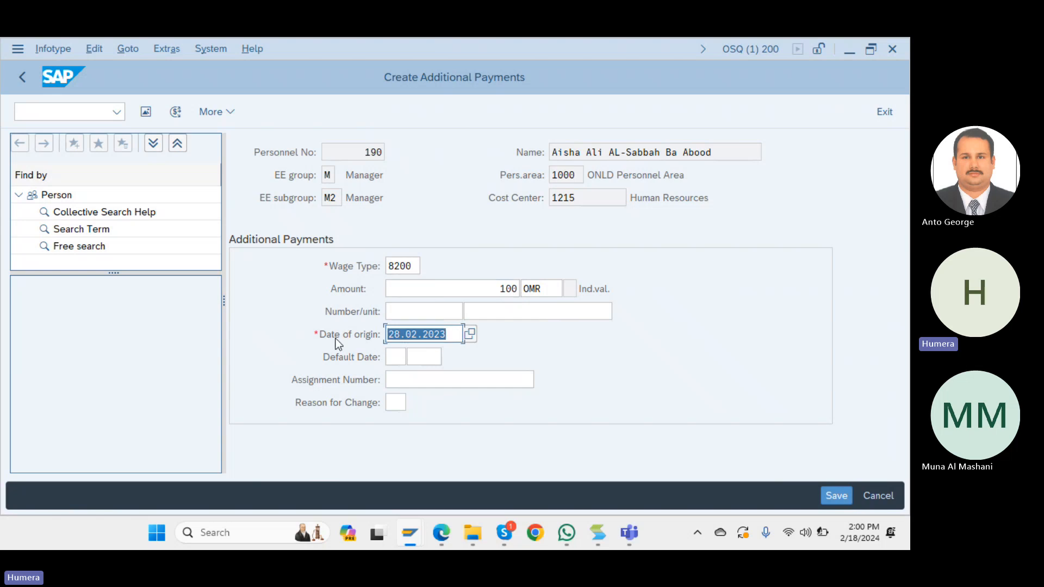
key(BackSpace)
text(18)
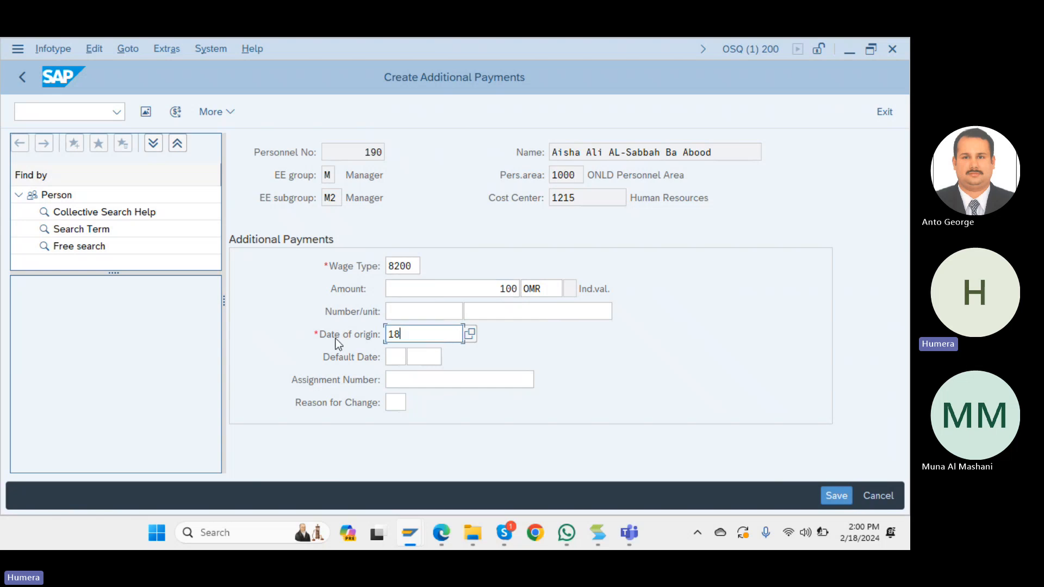
text(.02.2024)
click(841, 496)
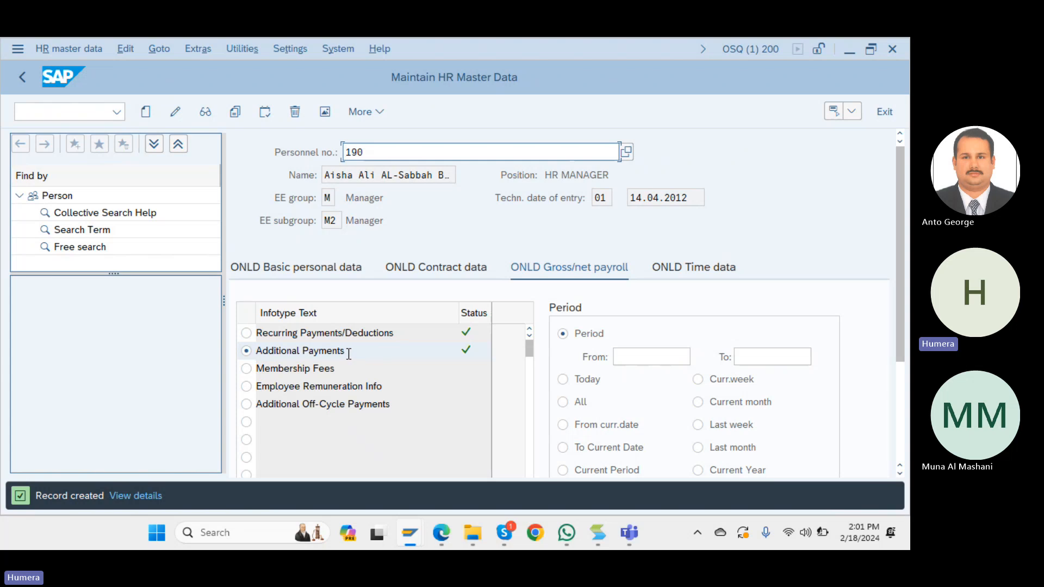
Start a new Recurring Payments/Deductions record valid from 01.02.2024 to 29.02.2024.
click(246, 333)
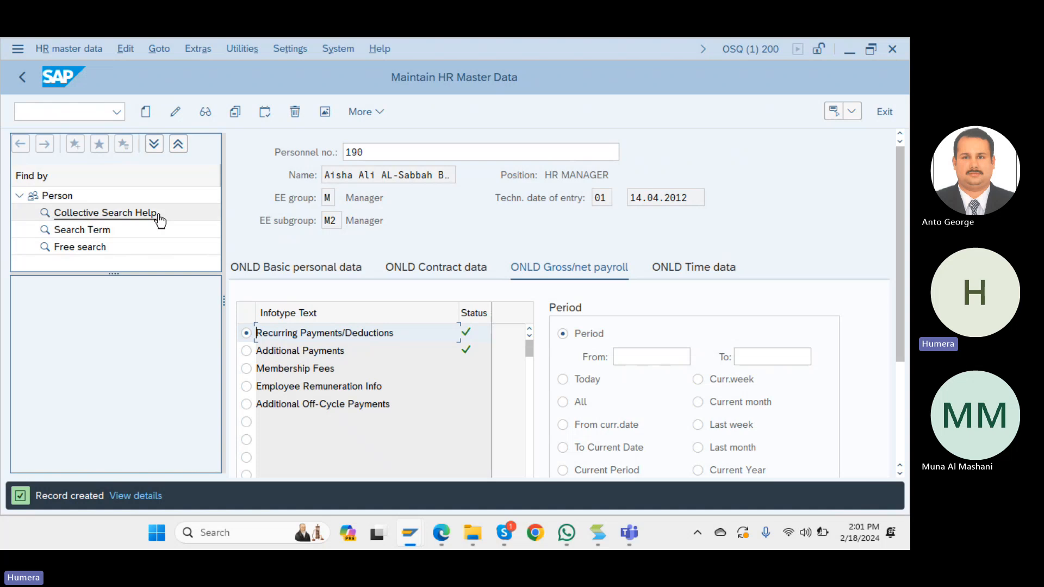
click(152, 112)
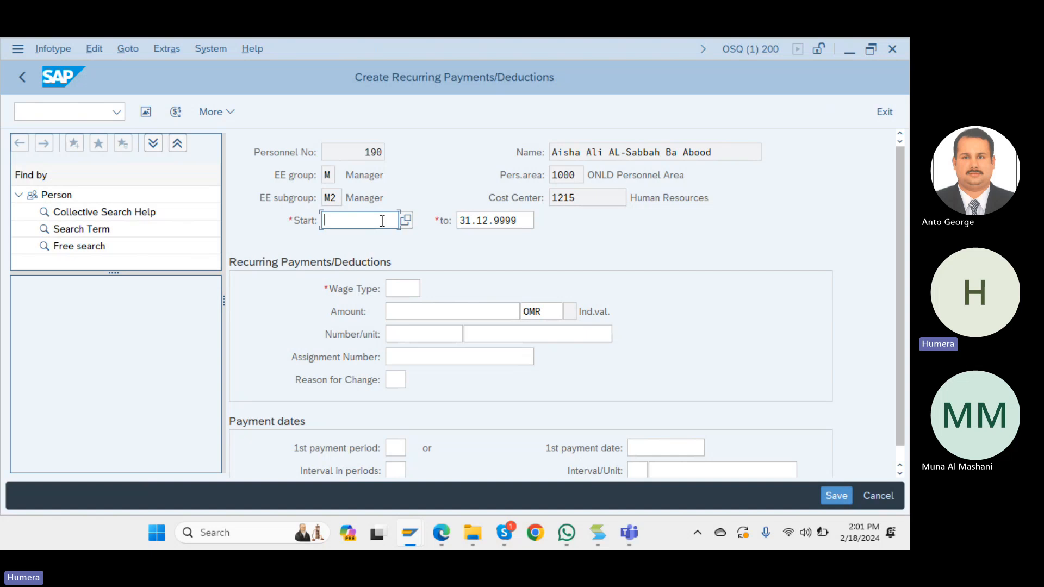
text(01)
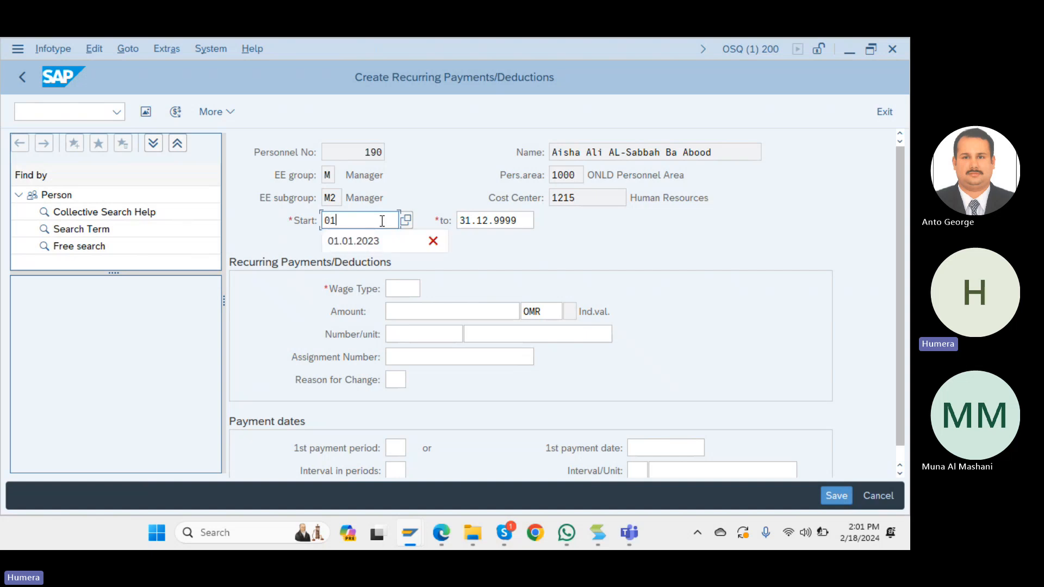
text(.02.)
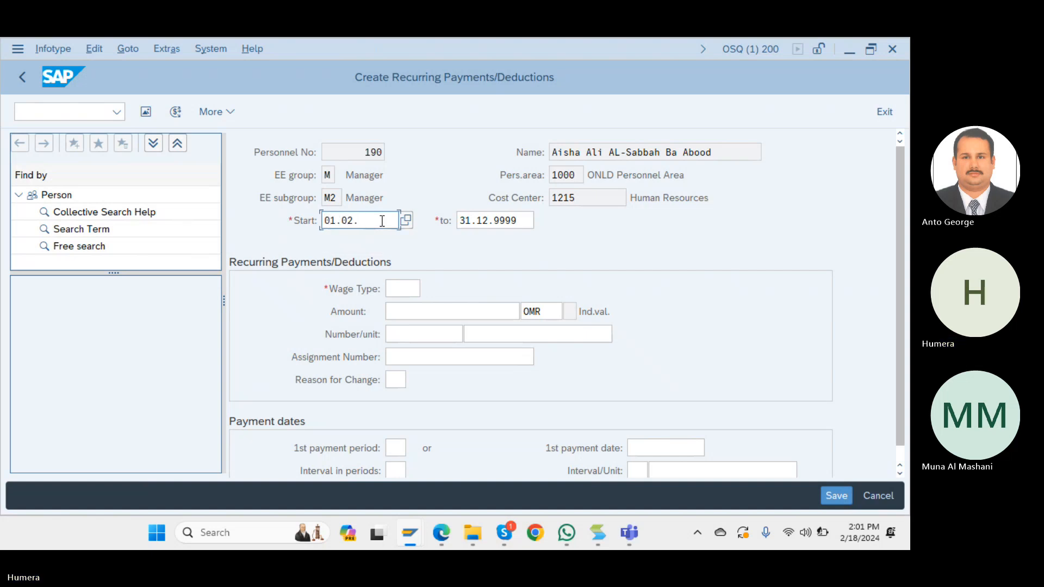
text(2024)
click(535, 219)
key(BackSpace)
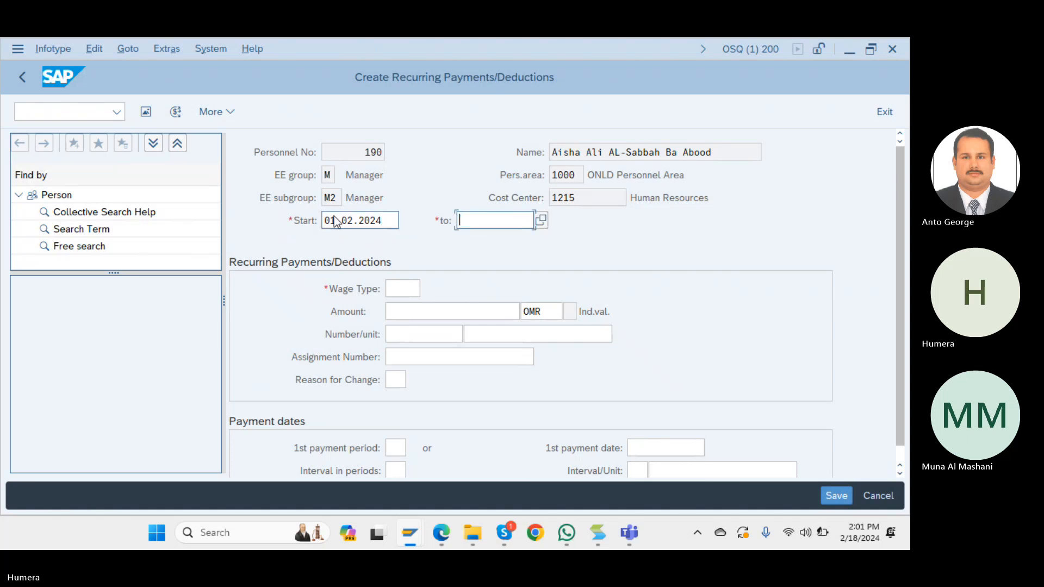
text(29.02.2024)
Assign wage type 8300 Salary Adv Ded to the recurring deduction and set its amount to 100 OMR.
click(404, 290)
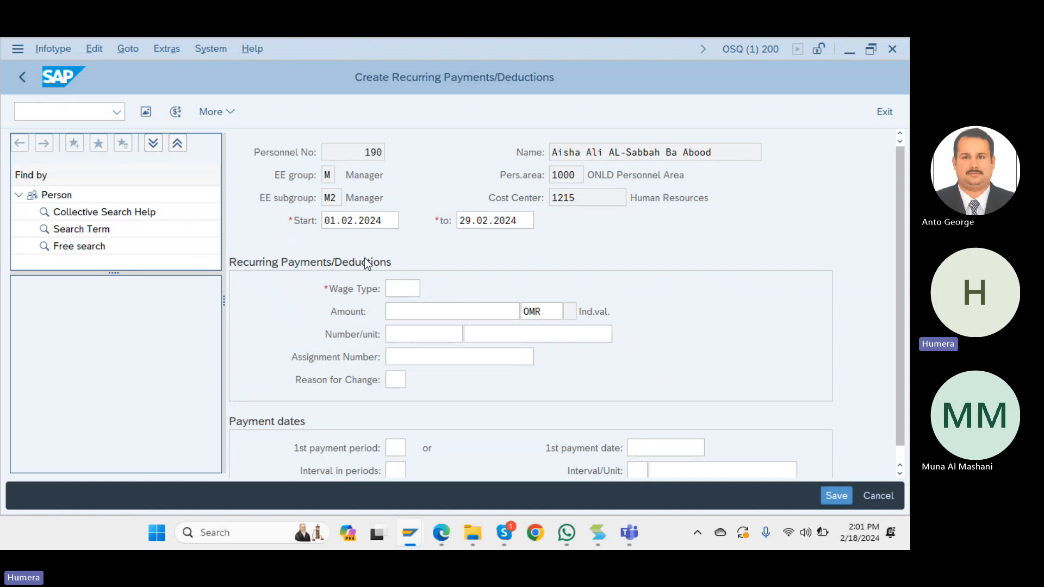
key(F4)
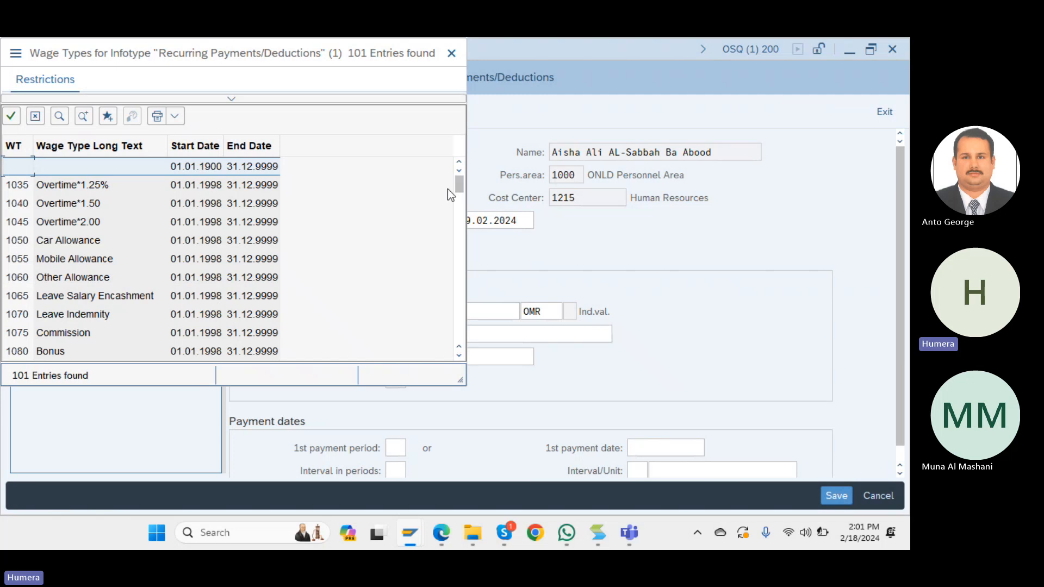
drag(460, 185, 469, 279)
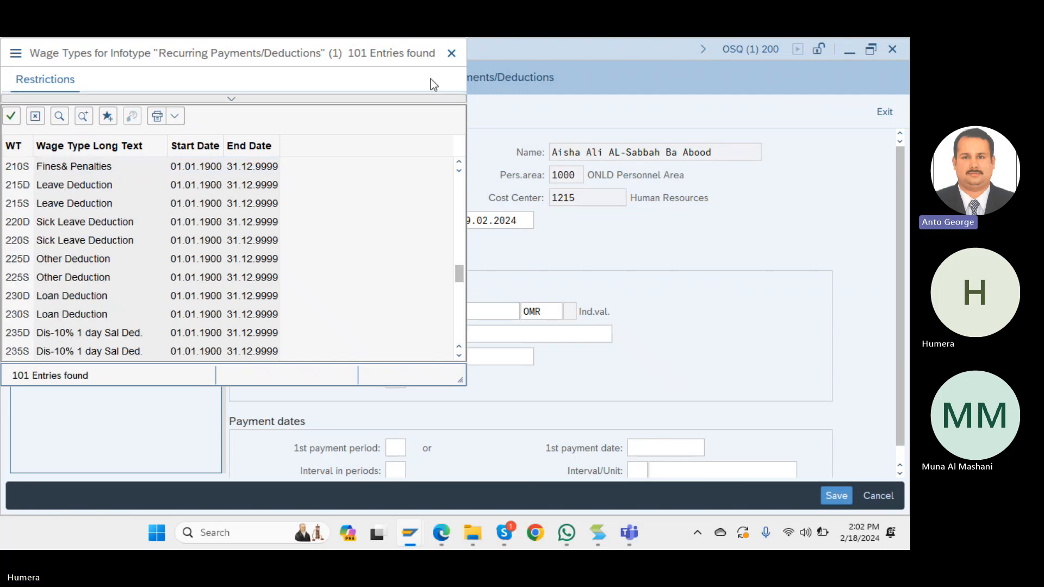
drag(459, 270, 461, 285)
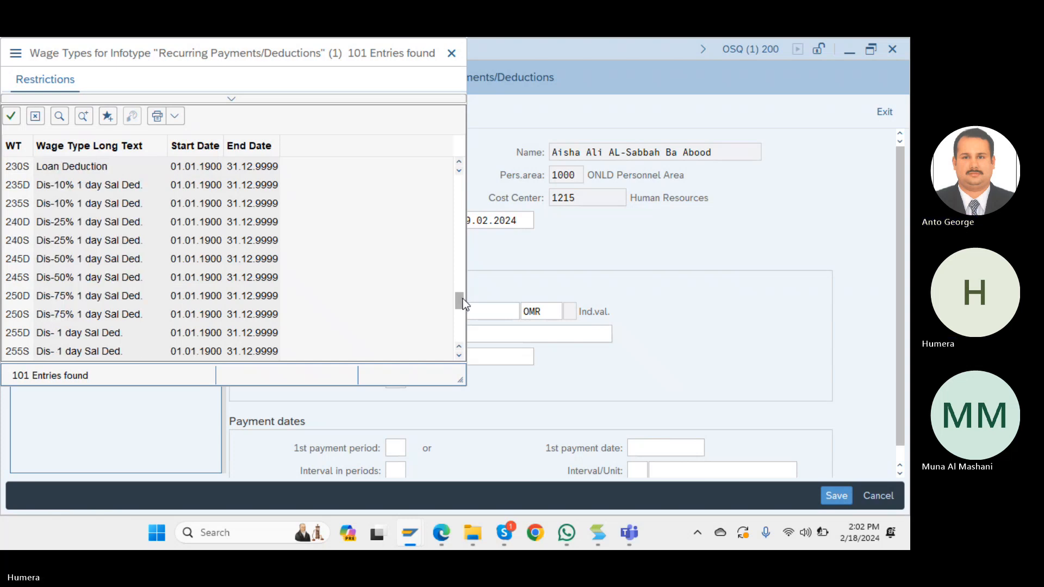
drag(463, 298, 466, 324)
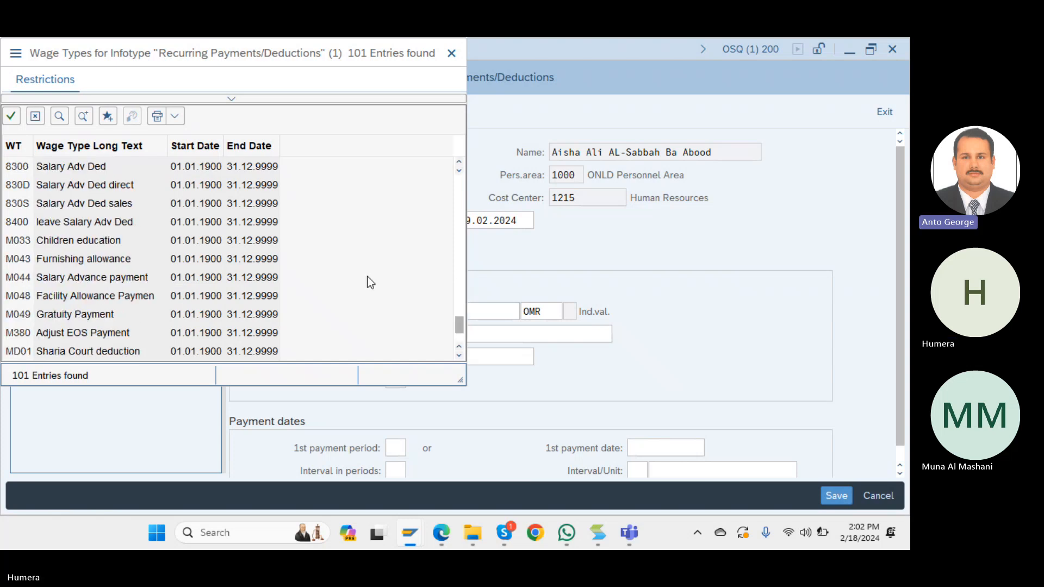
click(89, 169)
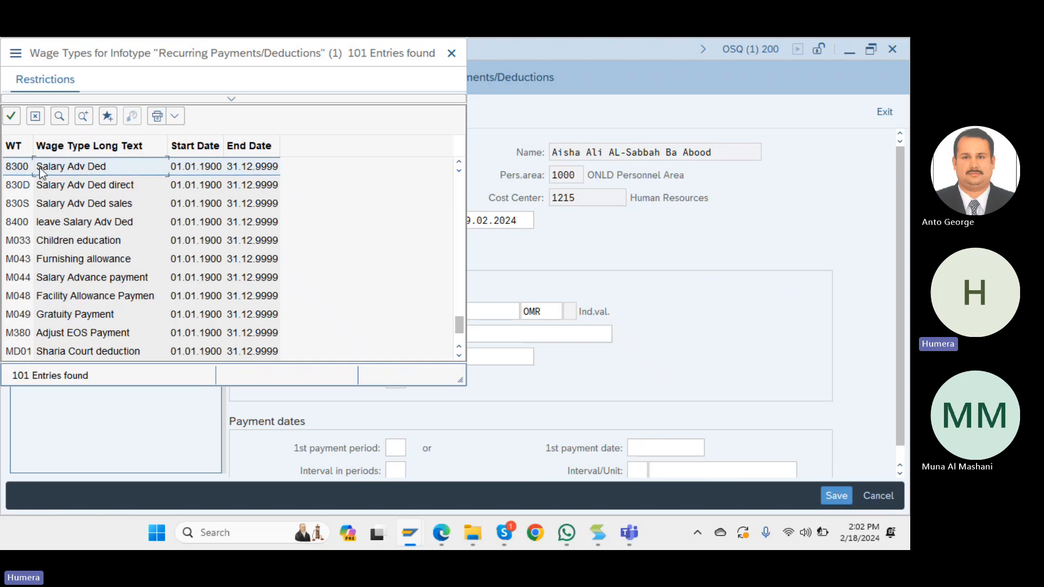
click(12, 115)
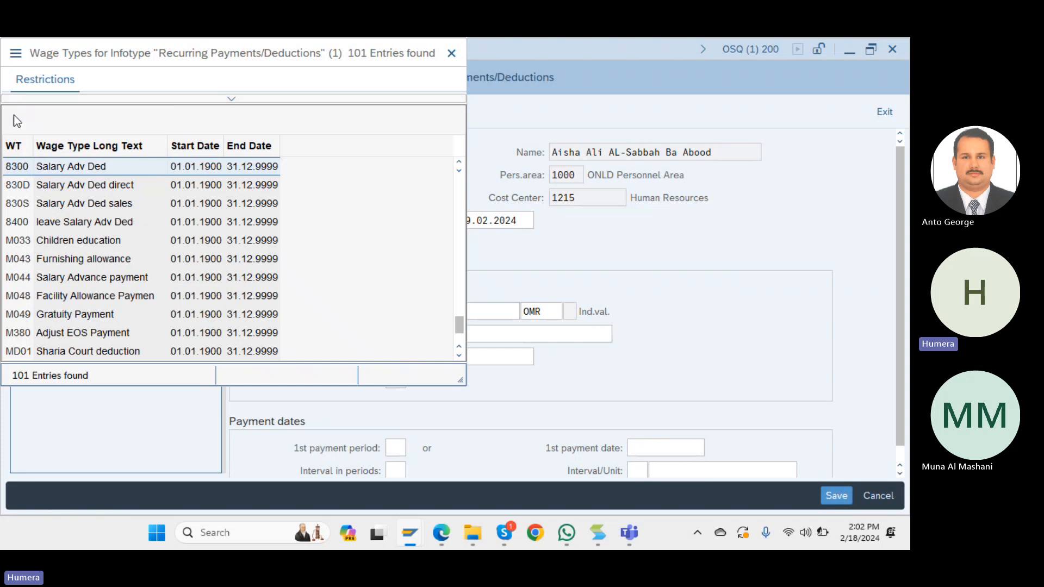
click(477, 312)
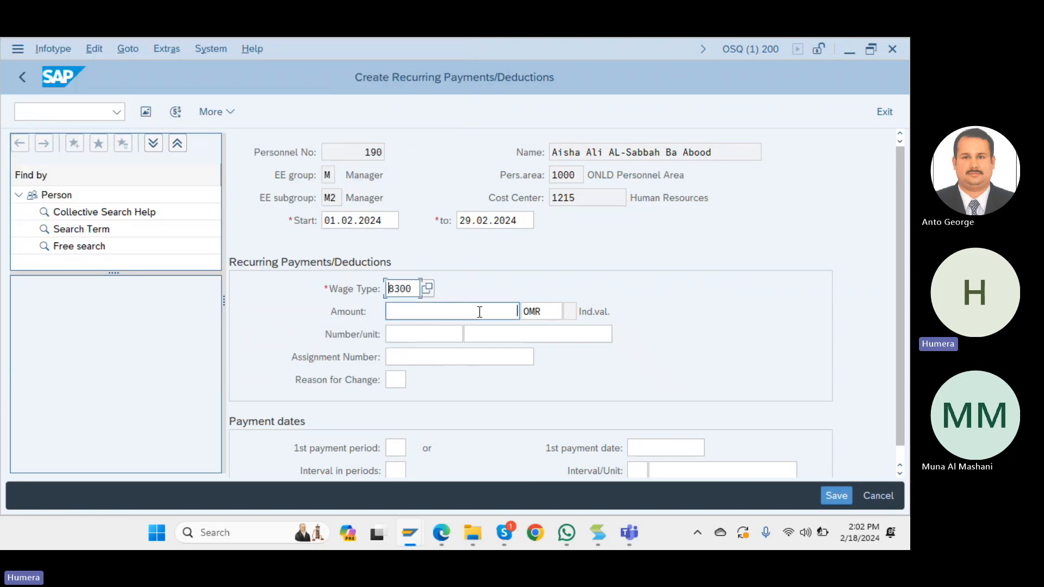
text(100)
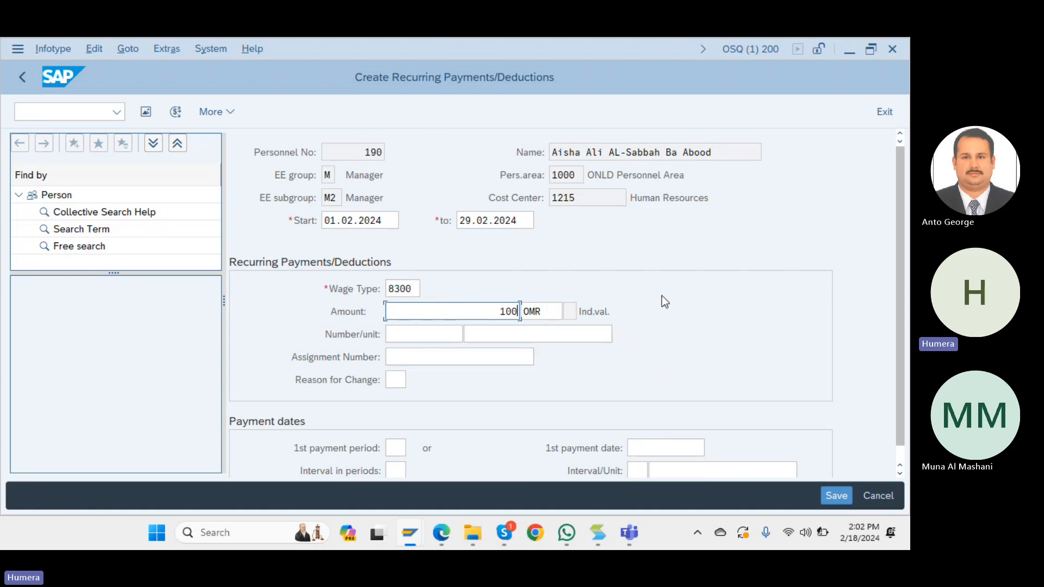
Change the recurring salary advance deduction amount to 50 OMR.
scroll(902, 281, down, 1)
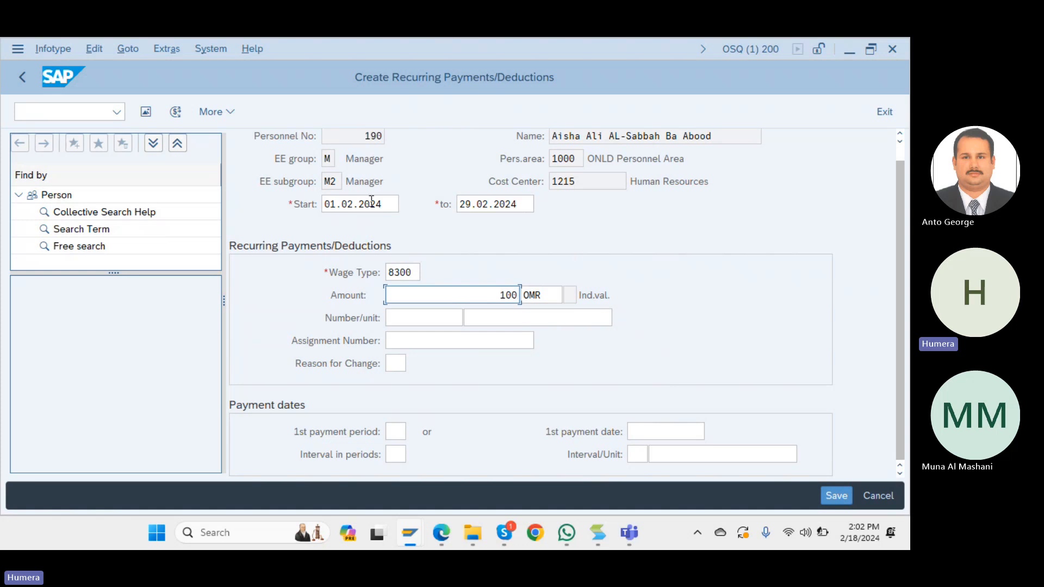
double_click(508, 295)
text(50)
key(Return)
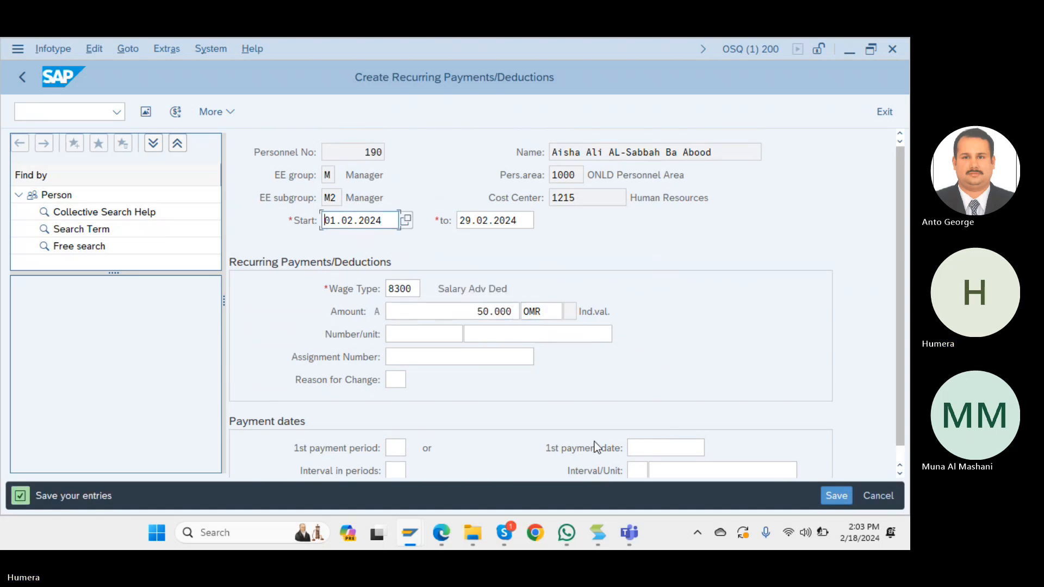
Set the deduction's first payment date to 29.02.2024 from the calendar and try to save the record.
click(394, 443)
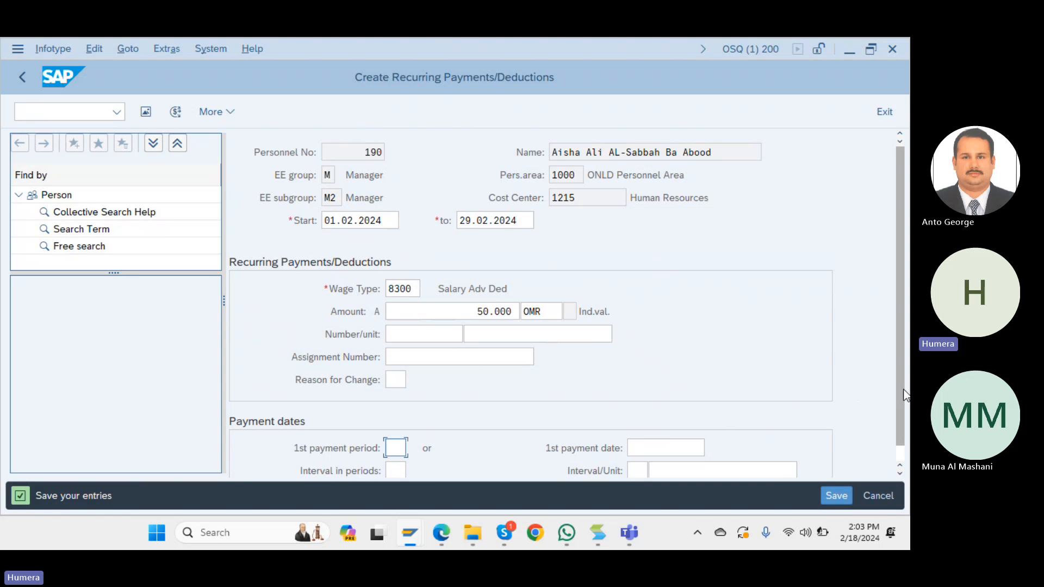
scroll(580, 359, down, 1)
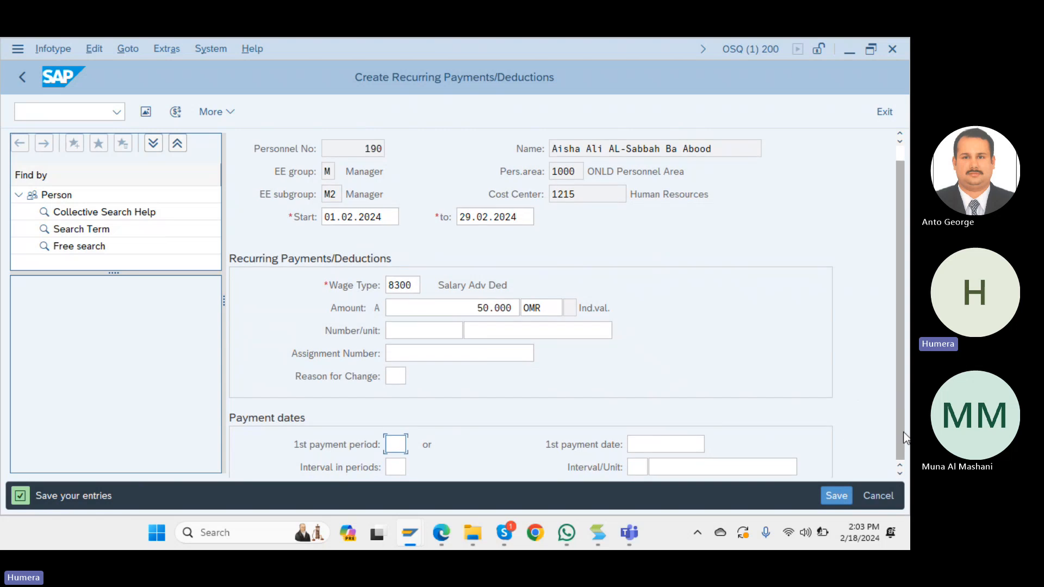
click(683, 432)
click(712, 432)
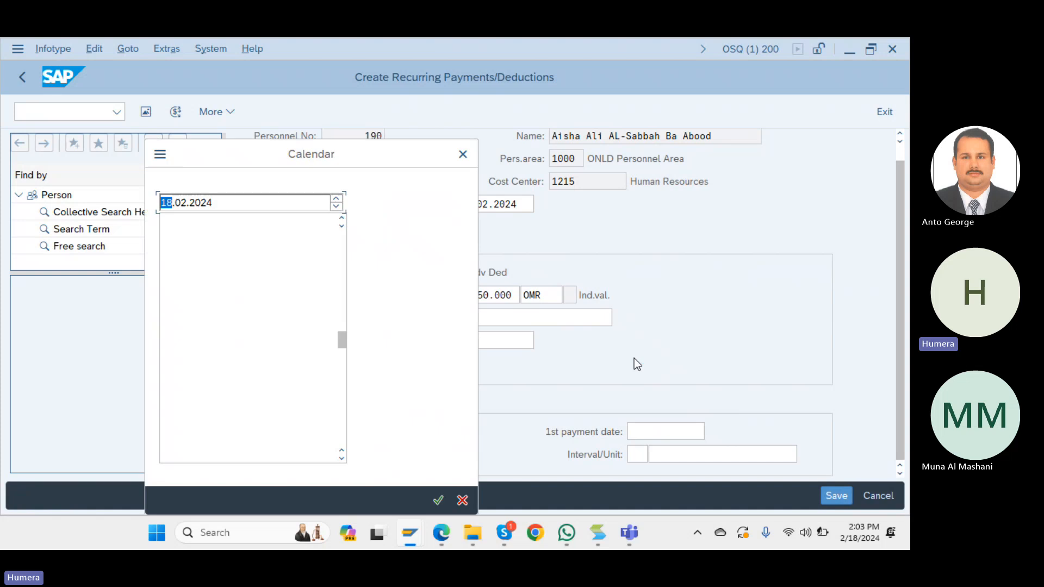
double_click(256, 373)
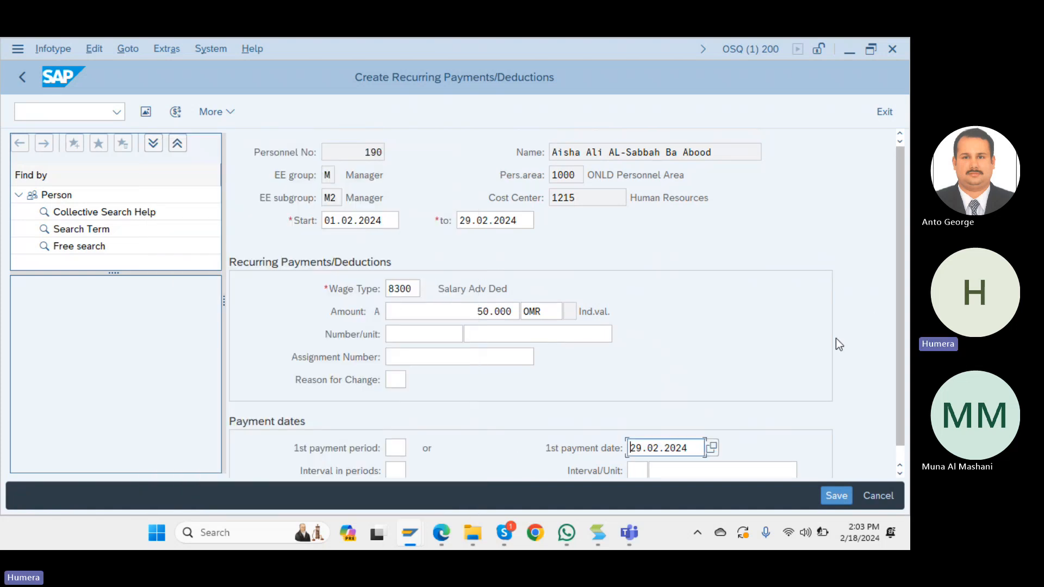
scroll(905, 391, down, 1)
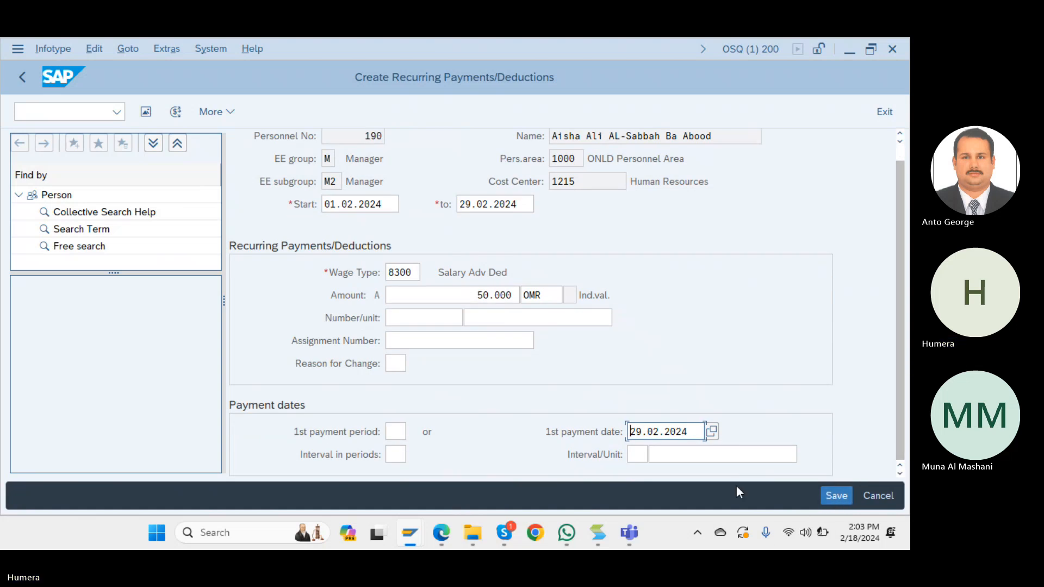
click(830, 493)
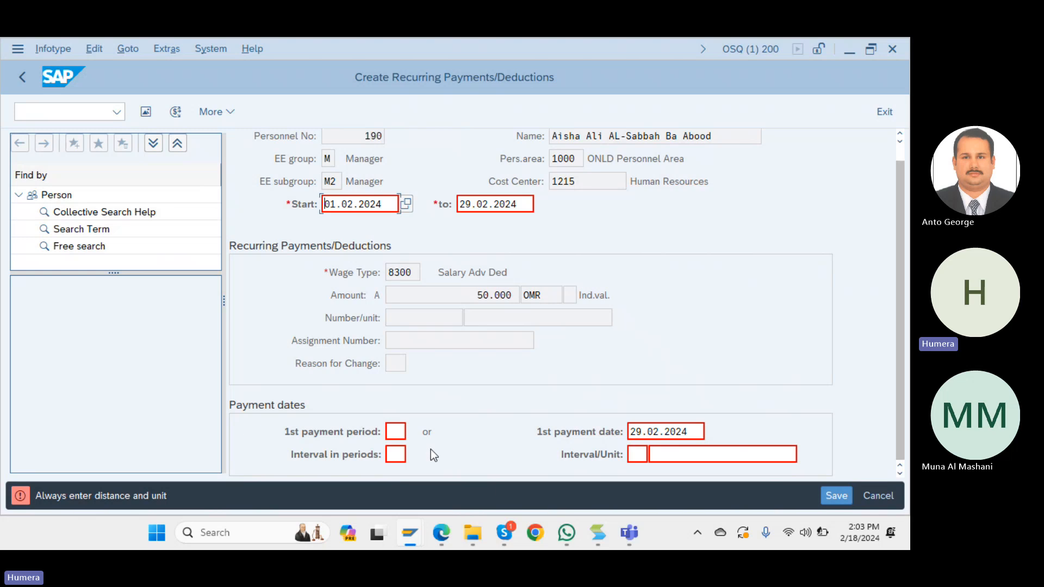
Choose Months as the interval unit for the deduction's payment dates.
click(638, 454)
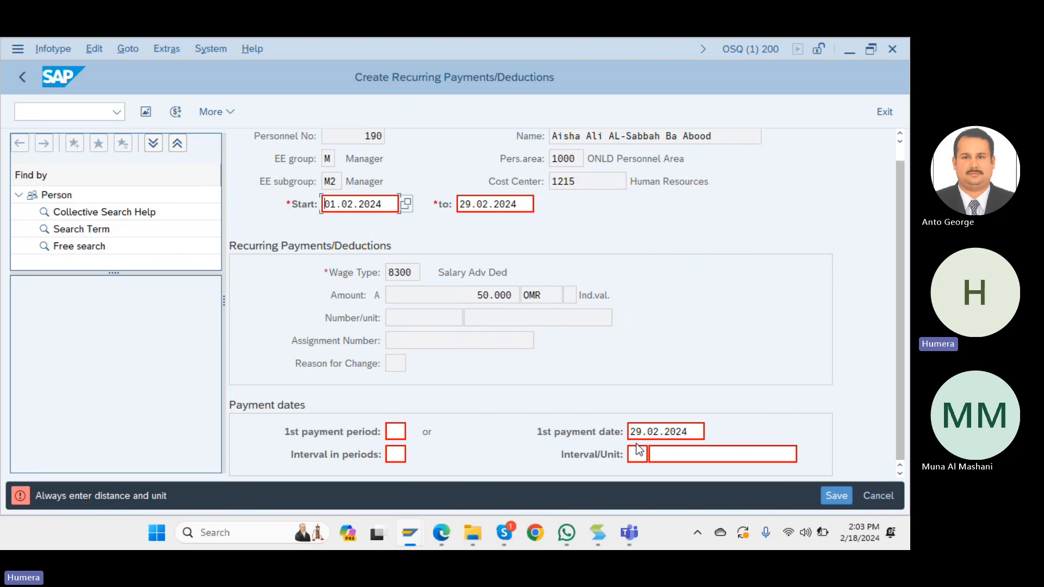
click(682, 453)
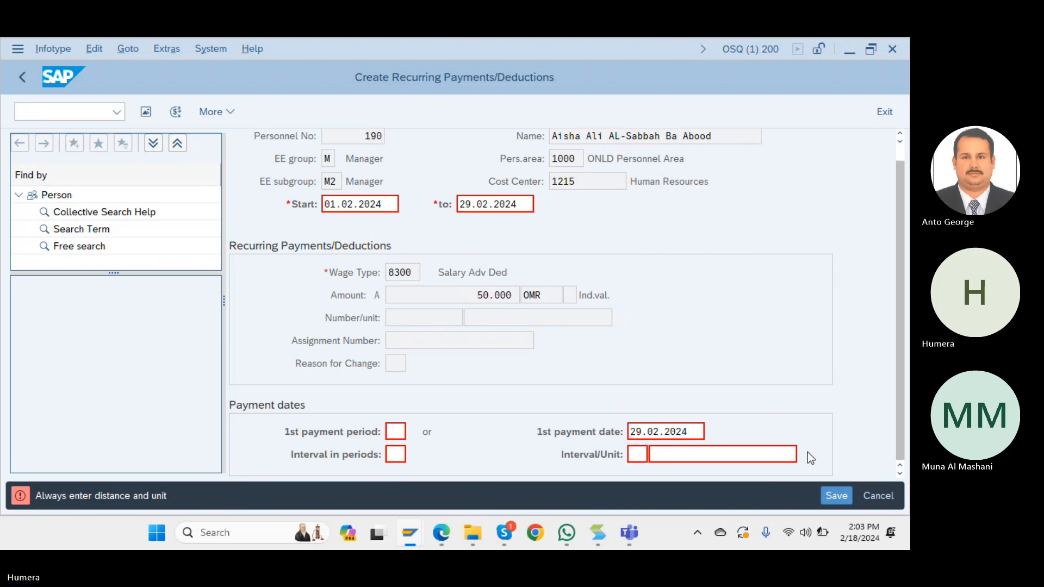
click(806, 453)
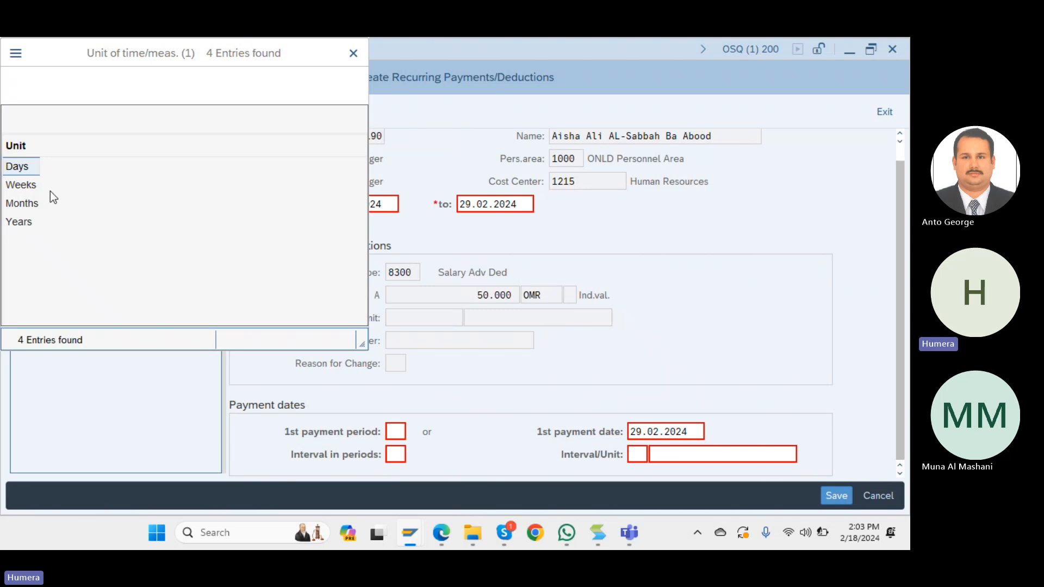
click(22, 205)
double_click(21, 206)
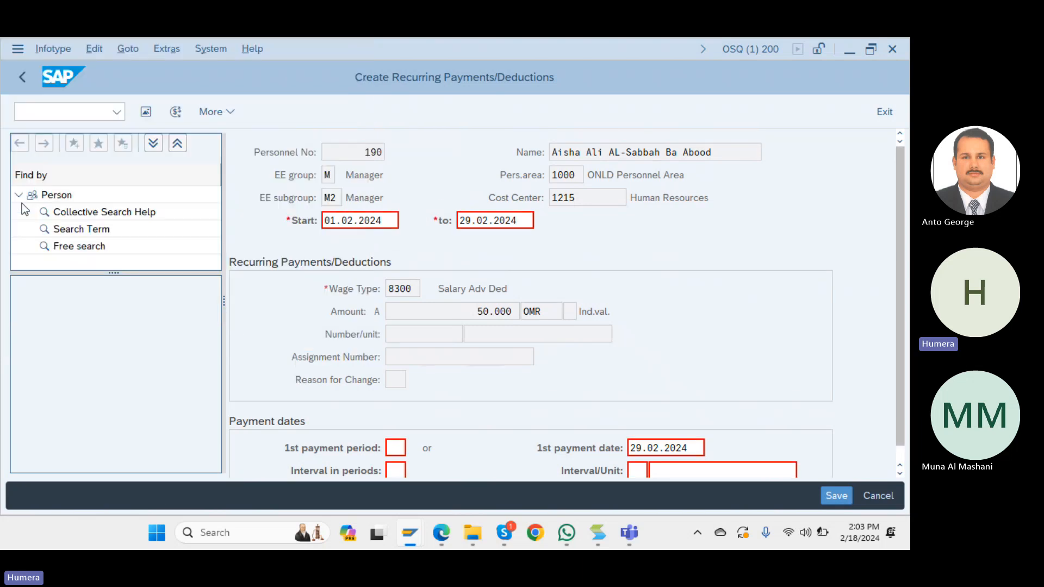
Try an interval of 2 periods with first payment period 1, and clear the first payment period again.
click(400, 455)
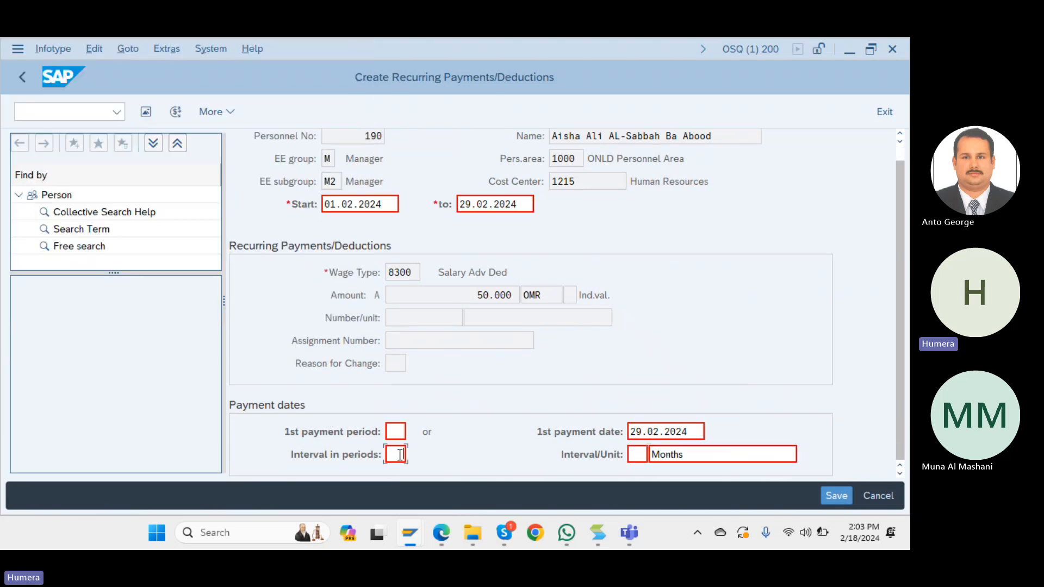
text(2)
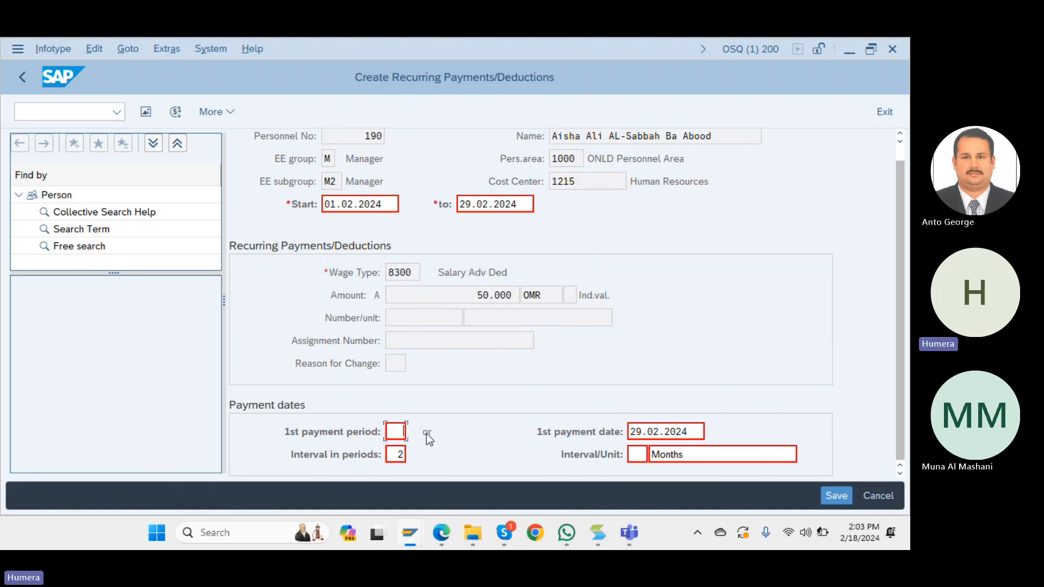
key(Return)
click(396, 432)
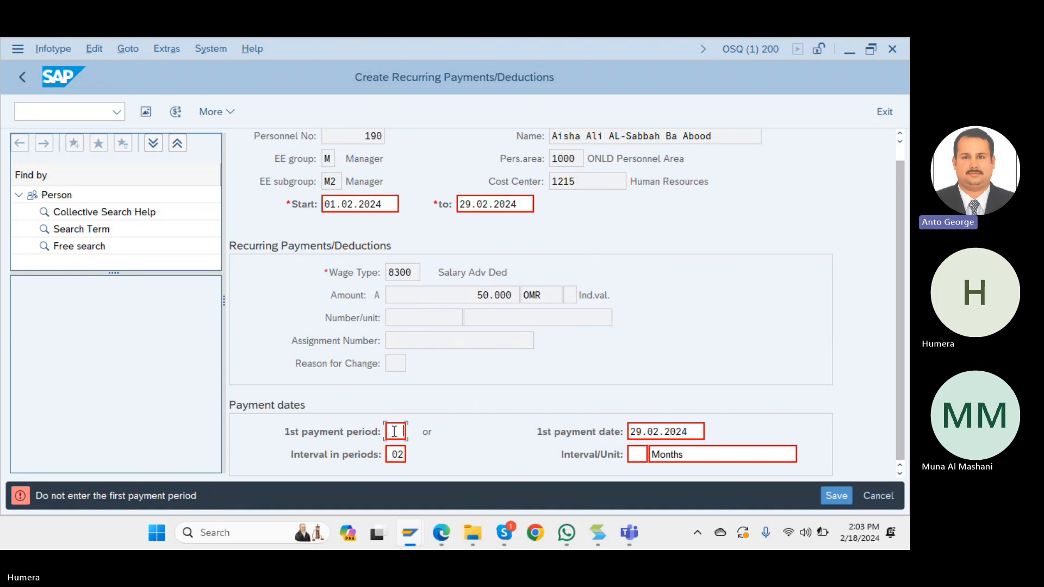
text(1)
key(Return)
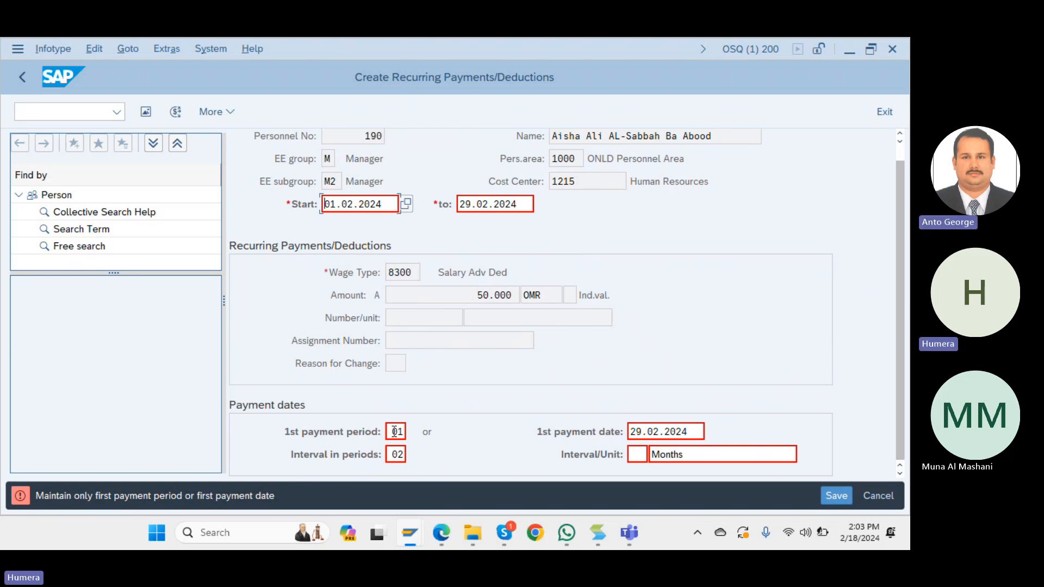
double_click(394, 432)
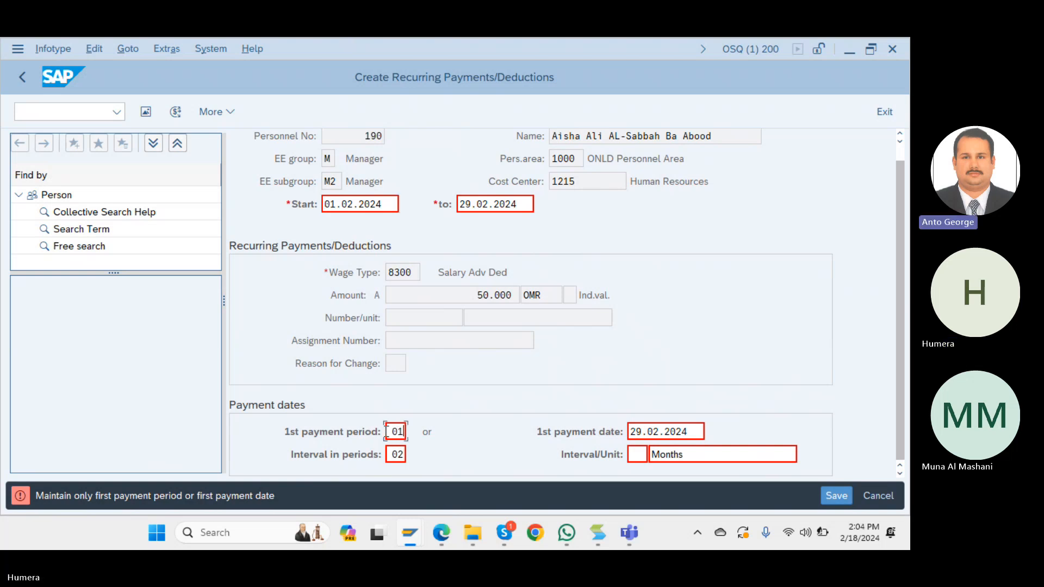
key(BackSpace)
Change the deduction's first payment date to 20.02.2024 and validate the entries.
click(640, 433)
key(Delete)
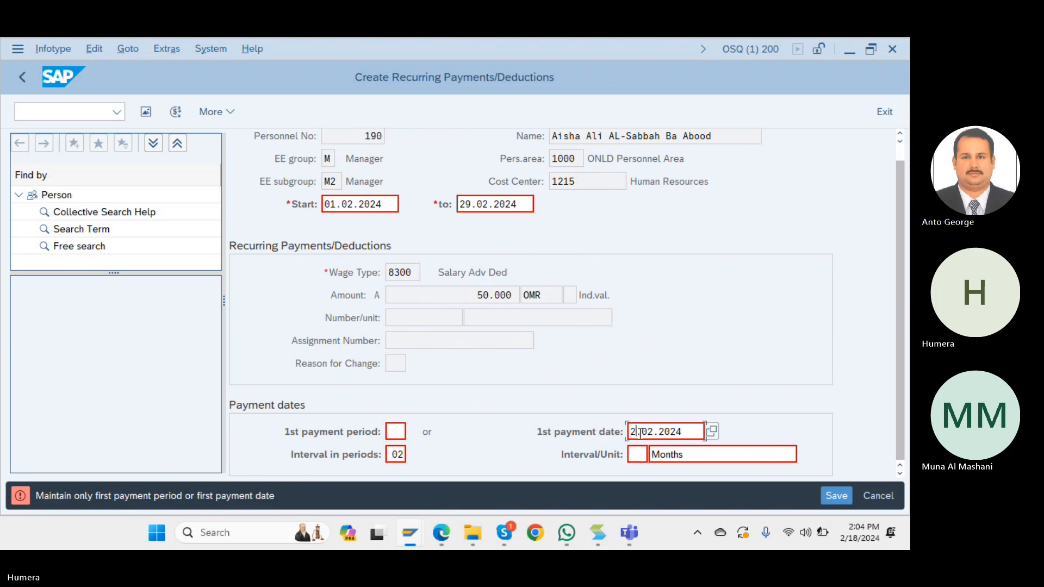
text(0)
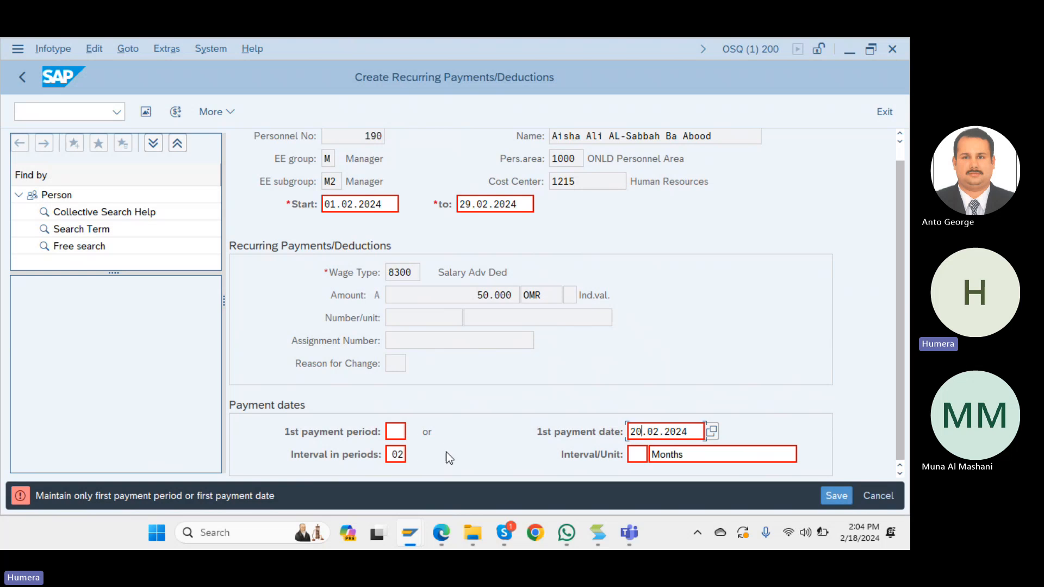
click(399, 431)
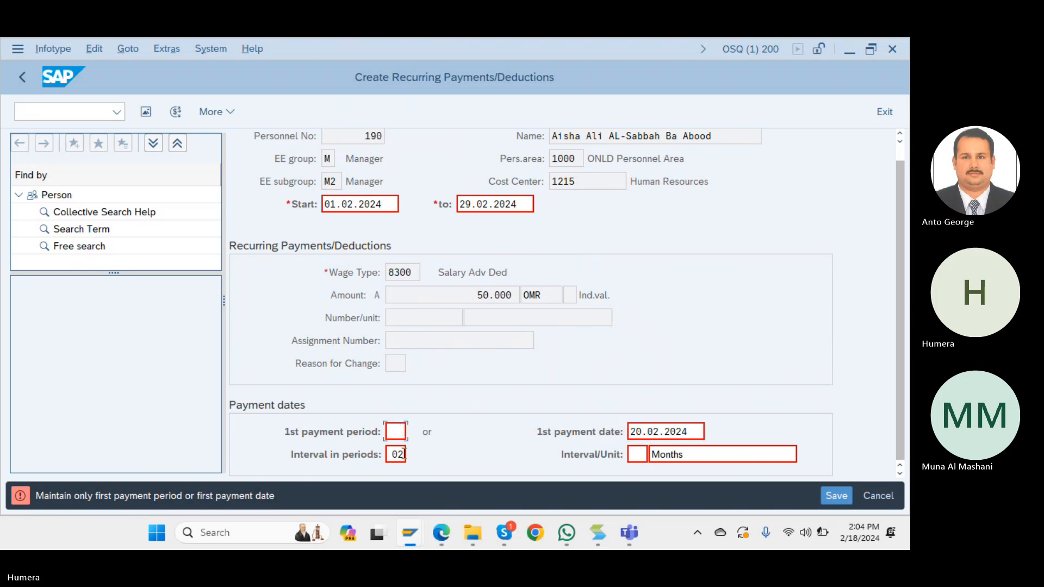
key(Tab)
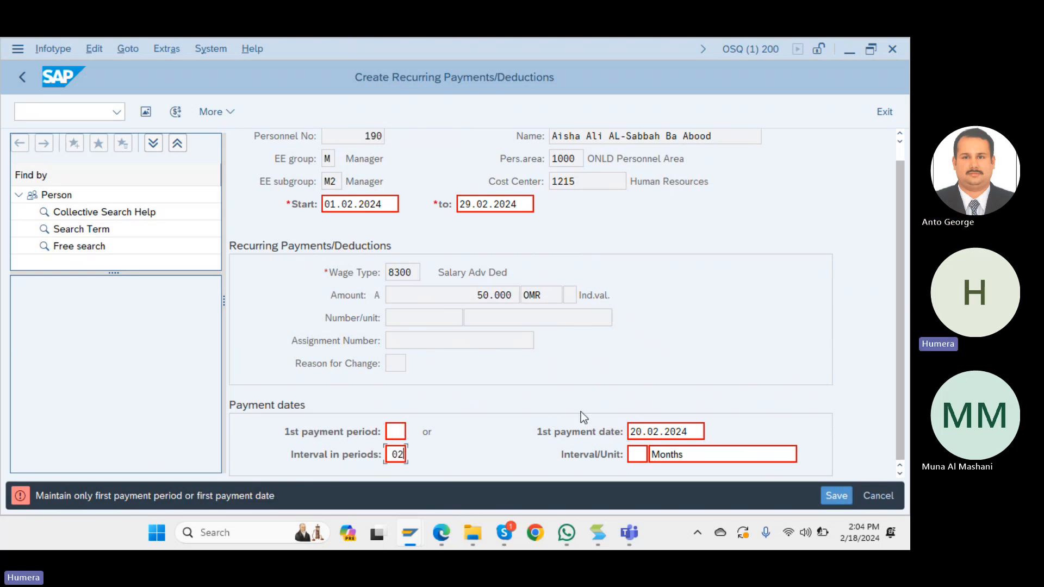
key(Return)
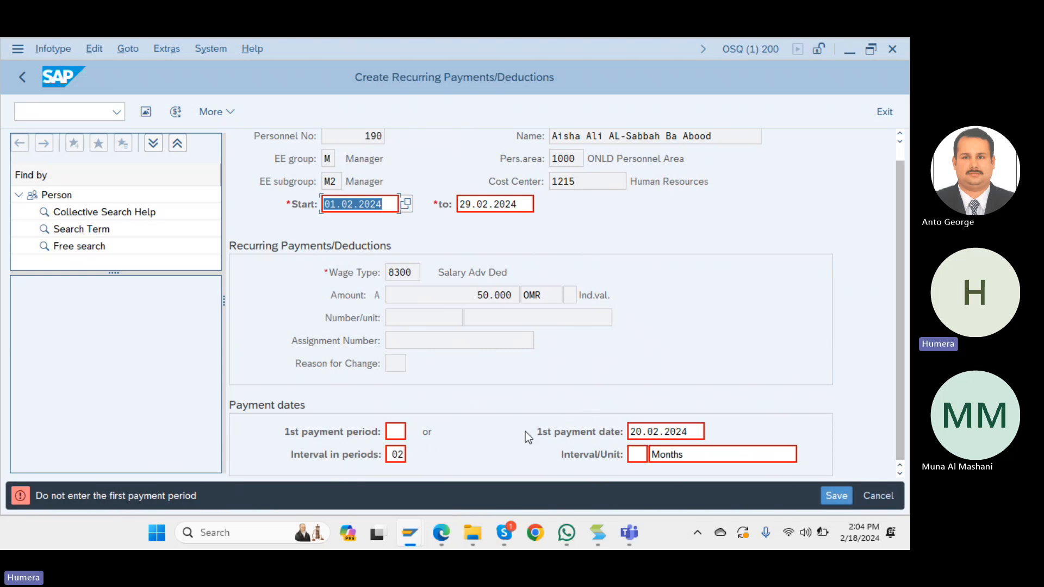
Replace the interval in periods with a payment interval of 2 months and save the deduction record.
double_click(398, 455)
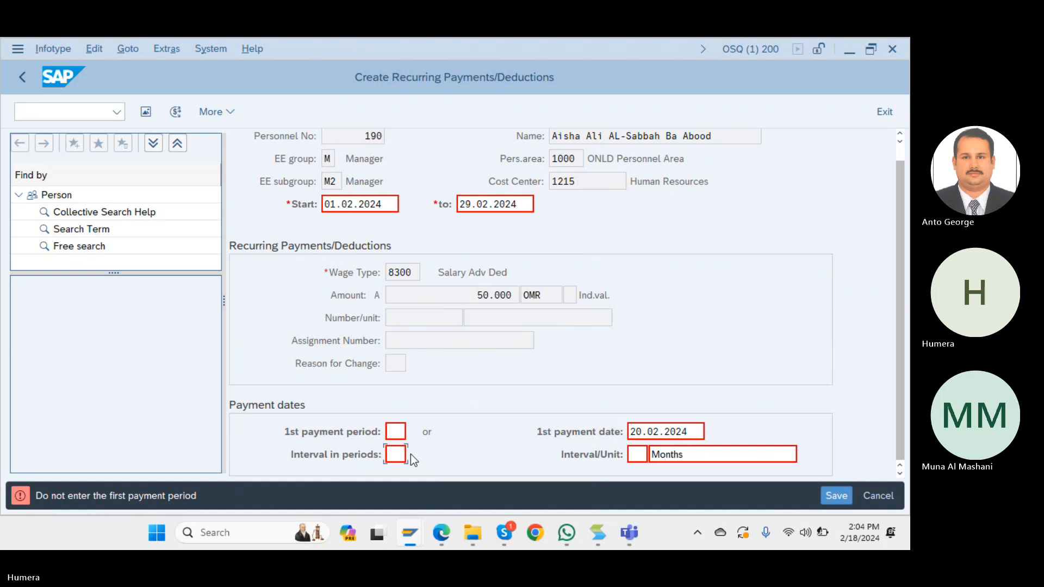
key(BackSpace)
click(637, 456)
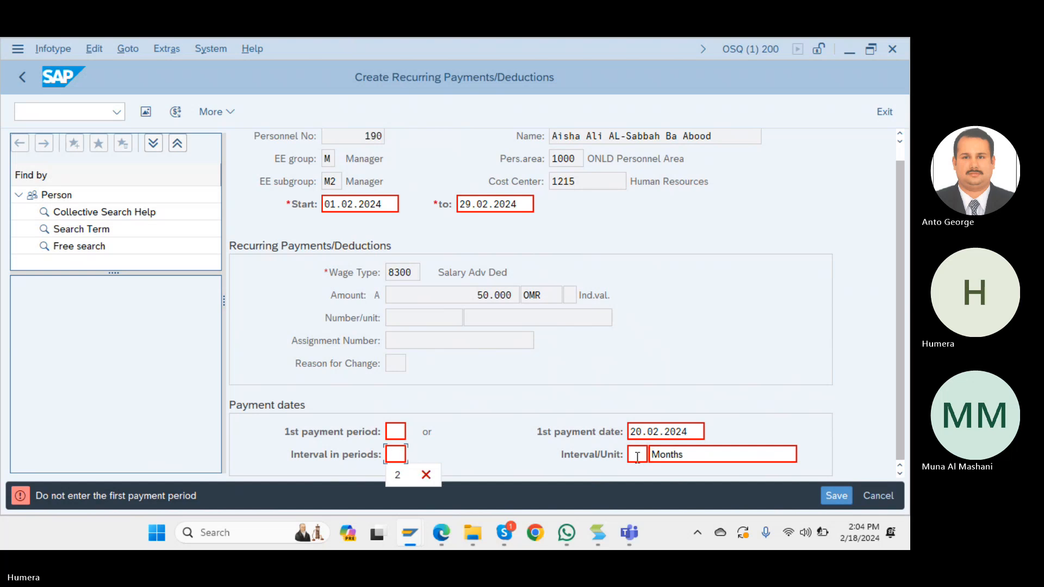
text(02)
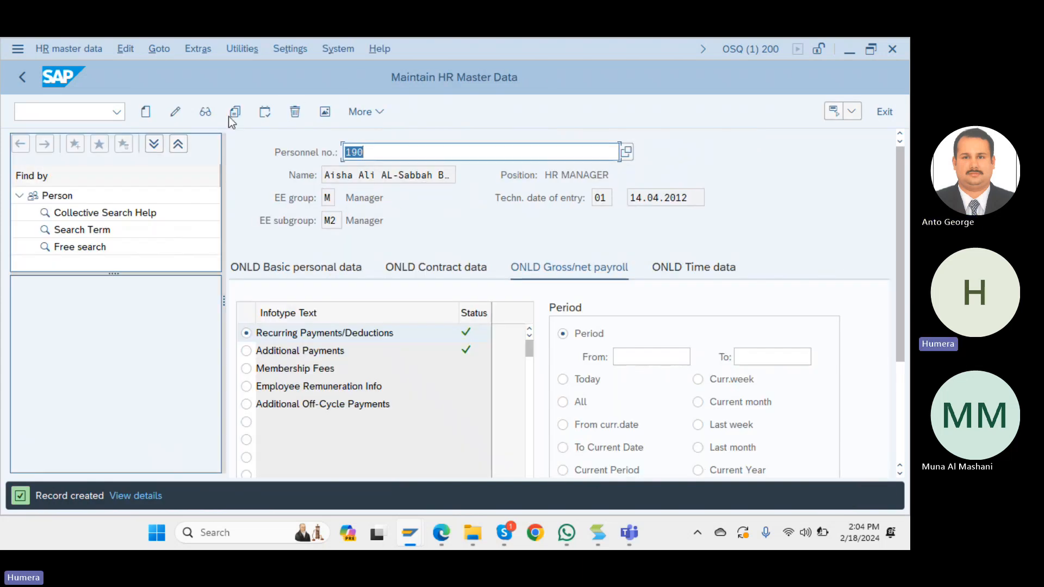
Reopen the recurring salary advance deduction for changes and set its end date to 31.03.2024.
click(175, 113)
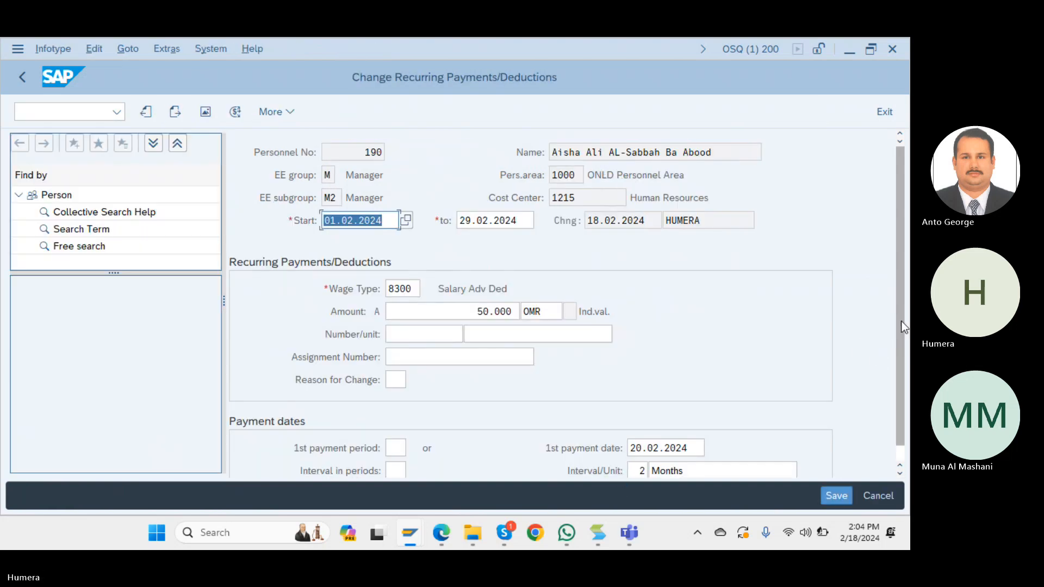
scroll(749, 391, down, 1)
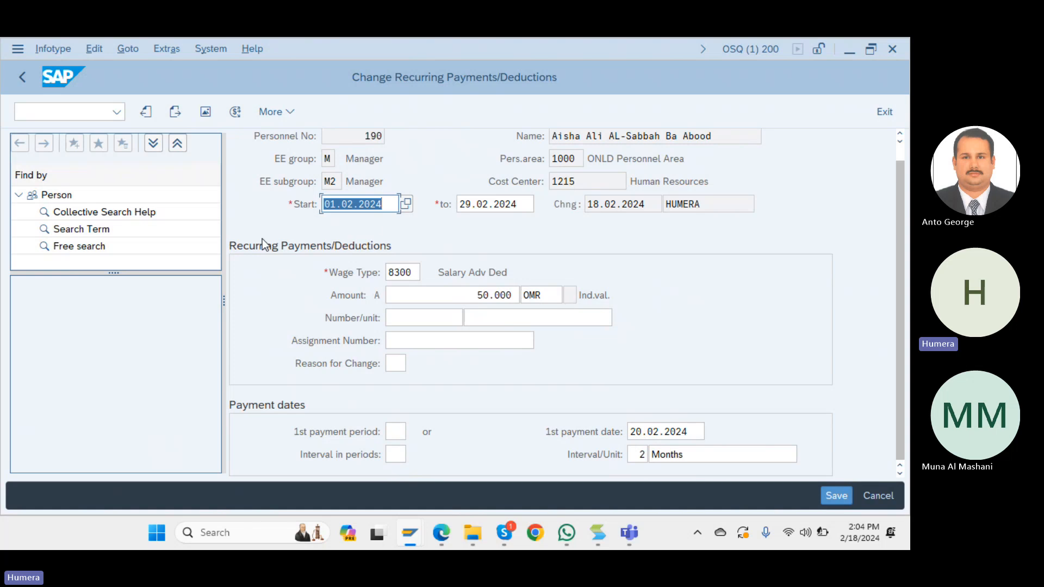
click(391, 206)
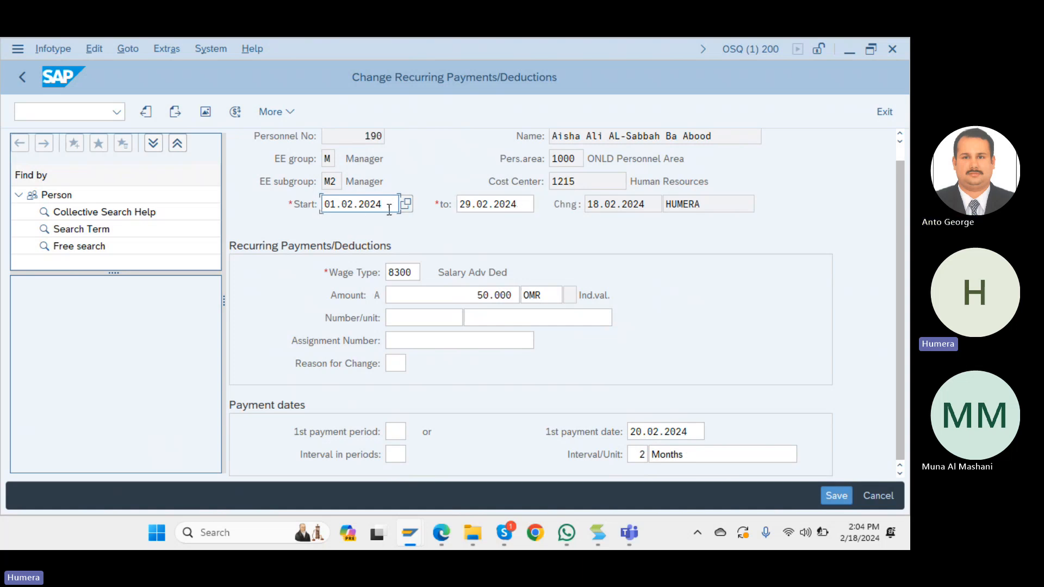
click(534, 202)
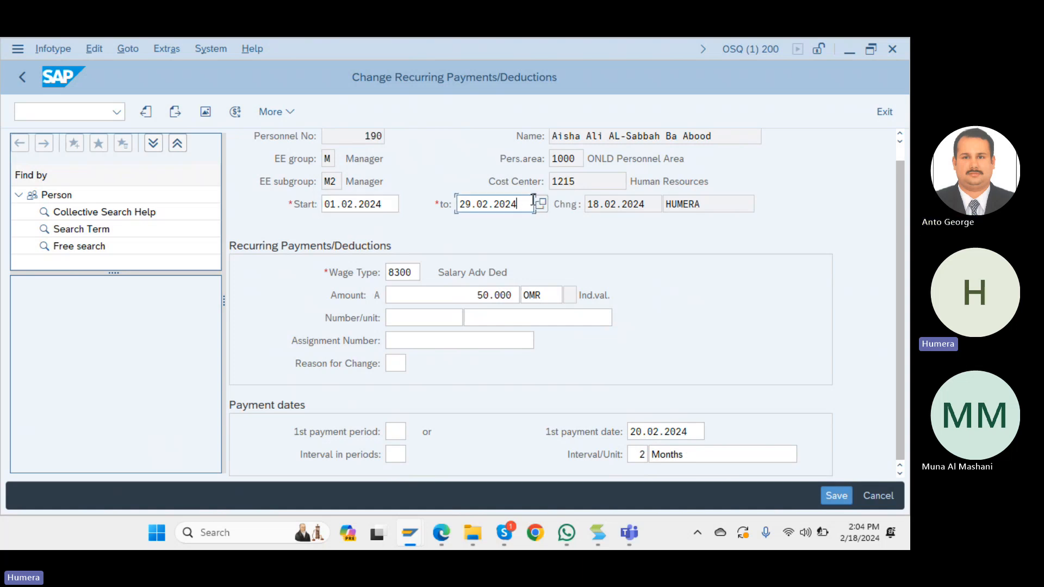
key(BackSpace)
key(BackSpace)
key(BackSpace)
key(BackSpace)
key(BackSpace)
key(BackSpace)
key(BackSpace)
key(BackSpace)
key(BackSpace)
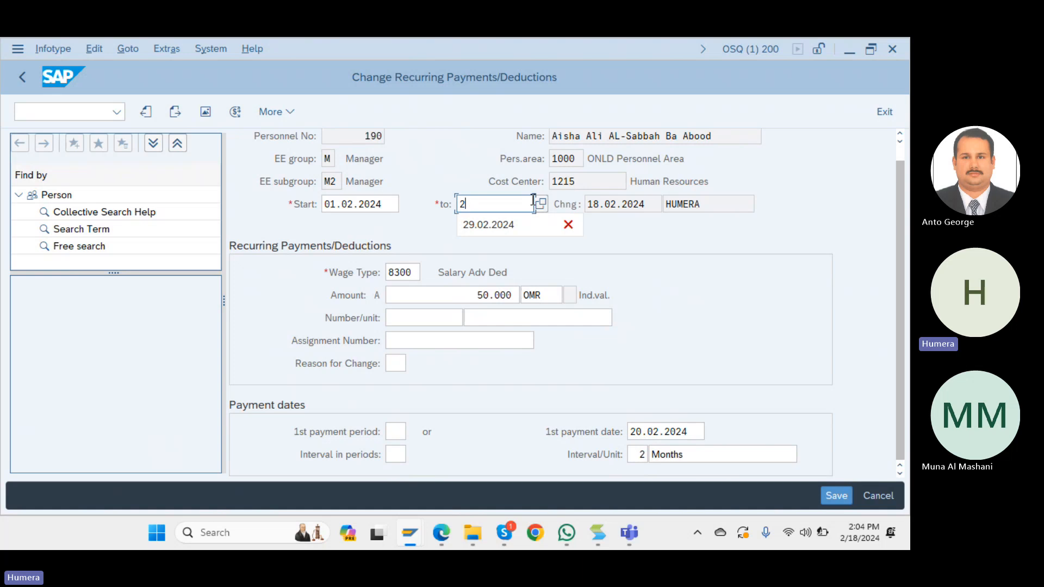
key(BackSpace)
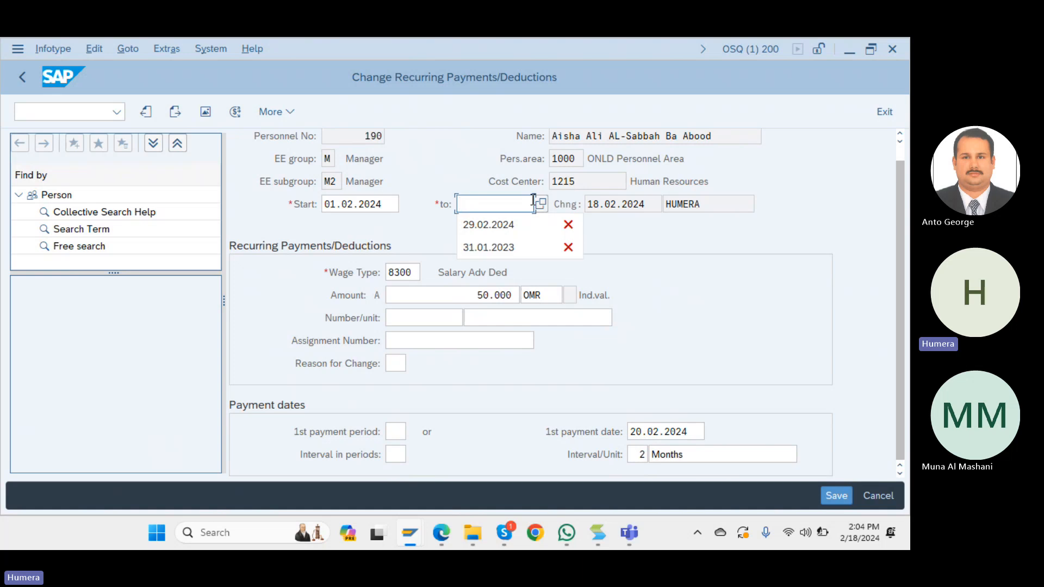
text(01)
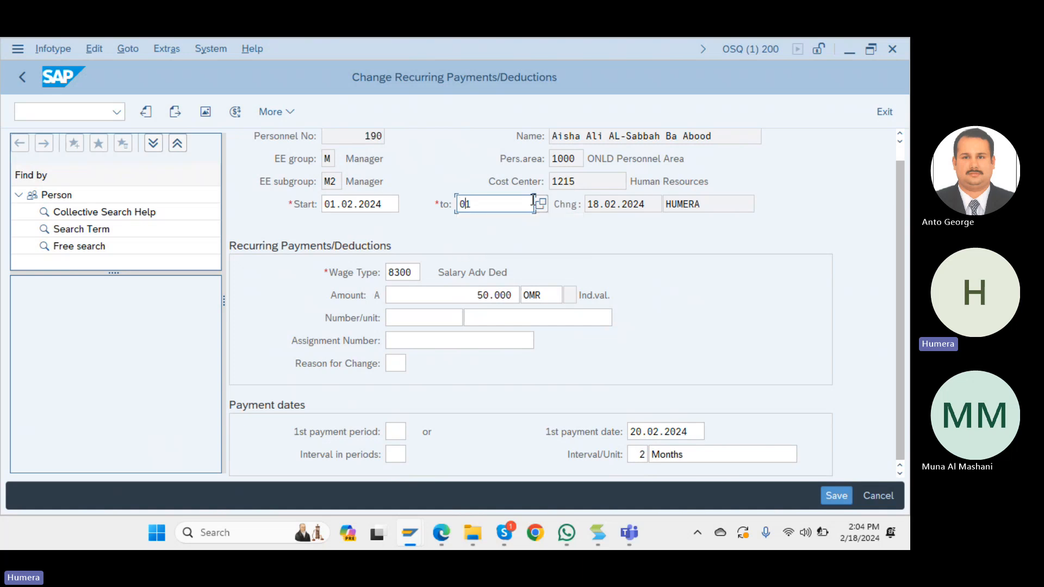
key(BackSpace)
key(BackSpace)
text(2)
key(BackSpace)
text(31)
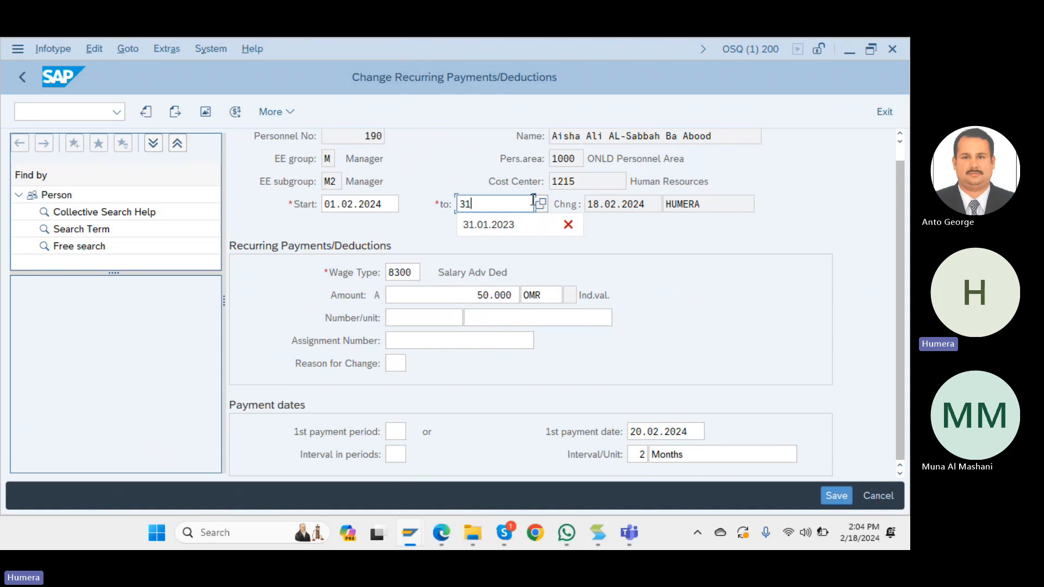
text(.03.)
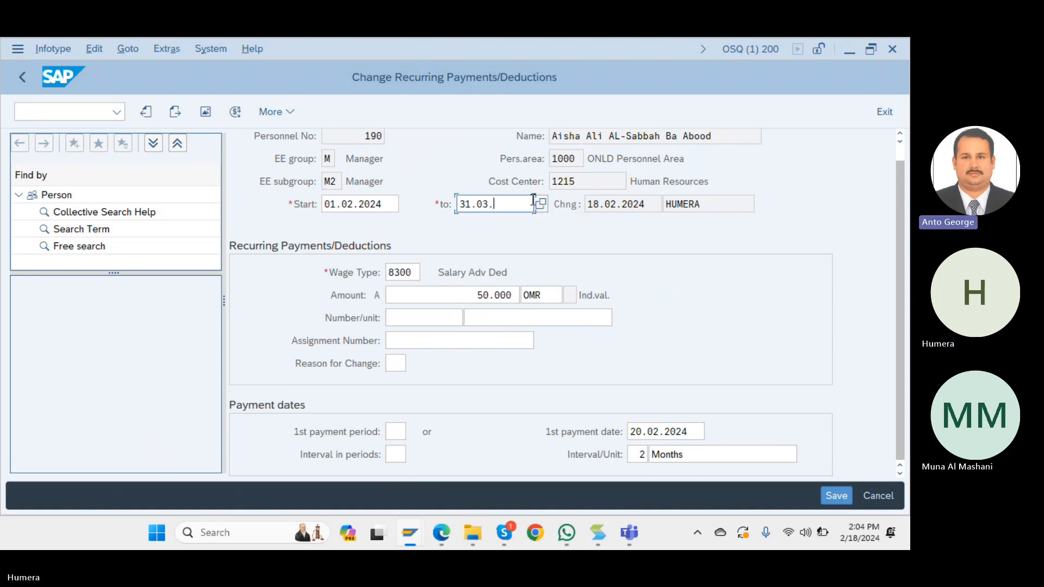
text(2024)
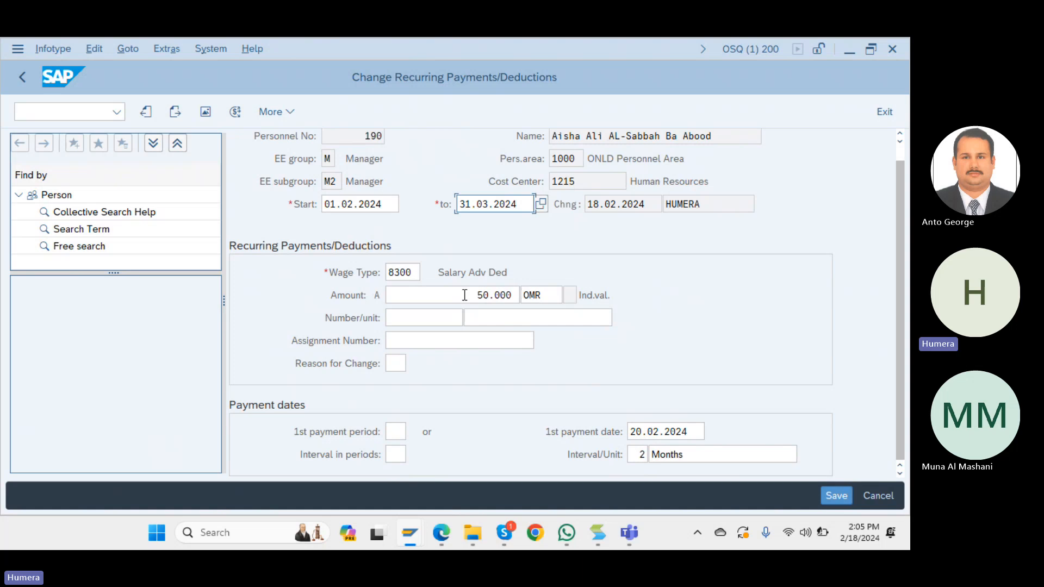
Set the recurring salary advance deduction's amount to 100 OMR, save the record and return to the master data overview.
drag(519, 295, 443, 303)
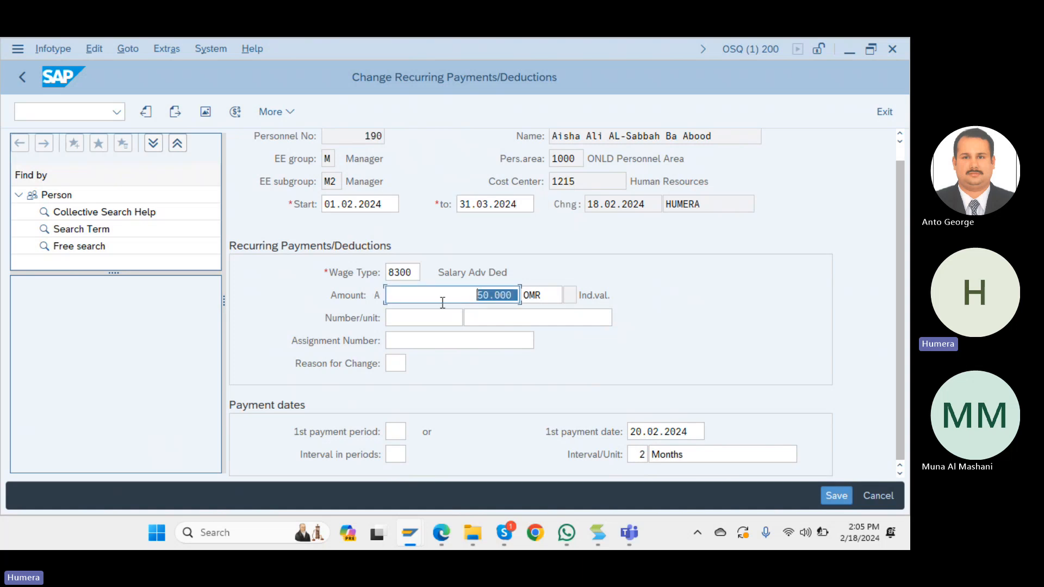
text(100.000)
key(Return)
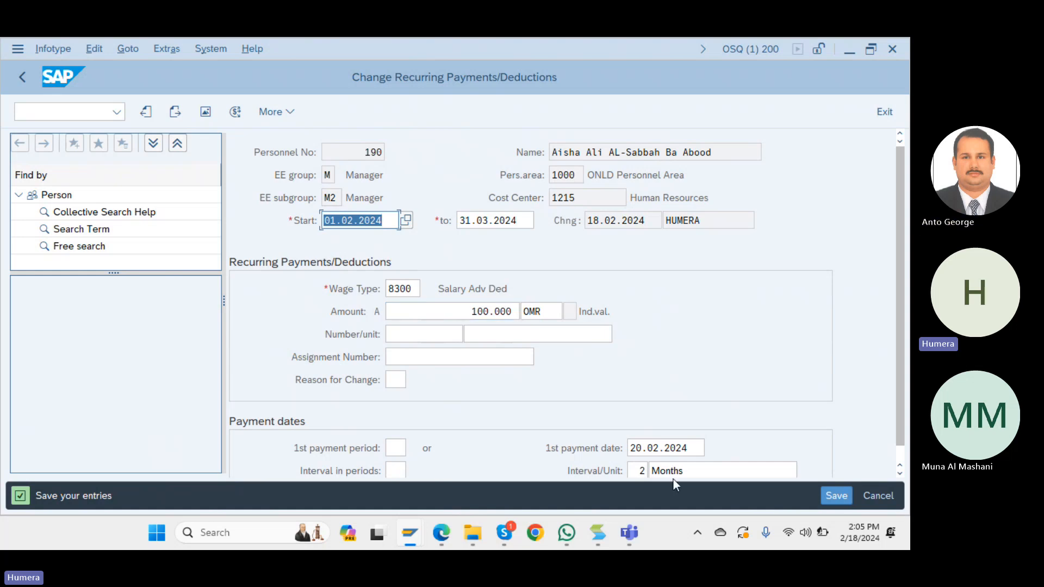
drag(690, 449, 618, 456)
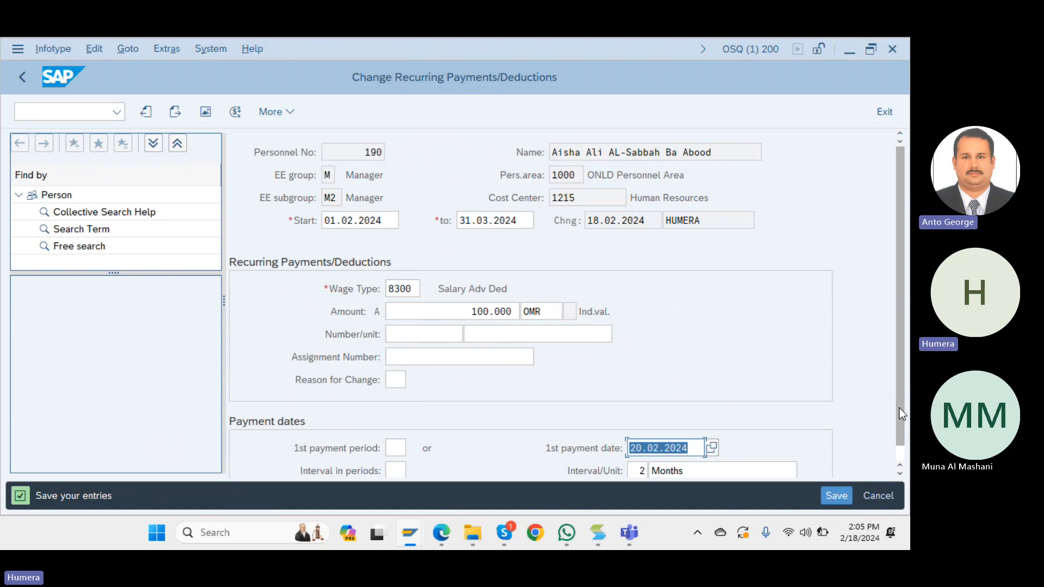
scroll(902, 415, down, 1)
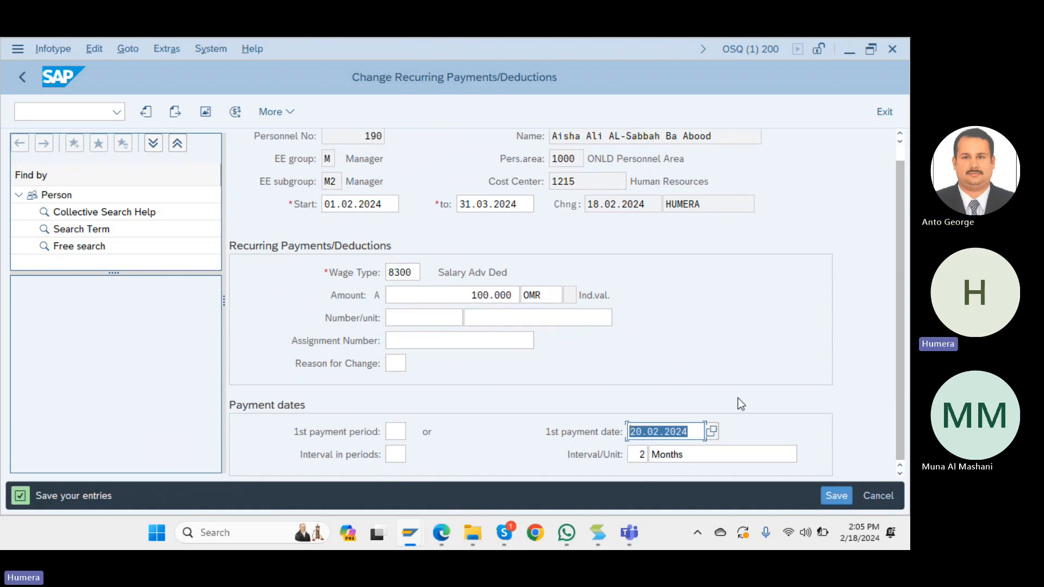
click(837, 497)
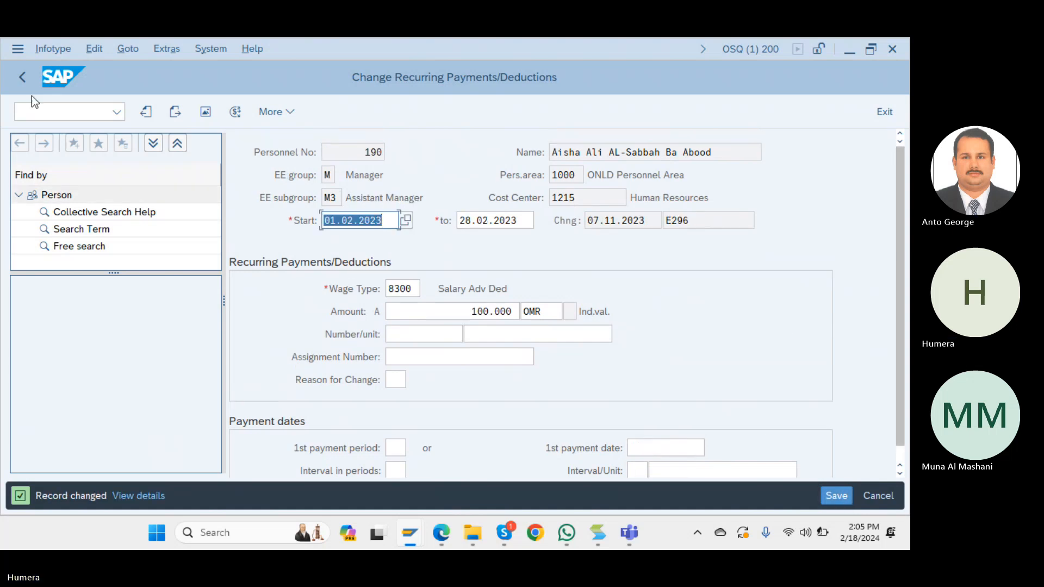
click(21, 81)
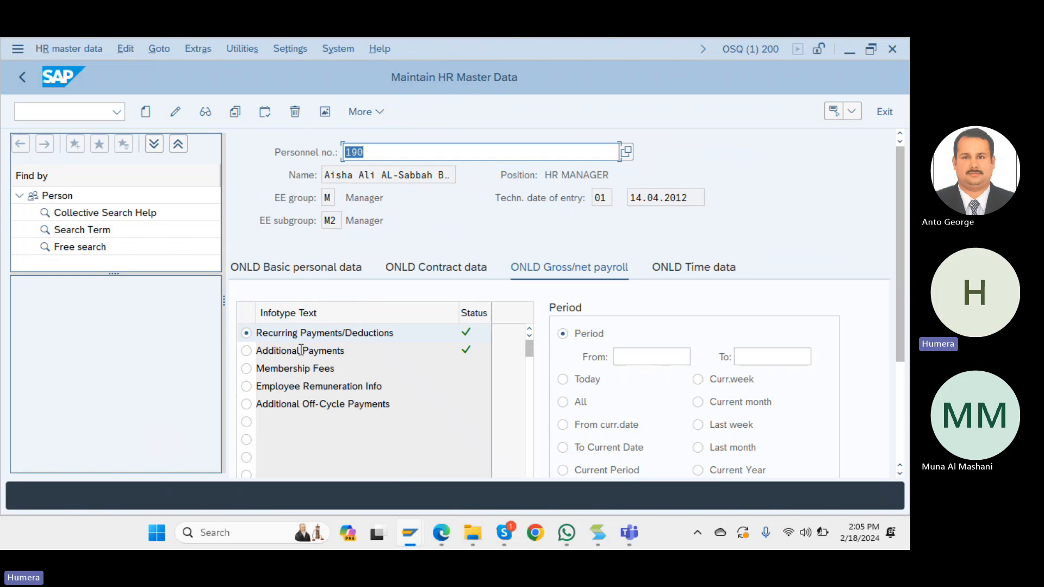
Create a new Recurring Payments/Deductions record valid from 01.02.2024 to 29.02.2024.
click(299, 349)
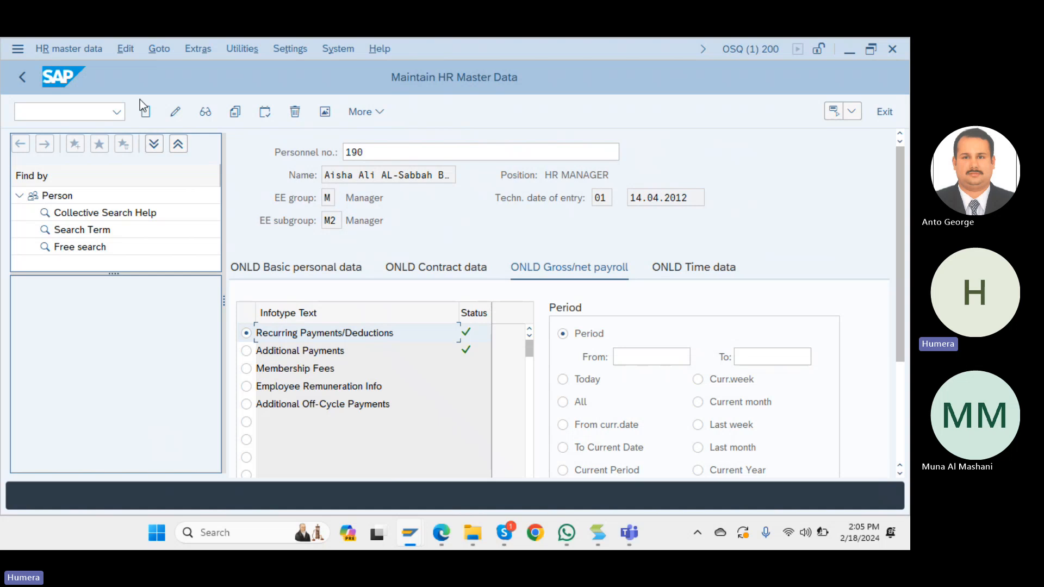
click(146, 112)
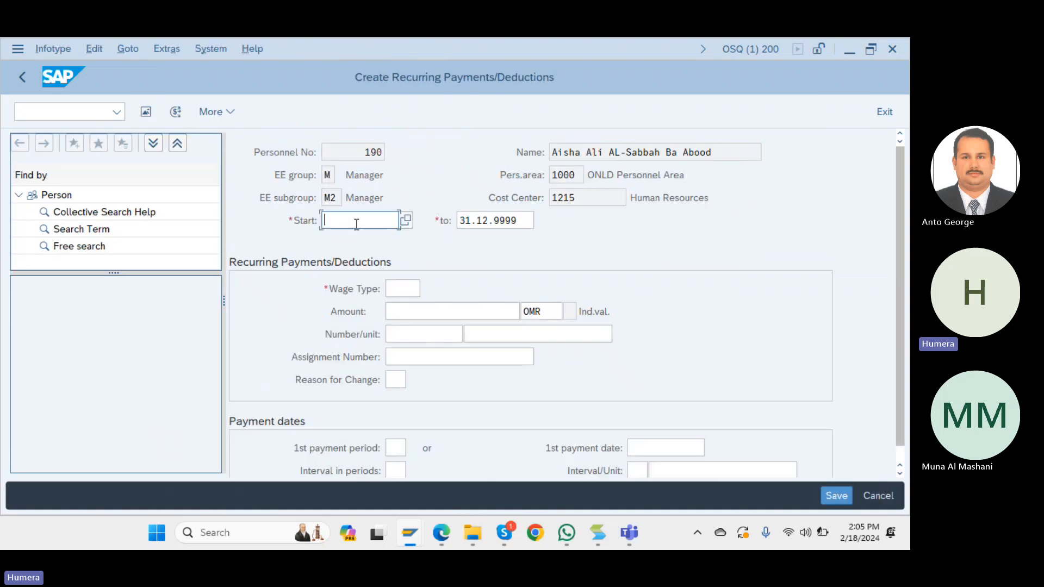
text(01)
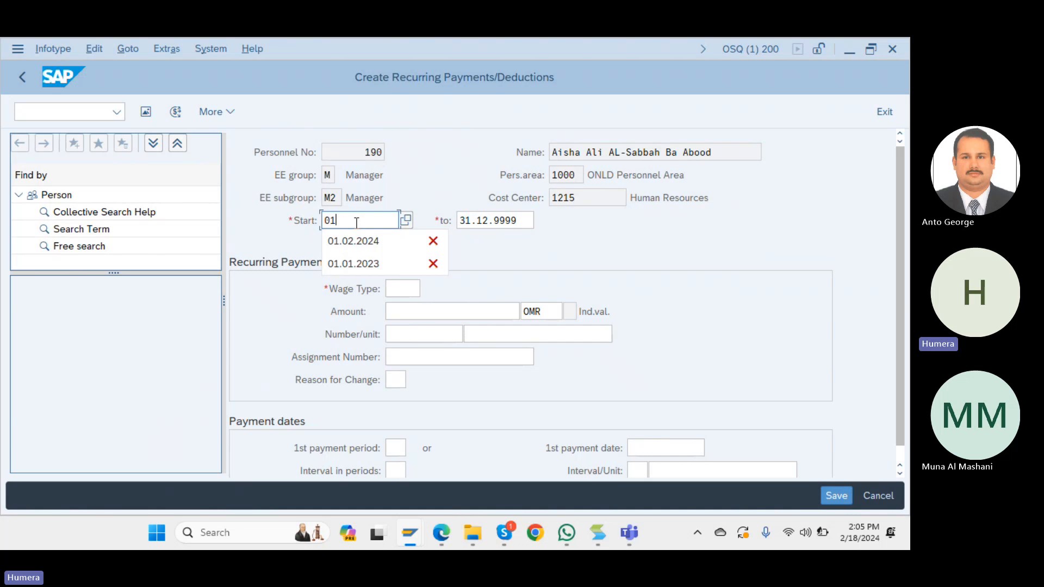
text(.02)
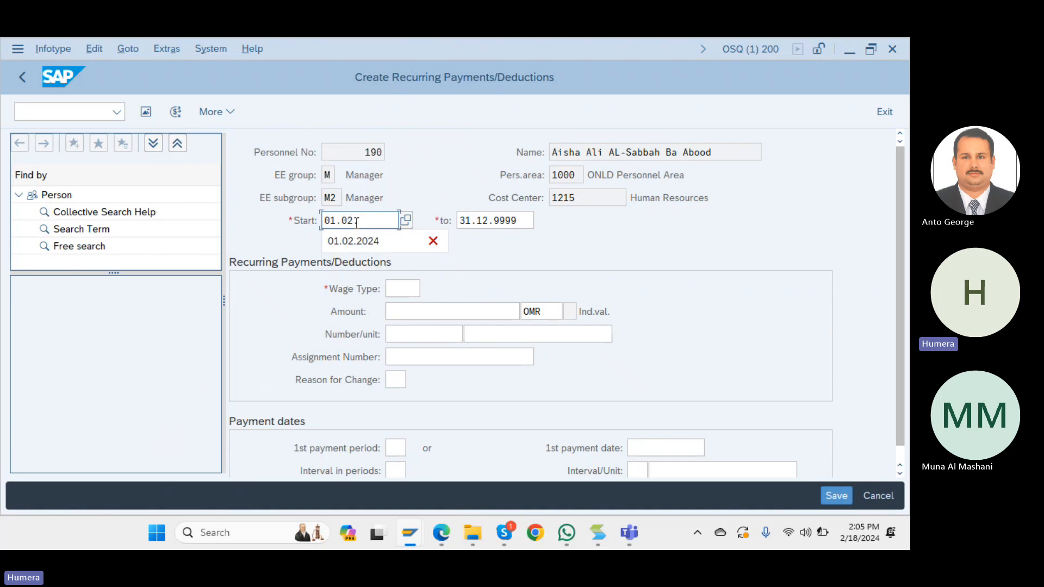
text(.2024)
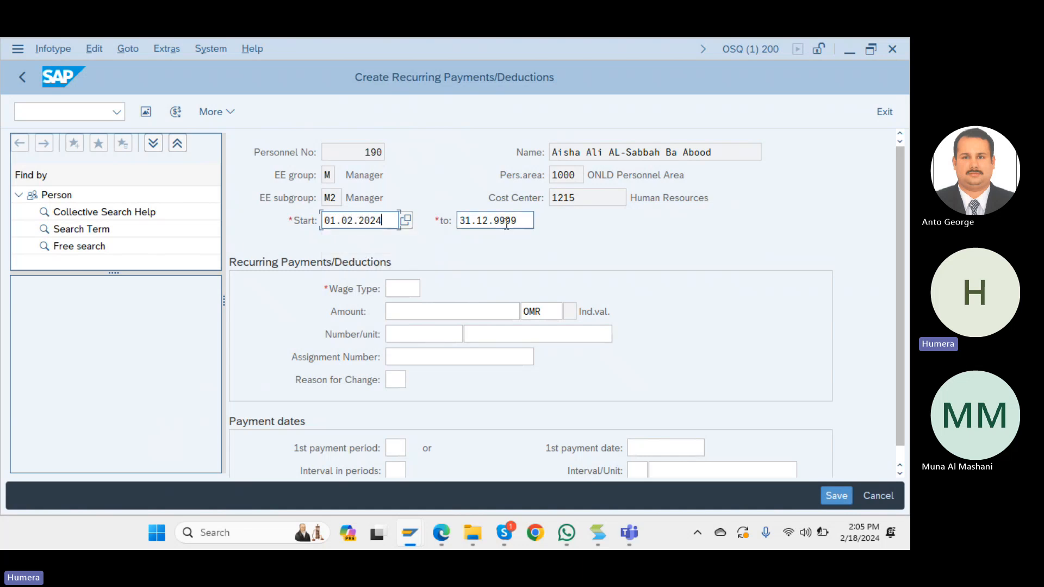
double_click(528, 222)
key(BackSpace)
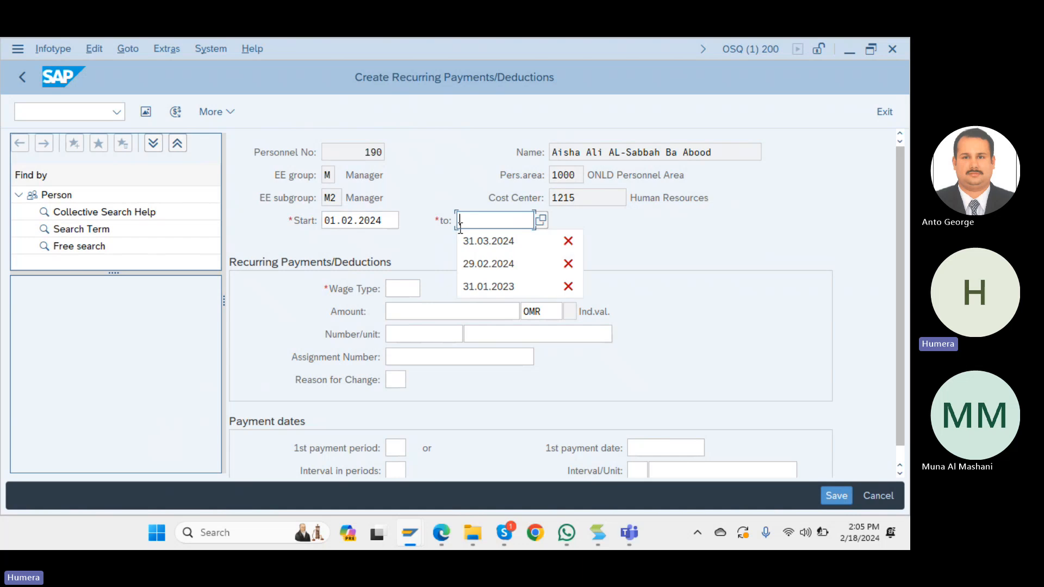
click(501, 266)
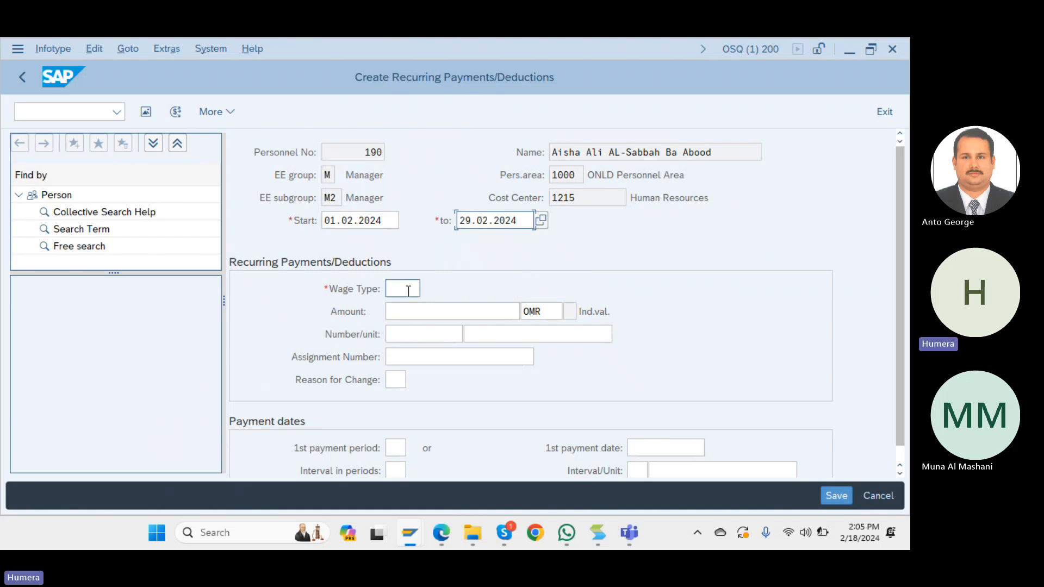
Enter wage type 8300 with an amount of 100 OMR, accept the delimitation of the existing record and save.
click(408, 291)
text(8300)
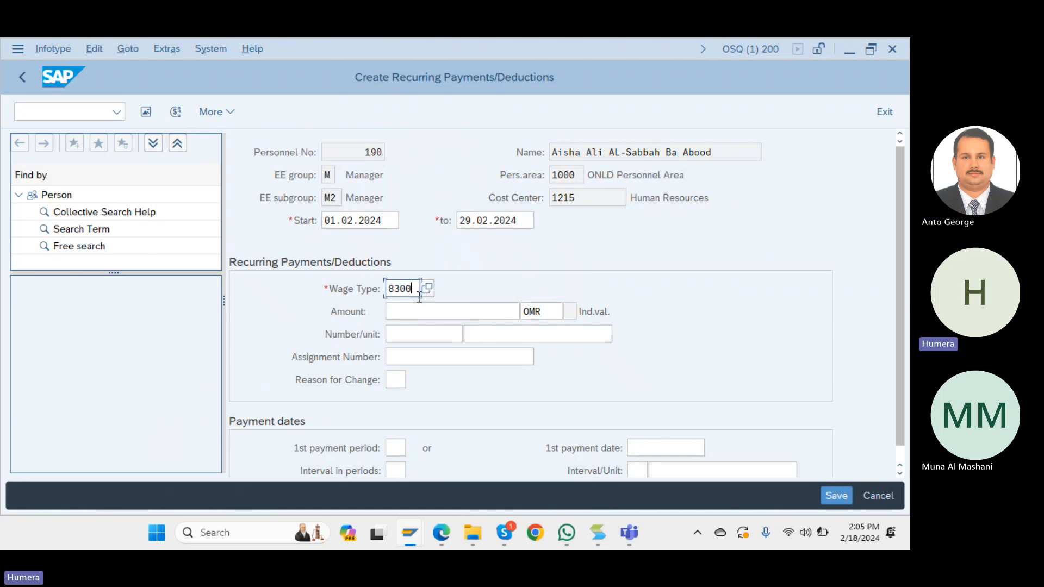
click(440, 311)
text(100)
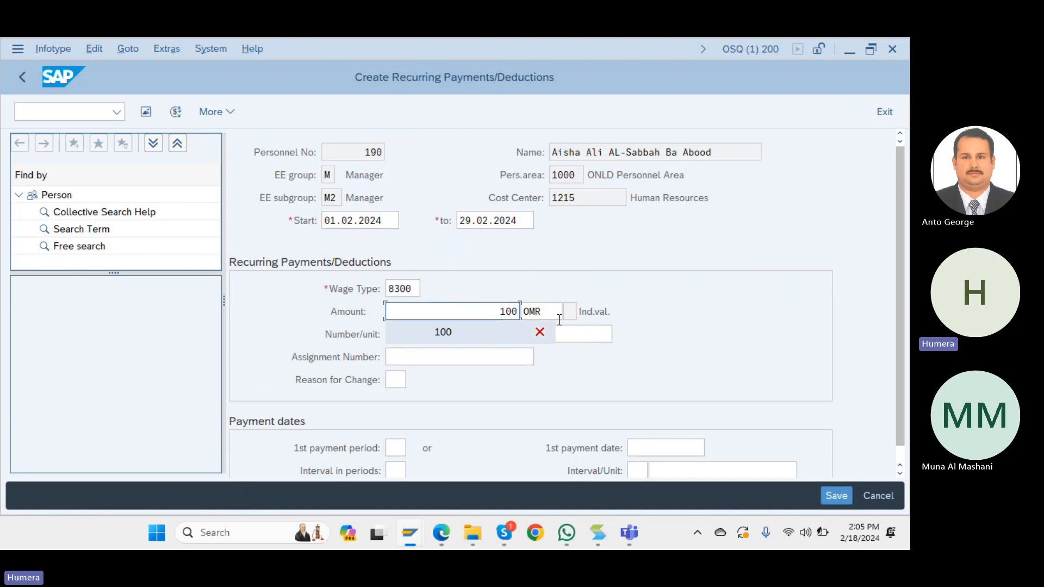
key(Return)
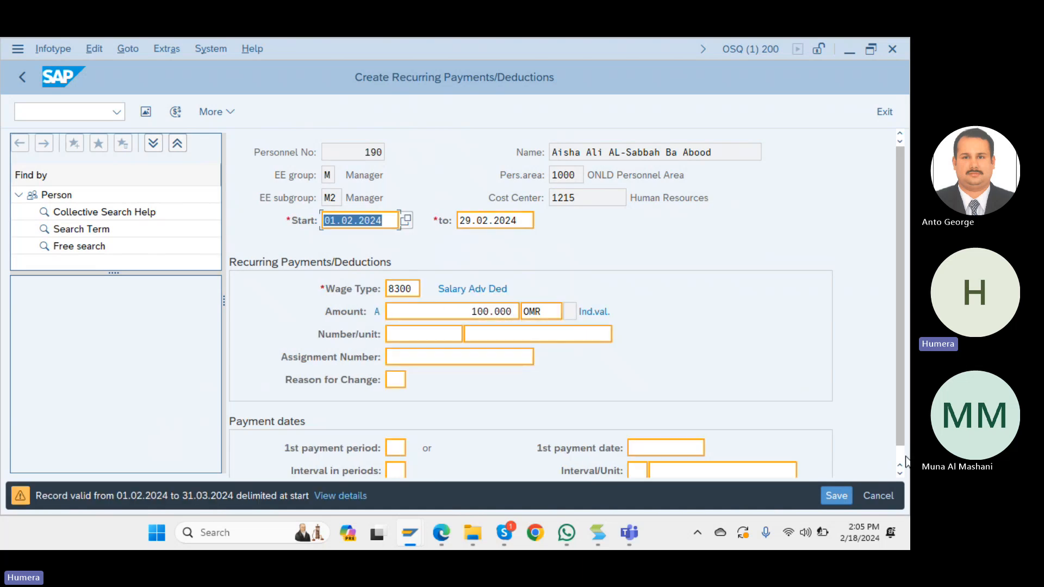
key(Return)
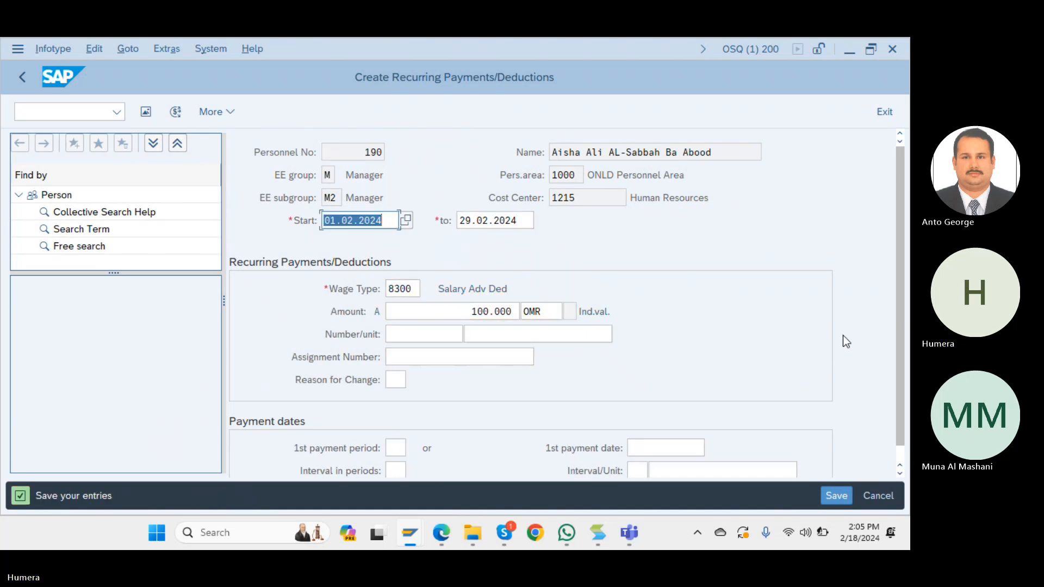
click(838, 498)
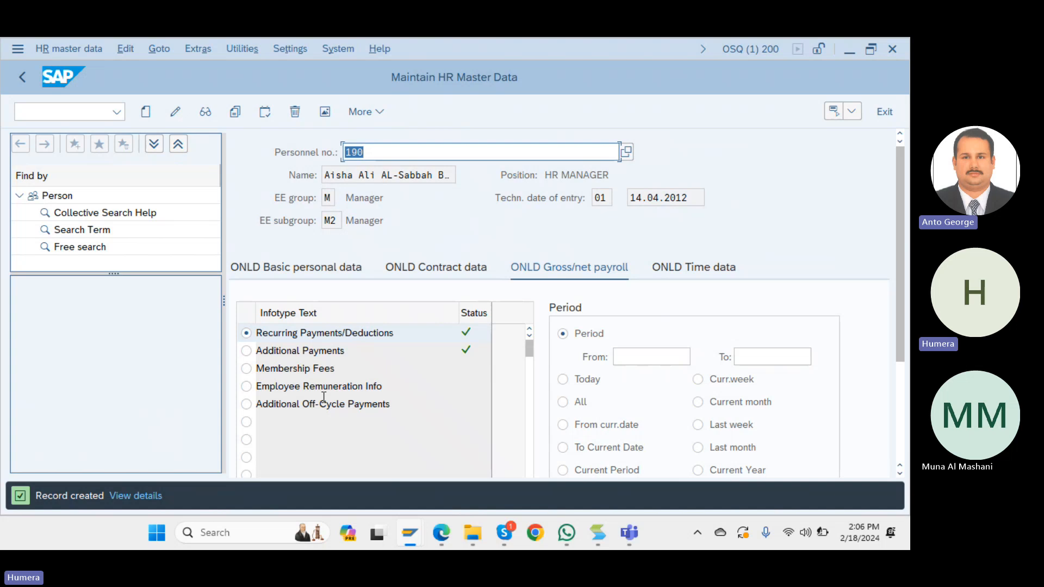
Review the employee's Additional Payments and Recurring Payments/Deductions record lists, and leave HR master data maintenance.
click(248, 353)
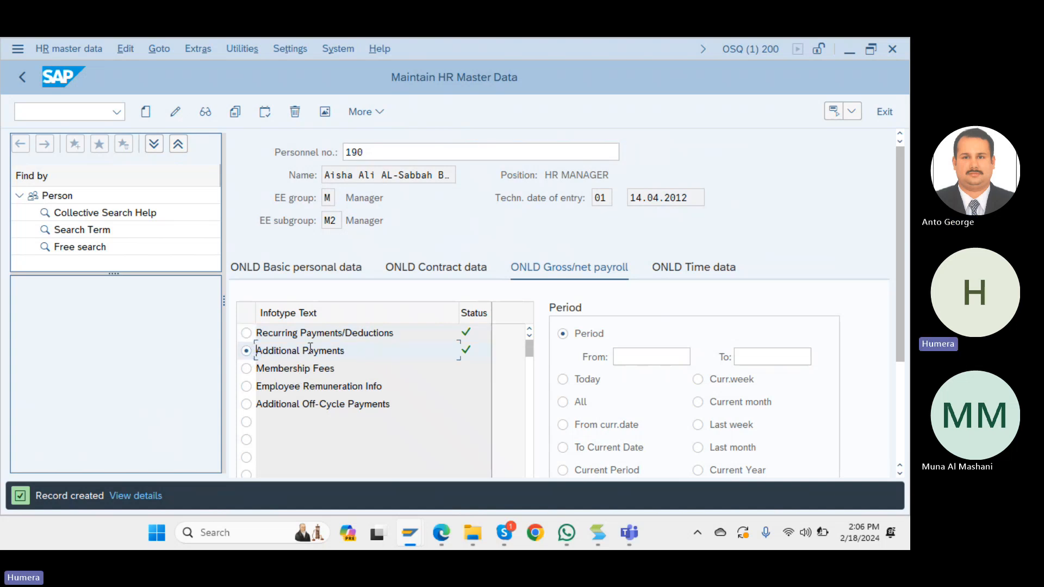
click(325, 113)
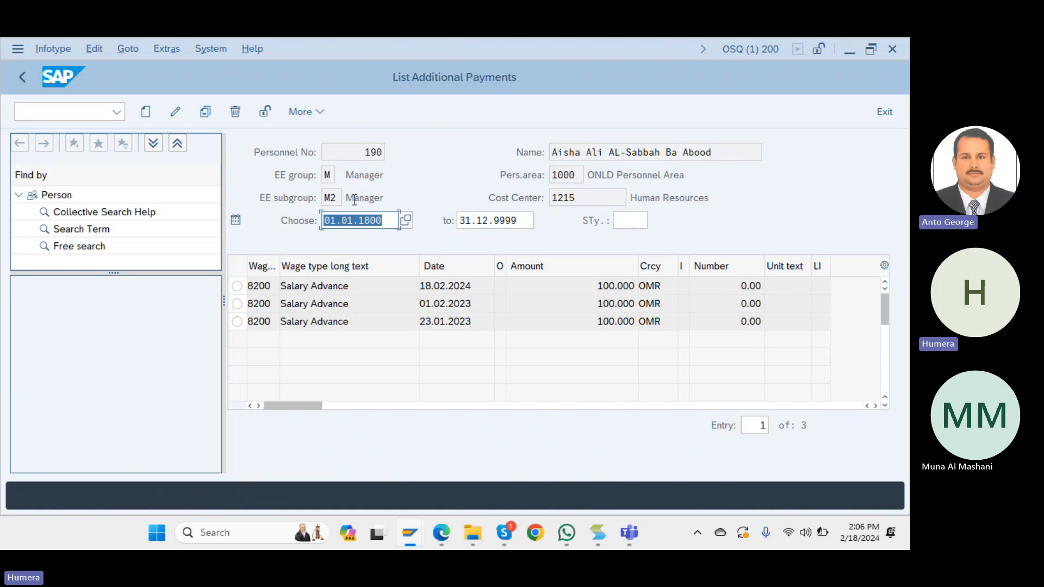
click(15, 71)
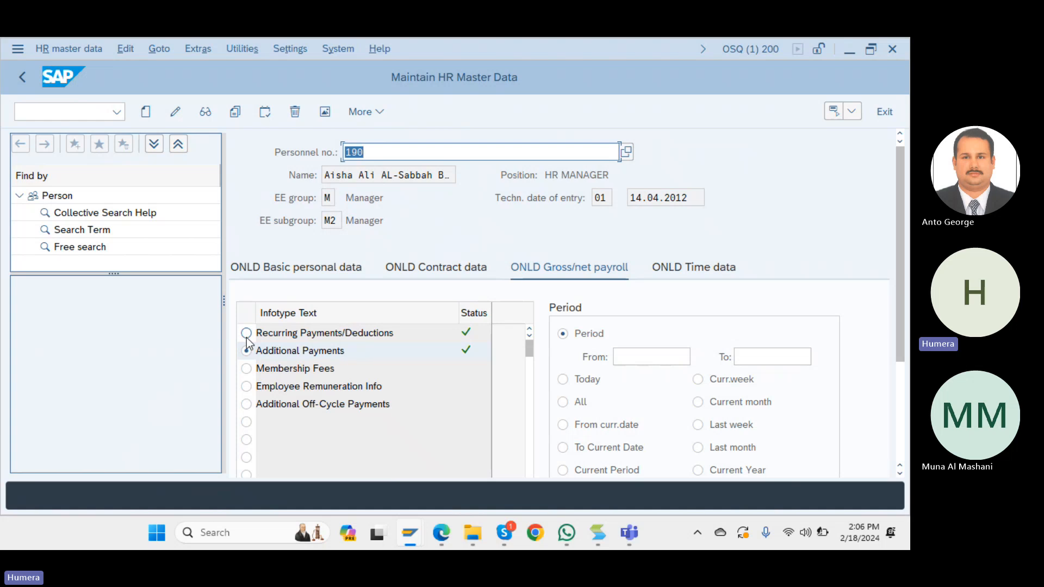
click(246, 333)
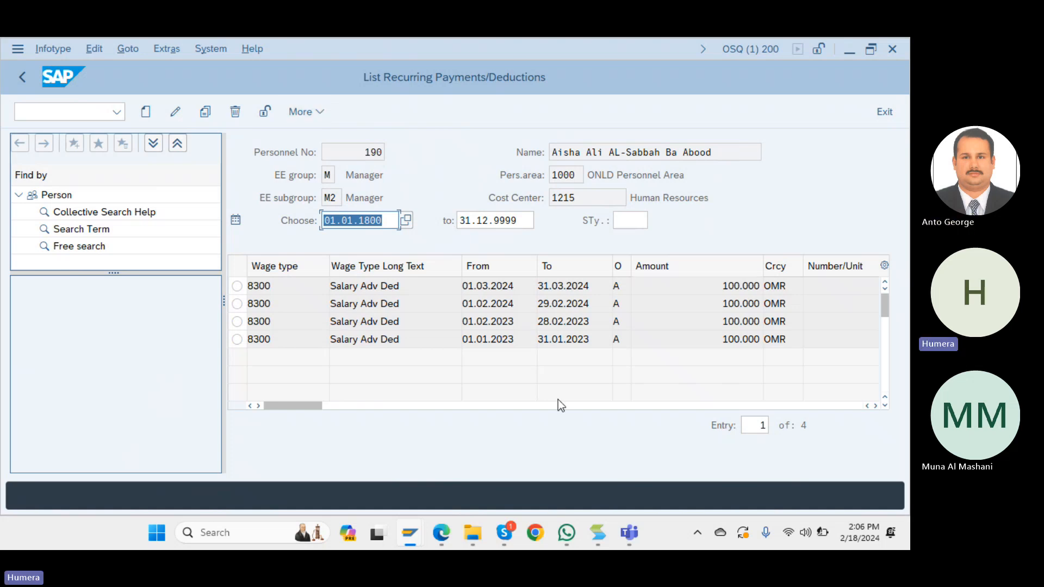
click(18, 74)
click(17, 74)
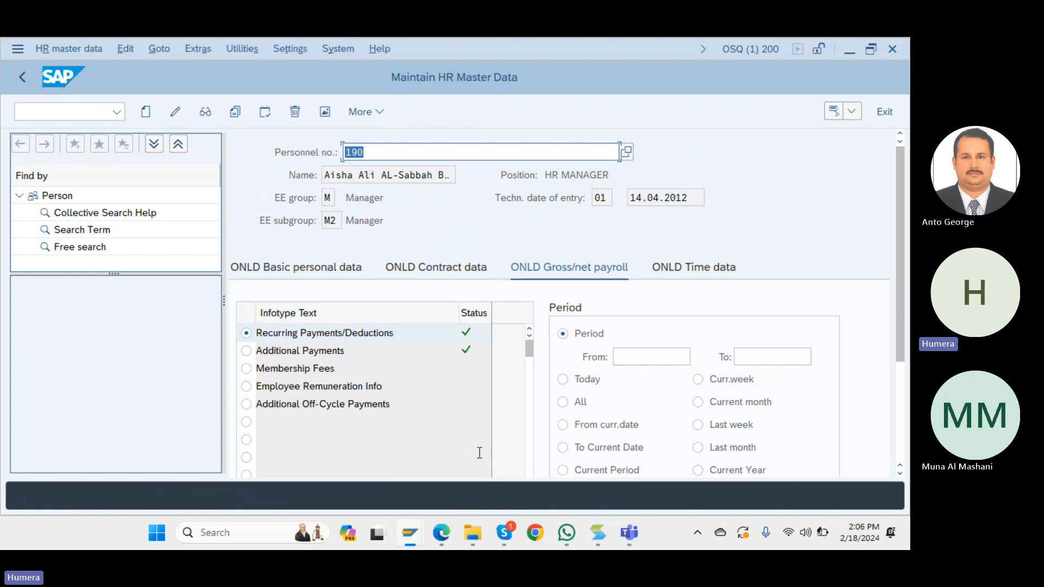
click(19, 79)
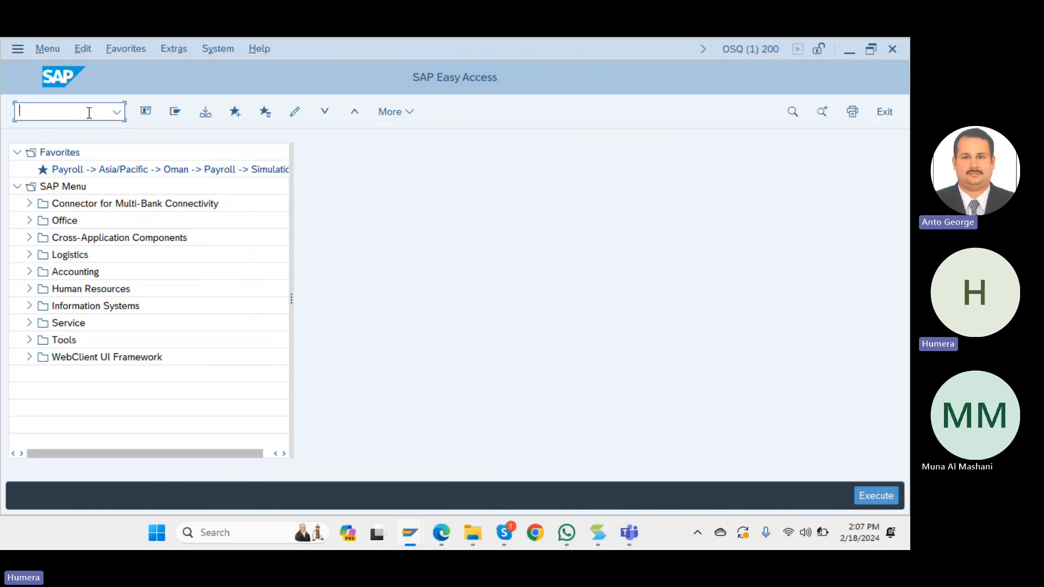
text(pa01)
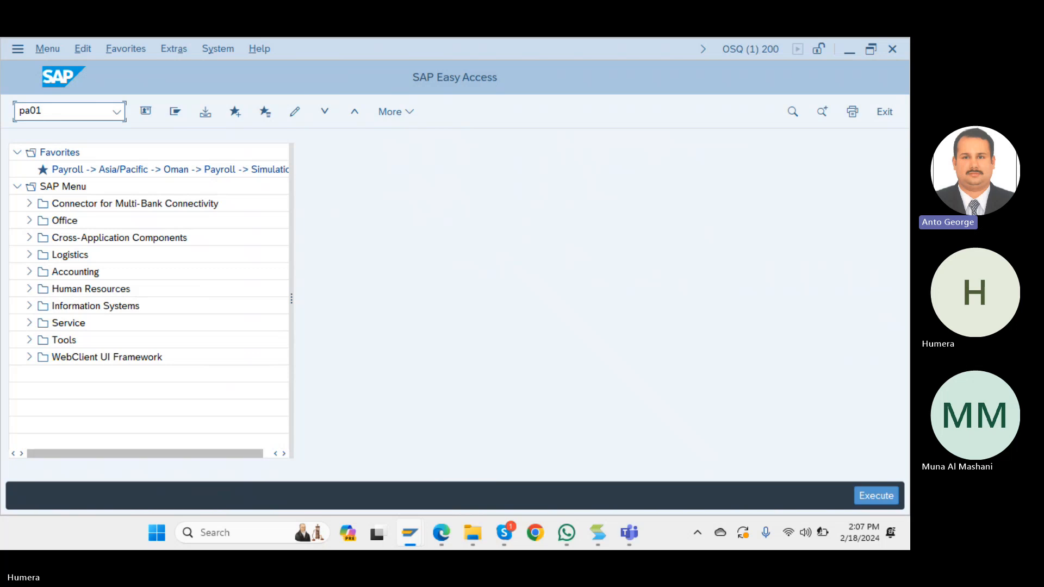
key(BackSpace)
key(BackSpace)
key(BackSpace)
key(BackSpace)
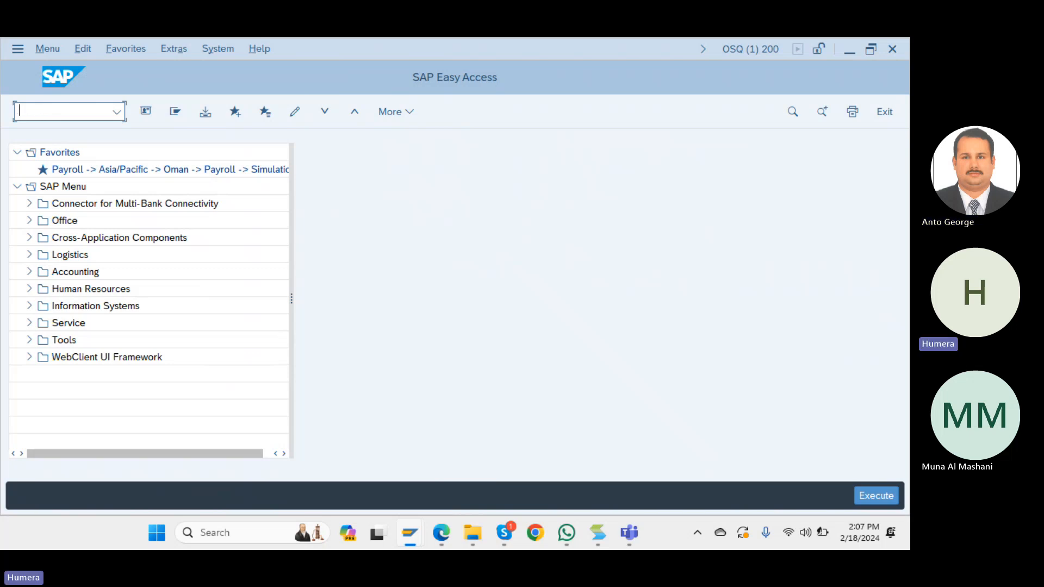
Start transaction PA30 and load a different employee by personnel number.
text(pa)
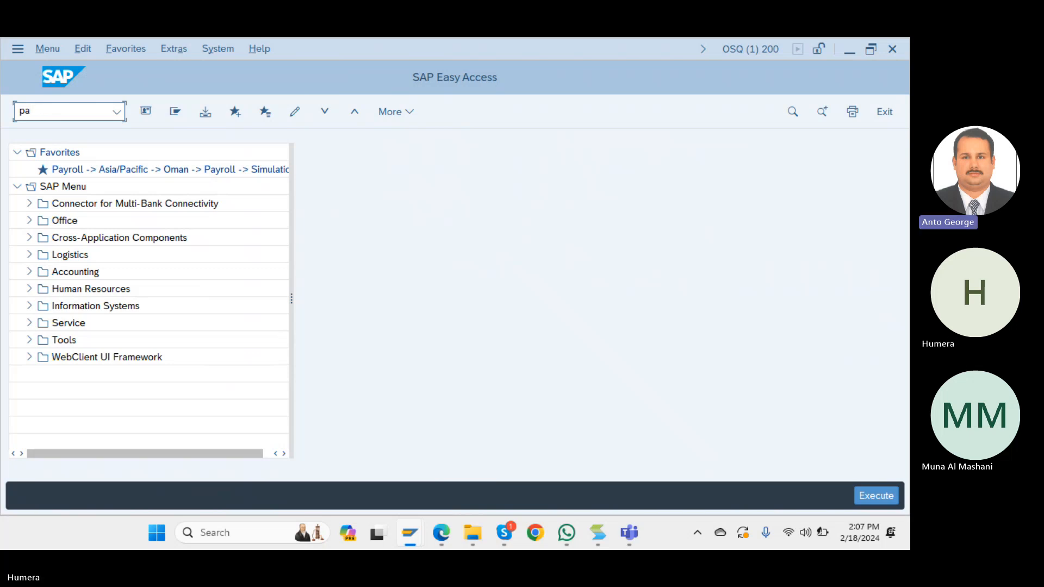
text(30)
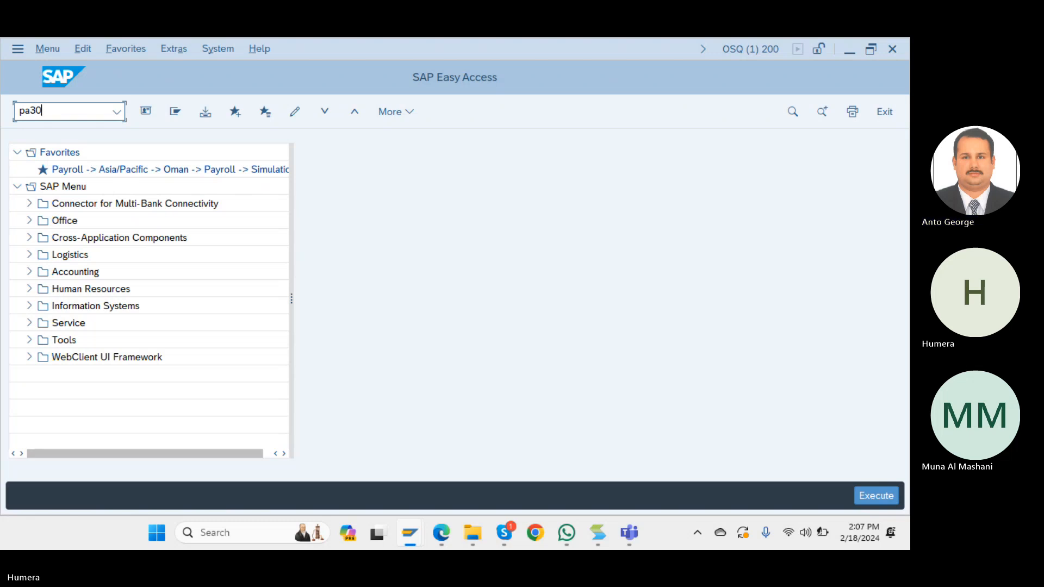
key(Return)
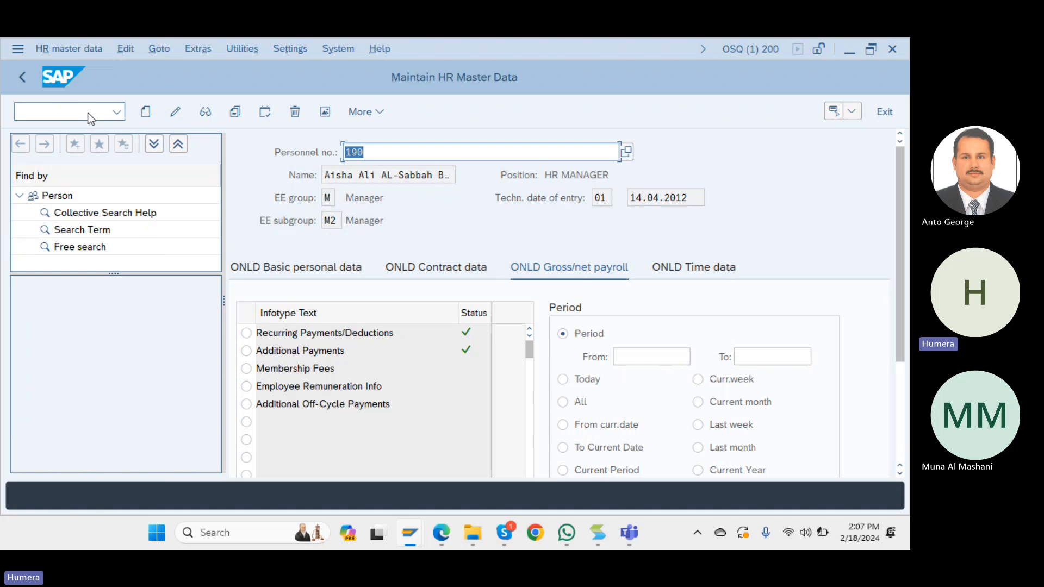
text(191)
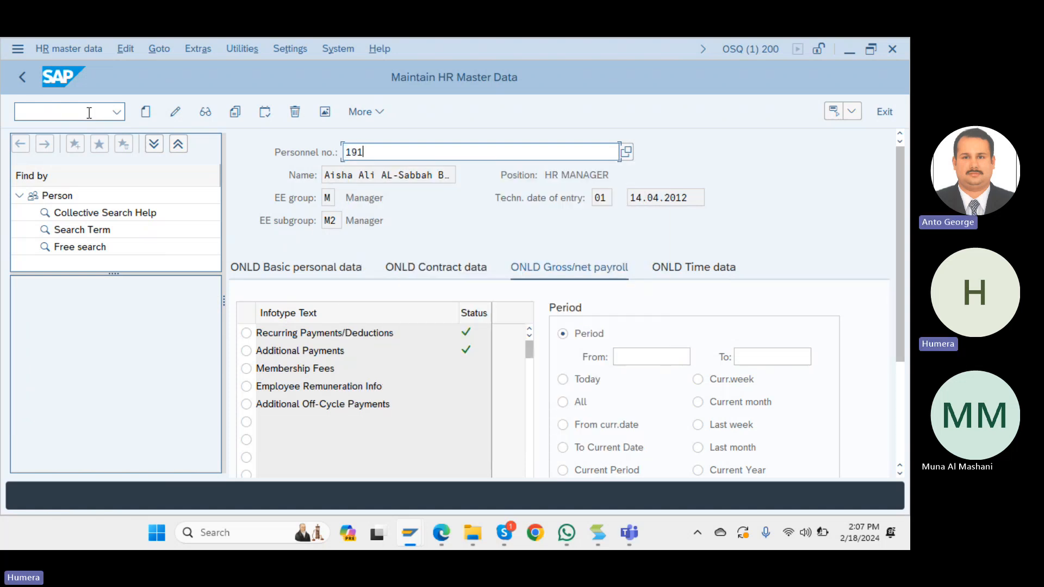
key(BackSpace)
key(BackSpace)
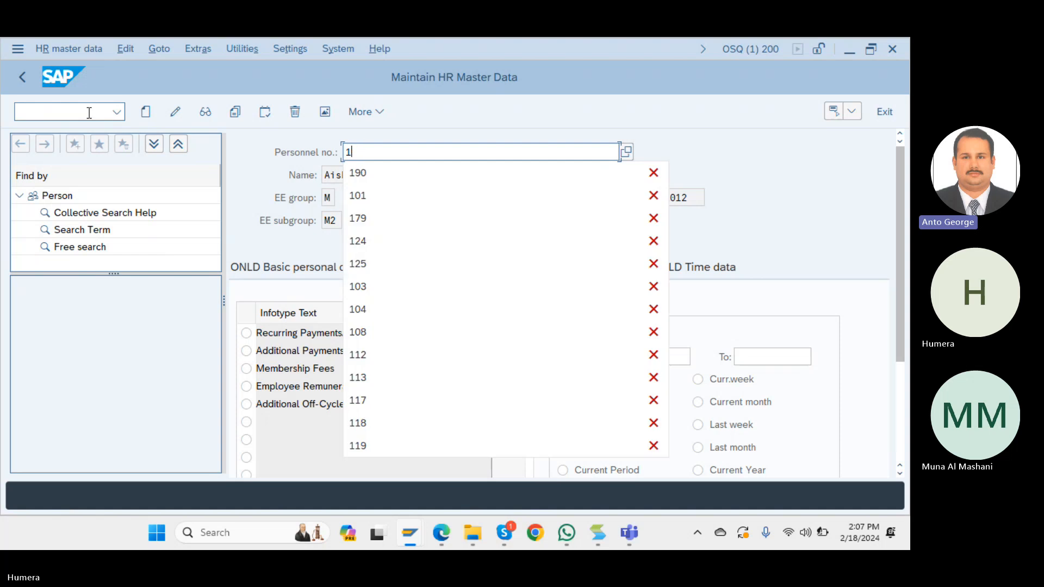
text(01)
key(Return)
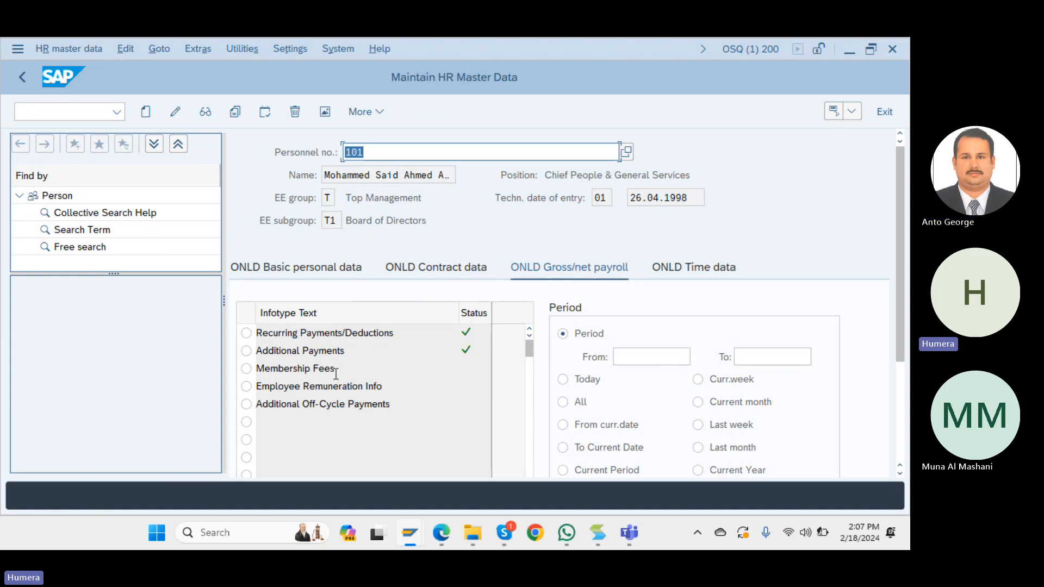
Create a new Additional Payments record for the employee and choose wage type 5000, Feed Allowance, from the wage type list.
click(296, 352)
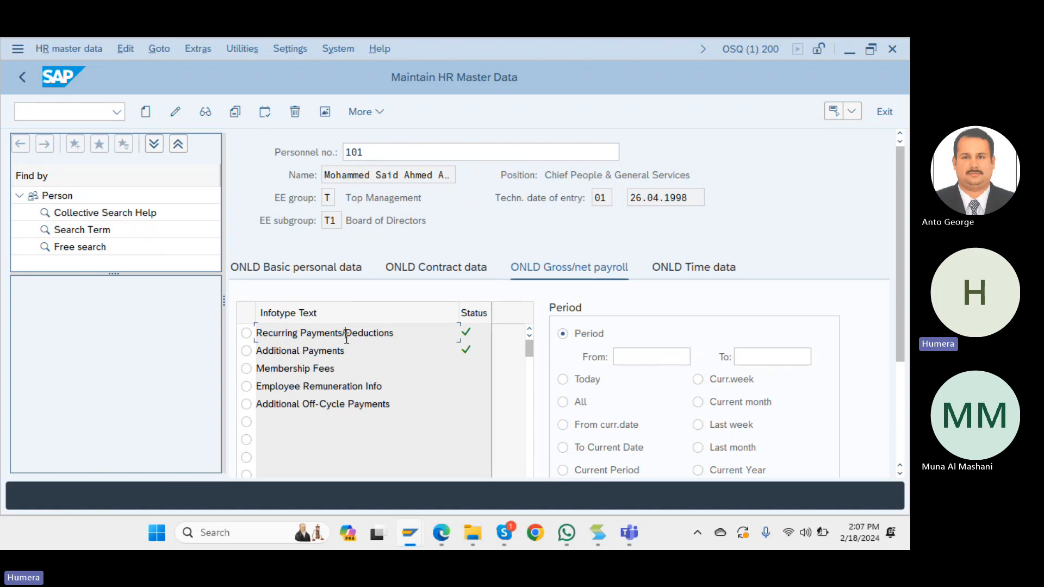
click(247, 352)
click(152, 117)
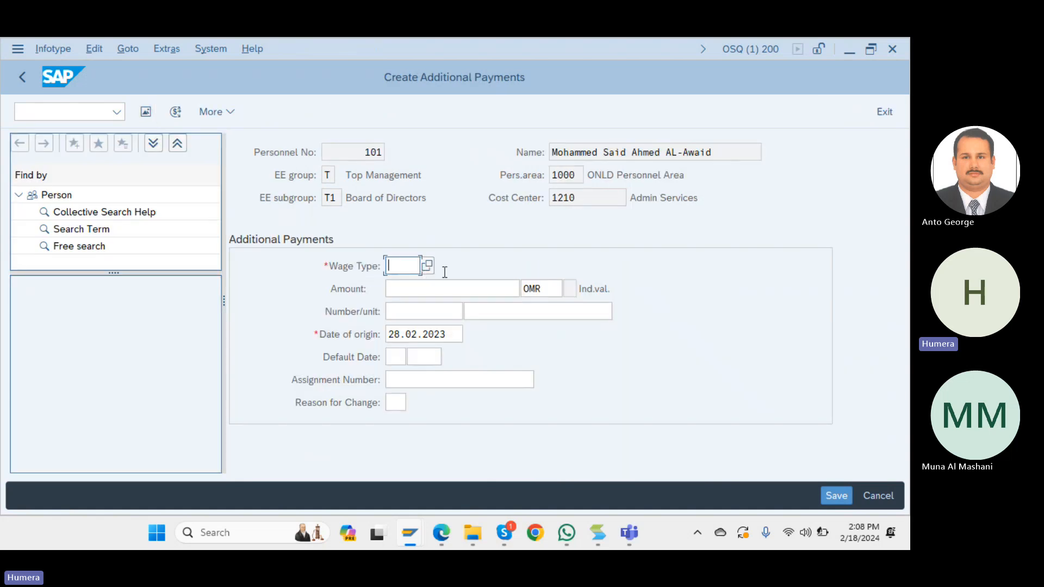
click(429, 266)
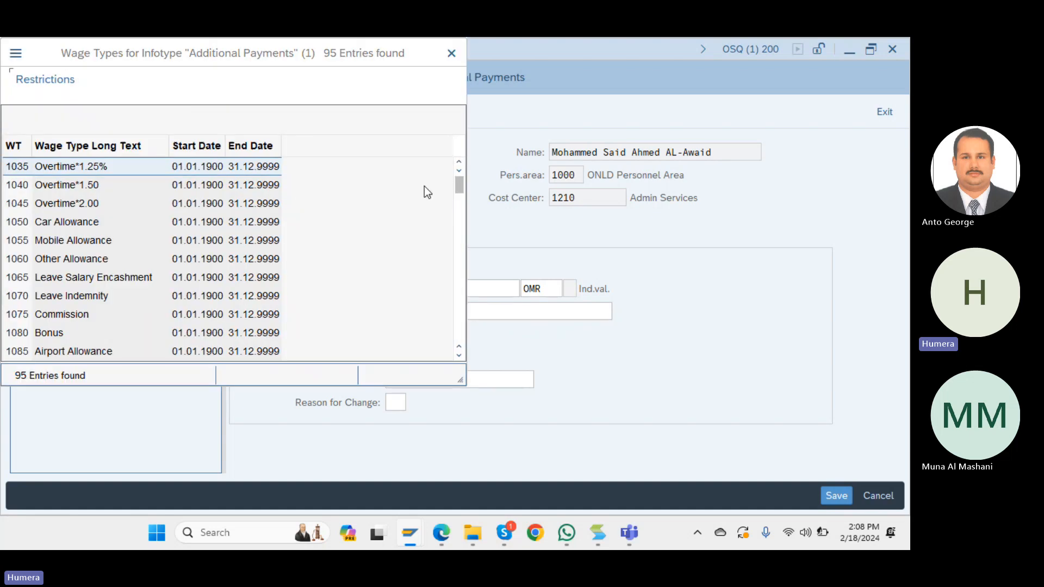
click(59, 116)
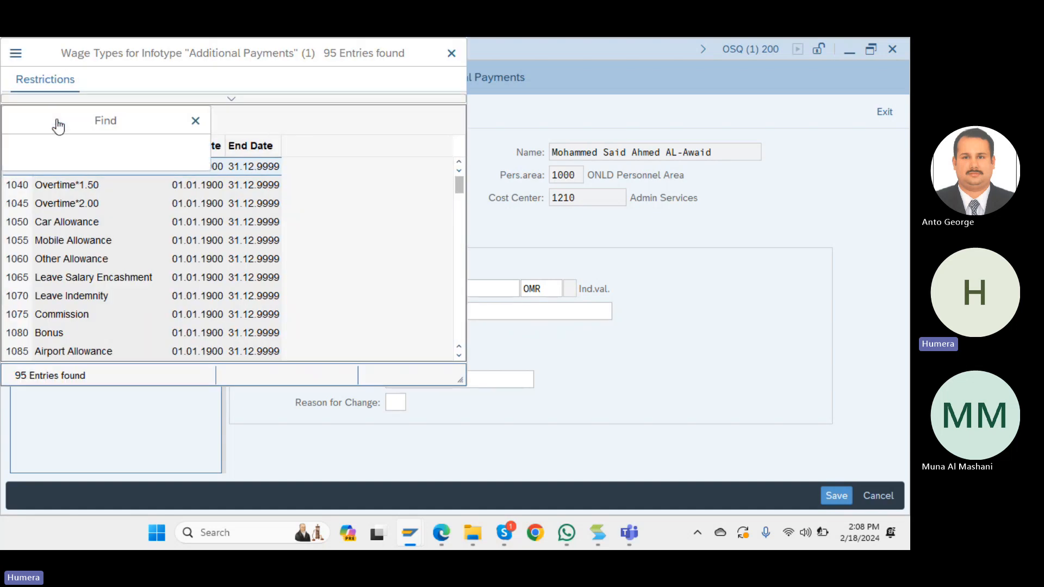
text(4000)
key(Return)
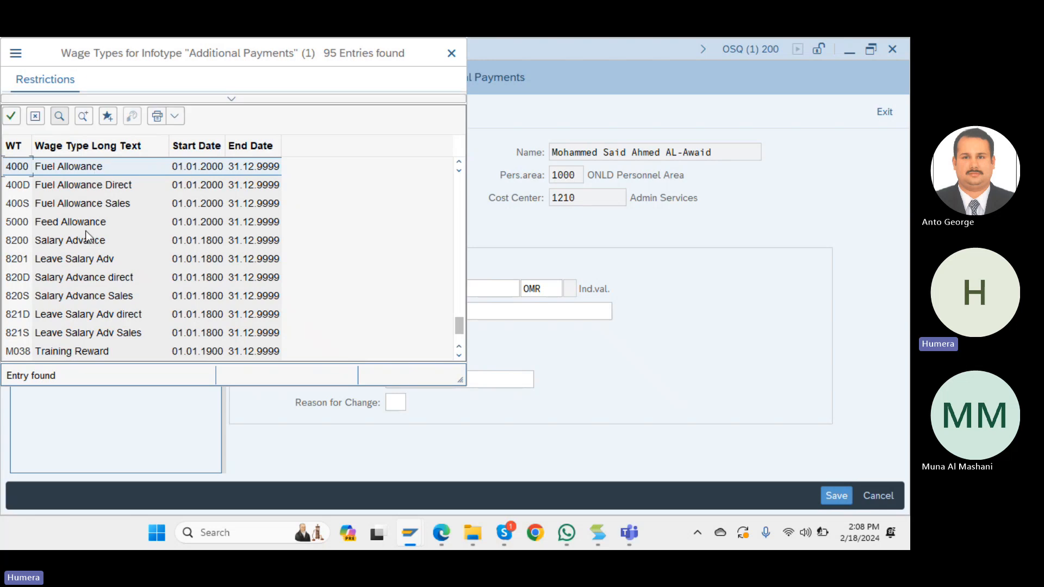
double_click(28, 222)
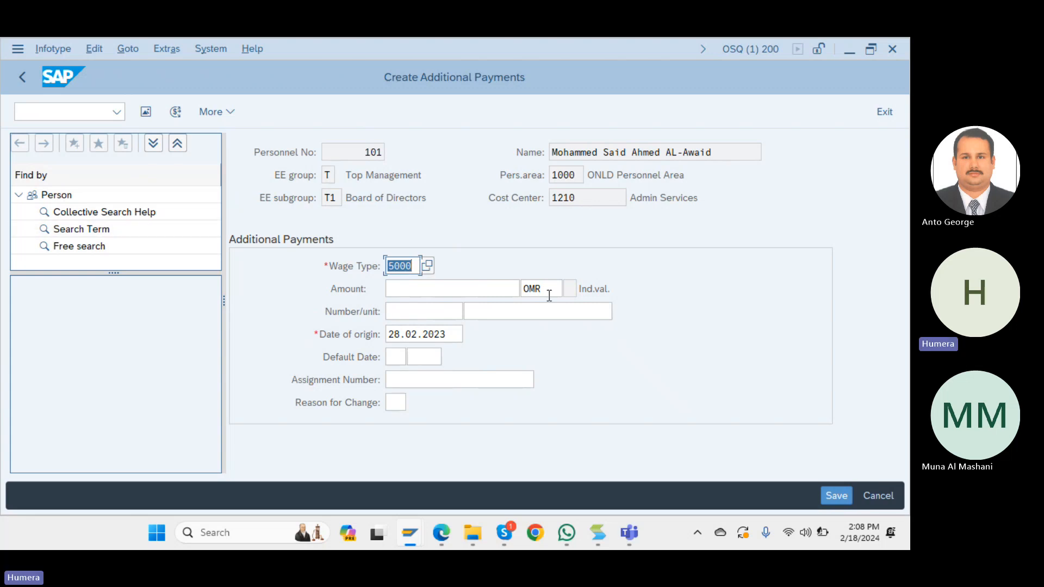
Set the additional payment's amount to 150 OMR and its date of origin to 18.02.2024, and save the record.
click(406, 290)
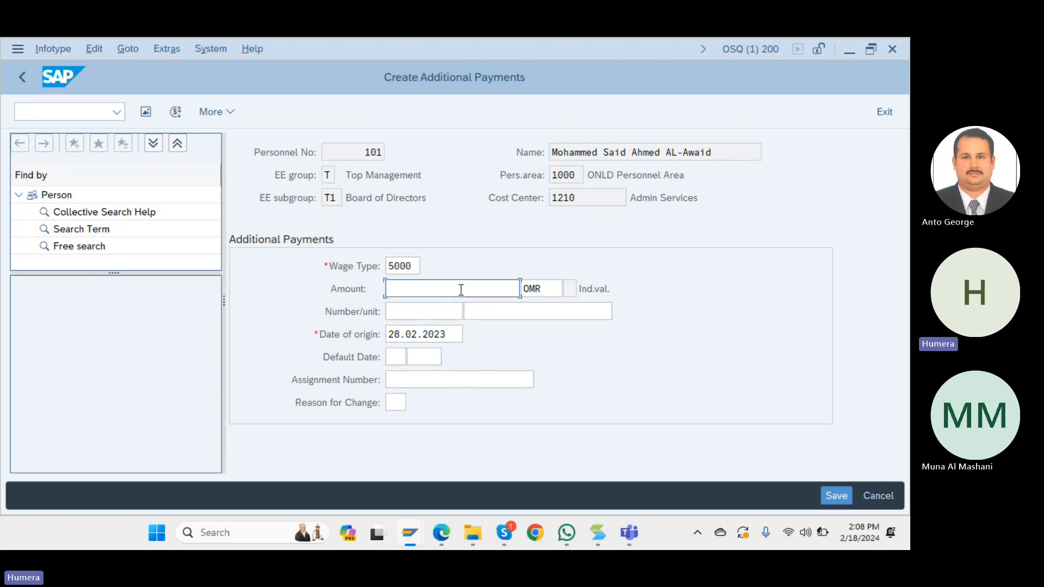
text(150)
double_click(448, 334)
text(18)
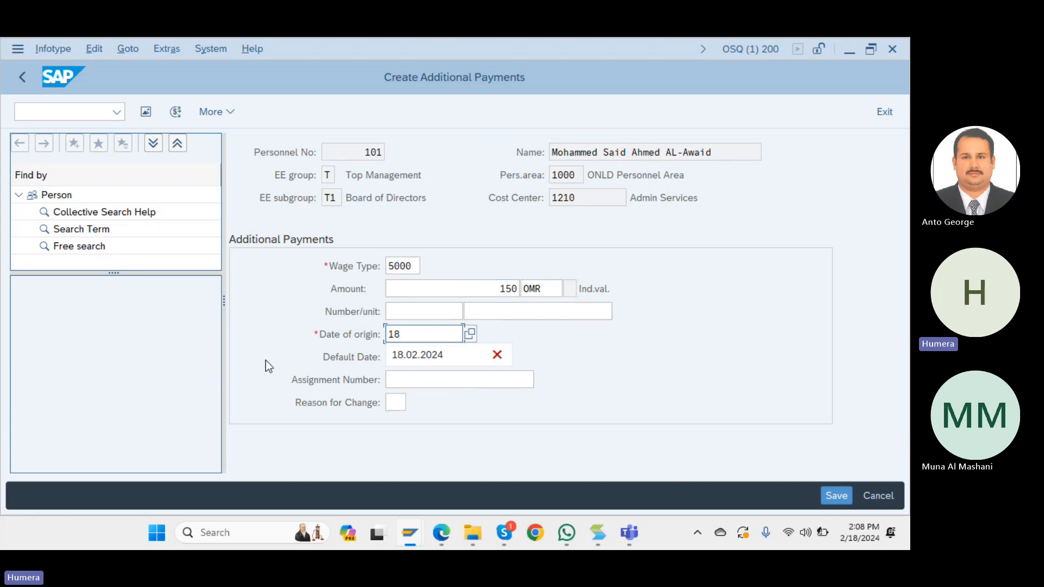
text(.02.20)
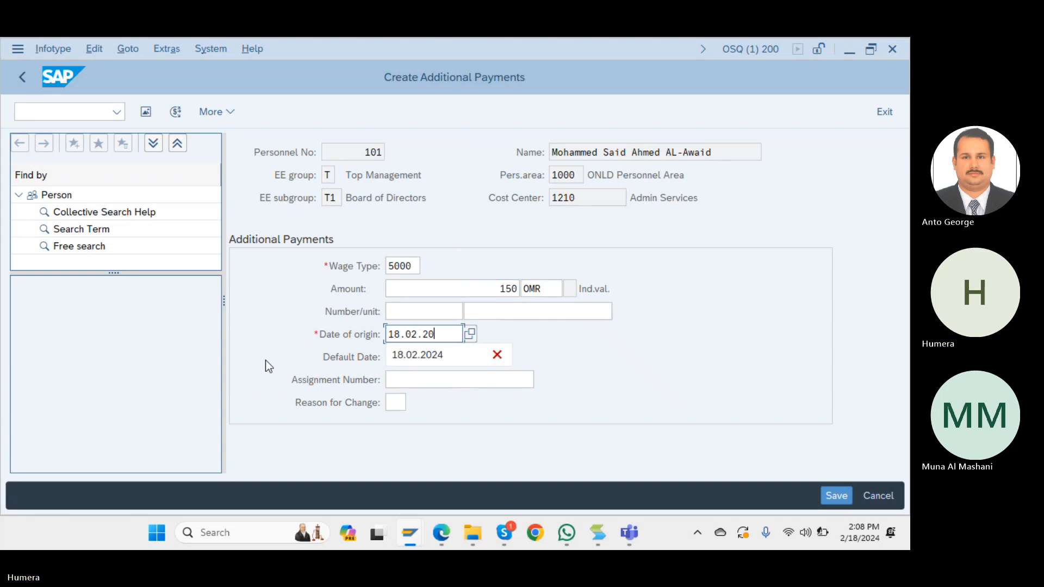
text(24)
key(Return)
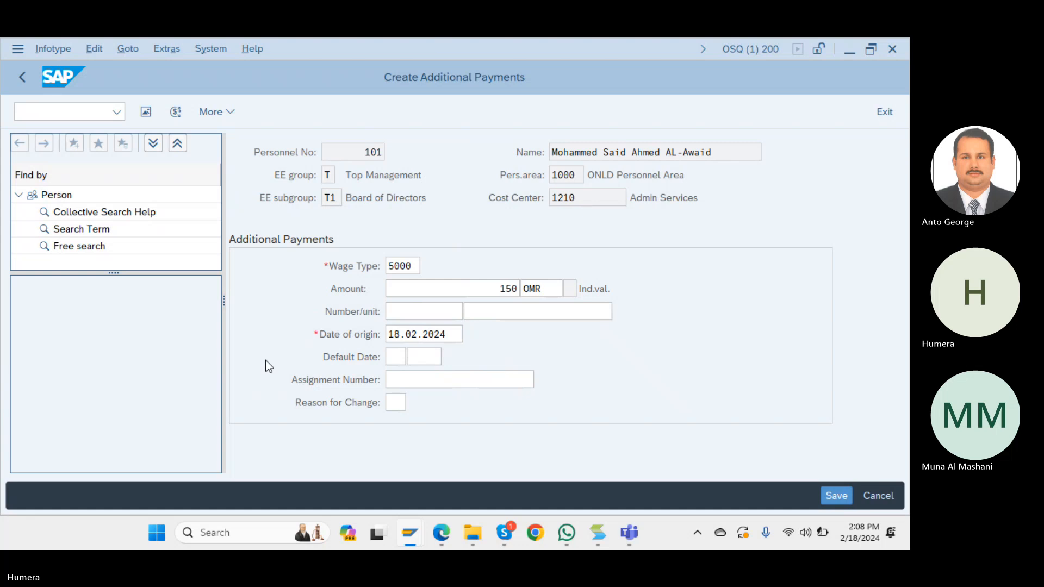
click(829, 497)
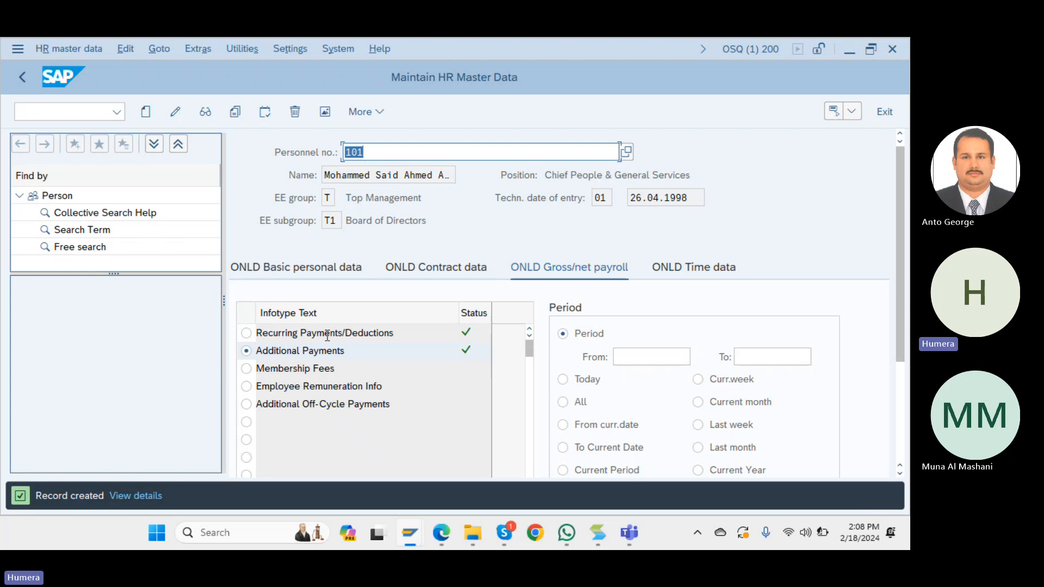
Create a new Recurring Payments/Deductions record for this employee, valid from 01.02.2024 to 29.02.2024.
click(247, 333)
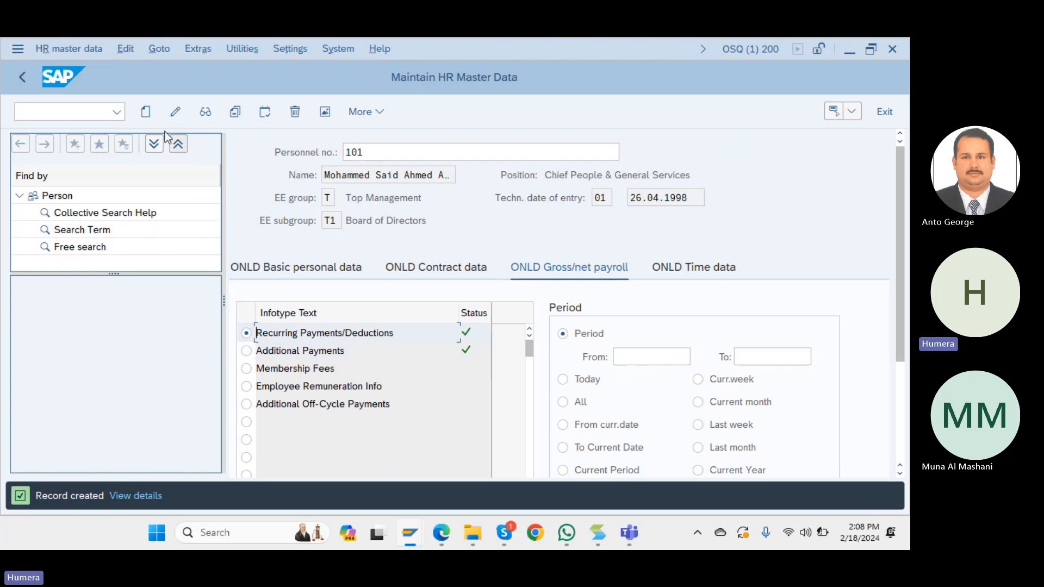
click(146, 112)
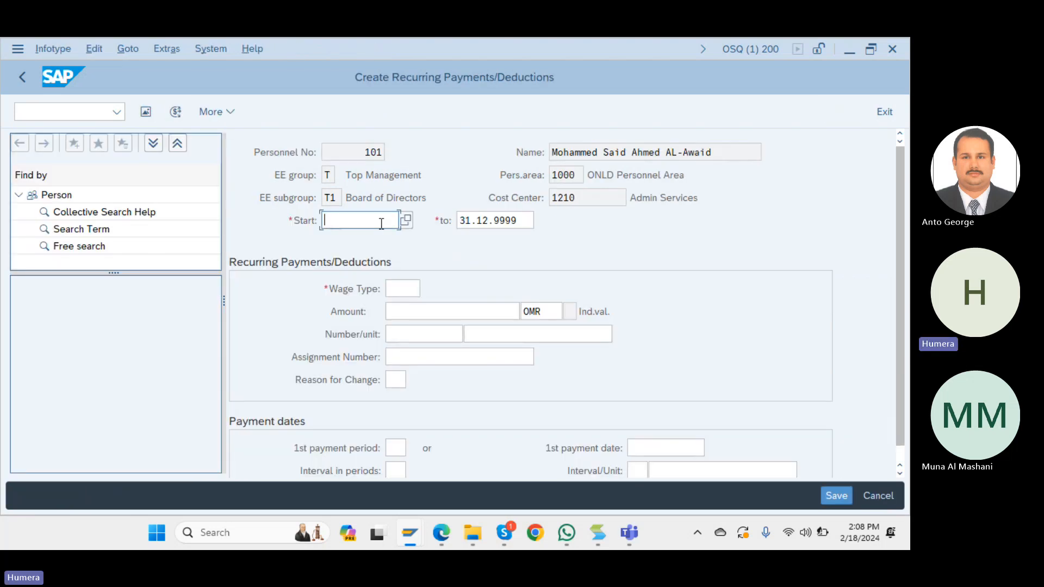
text(01.02.2)
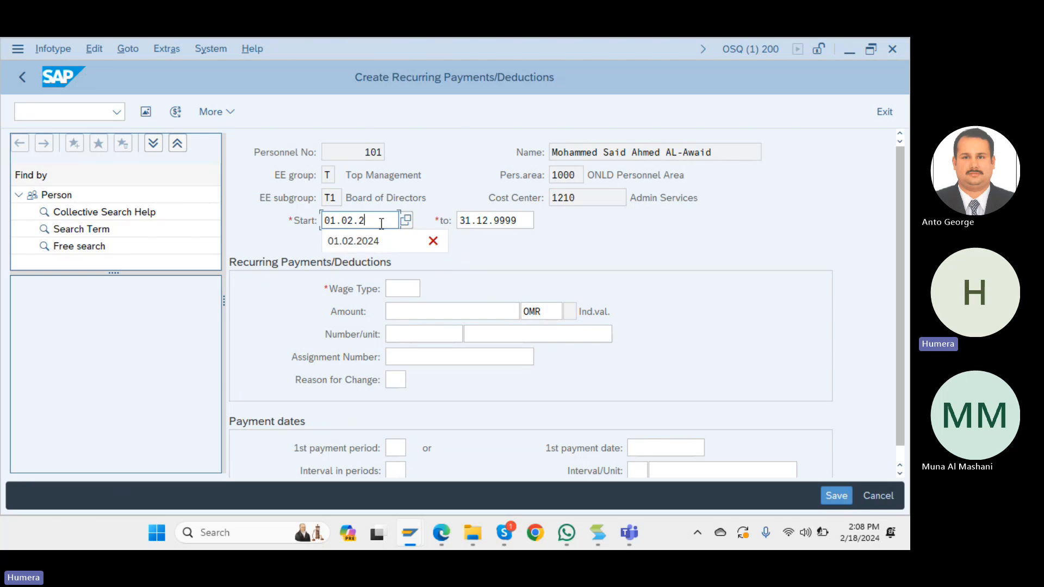
click(397, 234)
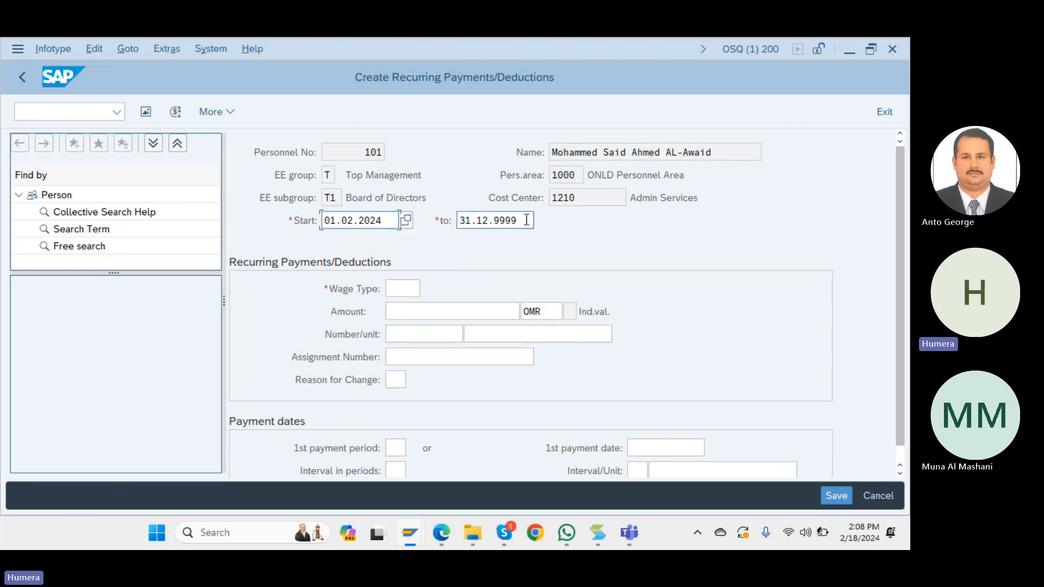
drag(527, 220, 328, 221)
key(BackSpace)
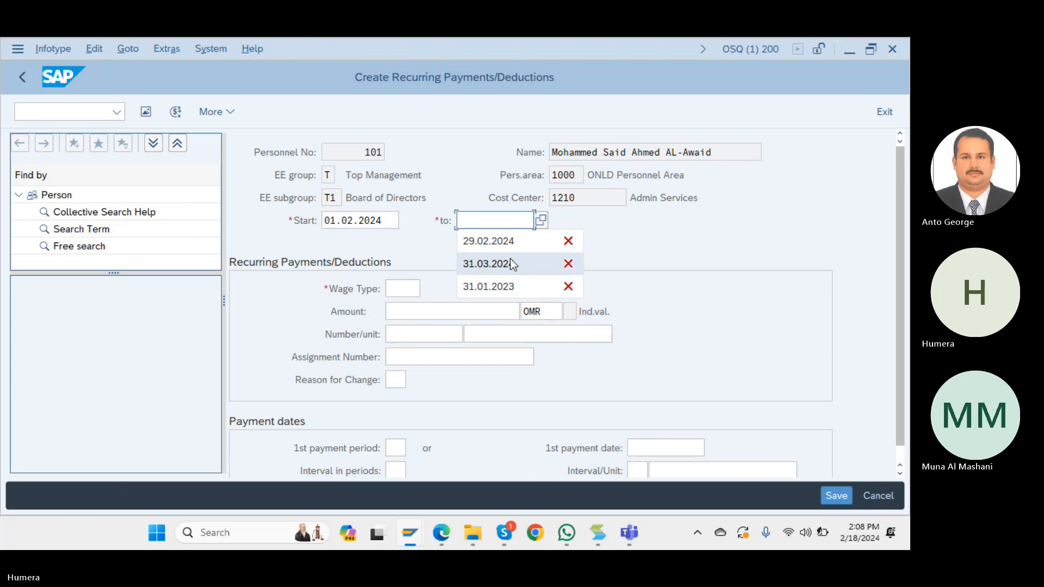
click(507, 248)
Choose wage type 5100, Feed Allowance deduction, from the list of wage types for the recurring deduction.
click(406, 289)
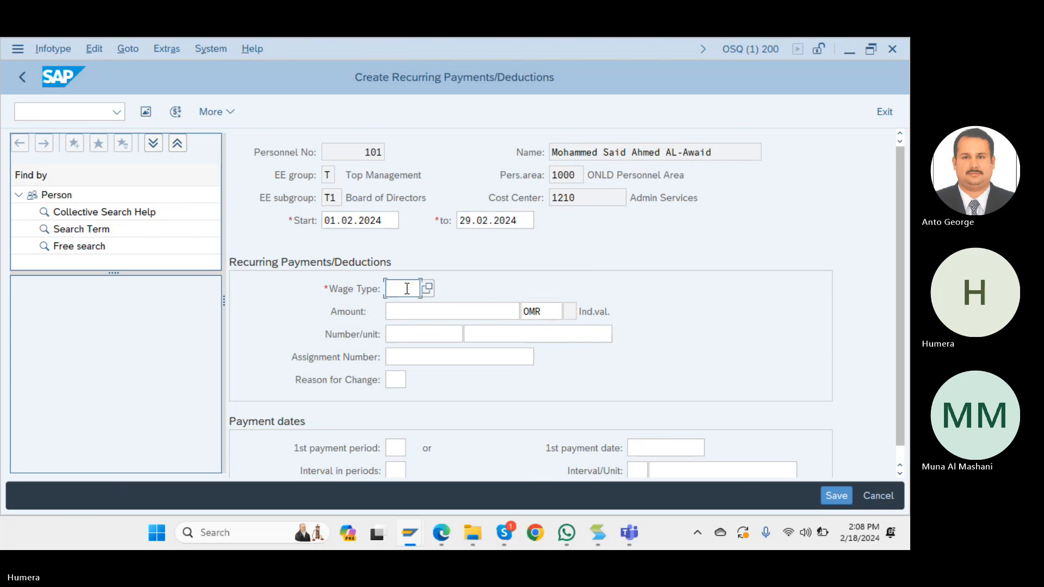
text(83)
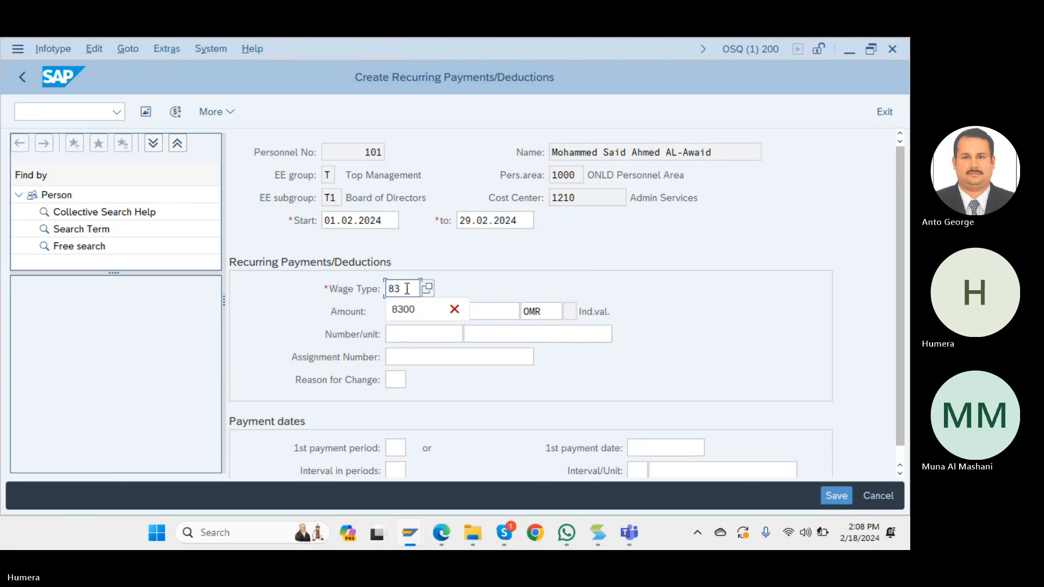
click(429, 289)
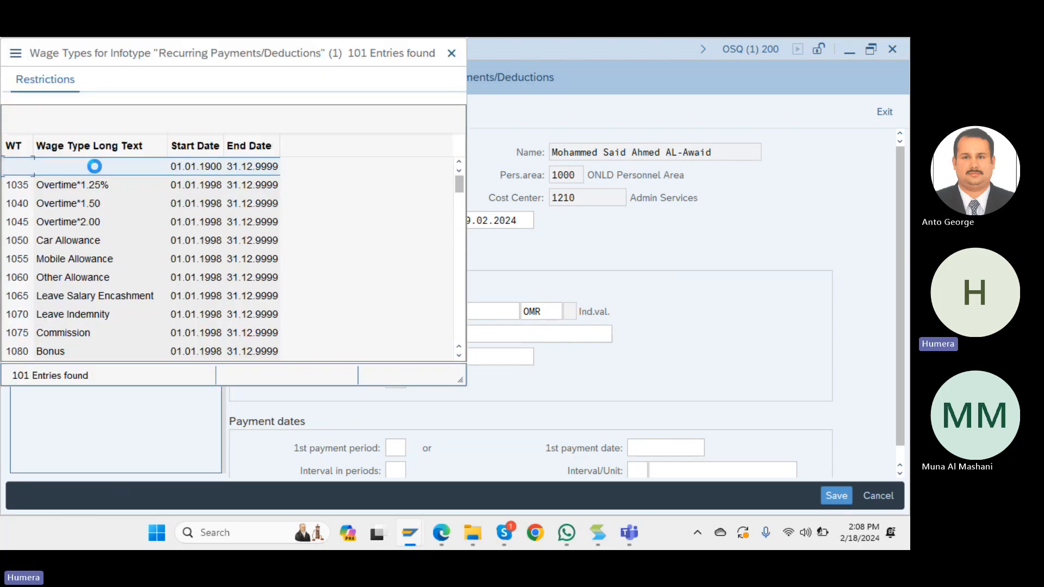
drag(456, 185, 480, 403)
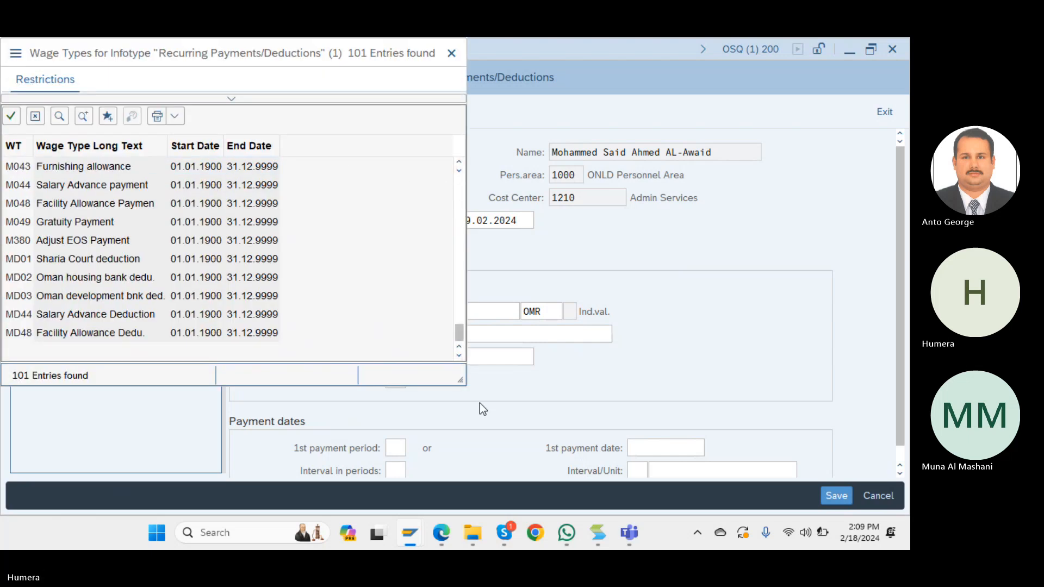
click(460, 162)
click(460, 163)
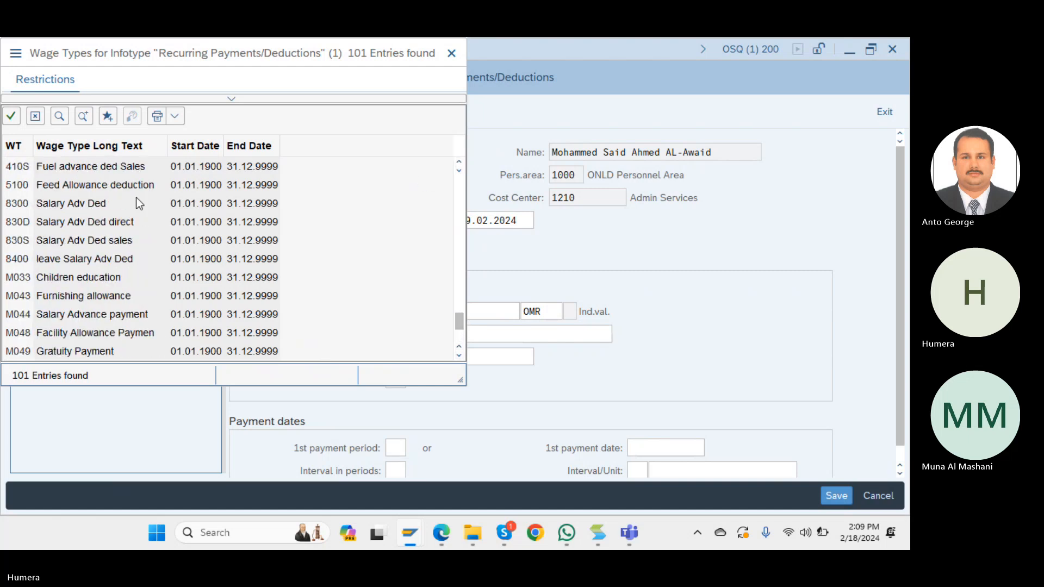
click(65, 191)
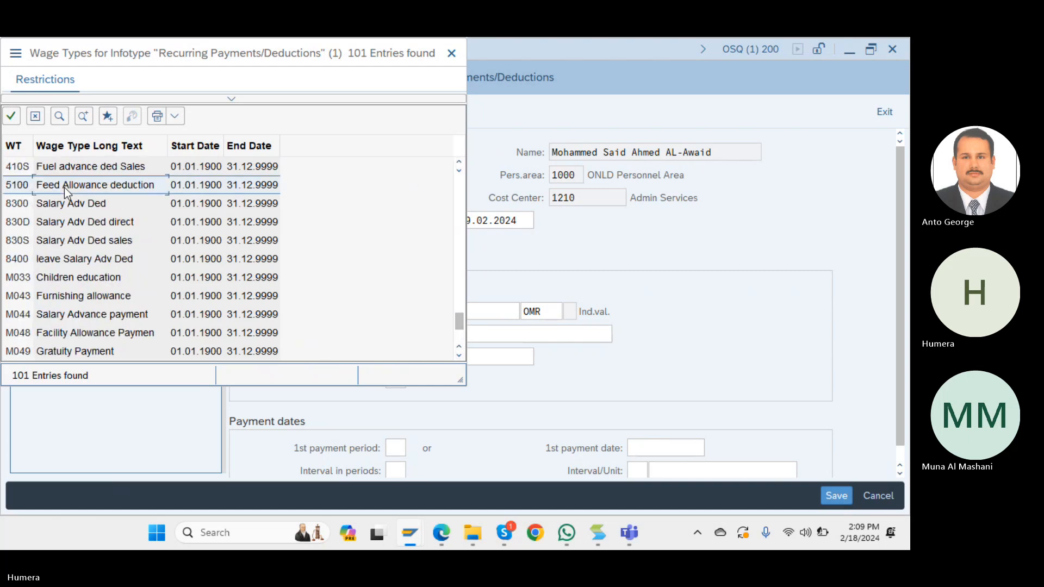
double_click(65, 190)
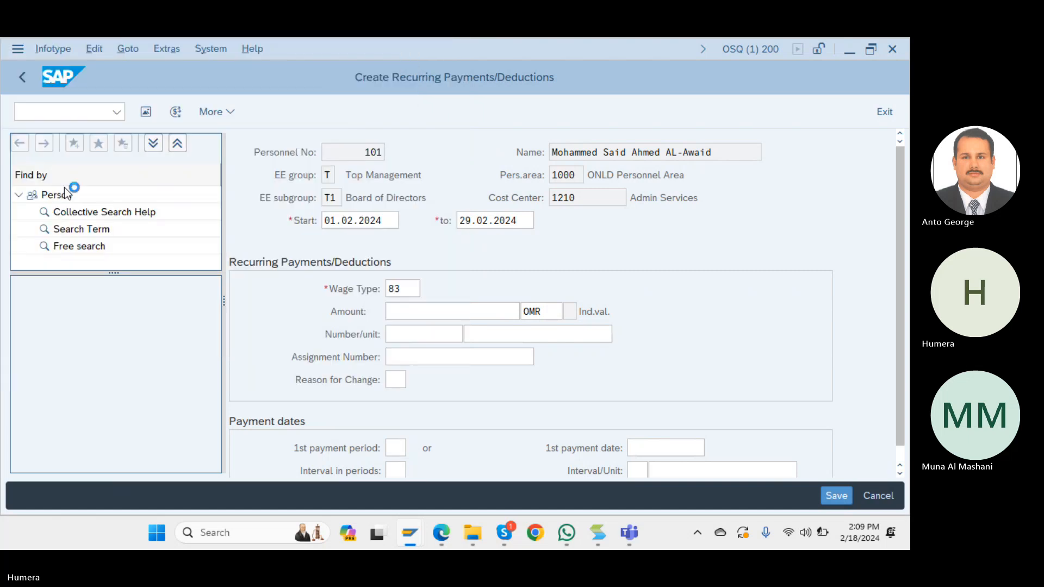
Set the feed allowance deduction's amount to 150 OMR and save the record.
click(478, 314)
text(1)
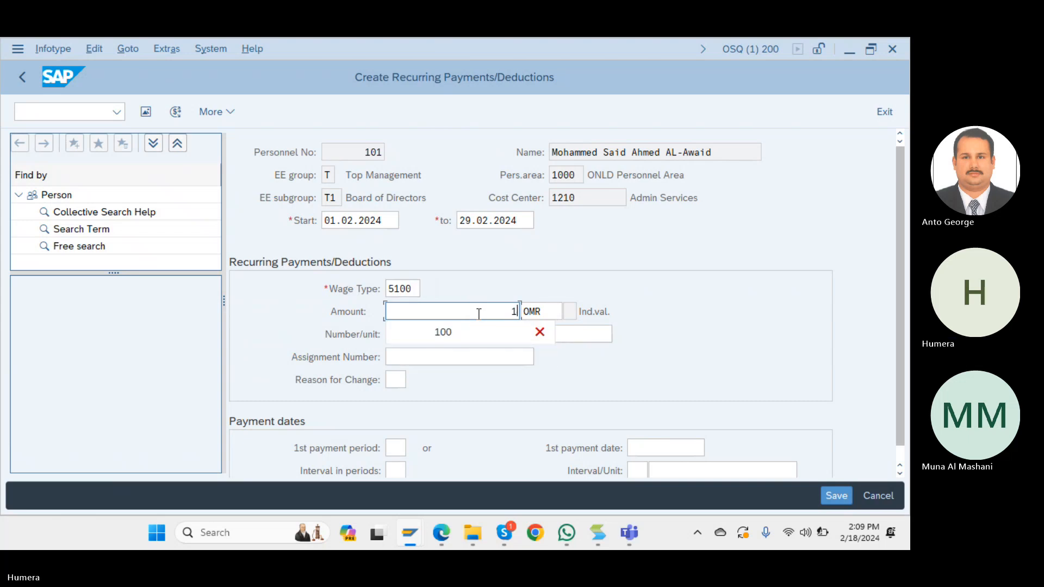
text(50)
key(Return)
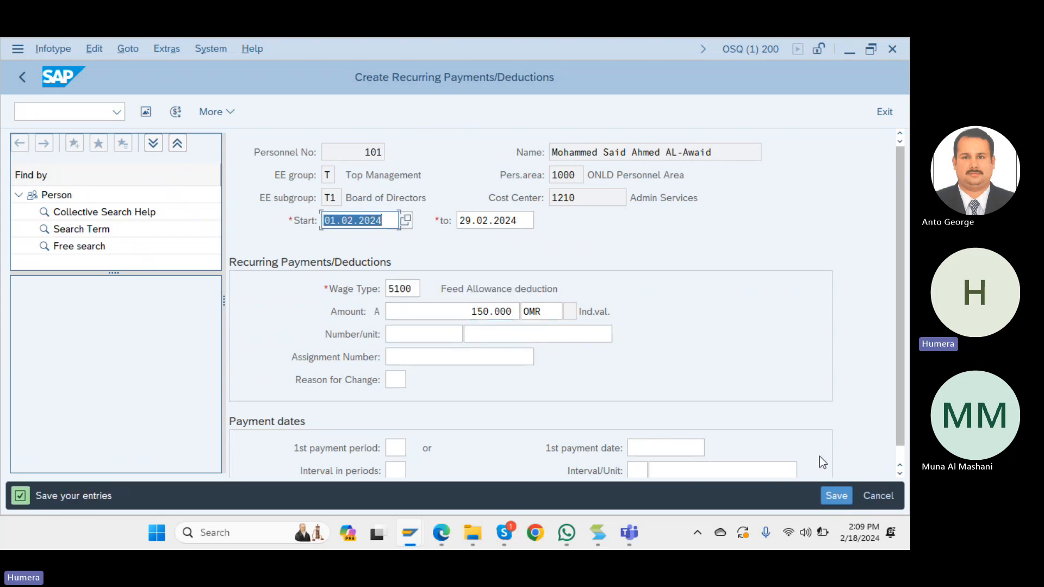
click(842, 494)
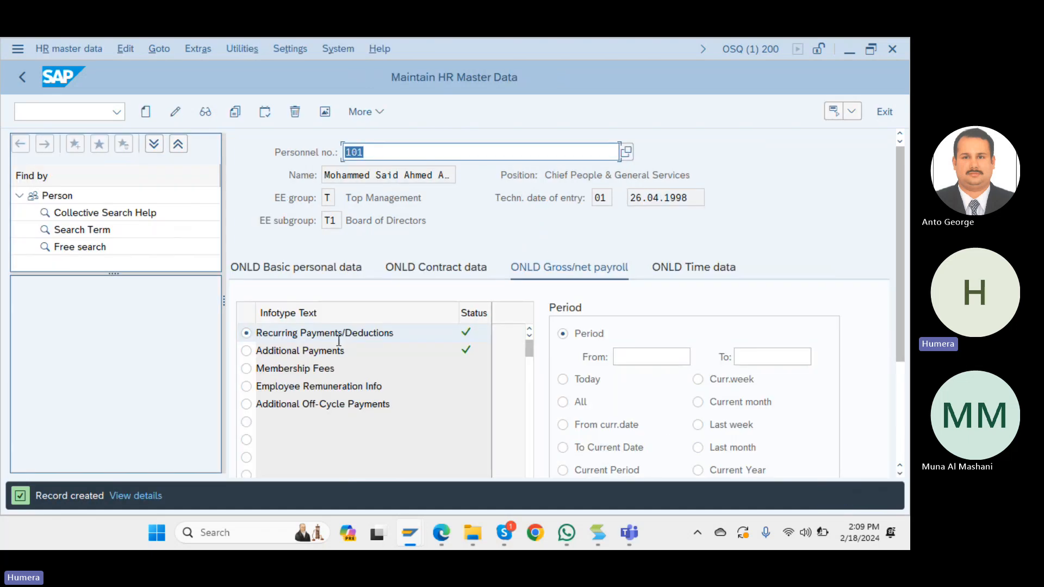
Create another Recurring Payments/Deductions record with a validity period from 01.02.2024 to 31.03.2024.
click(144, 112)
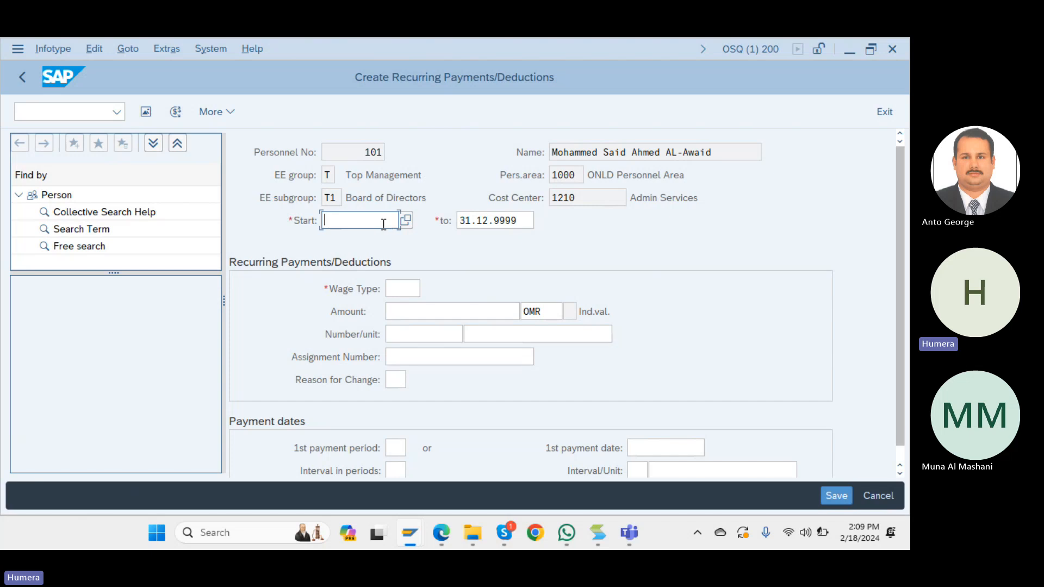
text(0)
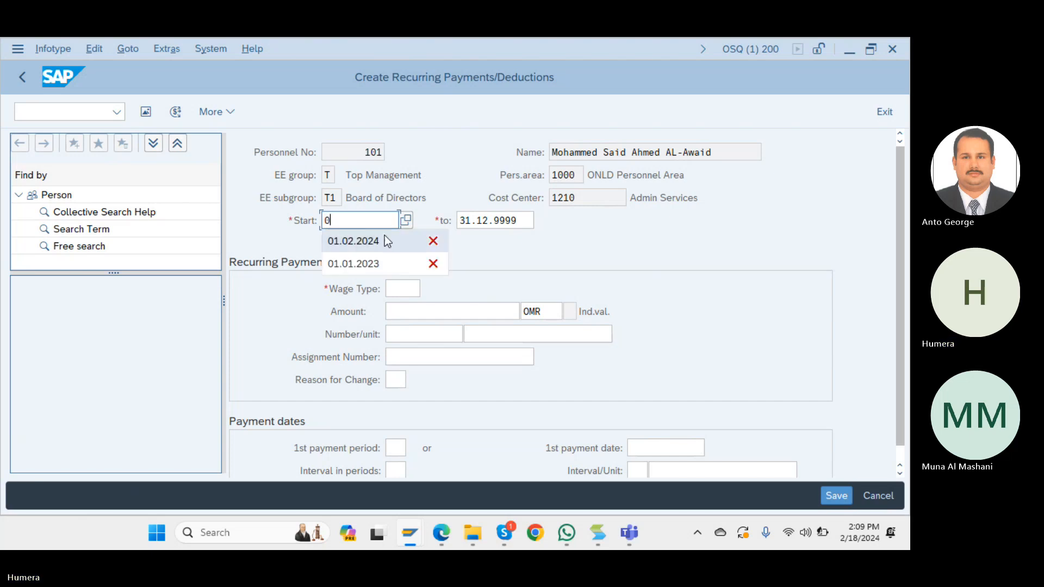
click(384, 236)
key(Tab)
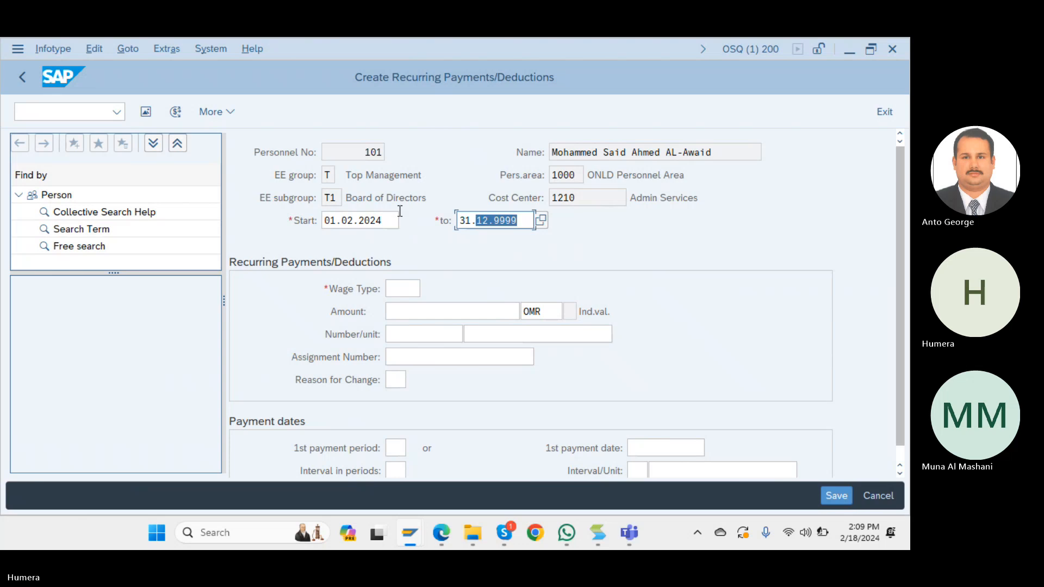
key(BackSpace)
text(3)
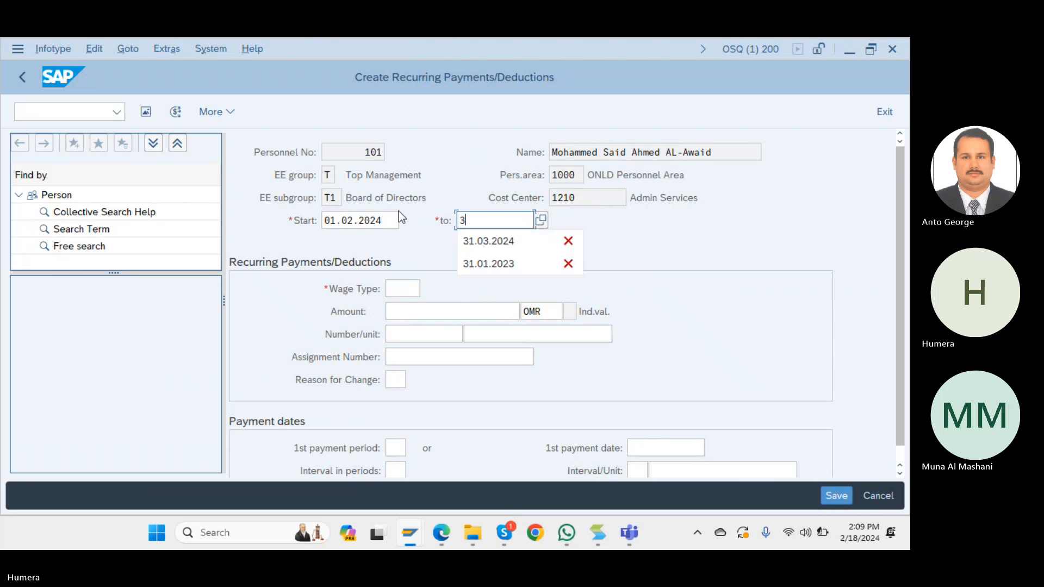
click(510, 242)
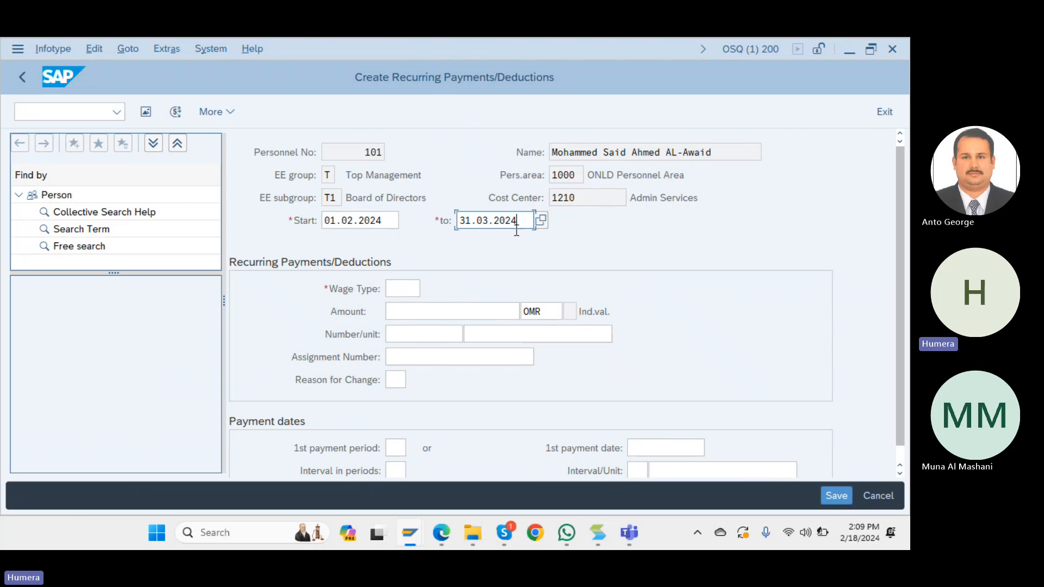
Enter wage type 5100 and an amount of 150 OMR in the new recurring deduction record.
click(394, 288)
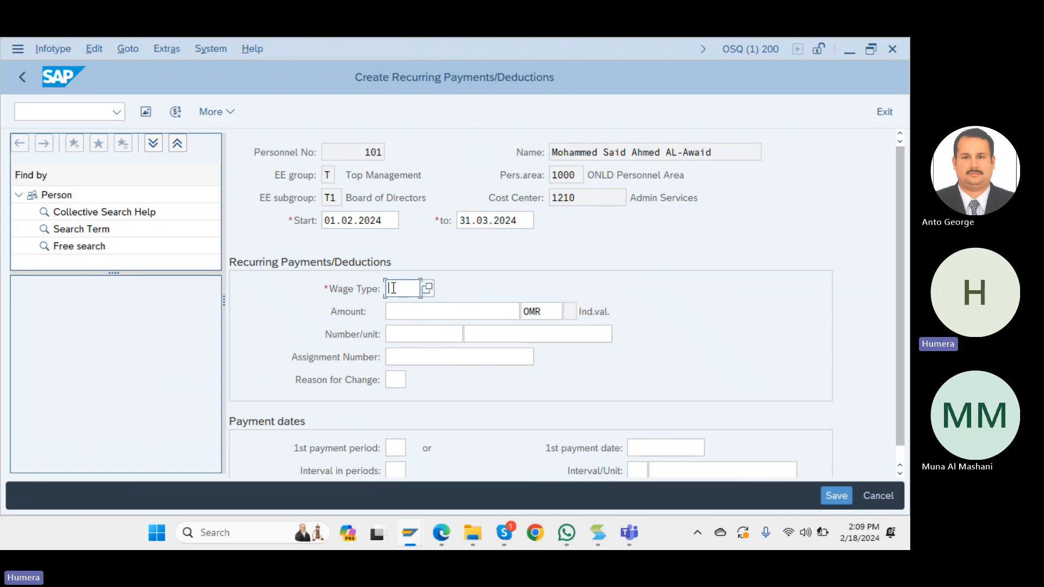
click(393, 288)
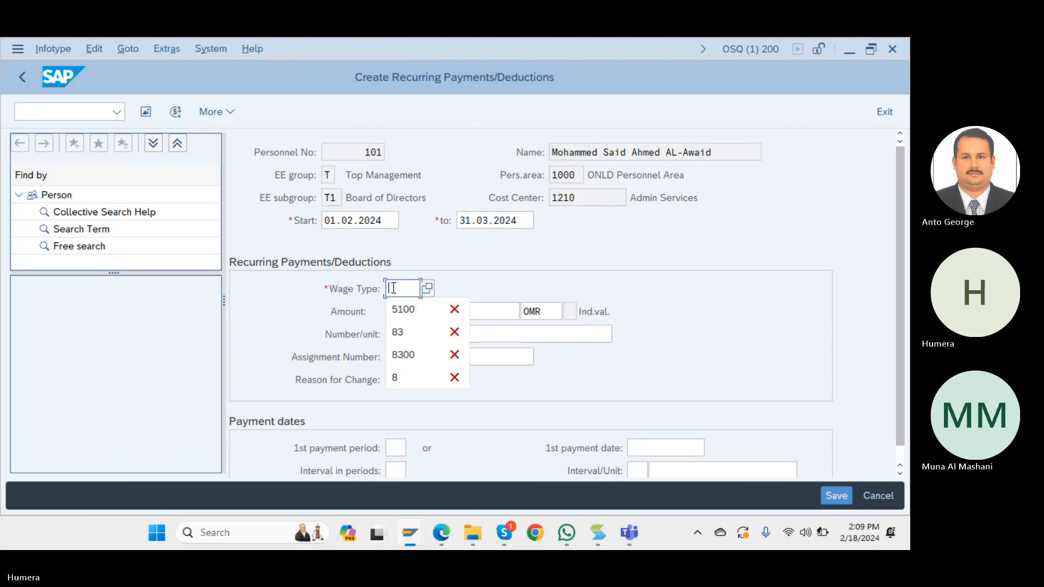
click(412, 309)
click(450, 316)
text(150)
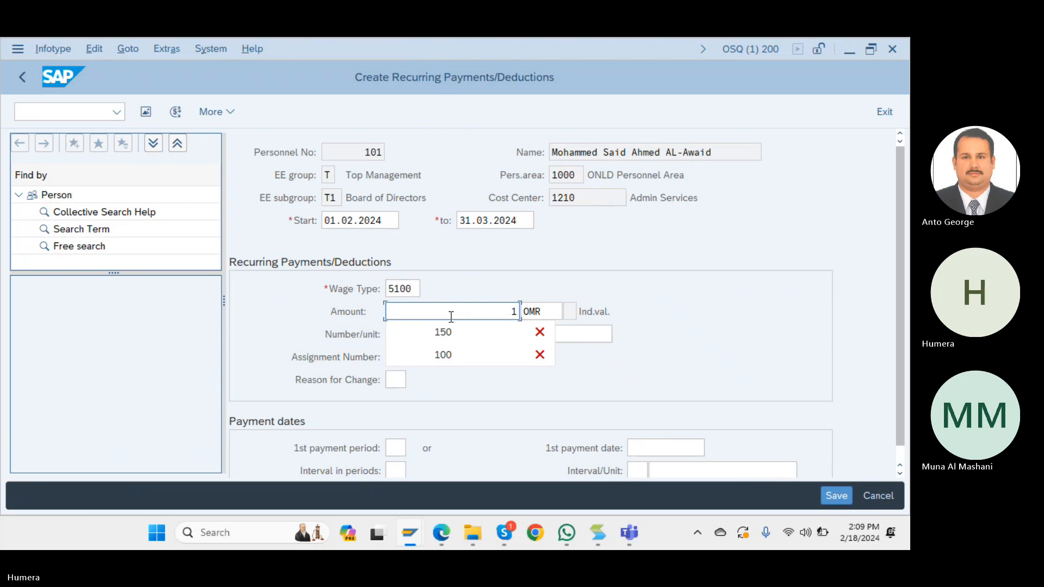
click(509, 332)
click(509, 333)
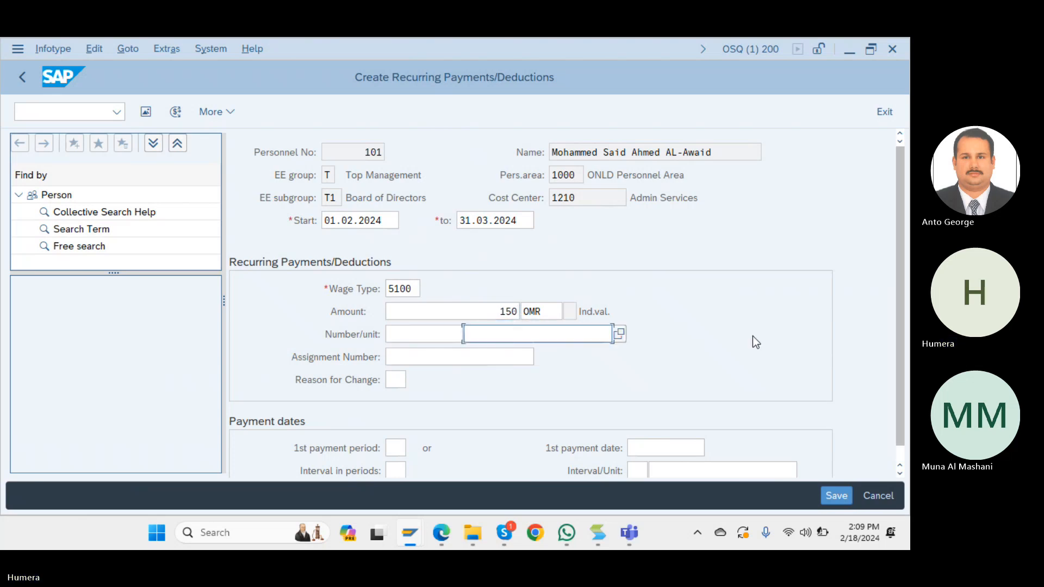
Set the recurring deduction's first payment date to 20.02.2024 with an interval of 2 months, and save the record.
scroll(903, 331, down, 1)
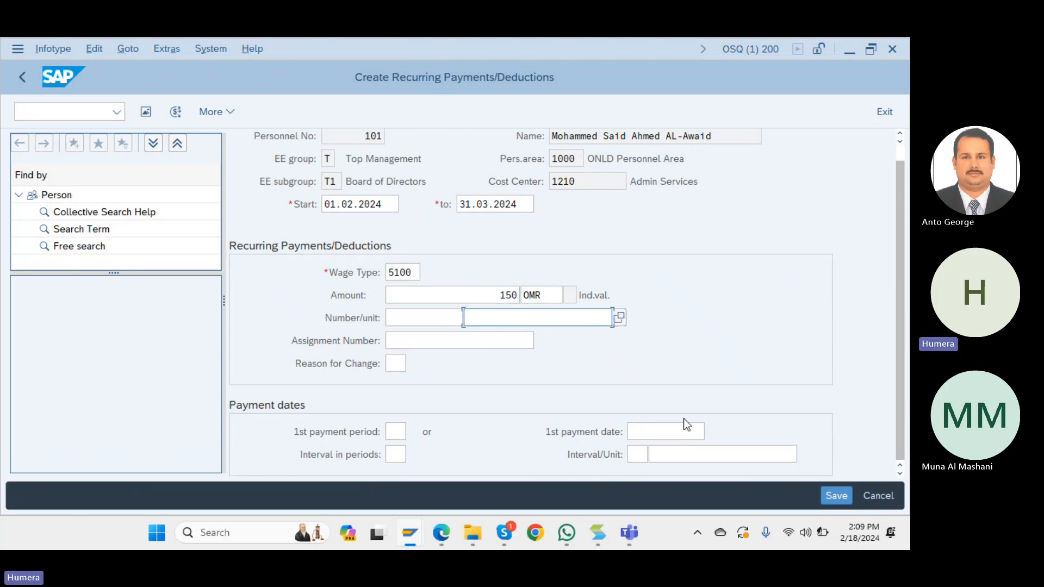
click(678, 434)
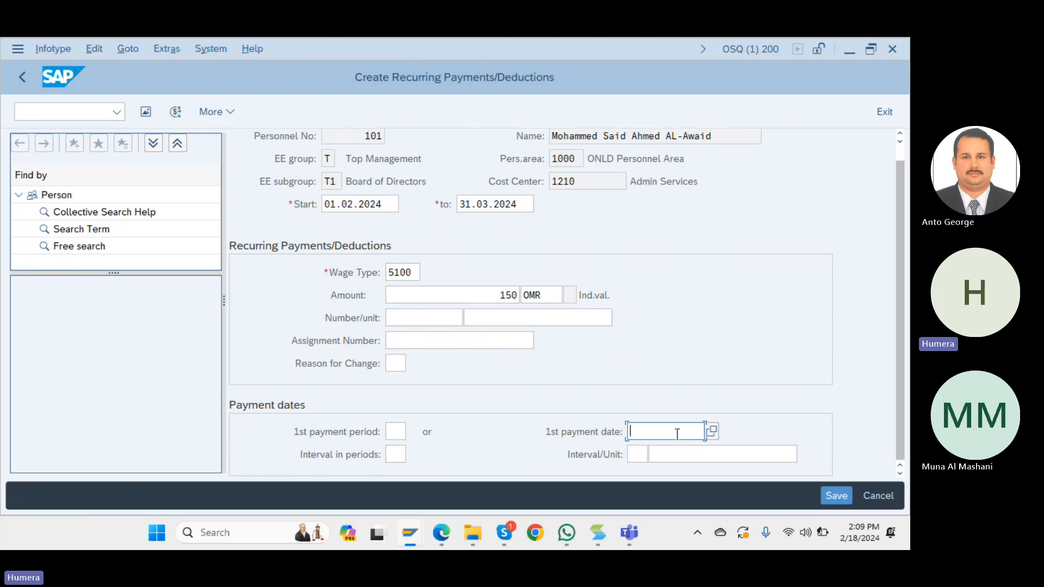
text(2)
click(674, 446)
click(632, 453)
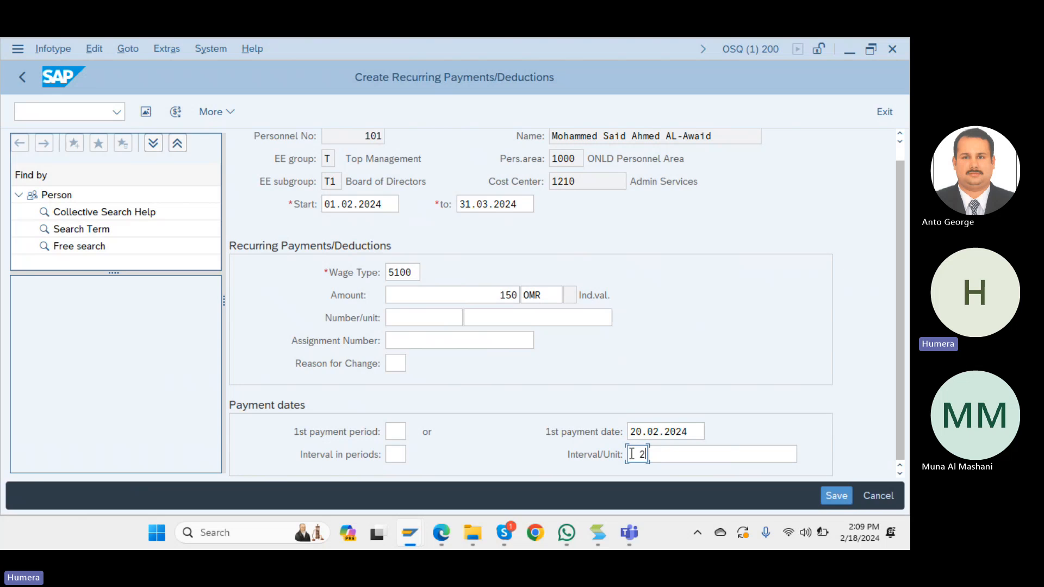
click(671, 458)
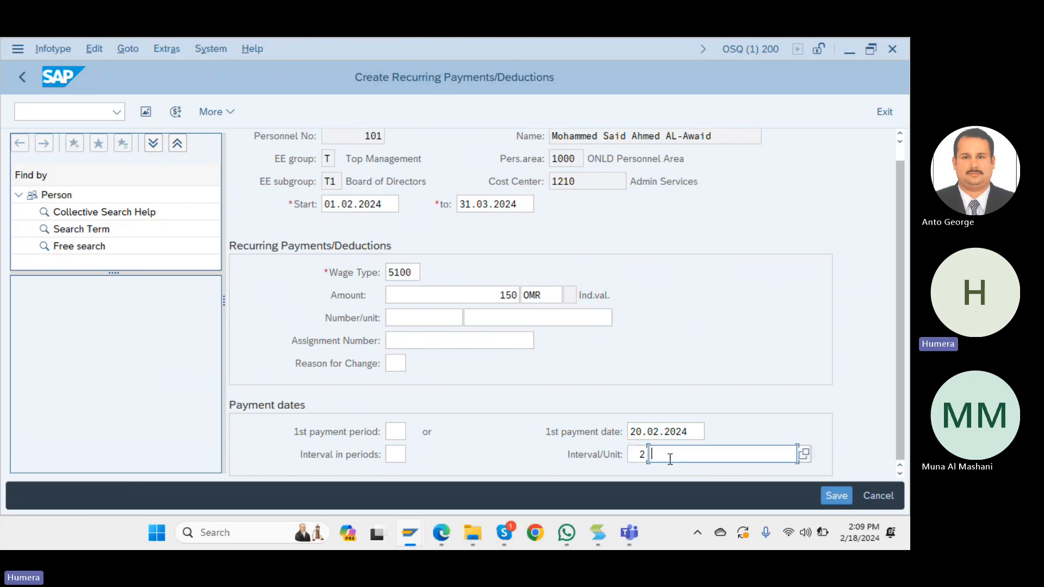
click(674, 474)
click(836, 495)
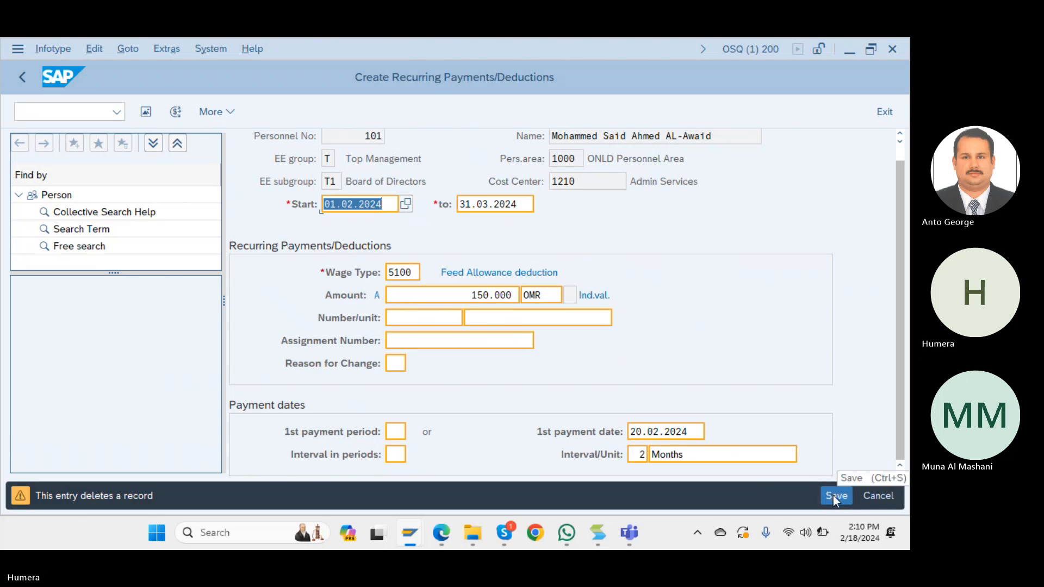
click(833, 495)
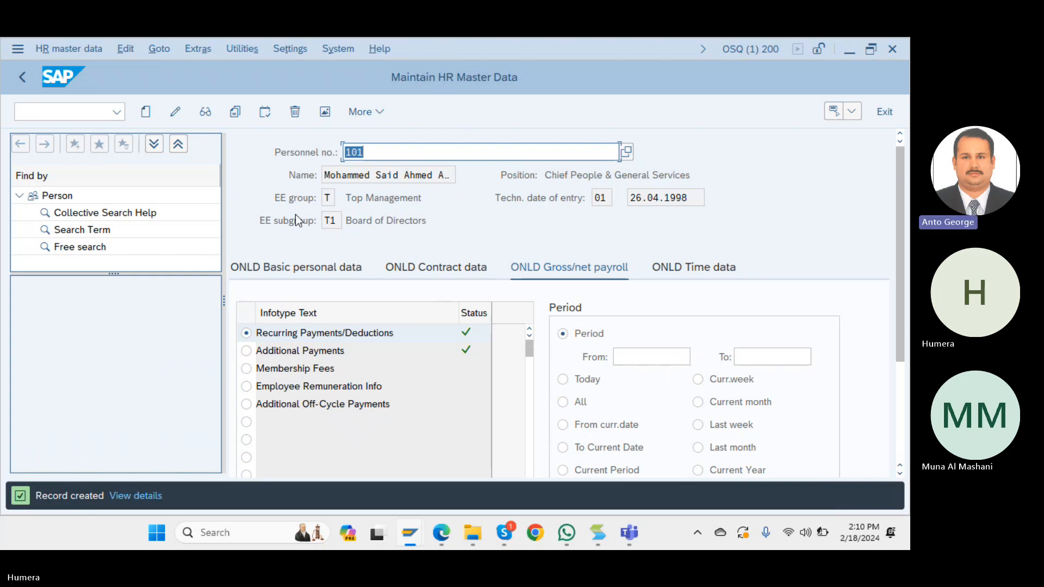
Open the overview list of the employee's Basic Pay records from the basic personal data infotypes.
click(297, 354)
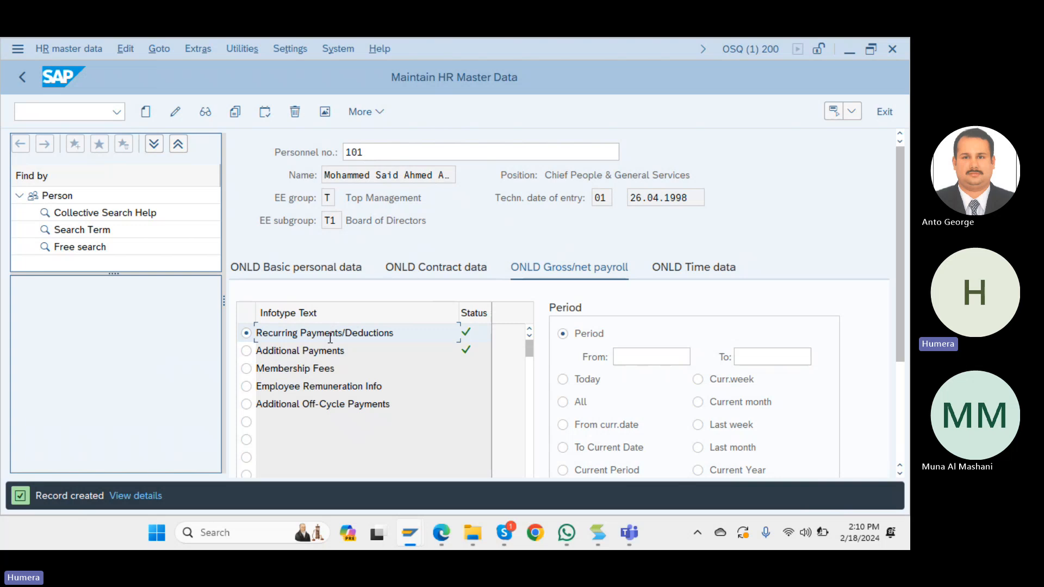
click(311, 269)
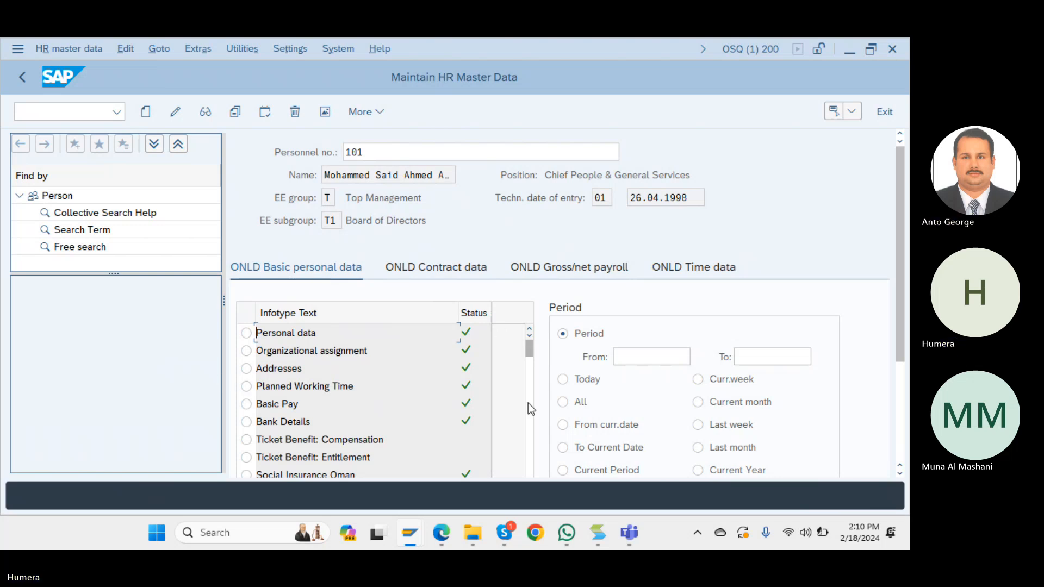
drag(907, 338, 907, 395)
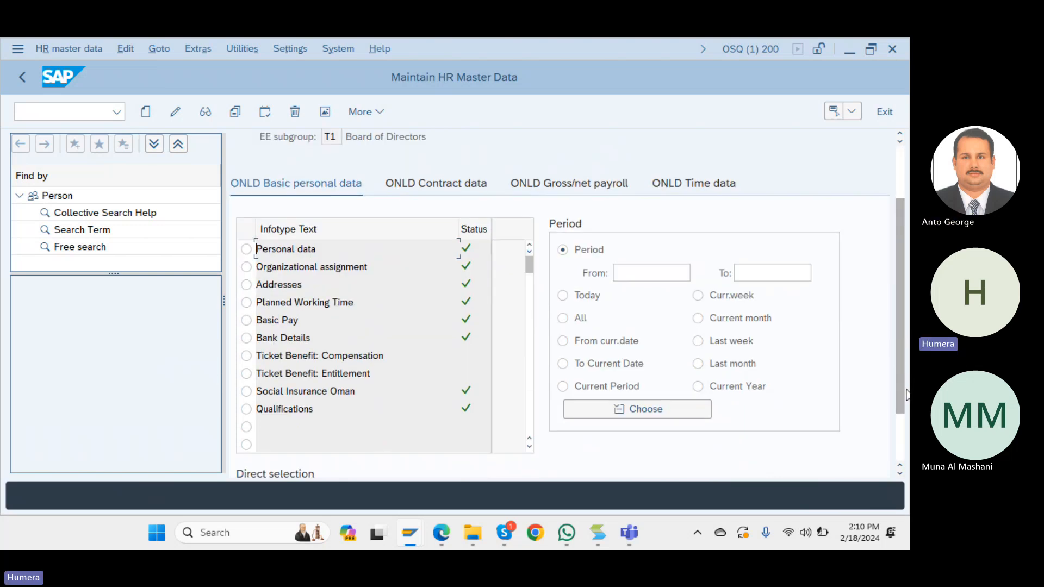
click(246, 320)
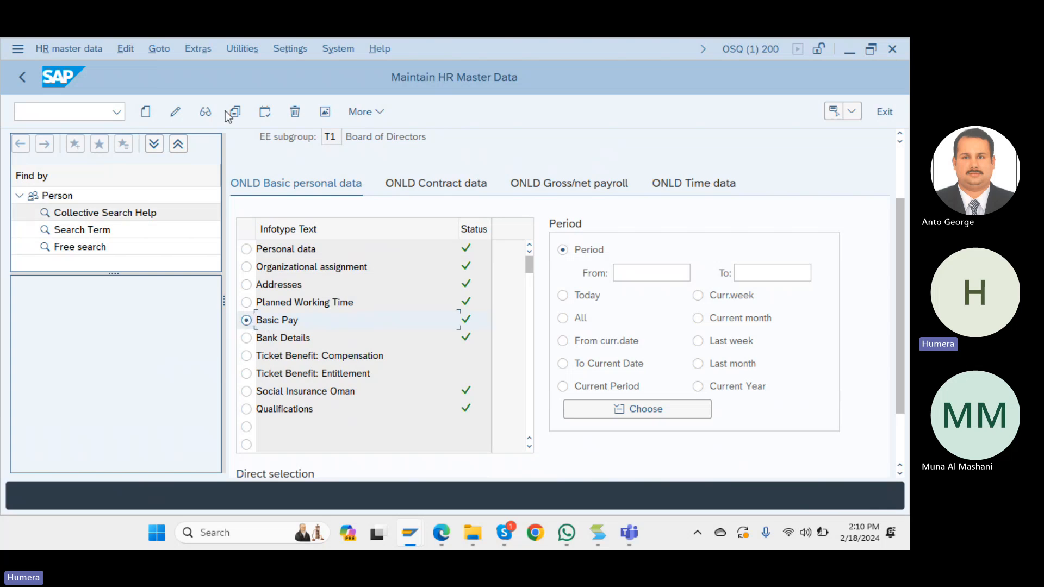
click(325, 112)
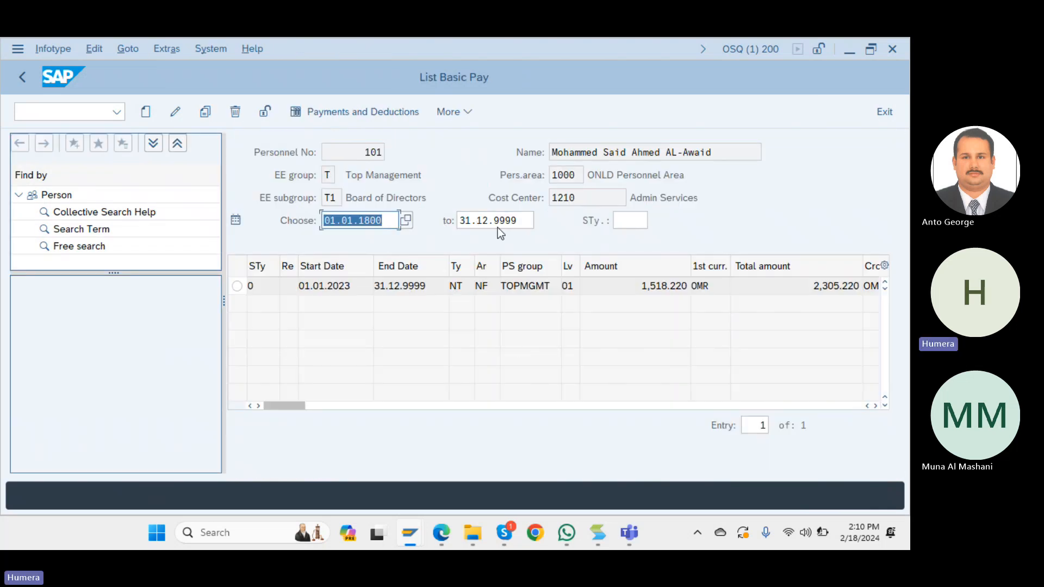
Enter the selection period 01.02.2024 to 29.02.2024 for the Basic Pay list, and return to the HR master data screen.
key(BackSpace)
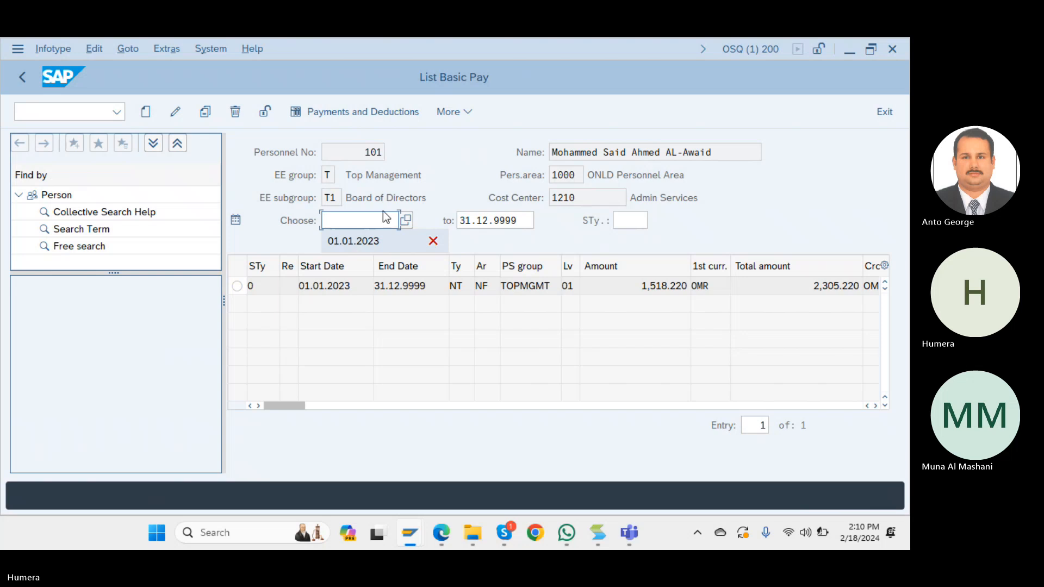
text(01.)
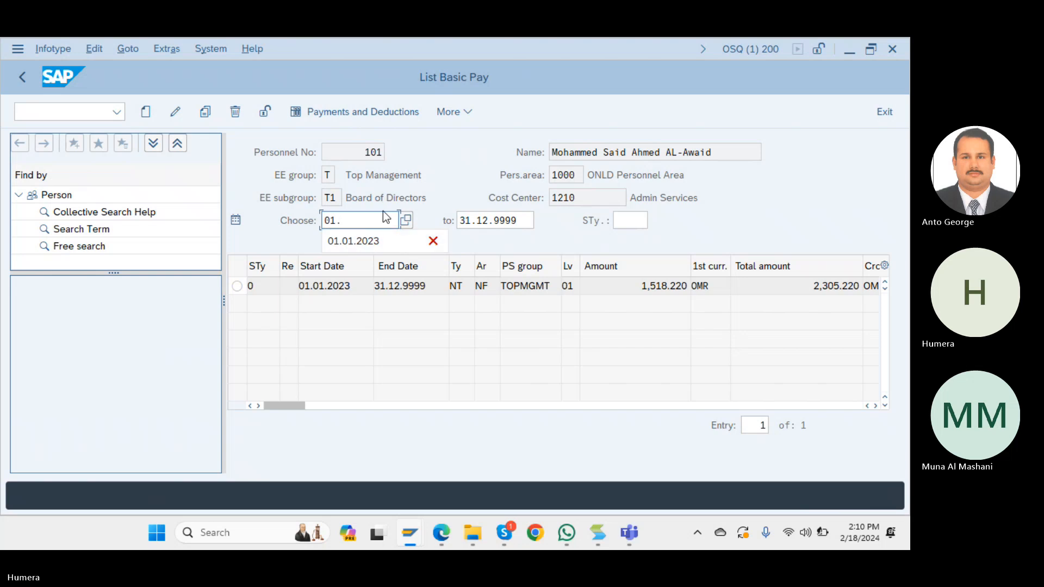
text(02.2)
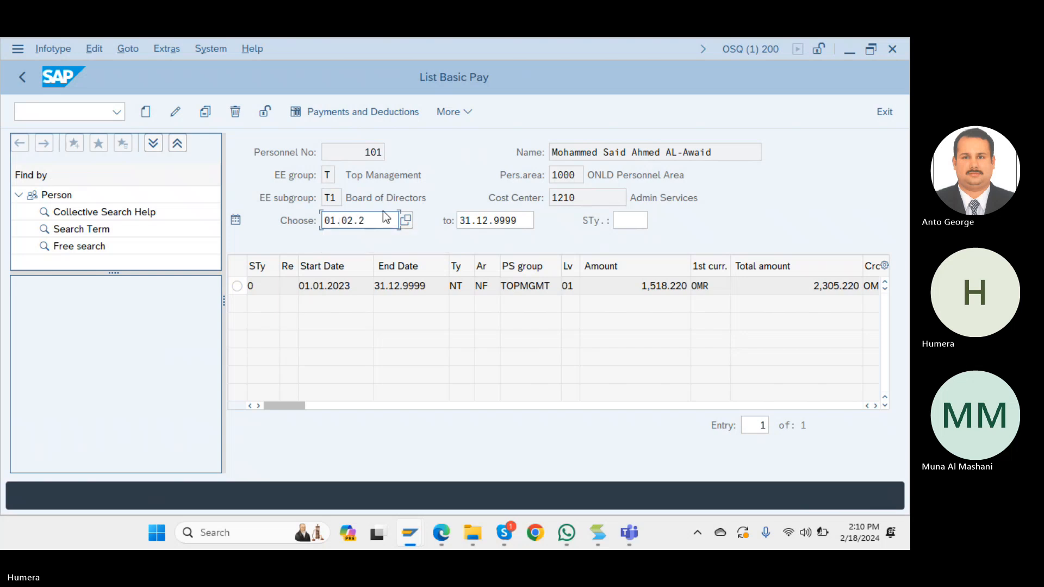
text(023)
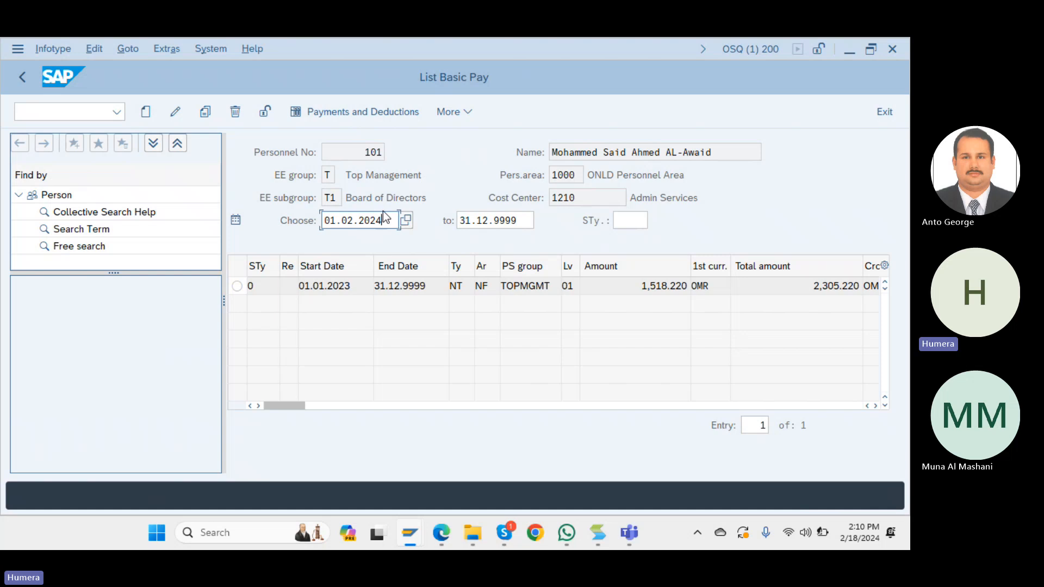
key(Tab)
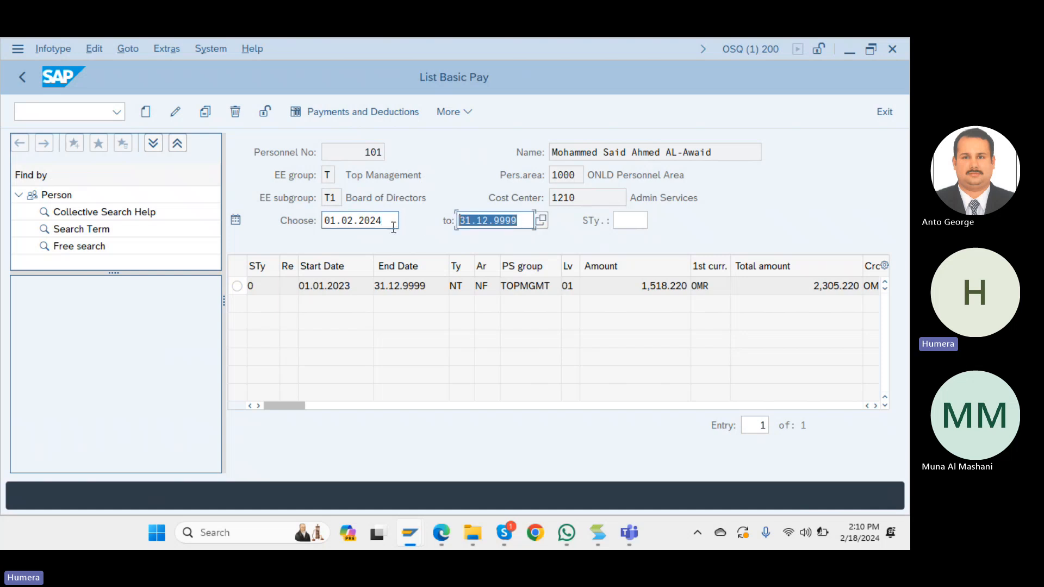
key(BackSpace)
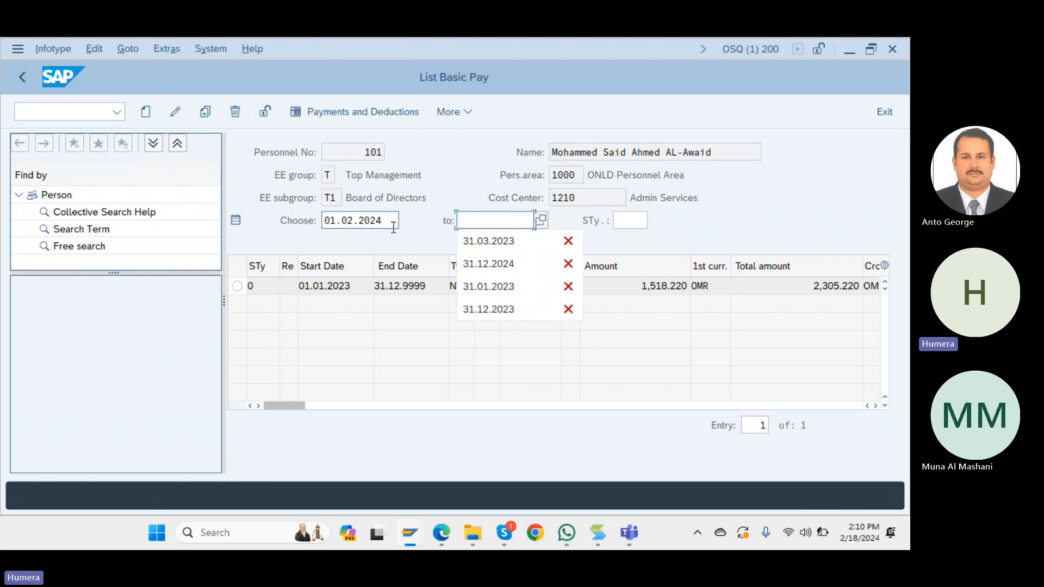
text(29.0)
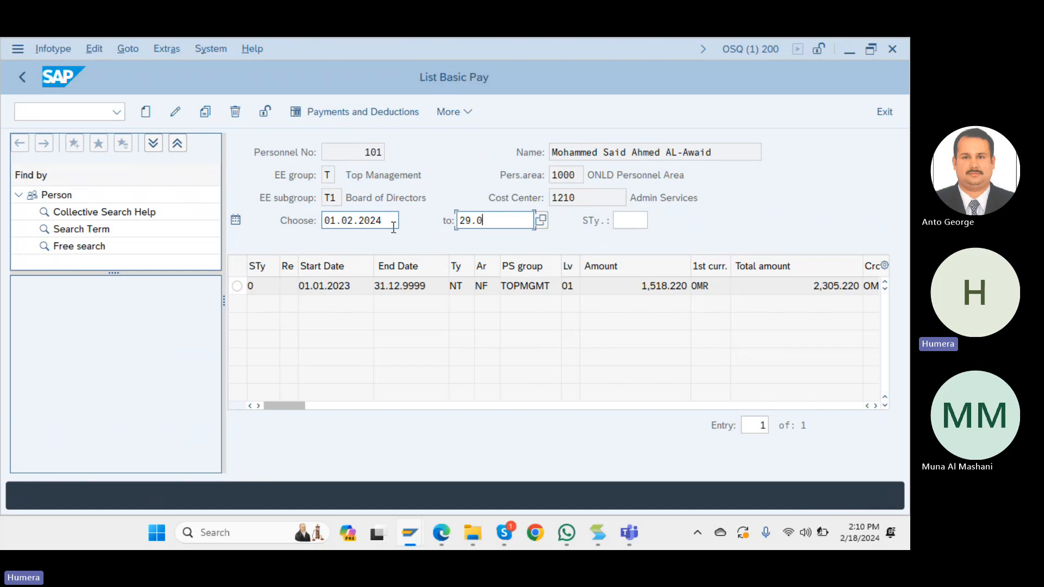
text(2.202)
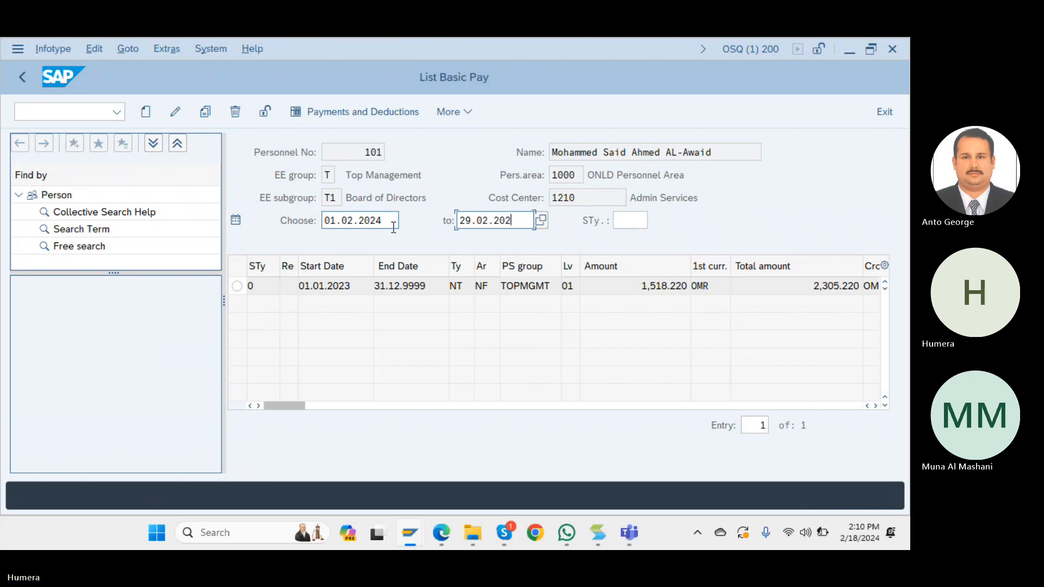
text(4)
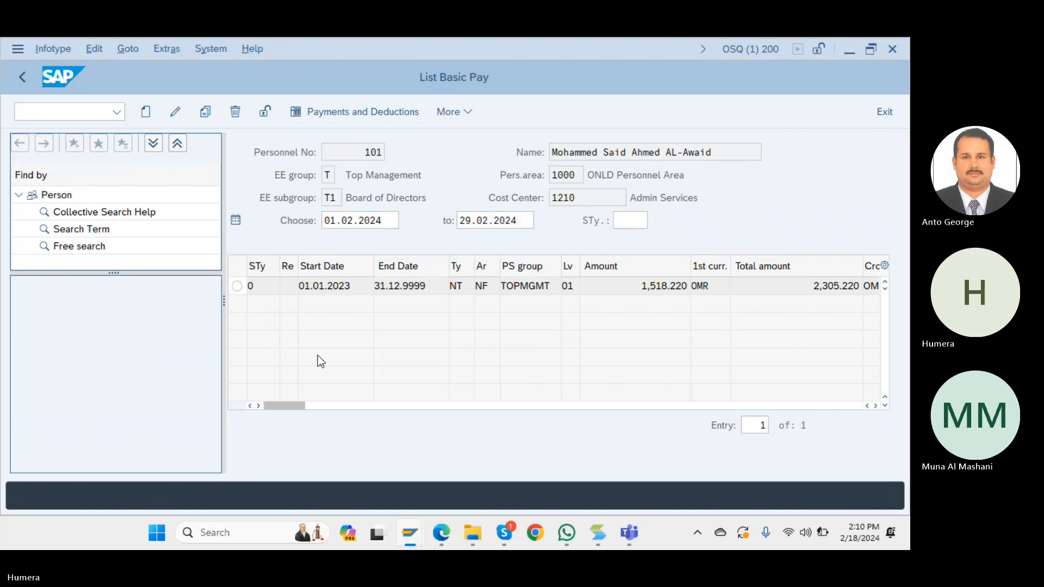
key(shift+Tab)
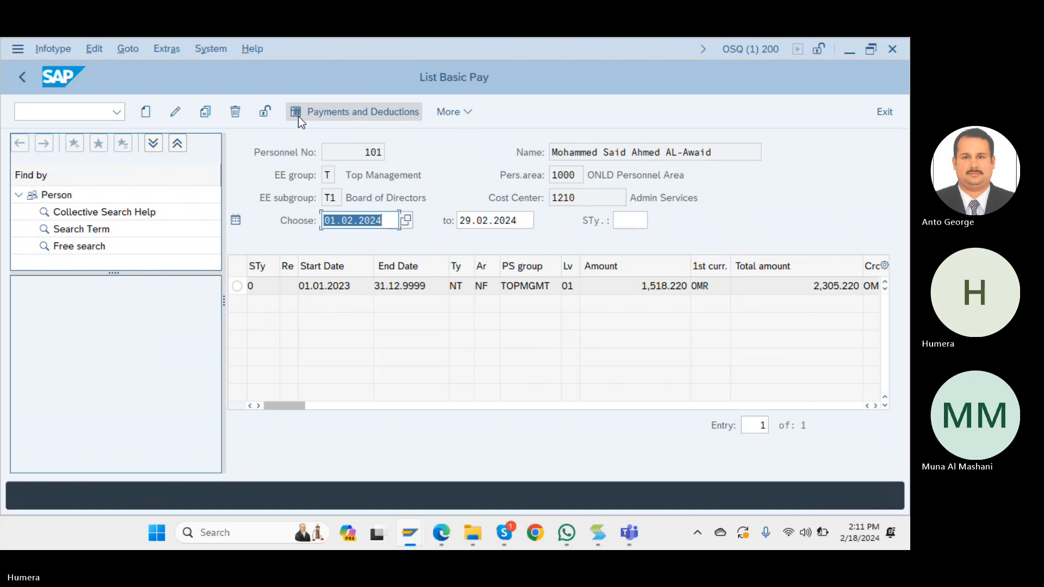
click(29, 76)
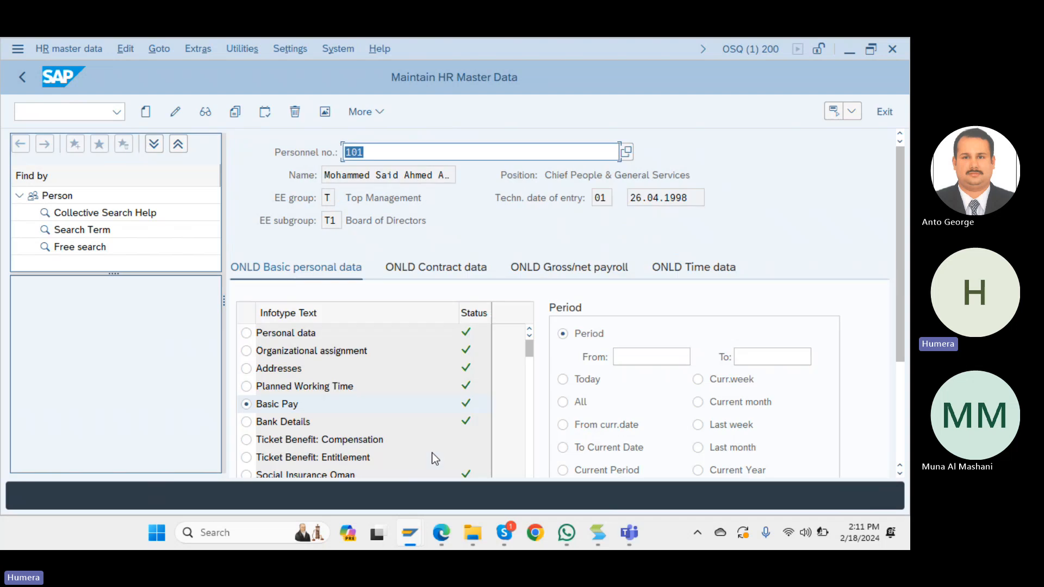
Display the Basic Pay record, look through its Payments and Deductions report, and return to the HR master data screen.
click(205, 115)
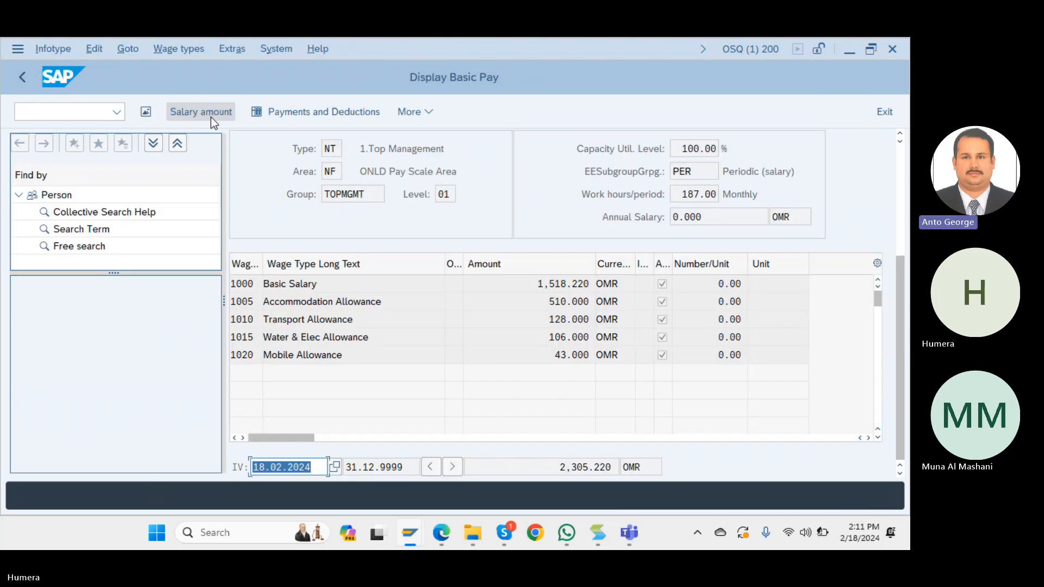
click(301, 115)
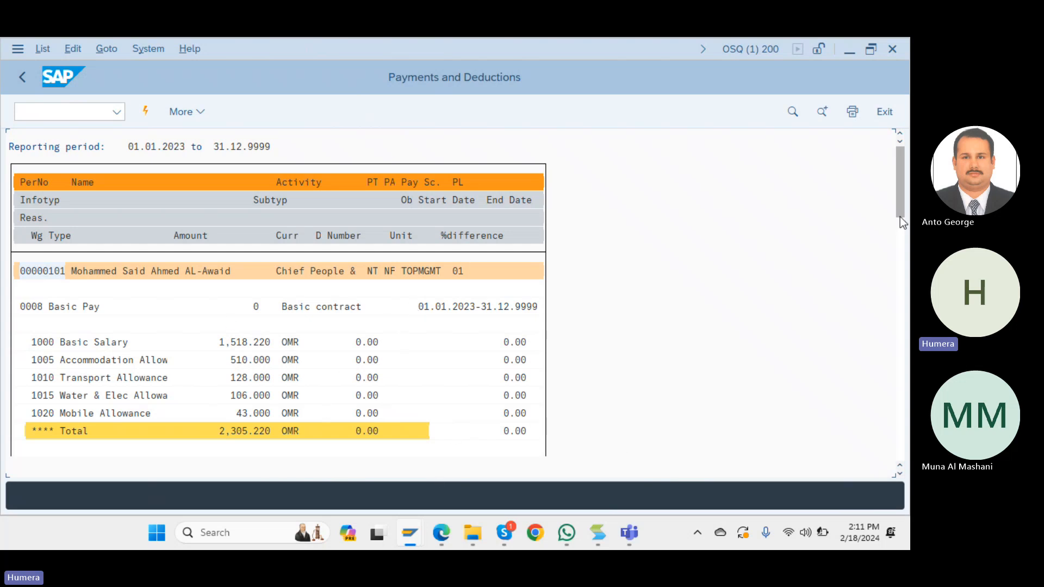
drag(898, 201, 898, 258)
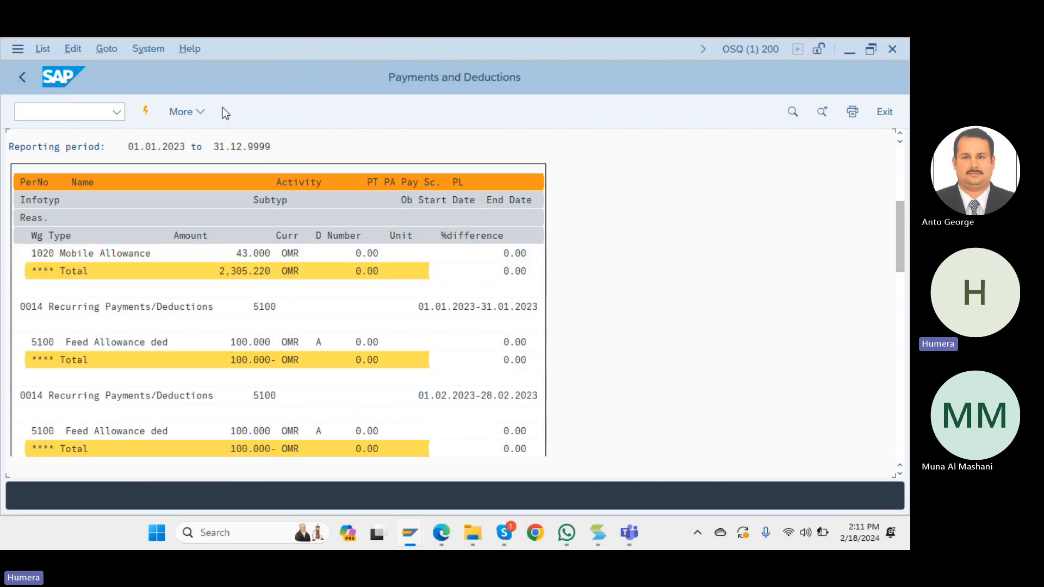
click(22, 81)
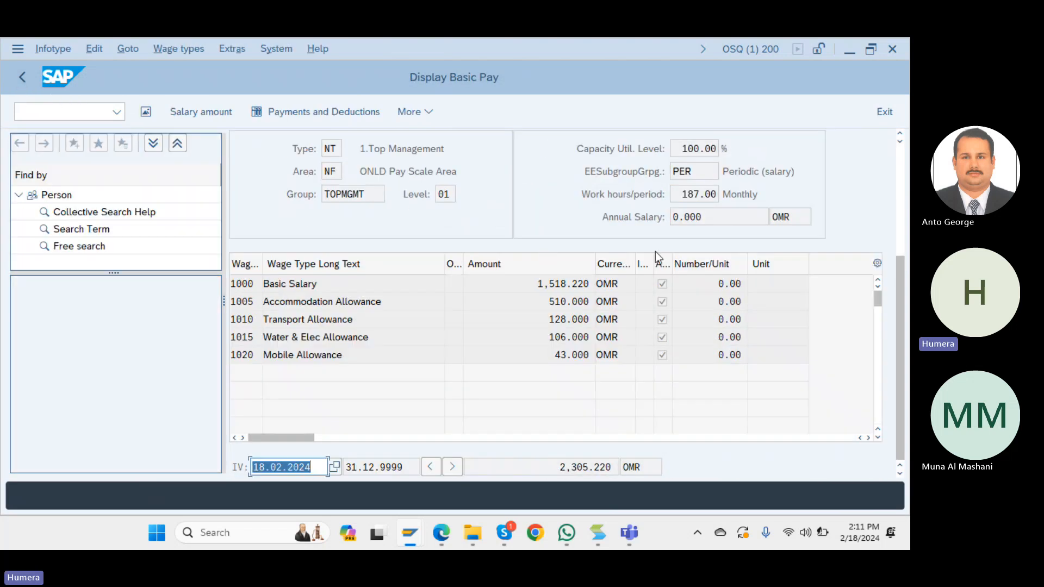
click(577, 339)
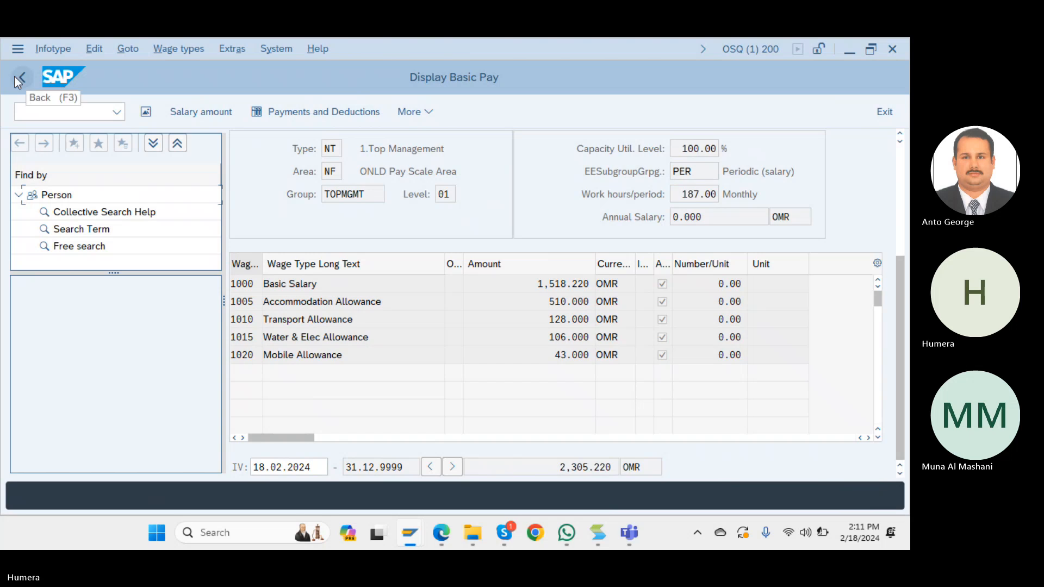
click(16, 78)
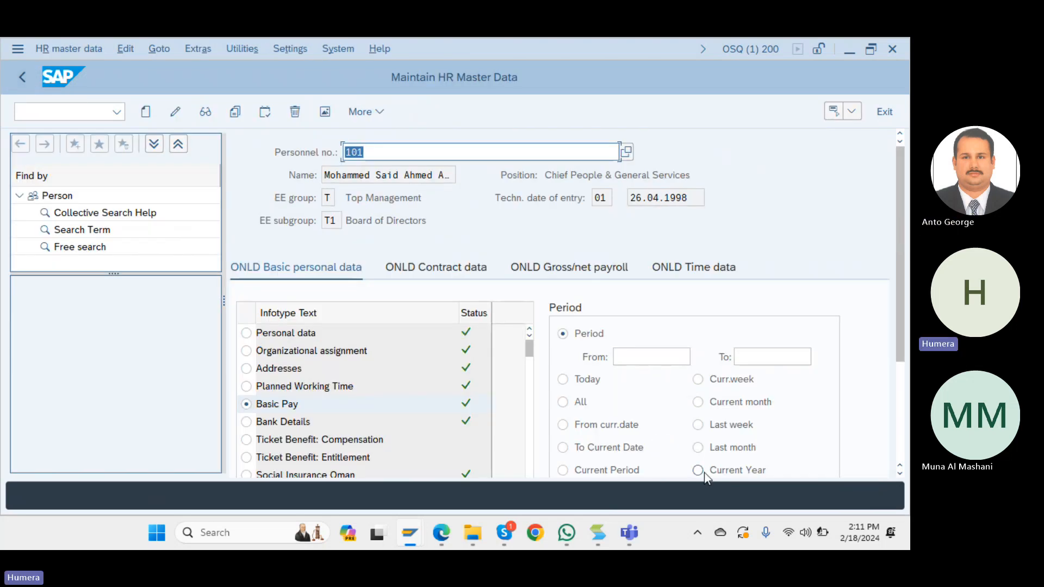
Choose the current year as the period, display Basic Pay, and examine the recurring deductions and additional payments in its Payments and Deductions report.
click(697, 471)
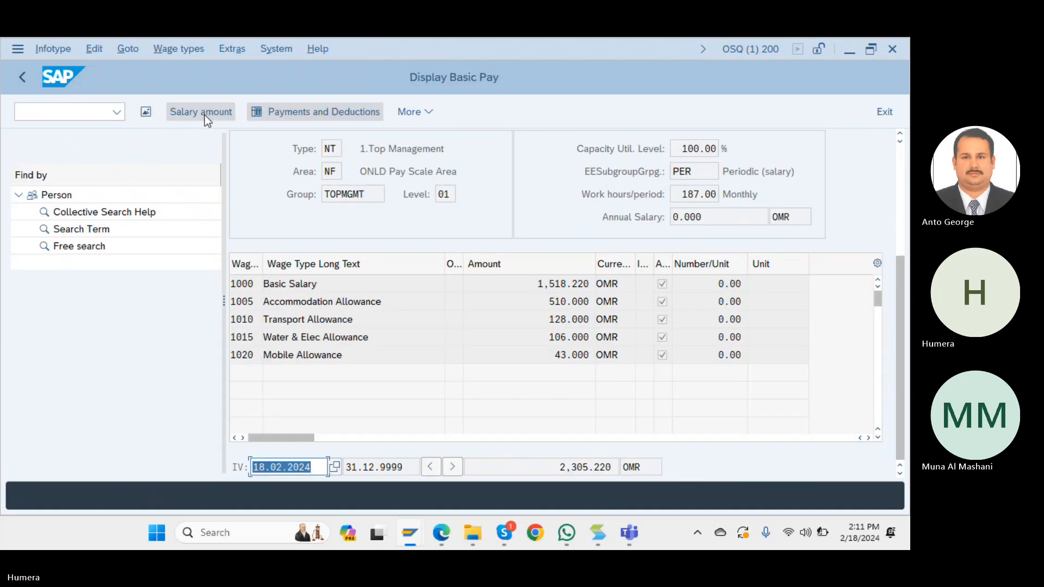
click(346, 110)
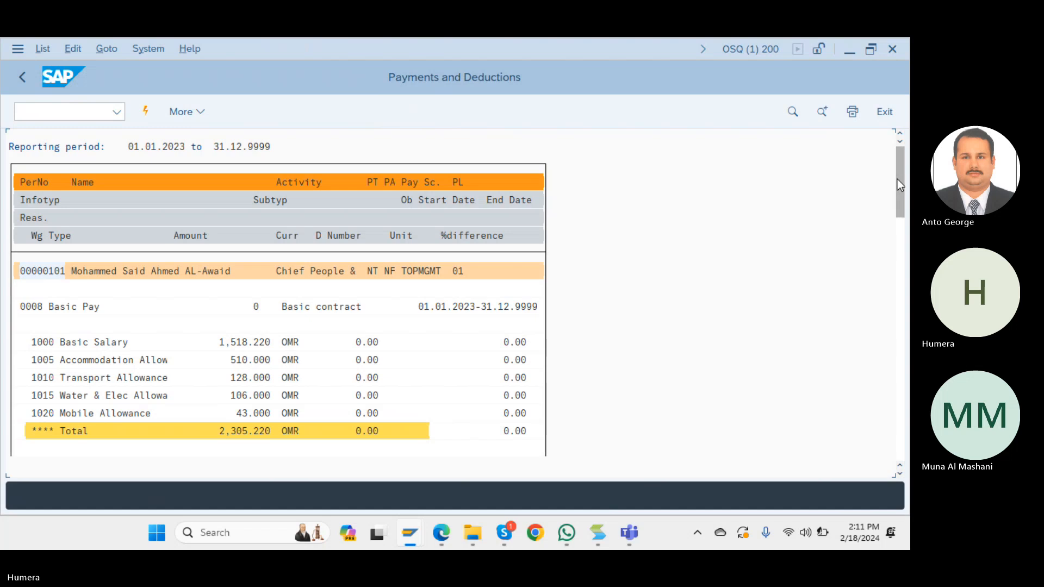
drag(897, 178, 906, 285)
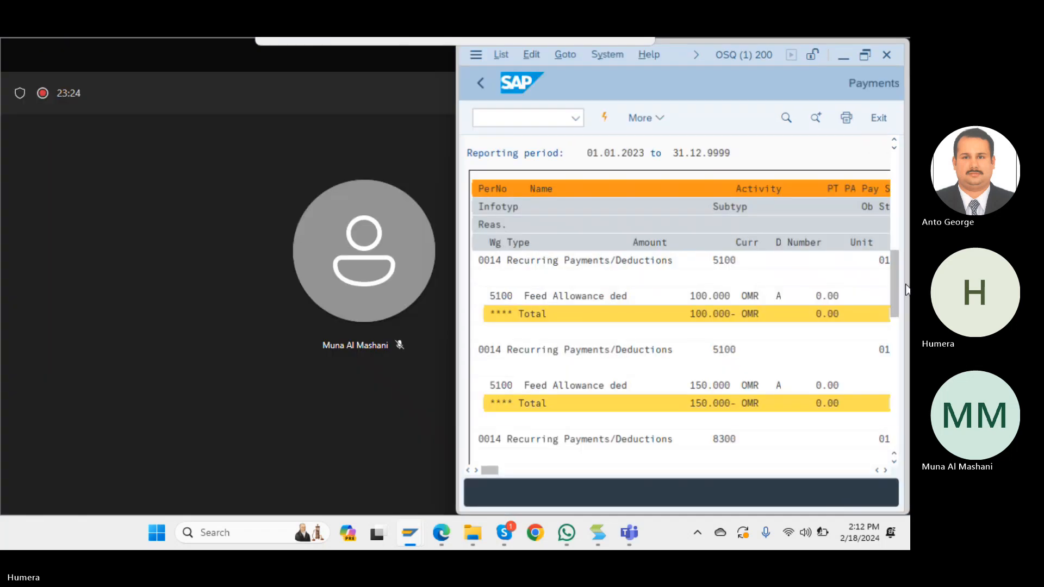
click(865, 55)
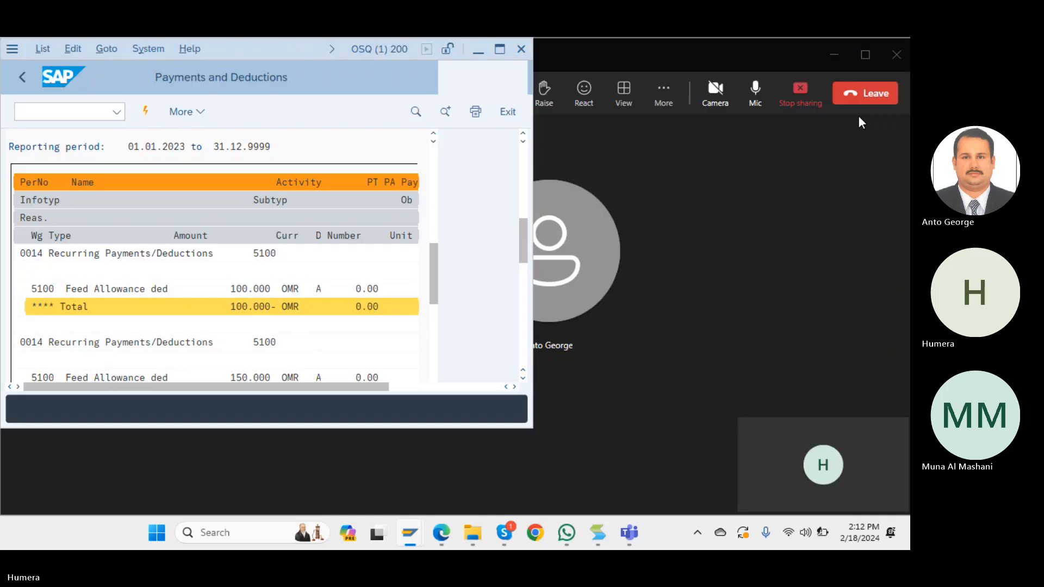
click(500, 52)
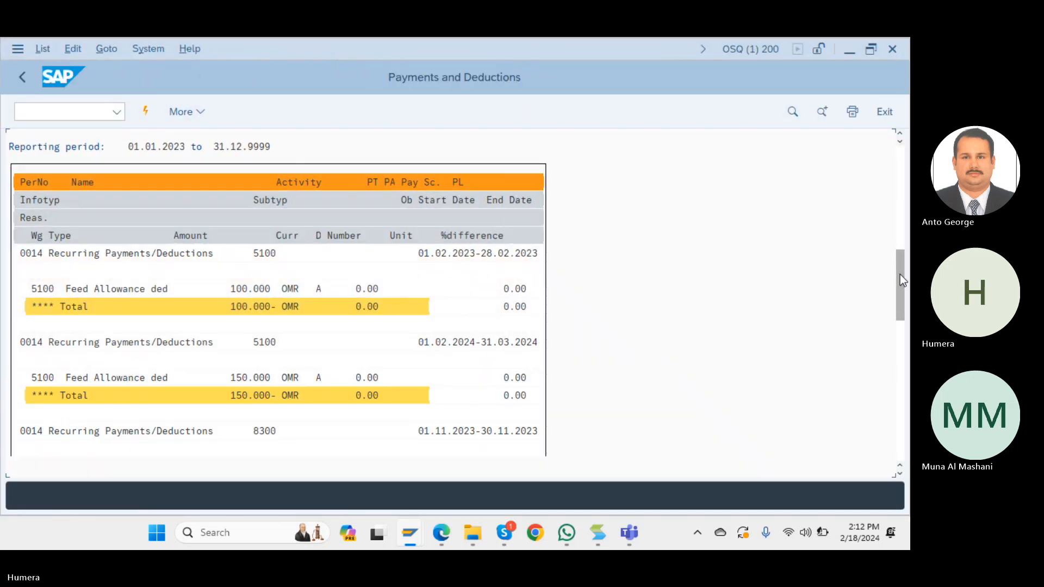
drag(899, 276, 910, 326)
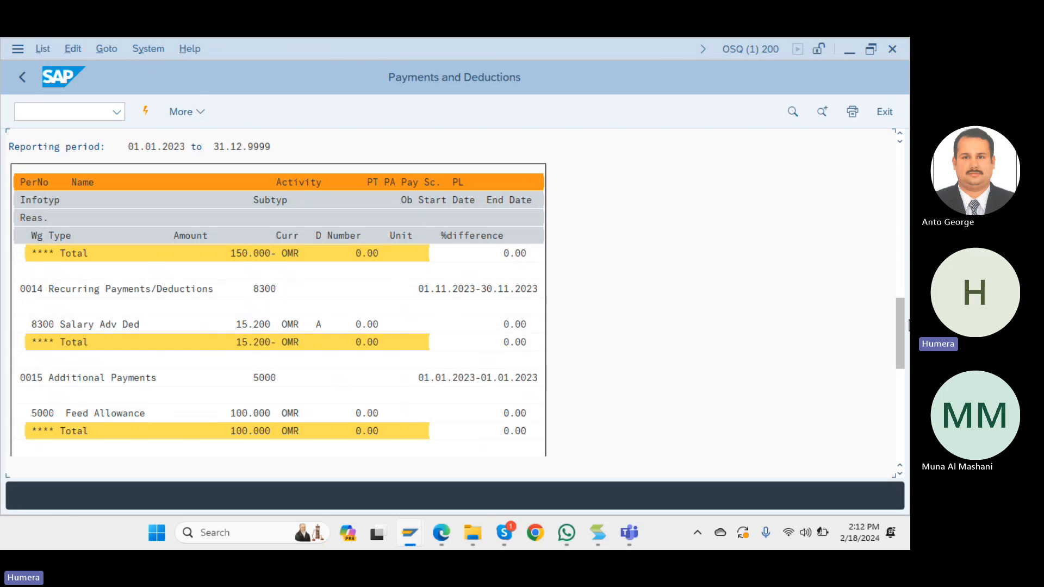
drag(901, 318, 880, 135)
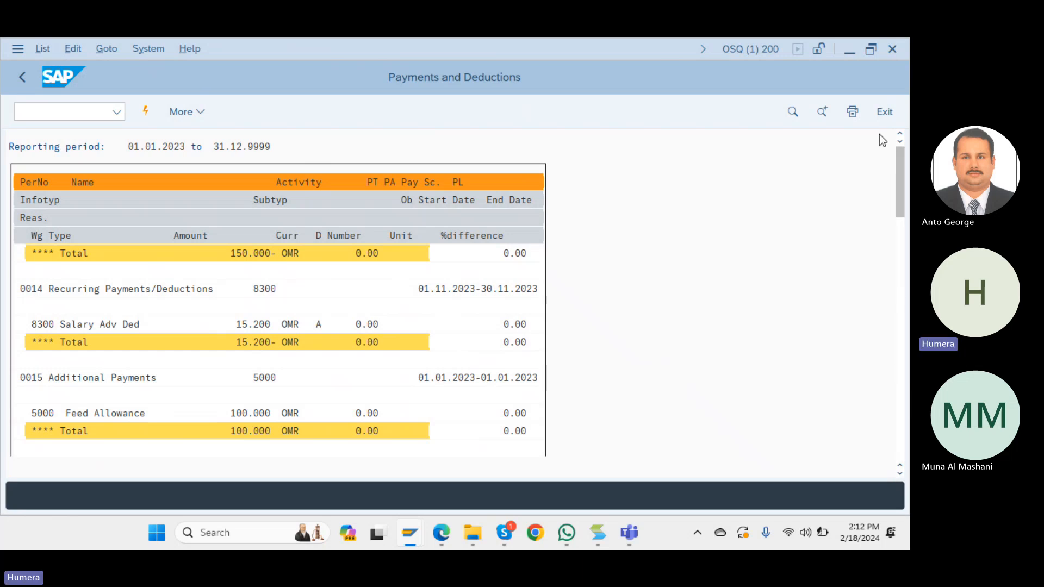
Close the Payments and Deductions report, look over the wage types in the Basic Pay record, and return to the HR master data screen.
click(30, 76)
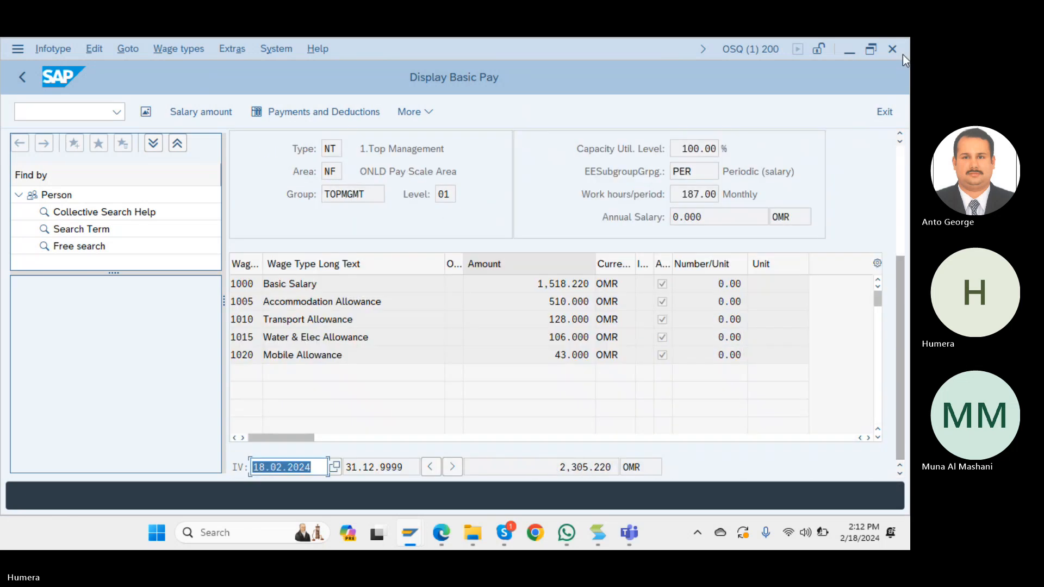
click(900, 135)
click(901, 136)
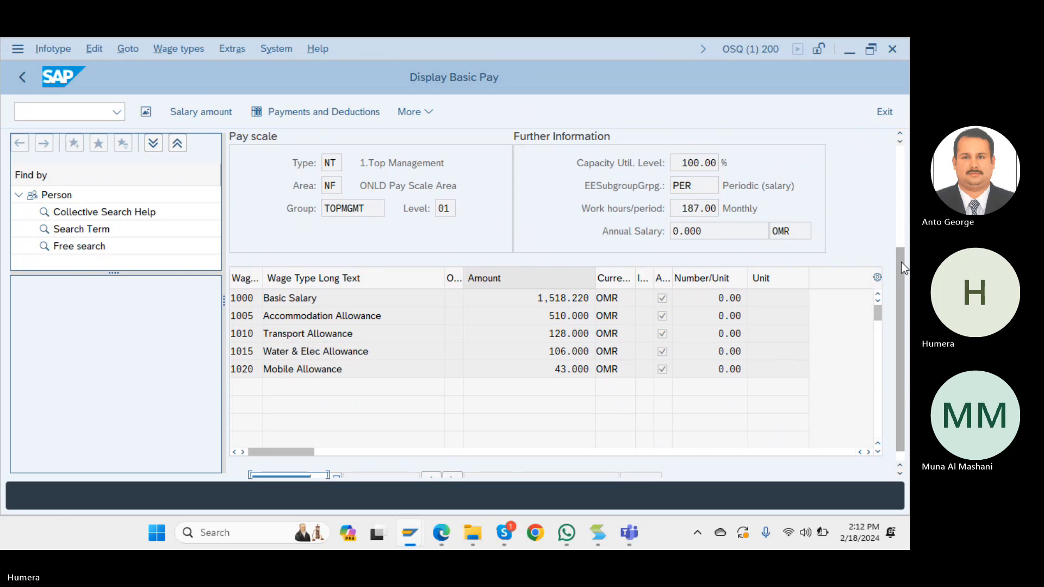
scroll(901, 279, down, 1)
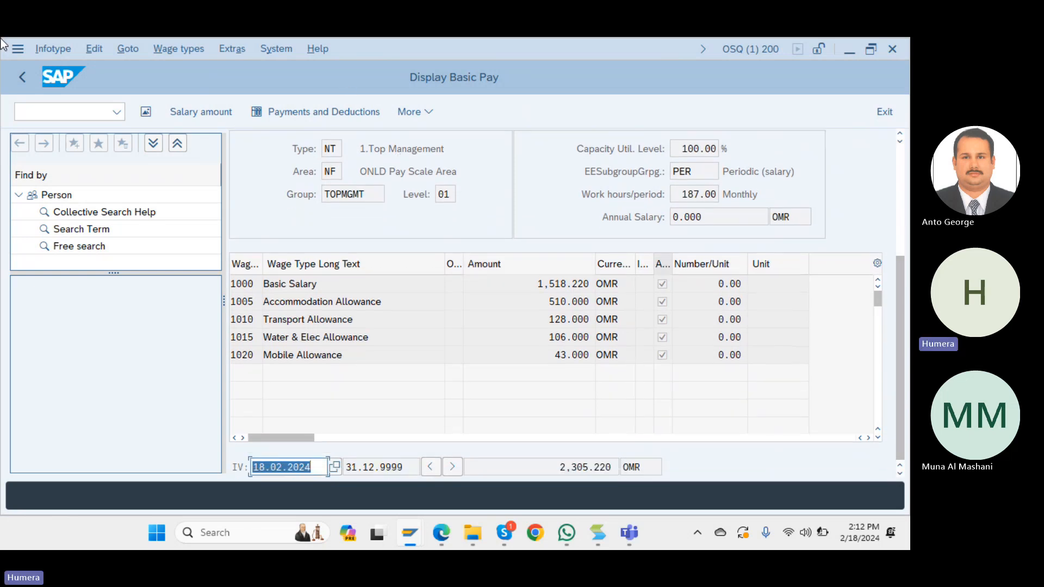
click(24, 80)
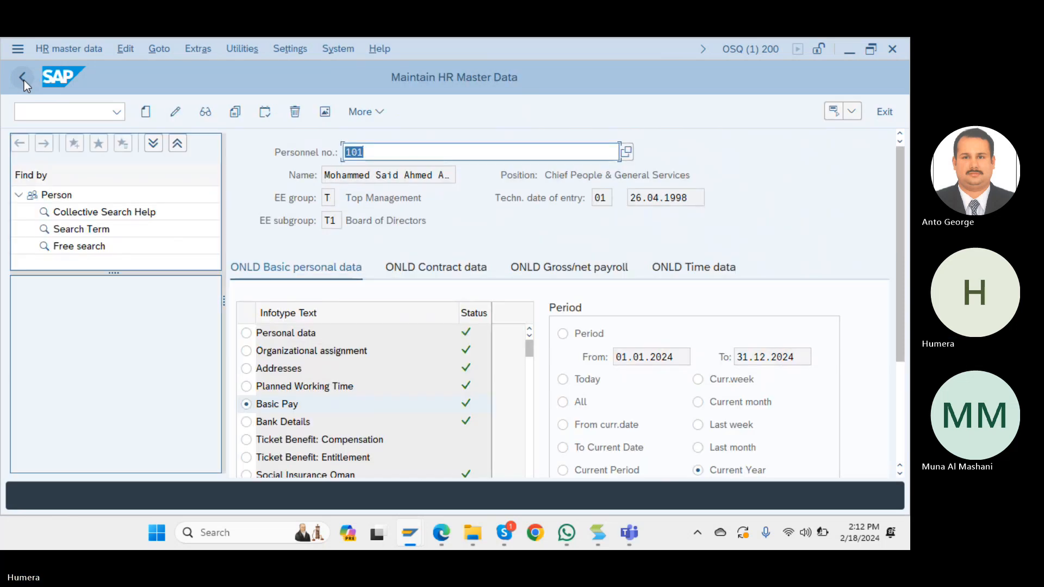
Leave HR master data for the SAP Easy Access screen and reopen Maintain HR Master Data with transaction pa30.
click(24, 80)
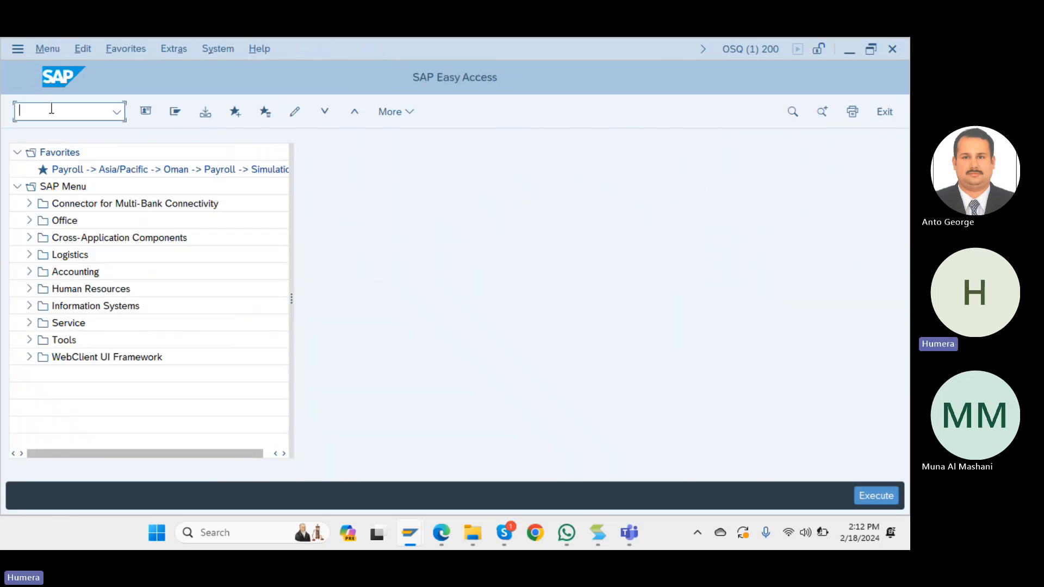
text(pa30)
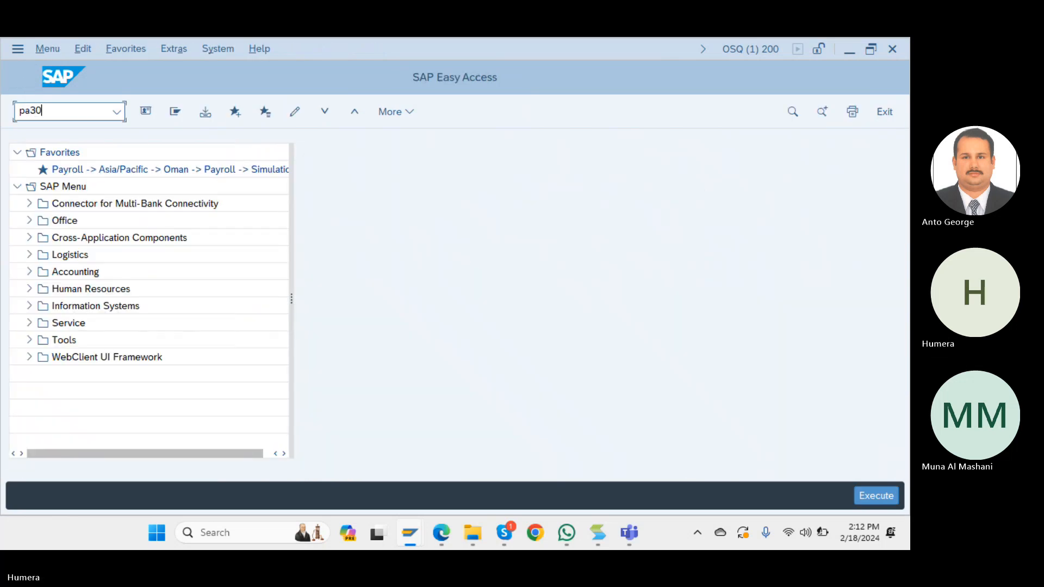
key(Return)
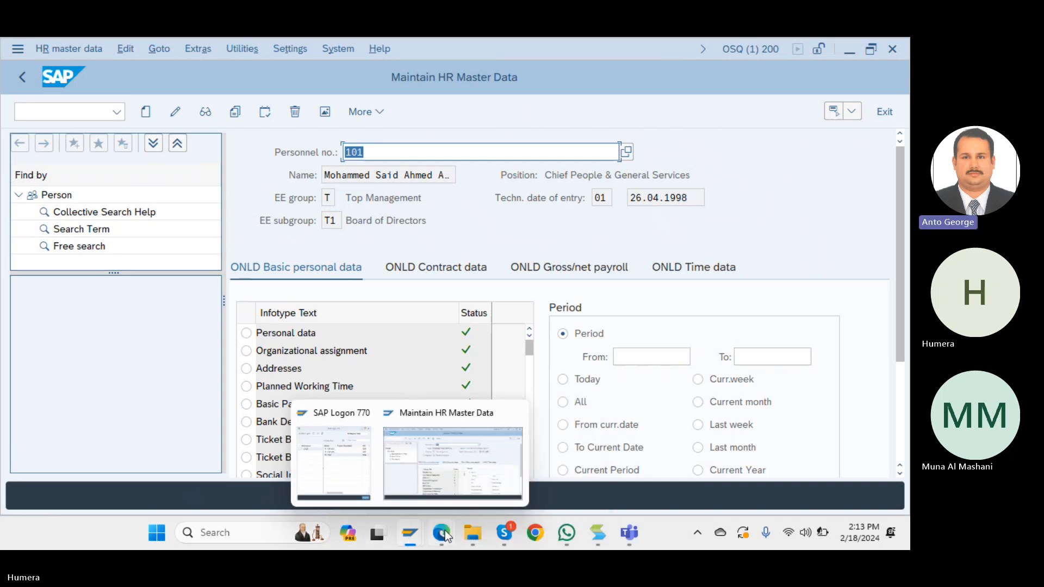
Switch to the Microsoft Teams meeting and stop sharing the screen.
mouse_move(442, 536)
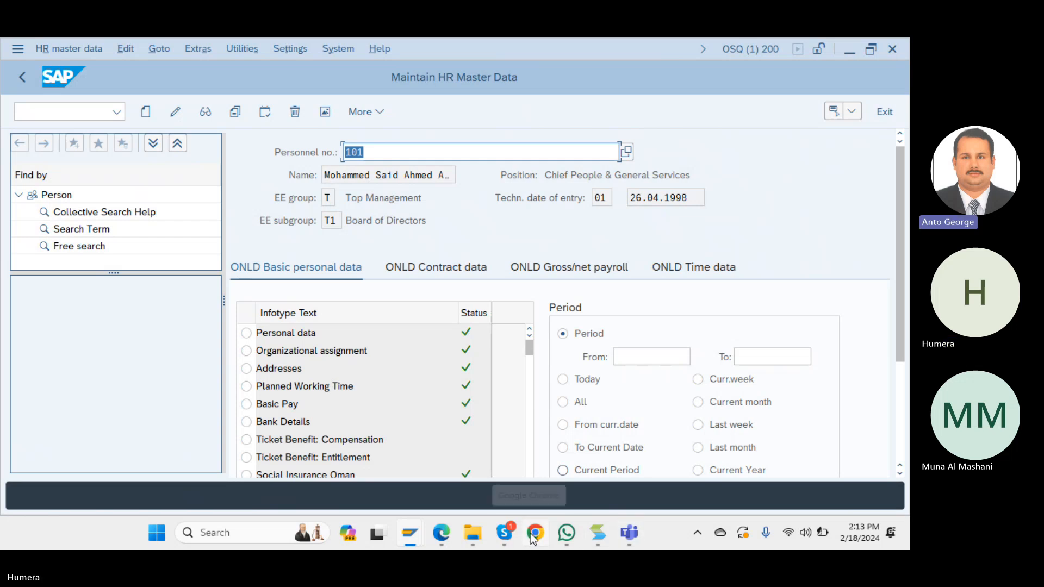
click(629, 534)
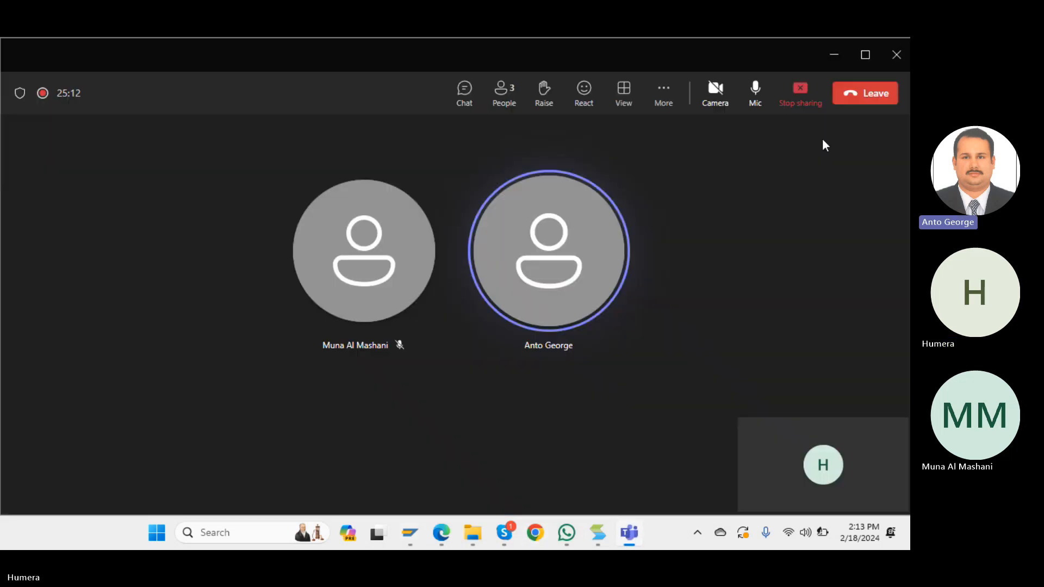
click(804, 104)
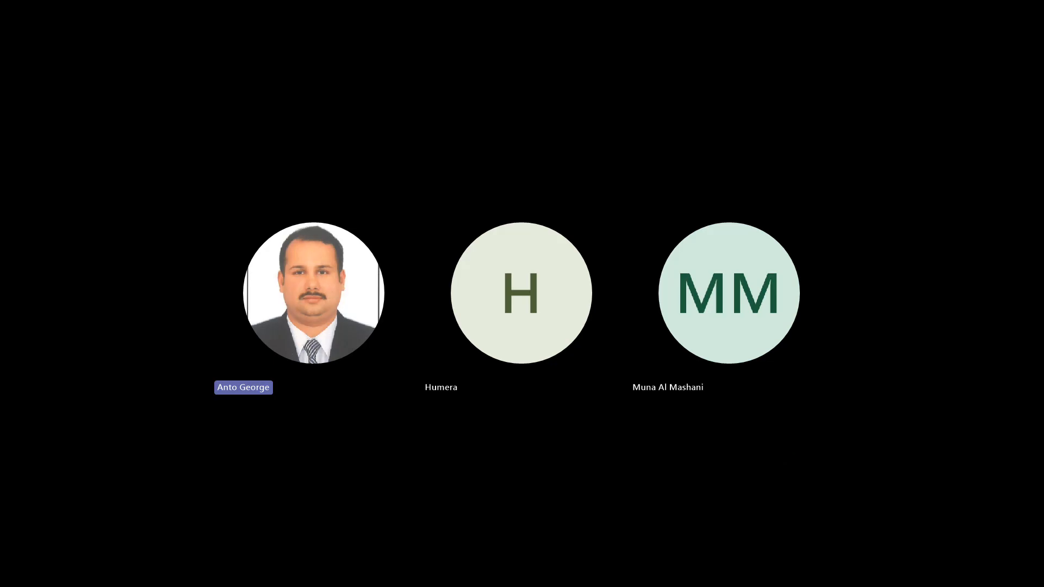
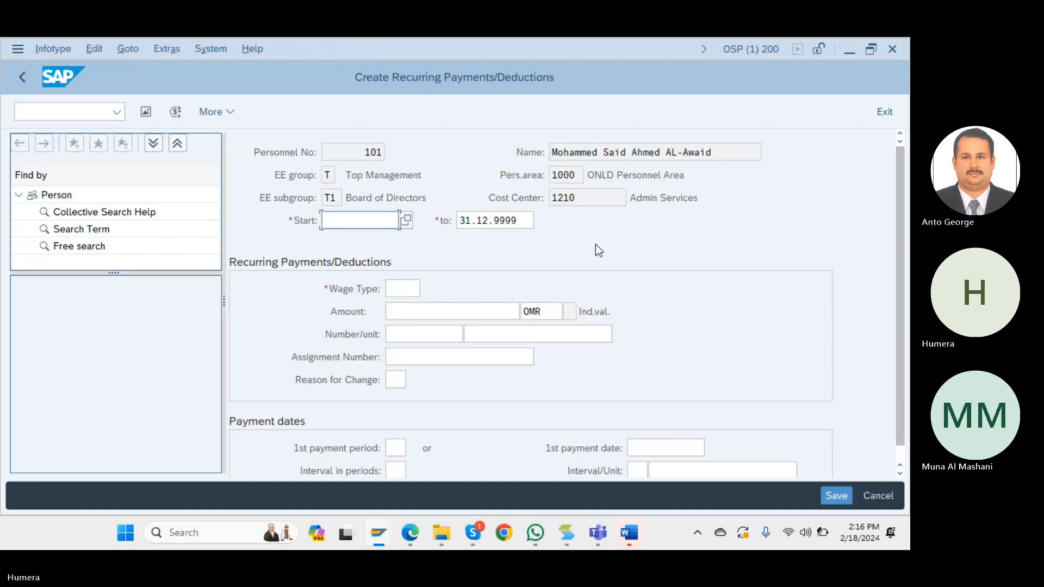
Open the wage type value list for the new Recurring Payments/Deductions record and examine its entries down to 2030 Loan Deduction.
click(407, 288)
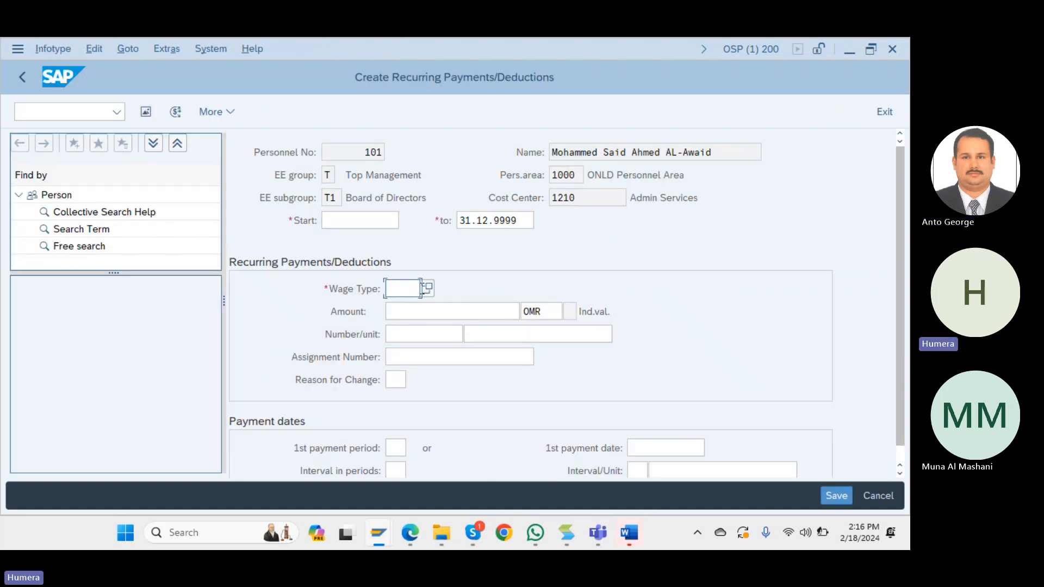
click(424, 290)
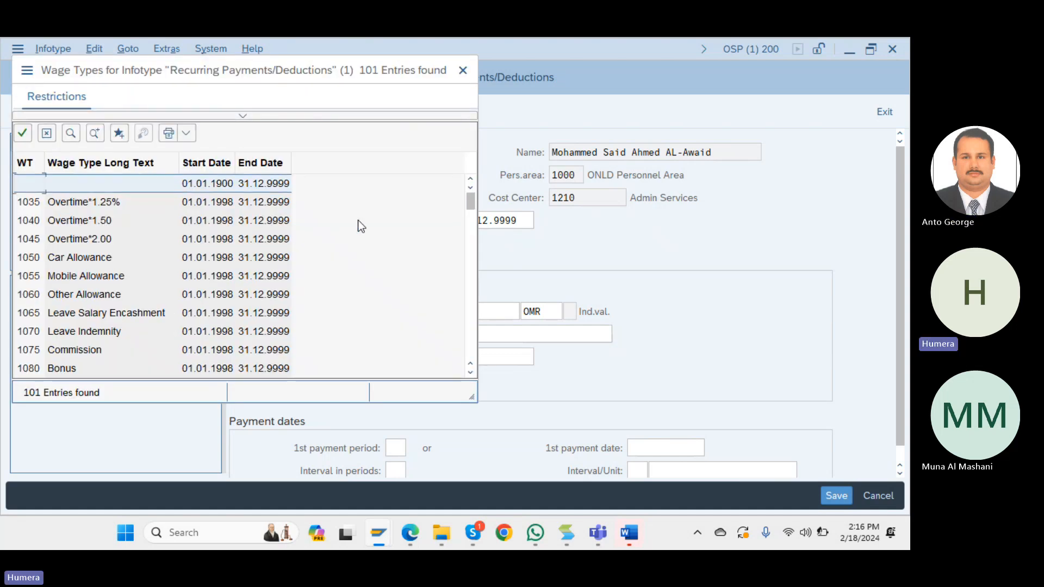
click(190, 202)
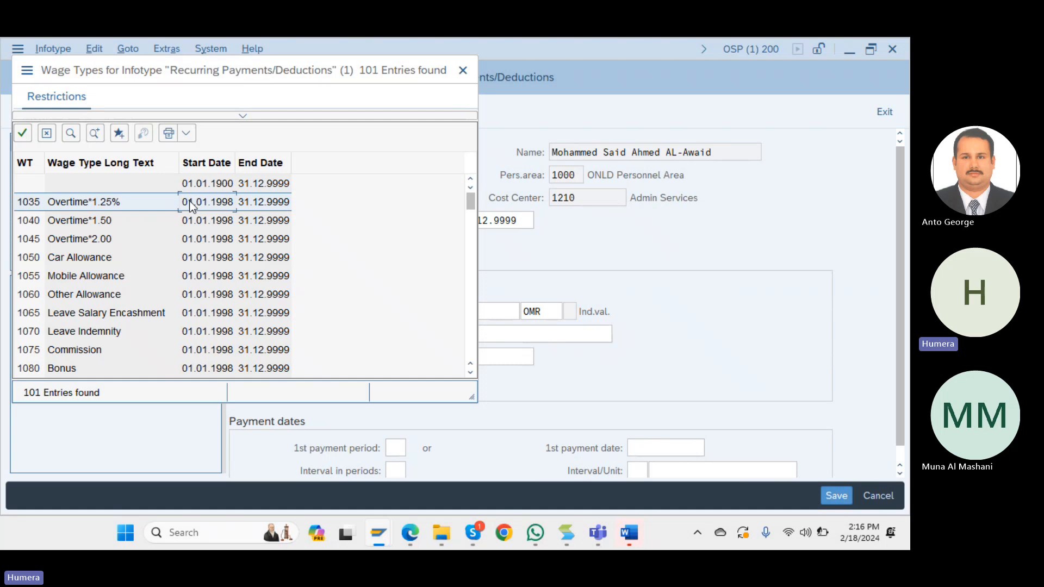
key(Down)
key(Down)
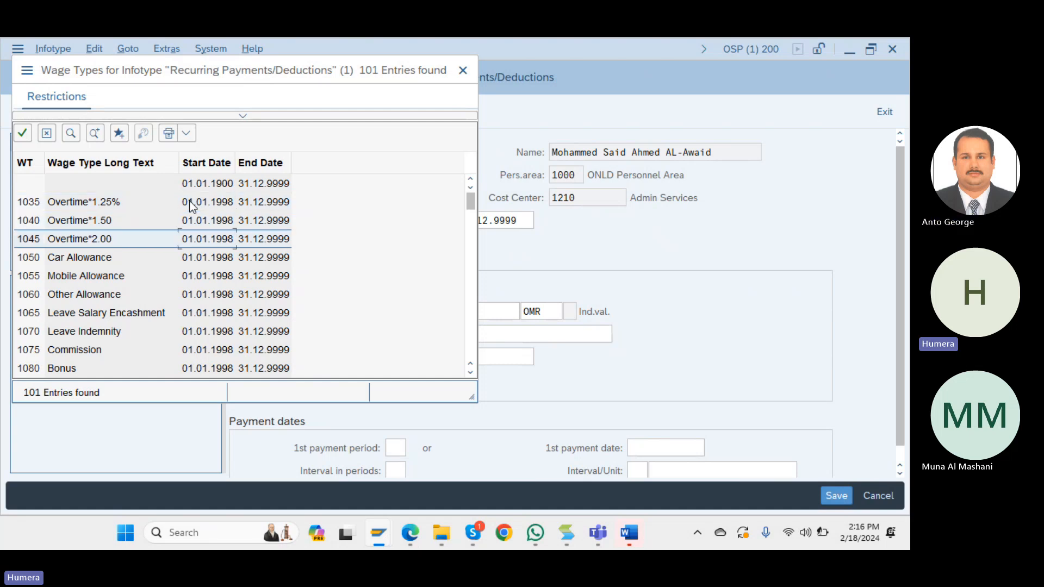
key(Down)
key(Down)
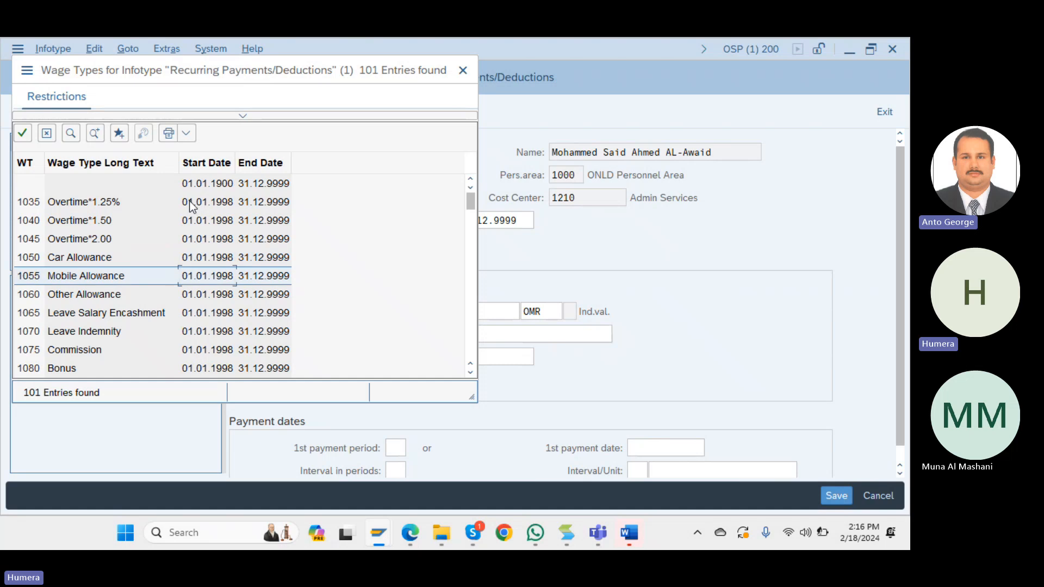
key(Down)
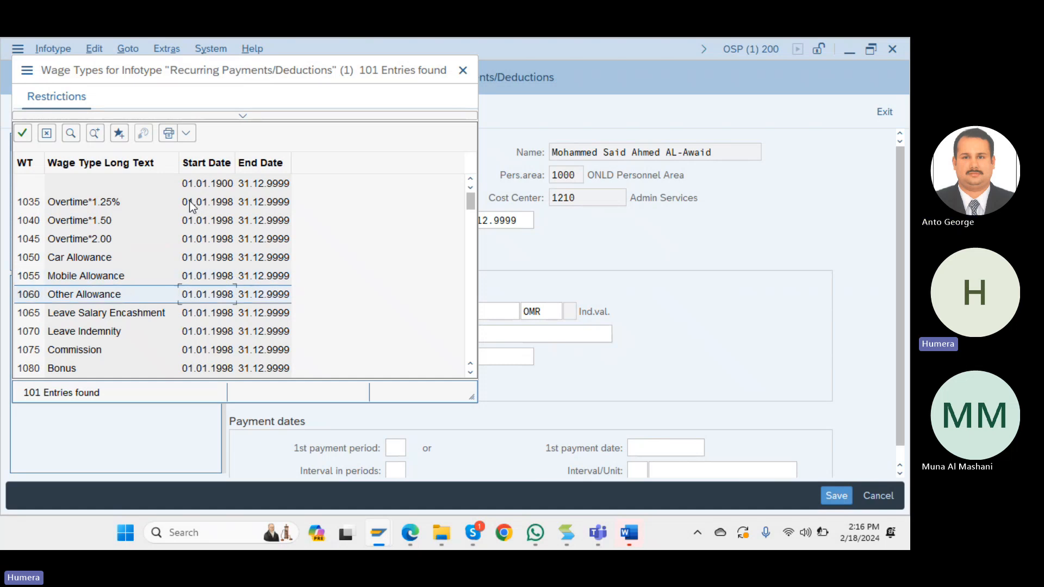
key(Down)
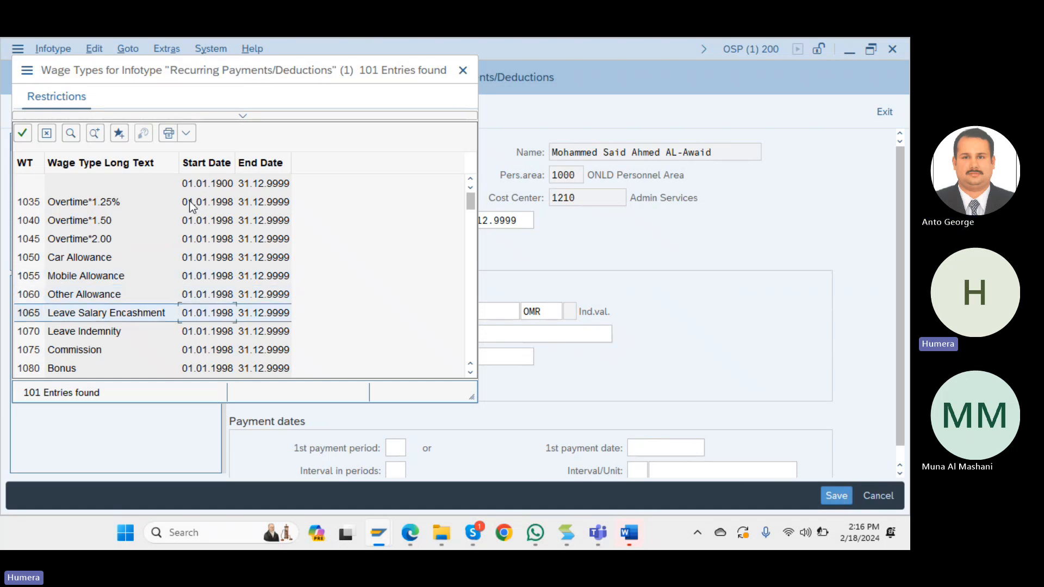
key(Down)
key(Down)
key(Down)
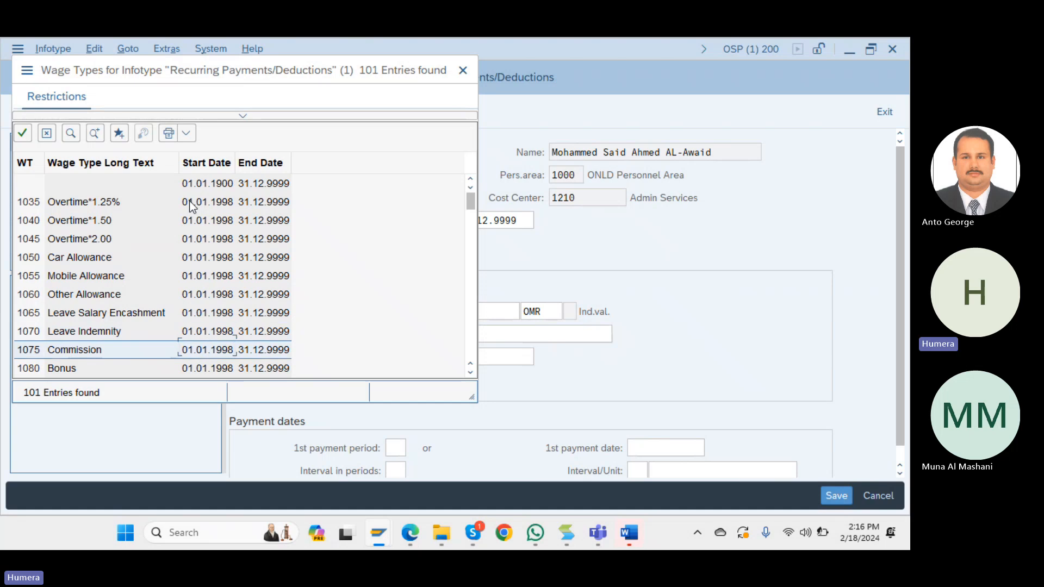
key(Down)
key(Down)
key(Down)
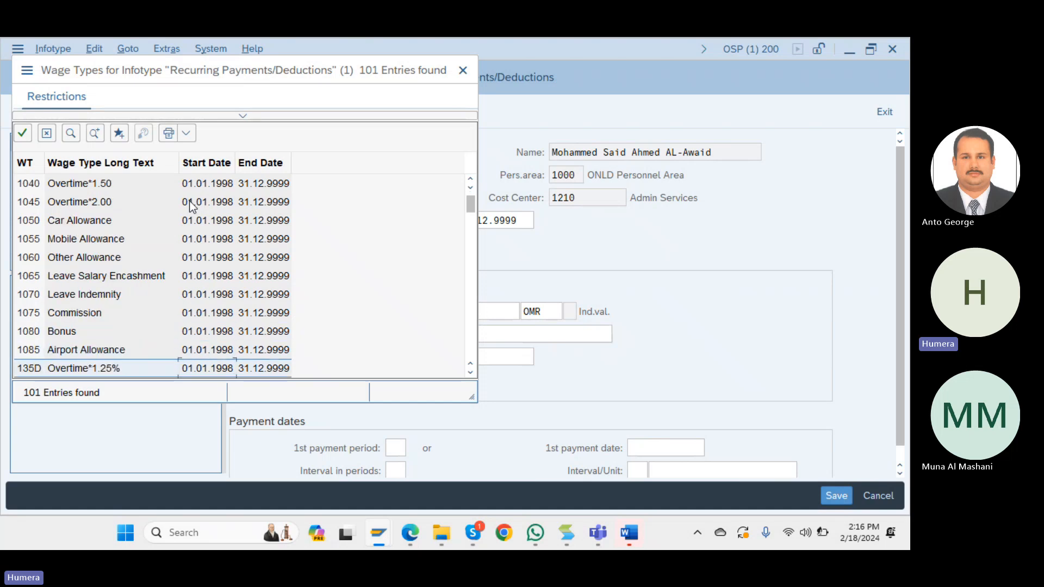
key(Down)
key(Down)
key(Down)
key(Down)
key(Down)
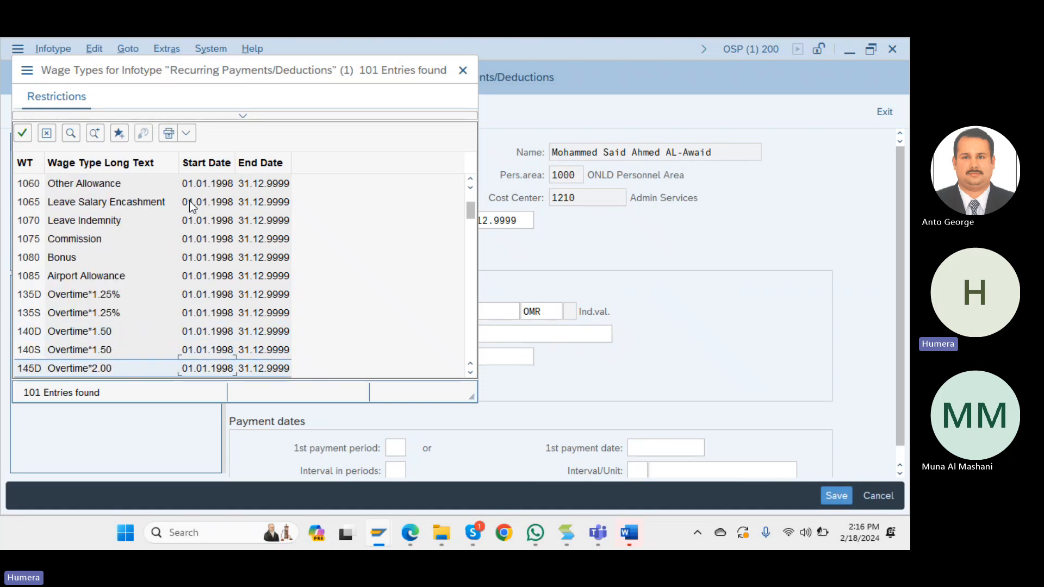
key(Down)
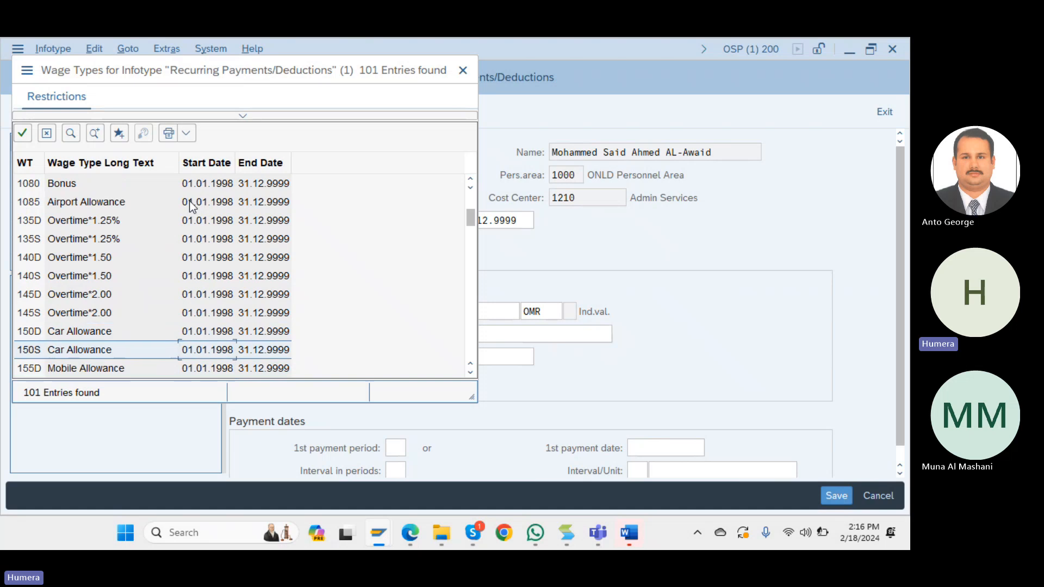
key(Down)
key(Down)
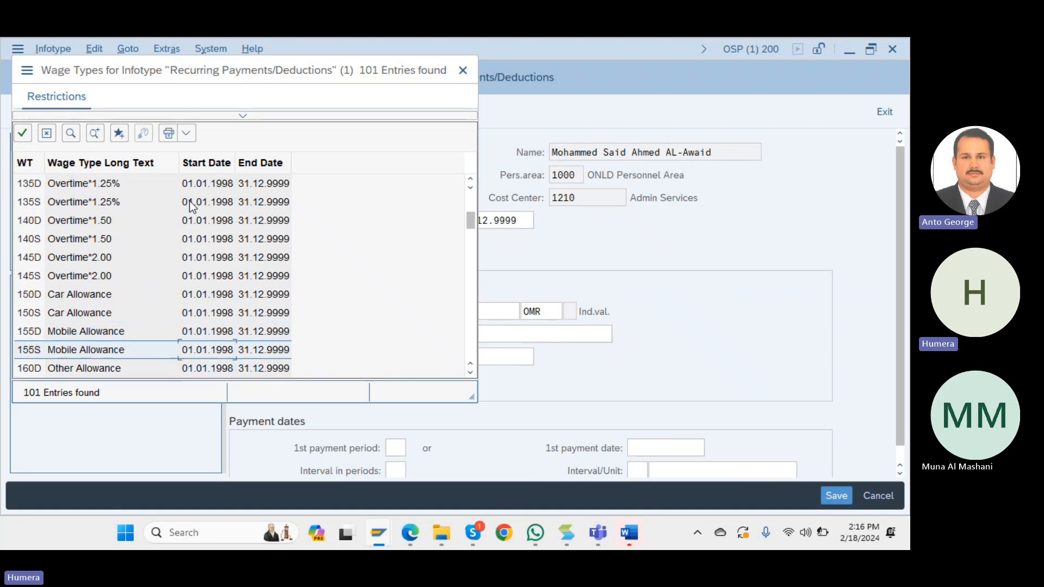
key(Down)
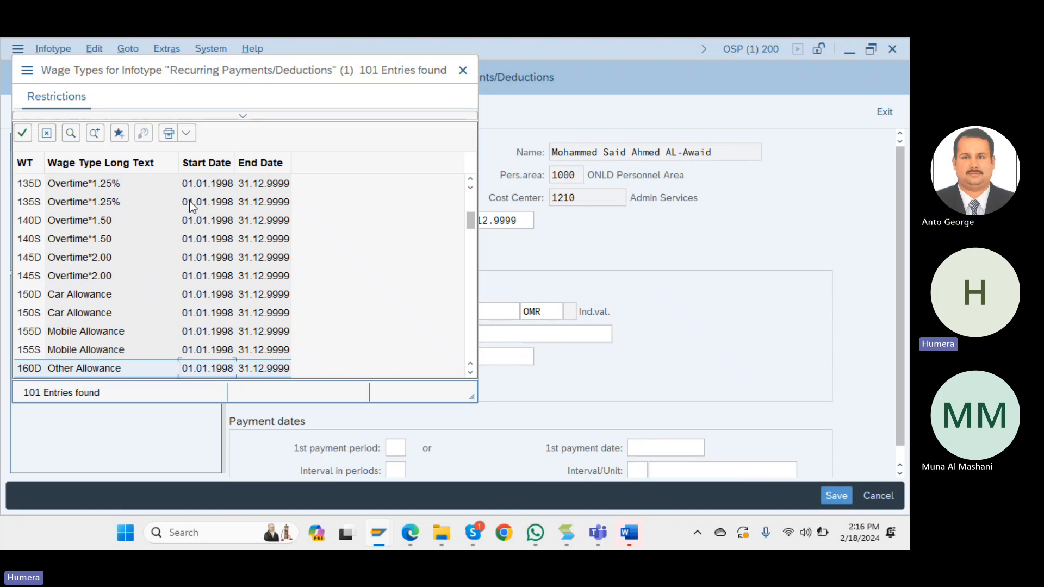
key(Down)
key(Down)
key(Down)
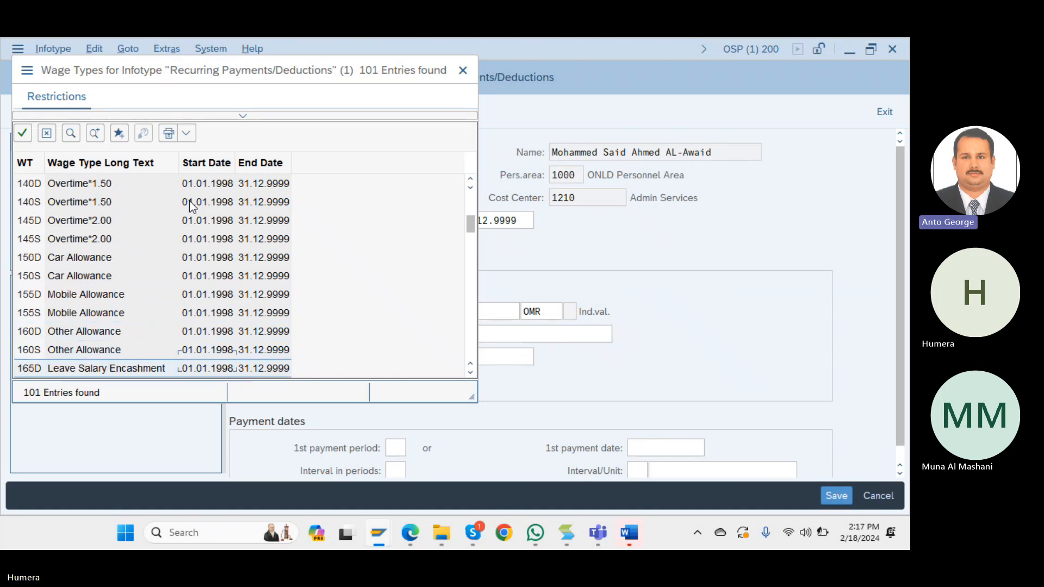
key(Down)
key(Down)
key(Down)
key(Down)
key(Down)
key(Down)
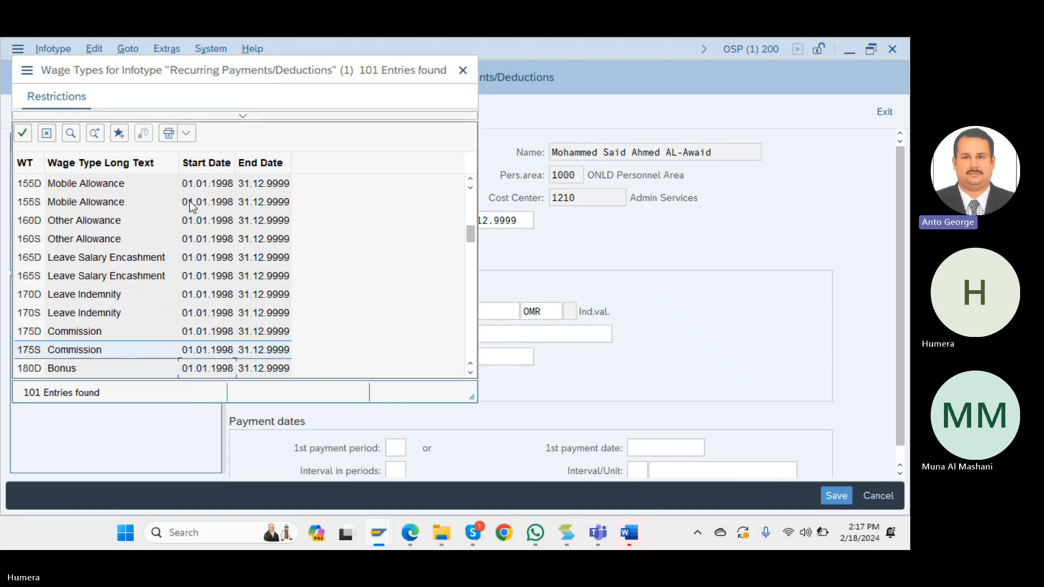
key(Down)
key(Down)
key(Down)
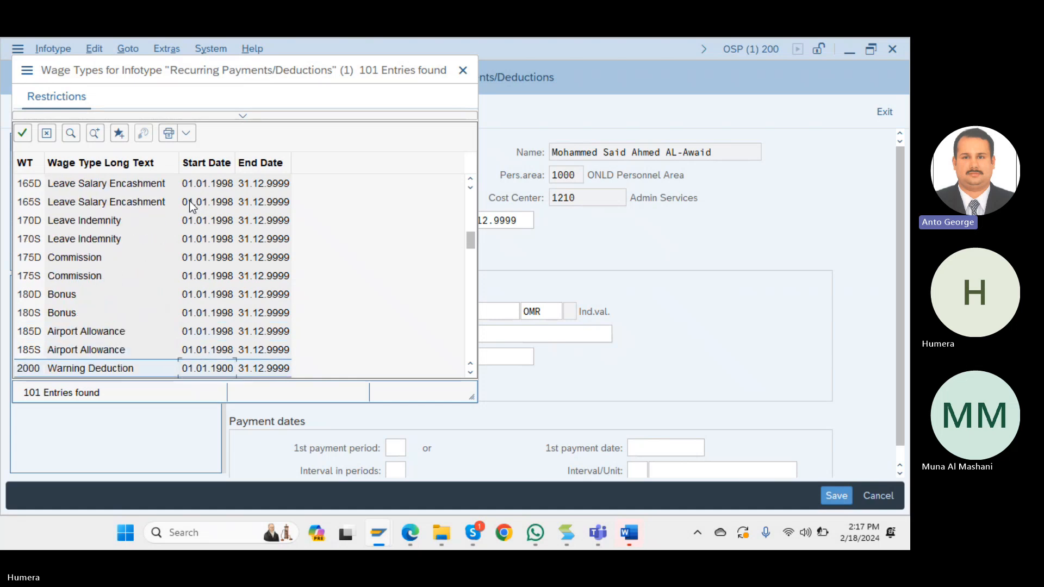
key(Down)
key(Down)
key(Down)
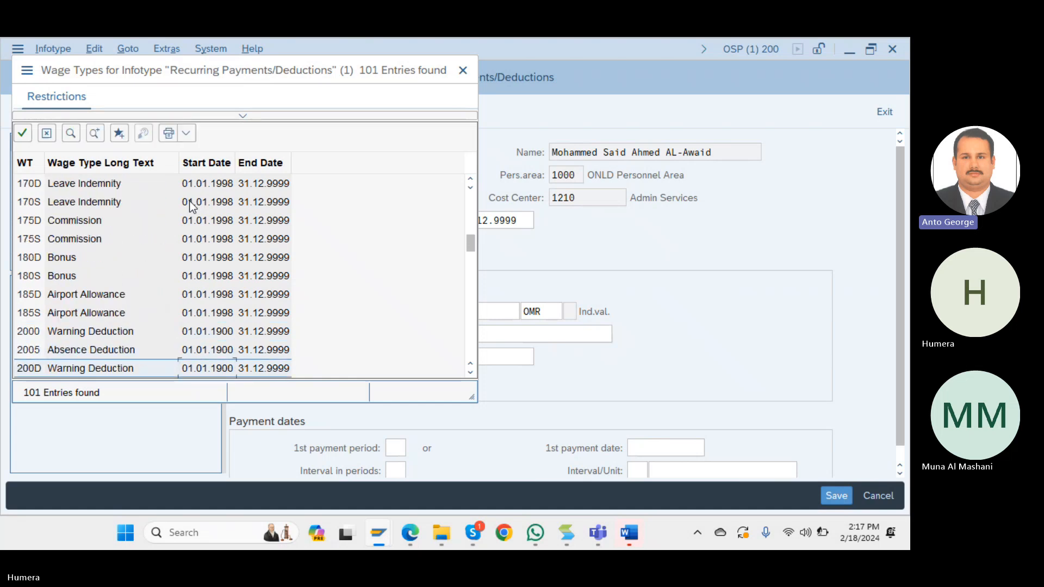
key(Down)
key(Down)
key(Down)
key(Down)
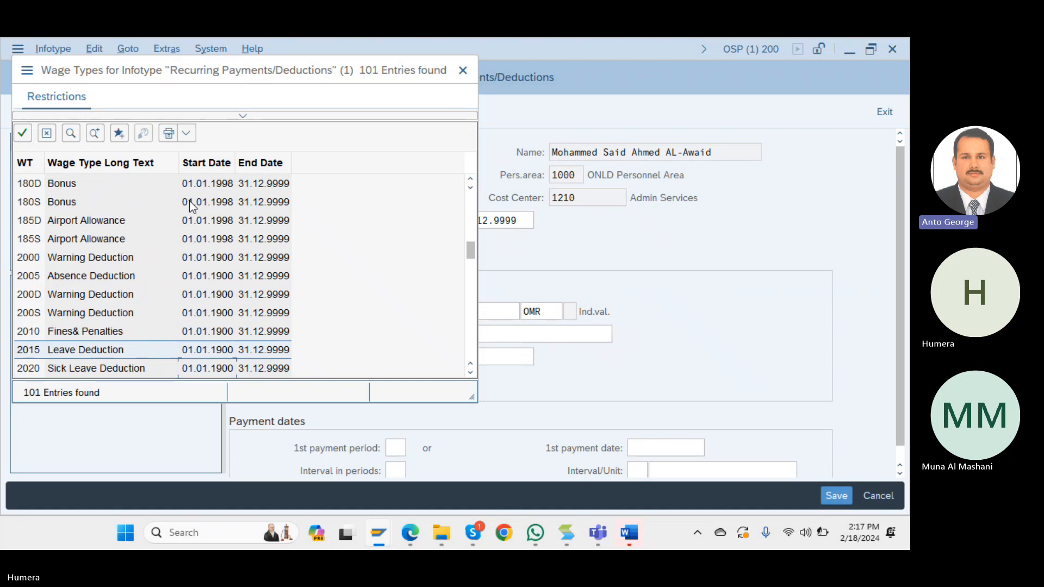
key(Down)
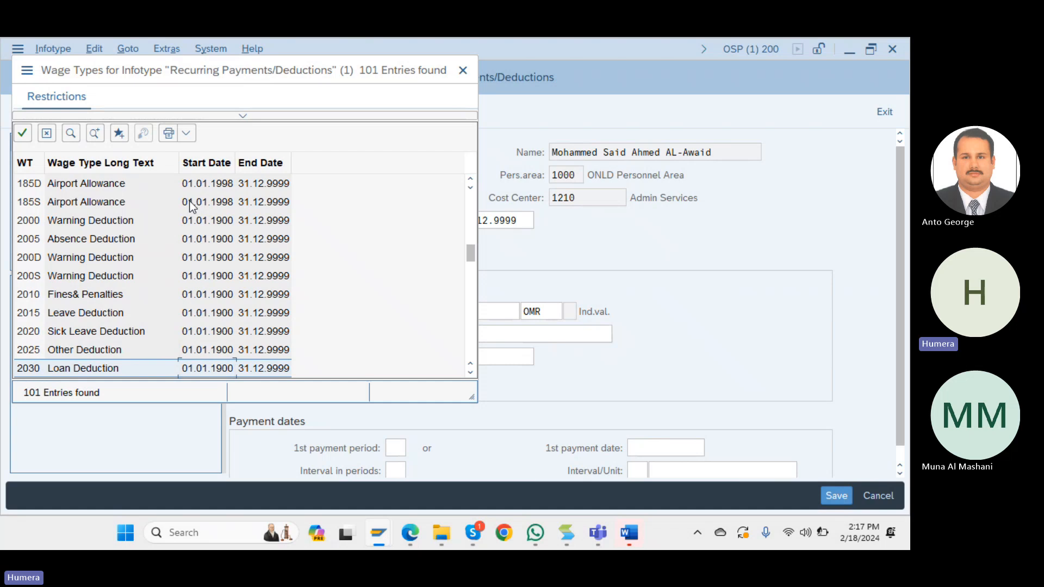
Examine the recurring payments/deductions wage types from 2030 Loan Deduction back up to 165D Leave Salary Encashment.
key(Up)
key(Up)
key(Up)
key(Up)
key(Up)
key(Up)
key(Up)
key(Up)
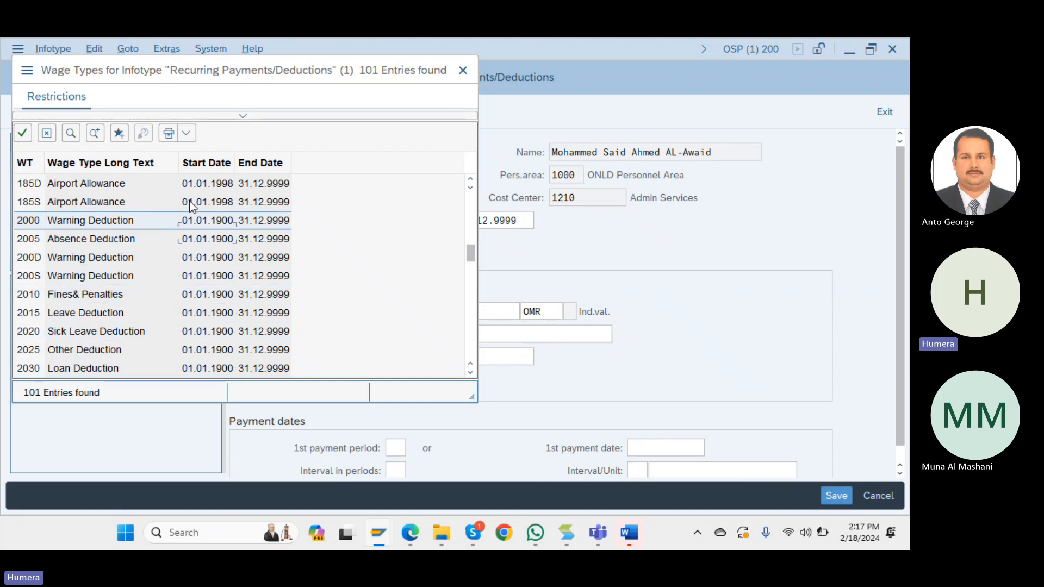
key(Up)
key(Up)
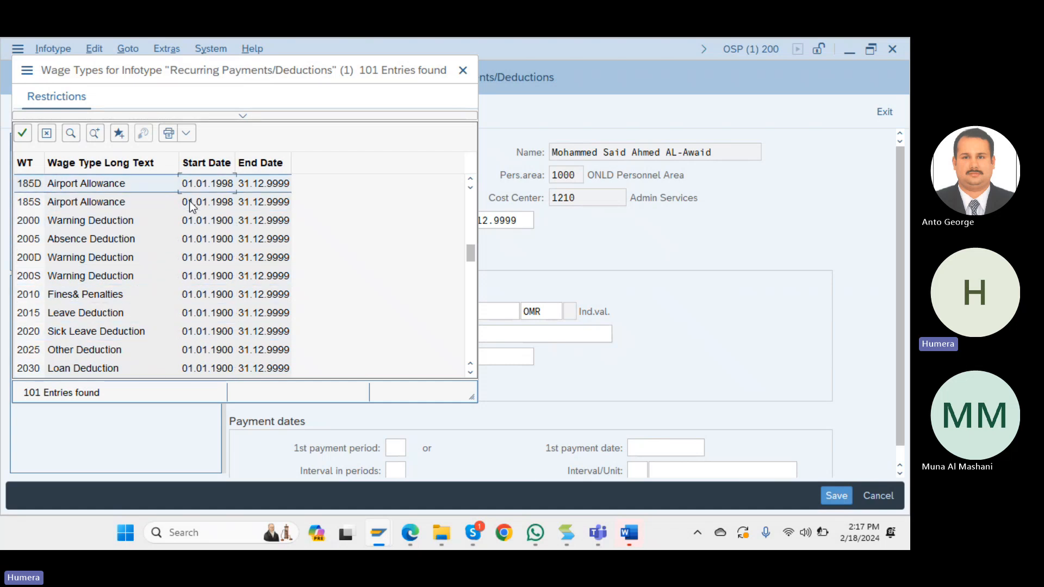
key(Up)
key(Up)
key(Up)
key(Up)
key(Up)
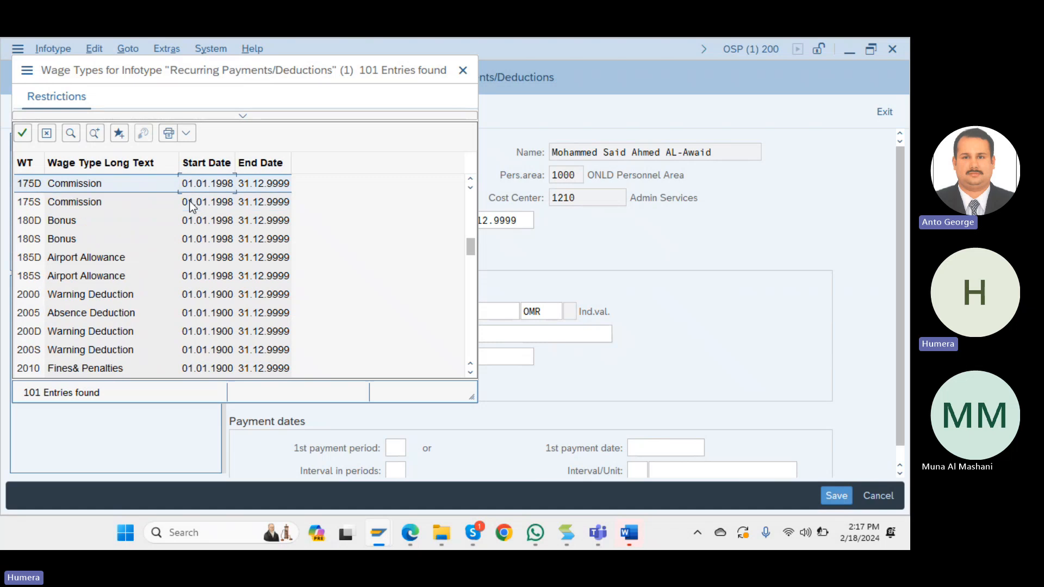
key(Up)
key(Up)
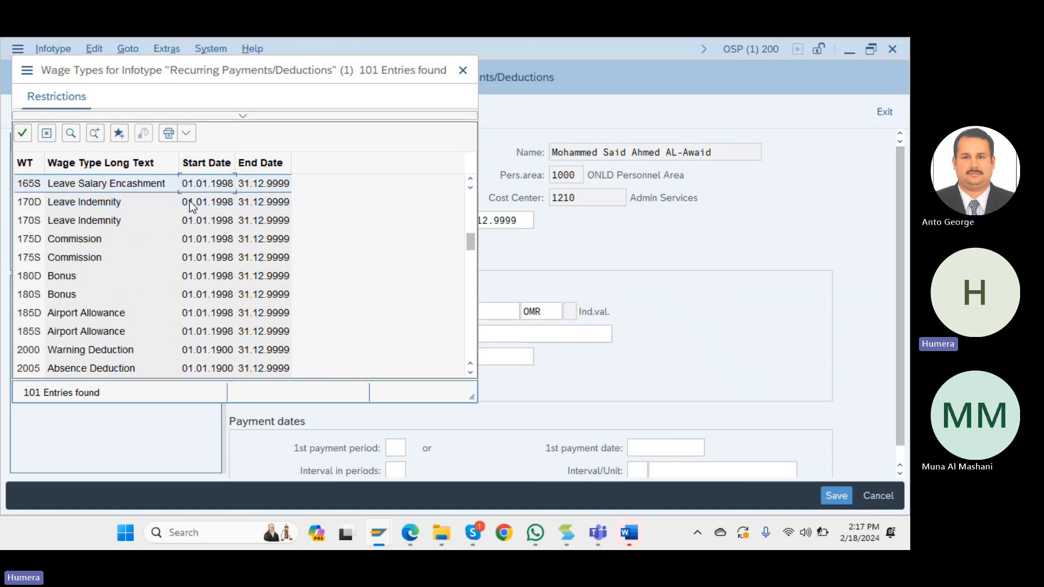
key(Up)
key(Up)
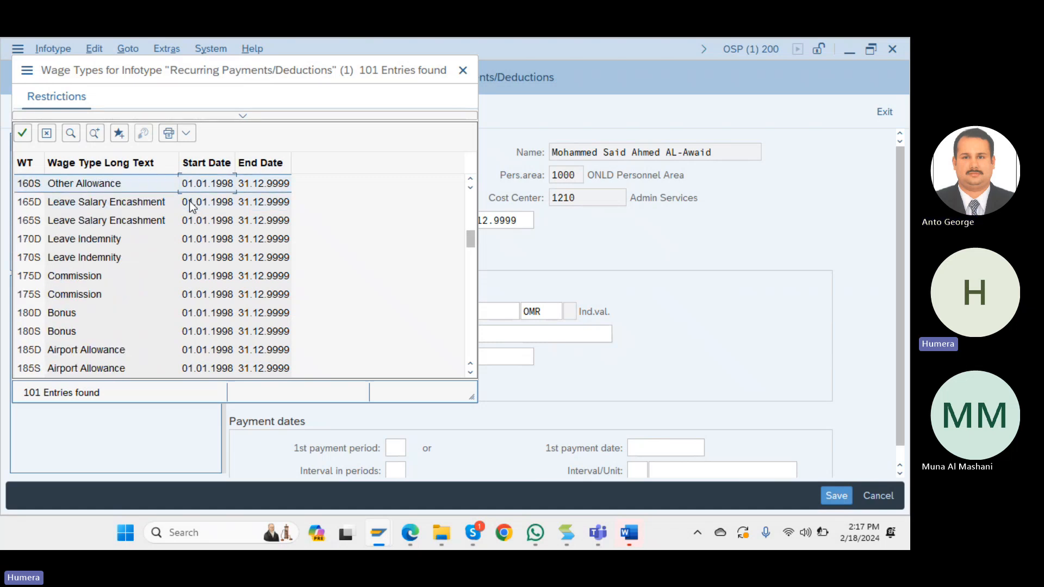
click(190, 207)
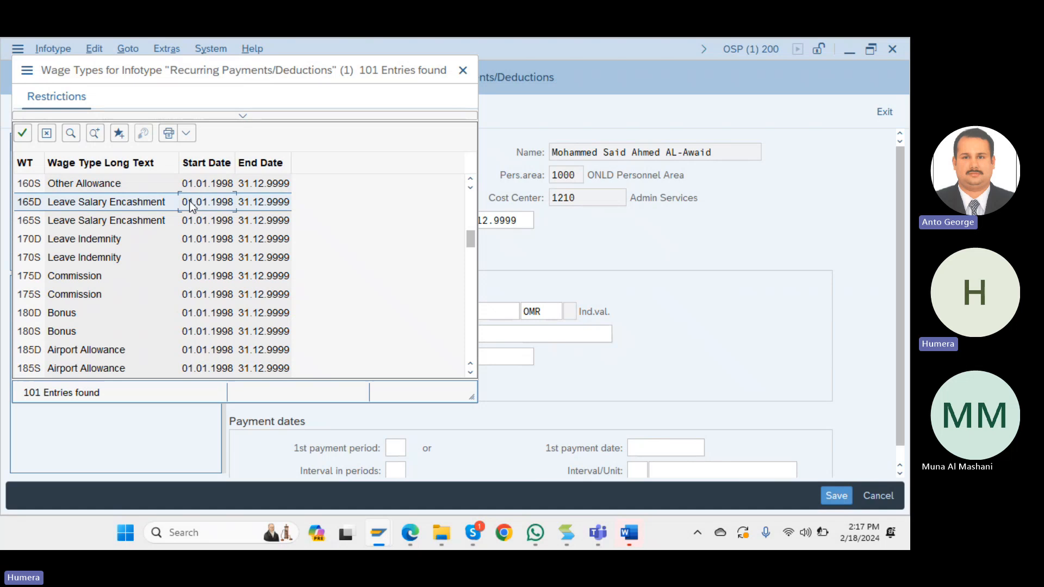
Examine the wage types from 165S Leave Salary Encashment through the disciplinary and advance deductions down to M044 Salary Advance payment.
key(Down)
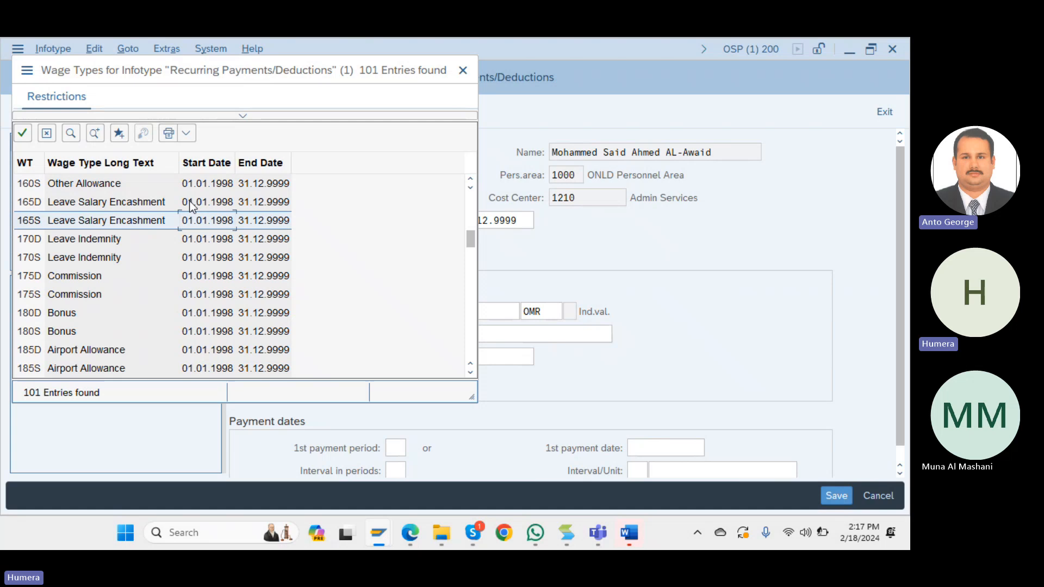
key(Down)
key(Down)
key(Down)
key(Down)
key(Down)
key(Down)
key(Down)
key(Down)
key(Down)
key(Down)
key(Down)
key(Down)
key(Down)
key(Down)
key(Down)
key(Down)
key(Down)
key(Down)
key(Down)
key(Down)
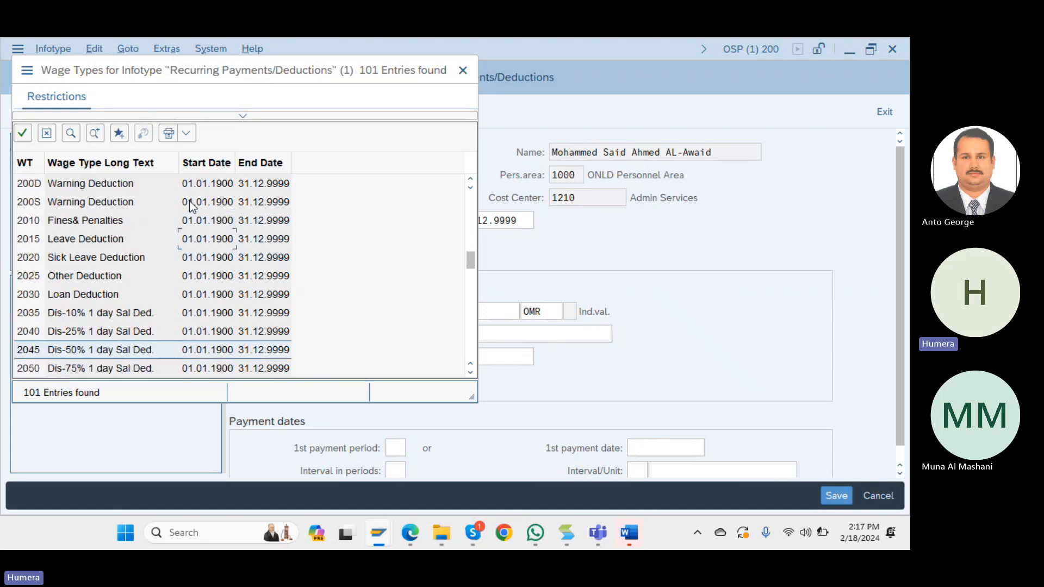
key(Down)
key(Down)
key(Down)
key(Down)
key(Down)
key(Down)
key(Down)
key(Down)
key(Down)
key(Down)
key(Down)
key(Down)
key(Down)
key(Down)
key(Down)
key(Down)
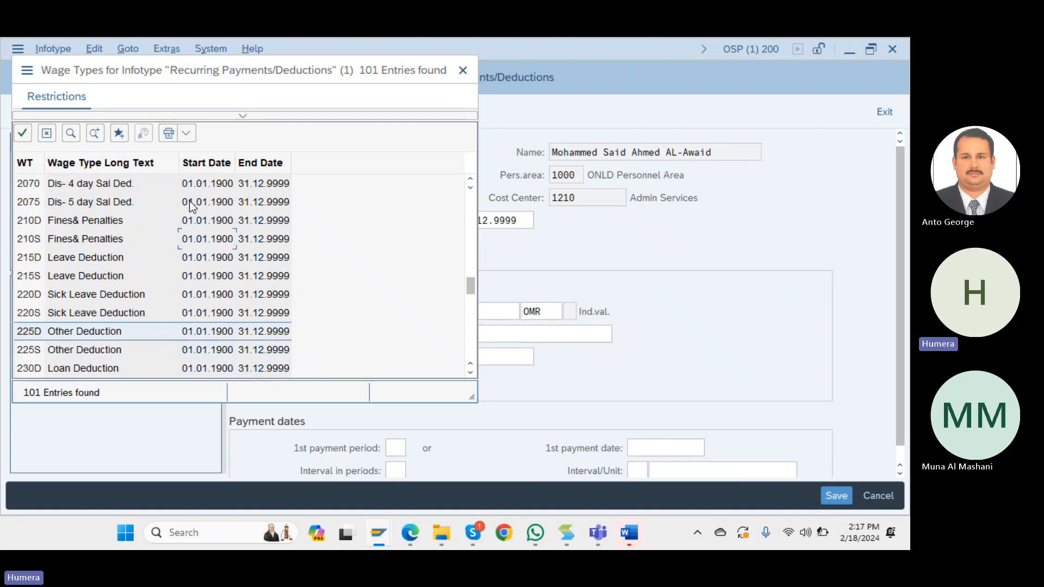
key(Down)
key(Down)
key(Down)
key(Down)
key(Down)
key(Down)
key(Down)
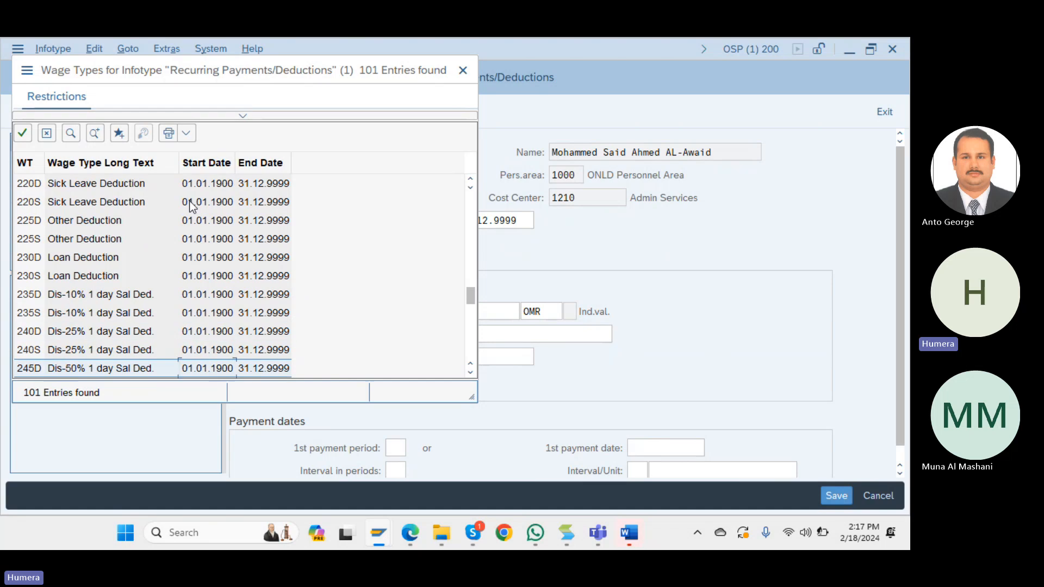
key(Down)
key(Down)
key(Down)
key(Down)
key(Down)
key(Down)
key(Down)
key(Down)
key(Down)
key(Down)
key(Down)
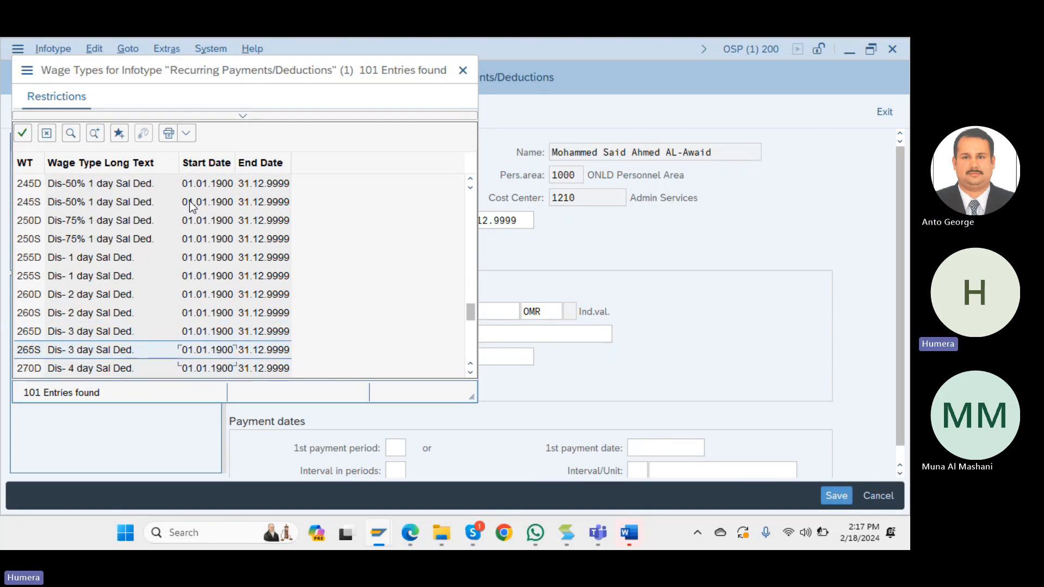
key(Down)
key(Down)
key(Down)
key(Down)
key(Down)
key(Down)
key(Down)
key(Down)
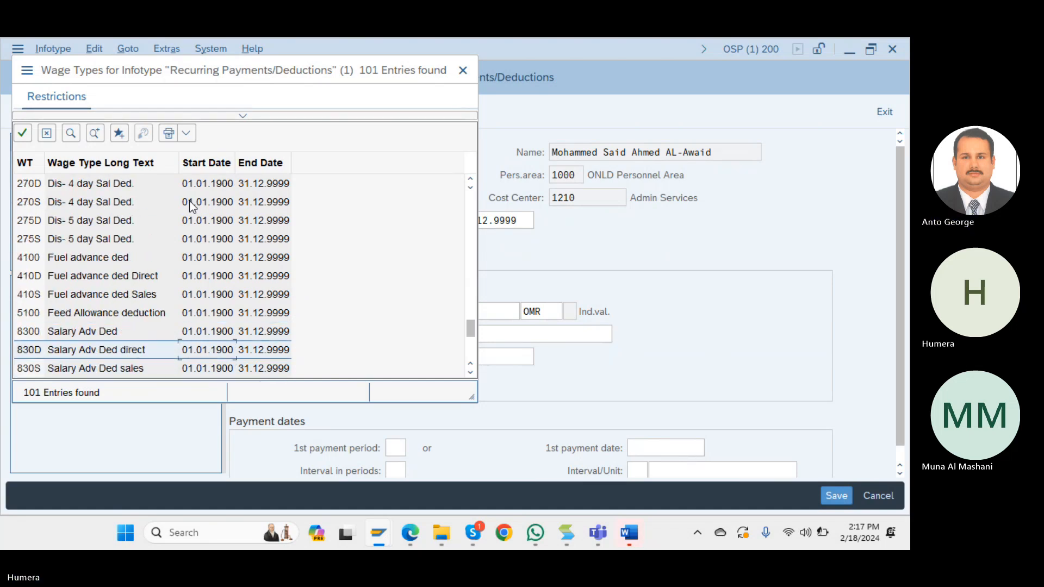
key(Down)
key(Down)
key(Down)
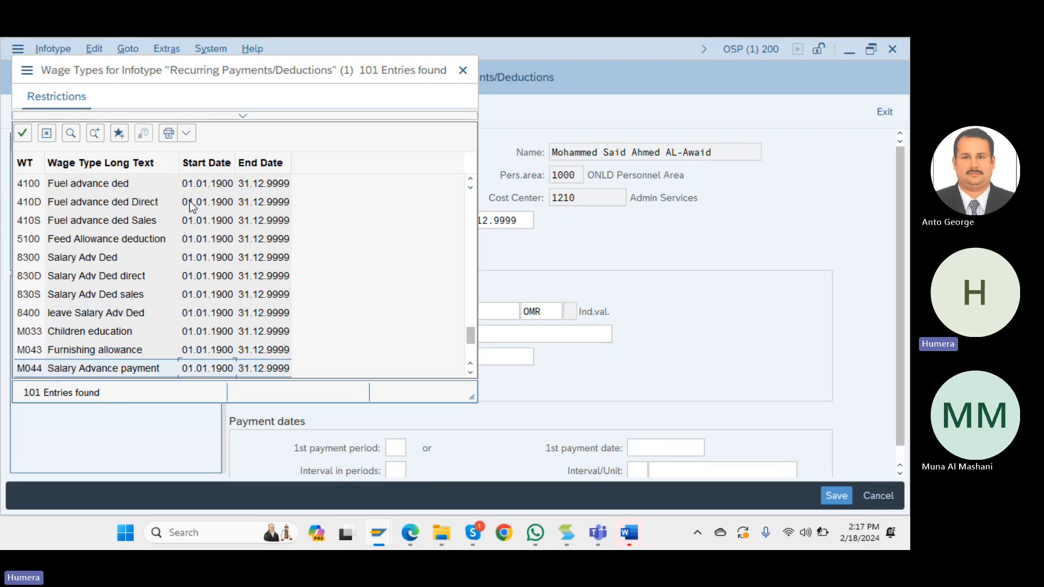
Compare the salary advance deduction wage types 8300, 830D, 830S and 8400 with the M-series payment wage types below them.
key(Up)
key(Up)
key(Up)
key(Up)
key(Up)
key(Up)
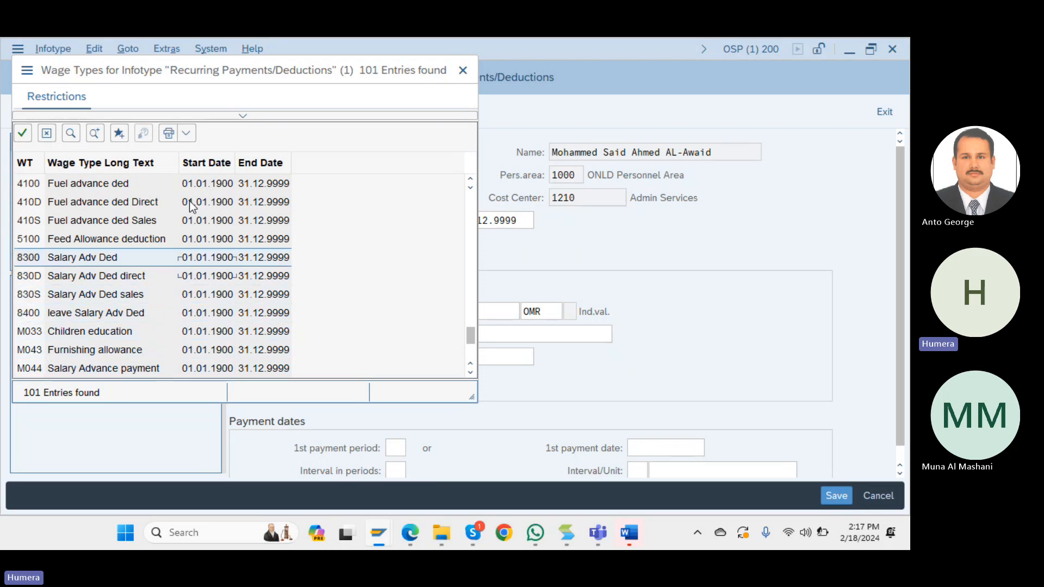
key(Down)
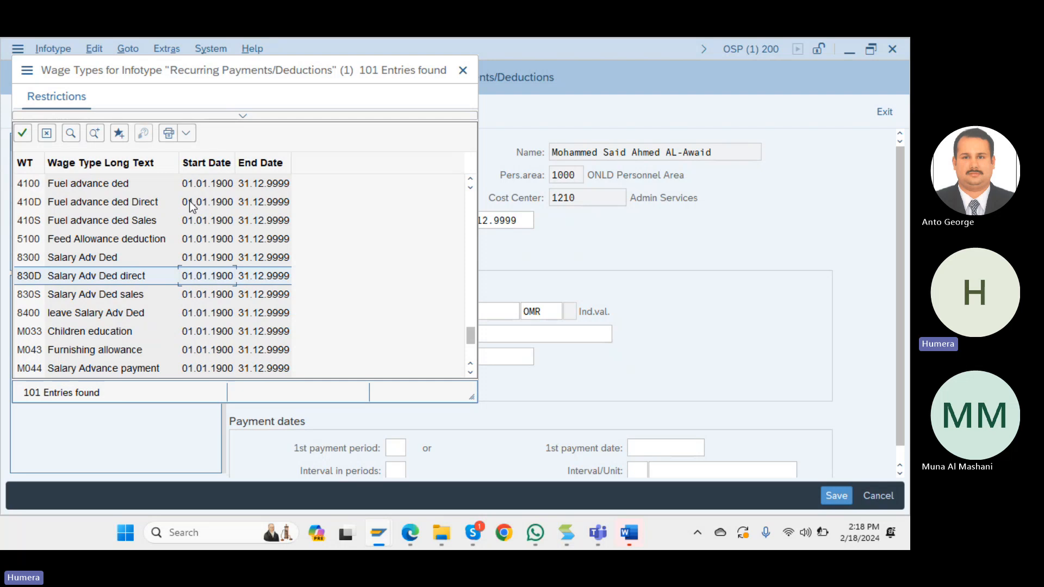
key(Down)
key(Down)
key(Down)
key(Down)
key(Down)
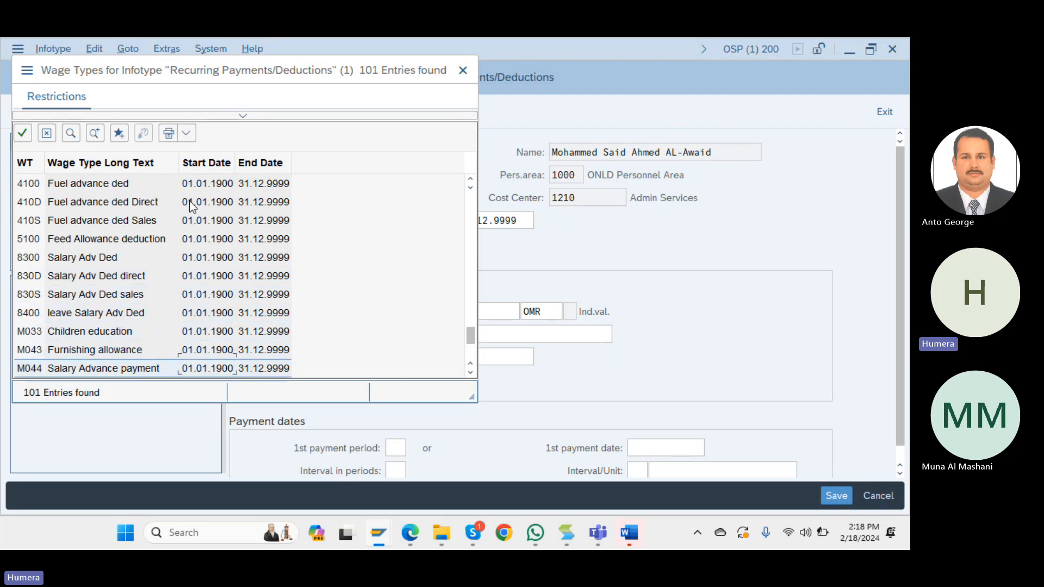
key(Down)
key(Down)
key(Up)
key(Up)
key(Up)
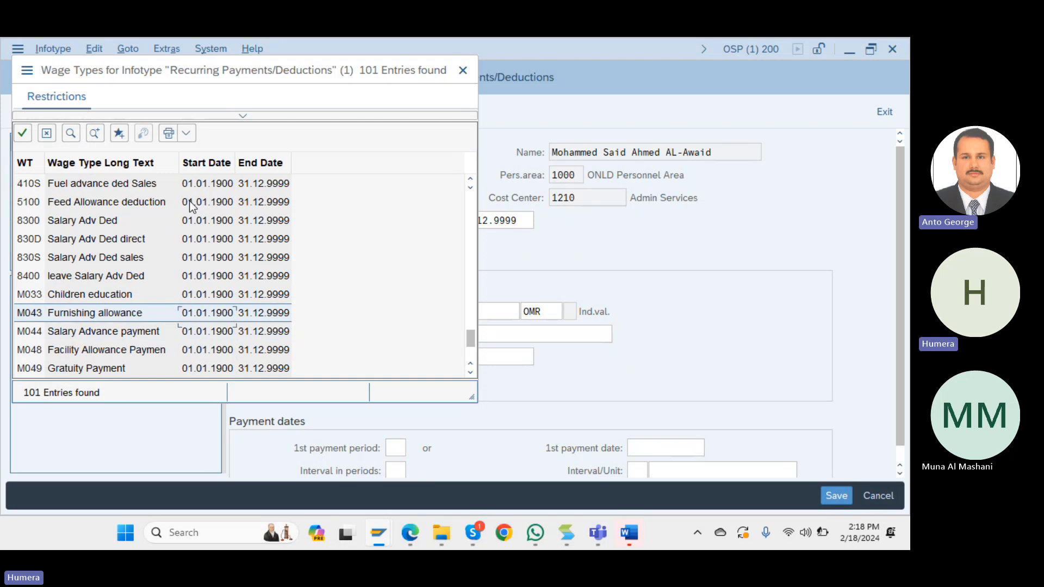
key(Up)
key(Up)
key(Up)
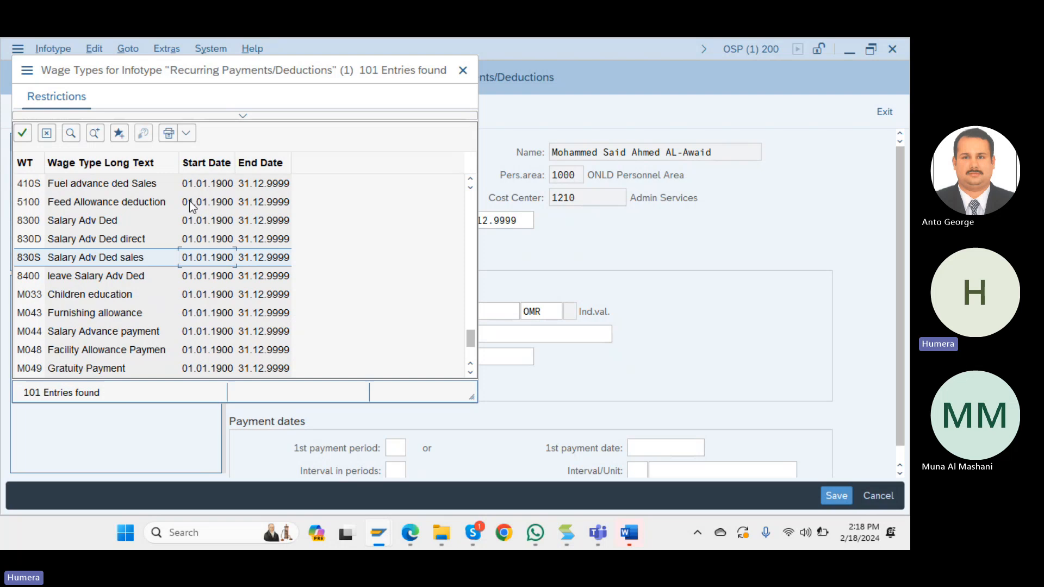
key(Down)
key(Down)
key(Down)
key(Down)
key(Down)
key(Down)
key(Down)
key(Down)
key(Down)
key(Down)
key(Down)
key(Down)
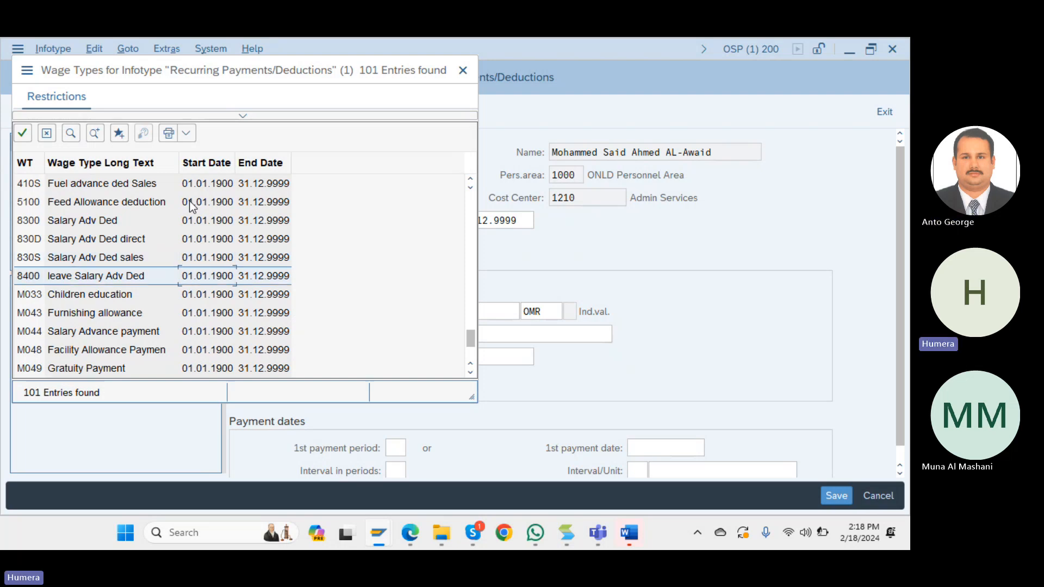
Look back over the deduction wage types up to 260S Dis- 2 day Sal Ded., close the list and return to HR master data.
key(Up)
key(Up)
key(Up)
key(Up)
key(Up)
key(Up)
key(Up)
key(Up)
key(Up)
key(Up)
key(Up)
key(Up)
key(Up)
key(Up)
key(Up)
key(Up)
key(Up)
key(Up)
key(Up)
key(Up)
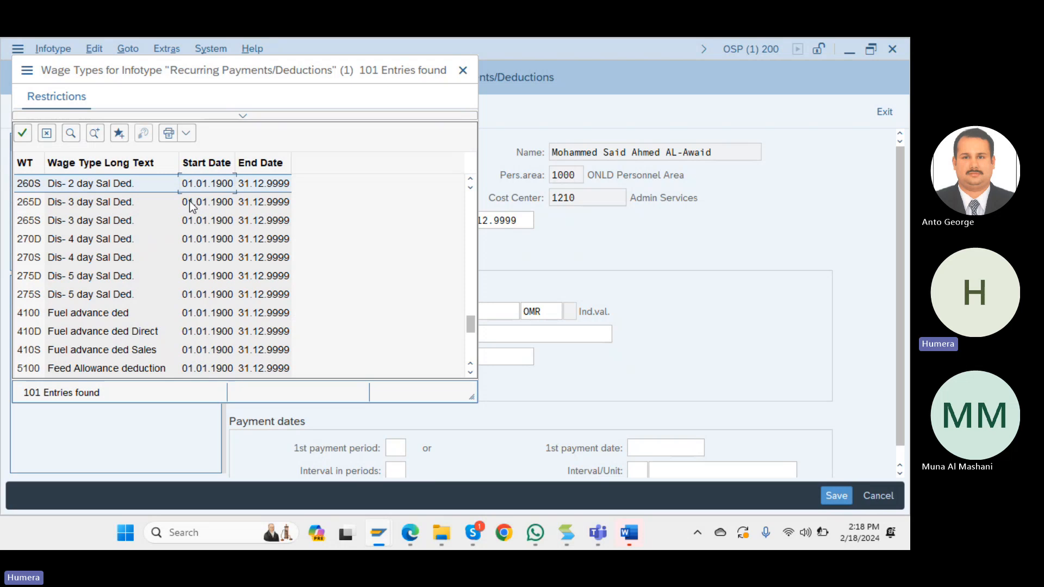
click(463, 76)
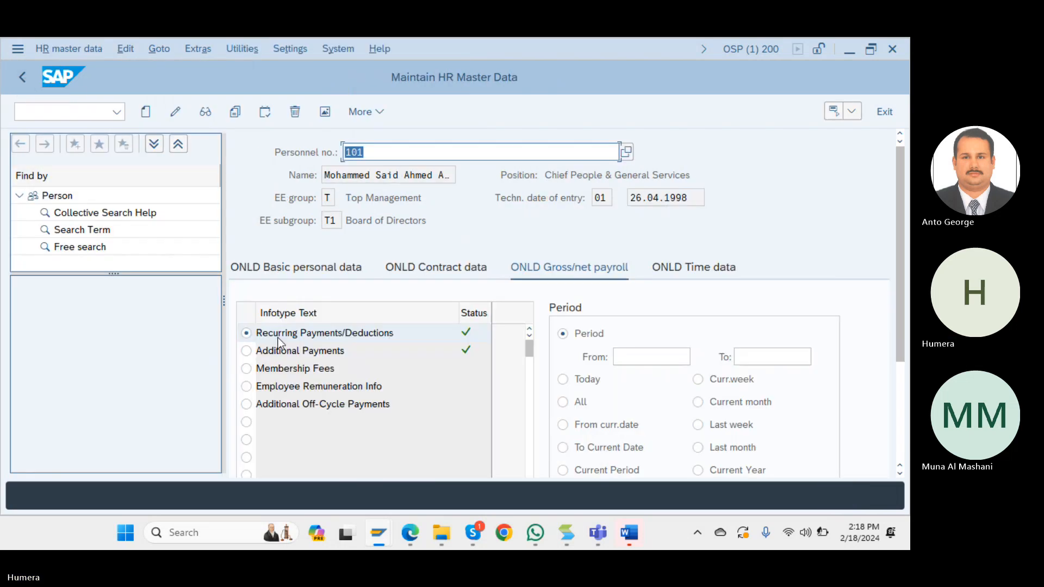
Start a new Additional Payments record and examine its wage types from 1035 Overtime*1.25% down to 145D Overtime*2.00.
click(247, 351)
click(147, 112)
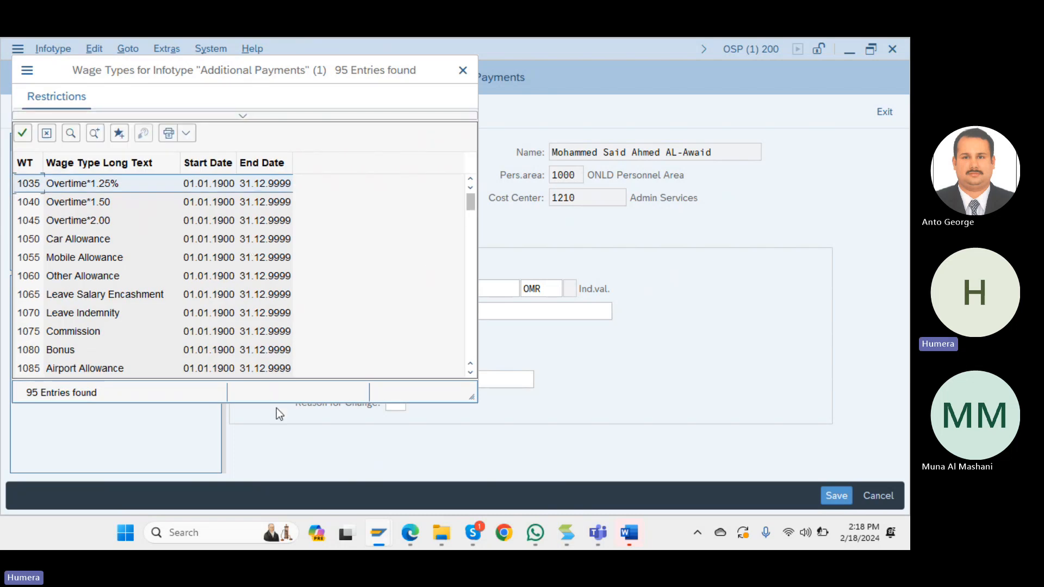
key(Down)
key(Down)
key(Down)
key(Down)
key(Down)
key(Down)
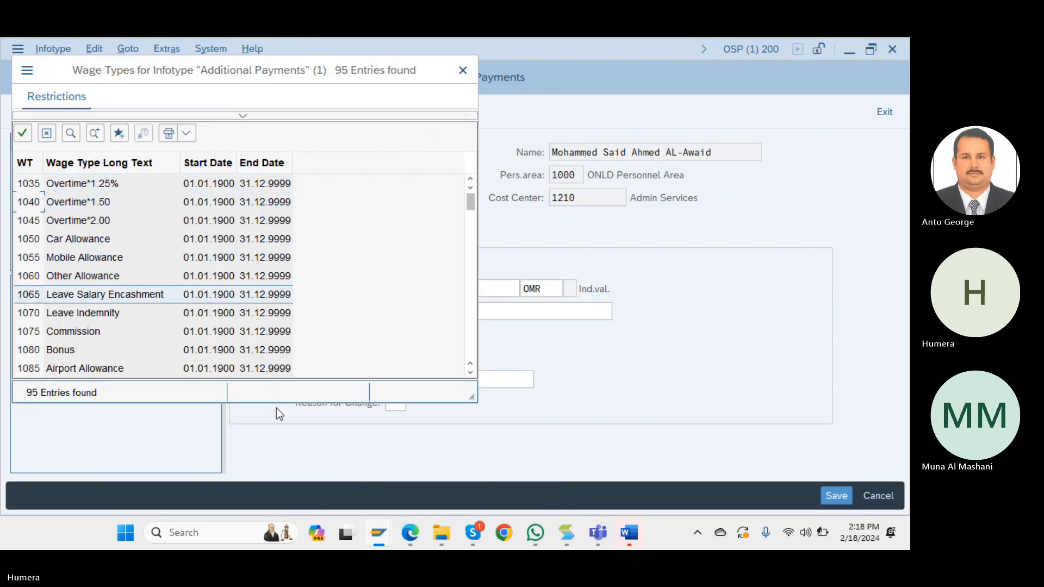
key(Down)
key(Down)
key(Down)
key(Down)
key(Down)
key(Down)
key(Down)
key(Down)
key(Down)
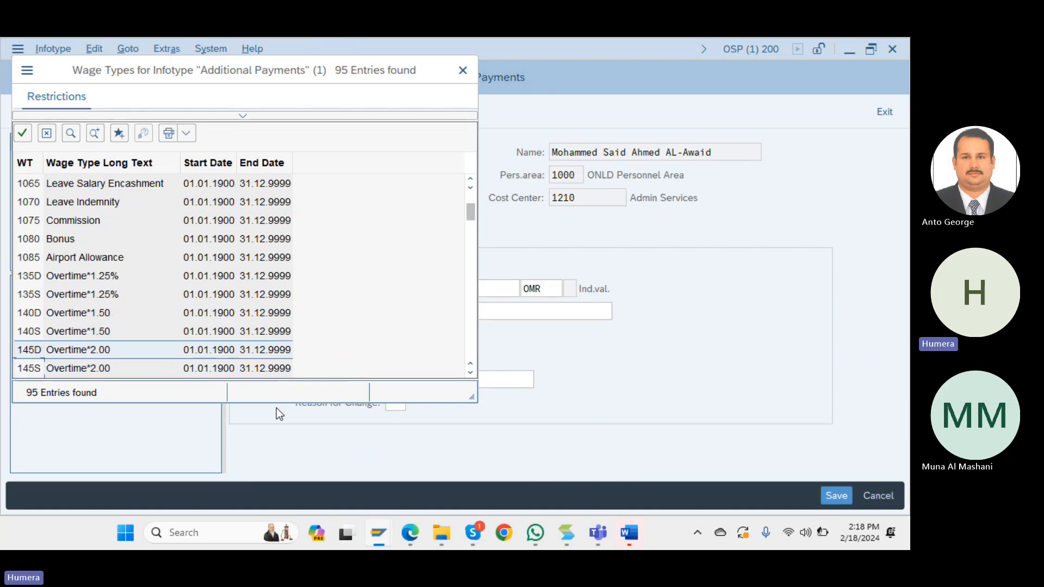
Examine the additional payments wage types from 145S Overtime*2.00 through the allowances, commission and bonus to 200D Warning Deduction.
key(Down)
key(Down)
key(Down)
key(Down)
key(Down)
key(Down)
key(Down)
key(Down)
key(Down)
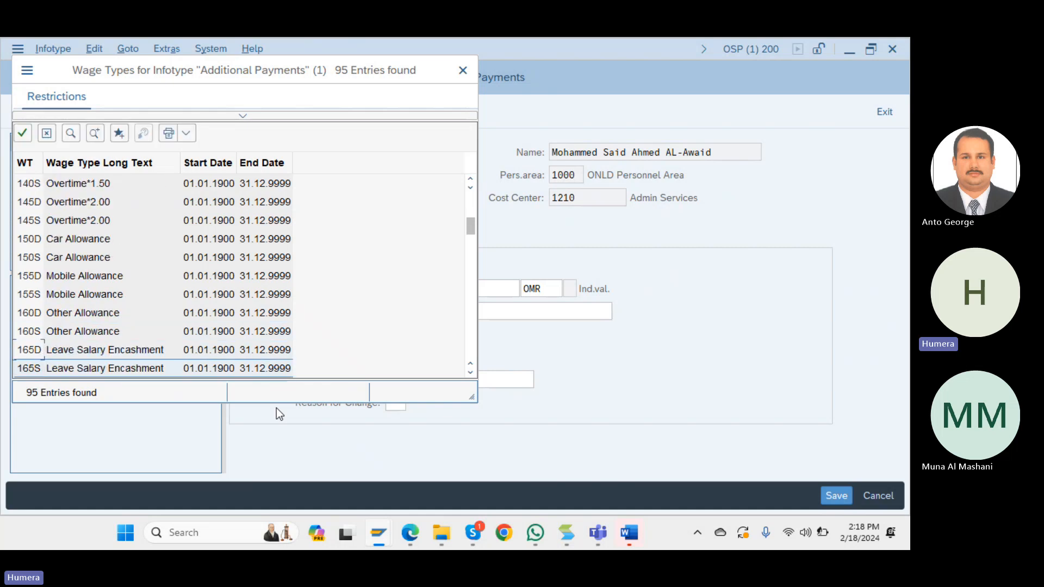
key(Down)
key(Down)
key(Down)
key(Down)
key(Down)
key(Down)
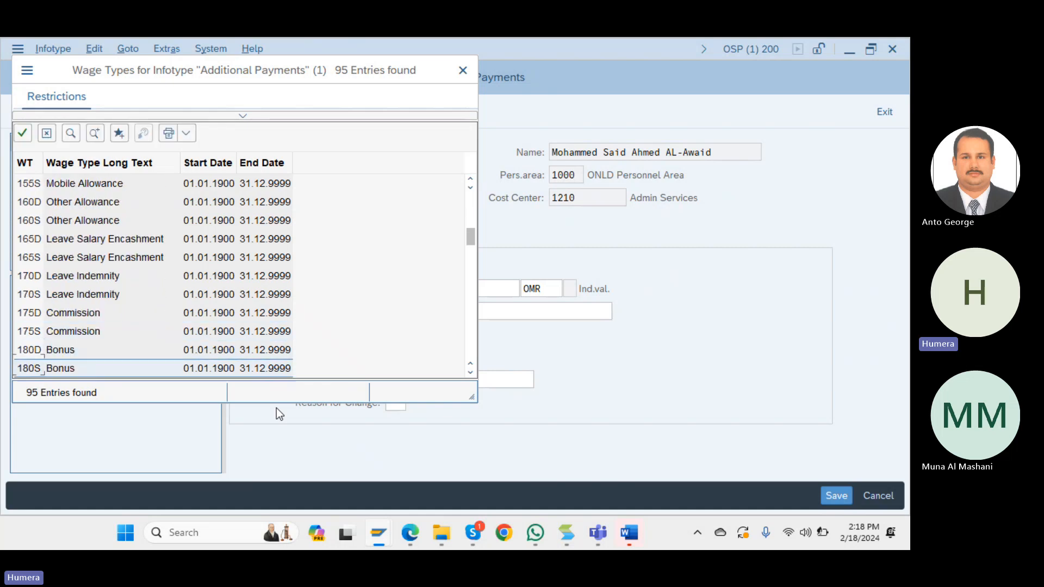
key(Down)
key(Down)
key(Down)
key(Down)
key(Down)
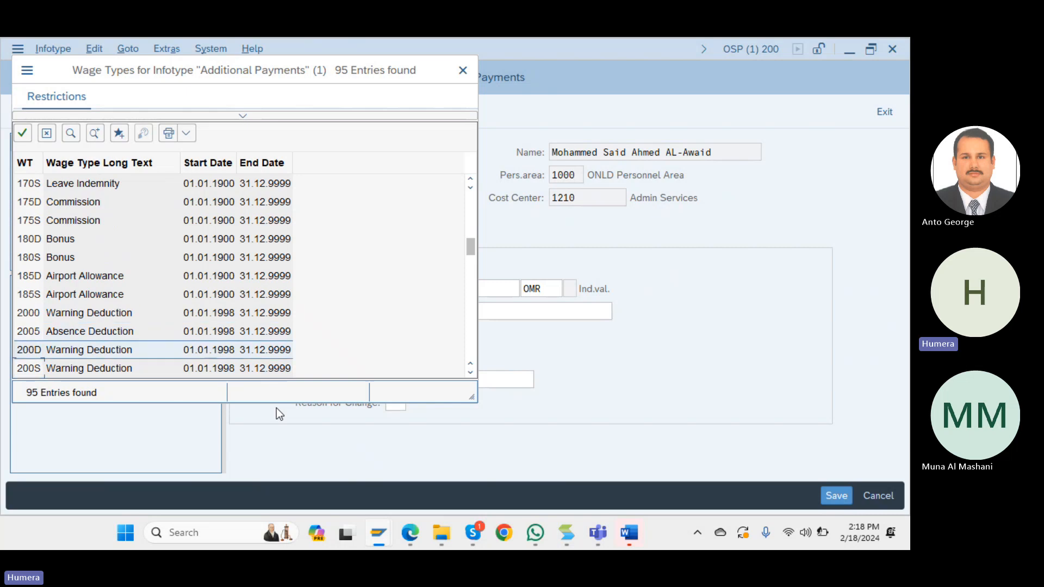
Examine the deduction wage types from 200S Warning Deduction through the loan and disciplinary deductions down to 250D Dis-75% 1 day Sal Ded.
key(Down)
key(Down)
key(Down)
key(Down)
key(Down)
key(Down)
key(Down)
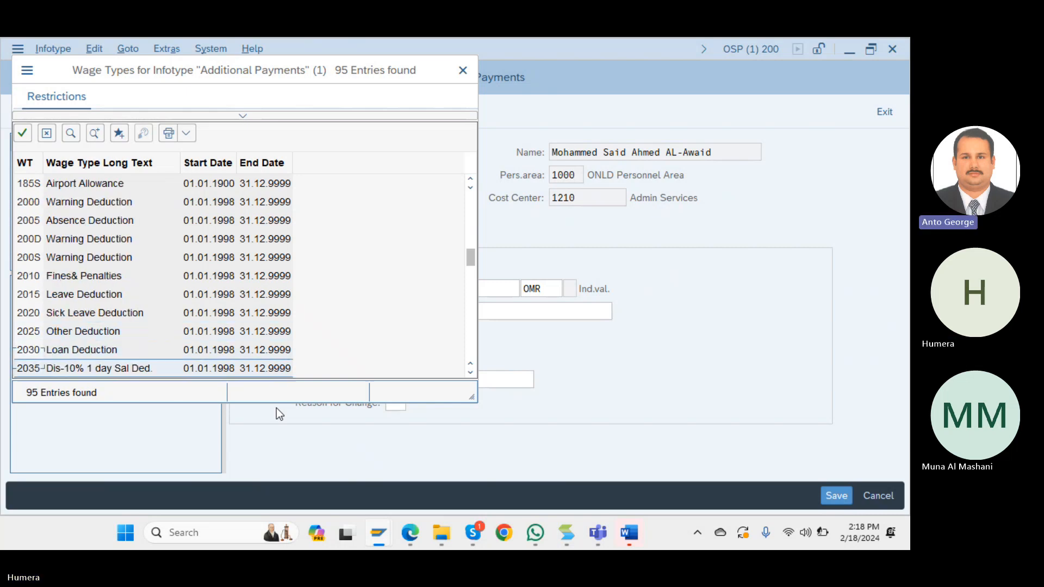
key(Down)
key(Down)
key(Down)
key(Down)
key(Down)
key(Down)
key(Down)
key(Down)
key(Down)
key(Down)
key(Down)
key(Down)
key(Down)
key(Down)
key(Down)
key(Down)
key(Down)
key(Down)
key(Down)
key(Down)
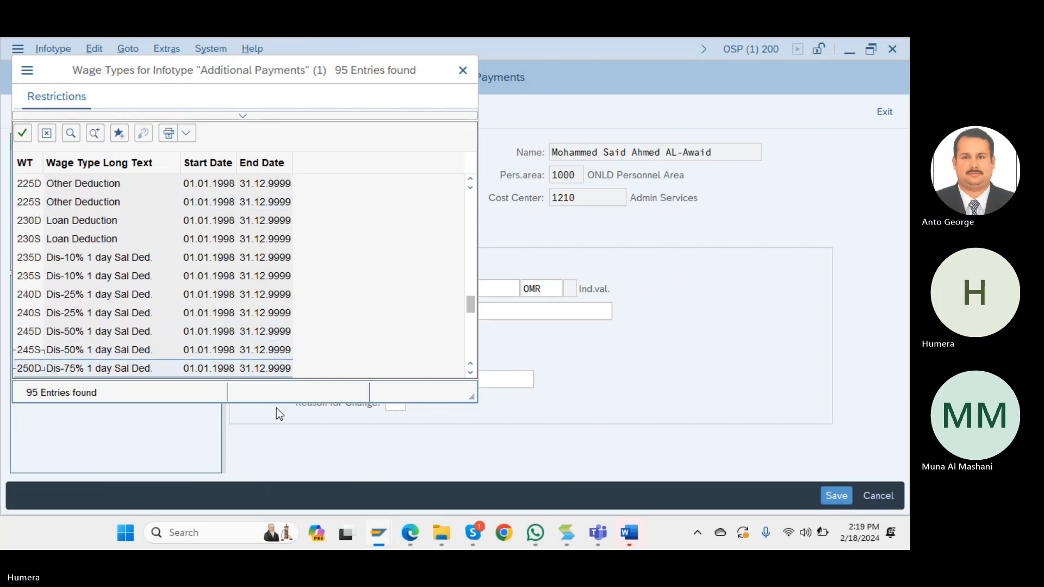
Examine the remaining wage types from 250S Dis-75% 1 day Sal Ded. through the salary advances to M390 Adjust SI EE Earnings.
key(Down)
key(Down)
key(Down)
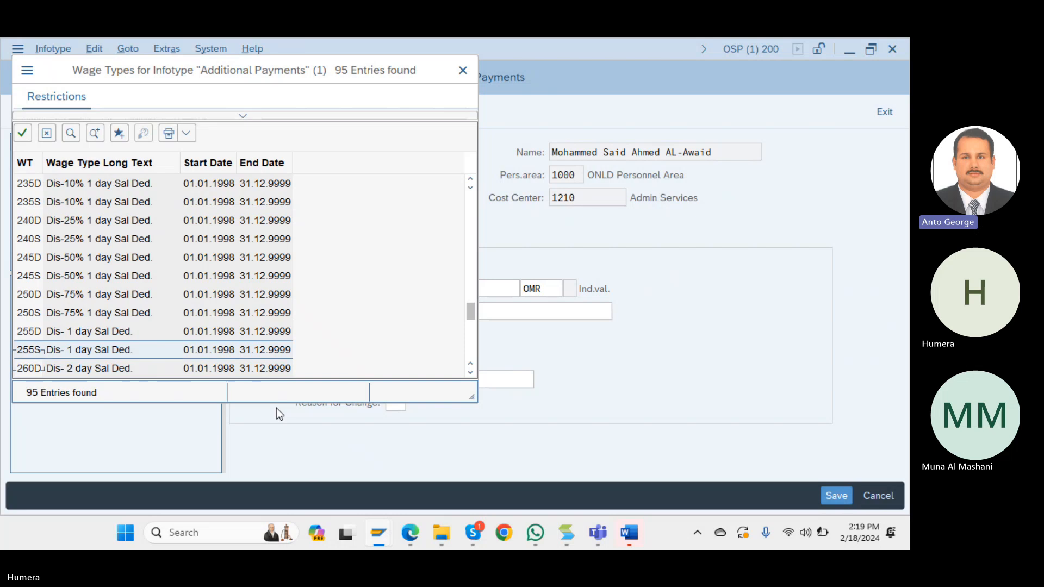
key(Down)
key(Down)
key(Down)
key(Down)
key(Down)
key(Down)
key(Down)
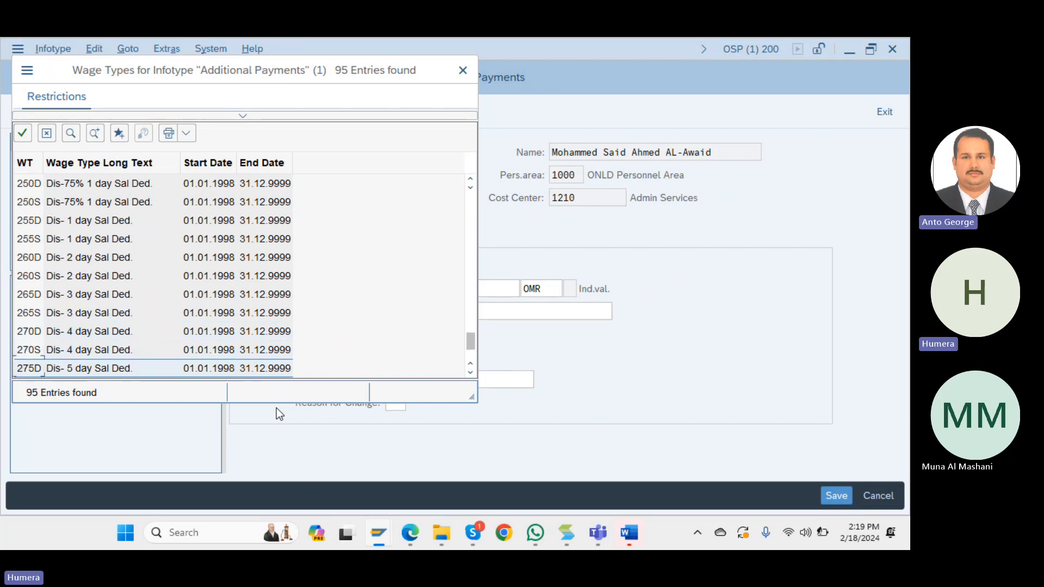
key(Down)
key(Down)
key(Down)
key(Down)
key(Down)
key(Down)
key(Down)
key(Down)
key(Down)
key(Down)
key(Down)
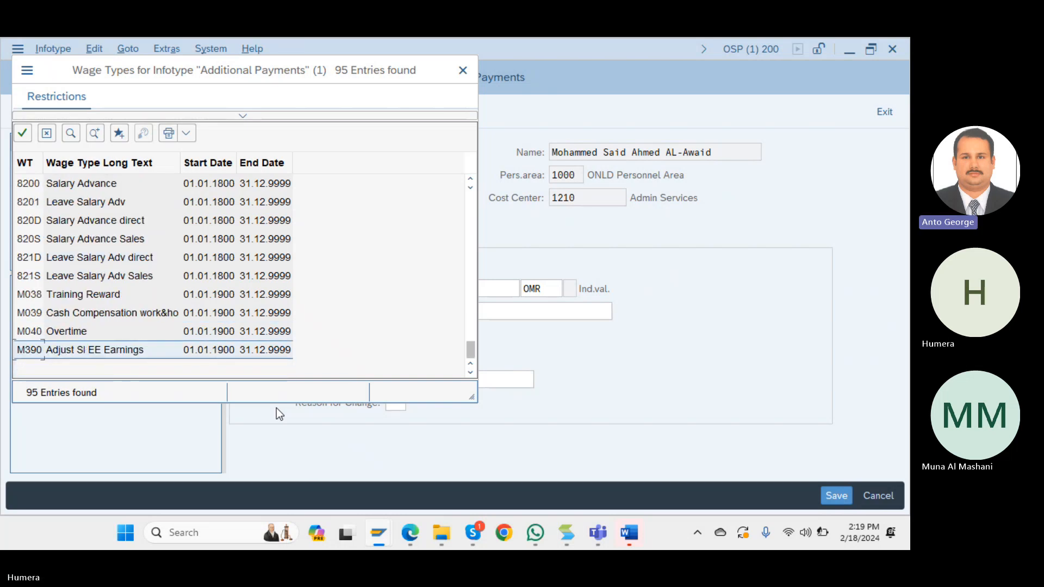
Look back over the salary and leave advance wage types up to 8201 Leave Salary Adv, close the list and return to HR master data.
key(Up)
key(Up)
key(Up)
key(Up)
key(Up)
key(Up)
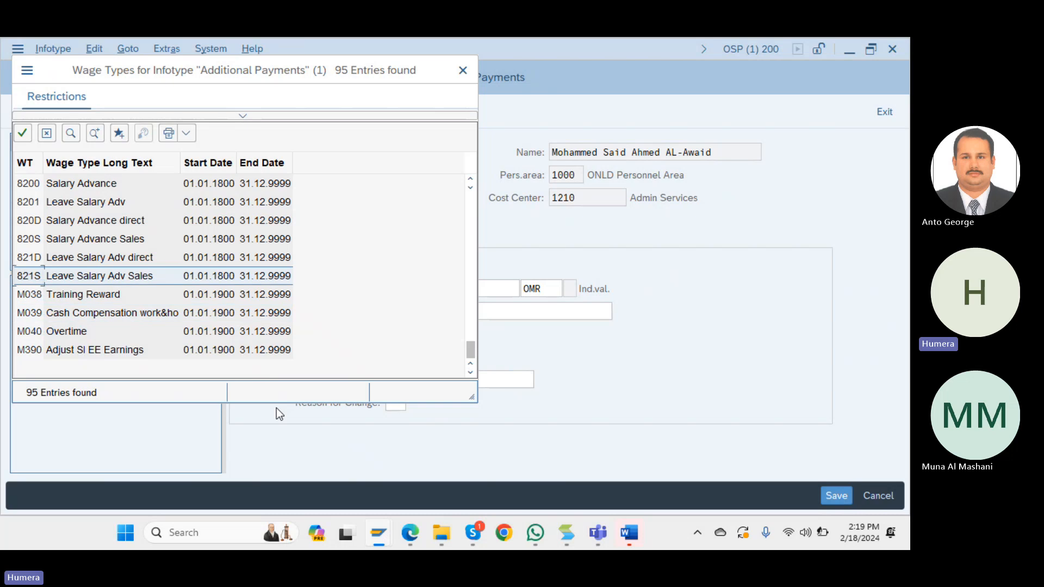
key(Up)
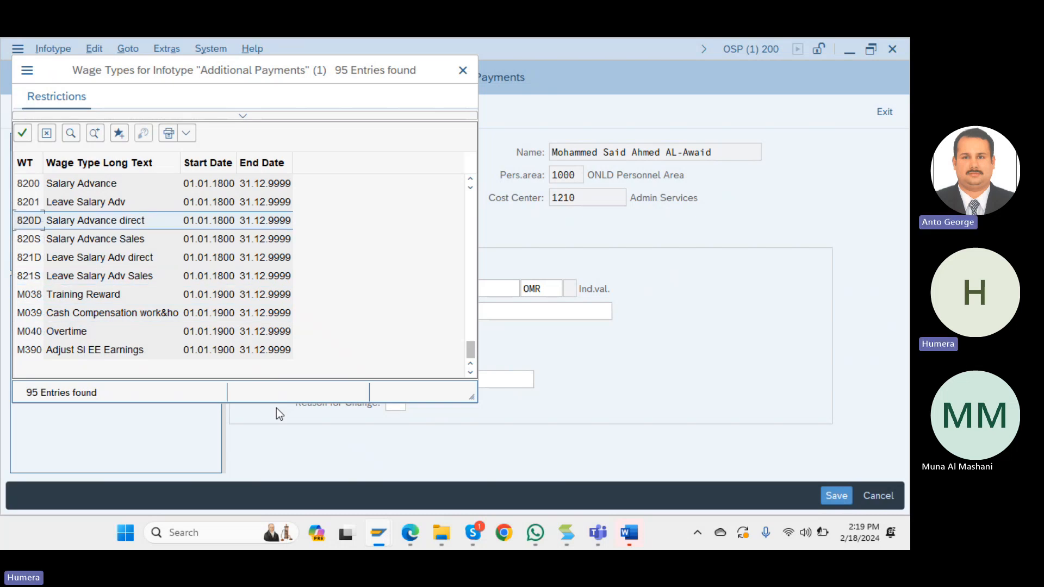
key(Up)
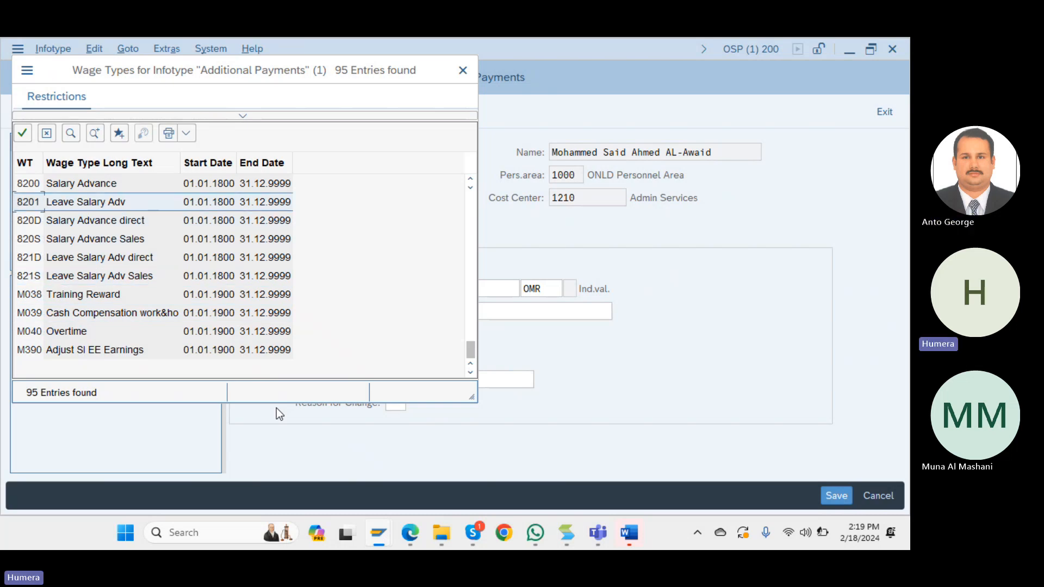
click(464, 70)
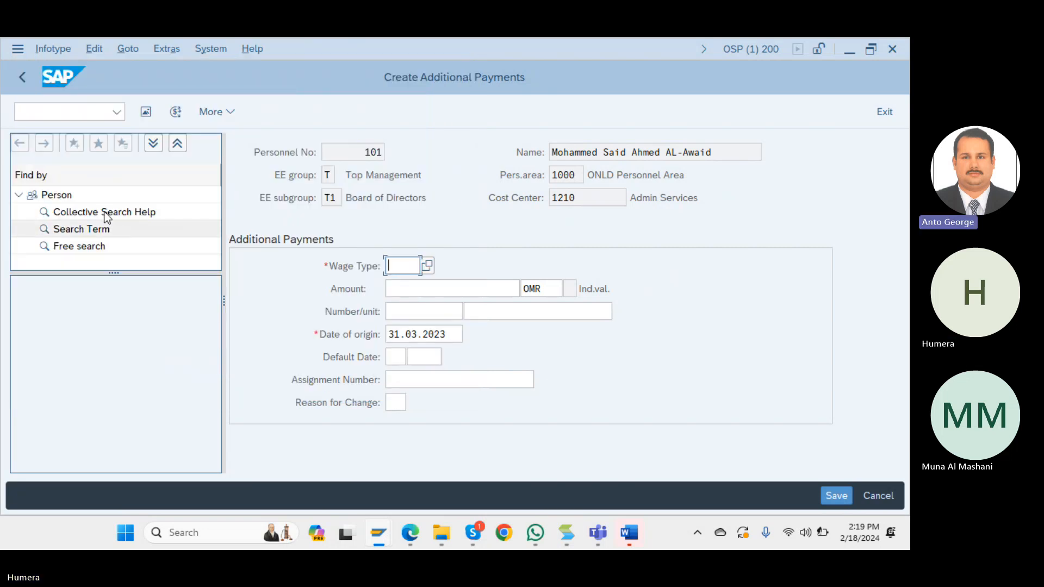
click(24, 76)
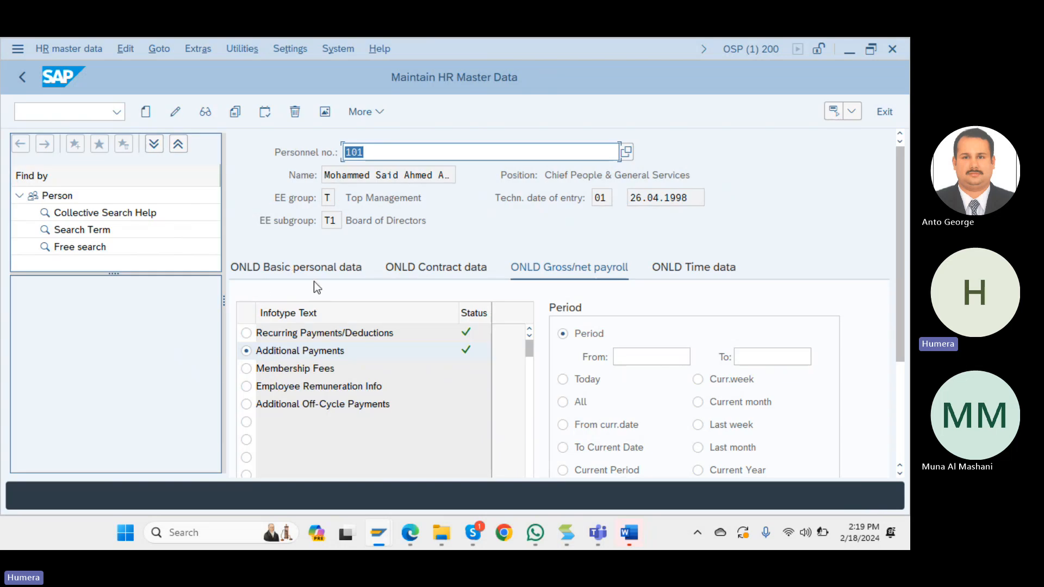
Review the infotypes under ONLD Basic personal data and ONLD Time data, including Absences.
click(332, 266)
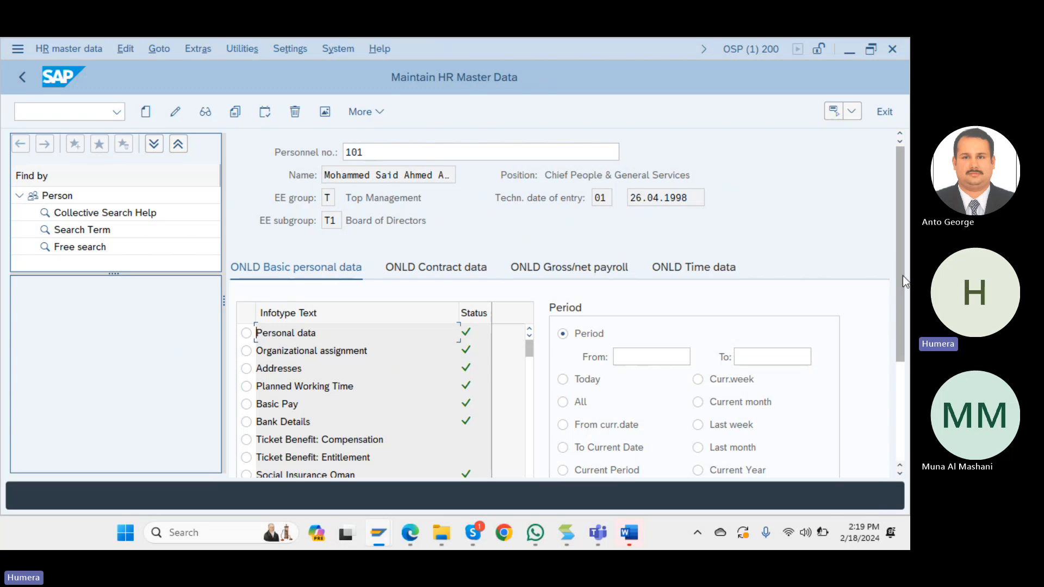
drag(903, 275, 909, 399)
scroll(840, 267, up, 5)
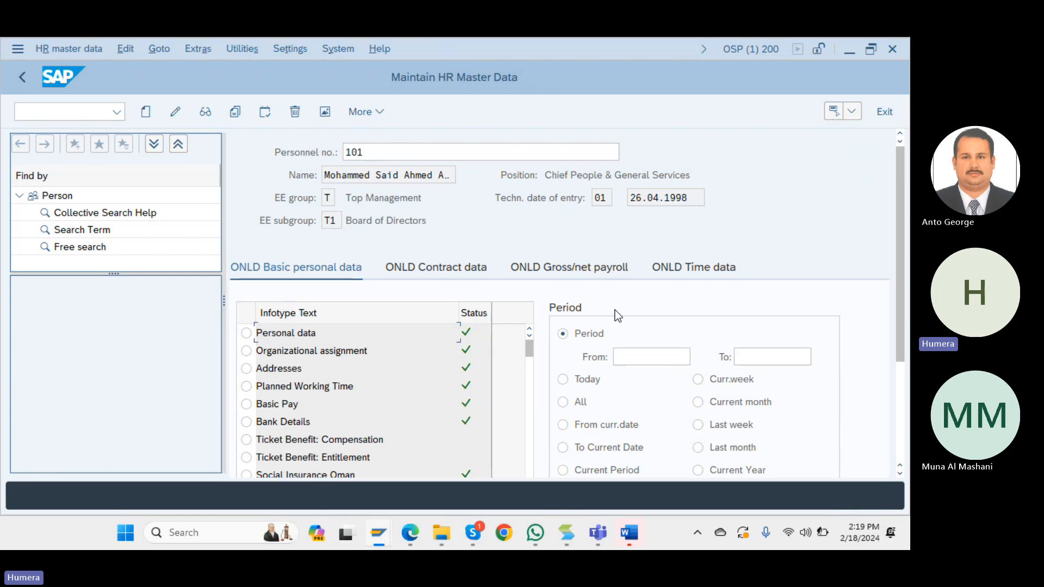
click(717, 268)
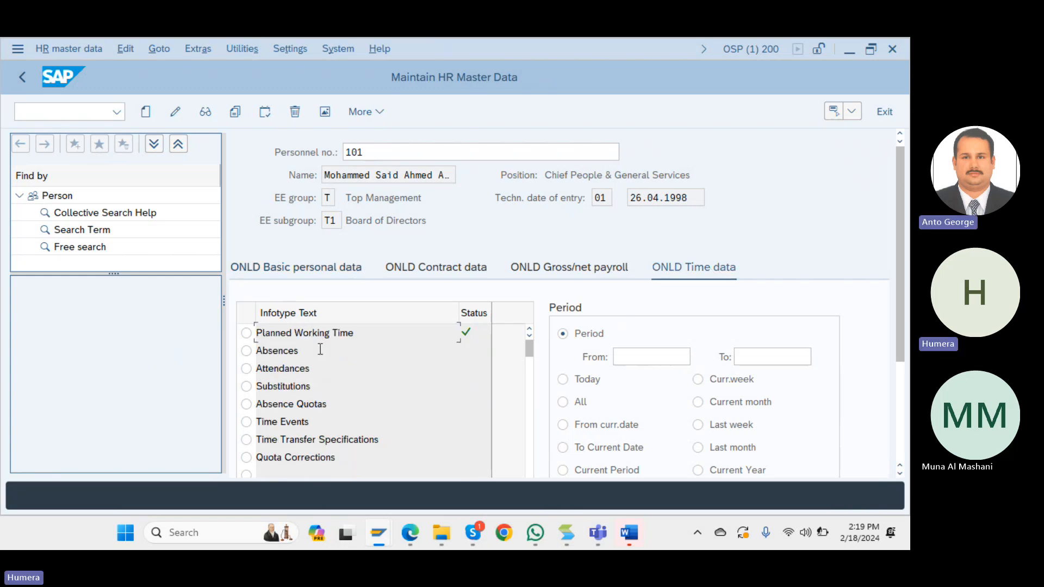
click(246, 350)
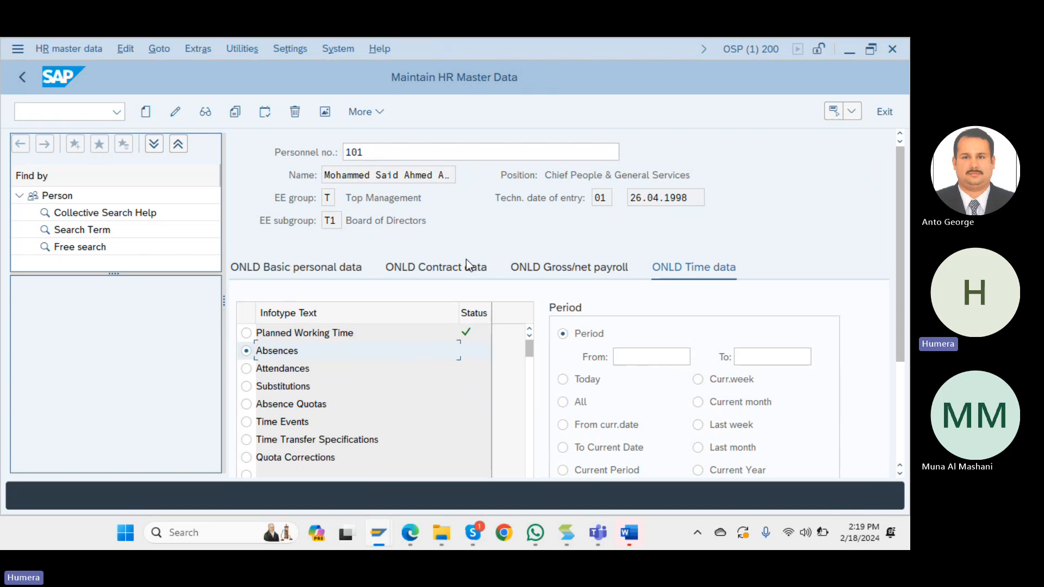
click(296, 268)
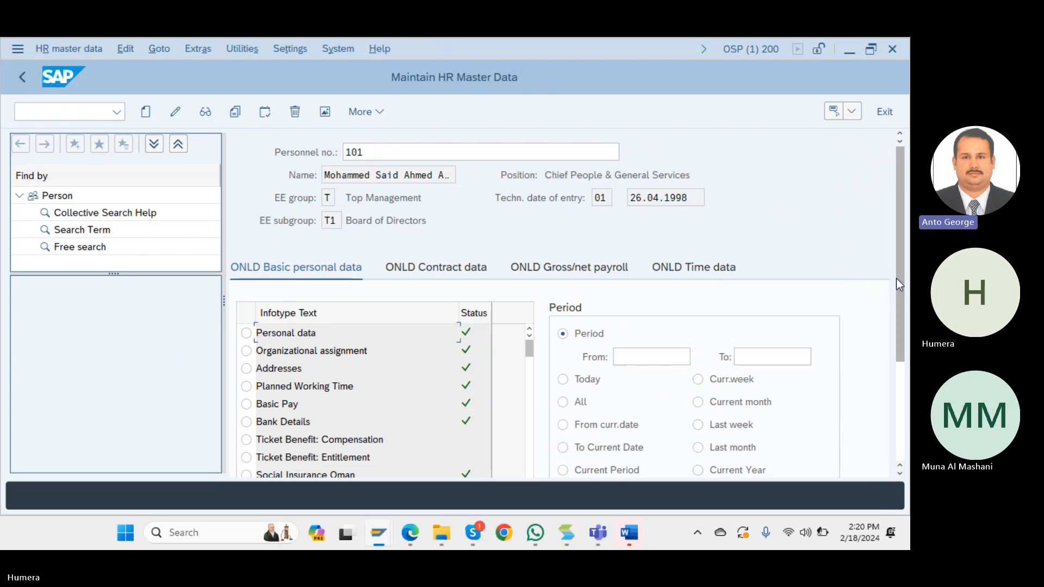
scroll(900, 277, down, 1)
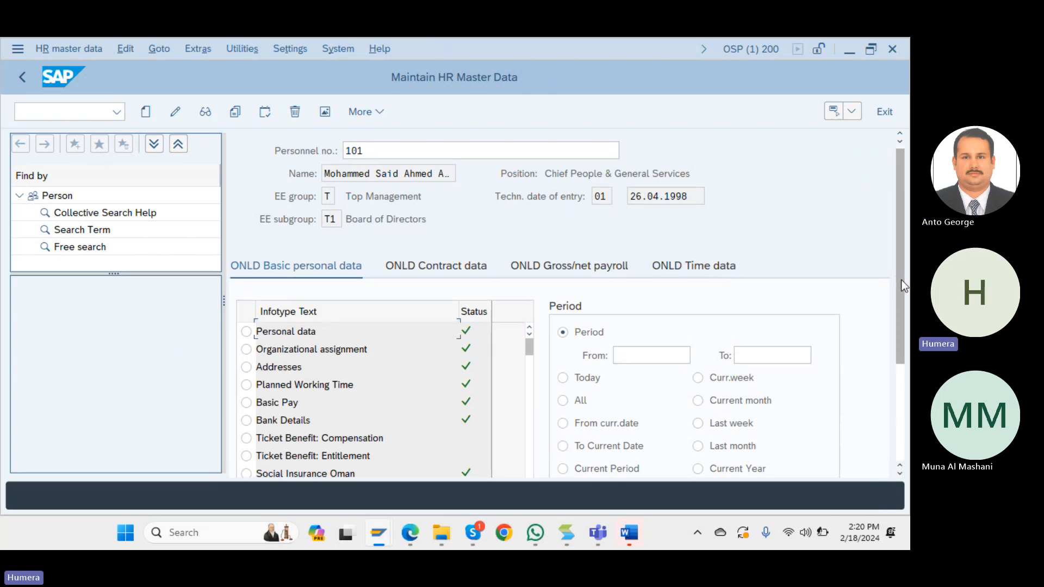
scroll(905, 278, up, 1)
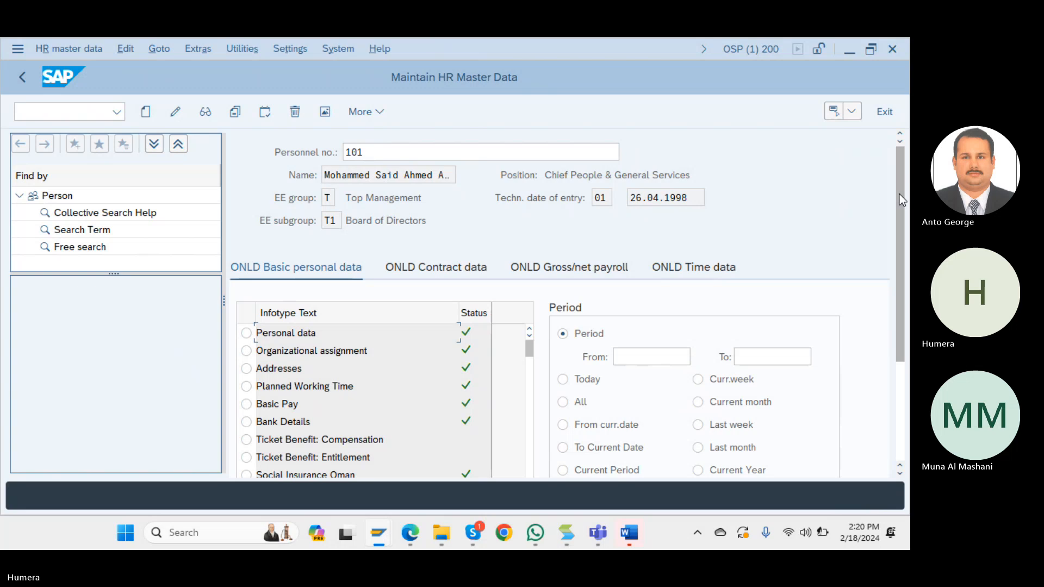
drag(901, 194, 896, 171)
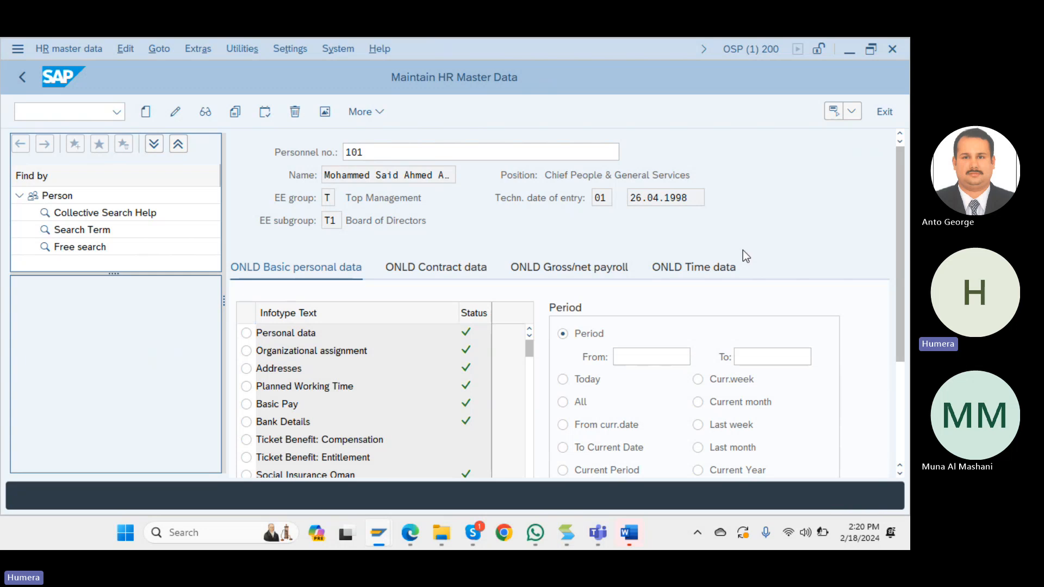
key(alt+Tab)
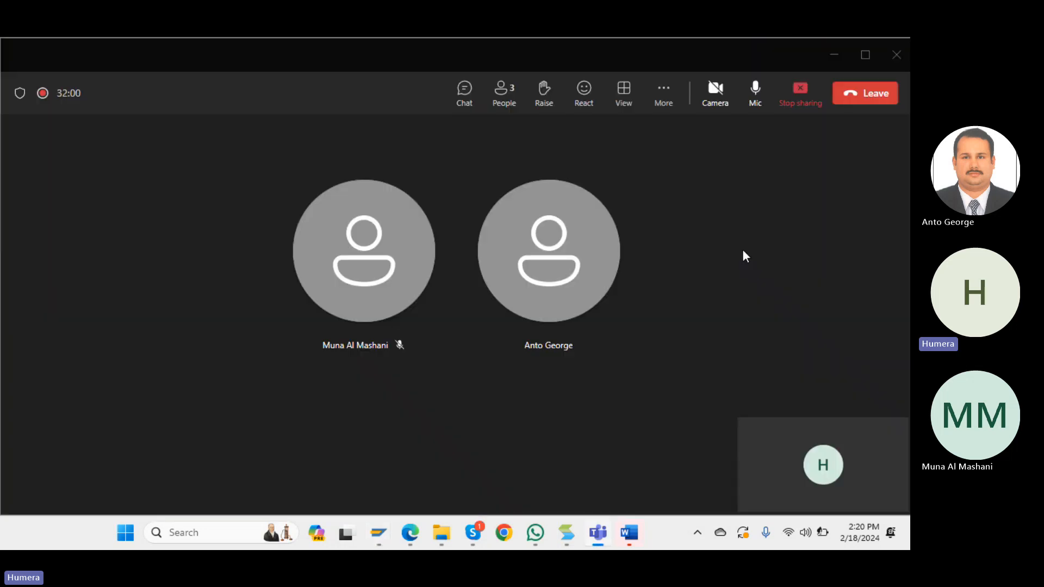
key(alt+Tab)
key(alt+Tab)
key(alt+Tab)
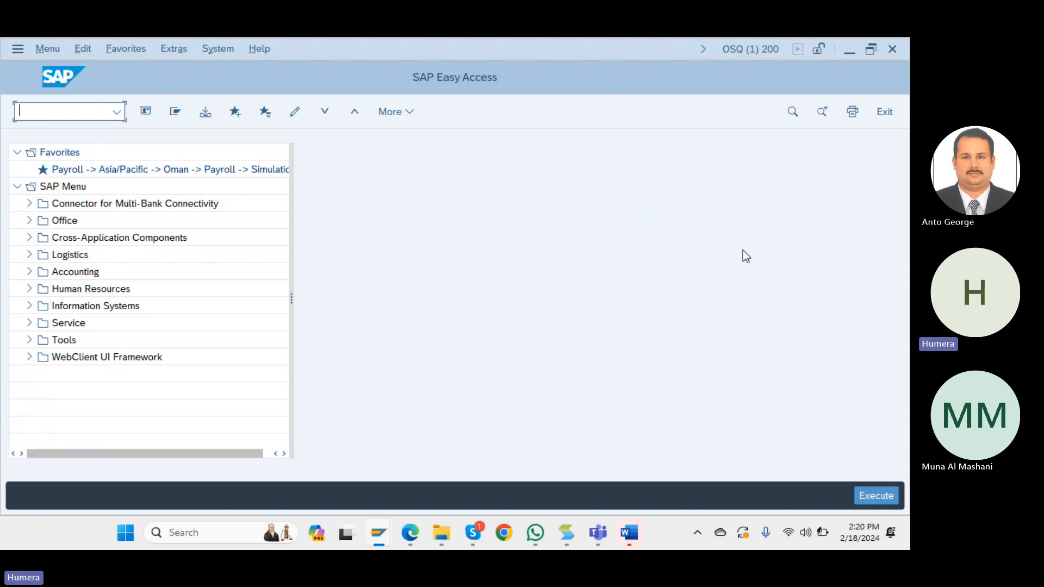
key(alt+Tab)
key(Tab)
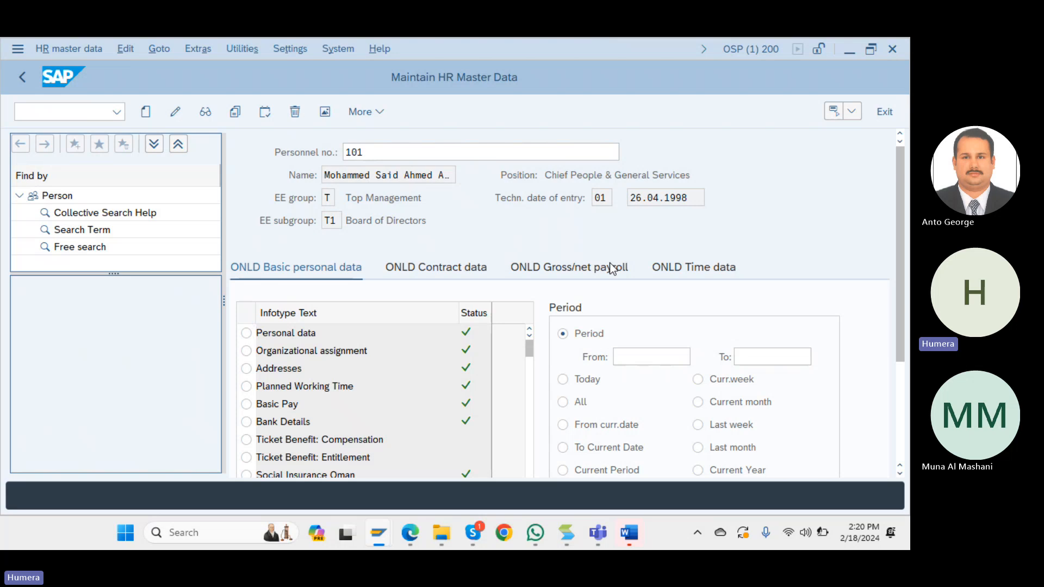
Leave HR master data, run transaction pa70 for Fast Entry and start creating Additional Payments records.
click(591, 275)
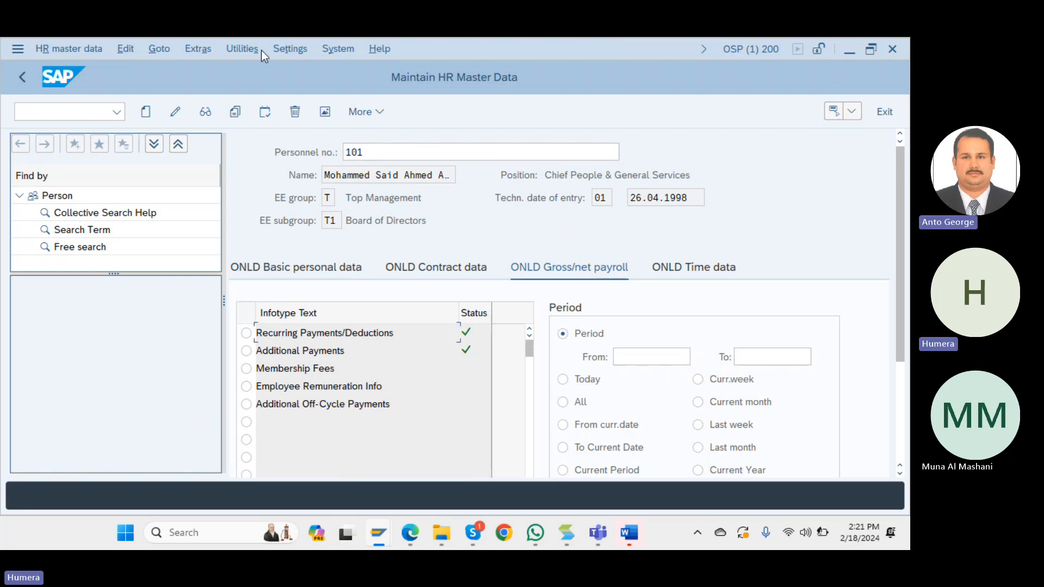
click(18, 76)
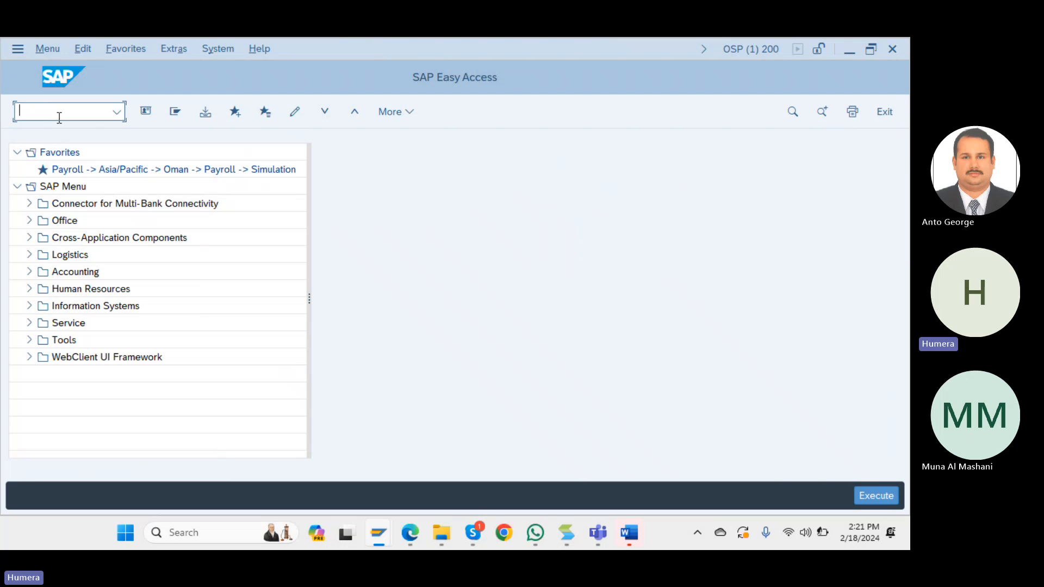
text(pa70)
key(Return)
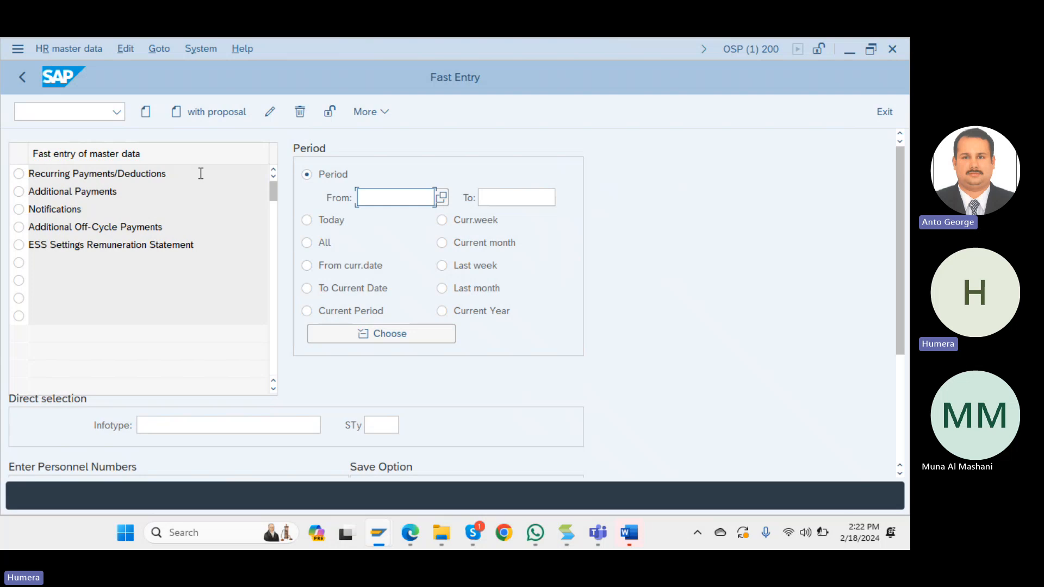
click(18, 192)
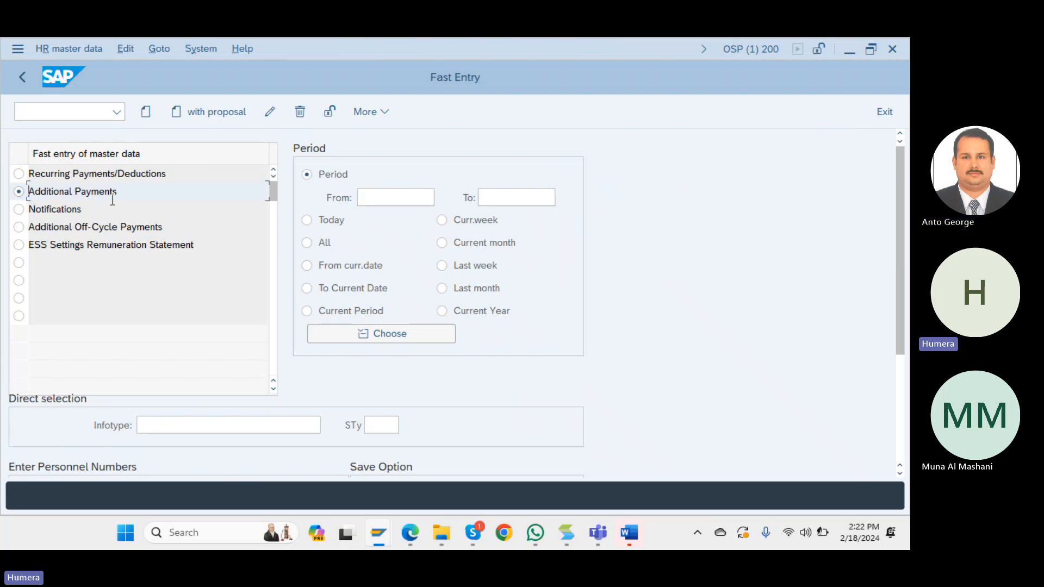
click(144, 112)
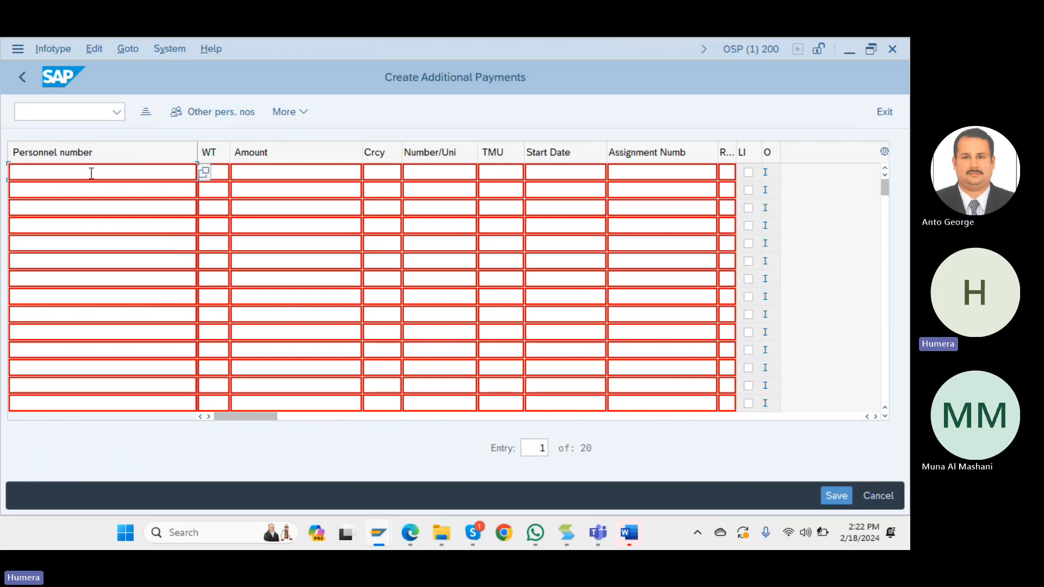
Enter the personnel numbers of four employees in the first four rows of the additional payments fast entry table.
text(101)
click(92, 190)
text(10)
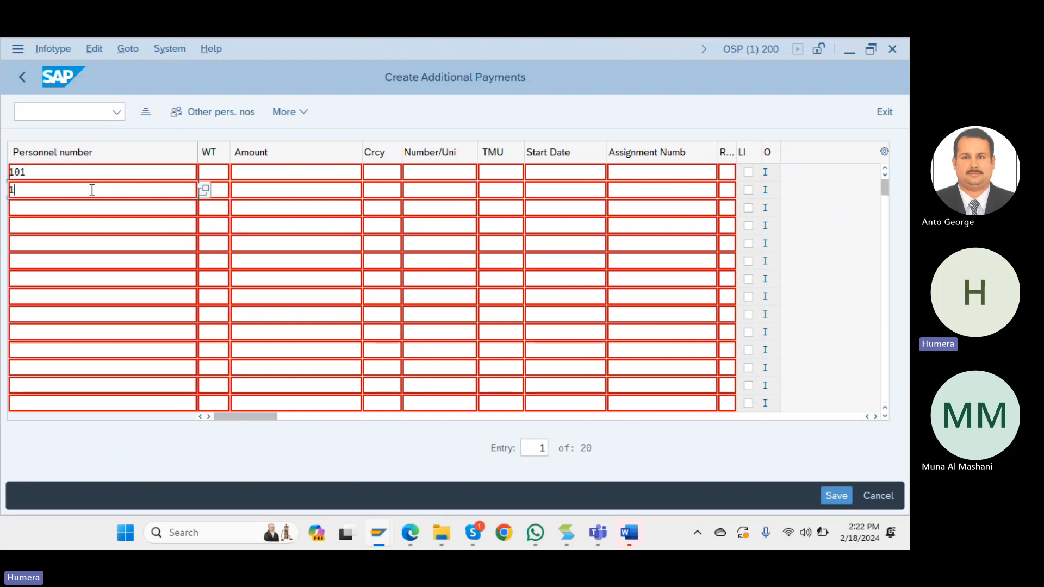
text(3)
click(84, 212)
text(190)
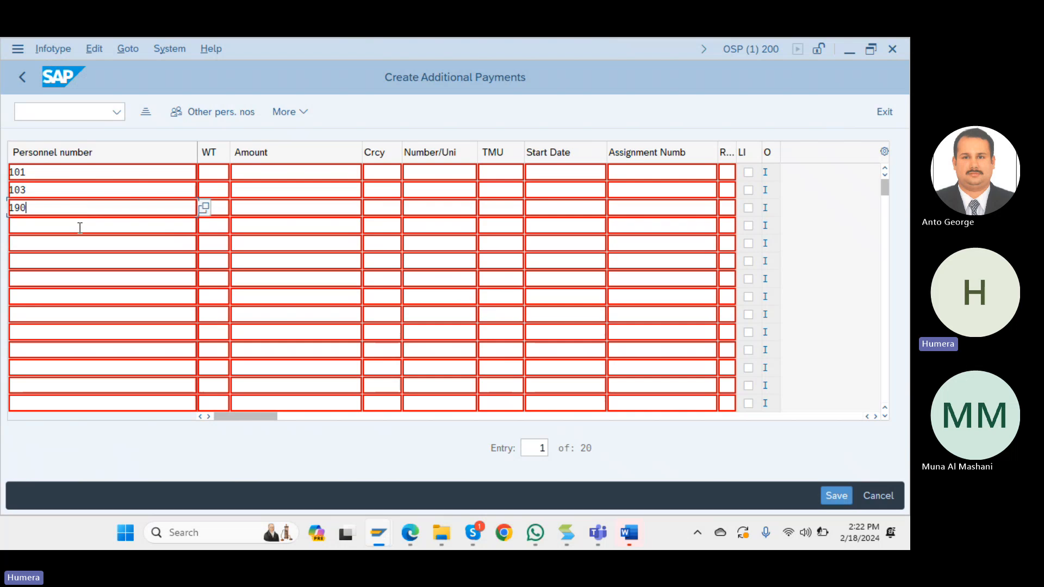
click(80, 229)
text(114)
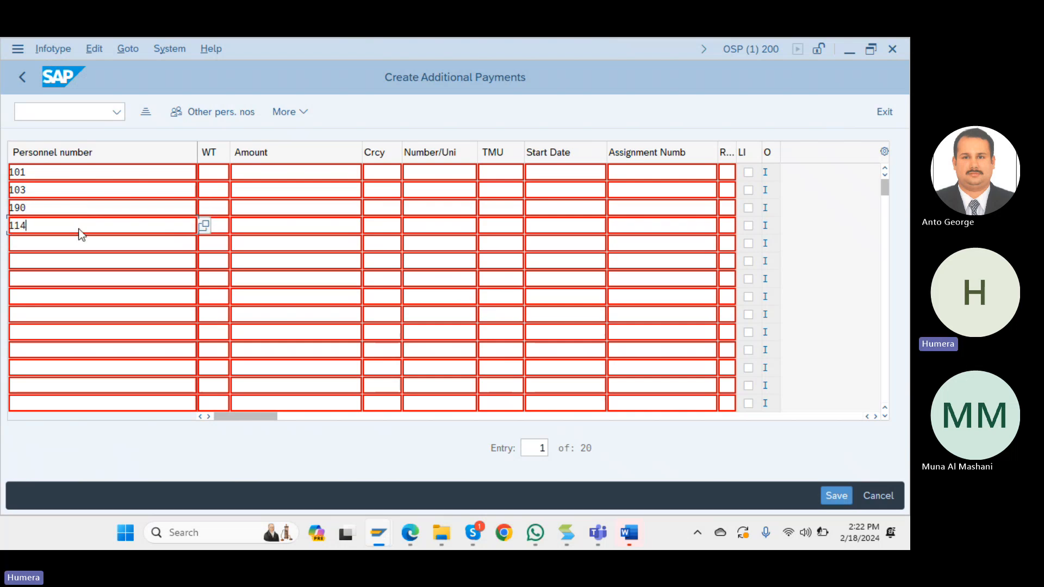
Discard the unsaved personnel numbers, return to Fast Entry and start creating Additional Payments records in an empty table.
key(Return)
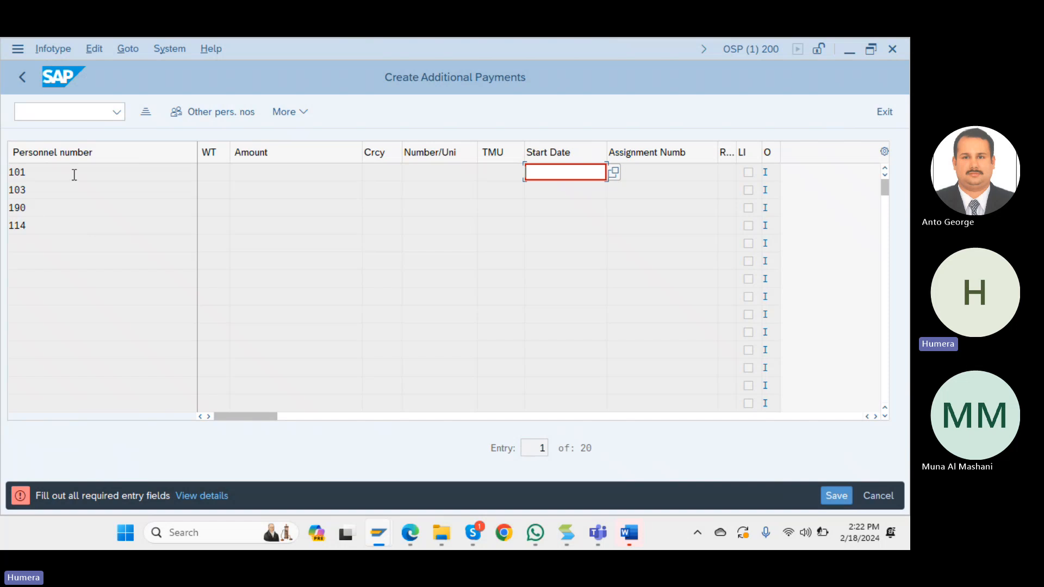
click(24, 80)
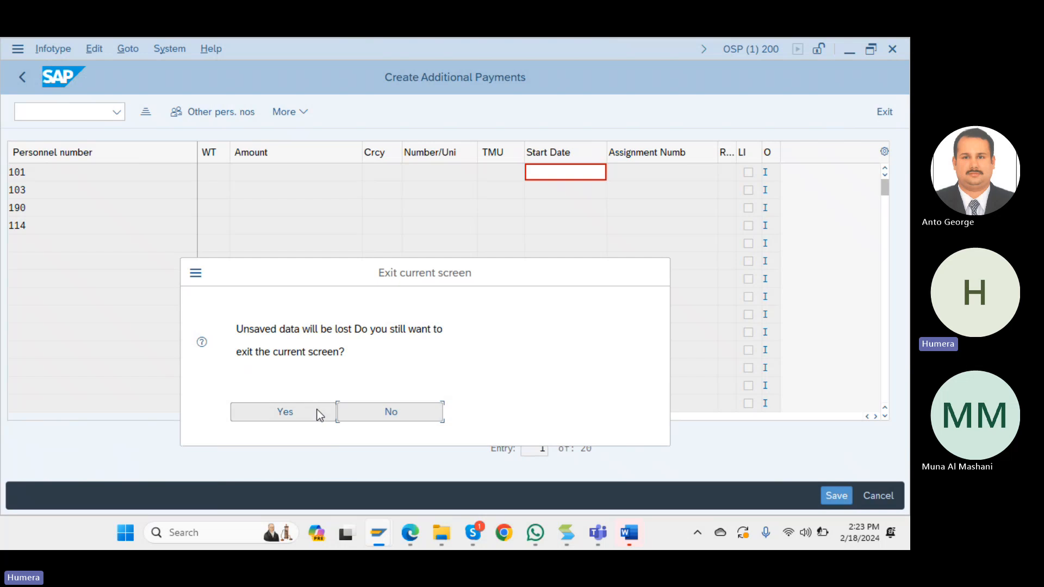
click(318, 410)
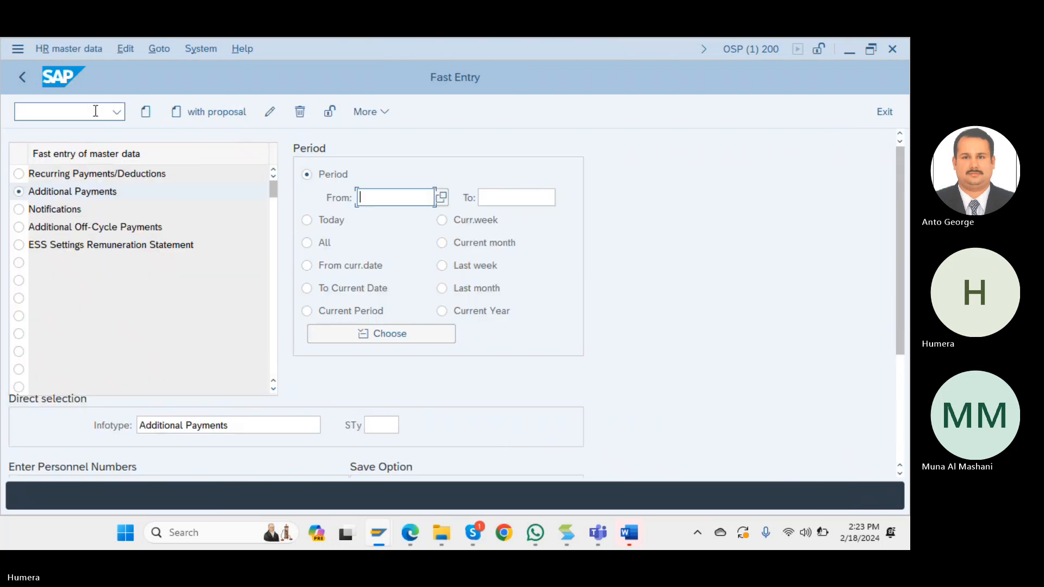
click(147, 115)
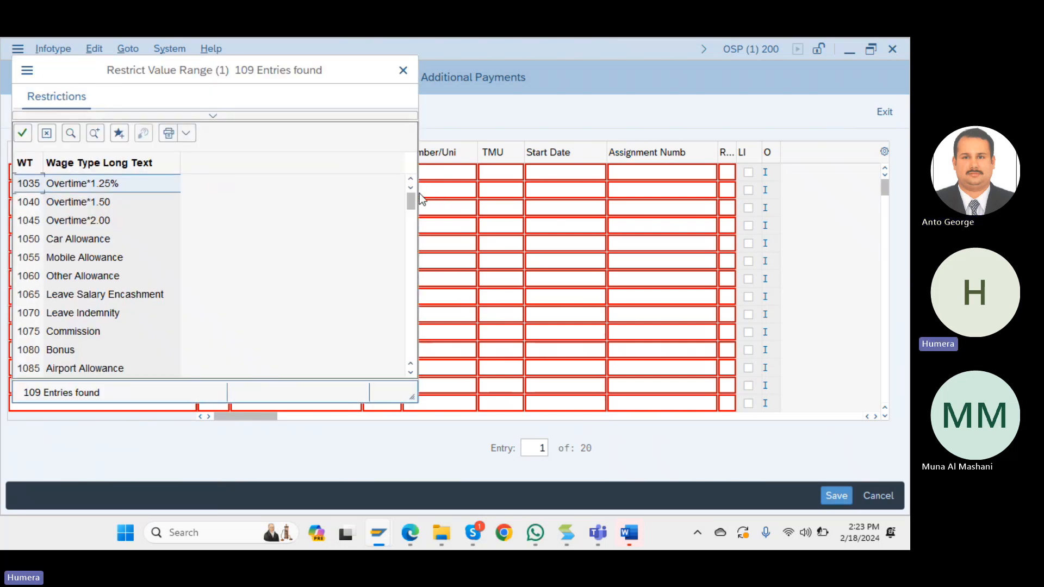
Browse the wage type list for additional payments from the overtime types to the deduction types, and close it.
drag(413, 198, 416, 258)
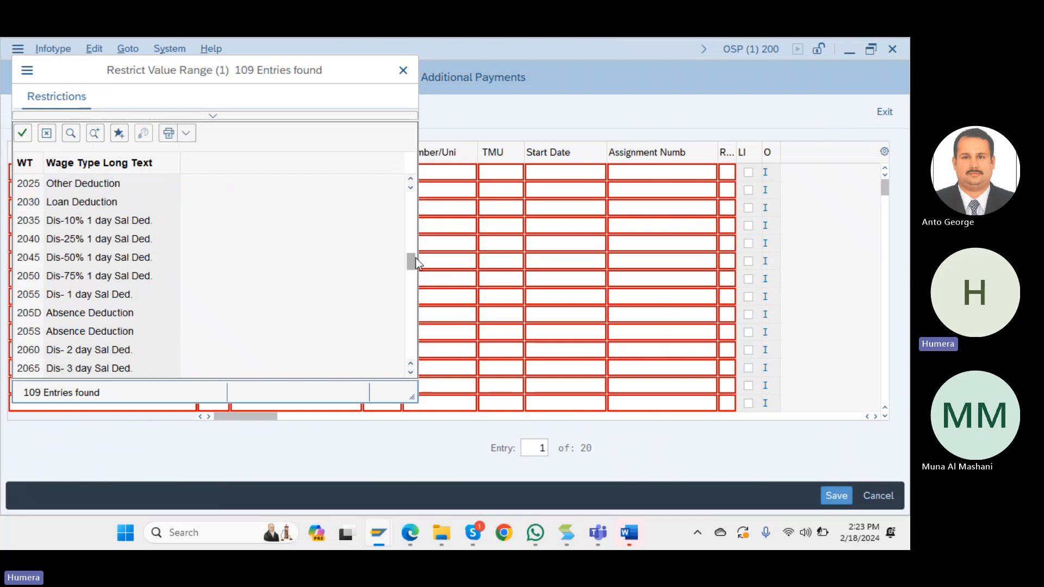
click(403, 71)
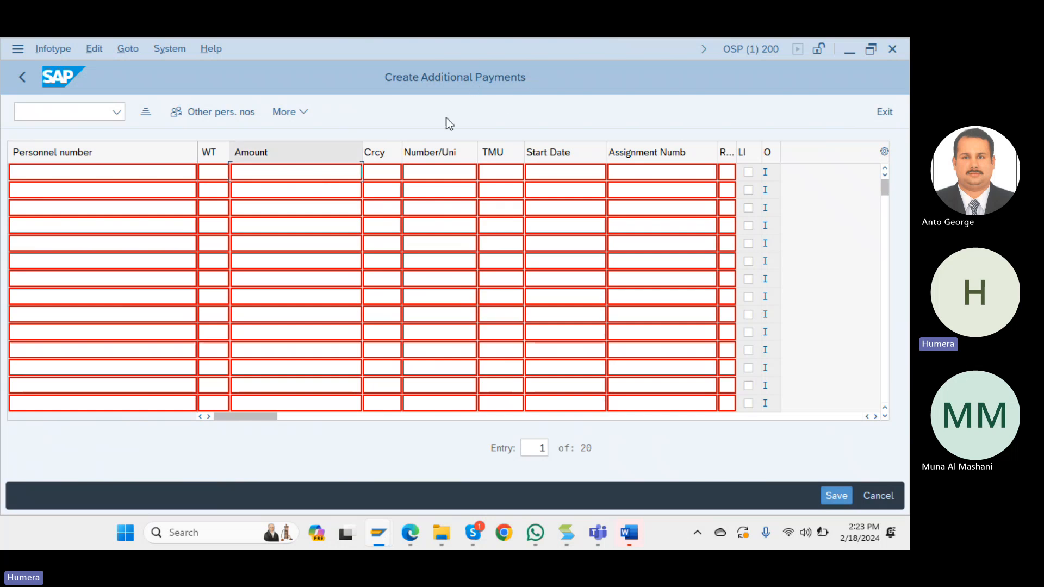
click(390, 173)
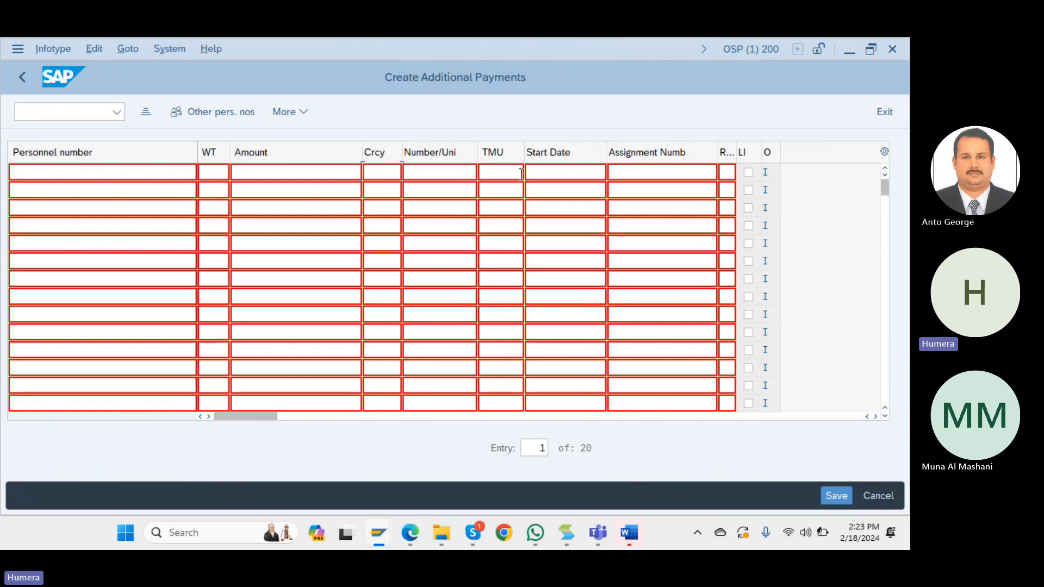
click(551, 173)
Enter the first employee's personnel number in the first row with wage type 8200 and amount 100.
click(170, 176)
text(101)
click(224, 175)
text(8)
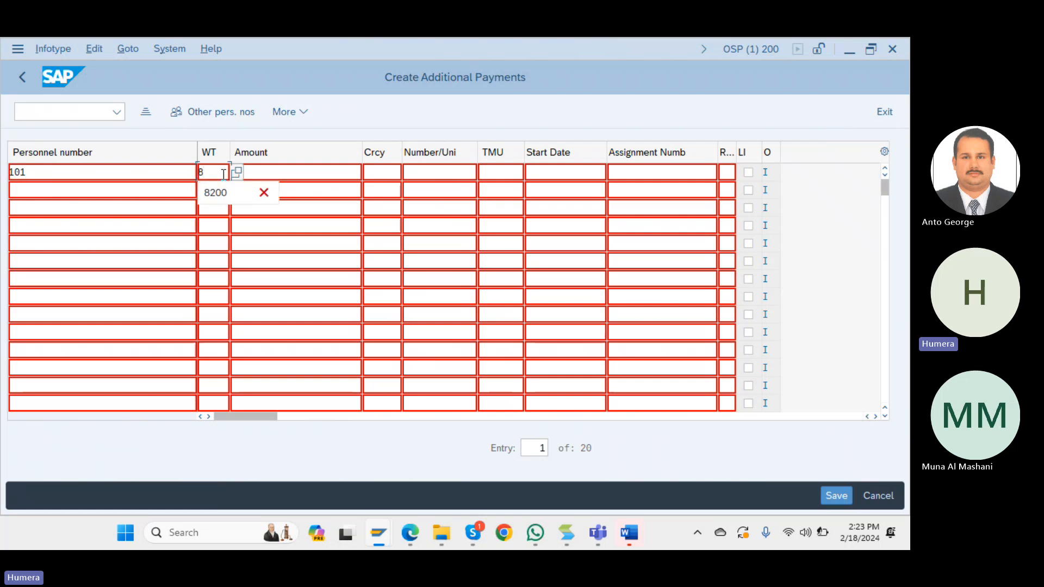
click(223, 191)
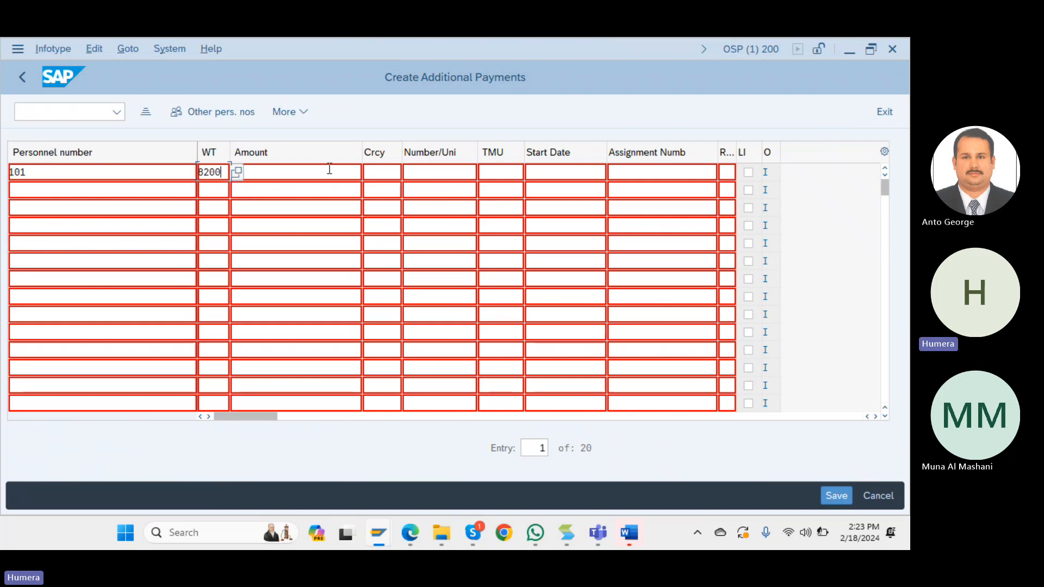
click(330, 171)
text(100)
Set the first row's start date to 18.02.2024 and validate the entry.
click(557, 173)
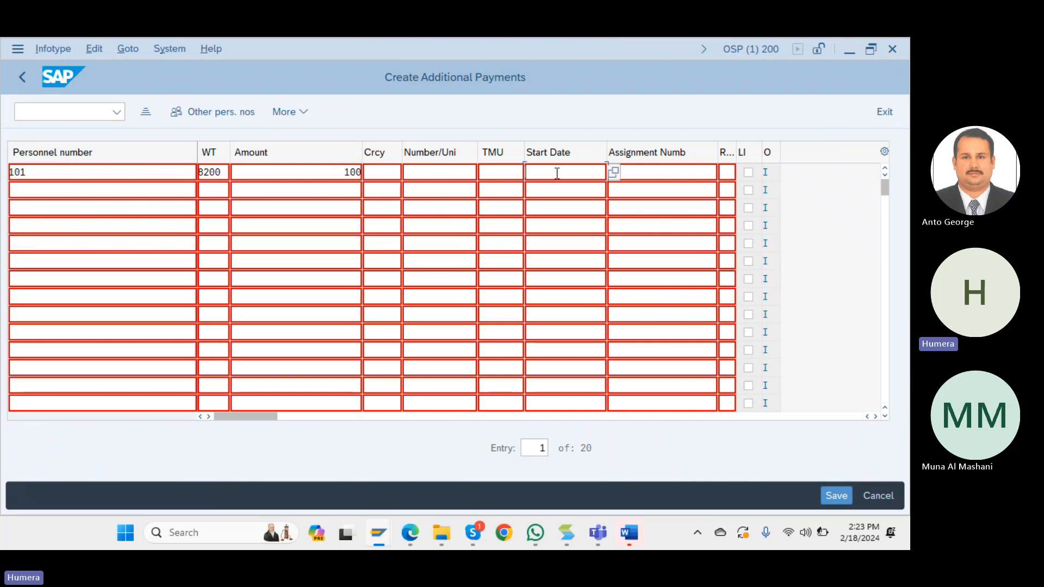
text(01.0)
key(BackSpace)
key(BackSpace)
key(BackSpace)
key(BackSpace)
key(BackSpace)
text(18.0)
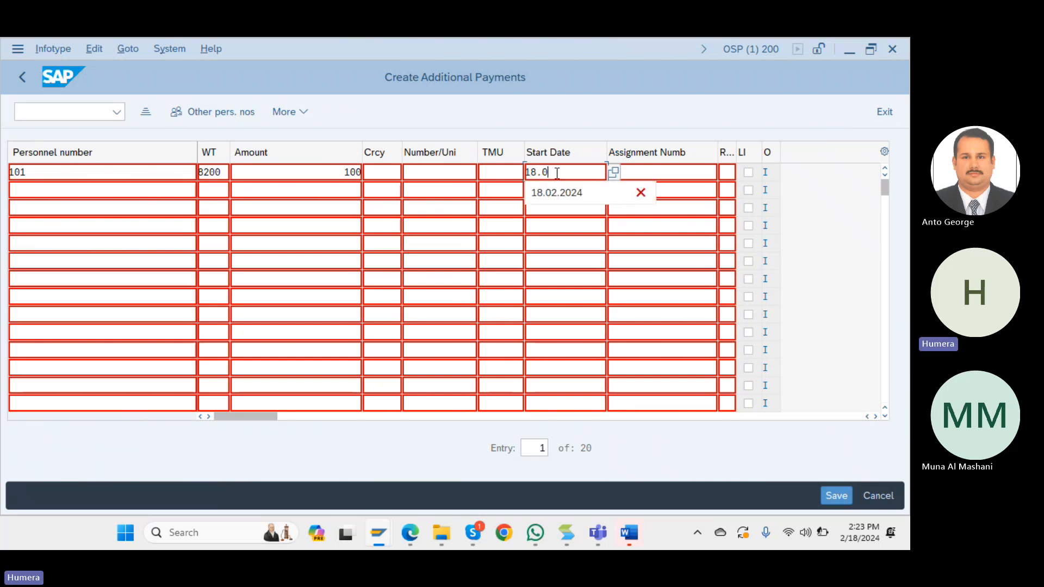
text(2.2024)
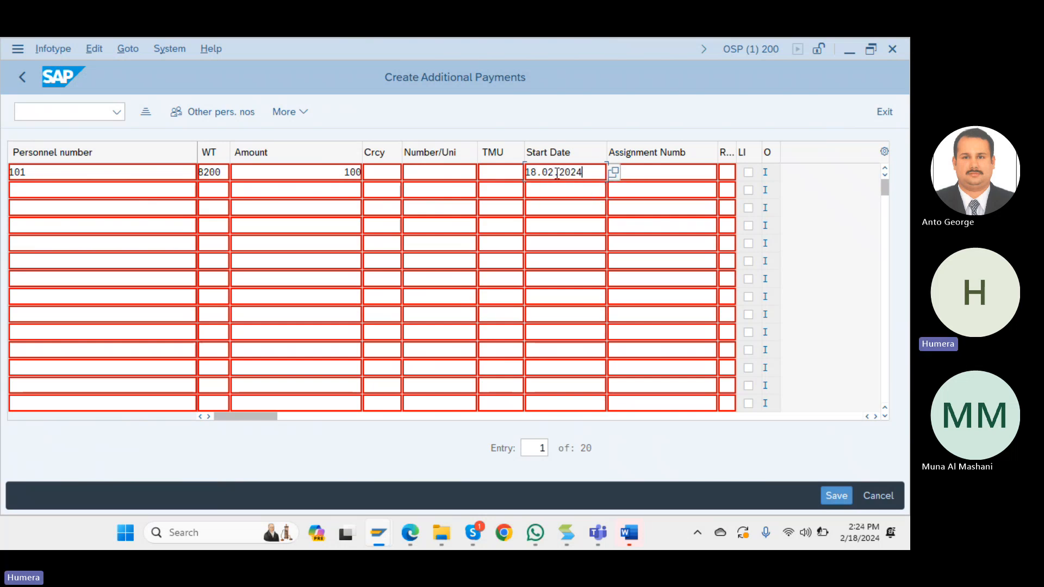
key(Return)
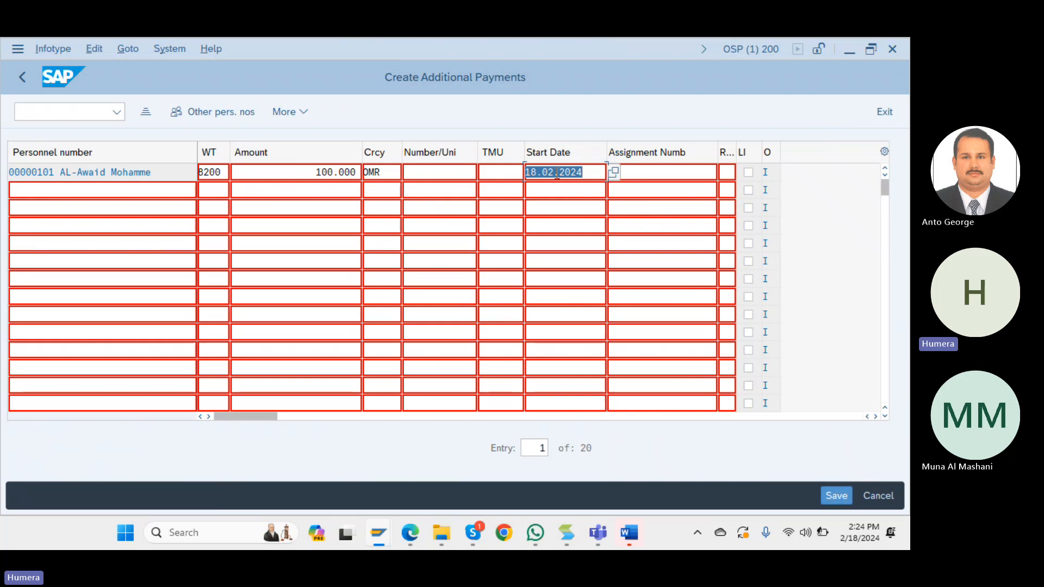
Enter the second employee's personnel number in the second row.
click(153, 173)
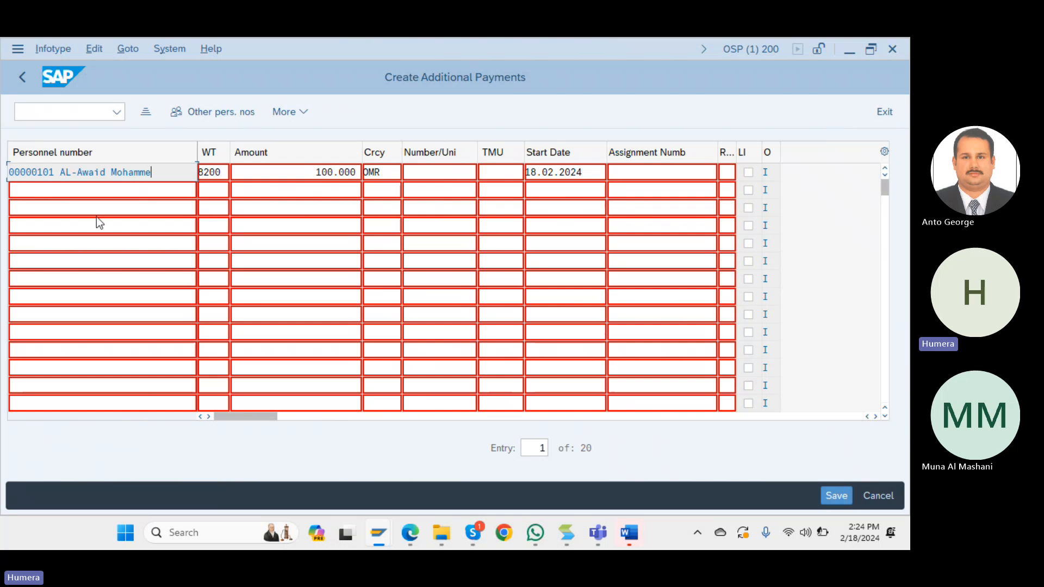
click(127, 190)
text(103)
drag(199, 170, 556, 172)
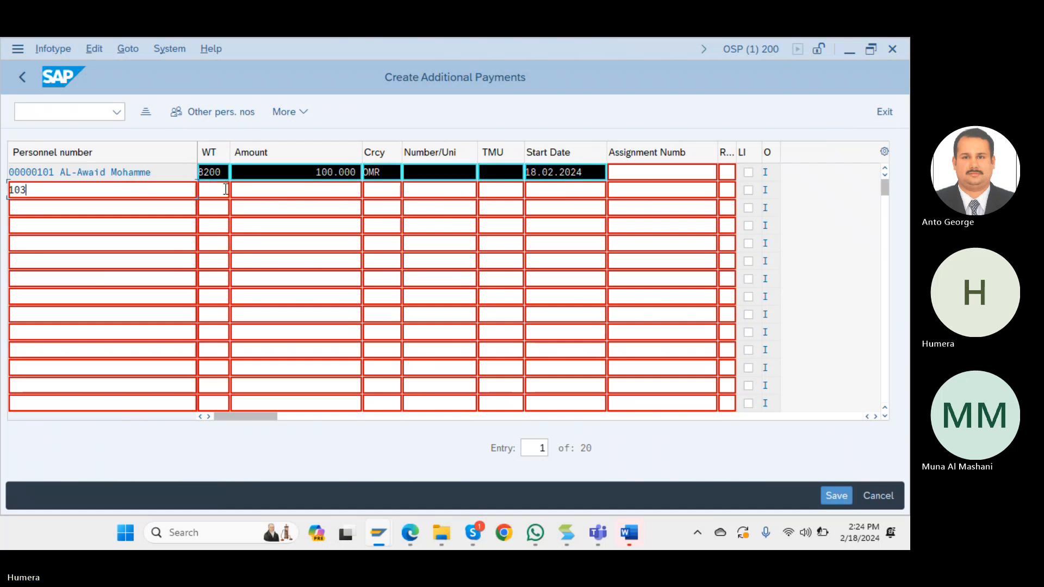
click(226, 190)
text(sak@)
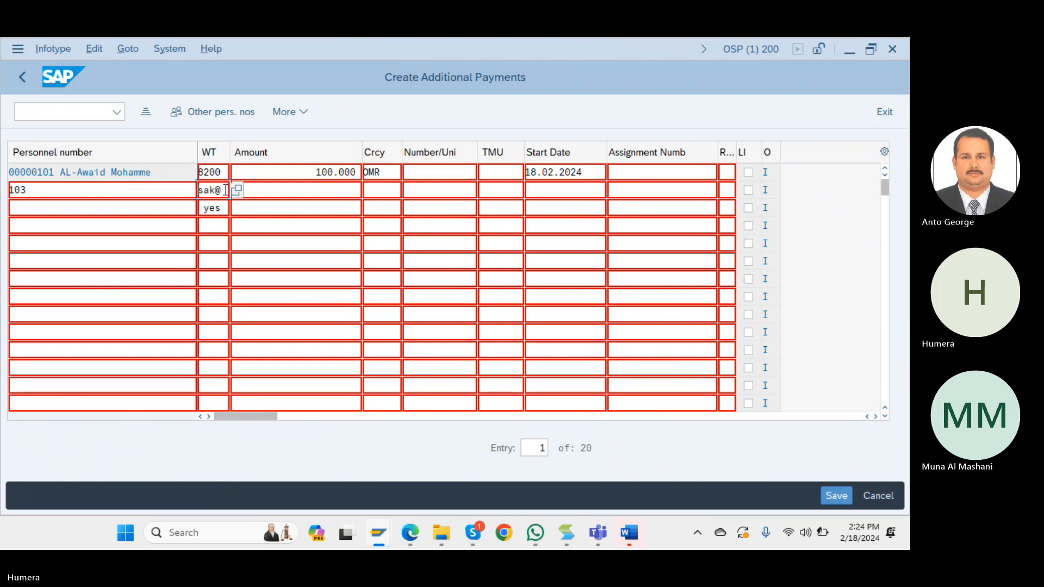
click(222, 207)
key(BackSpace)
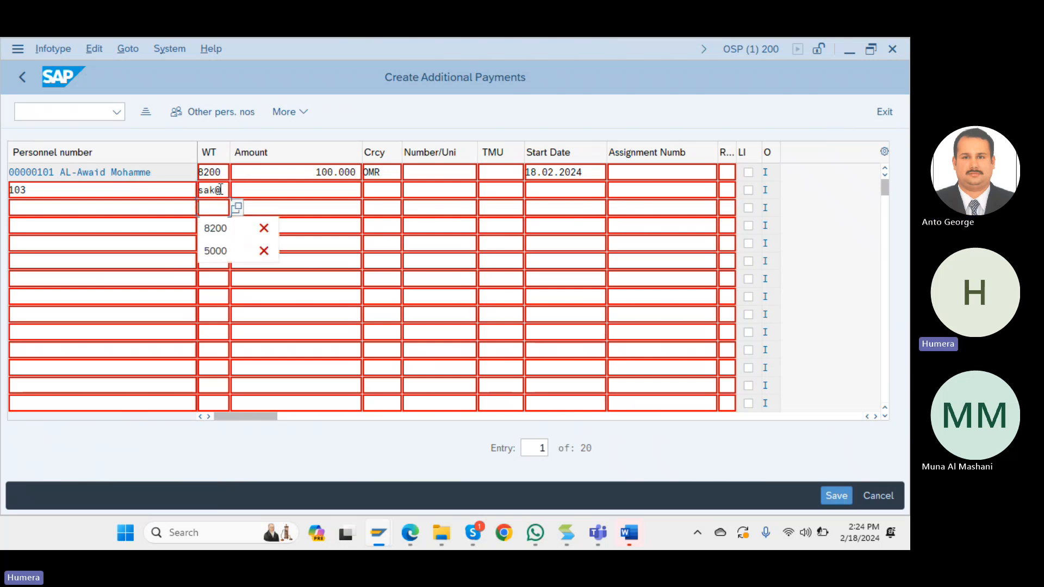
click(221, 190)
key(BackSpace)
key(BackSpace)
key(BackSpace)
key(BackSpace)
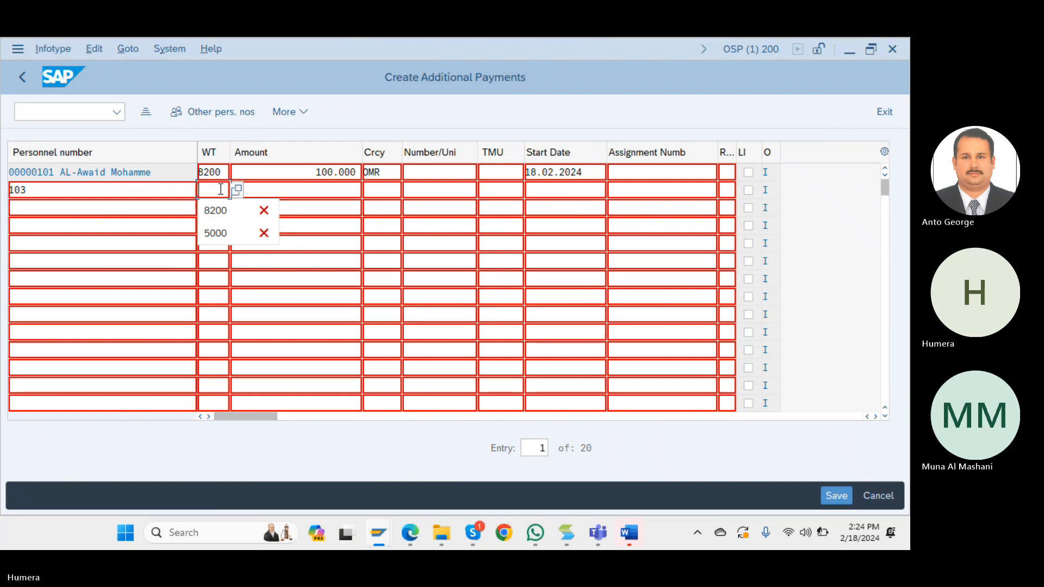
Copy the first row's values from wage type through start date into the second to fifth rows.
click(199, 173)
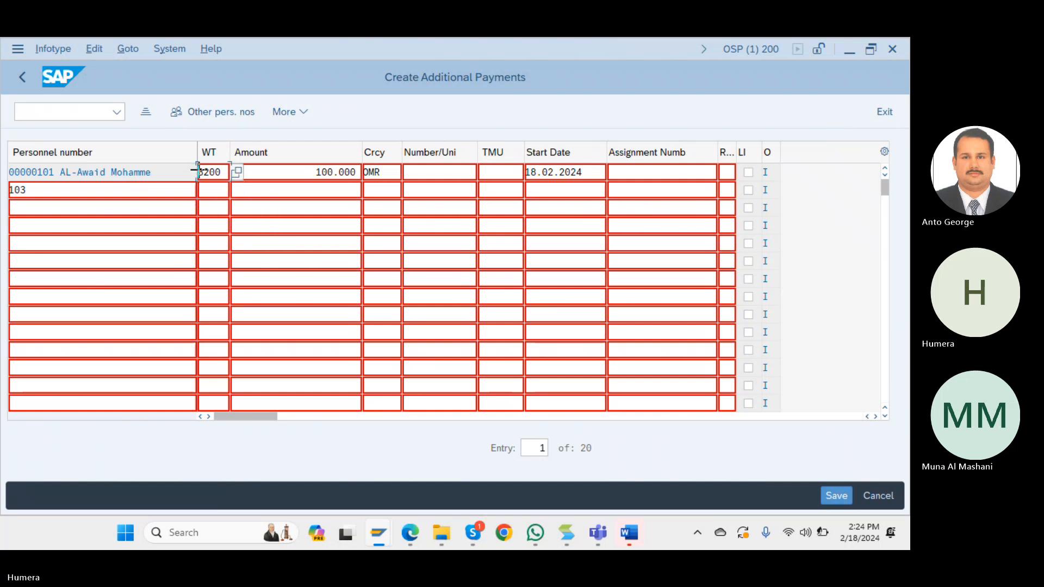
drag(196, 169, 558, 174)
key(ctrl+c)
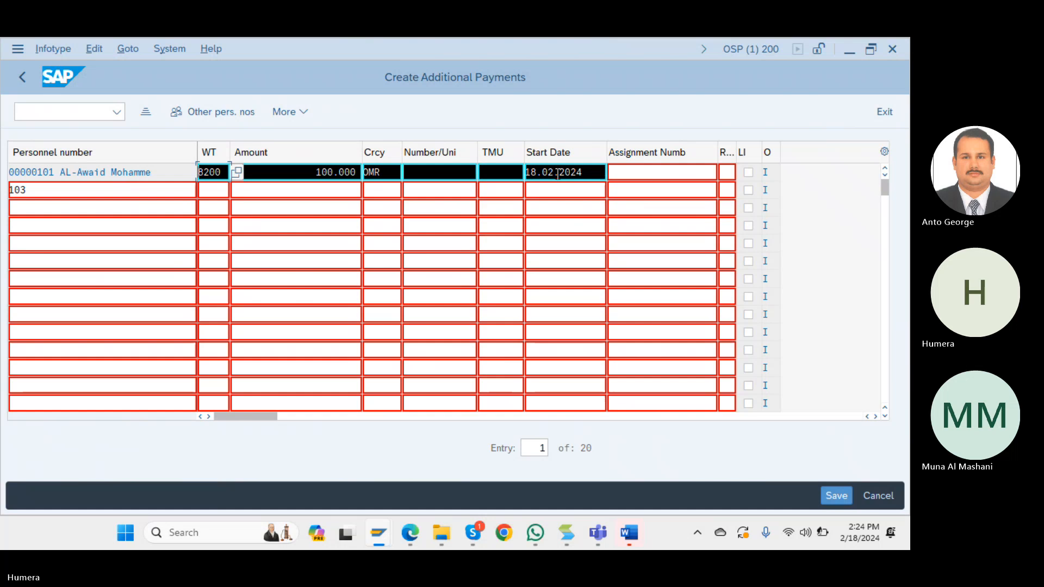
click(218, 191)
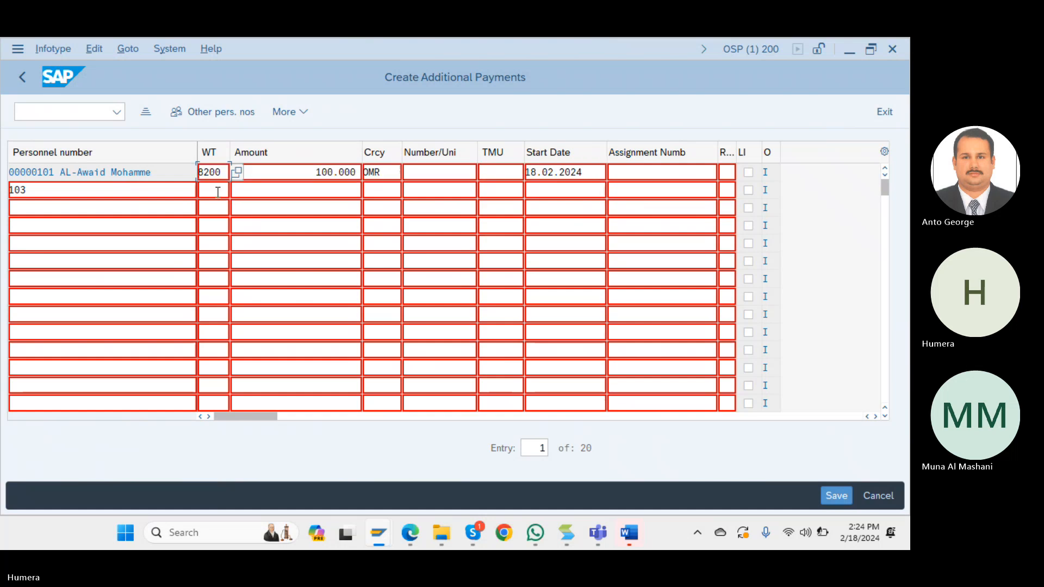
key(ctrl+v)
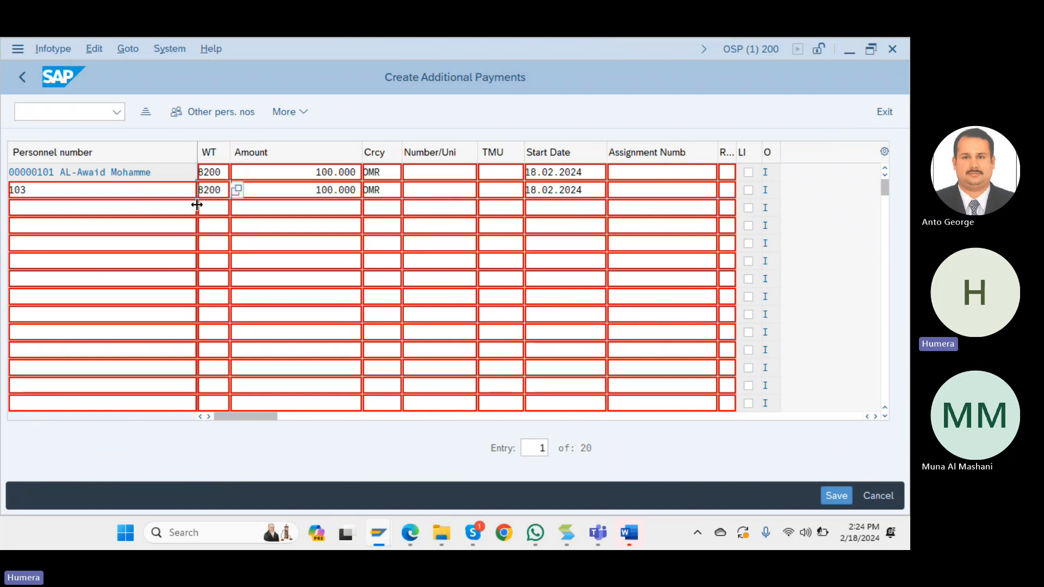
click(204, 206)
key(ctrl+v)
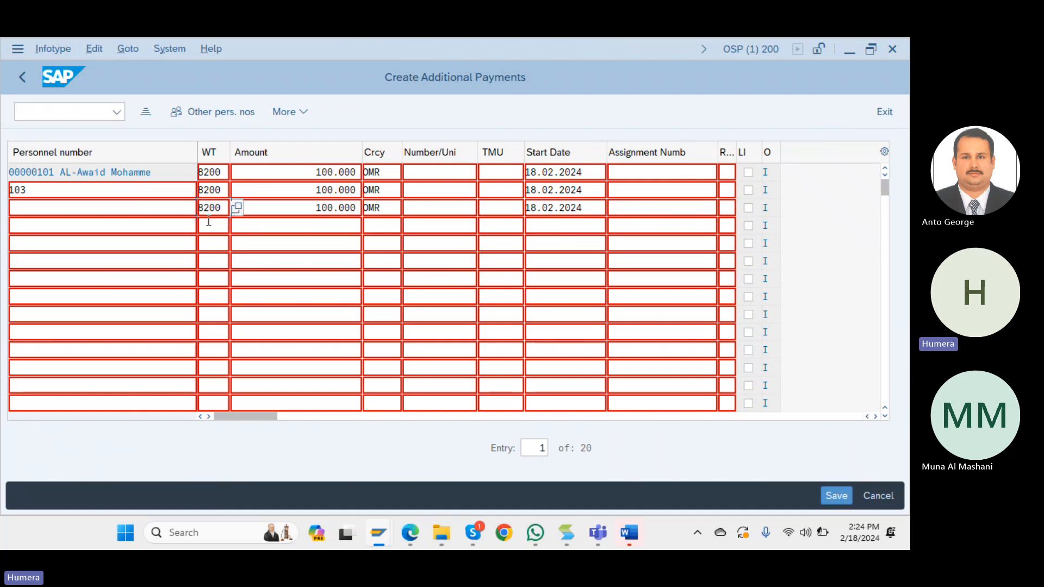
click(216, 227)
text(8200)
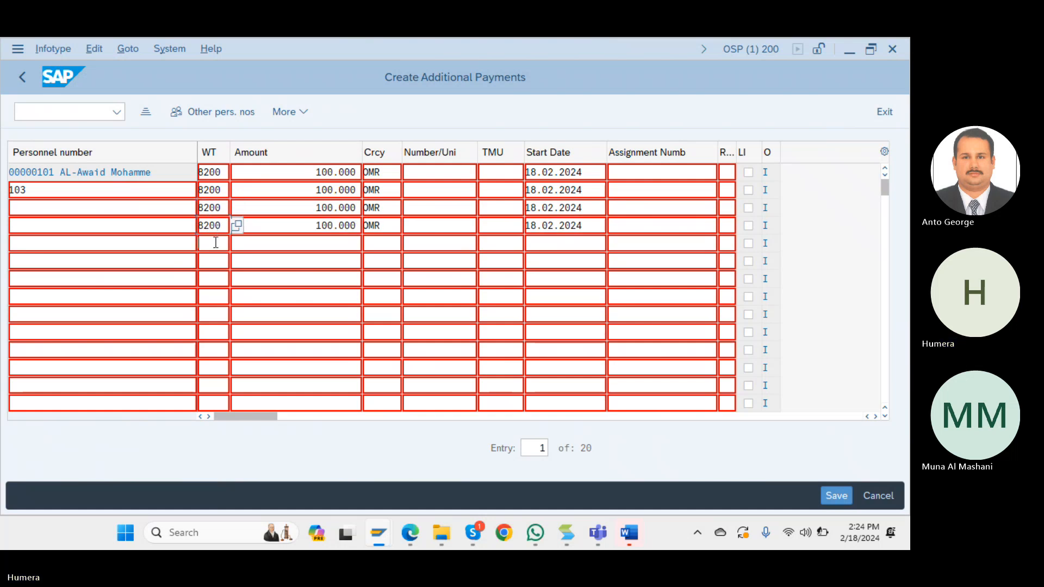
click(217, 239)
key(ctrl+v)
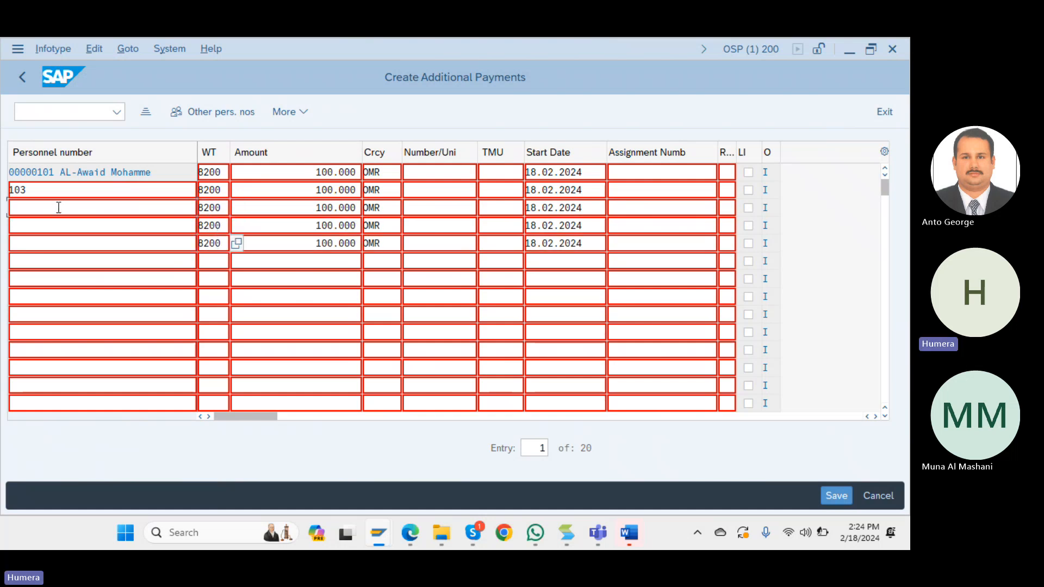
Enter the personnel numbers of three more employees in the third to fifth rows and validate the entries.
click(59, 207)
text(190)
click(54, 223)
text(179)
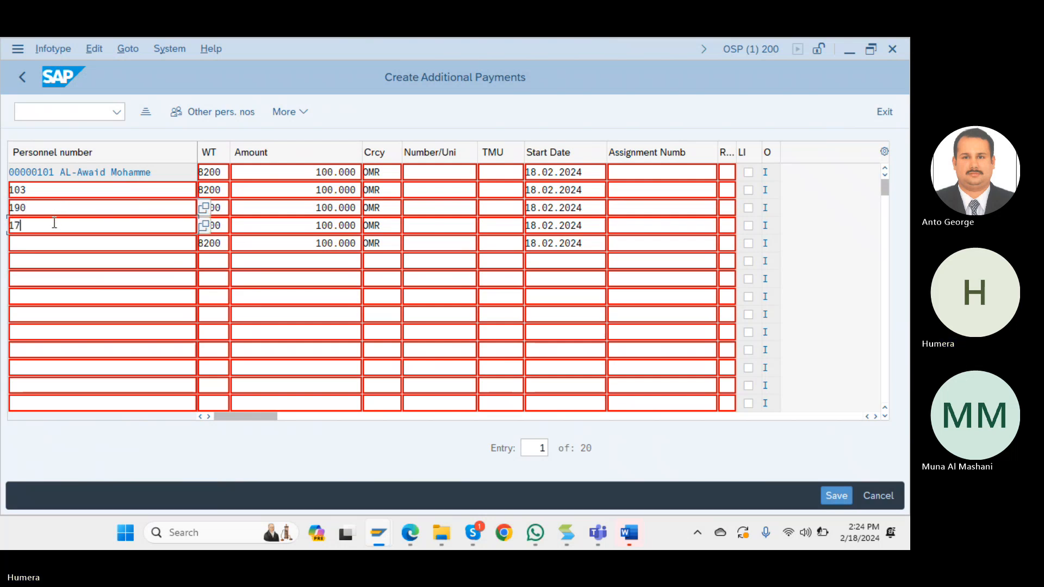
click(46, 242)
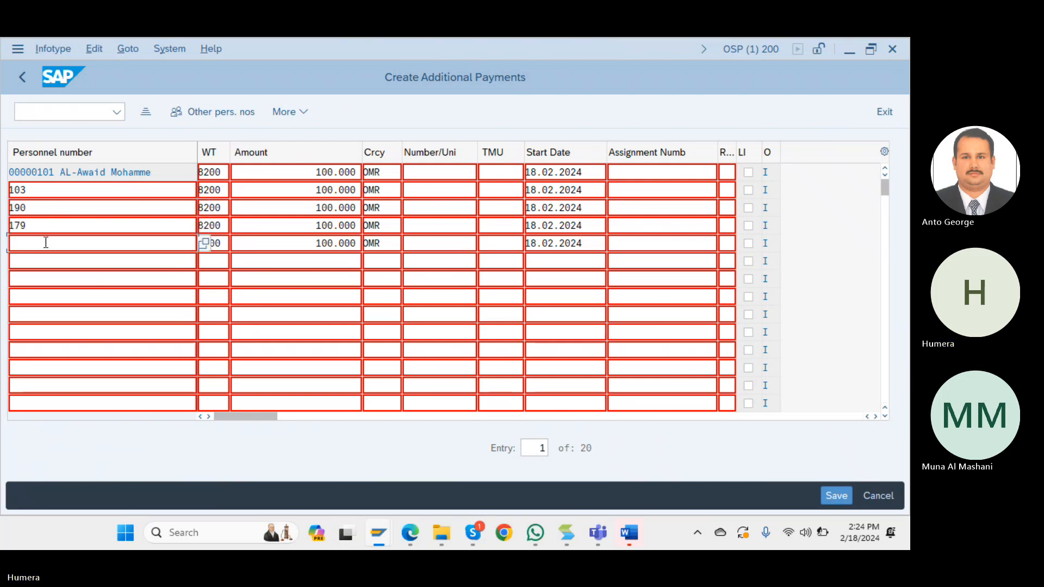
text(29)
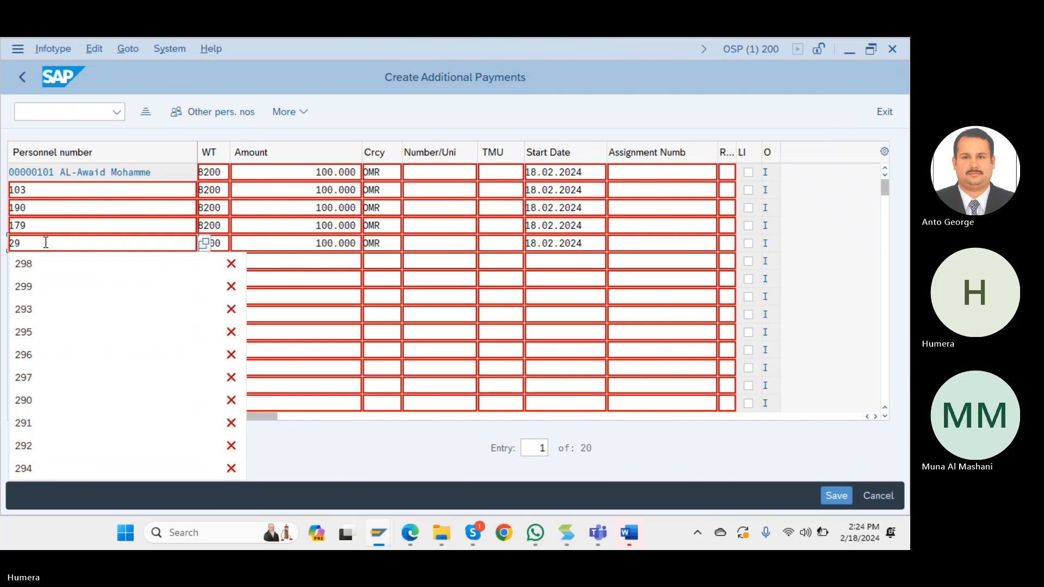
text(6)
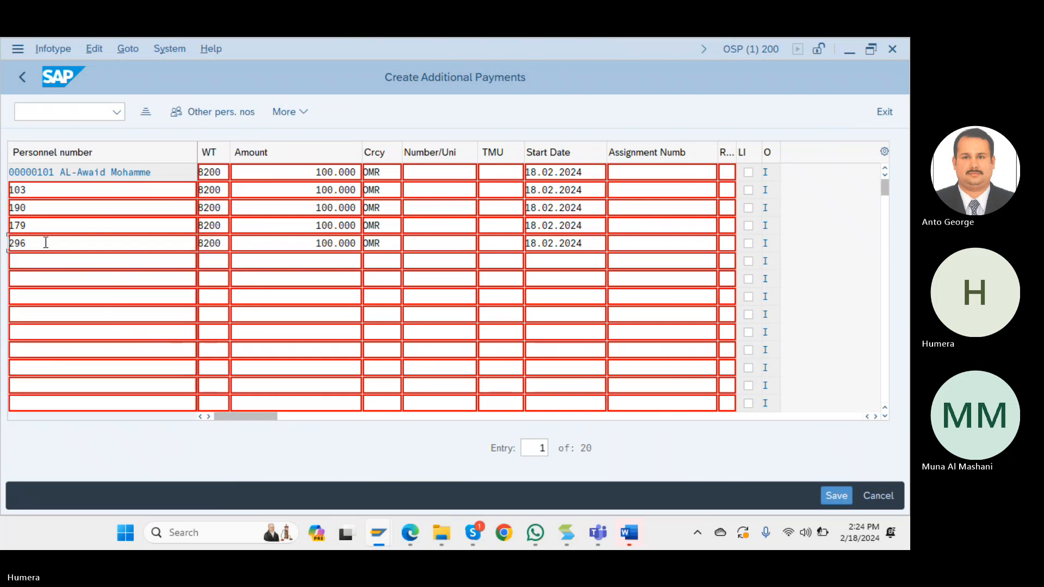
key(Return)
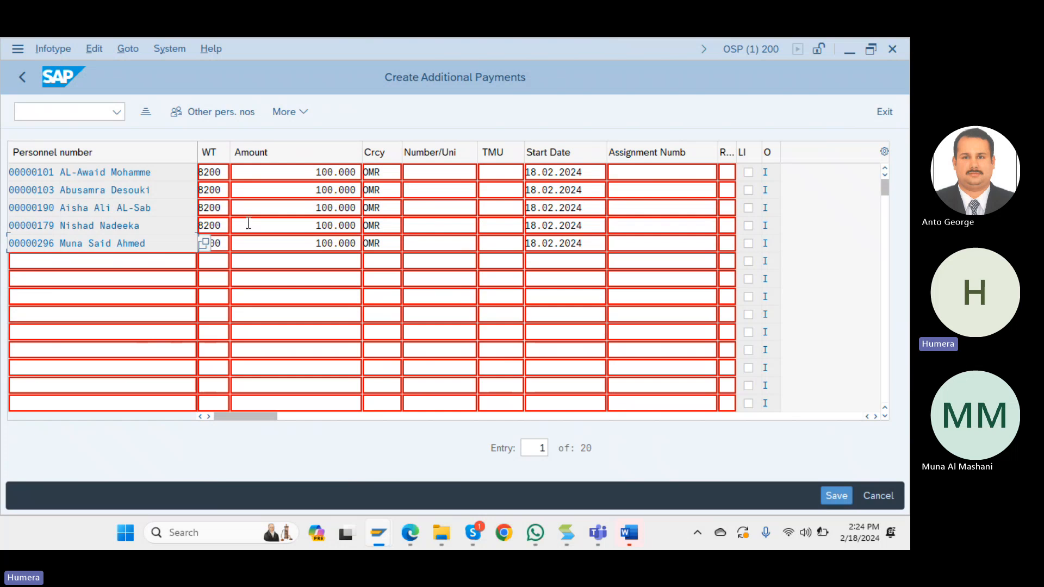
Change the wage type in the second row to 4000.
click(224, 189)
key(BackSpace)
key(BackSpace)
key(BackSpace)
key(BackSpace)
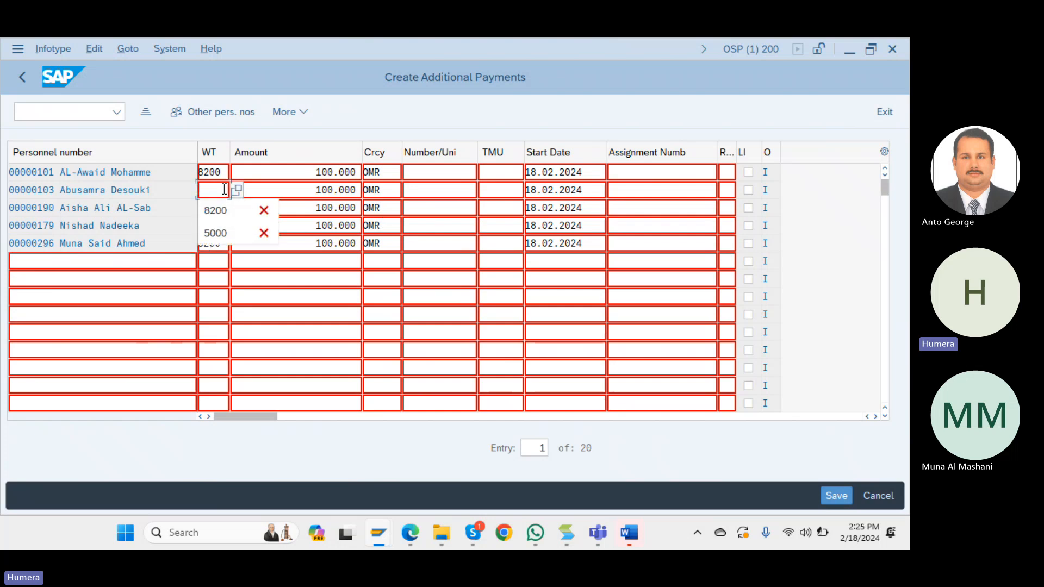
text(4000)
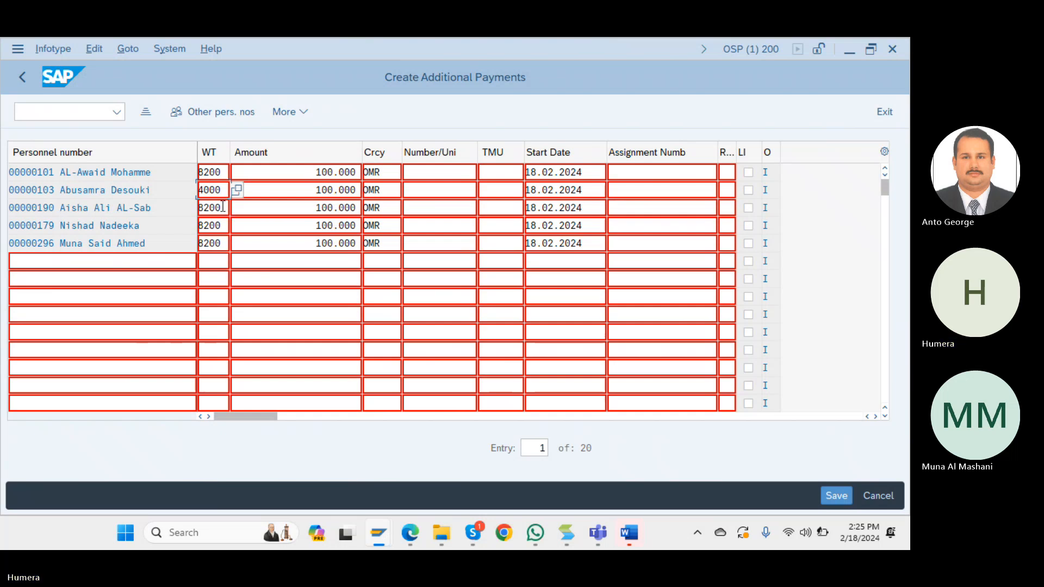
Change the wage type in the third row to 5000.
click(222, 207)
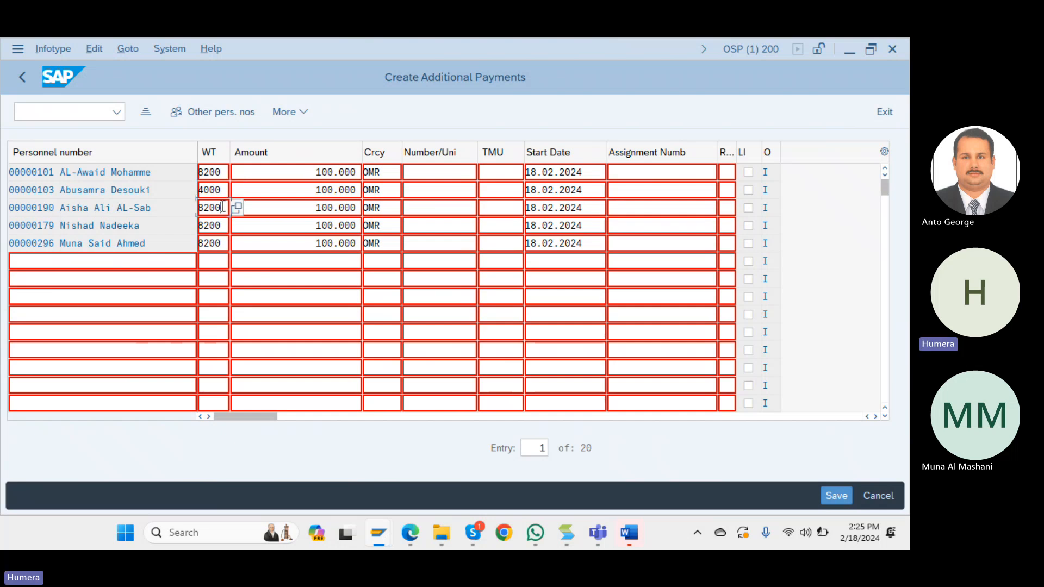
key(BackSpace)
key(BackSpace)
key(BackSpace)
key(BackSpace)
text(5000)
Change the wage type in the fourth row to 8201 (Leave Salary Adv) and save the additional payments.
click(224, 229)
key(BackSpace)
key(BackSpace)
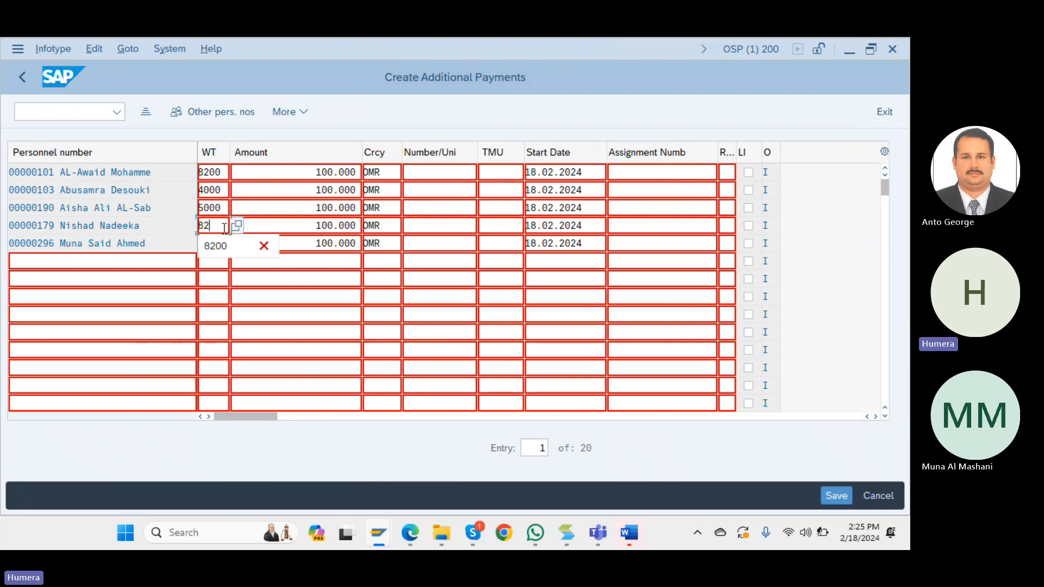
key(BackSpace)
key(BackSpace)
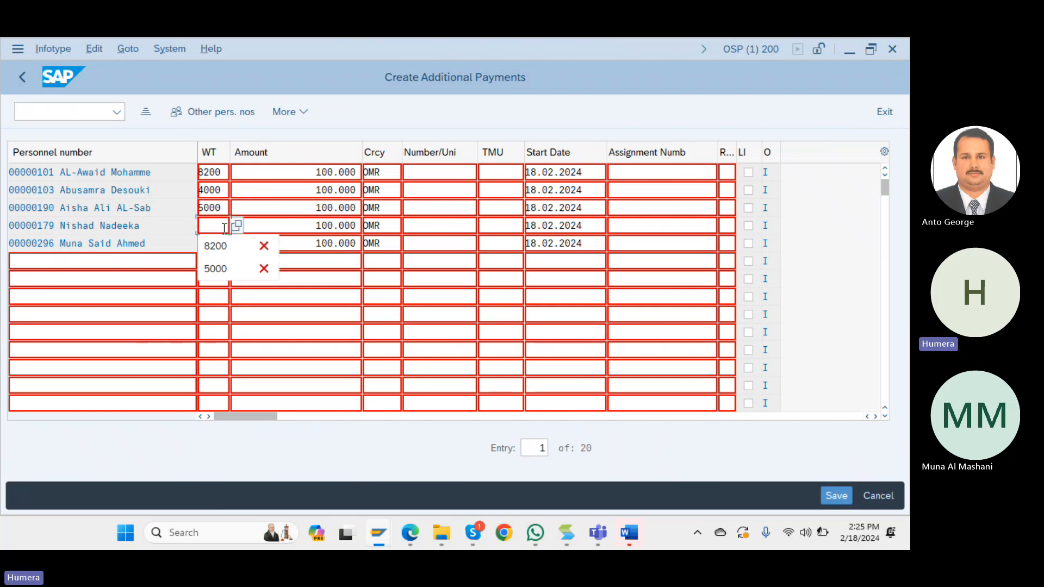
click(237, 226)
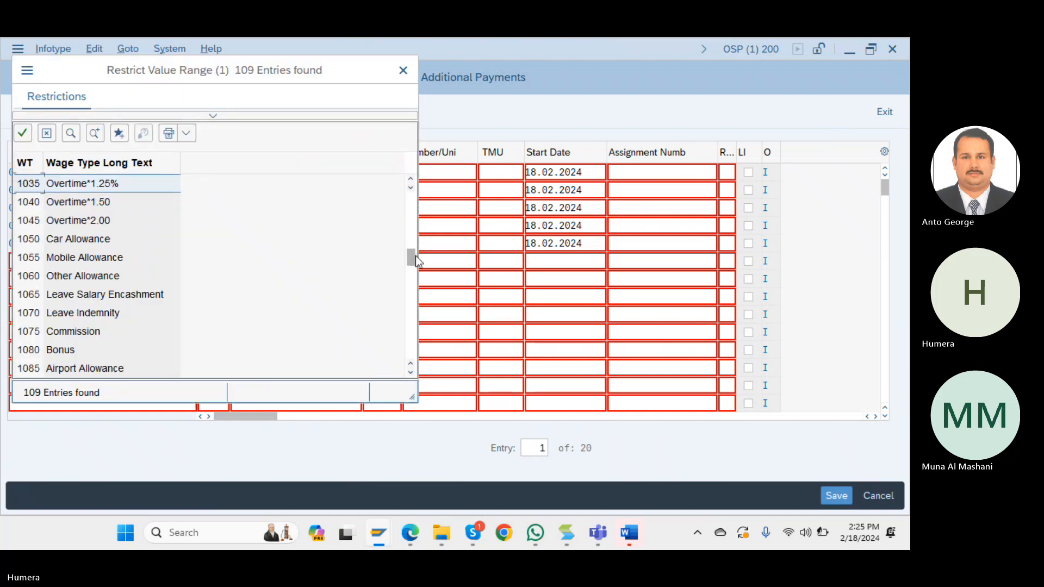
drag(417, 256, 417, 256)
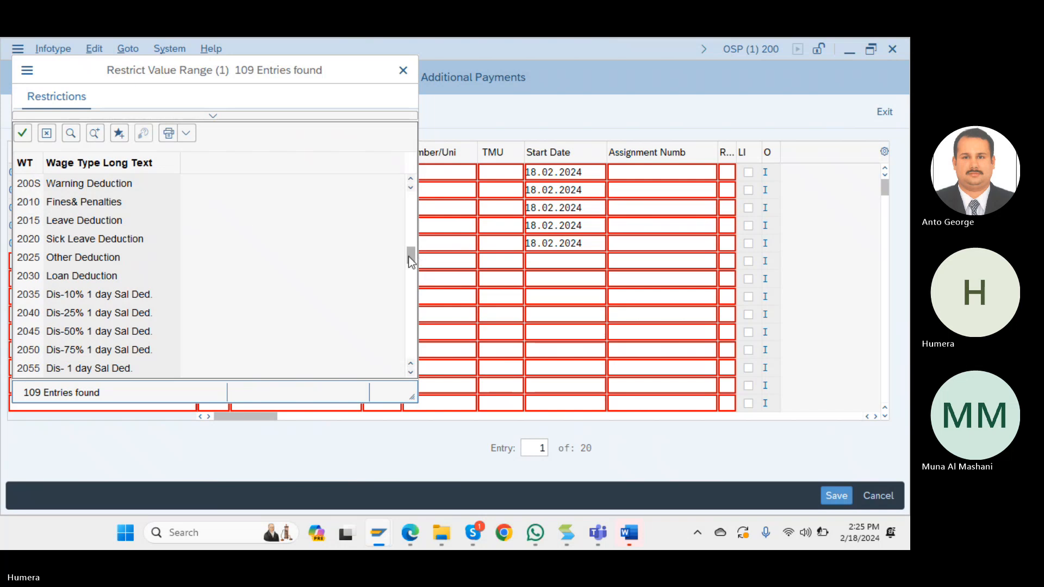
scroll(413, 232, up, 4)
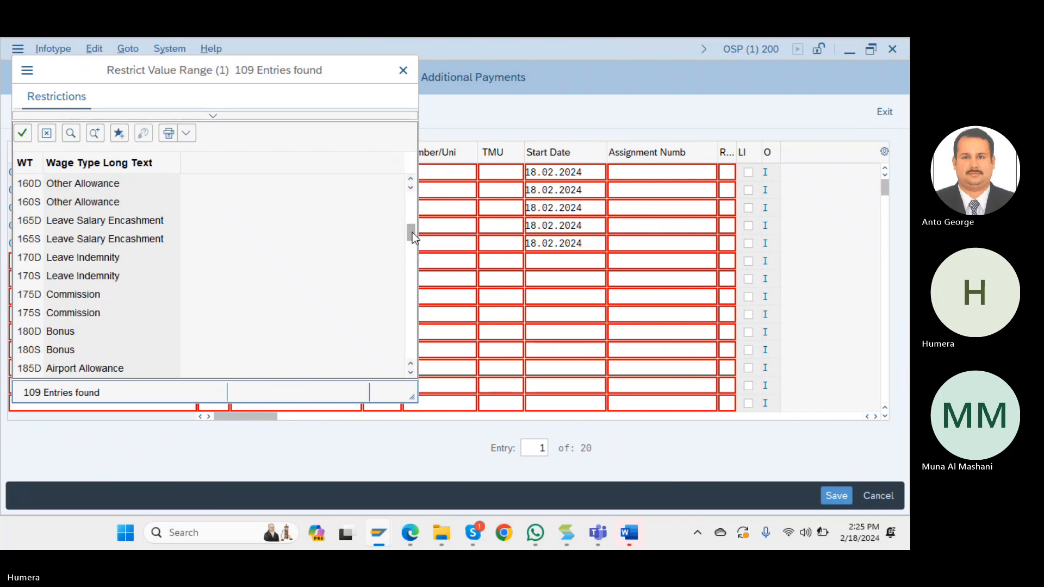
drag(413, 233, 408, 342)
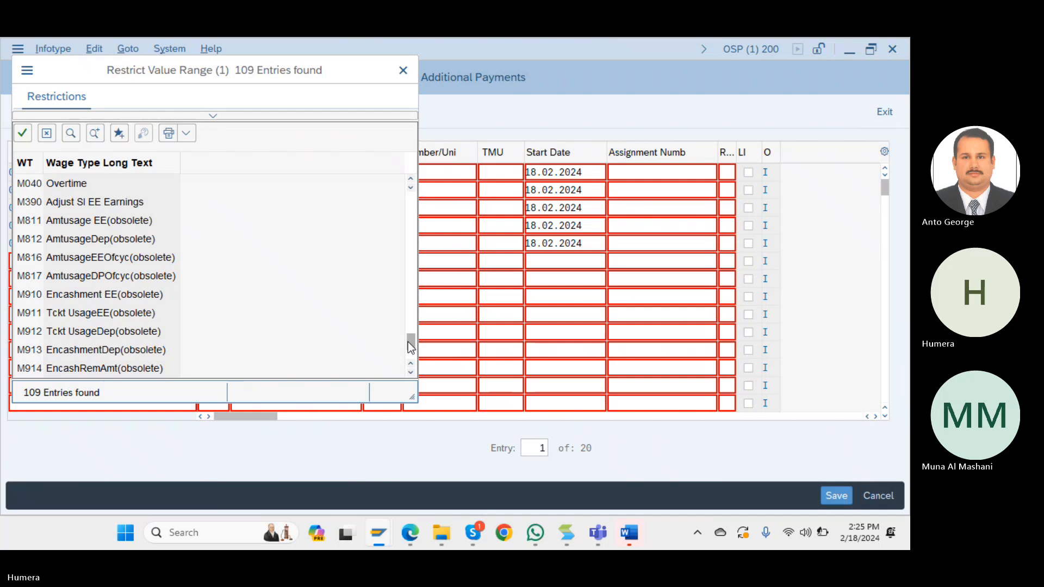
scroll(409, 324, up, 4)
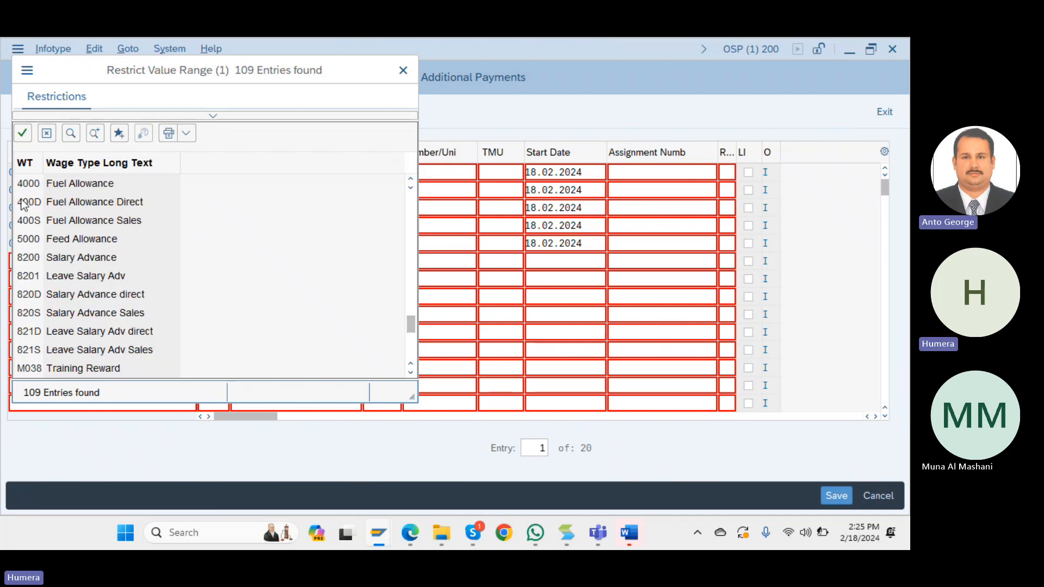
click(92, 280)
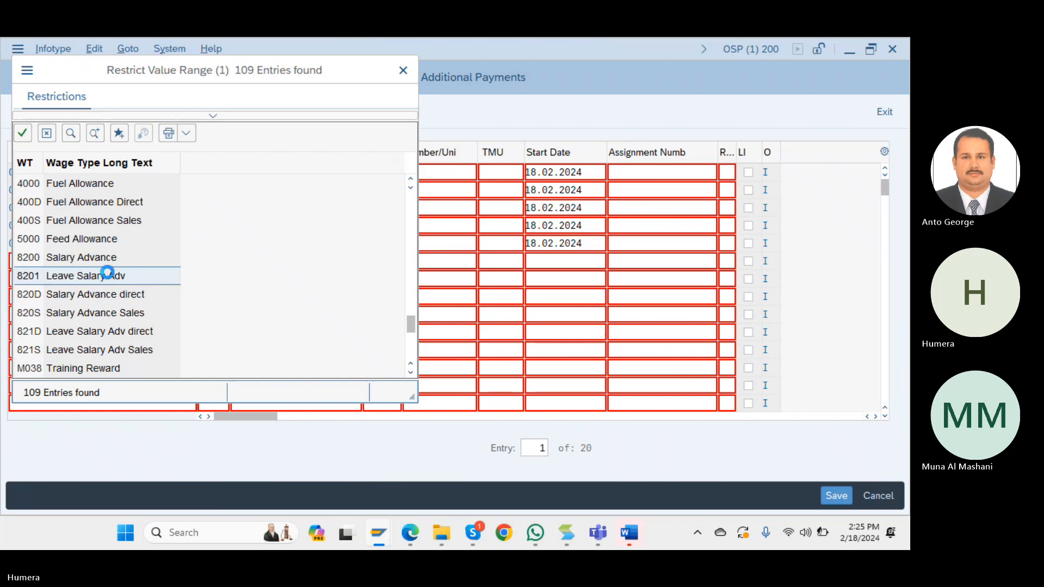
double_click(106, 276)
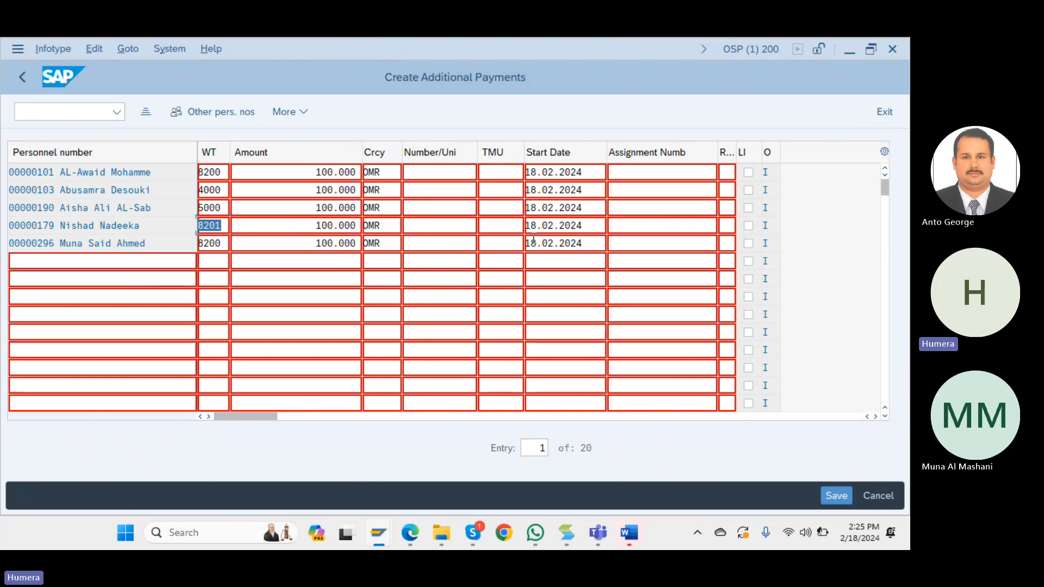
click(598, 346)
click(832, 496)
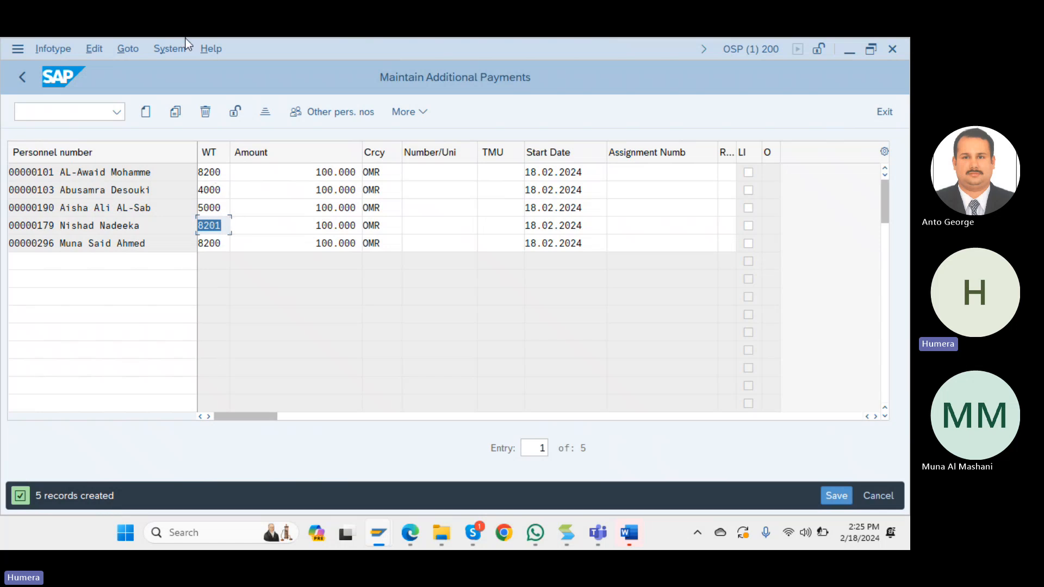
Open a new SAP session and start transaction PA30 to maintain HR master data.
click(13, 54)
click(57, 204)
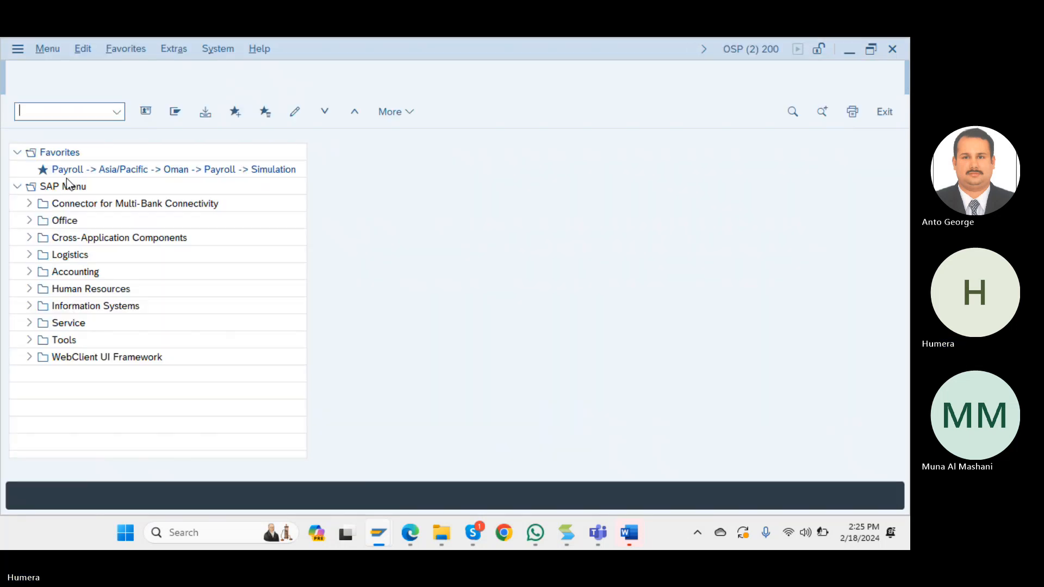
text(pa30)
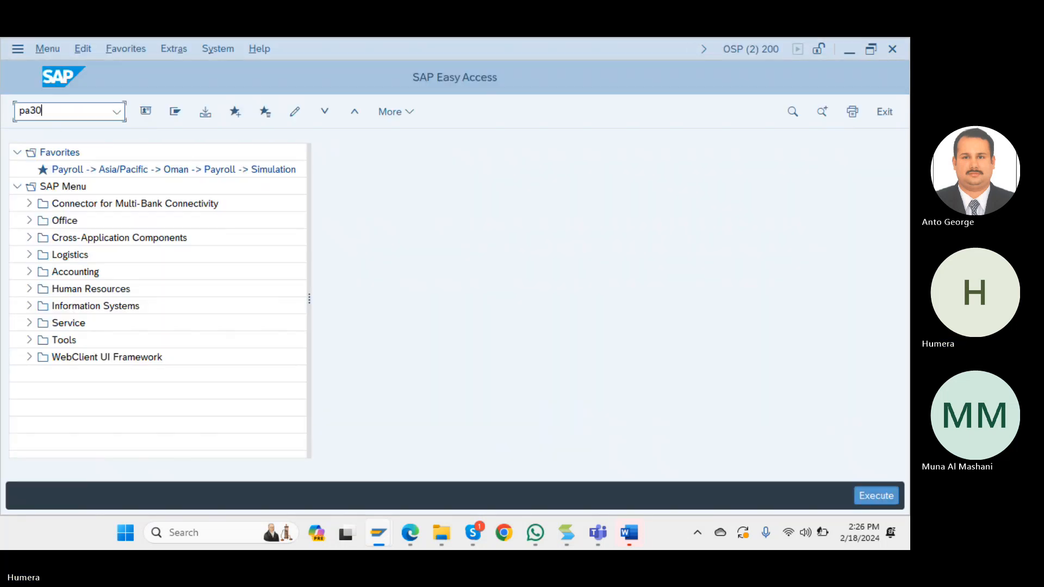
key(Return)
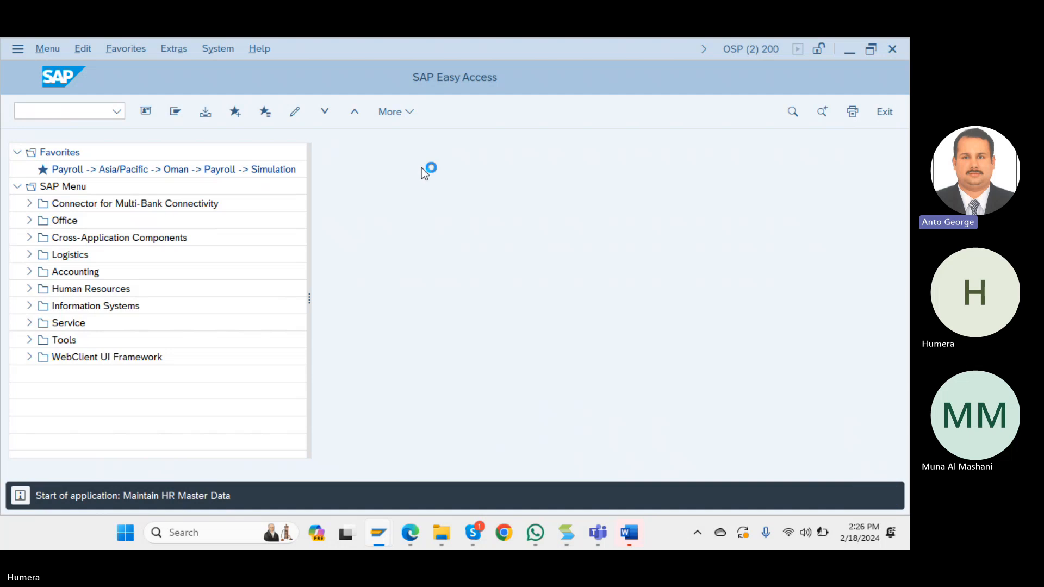
Enter the personnel number of the fourth-row employee in the HR master data screen and try to load the record.
text(1011)
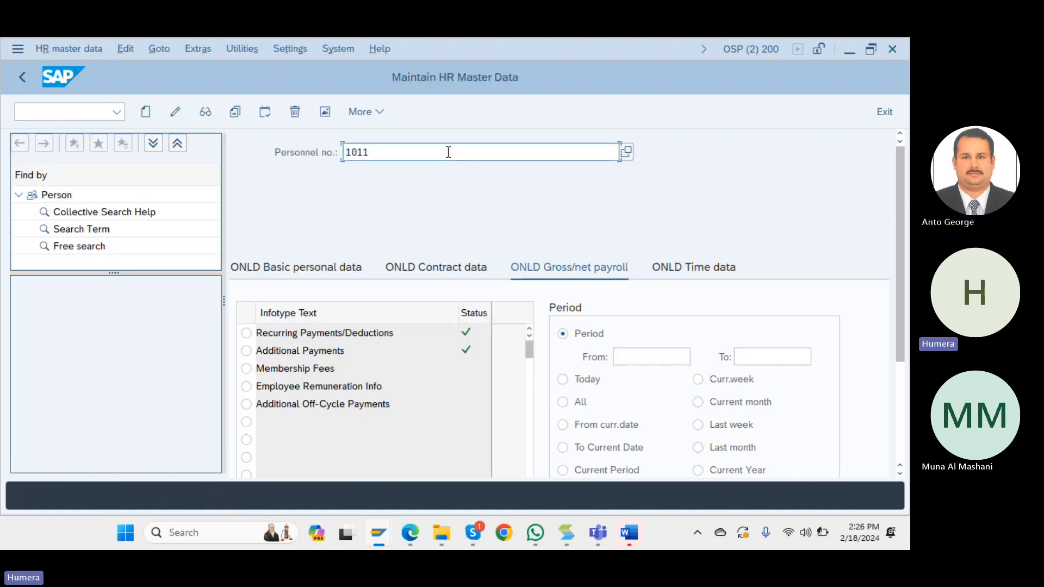
text(79)
key(Return)
key(BackSpace)
key(BackSpace)
key(BackSpace)
key(BackSpace)
key(BackSpace)
key(BackSpace)
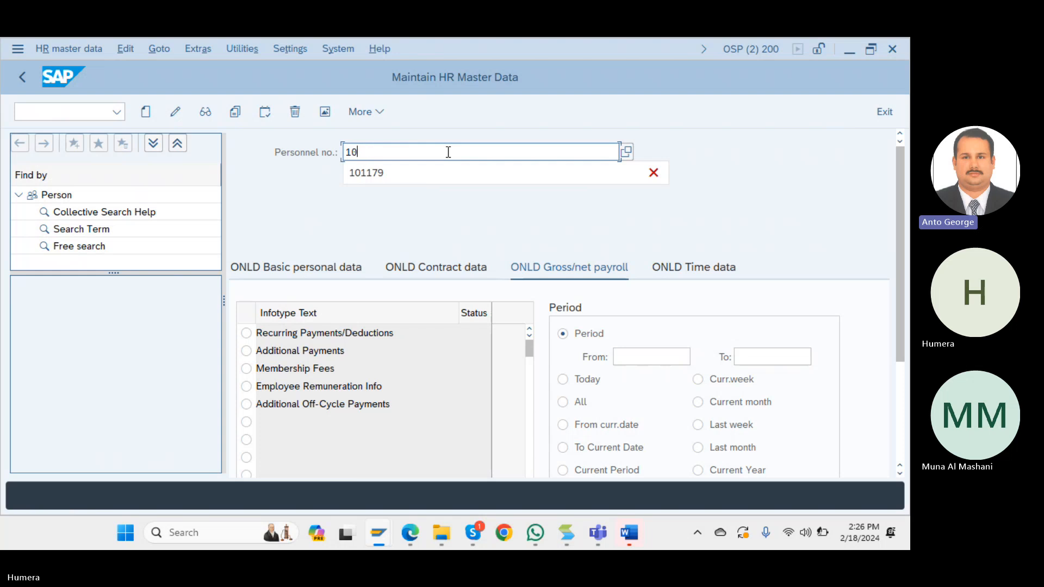
text(179)
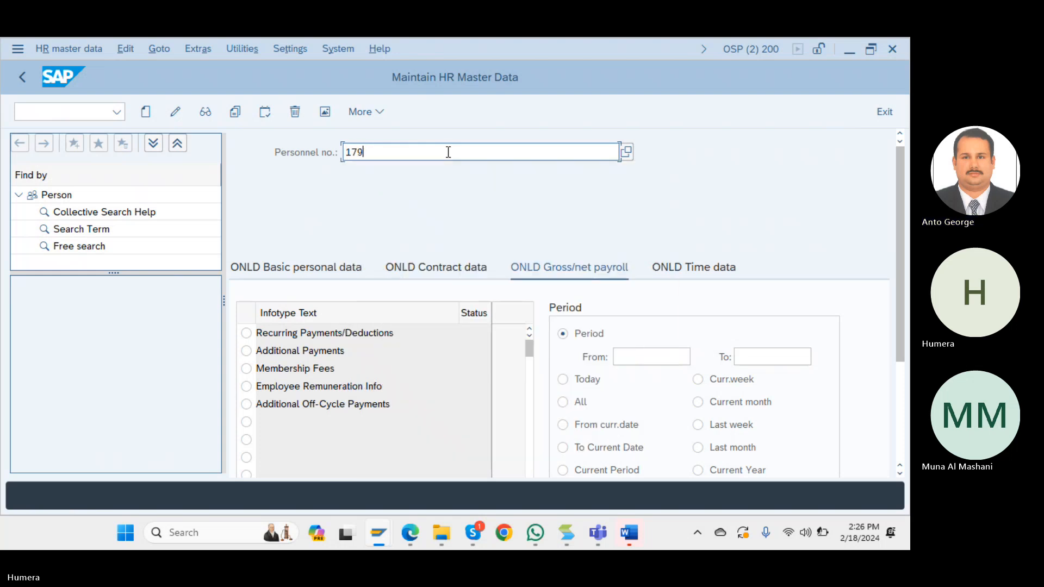
key(Return)
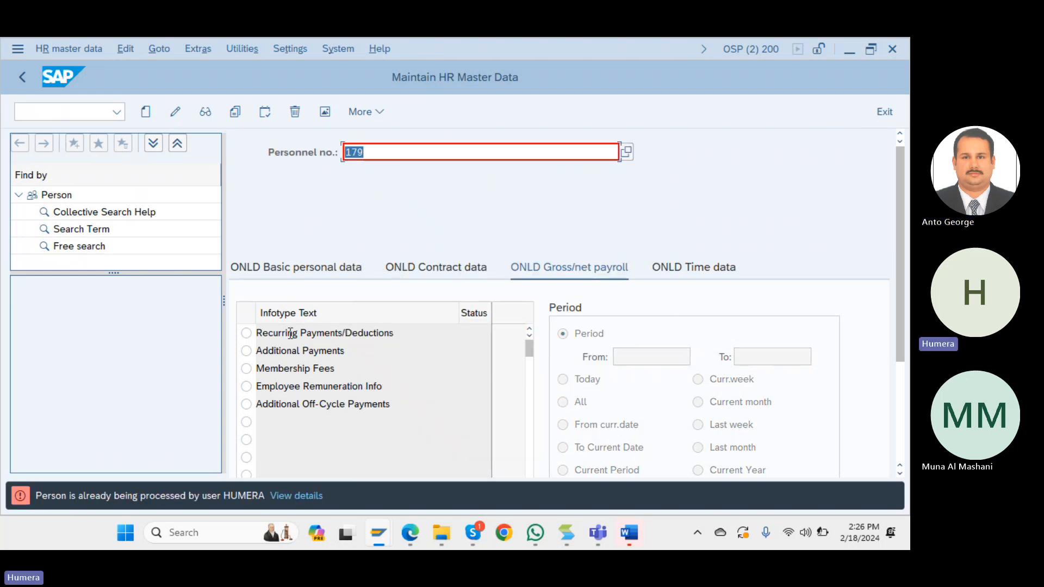
Leave the saved additional payments in the Fast Entry session, return to the PA30 session and reload the employee.
mouse_move(389, 546)
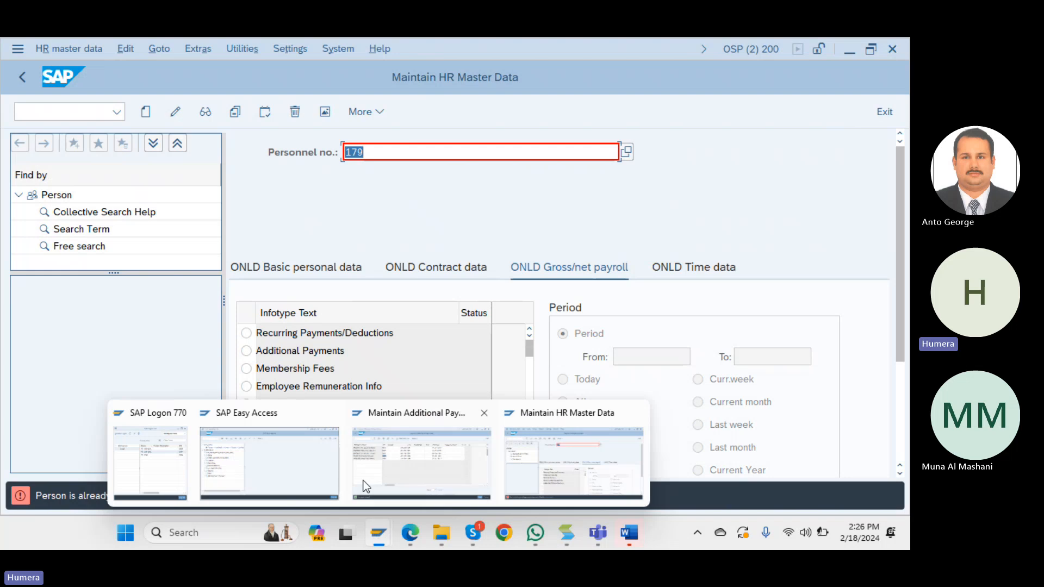
click(378, 479)
click(22, 78)
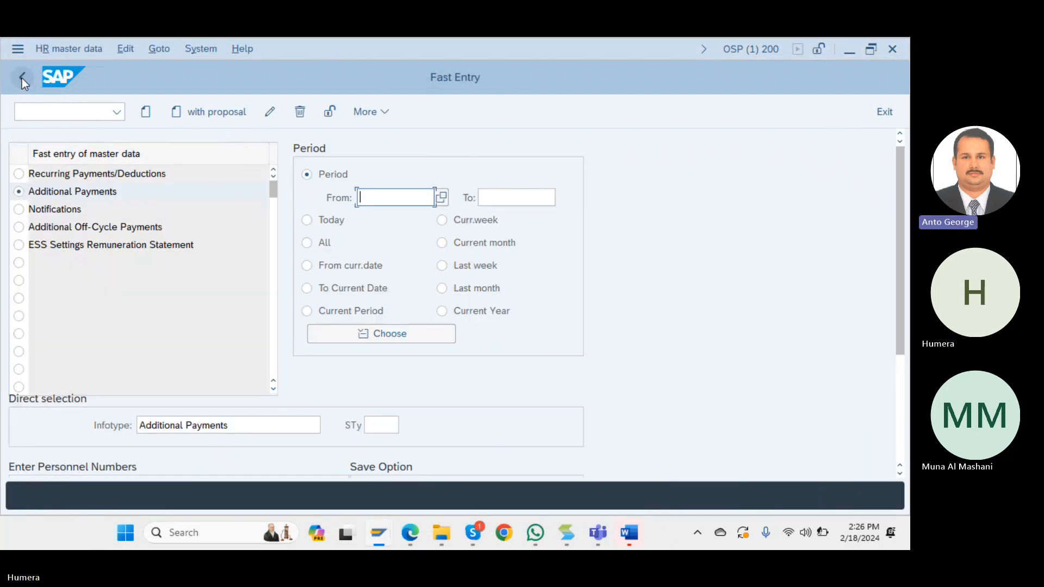
click(22, 78)
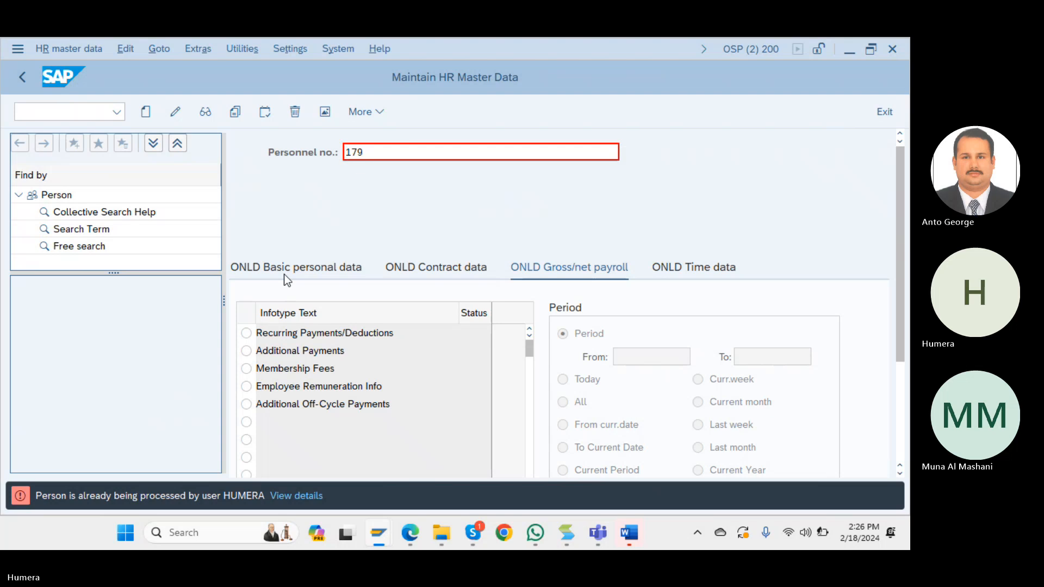
key(Return)
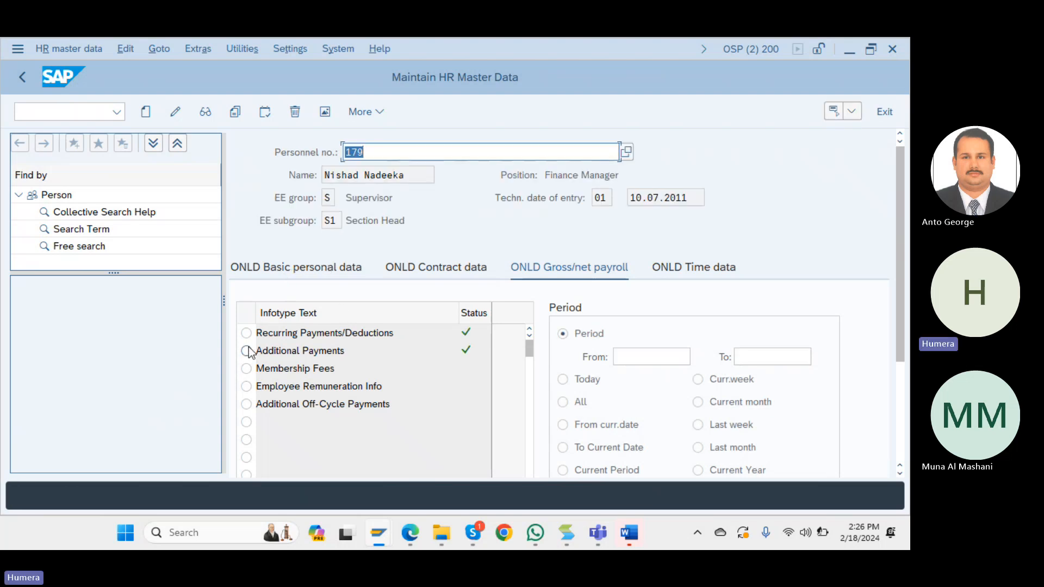
List the employee's Additional Payments and check the wage type, date and amount of the 18.02.2024 entry.
click(246, 351)
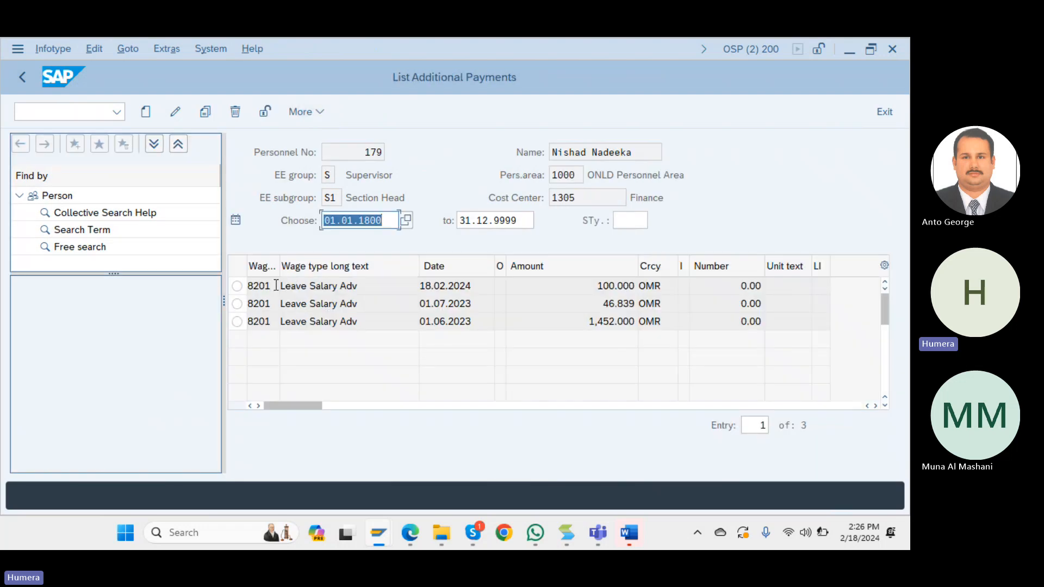
click(277, 285)
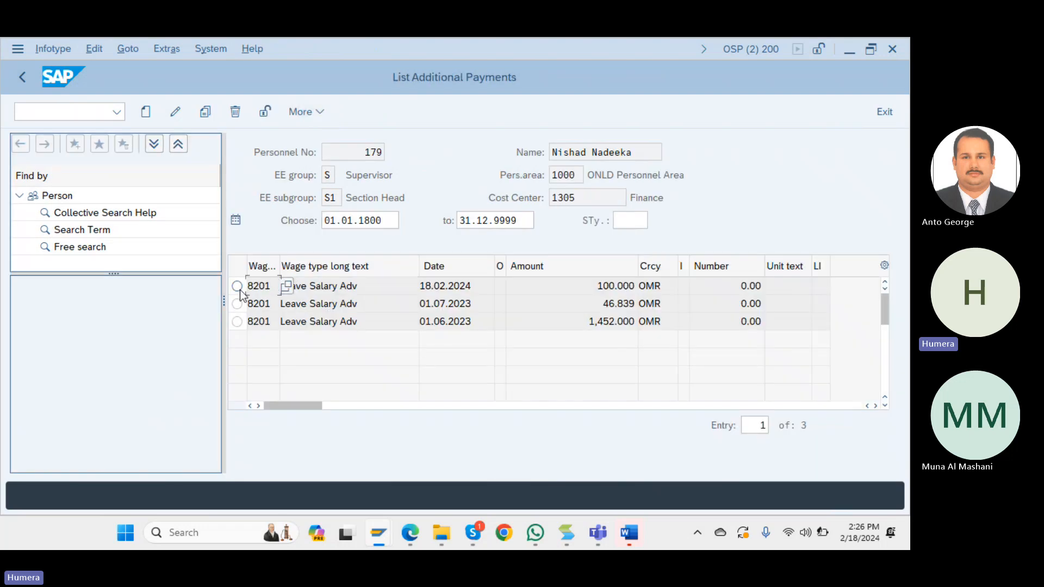
click(258, 291)
key(Tab)
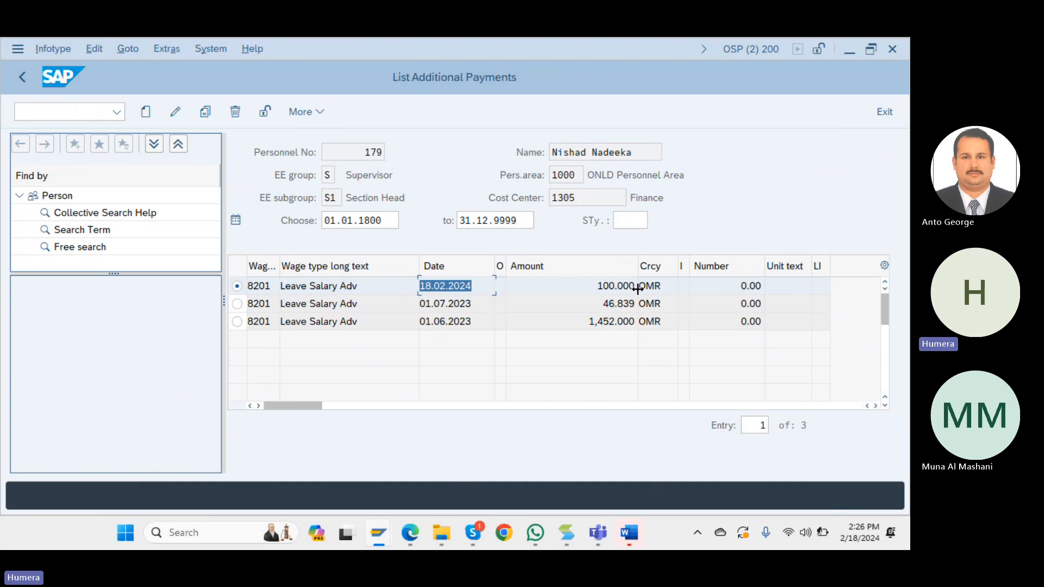
drag(633, 284, 659, 276)
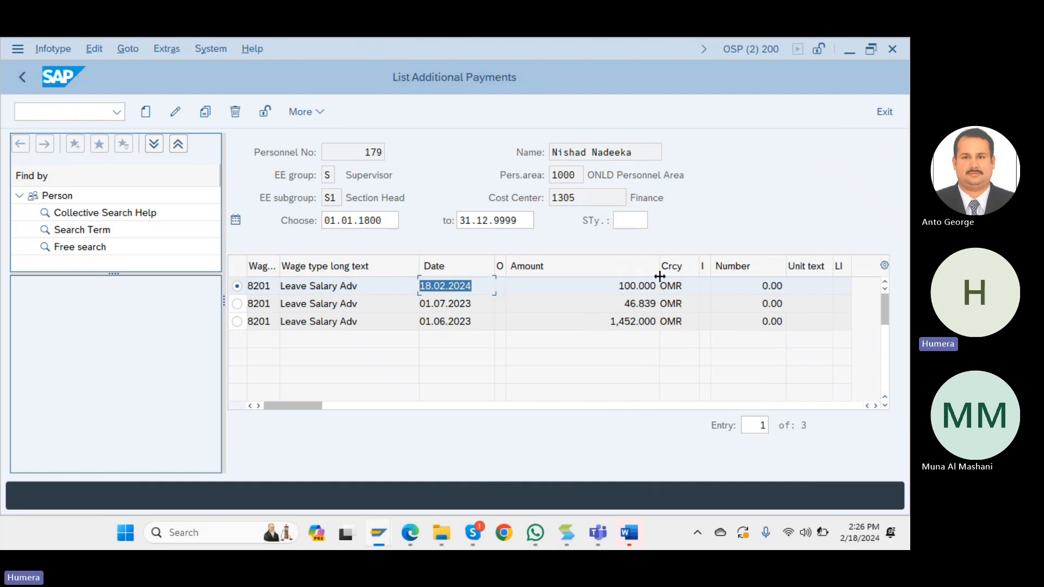
click(612, 280)
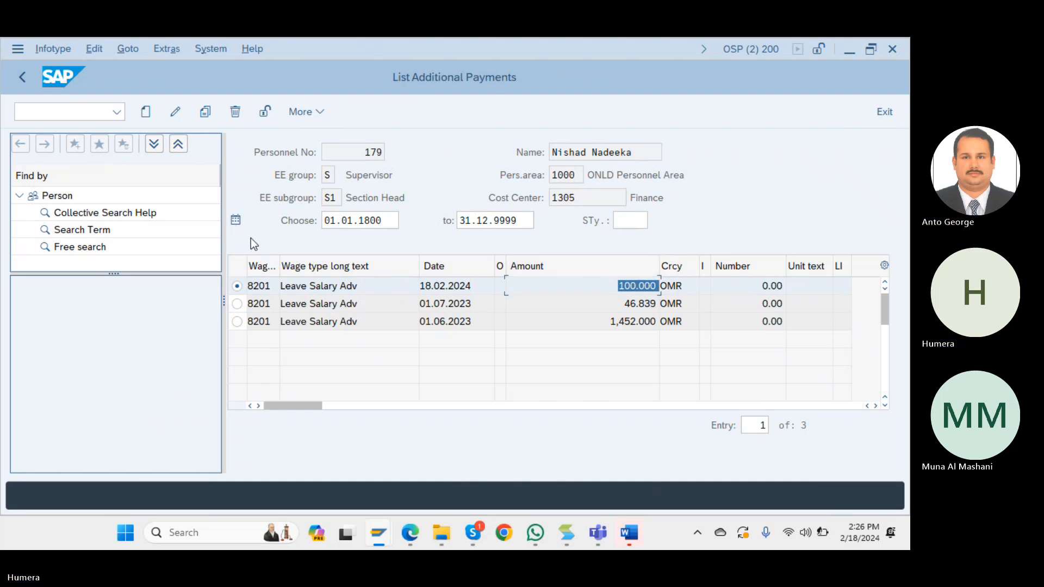
Leave the employee's master data, return to the Fast Entry session and start creating Recurring Payments/Deductions records.
click(21, 73)
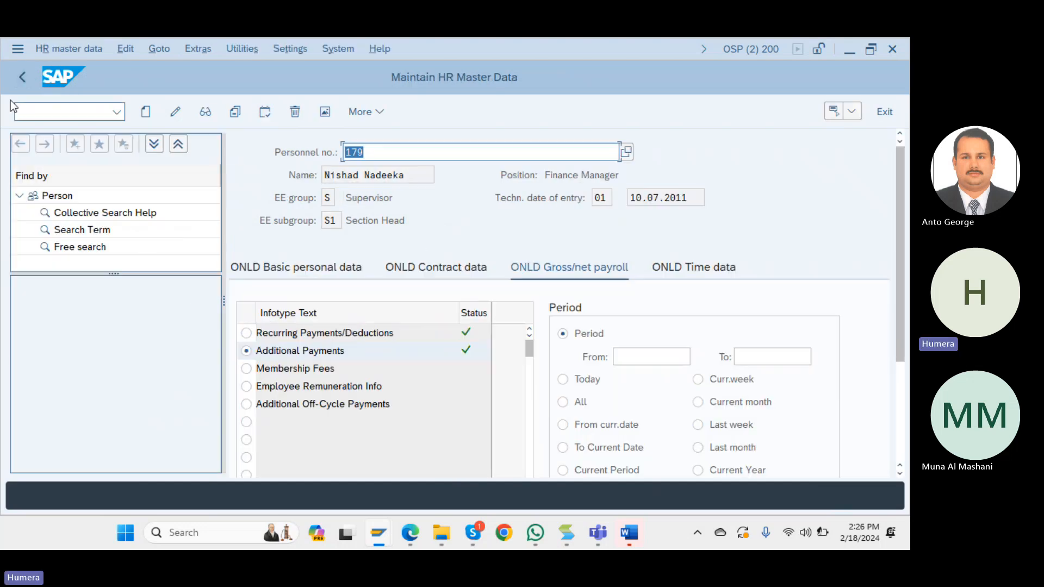
click(19, 82)
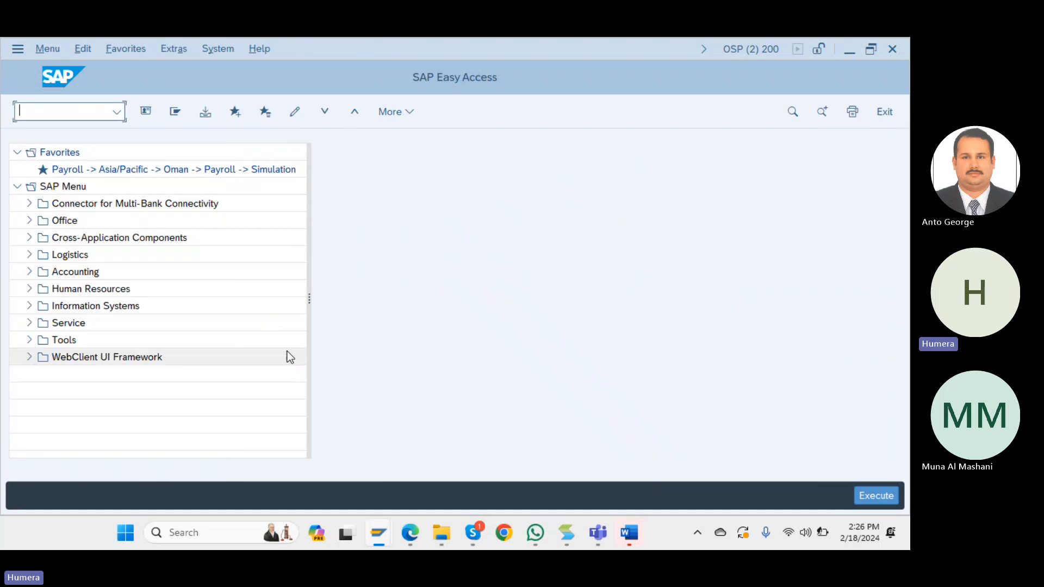
mouse_move(379, 534)
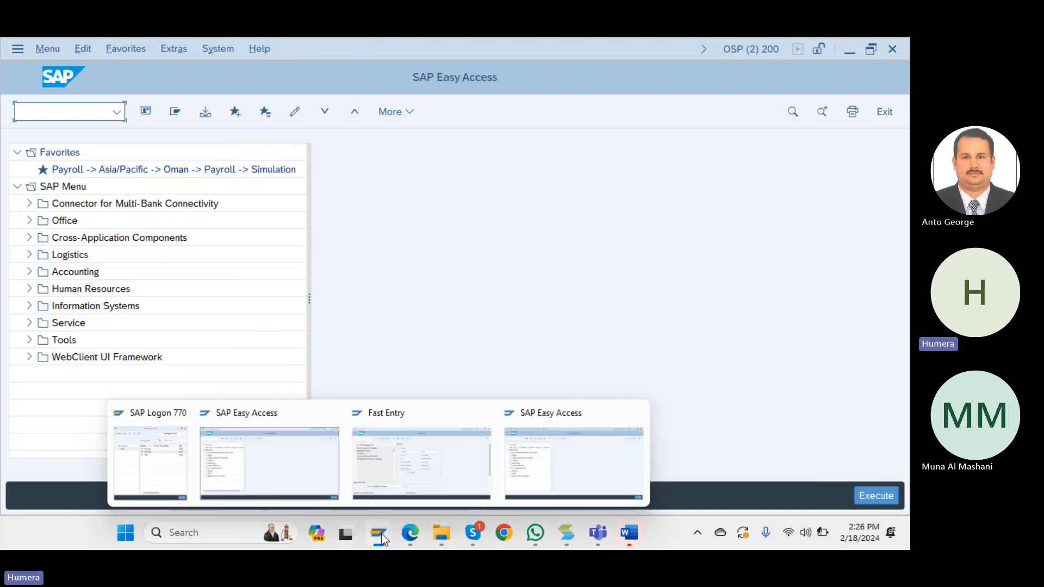
click(415, 453)
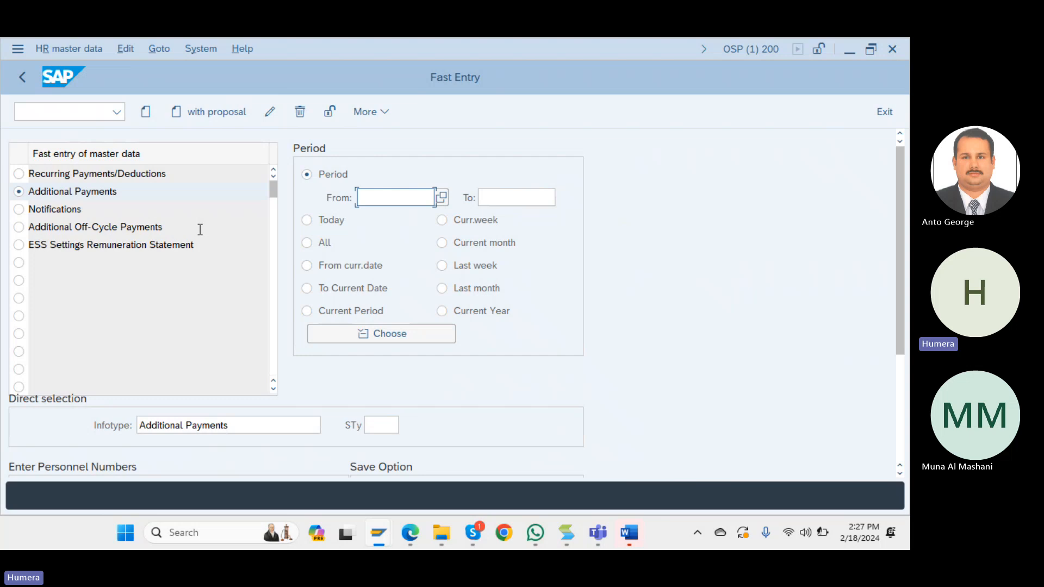
click(19, 174)
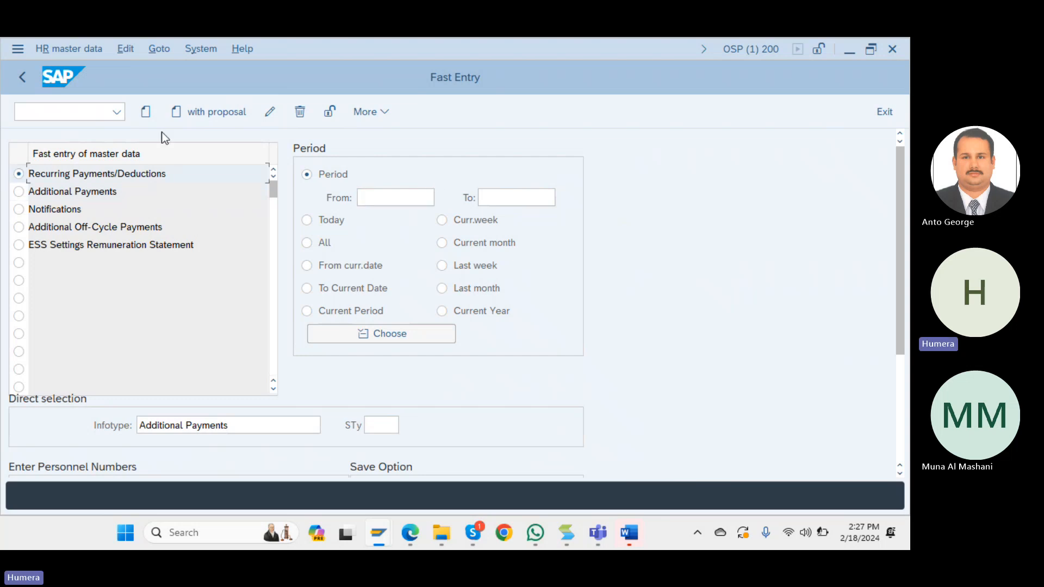
click(153, 115)
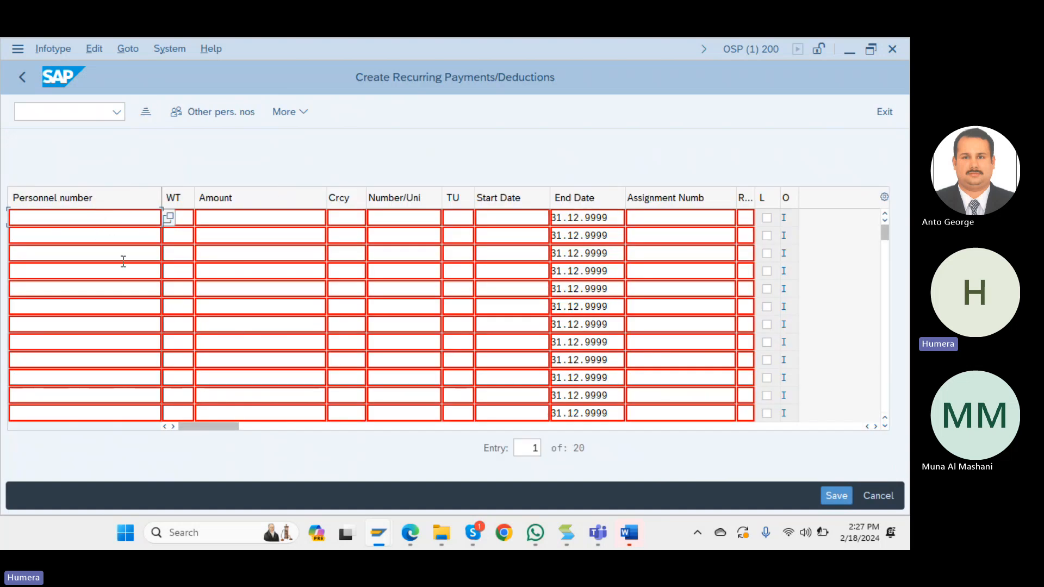
Enter the first employee's personnel number in the first row and look through the available wage types.
click(92, 215)
text(101)
click(178, 217)
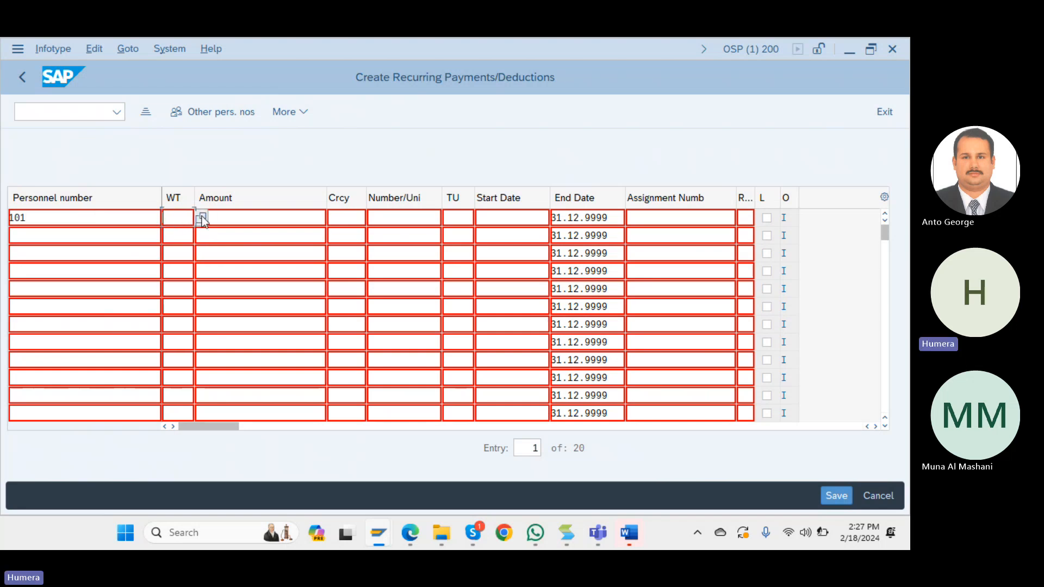
click(202, 217)
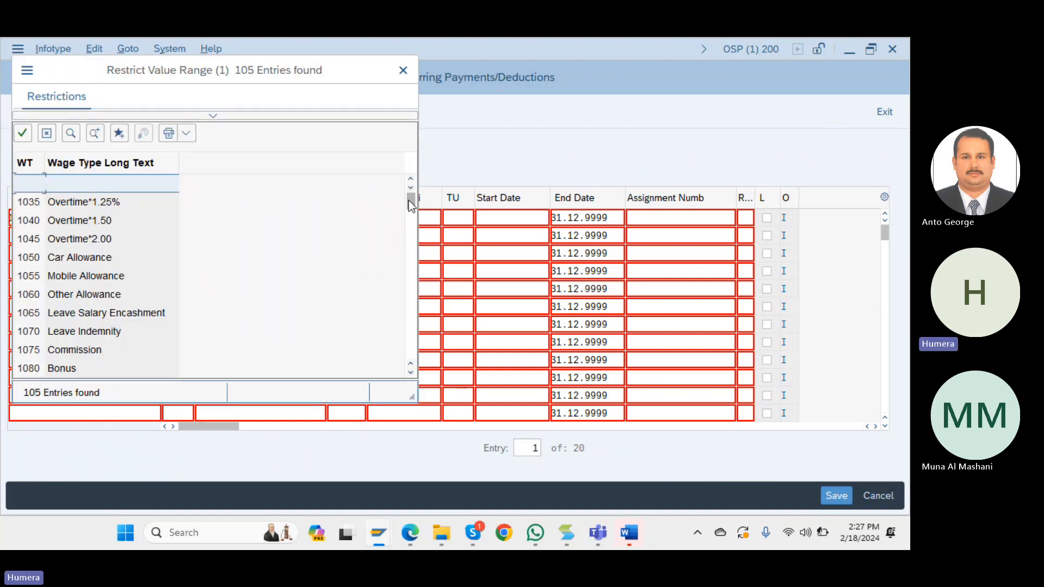
drag(409, 200, 412, 255)
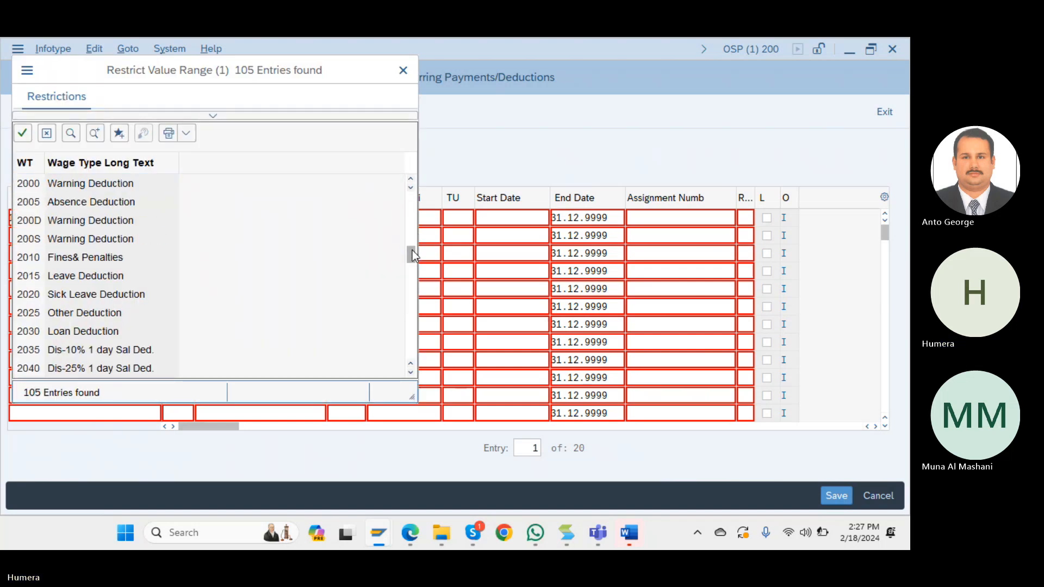
click(403, 70)
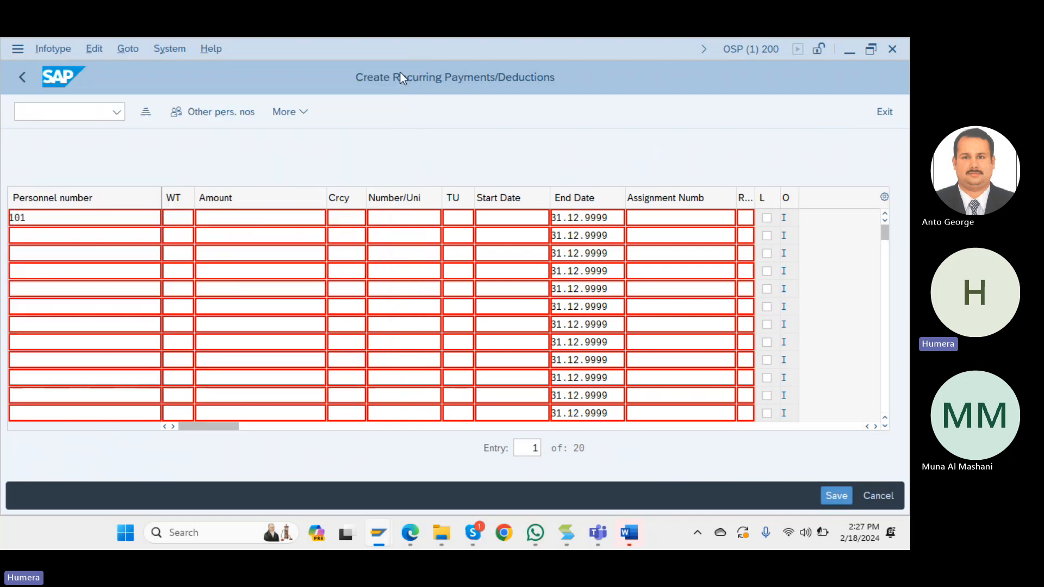
Set the first row's wage type to 8300 and its amount to 100.
click(182, 217)
text(8300)
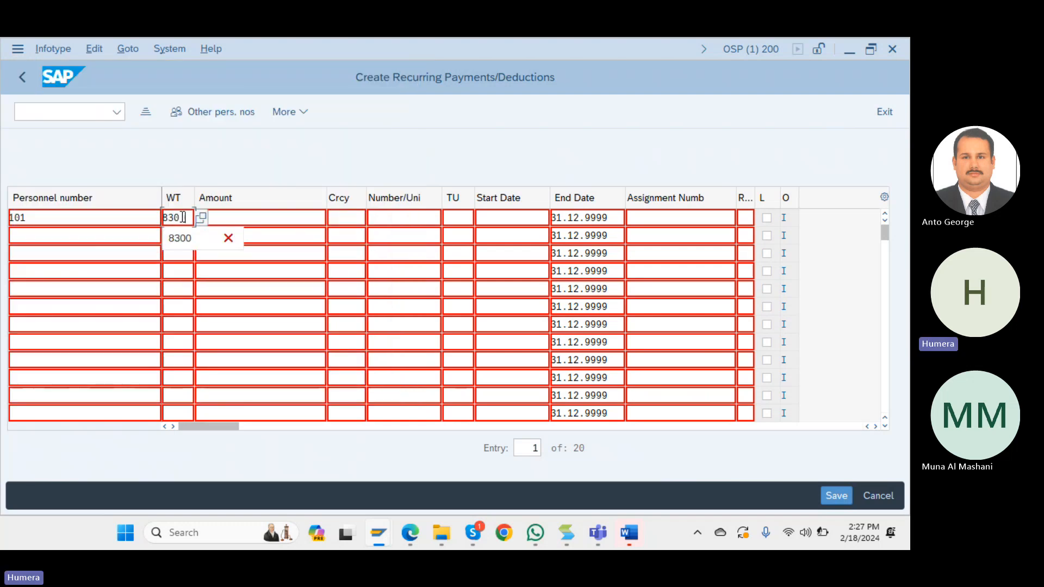
click(177, 232)
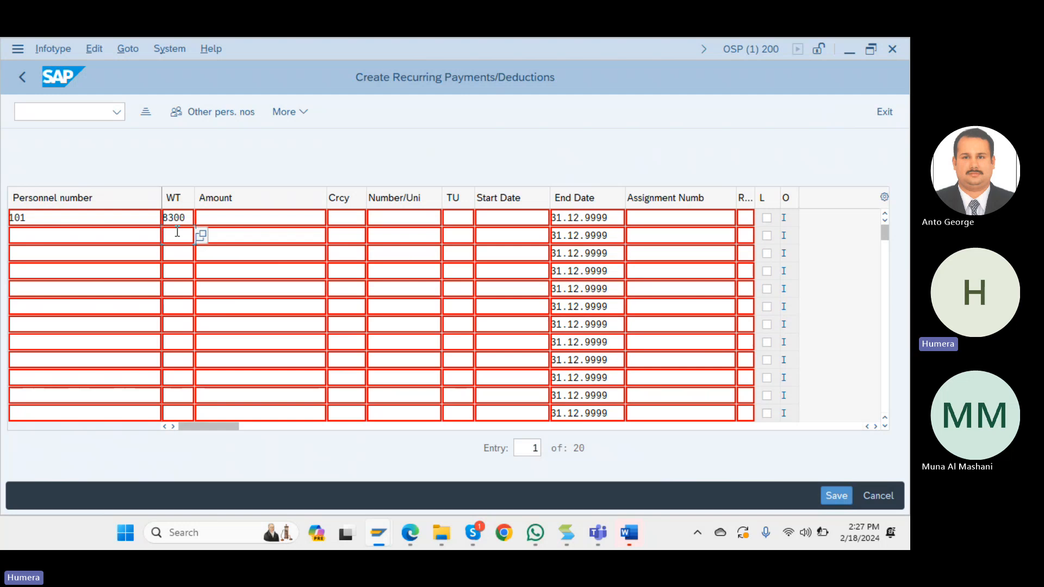
text(4)
key(BackSpace)
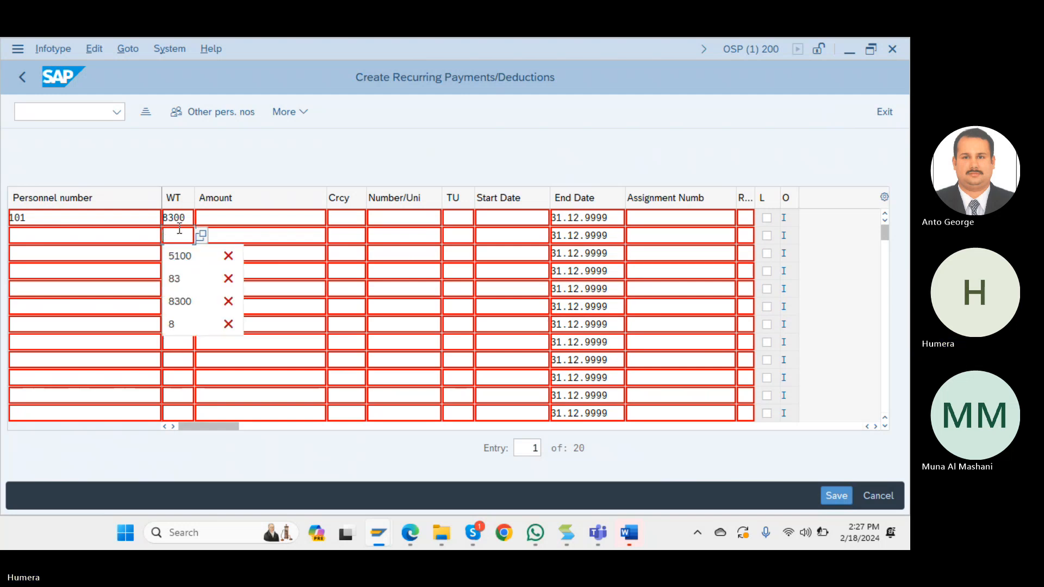
click(290, 219)
text(100)
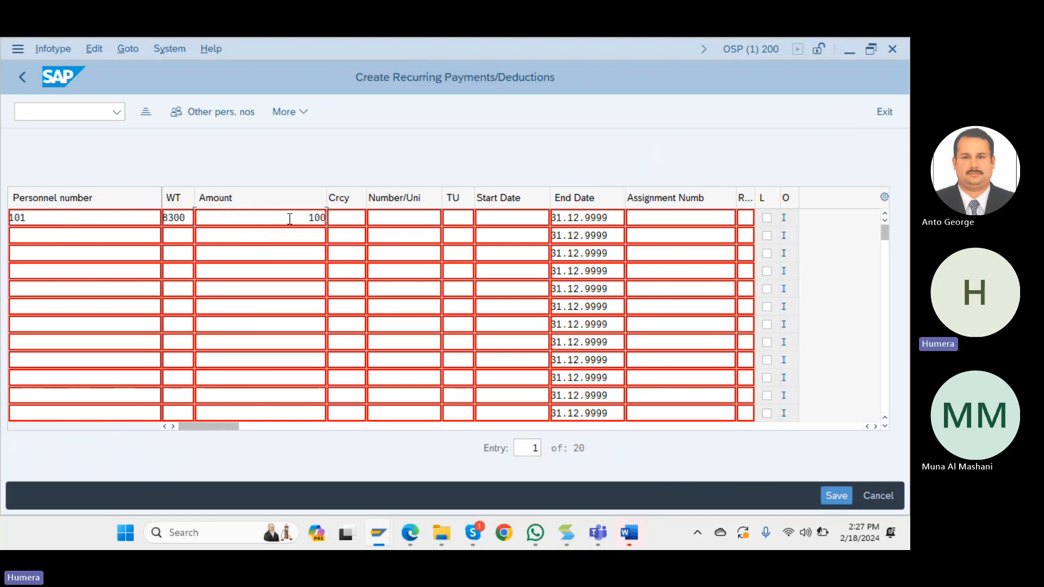
Enter start date 01.02.204 and end date 31.03.2024 in the first row and have the entry checked.
click(494, 217)
drag(225, 427, 276, 428)
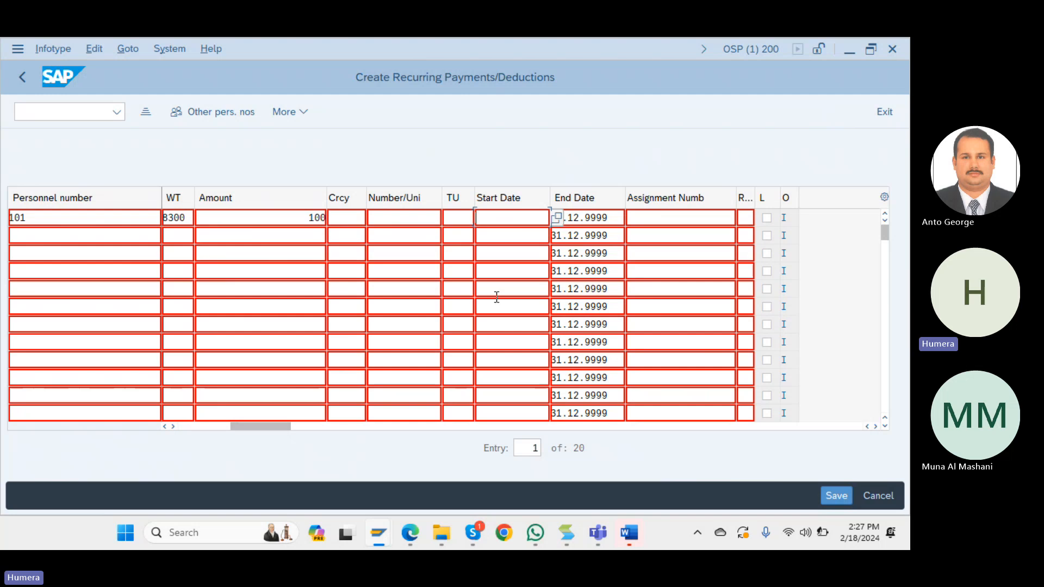
text(0)
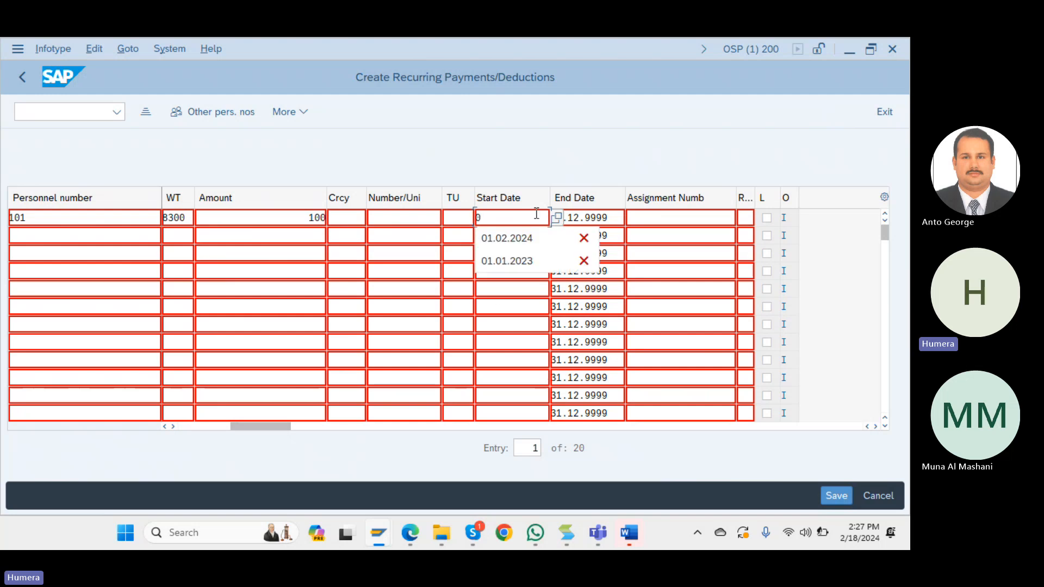
text(1.02.204)
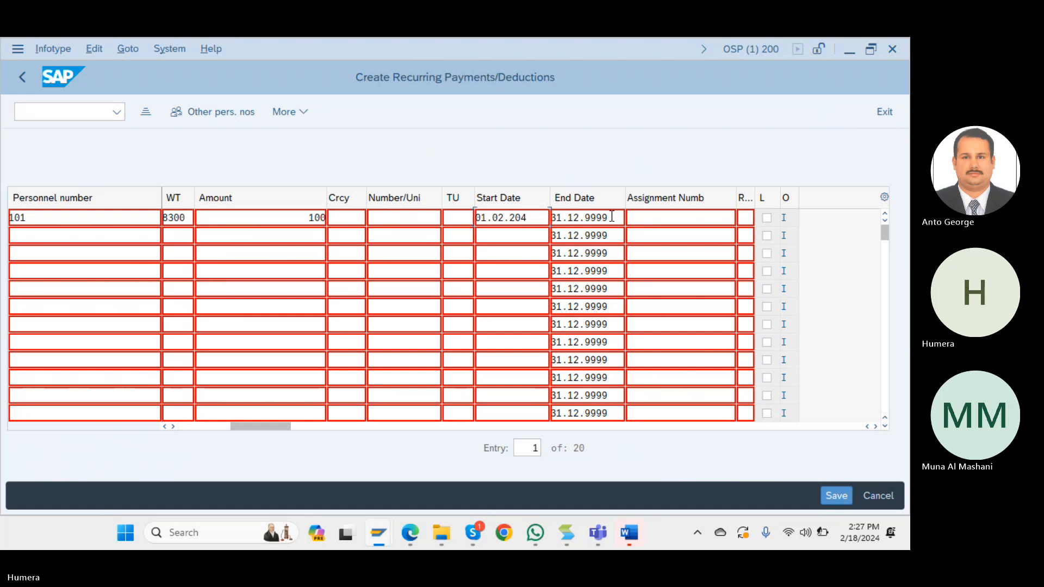
drag(612, 216, 363, 201)
key(BackSpace)
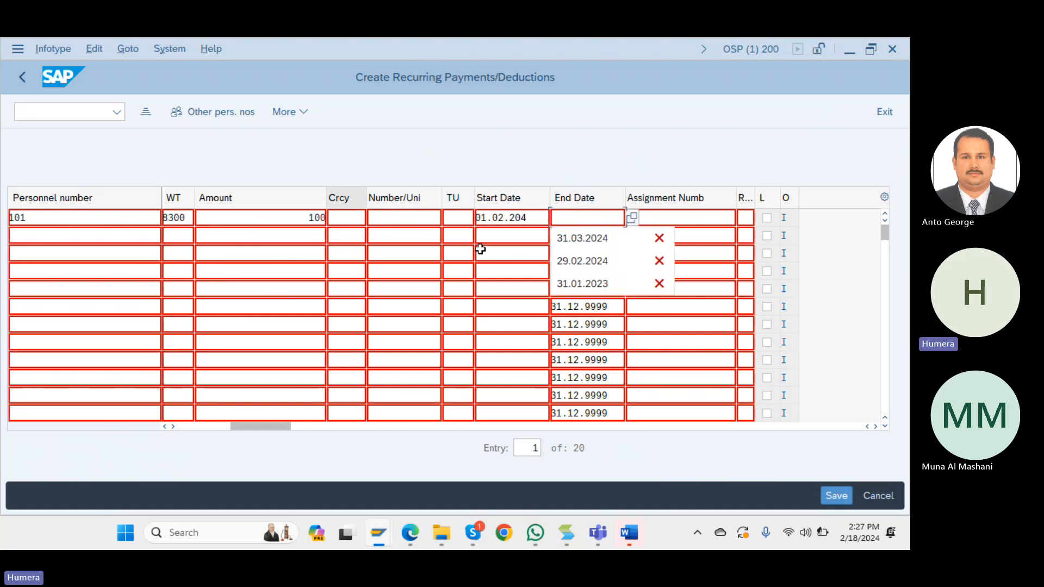
click(581, 239)
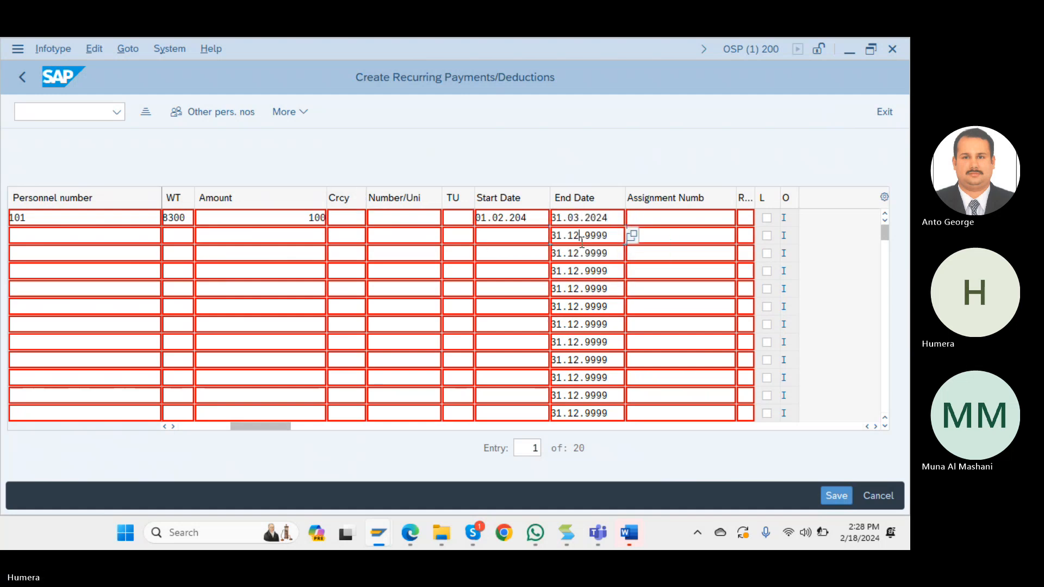
key(Return)
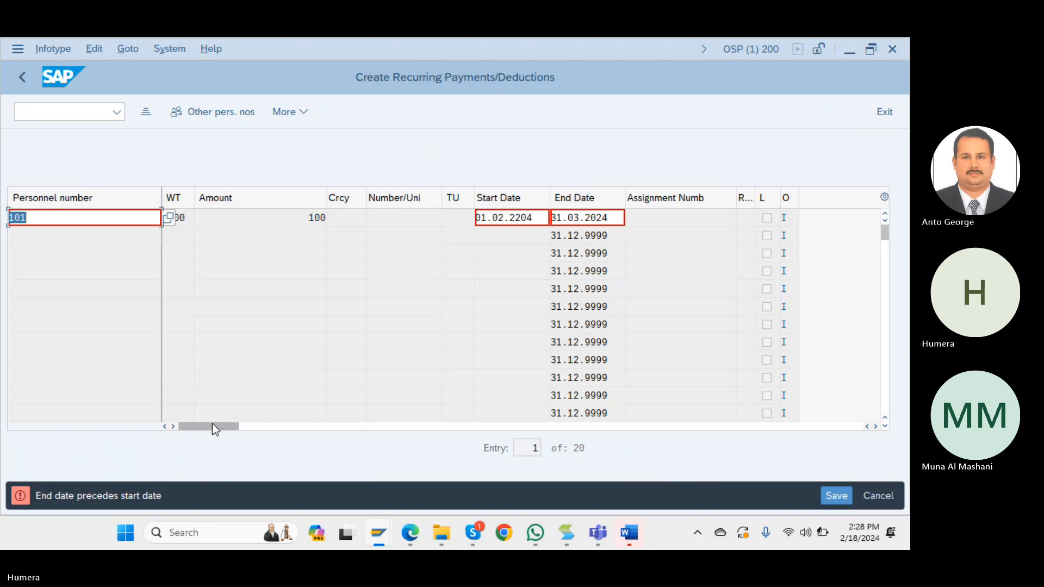
Correct the first row's start date to 01.02.2024 and confirm the entry.
drag(213, 426, 368, 425)
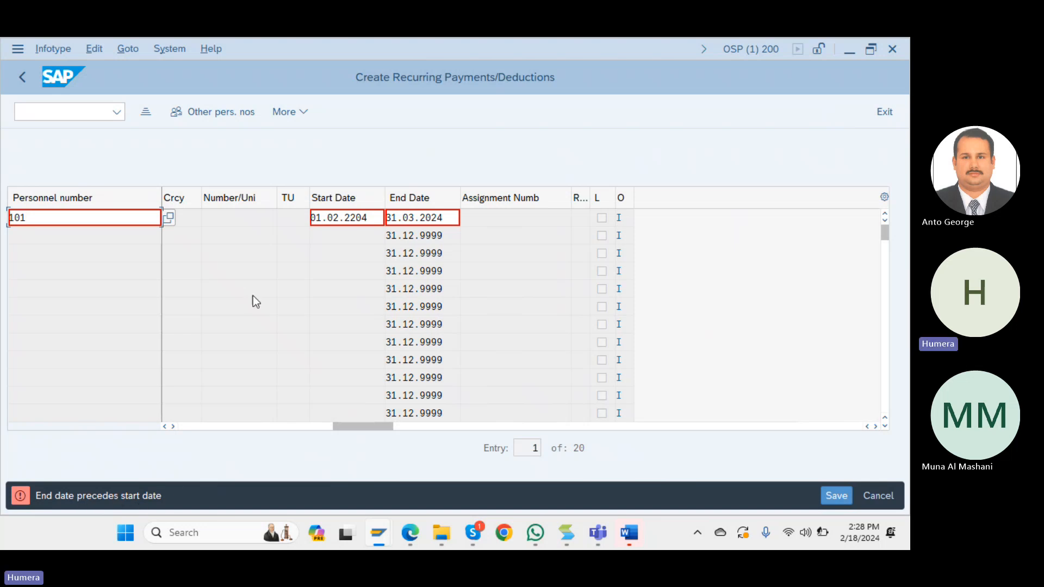
click(359, 220)
key(BackSpace)
key(BackSpace)
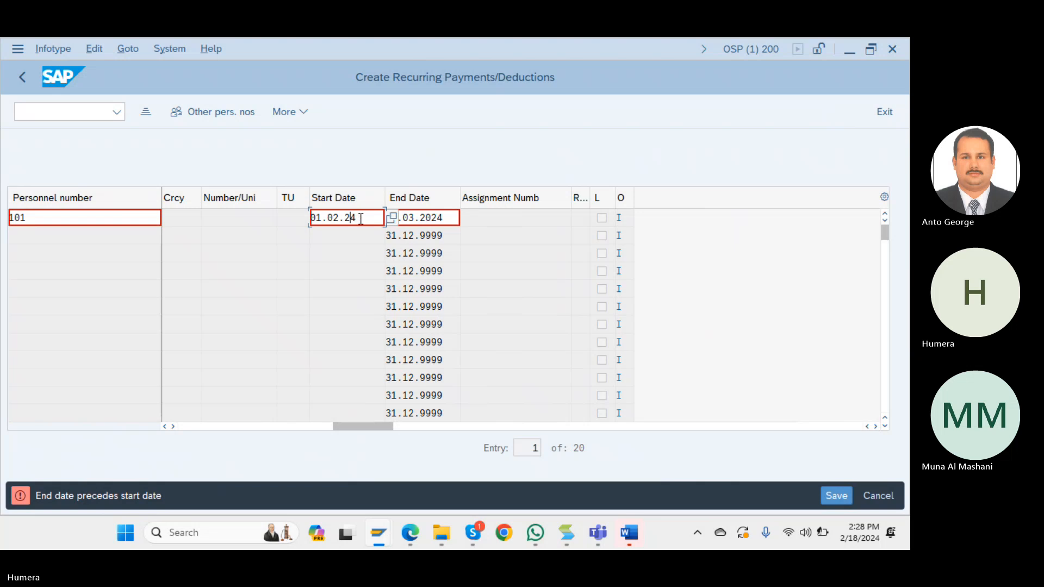
text(02)
key(Return)
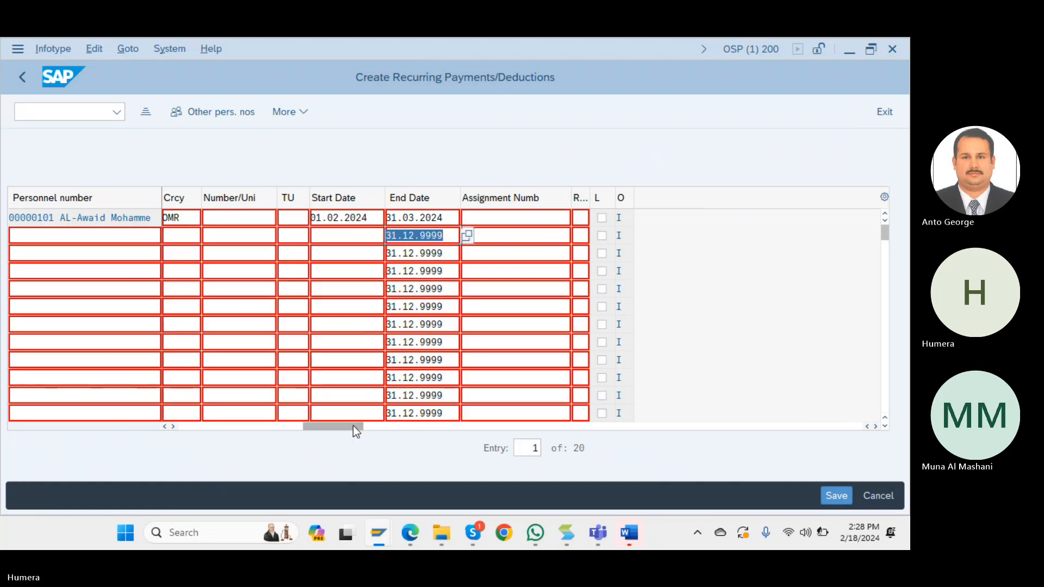
Widen the Reason column and try to set the first row's end date to 31.02.2024.
drag(353, 426, 436, 426)
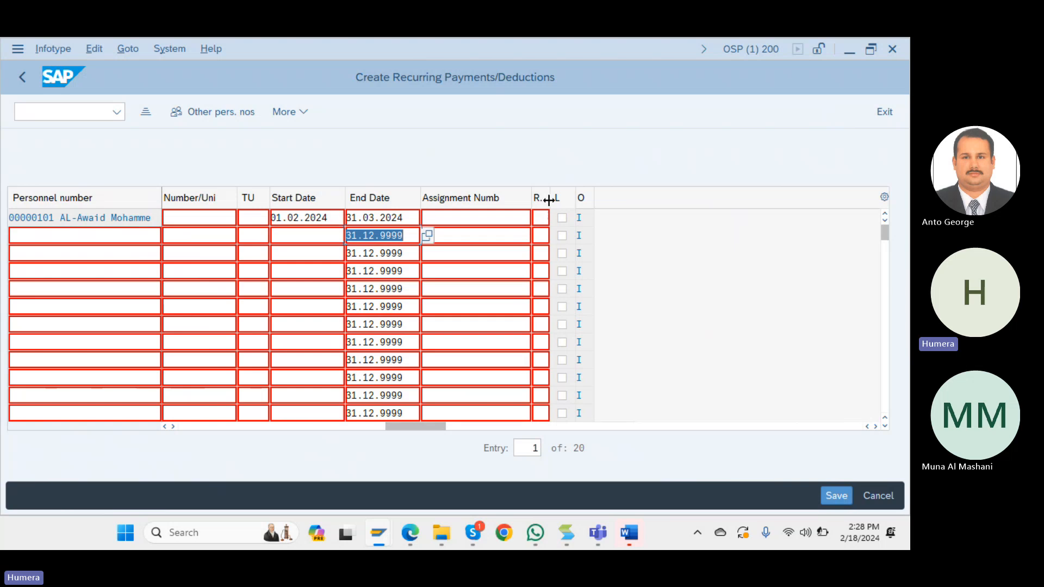
drag(548, 201, 653, 198)
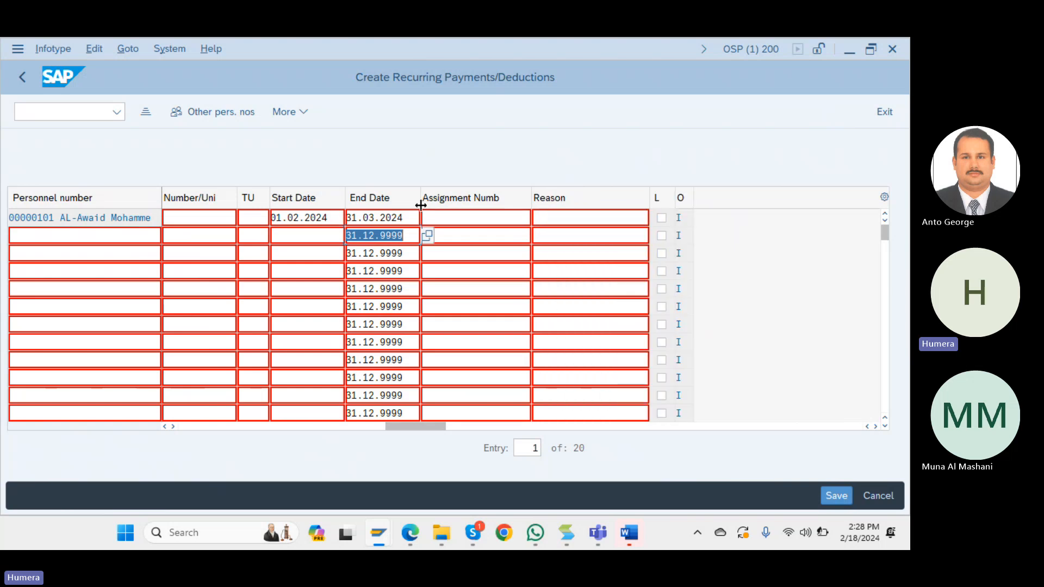
click(412, 219)
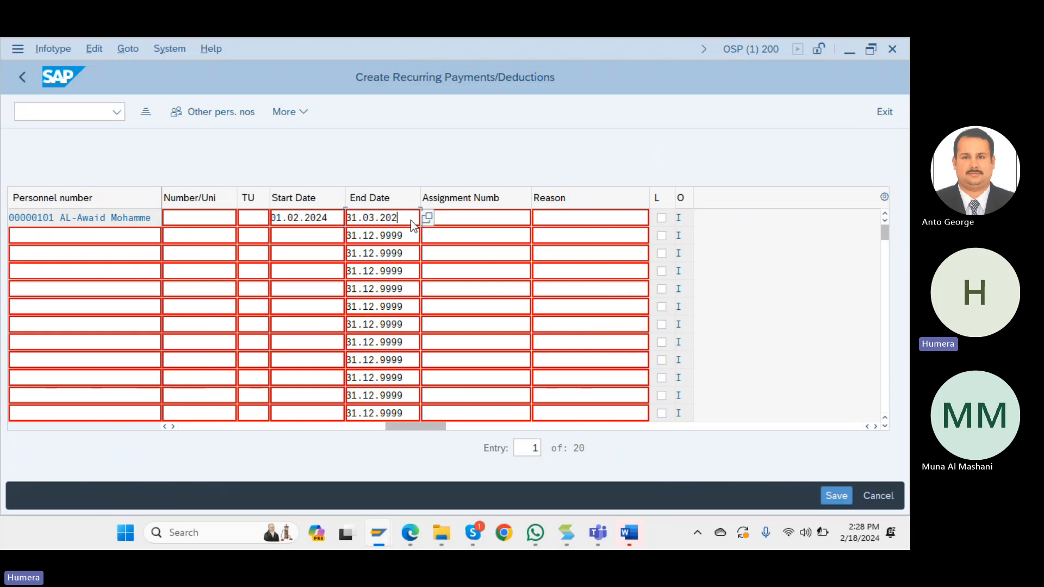
key(BackSpace)
key(BackSpace)
key(BackSpace)
key(BackSpace)
key(BackSpace)
key(BackSpace)
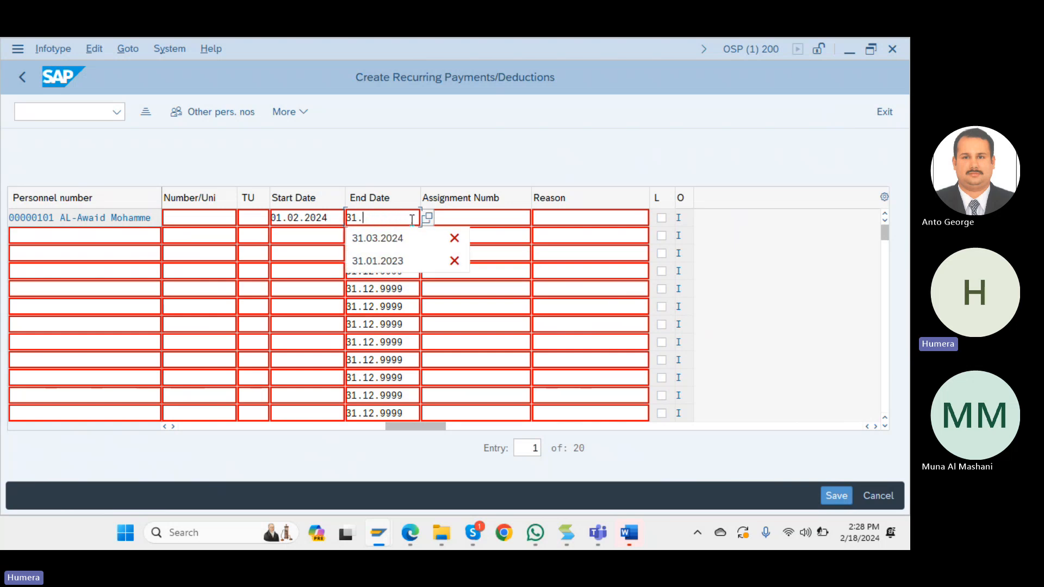
text(02.)
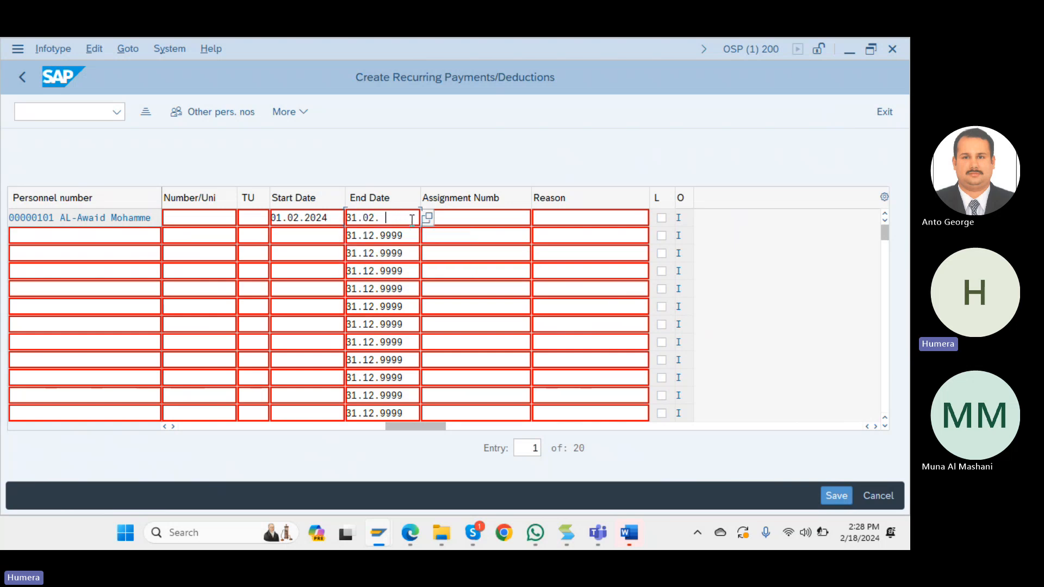
text(2024)
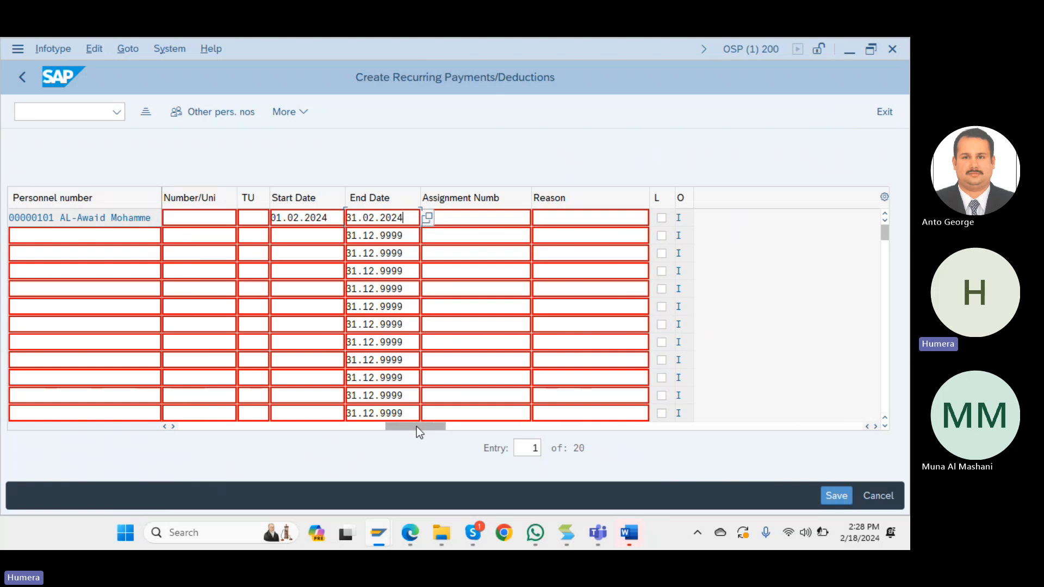
drag(418, 428, 330, 427)
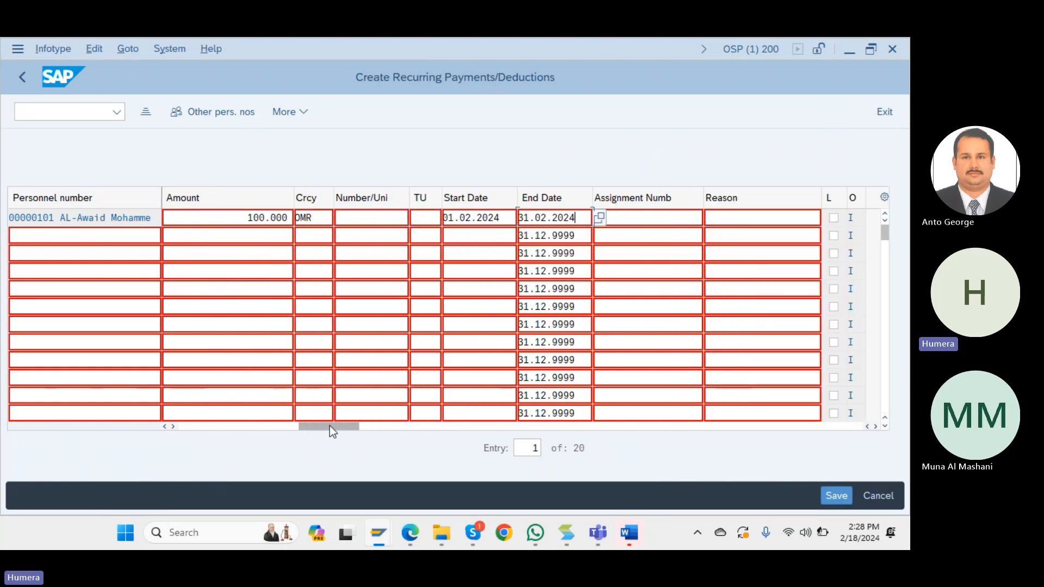
key(Return)
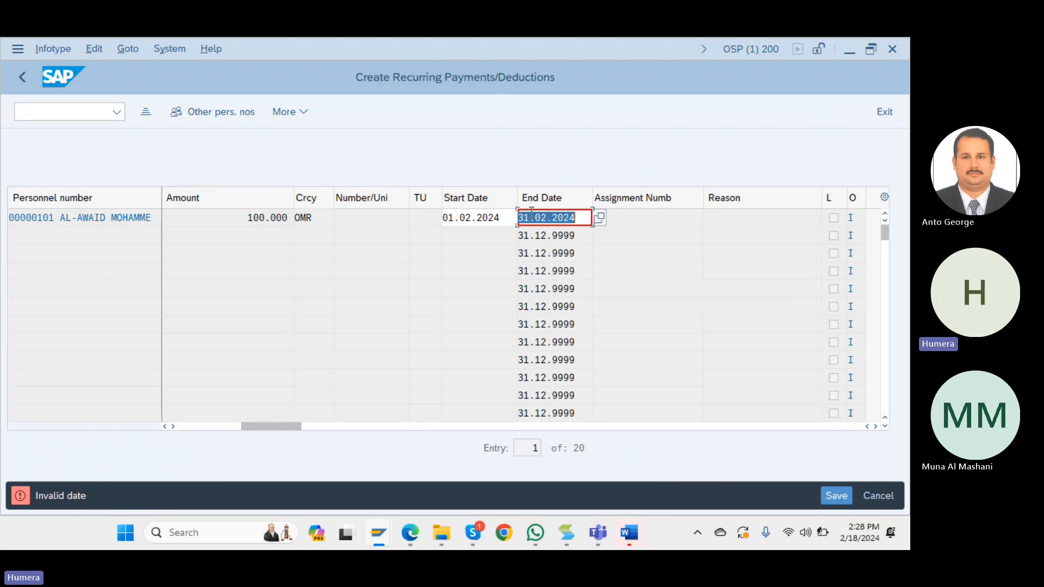
Set the first row's end date to 29.02.2024 and confirm the entry.
click(529, 217)
key(Delete)
key(BackSpace)
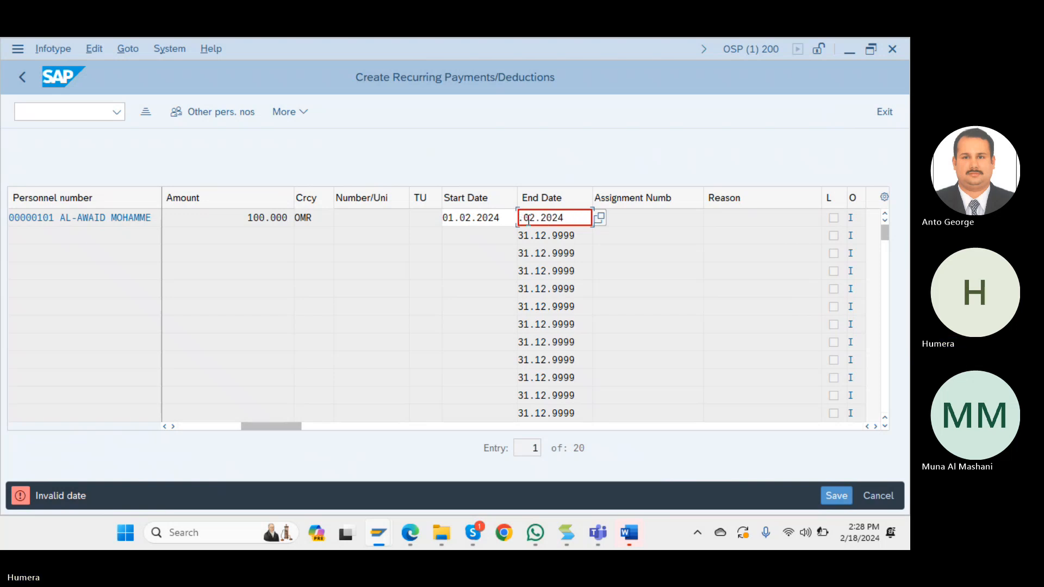
text(29)
key(Return)
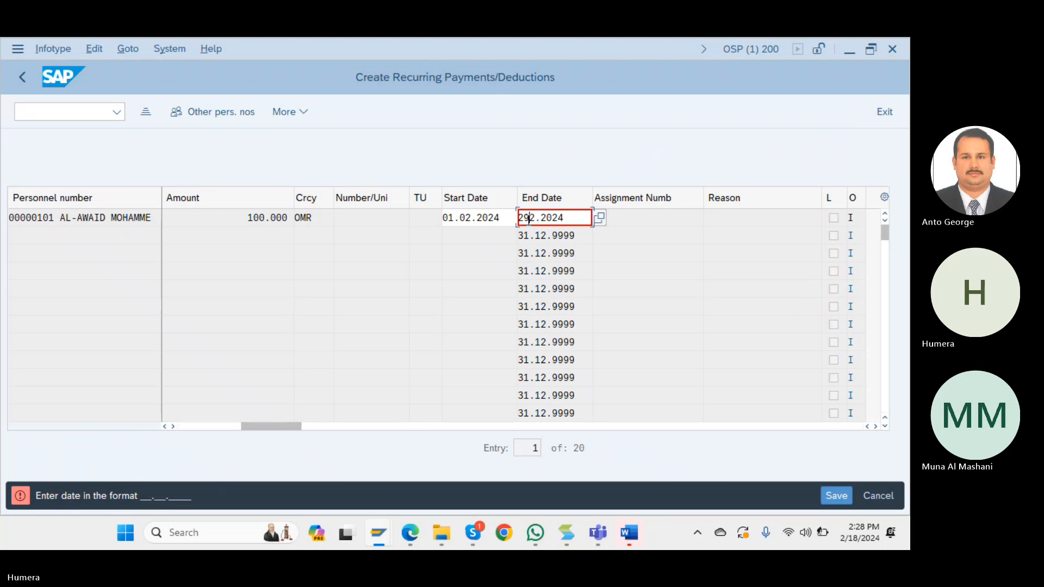
text(.02.2024)
key(Return)
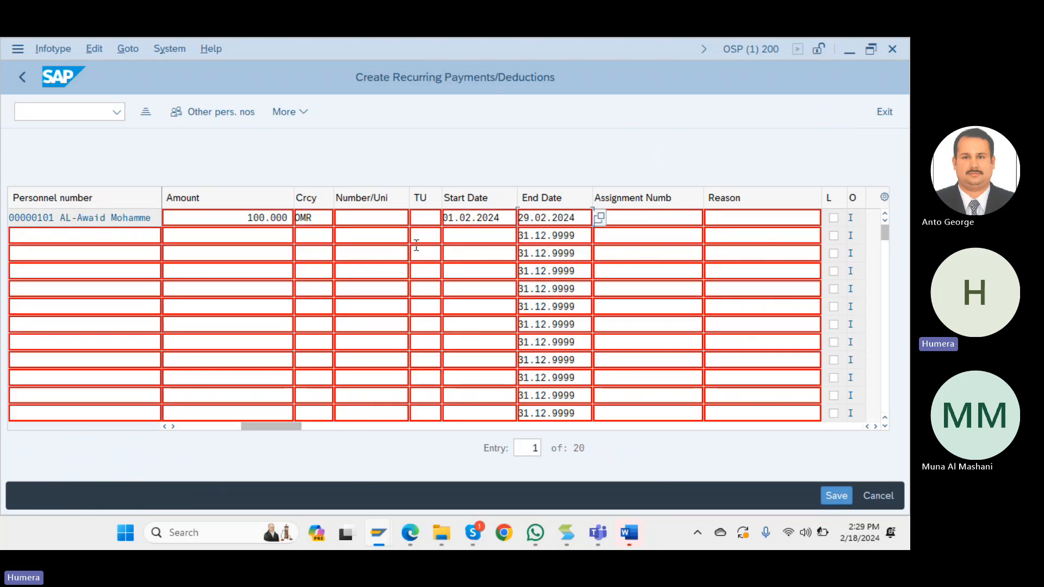
Fill the second row with the next employee's personnel number, amount 100 and wage type 4100.
click(144, 234)
click(145, 235)
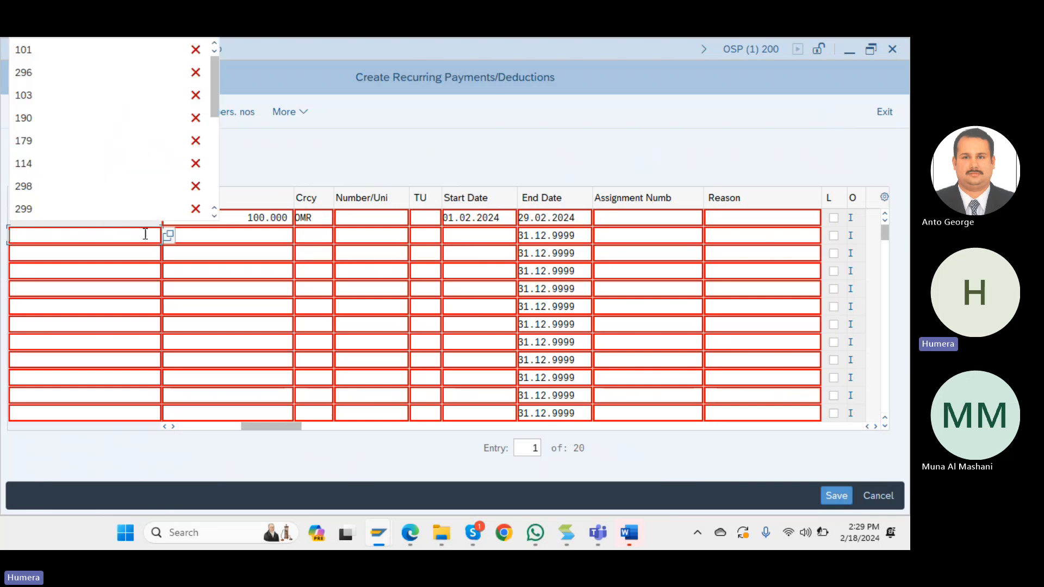
click(68, 97)
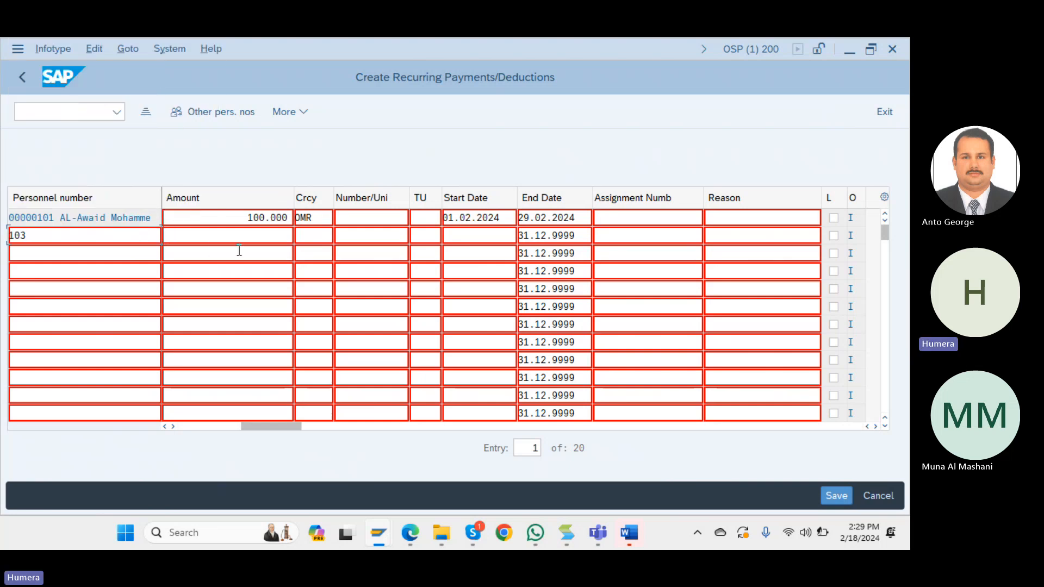
click(258, 234)
text(100)
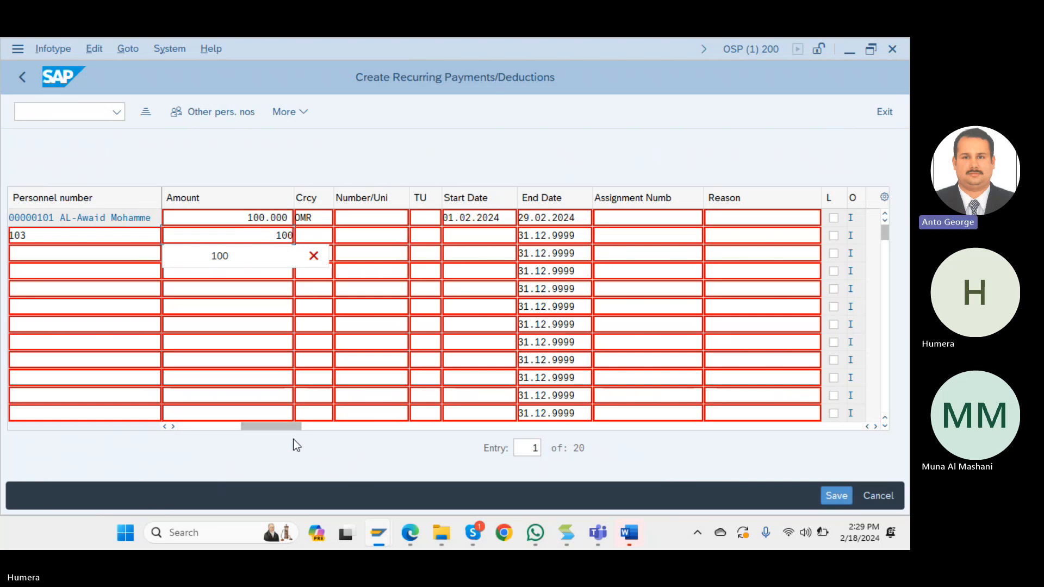
drag(292, 427, 204, 430)
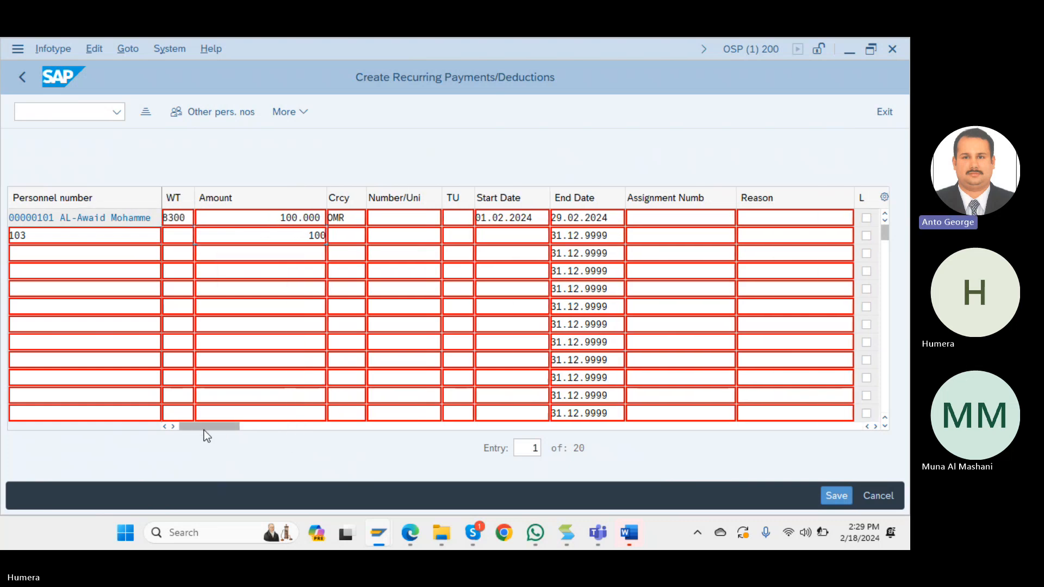
click(182, 238)
text(4100)
Set the second row's start date to 01.02.2024.
click(513, 237)
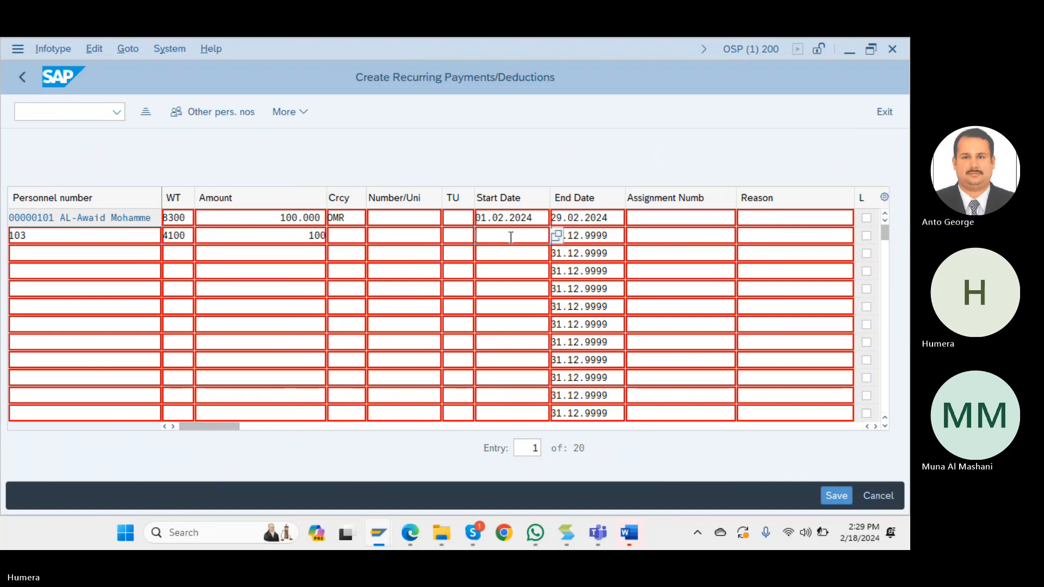
text(01.0)
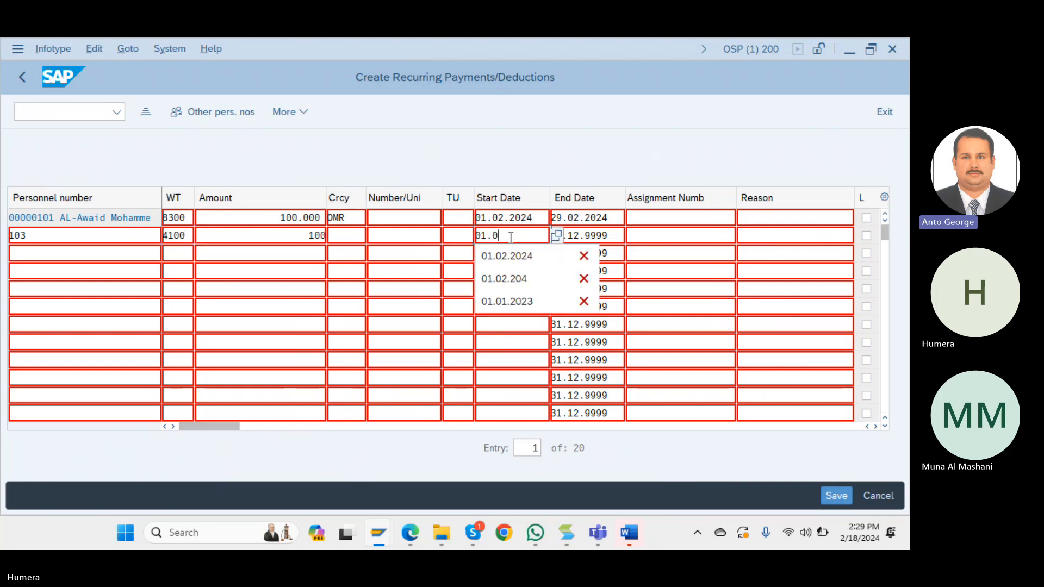
text(2.2024)
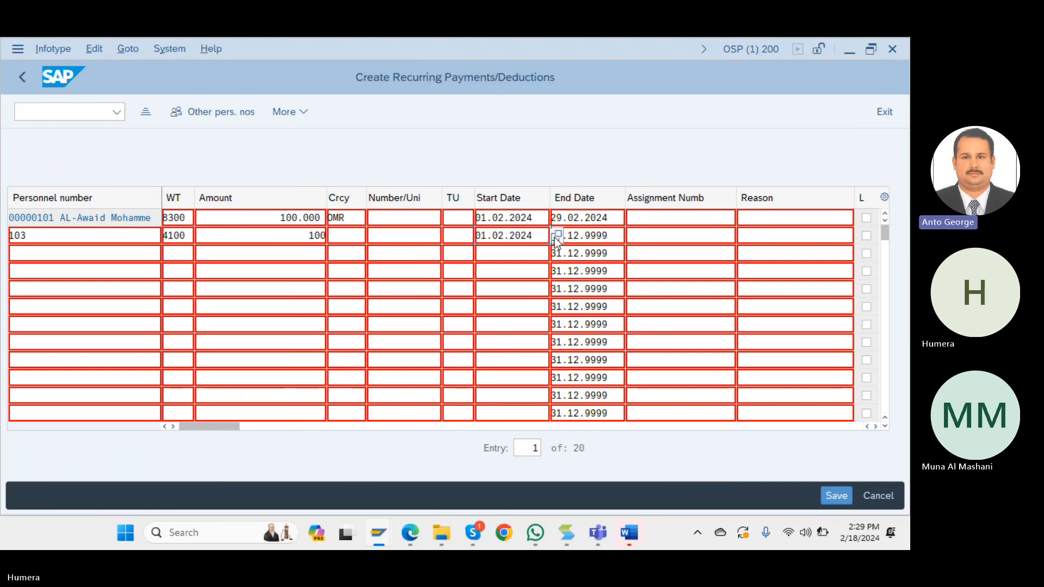
Set the second row's end date to 29.02.2024 and save both employees' recurring payment records.
click(555, 239)
double_click(556, 239)
key(BackSpace)
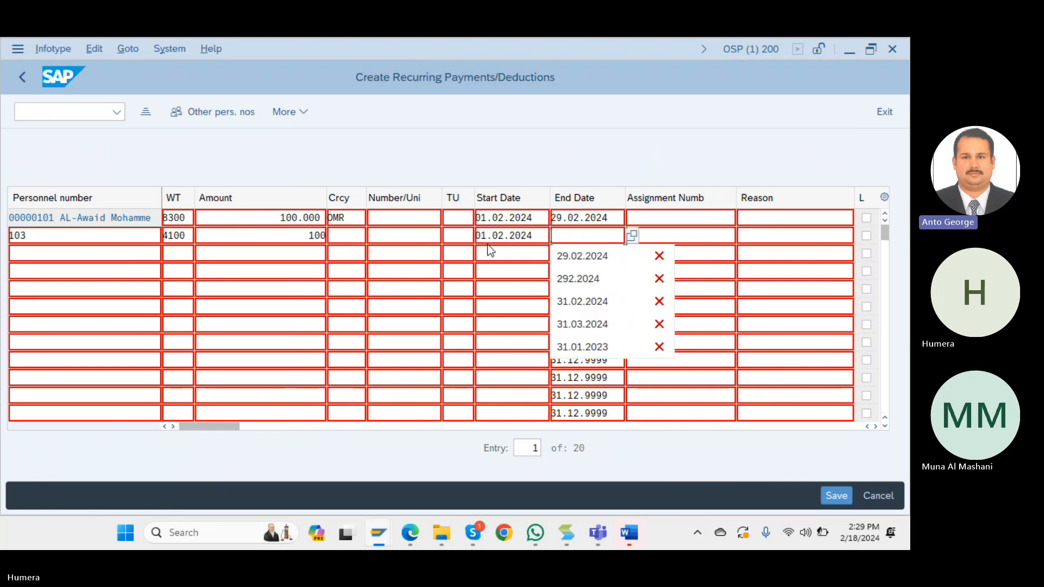
click(615, 256)
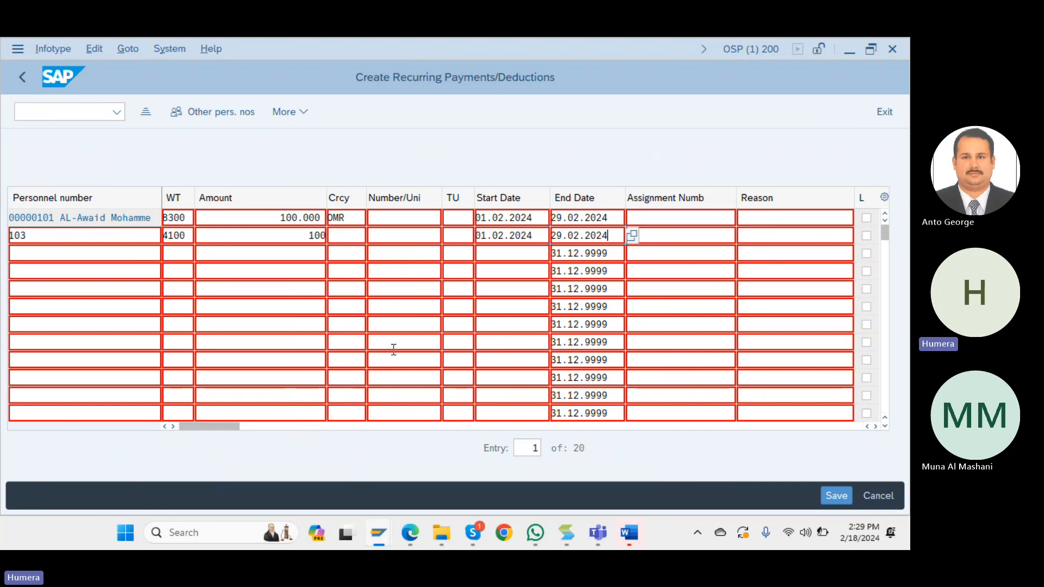
key(Return)
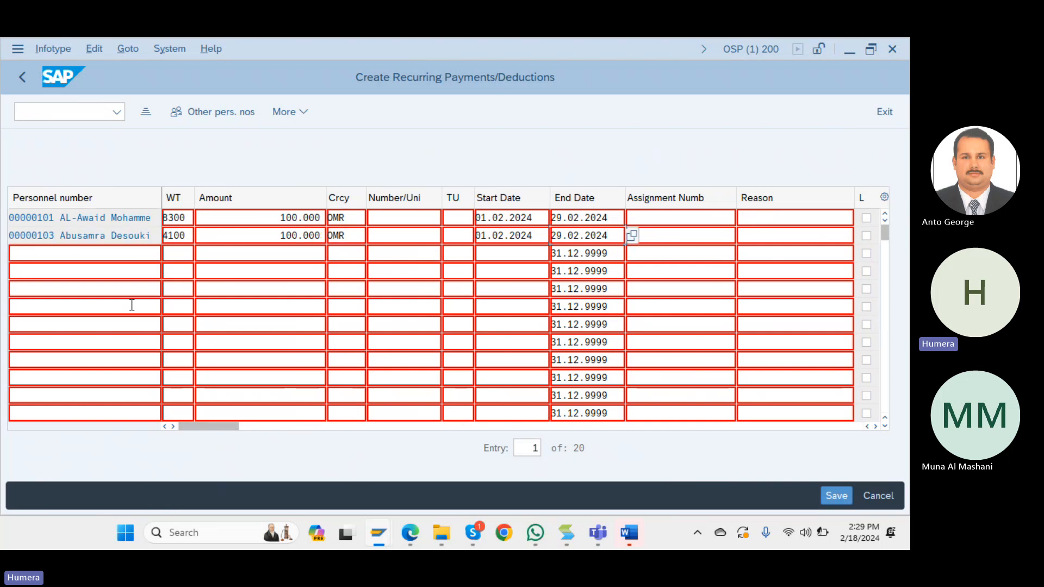
click(842, 496)
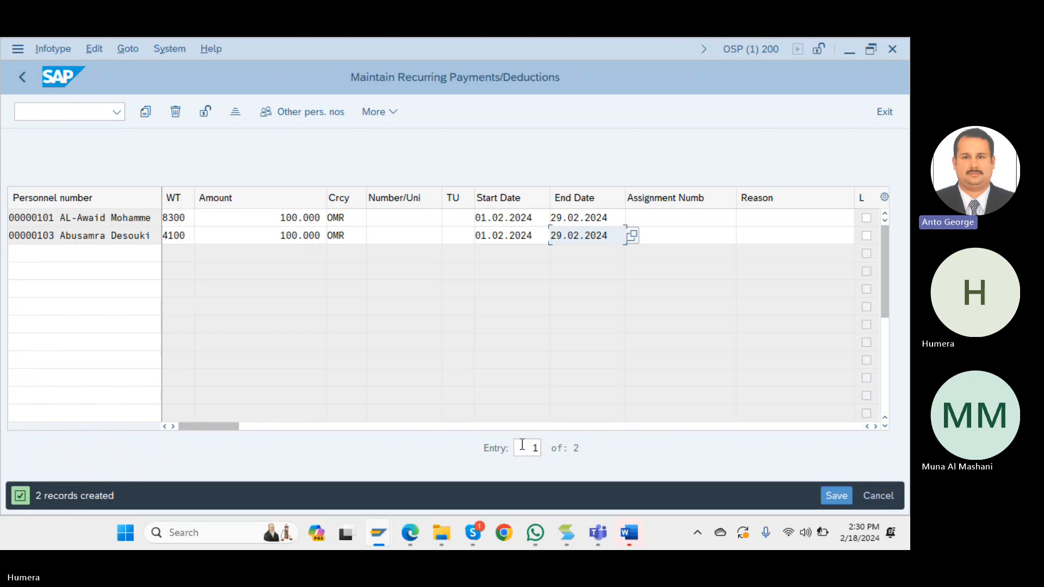
Switch to the salary advances user manual in Word, dismiss the viewing notice and maximize the document window.
click(631, 534)
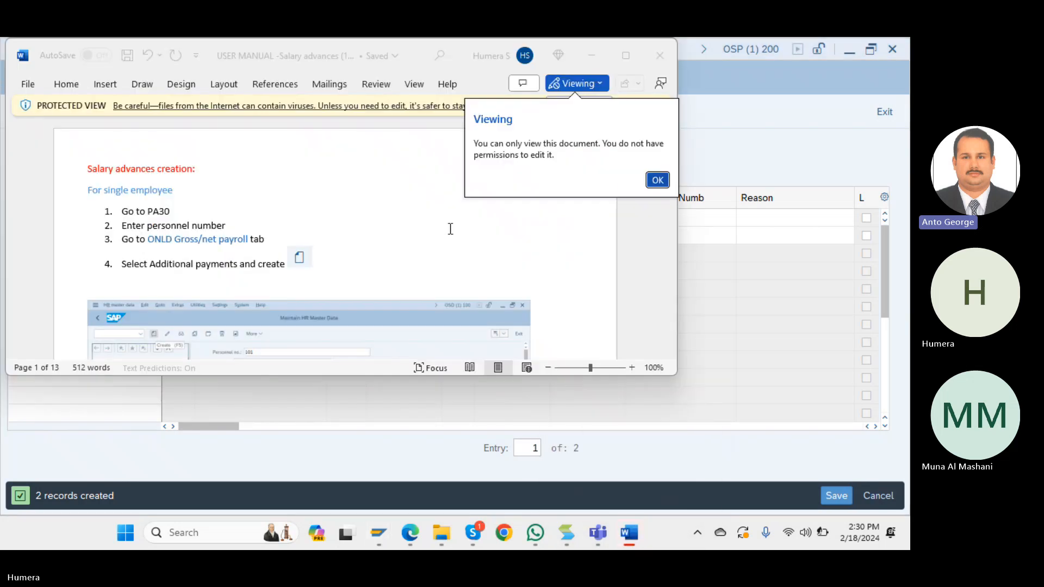
click(661, 178)
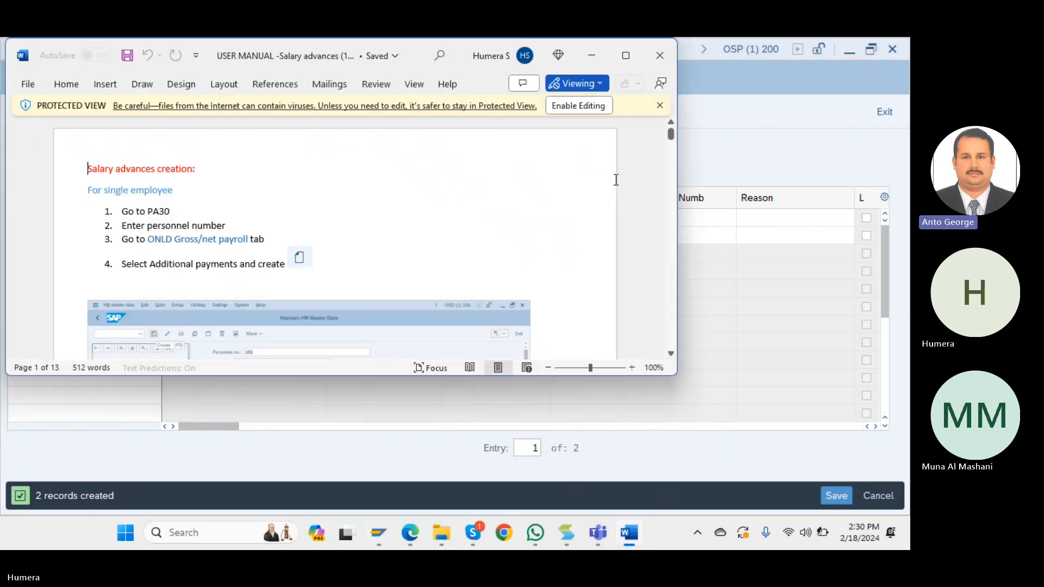
click(626, 57)
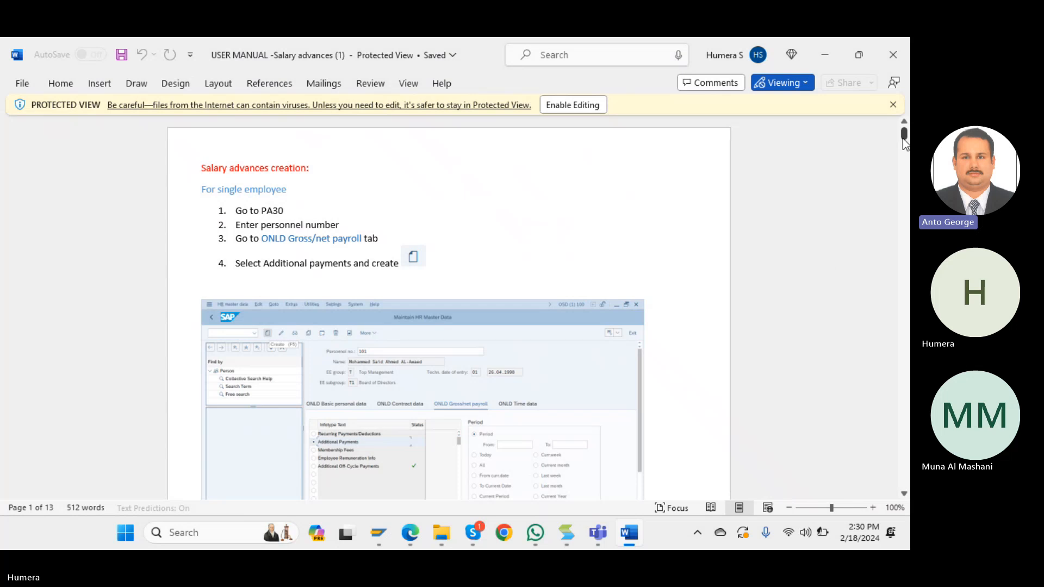
Look up the report transaction code in the REPORT section of the salary advances manual, and close the document.
drag(904, 133, 906, 425)
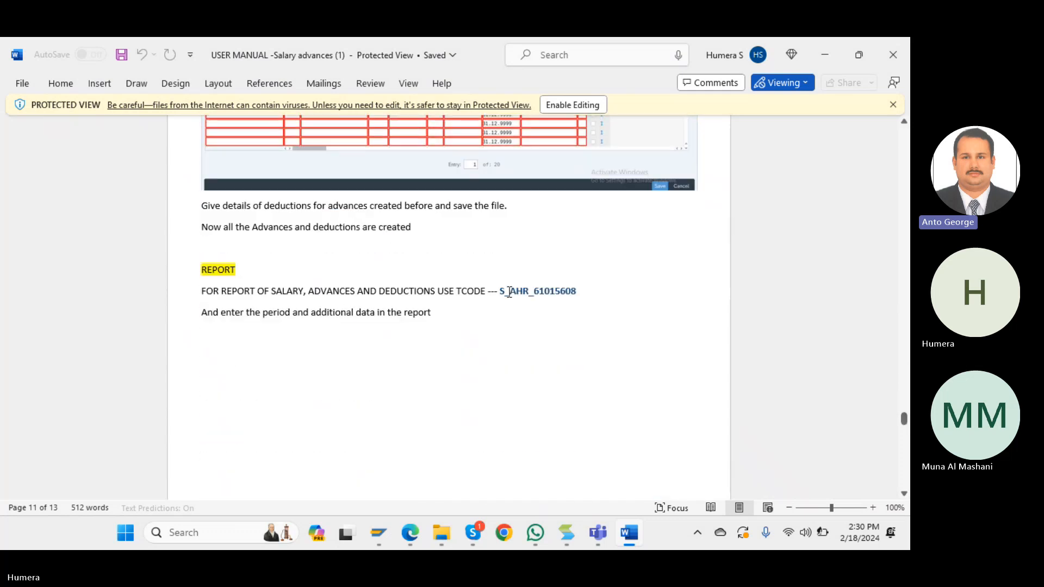
drag(502, 292, 580, 294)
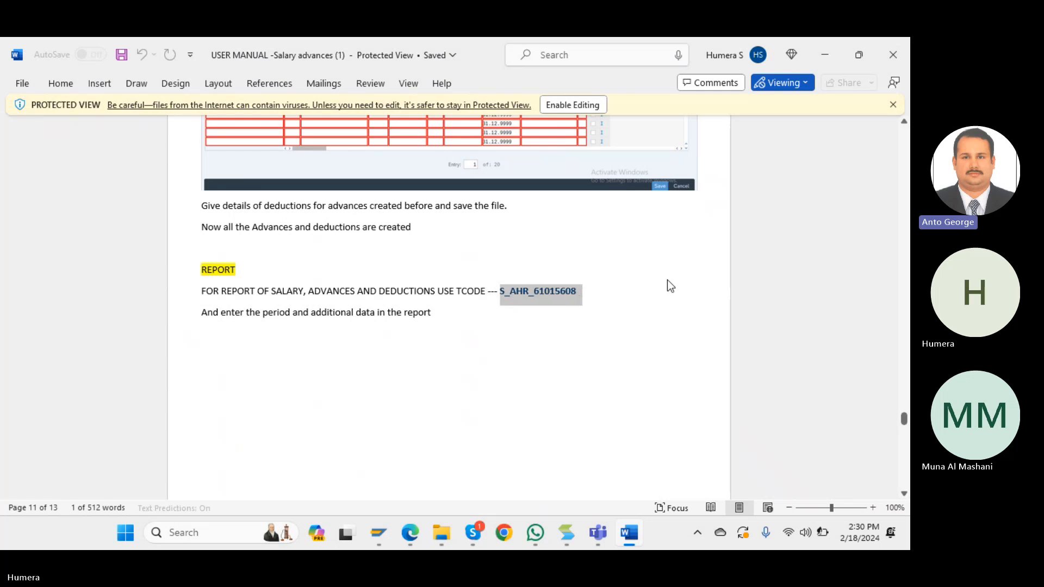
mouse_move(906, 420)
mouse_down()
mouse_move(906, 457)
mouse_move(905, 418)
mouse_up()
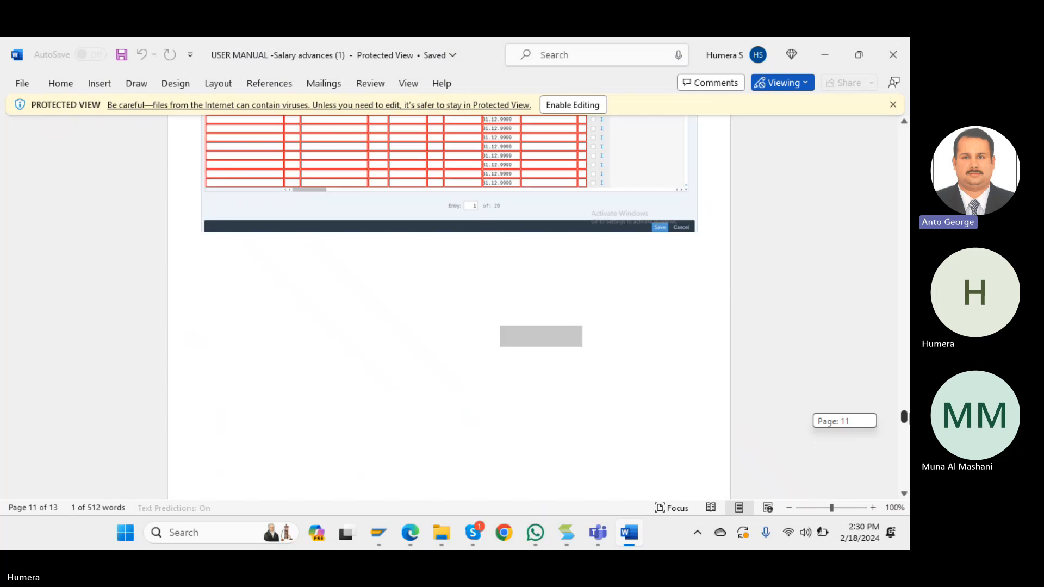
click(892, 55)
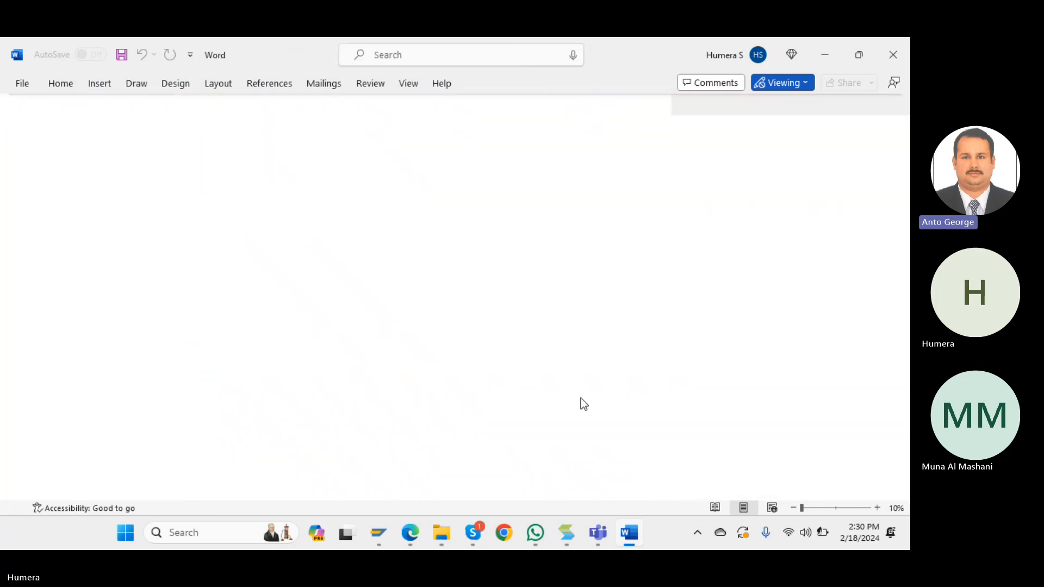
Switch to SAP, leave the saved recurring deductions list, and start a new Recurring Payments/Deductions fast entry.
mouse_move(410, 534)
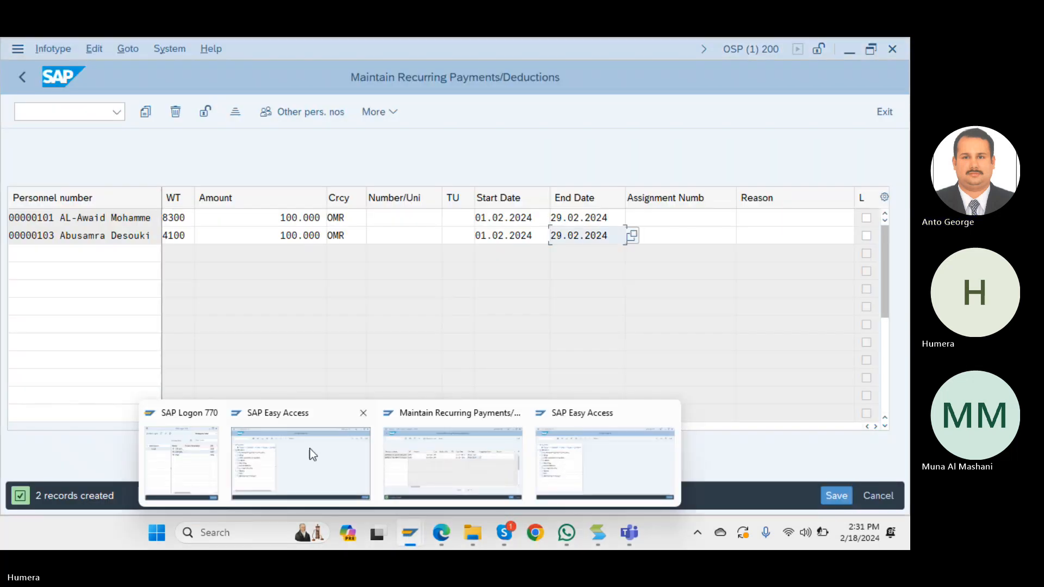
click(505, 464)
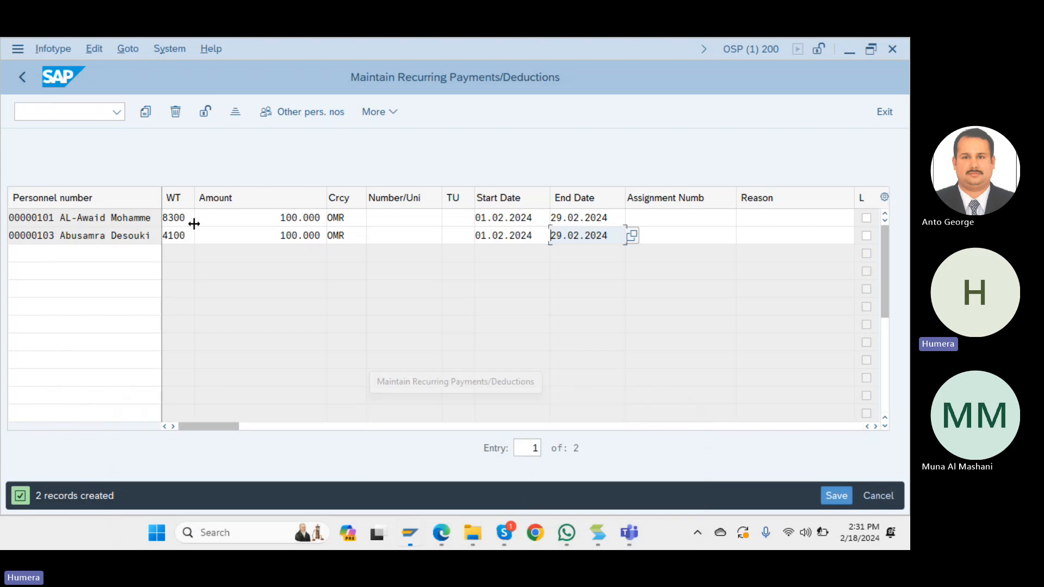
click(24, 74)
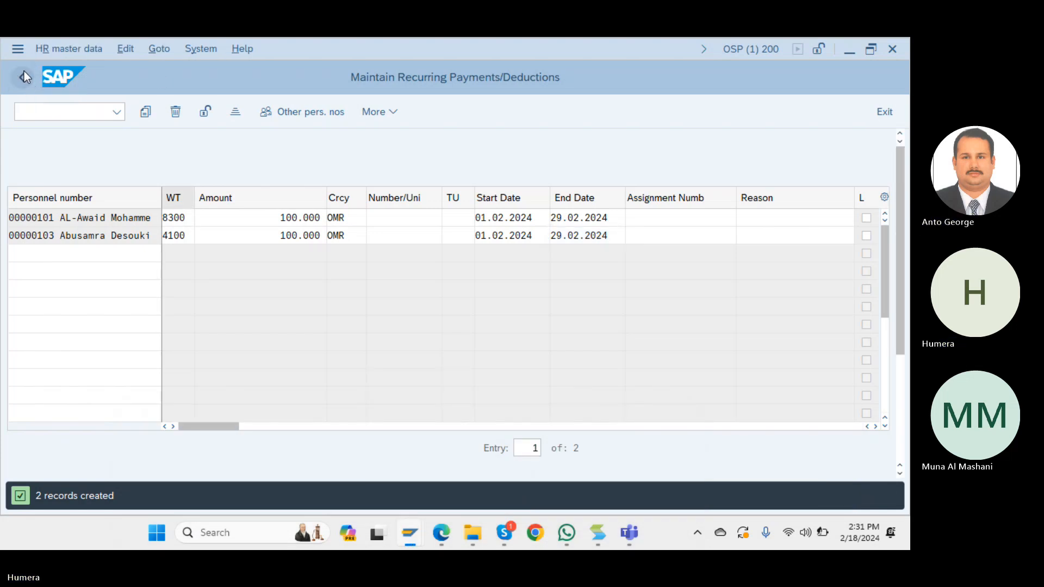
click(24, 76)
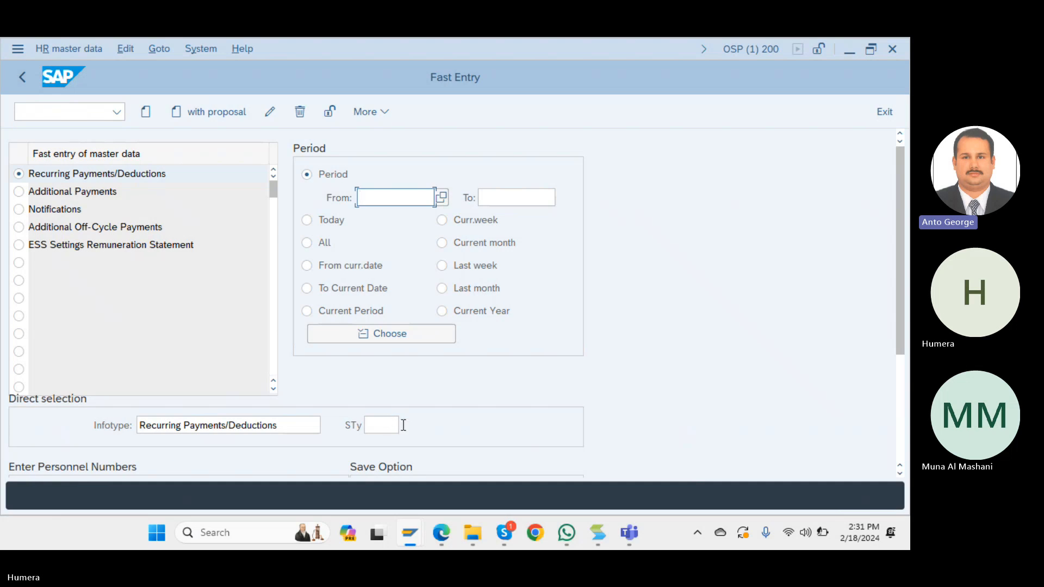
click(144, 114)
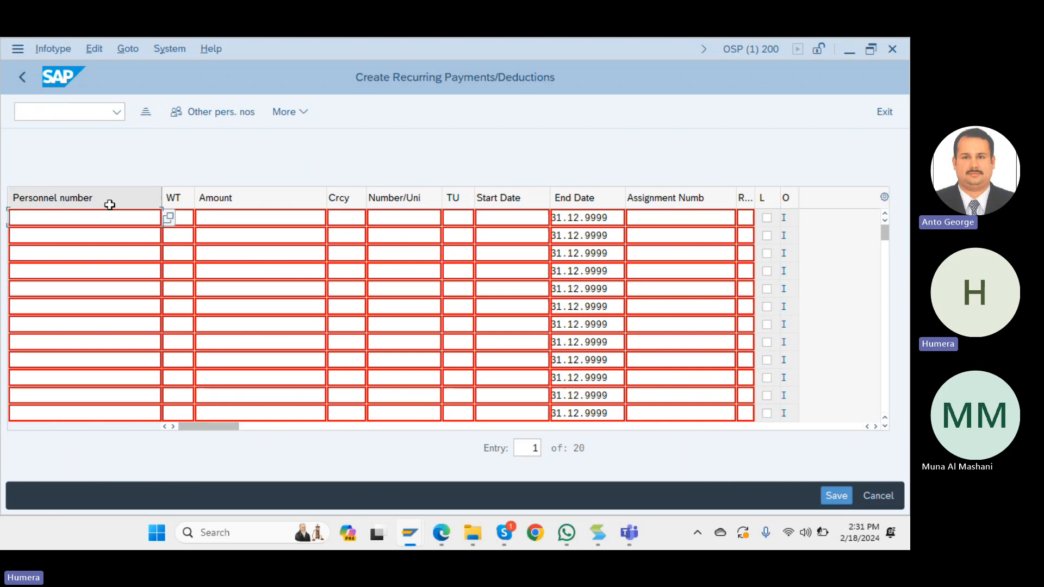
Fill the first row with the employee's personnel number, wage type 8300 and amount 100.
text(101)
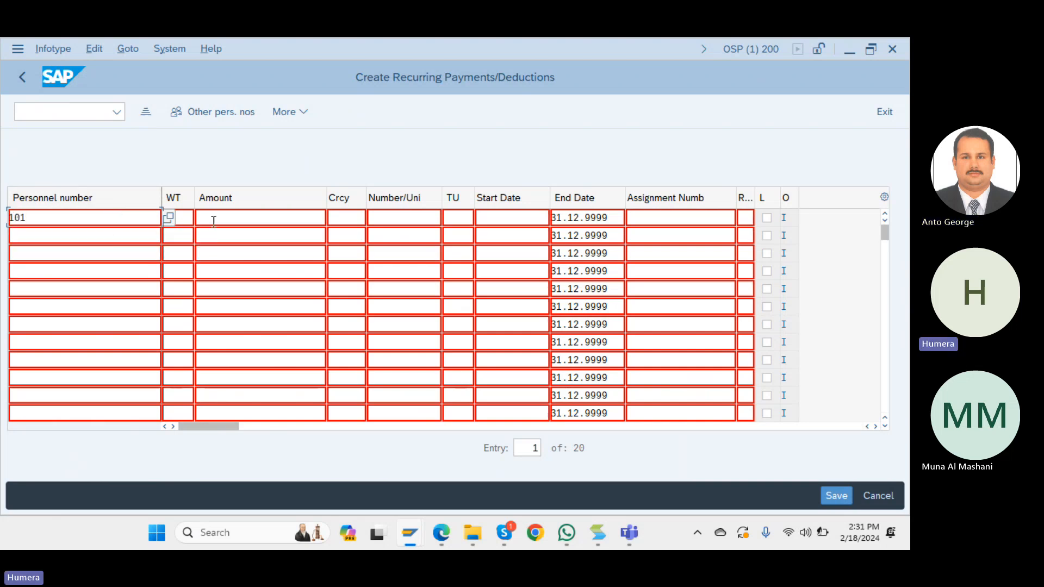
click(190, 217)
text(8)
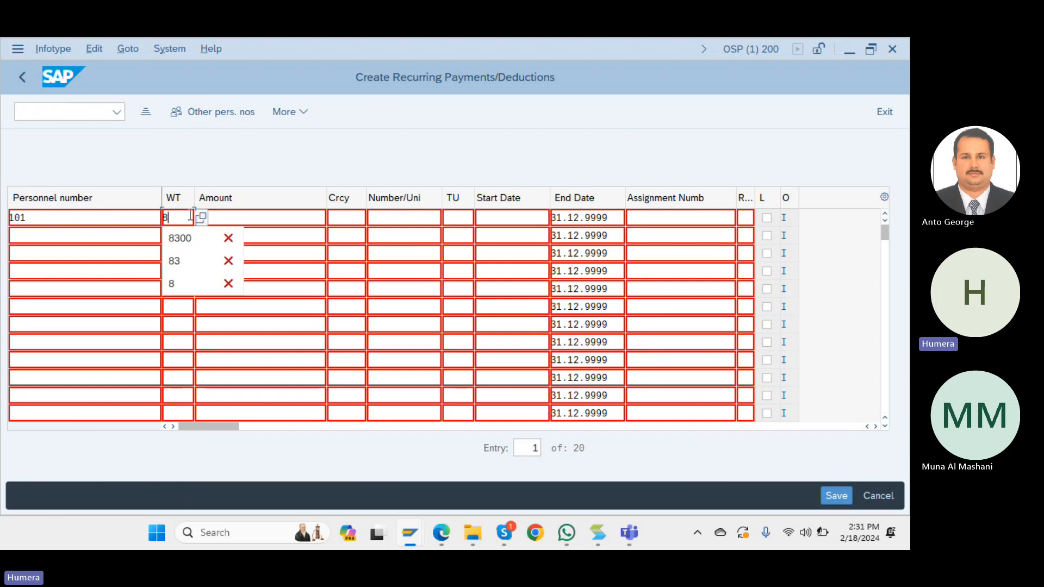
text(300)
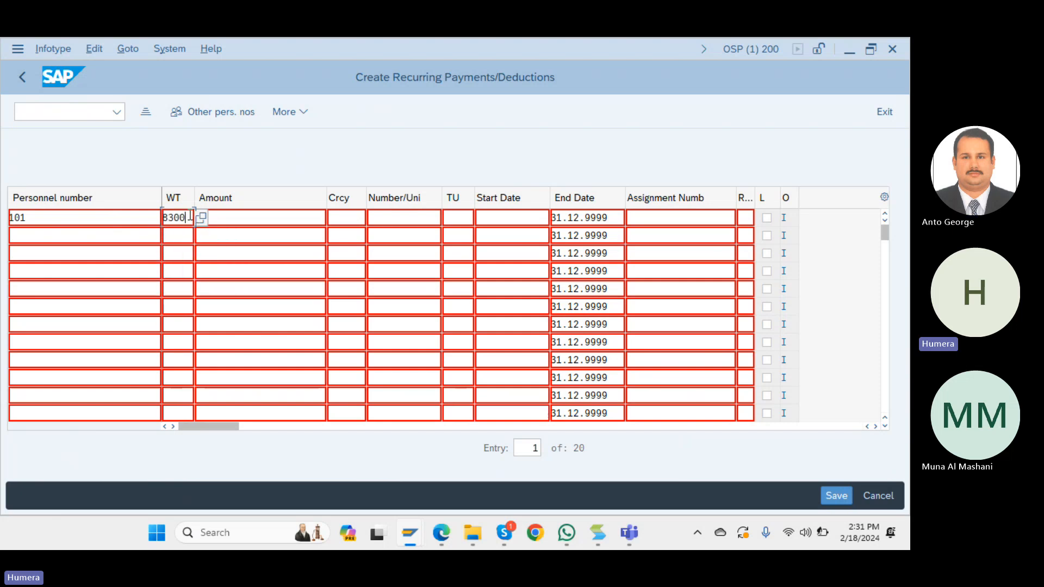
click(258, 217)
text(100)
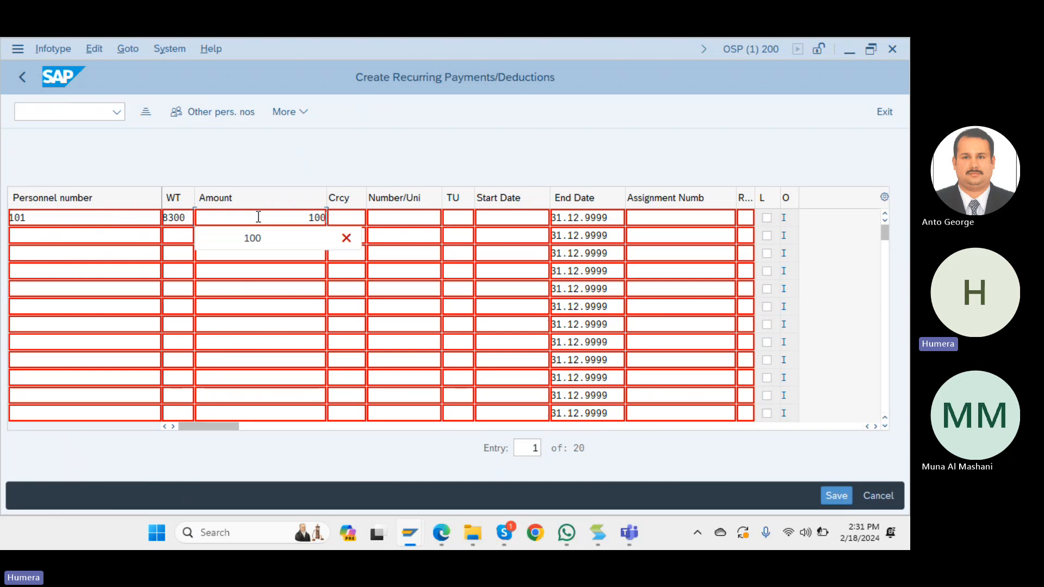
Set the first row's start date to 01.02.2024 and its end date to 29.02.2024.
click(532, 219)
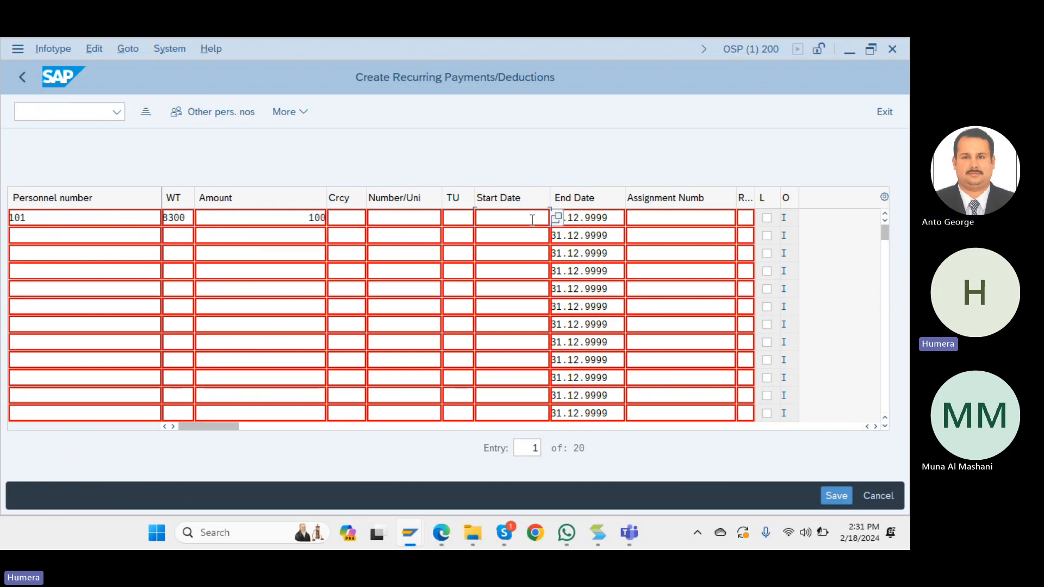
click(531, 220)
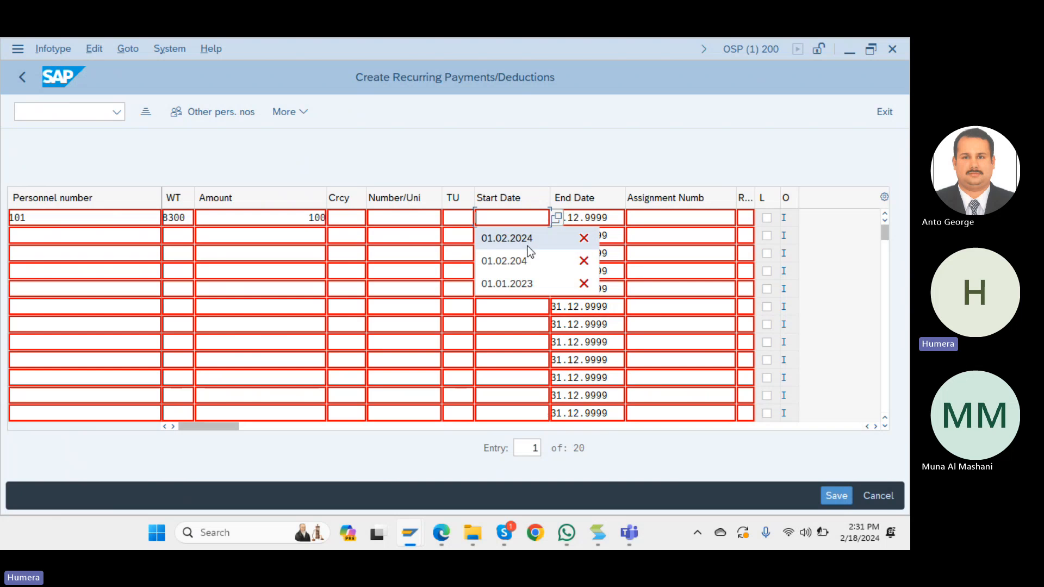
click(527, 239)
key(Tab)
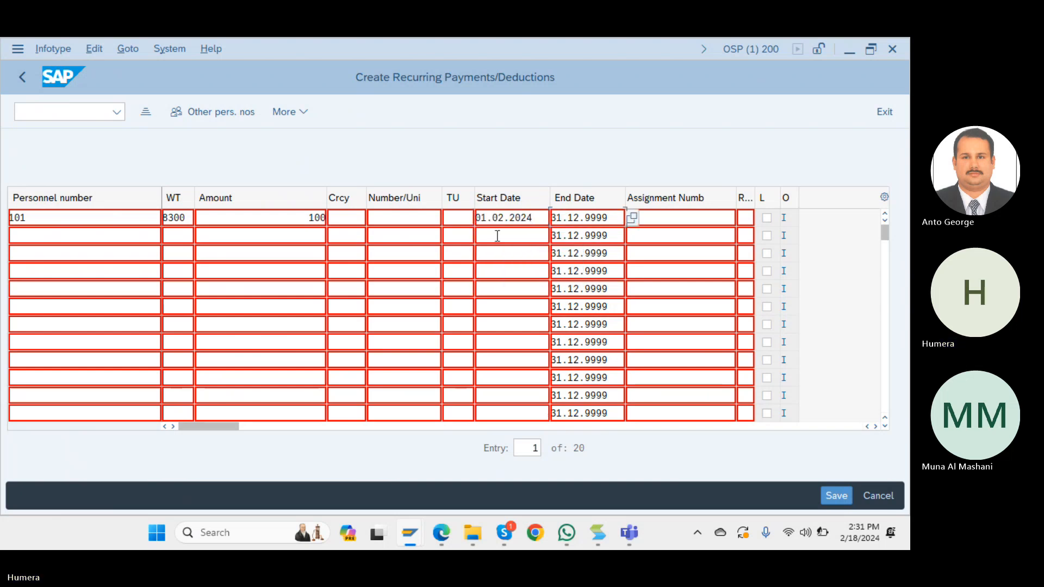
key(BackSpace)
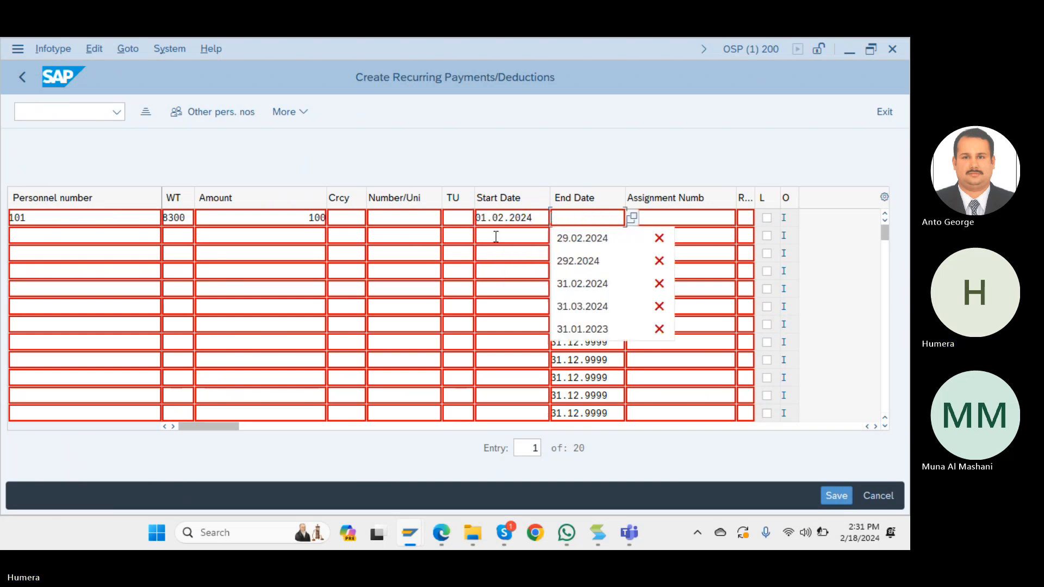
click(582, 238)
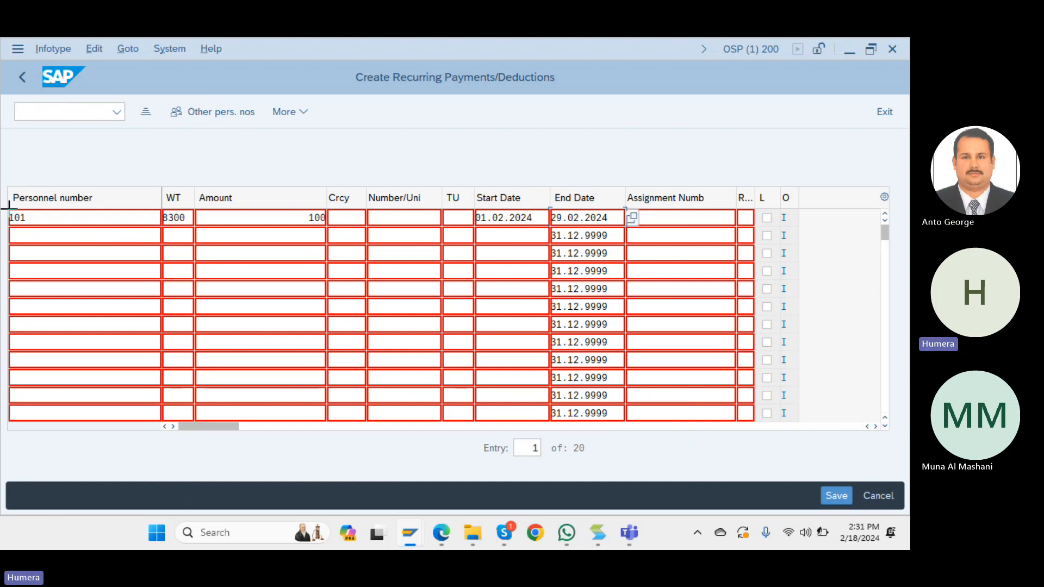
Copy the first row's entries from personnel number through end date into the next three rows.
drag(47, 217, 605, 223)
key(ctrl+c)
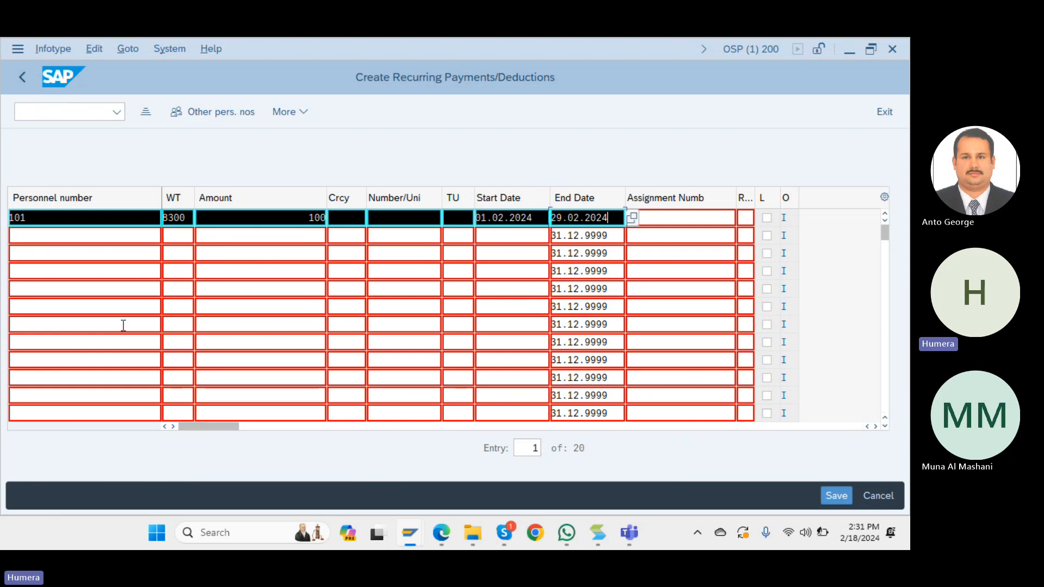
click(62, 240)
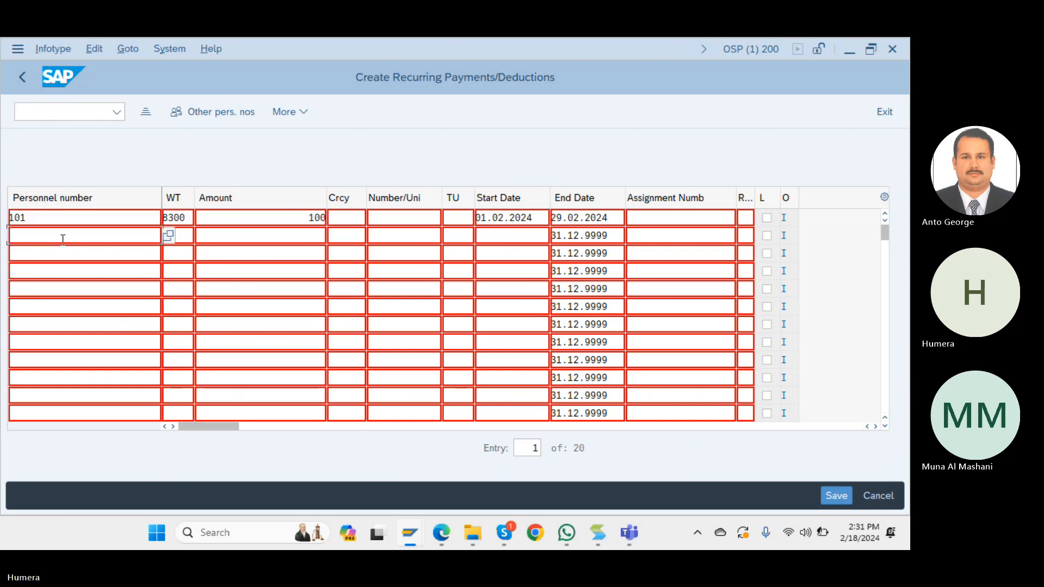
key(ctrl+v)
click(59, 253)
key(ctrl+v)
click(58, 269)
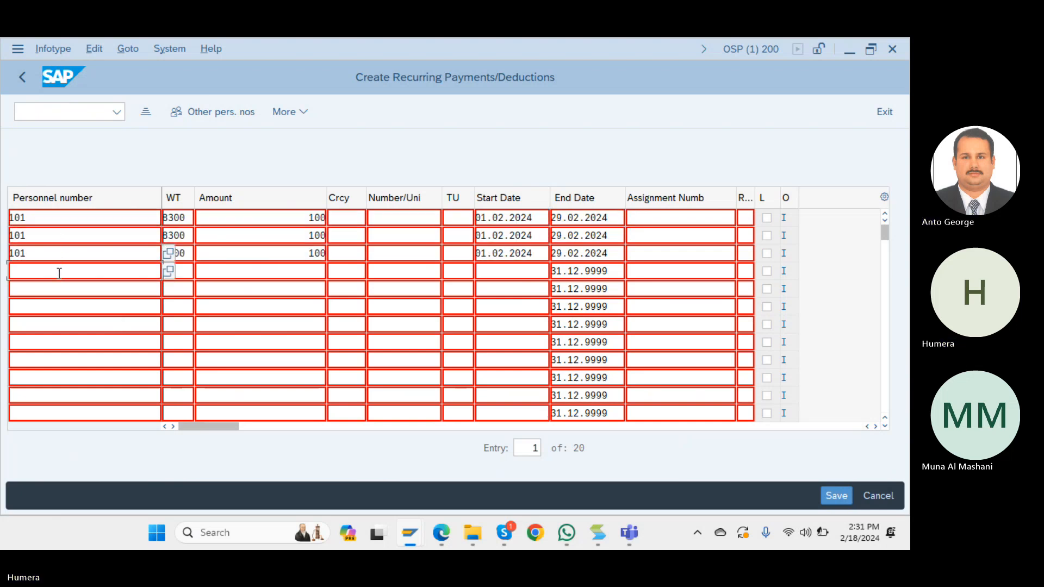
key(ctrl+v)
Change the wage type in the second row to 4100.
click(185, 236)
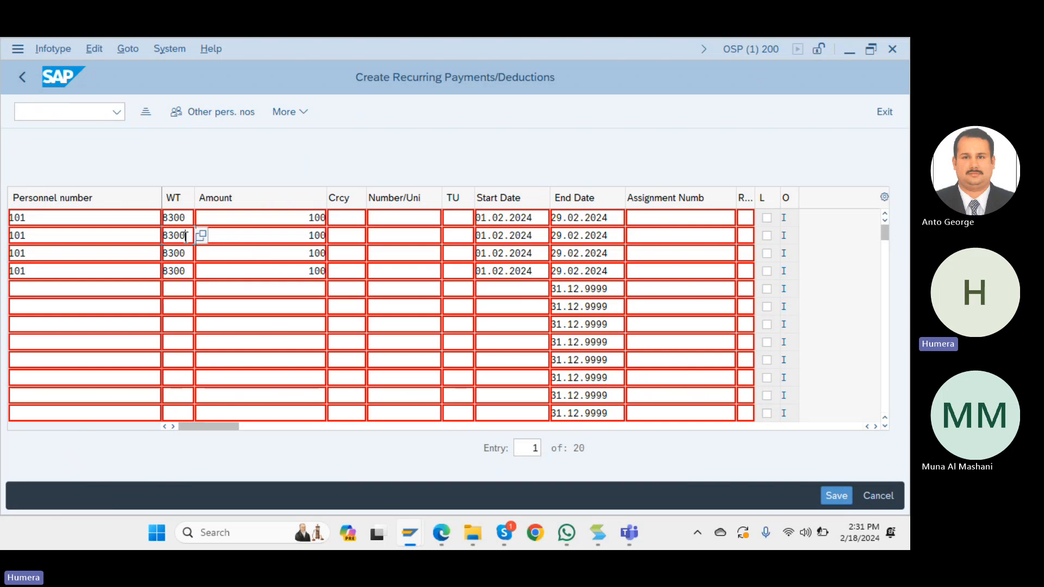
key(BackSpace)
key(BackSpace)
key(BackSpace)
key(BackSpace)
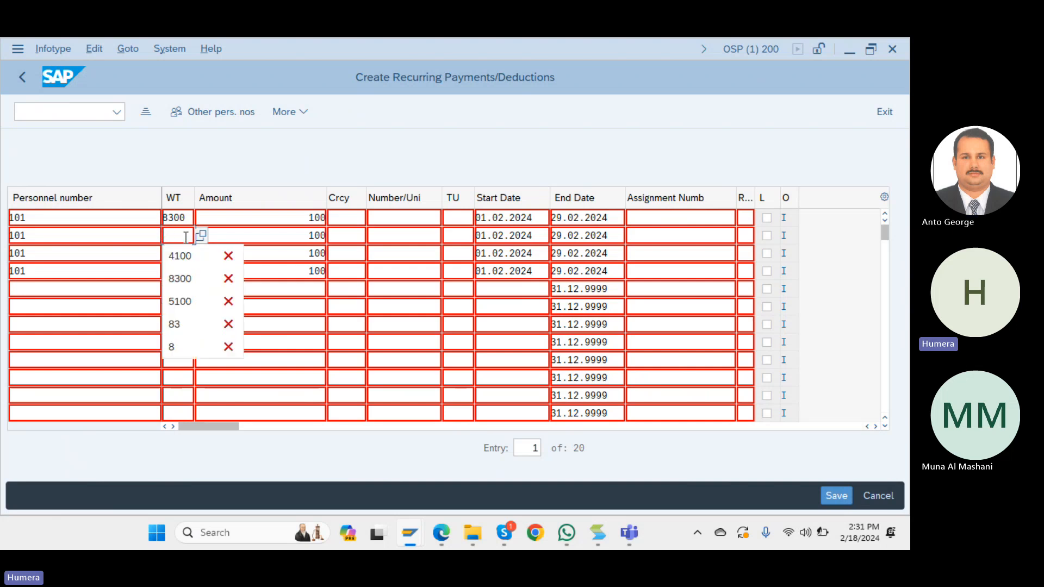
text(4)
click(181, 251)
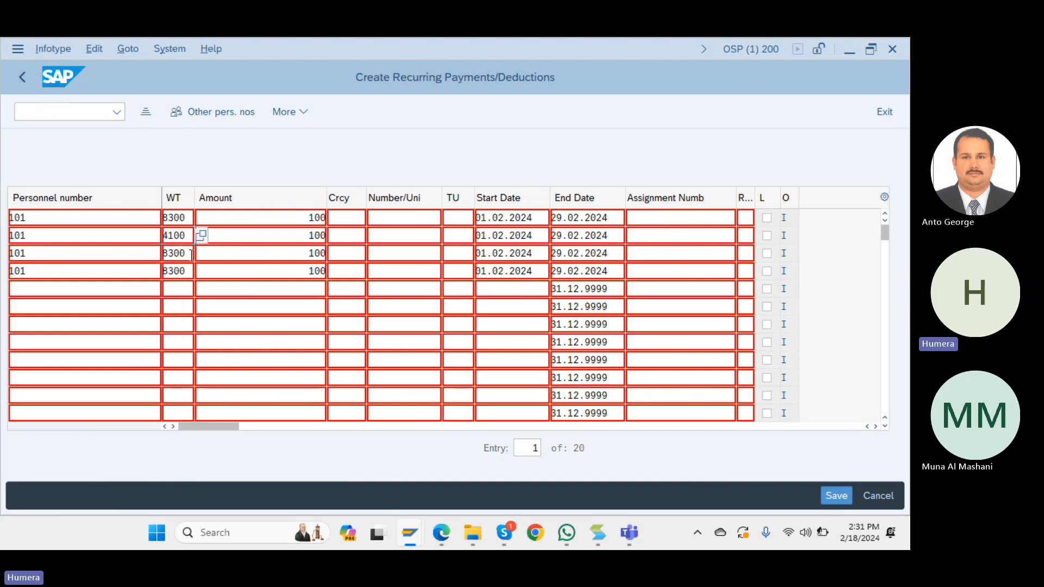
Change the wage type in the third row to 5100.
click(192, 254)
key(BackSpace)
key(BackSpace)
key(BackSpace)
key(BackSpace)
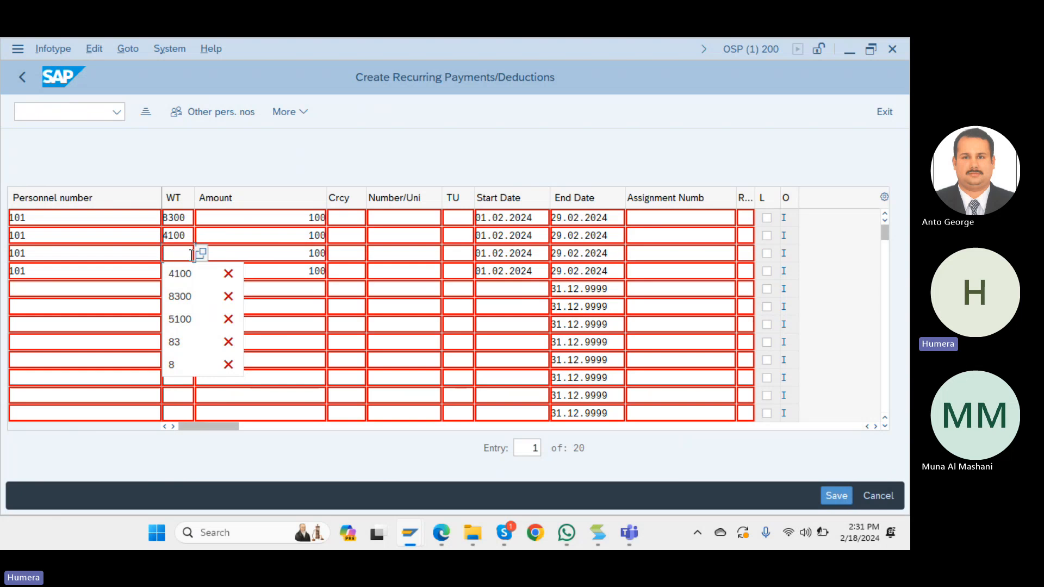
text(510)
click(183, 273)
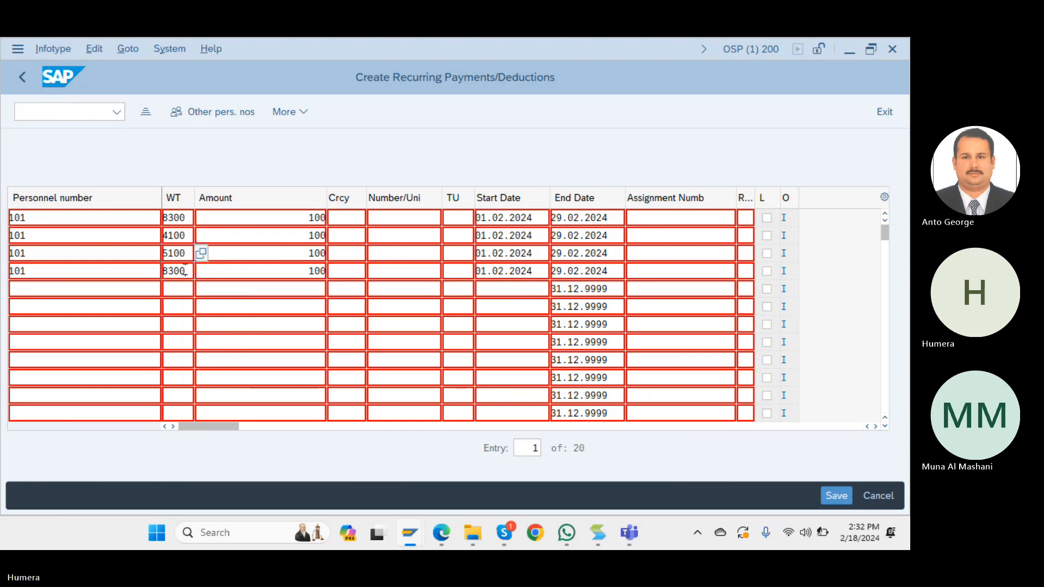
Replace the fourth row's wage type with 8400, leave Salary Adv Ded, from the list of possible wage types.
click(185, 271)
key(BackSpace)
key(BackSpace)
key(BackSpace)
key(BackSpace)
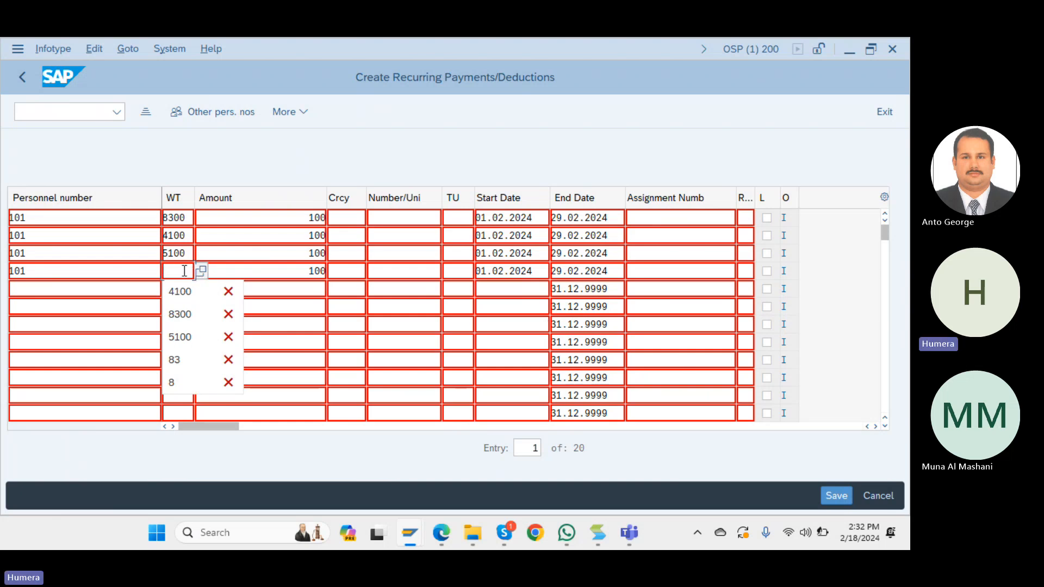
click(201, 273)
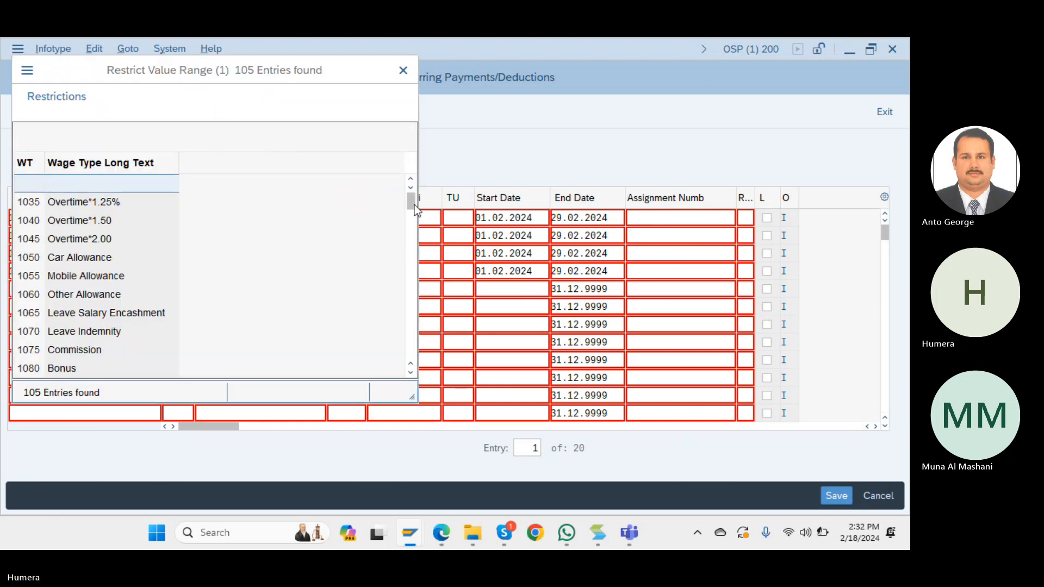
drag(414, 205, 412, 331)
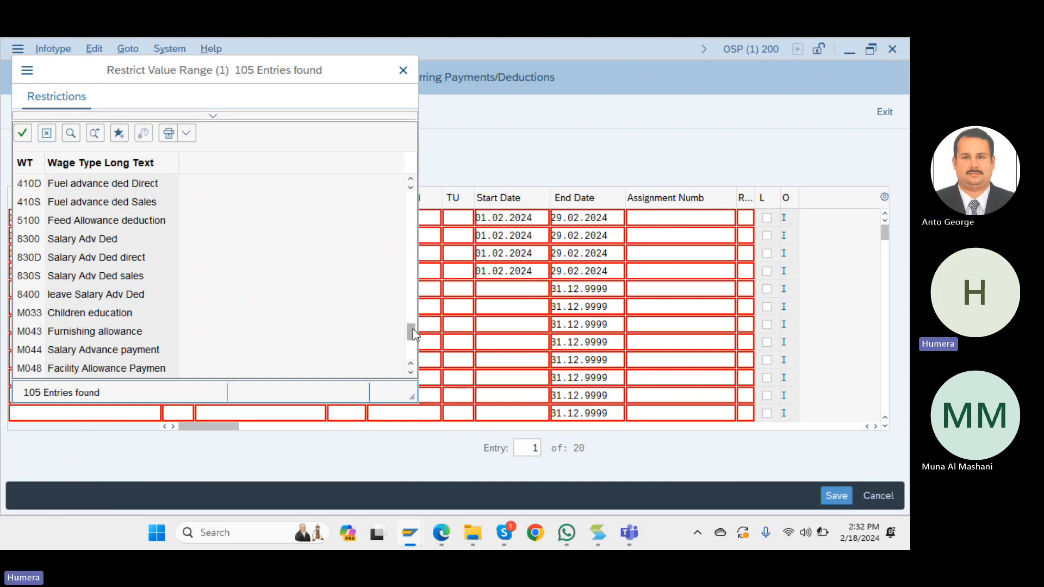
scroll(413, 323, up, 1)
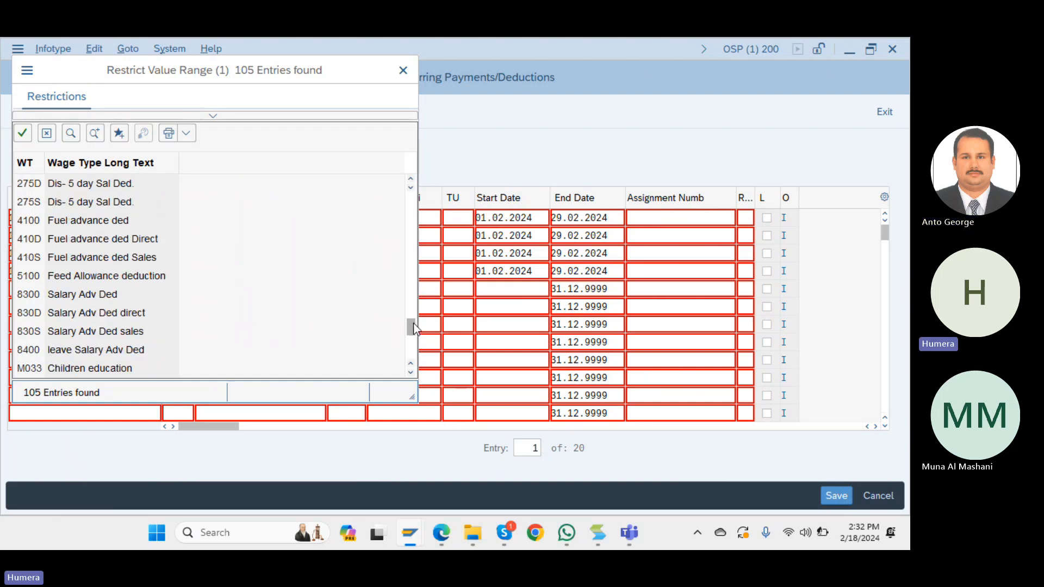
double_click(137, 350)
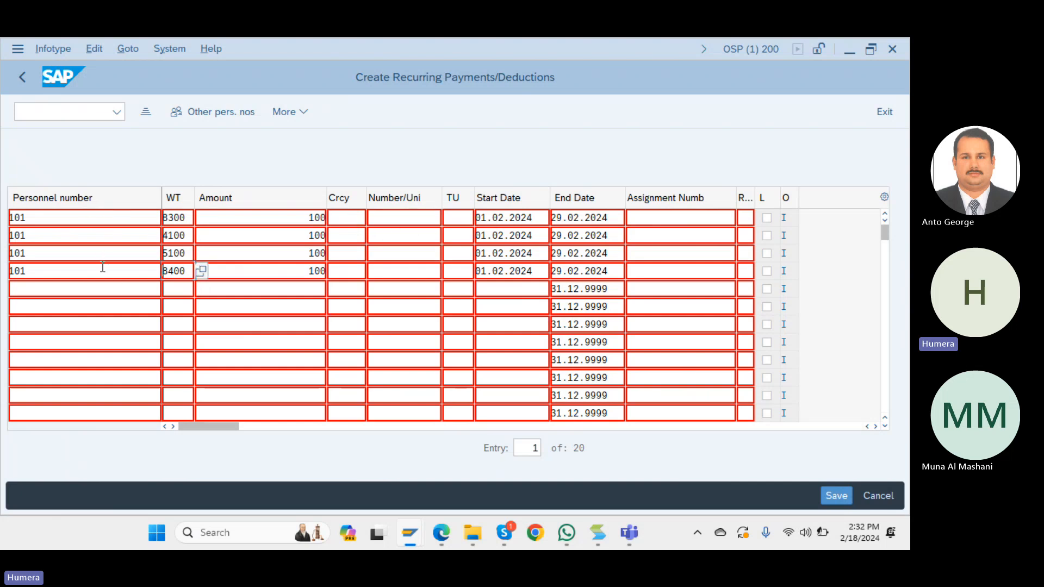
Validate and save the four recurring deduction rows, and return to the Fast Entry selection.
click(190, 217)
click(189, 236)
click(190, 254)
key(Return)
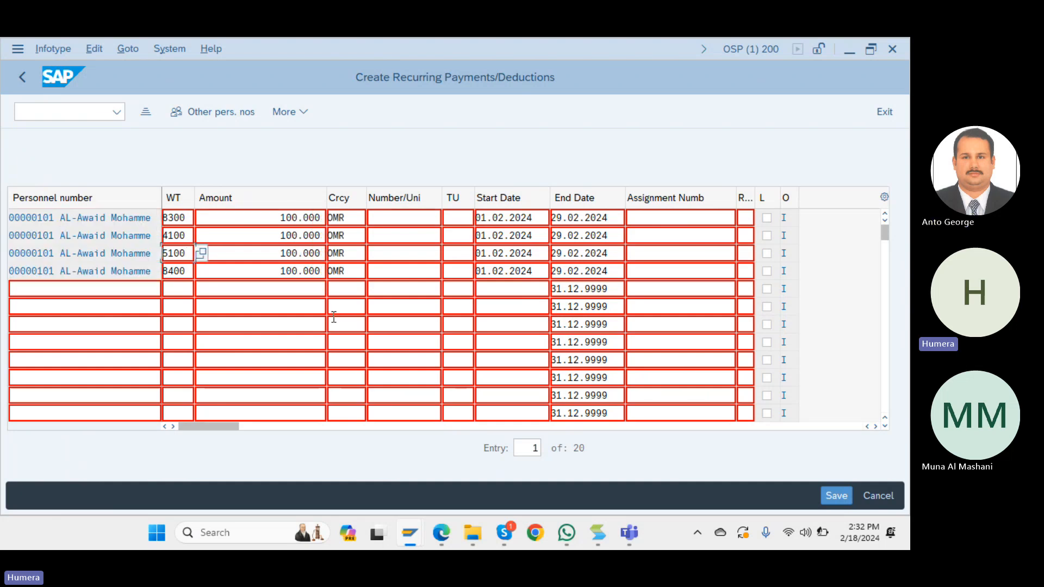
click(835, 501)
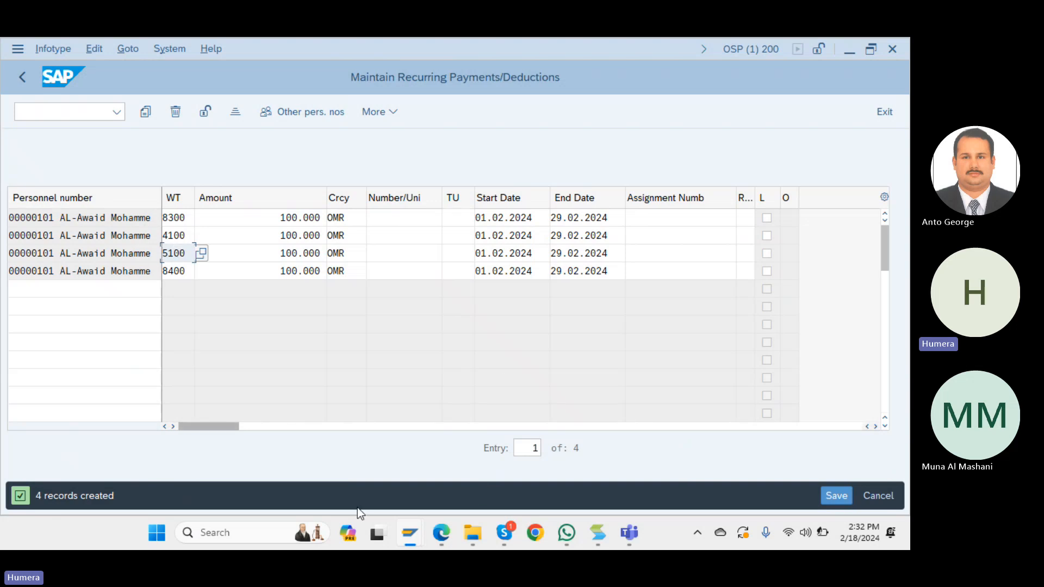
click(22, 74)
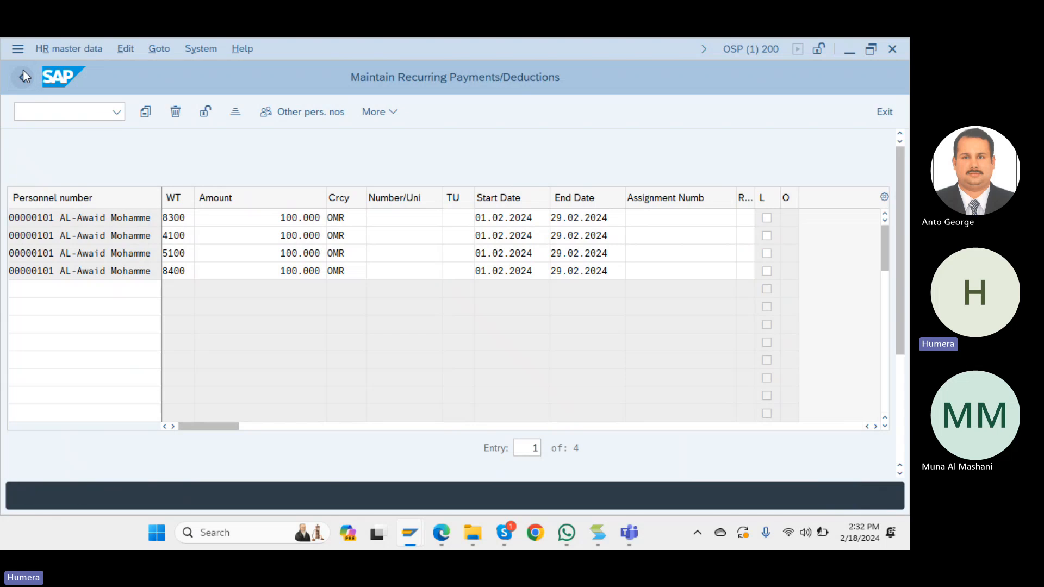
mouse_move(409, 533)
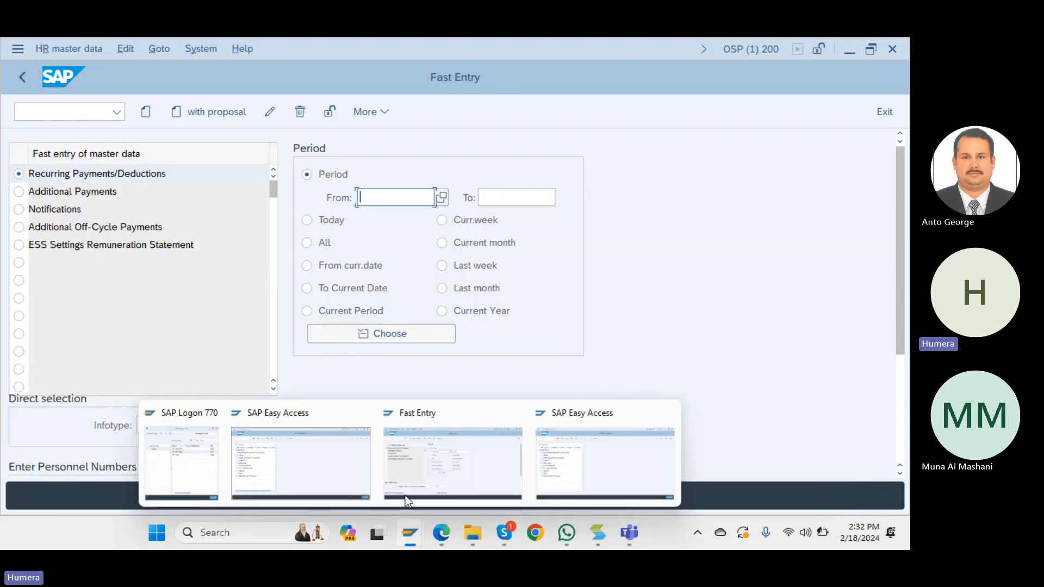
Switch to the second SAP Easy Access session and start transaction PA30.
click(581, 463)
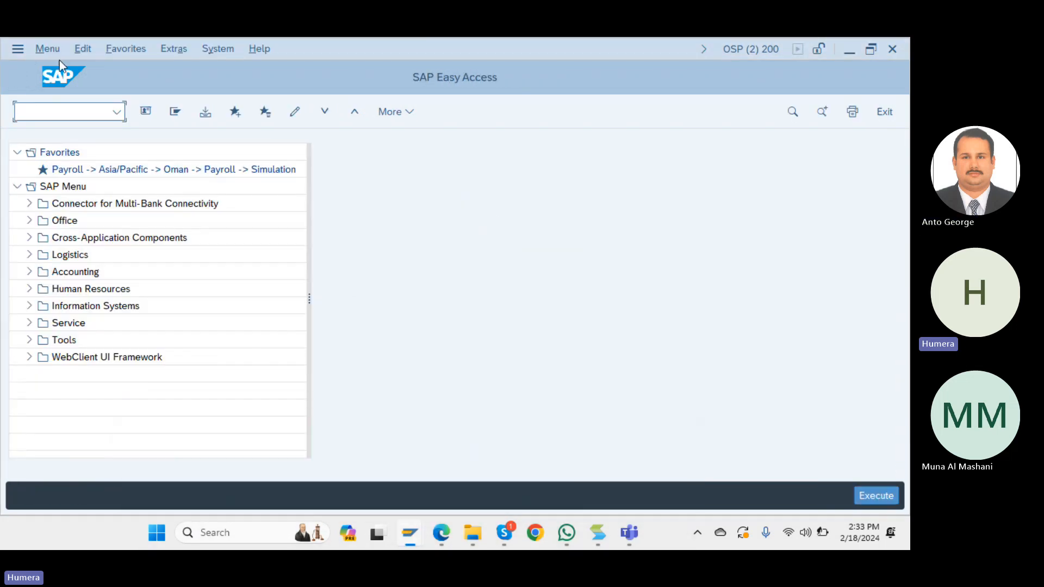
text(pa30)
key(Return)
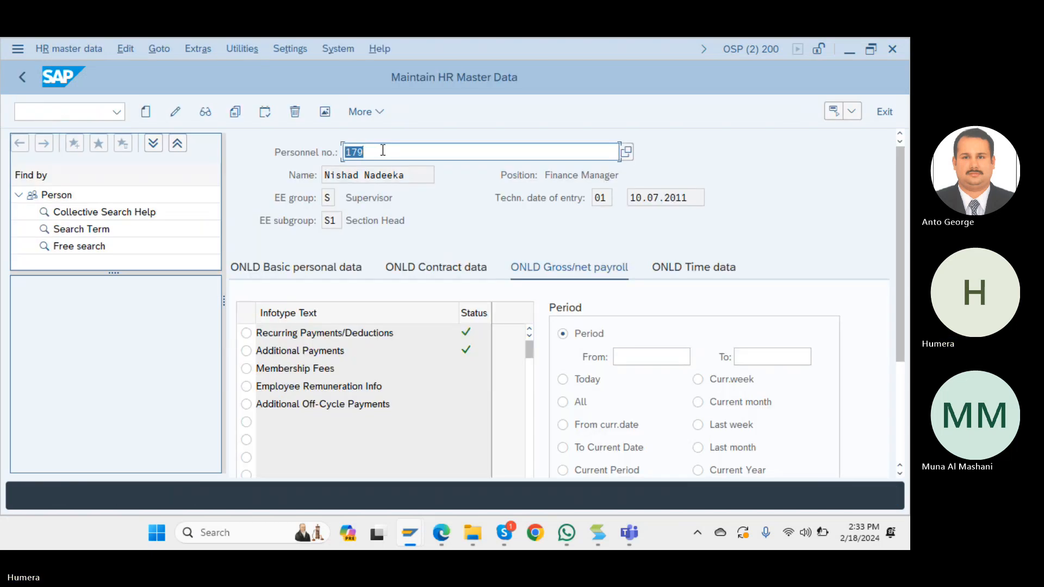
Load the employee's personnel number and list all their Recurring Payments/Deductions records.
key(BackSpace)
text(101)
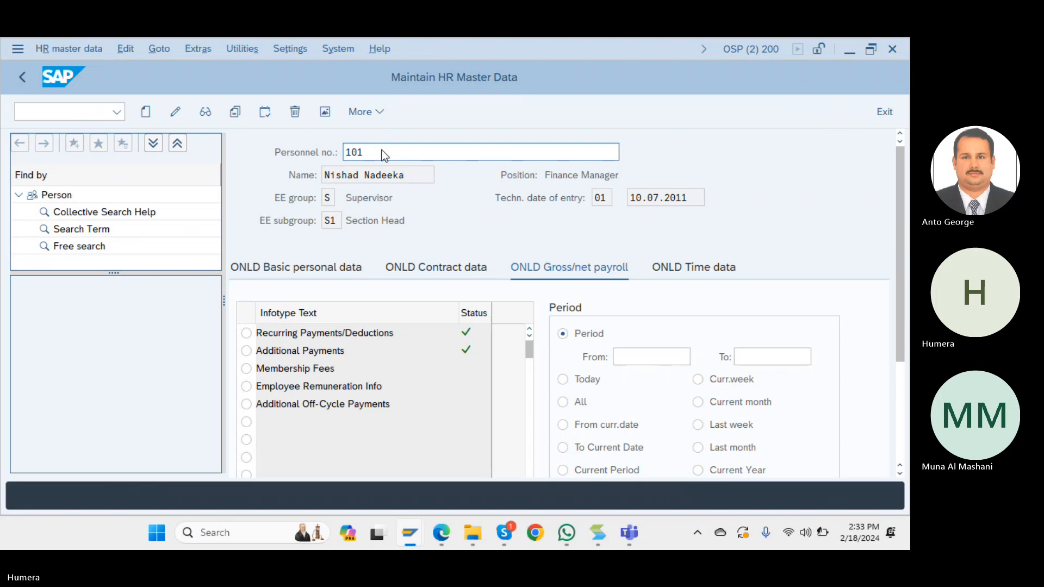
key(Return)
click(254, 334)
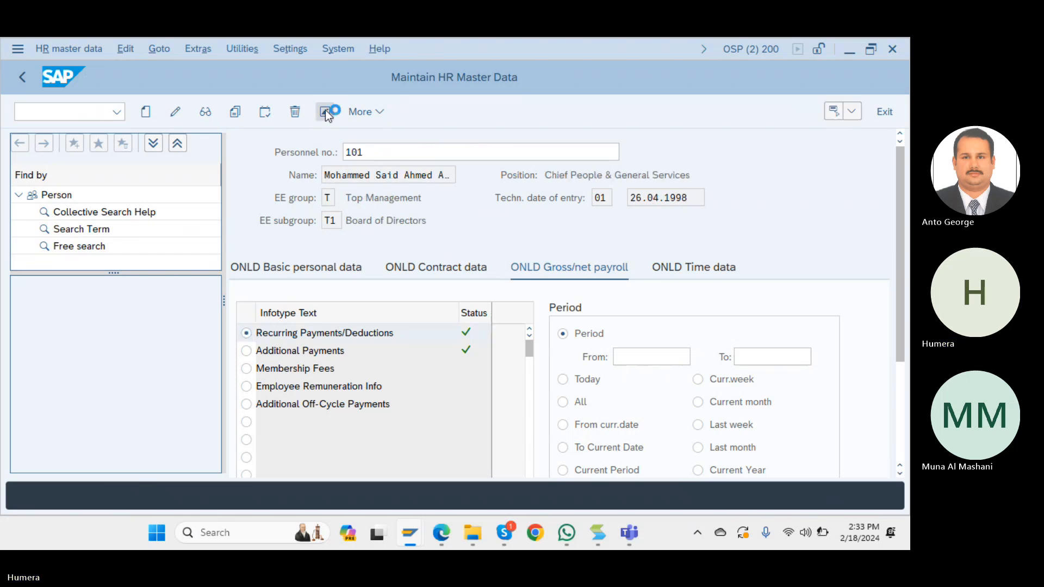
click(325, 112)
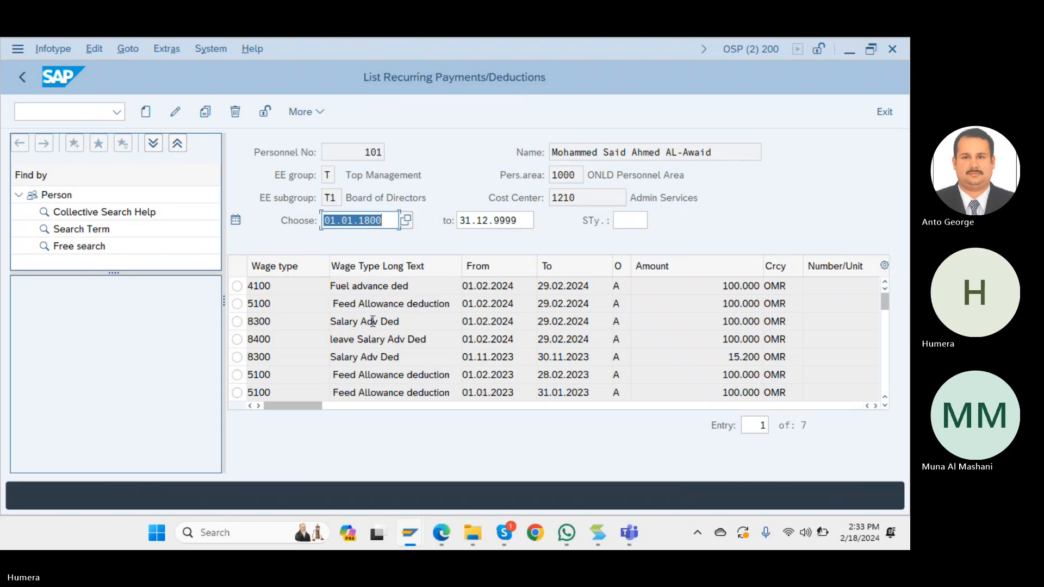
Examine the wage types and amounts of the February 2024 deduction records, and return to the master data selection.
click(239, 287)
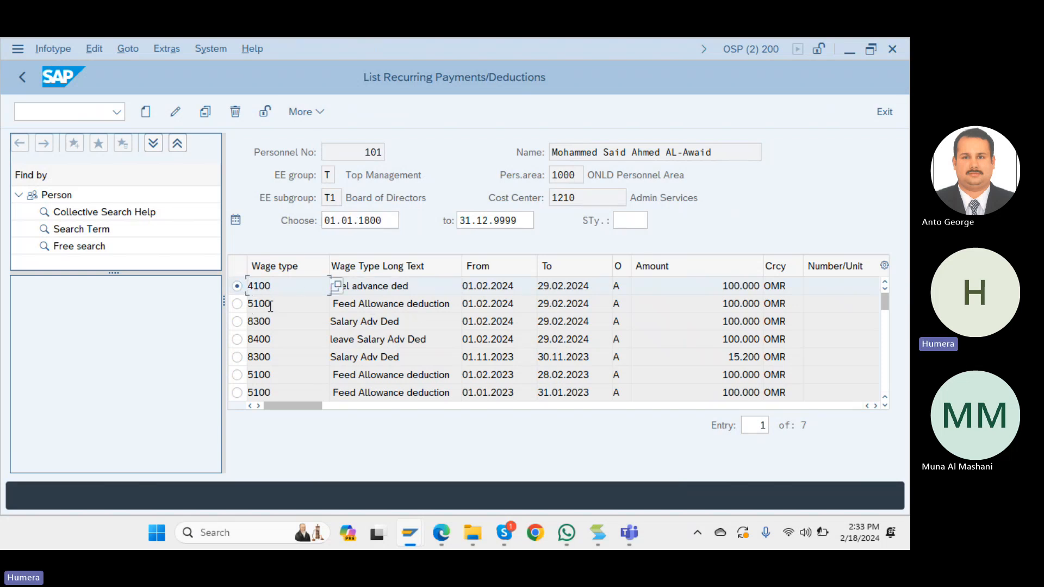
click(434, 288)
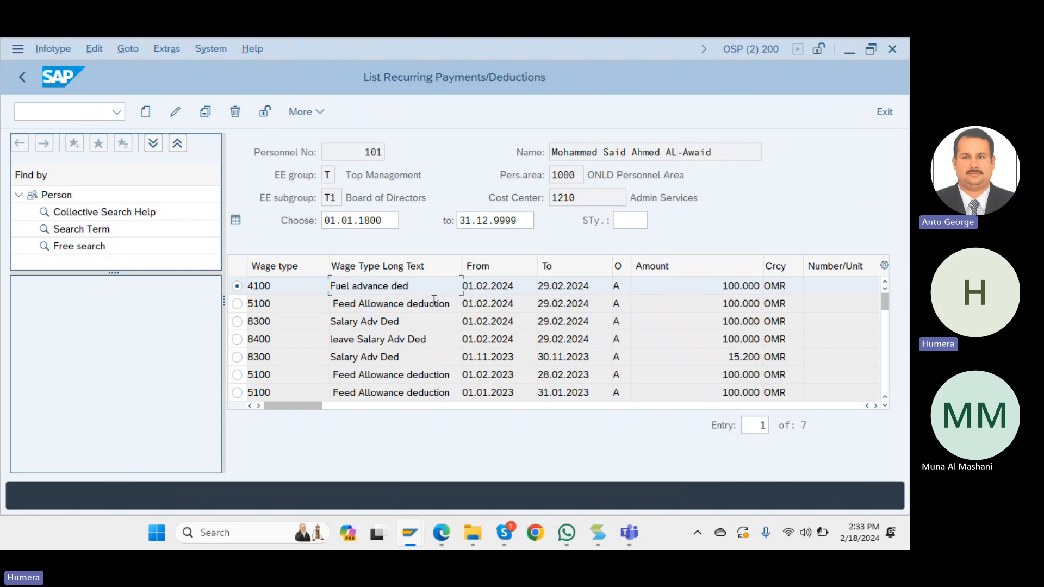
click(434, 304)
click(429, 322)
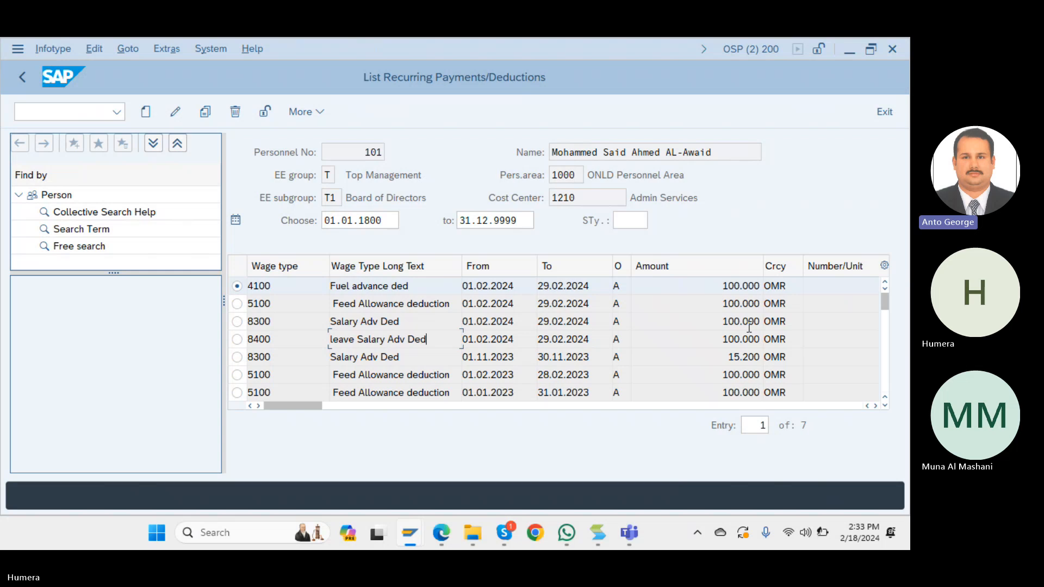
click(23, 81)
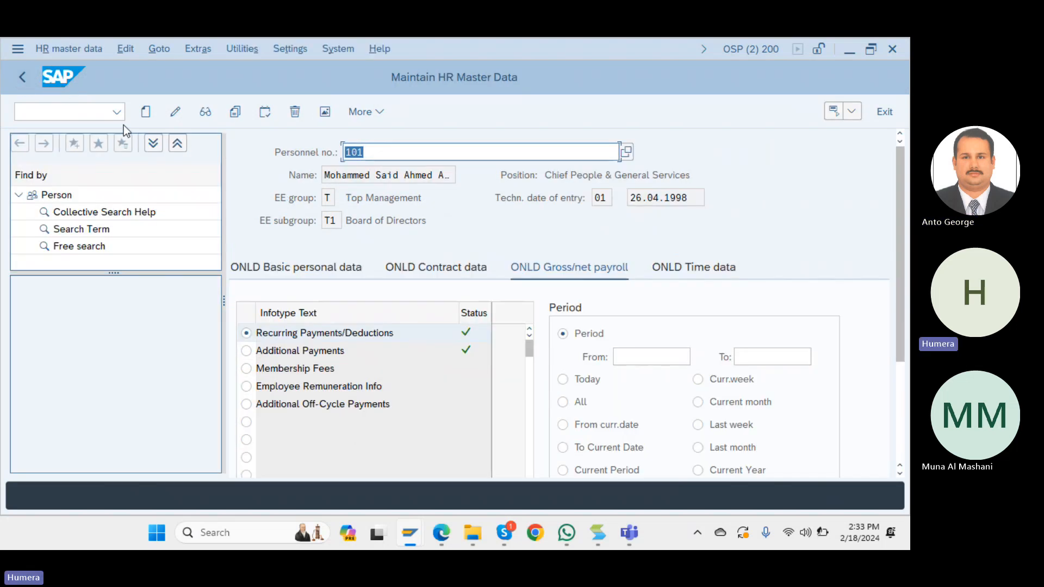
click(143, 113)
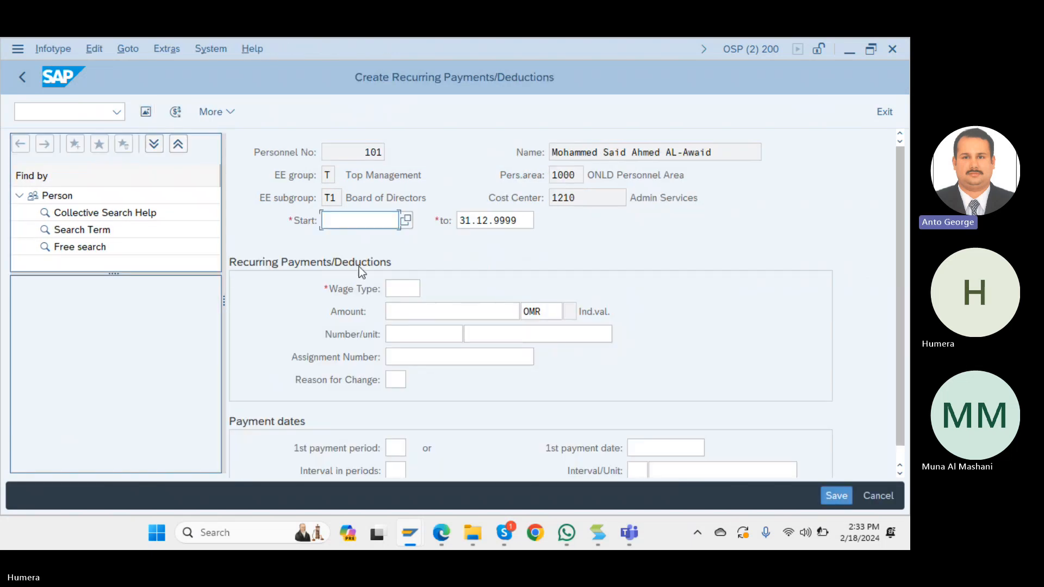
mouse_move(401, 542)
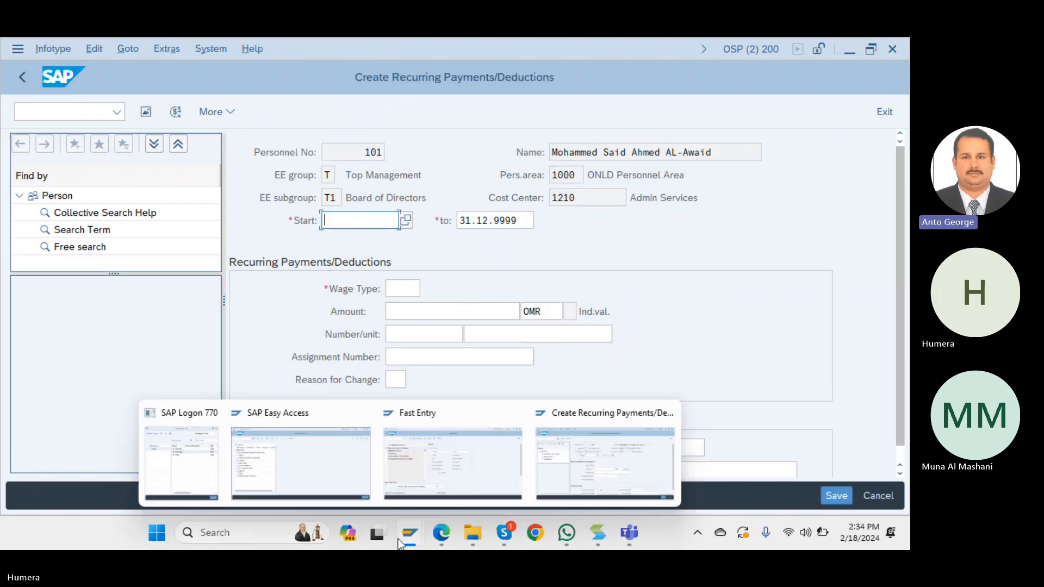
click(453, 462)
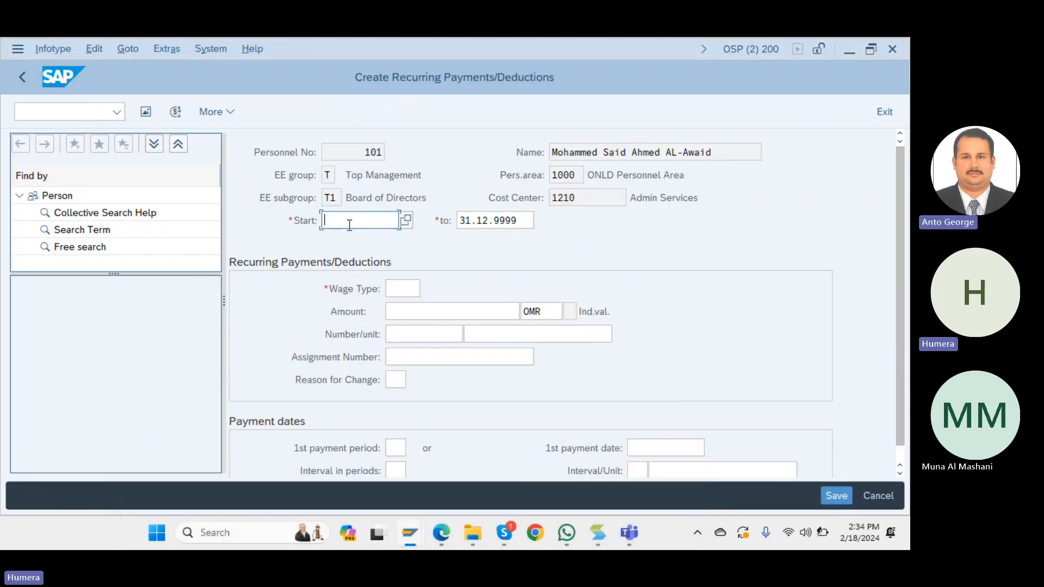
click(350, 225)
click(341, 240)
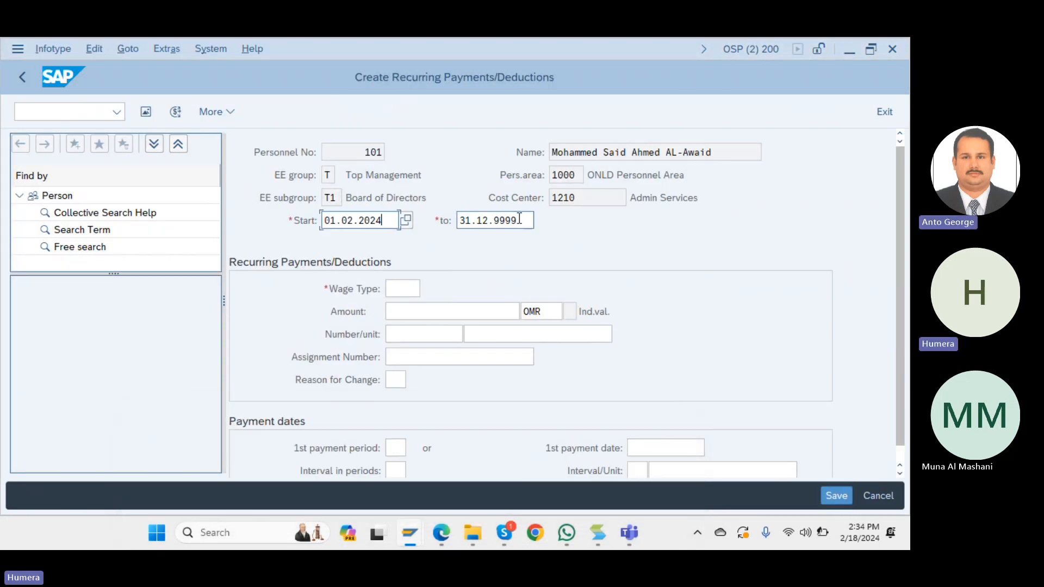
drag(519, 218, 404, 219)
key(BackSpace)
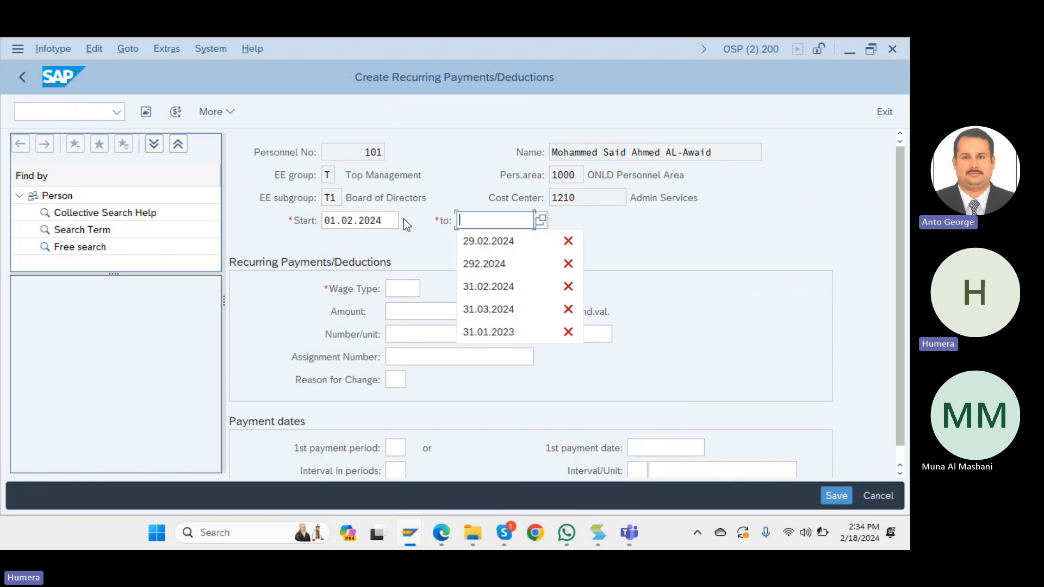
click(486, 241)
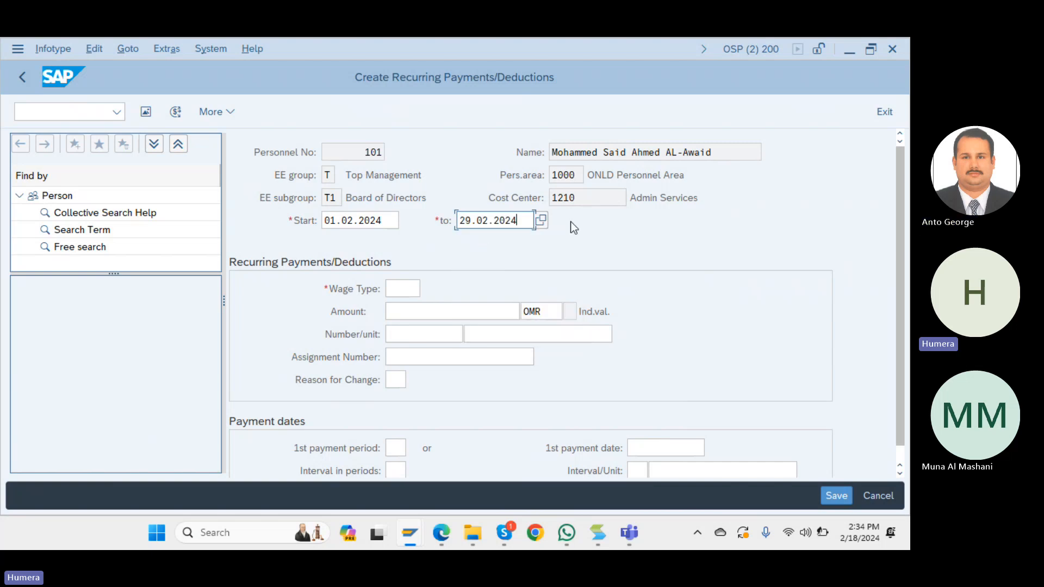
click(403, 284)
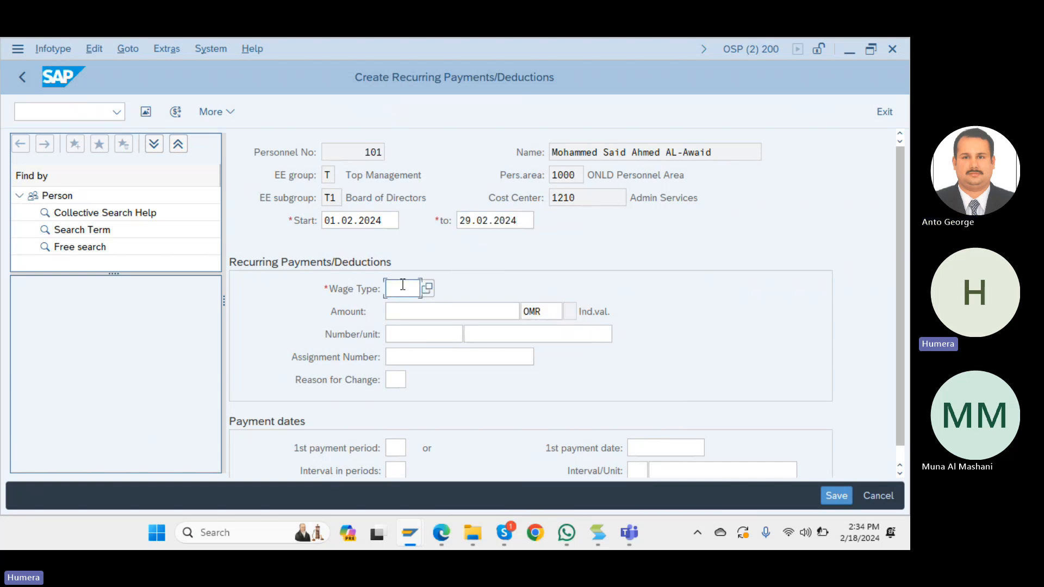
click(428, 292)
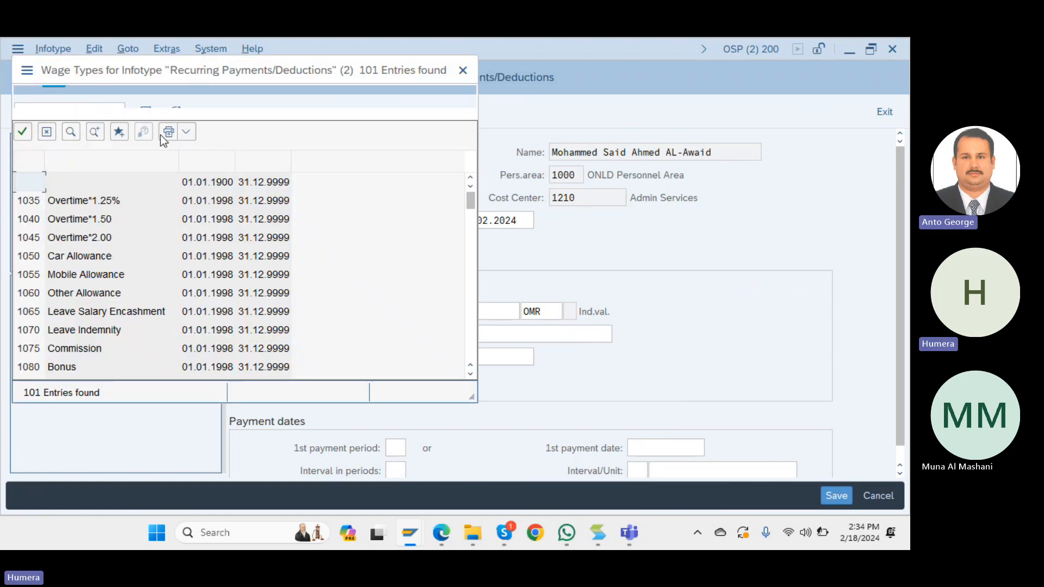
click(463, 70)
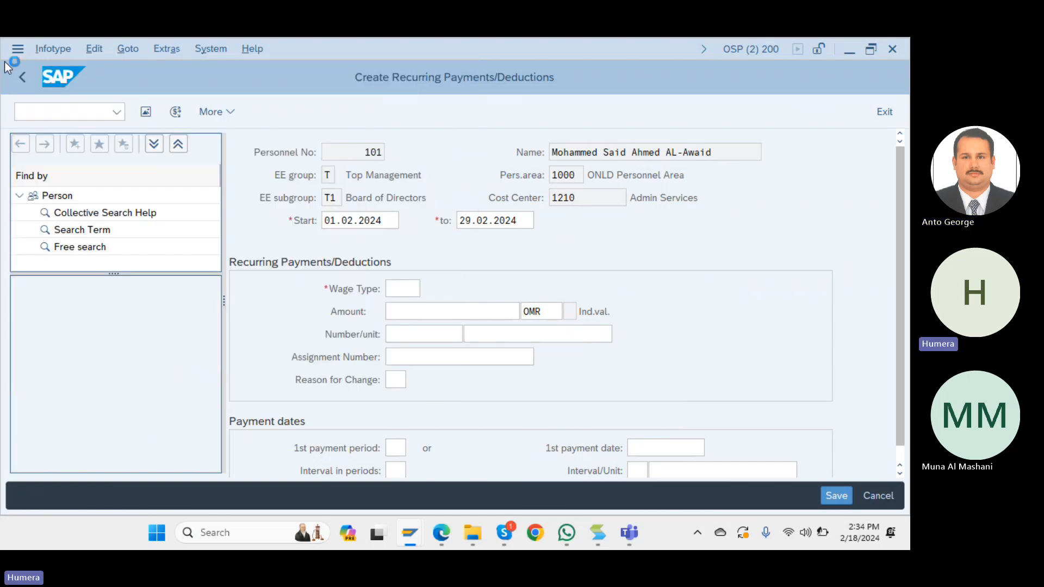
click(18, 79)
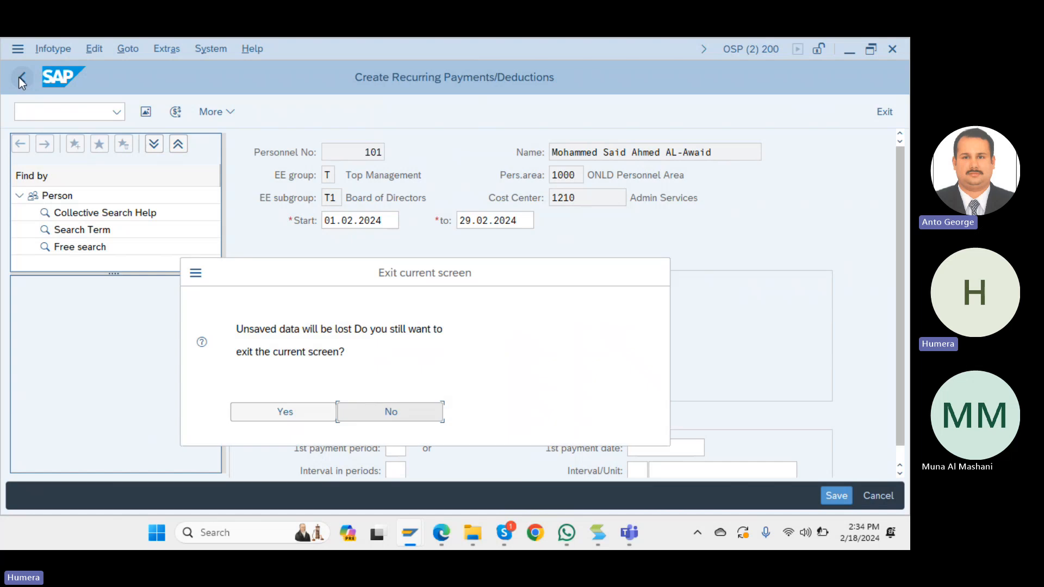
click(276, 409)
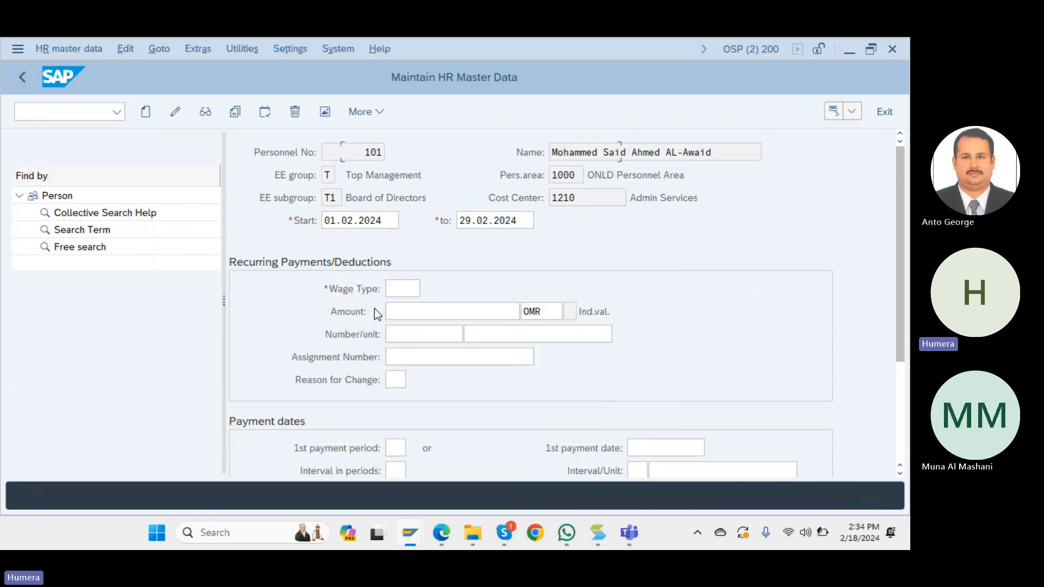
List the employee's recurring payments/deductions again and delete the February 2024 Fuel advance ded record, wage type 4100.
click(325, 112)
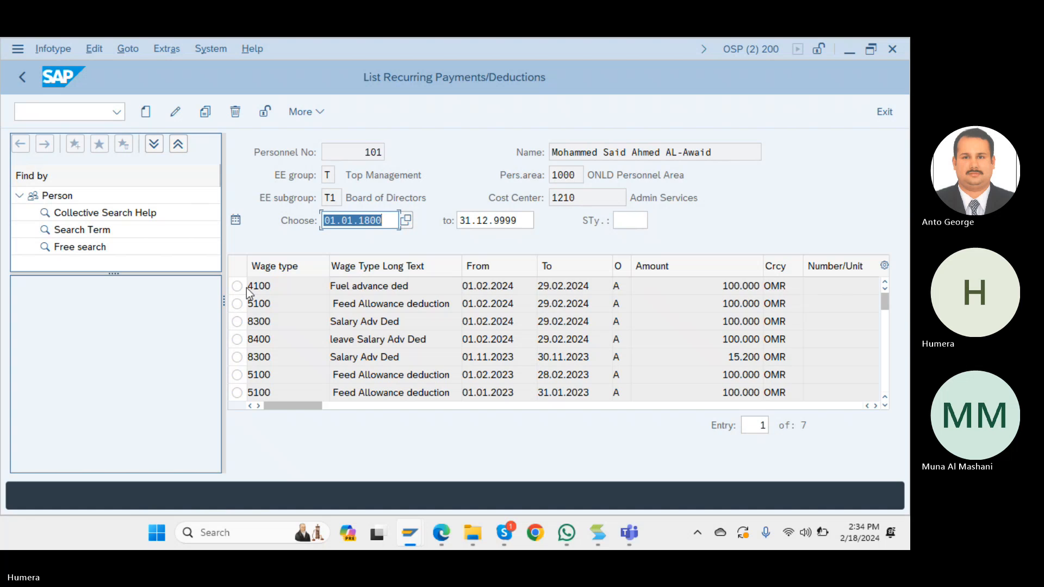
click(238, 287)
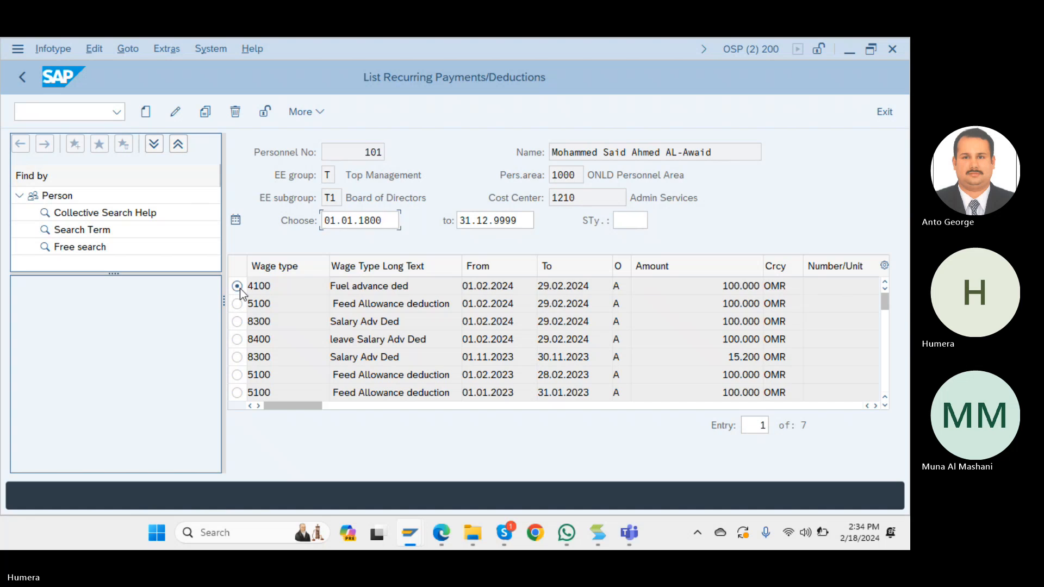
click(235, 113)
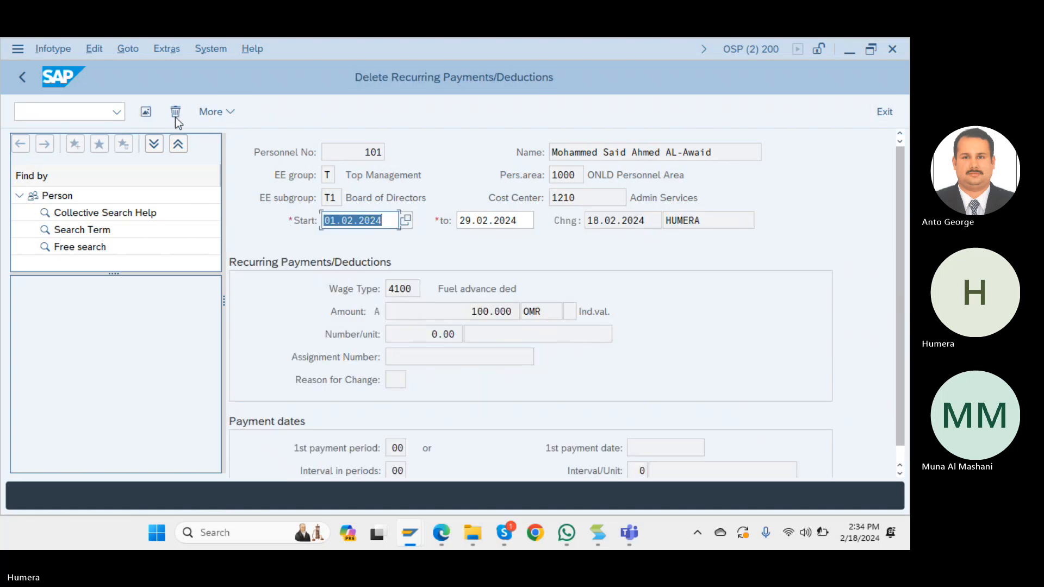
click(176, 112)
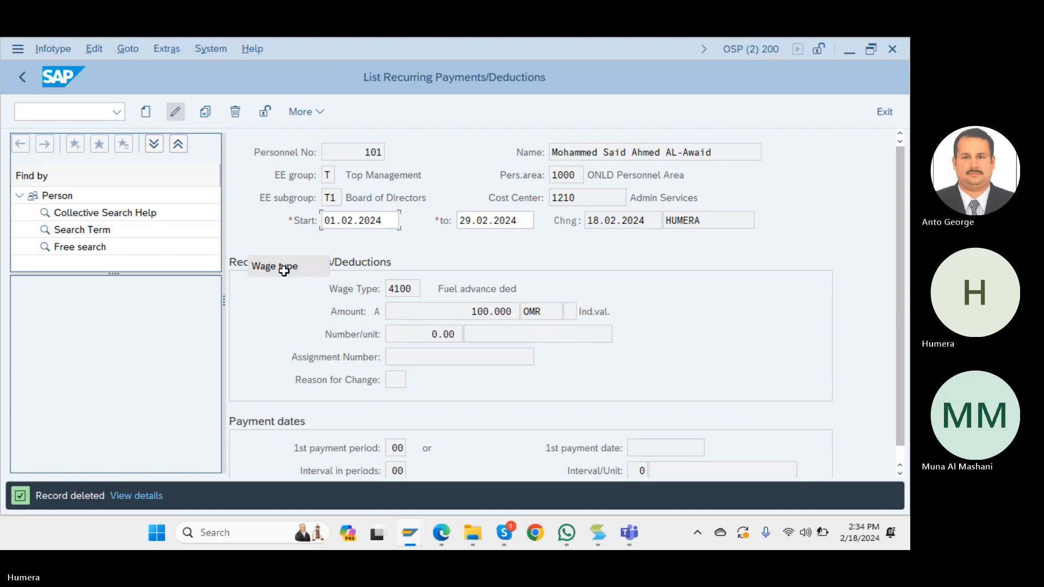
Delete the February 2024 Feed Allowance deduction record, wage type 5100.
click(238, 287)
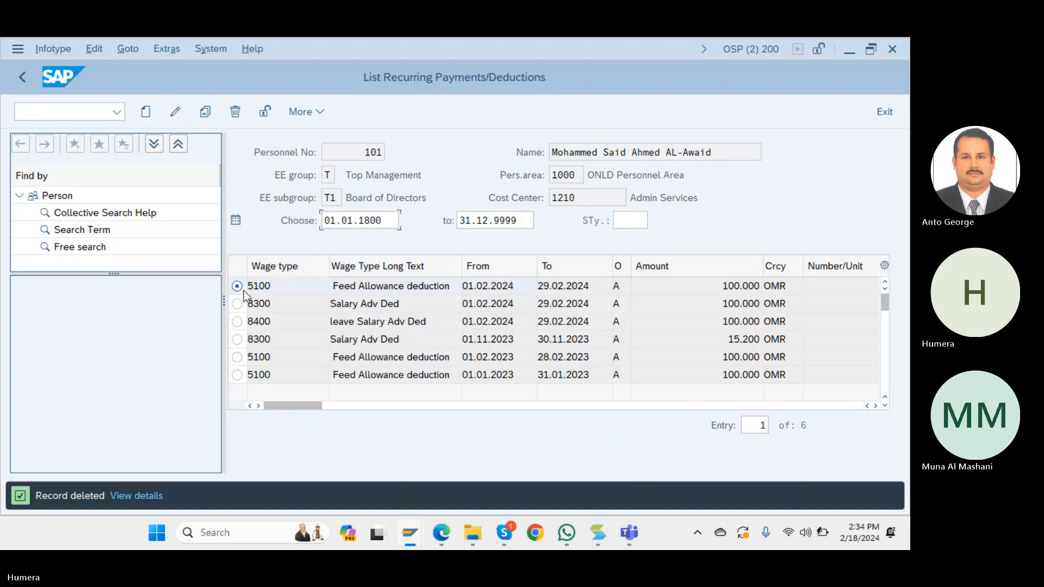
click(236, 112)
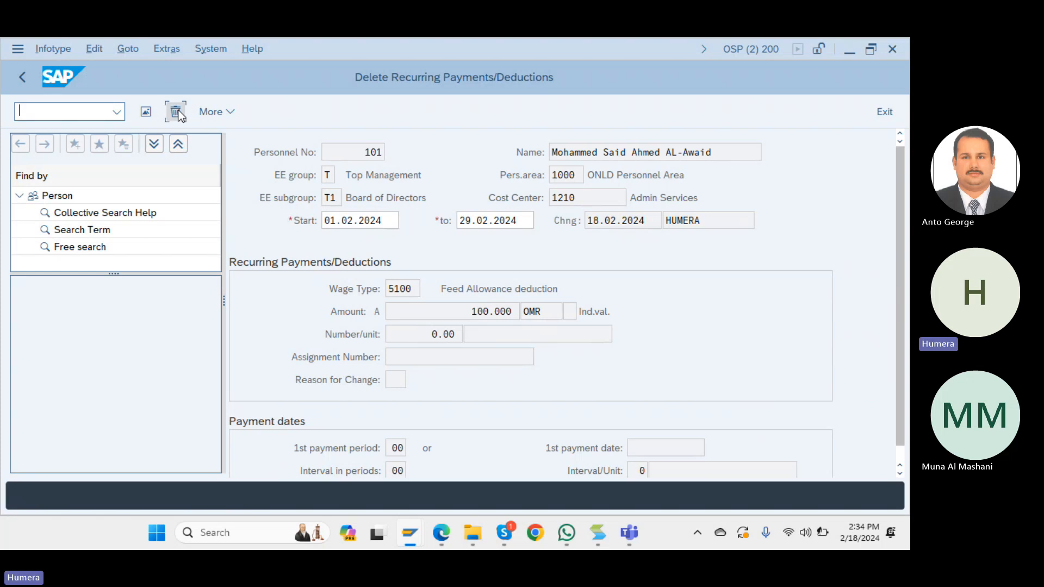
click(175, 112)
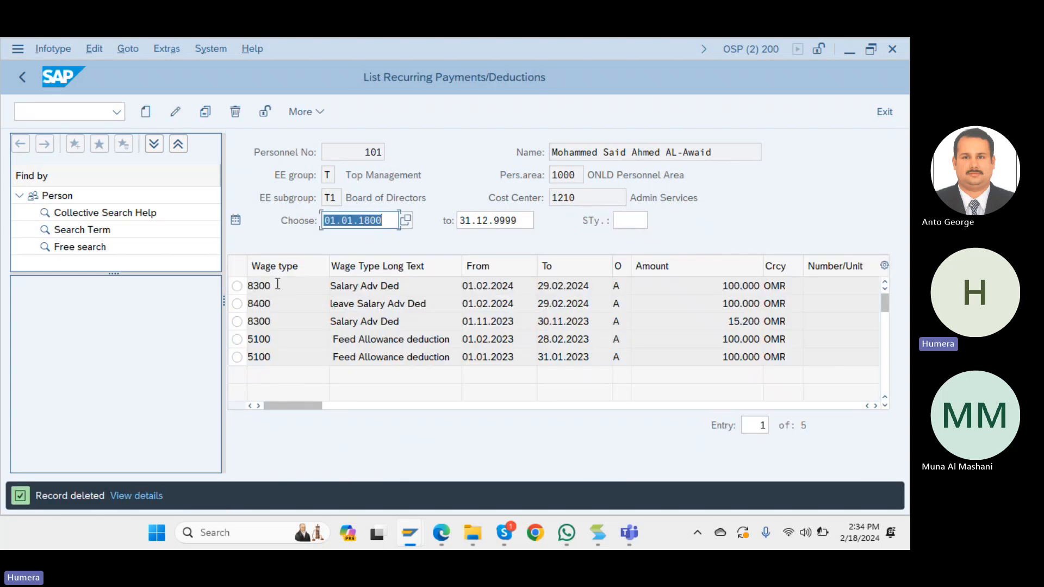
Delete the February 2024 Salary Adv Ded record, wage type 8300.
click(238, 287)
click(244, 287)
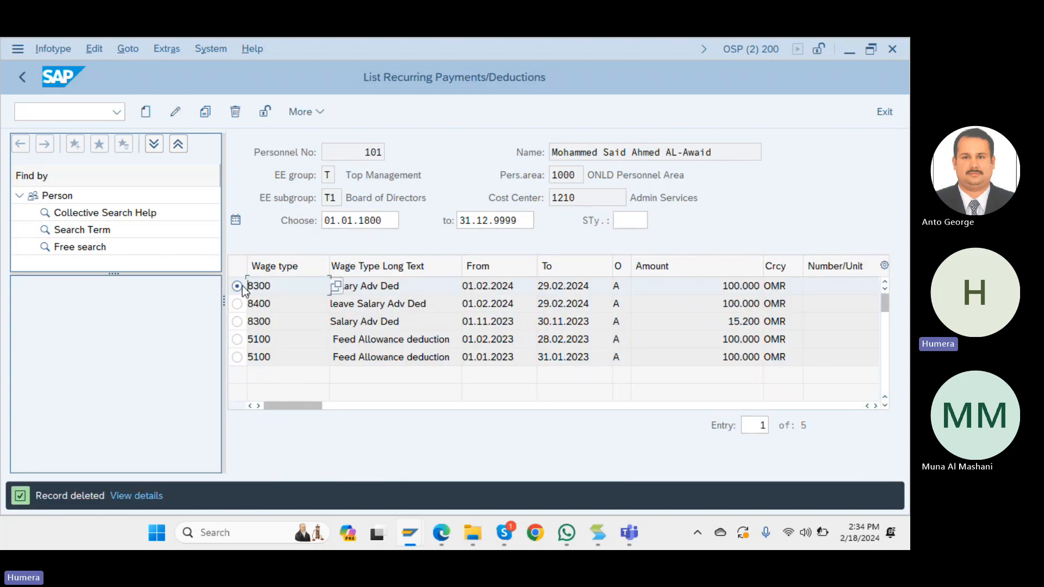
click(234, 113)
click(175, 115)
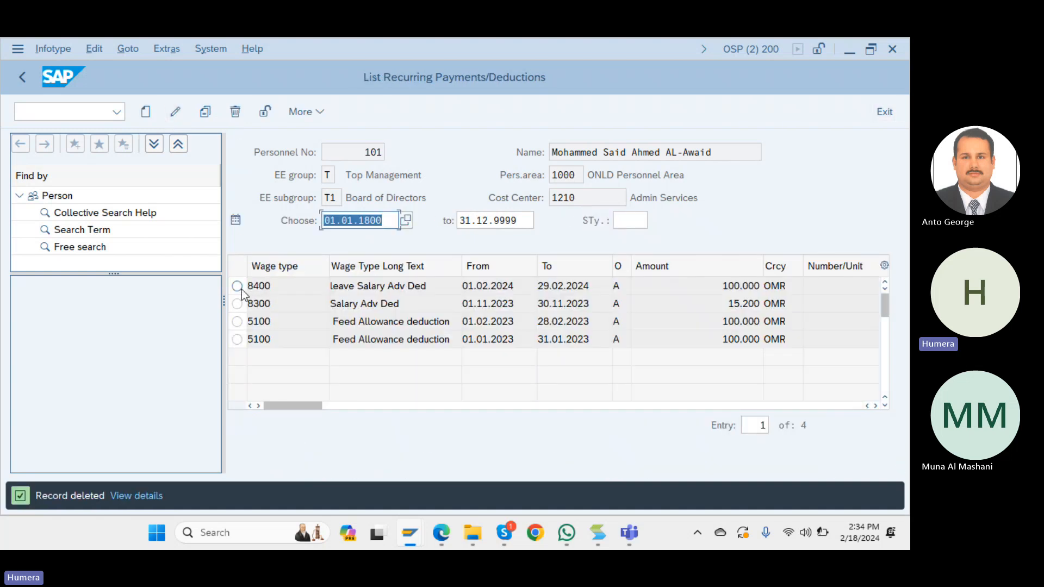
Delete the February 2024 leave Salary Adv Ded record, wage type 8400.
click(238, 286)
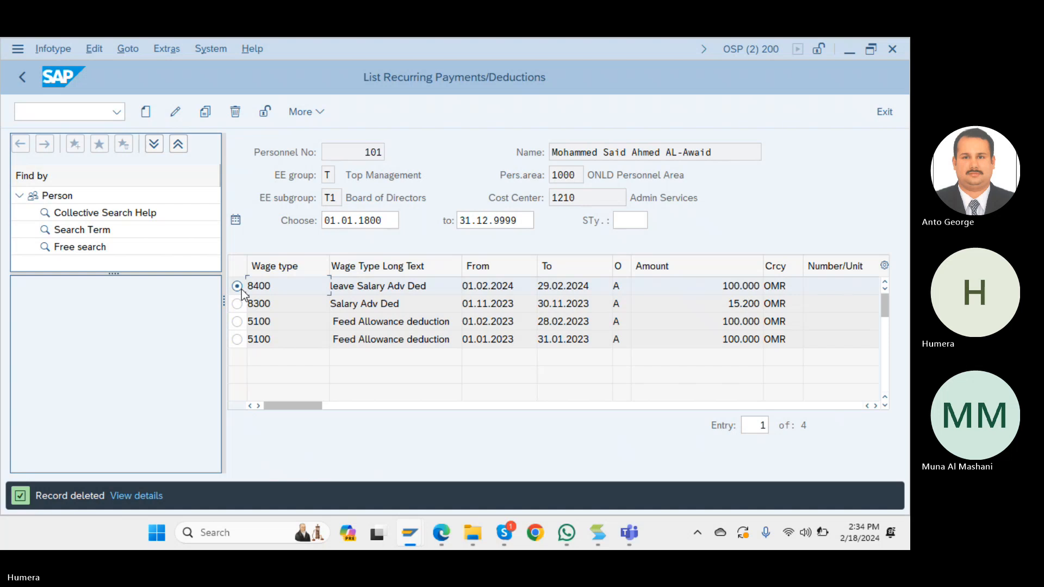
click(235, 112)
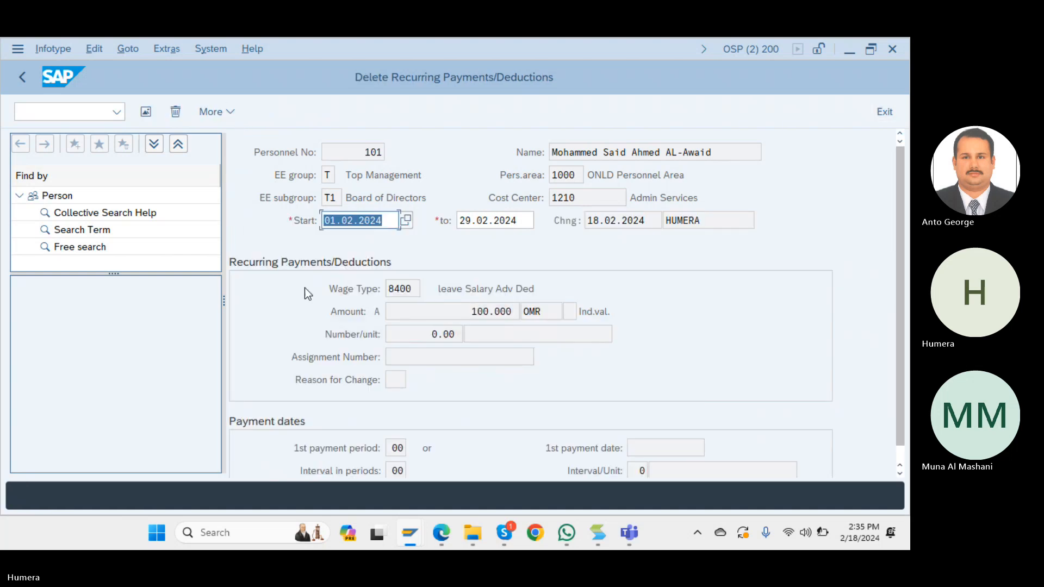
click(175, 113)
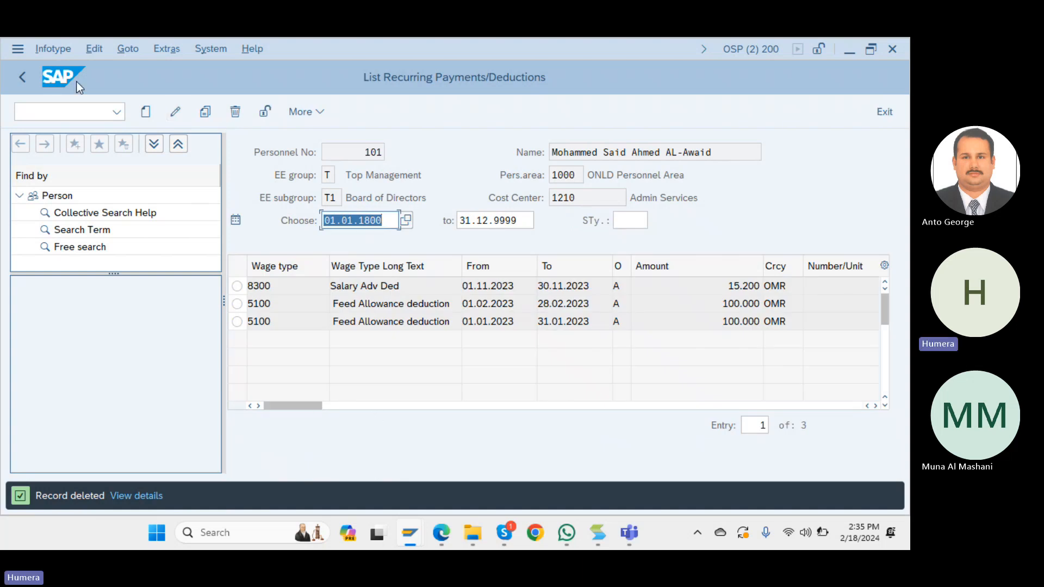
Leave the deductions list and close the HR master data session to return to Fast Entry.
click(18, 71)
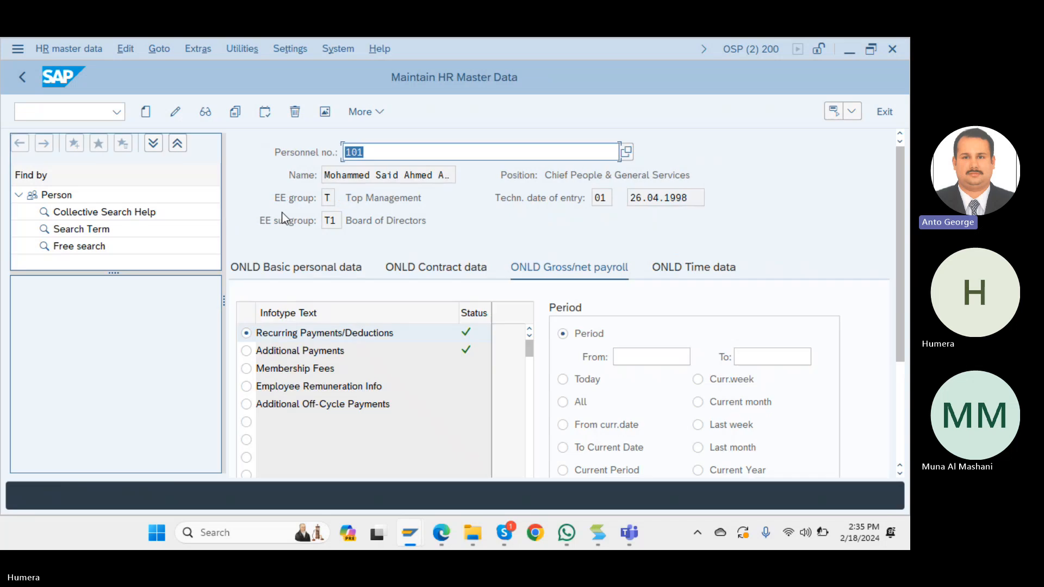
click(898, 47)
click(358, 191)
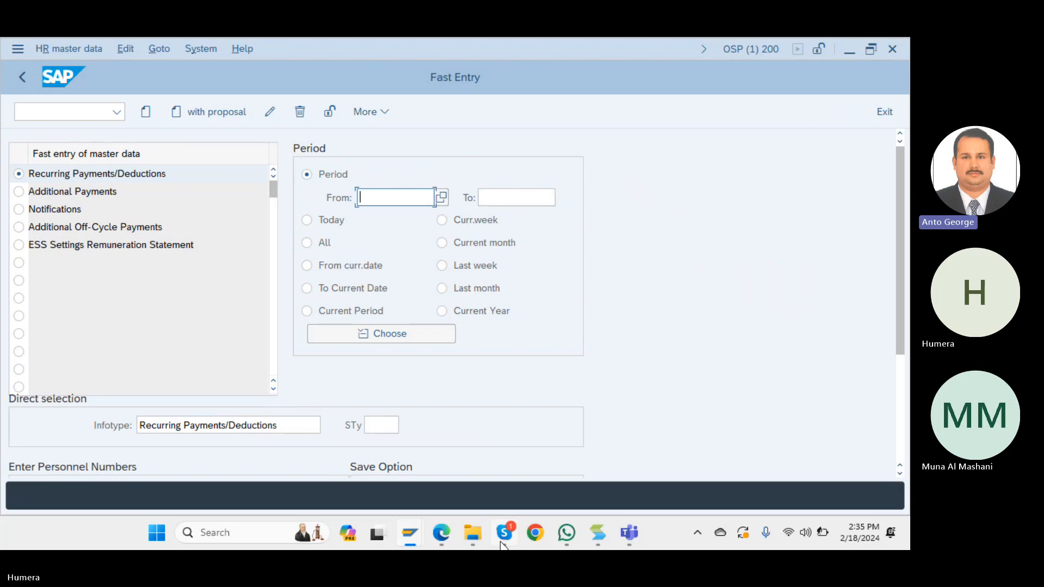
mouse_move(405, 530)
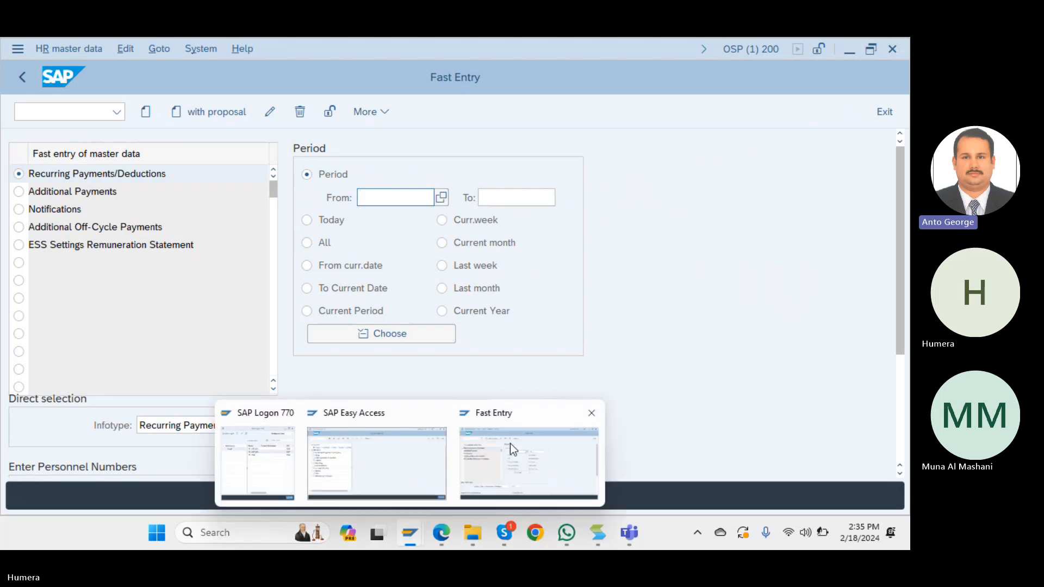
Log off the OSP system from its Fast Entry session and return to the OSQ Easy Access window.
click(422, 448)
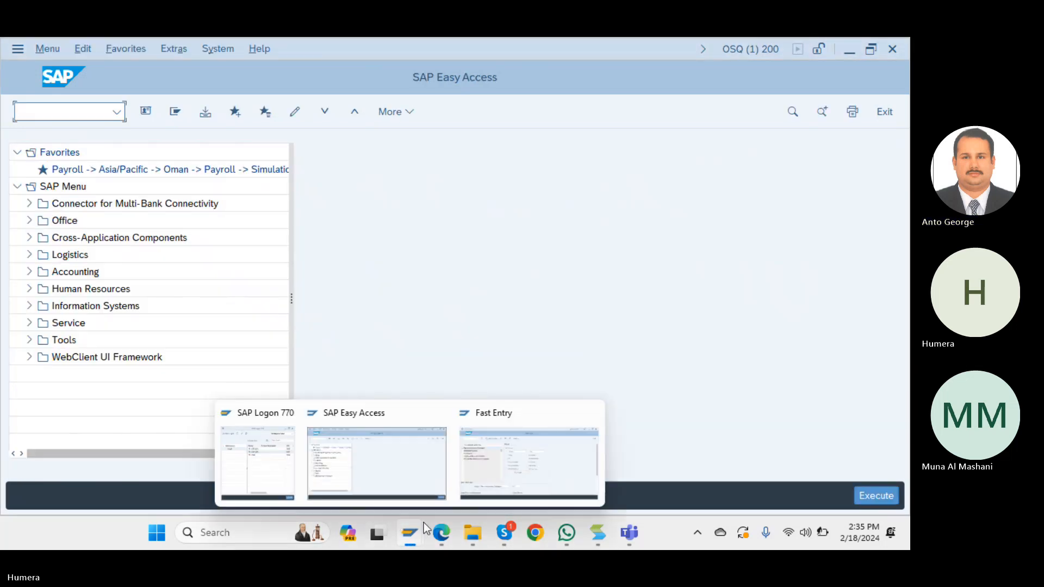
click(488, 477)
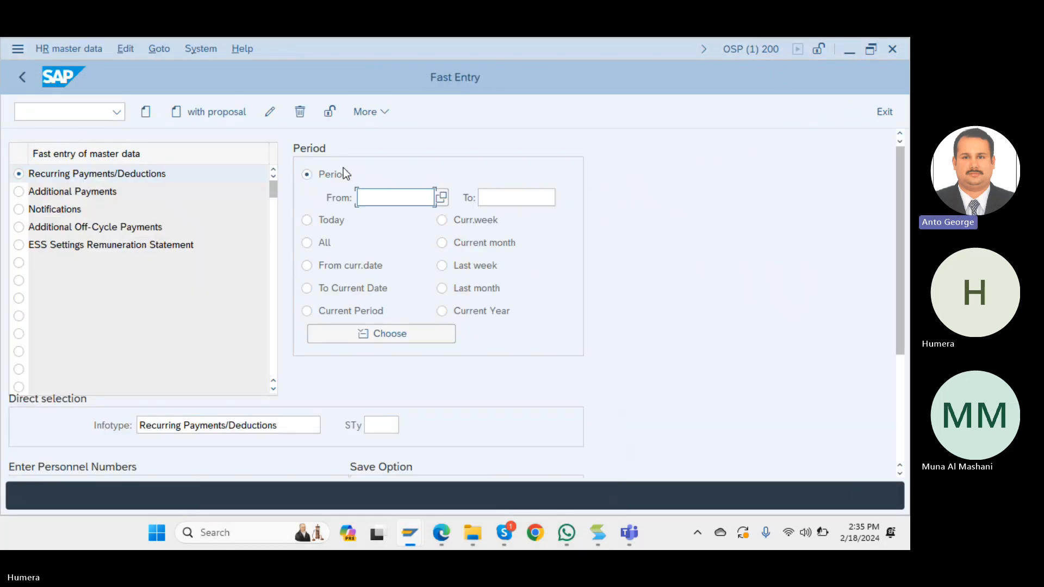
click(893, 50)
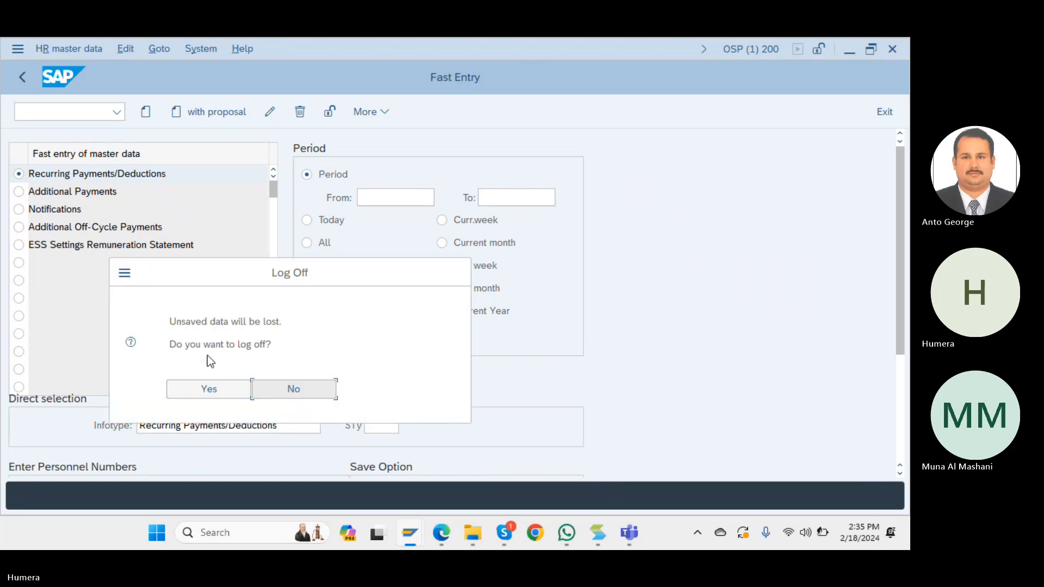
click(211, 395)
mouse_move(414, 536)
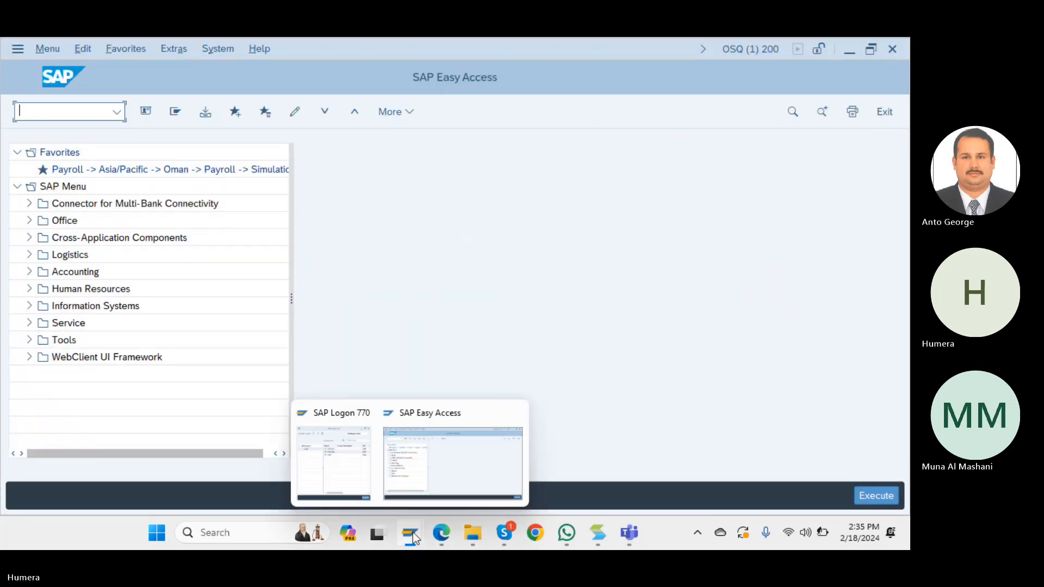
click(429, 455)
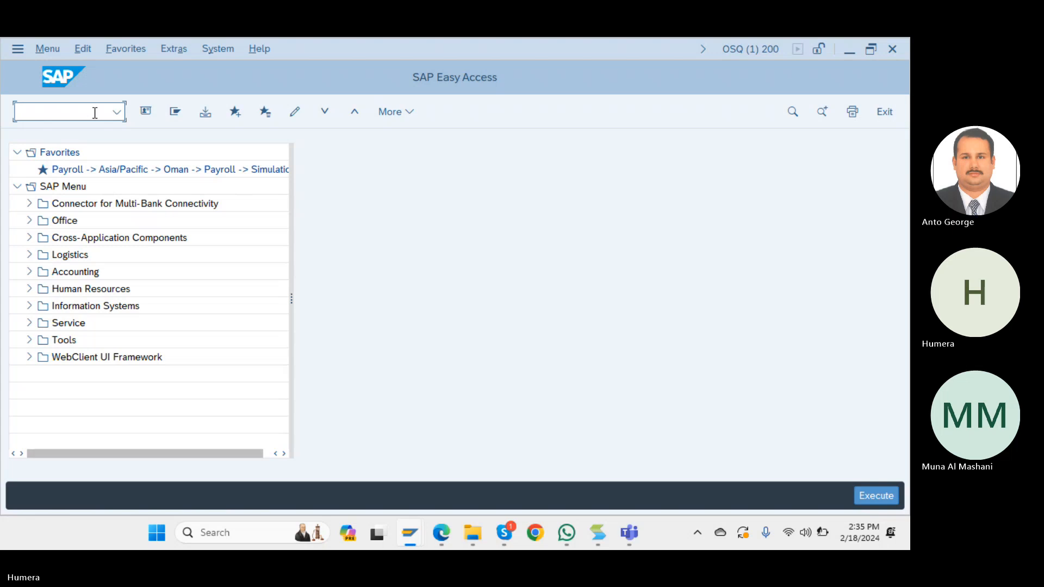
mouse_move(410, 542)
click(630, 533)
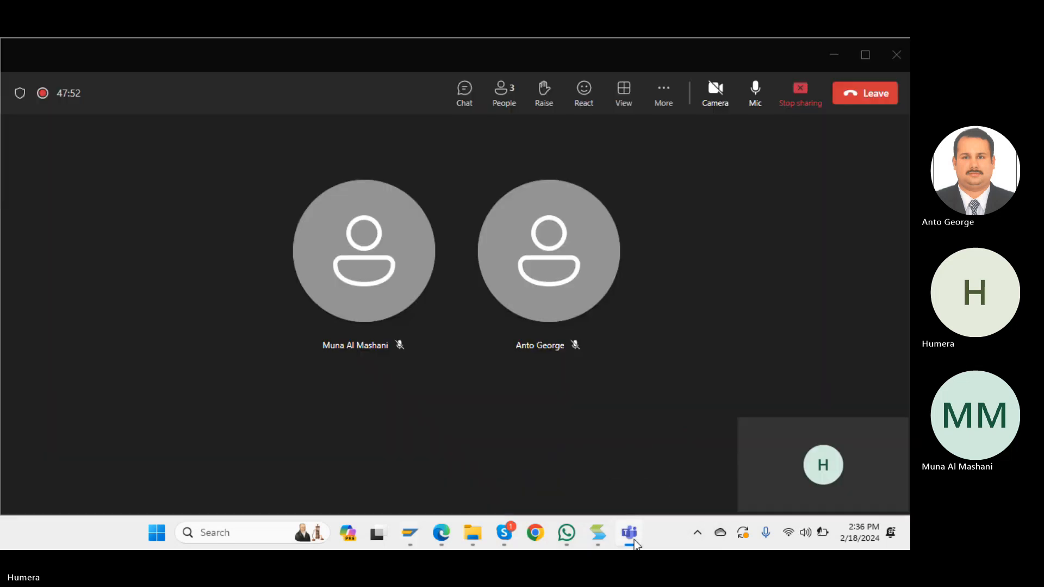
click(748, 106)
click(748, 106)
key(XF86AudioMute)
key(XF86AudioMute)
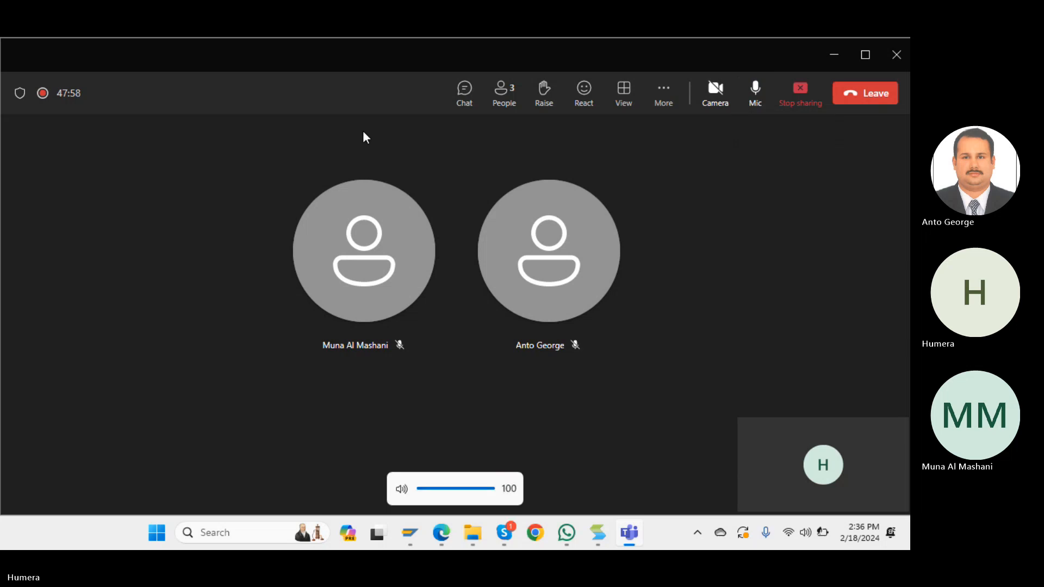
key(XF86AudioMicMute)
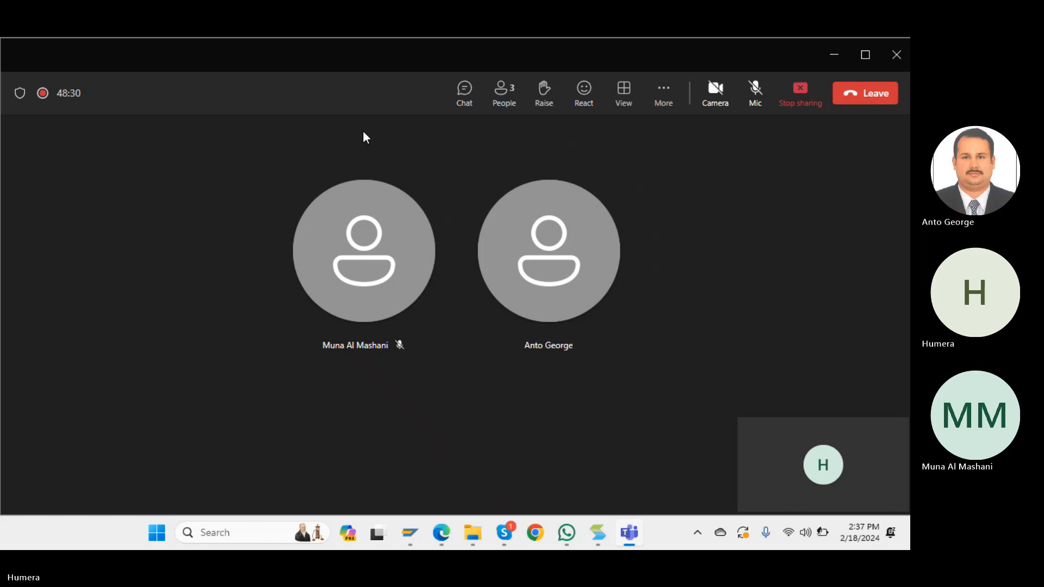
key(super+alt+k)
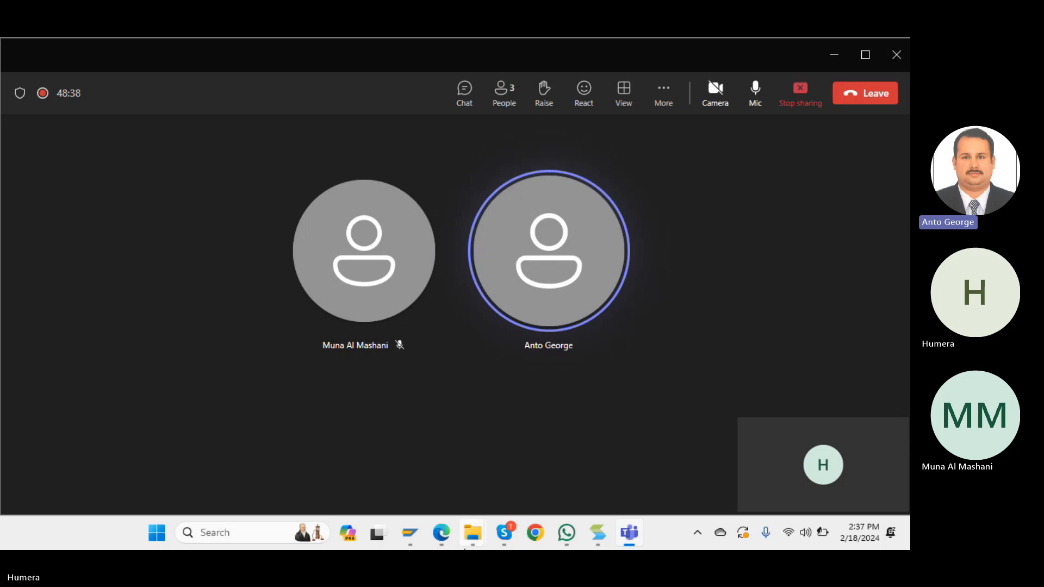
Switch back to SAP Easy Access, start transaction PA30 and show the employee's ONLD Gross/net payroll infotypes.
mouse_move(409, 535)
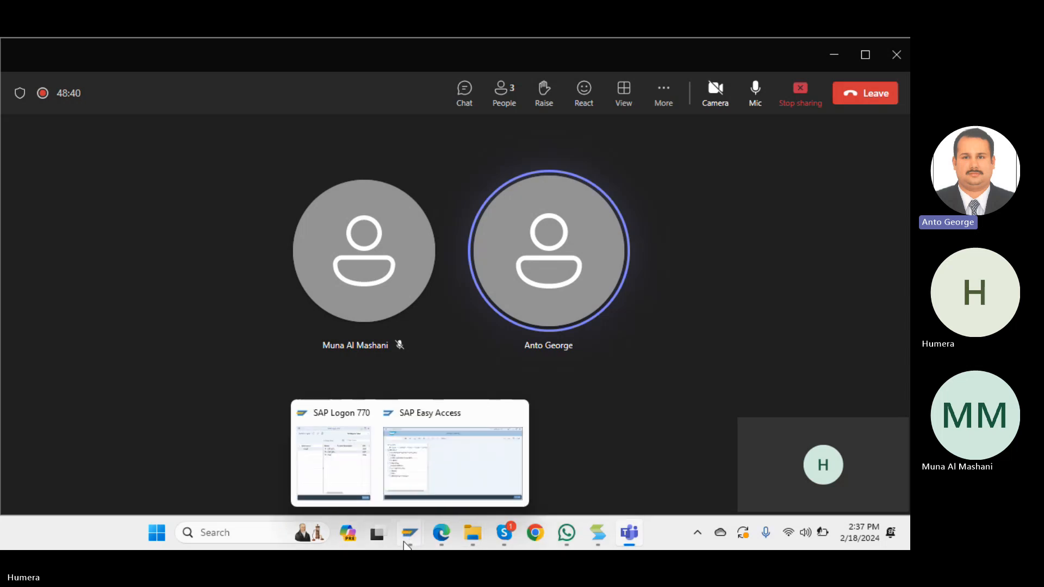
click(414, 454)
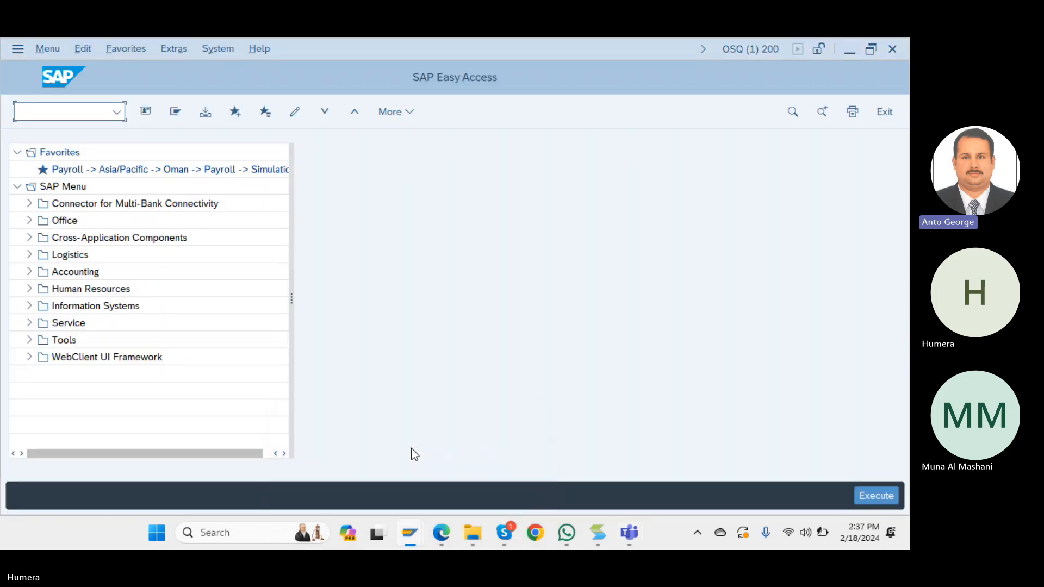
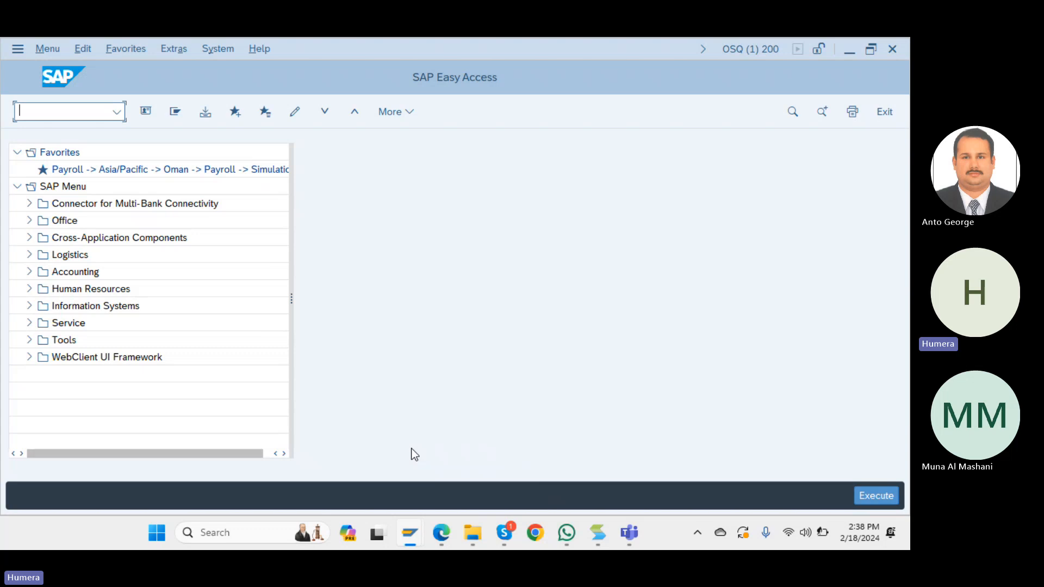
text(pa30)
key(Return)
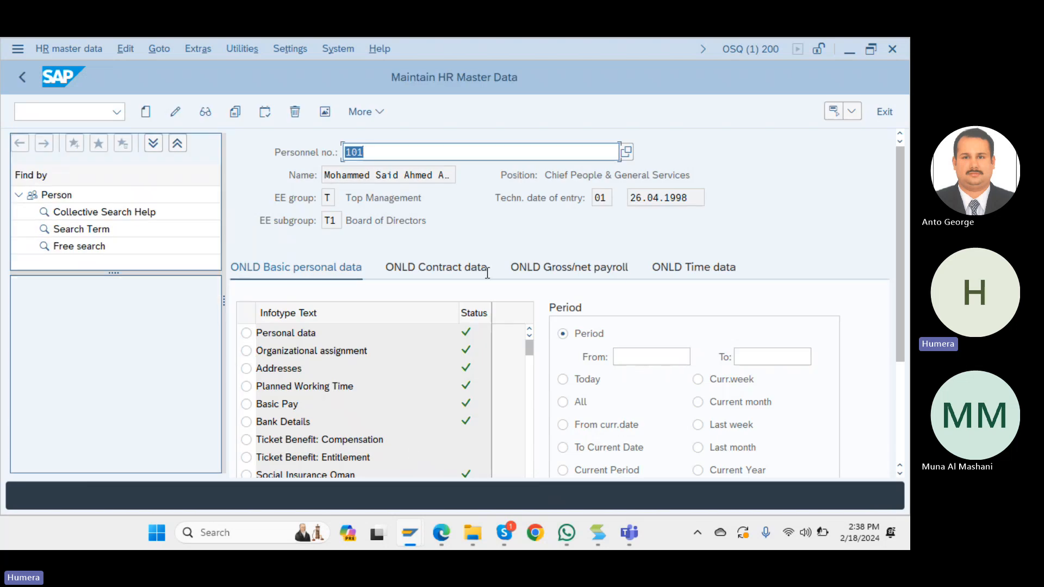
click(587, 268)
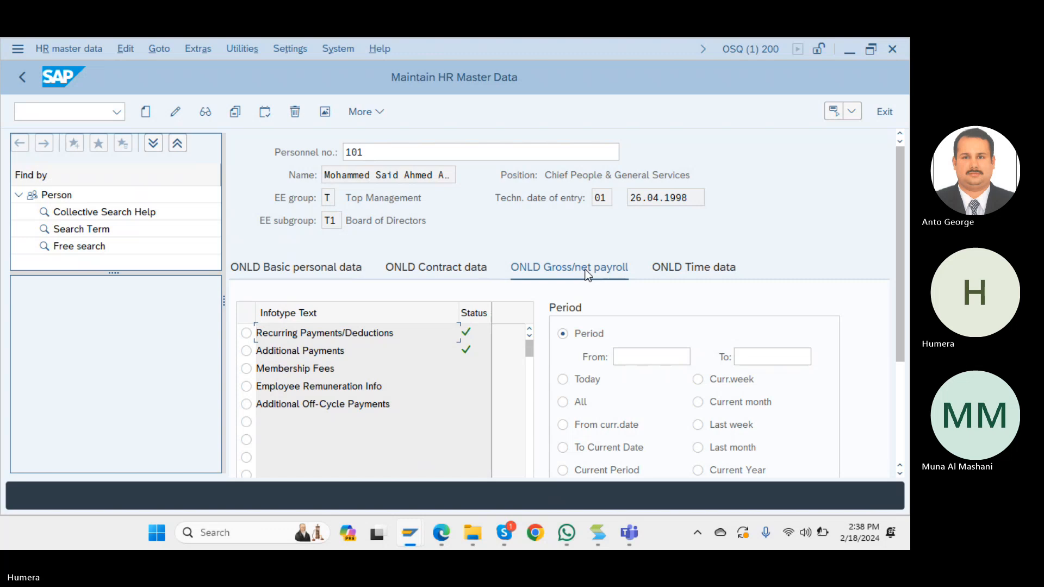
click(247, 351)
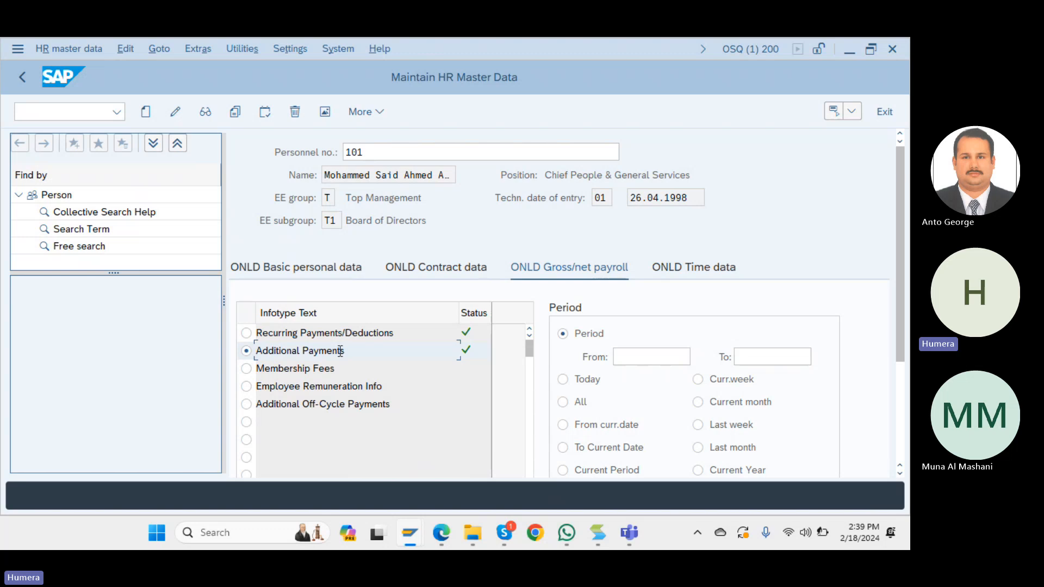
click(272, 334)
click(246, 334)
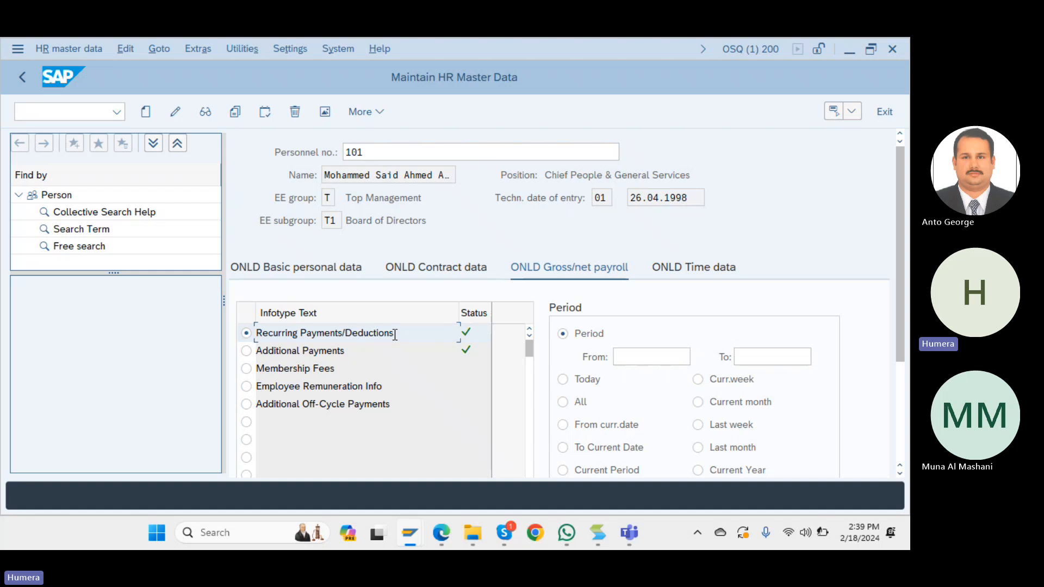
click(247, 351)
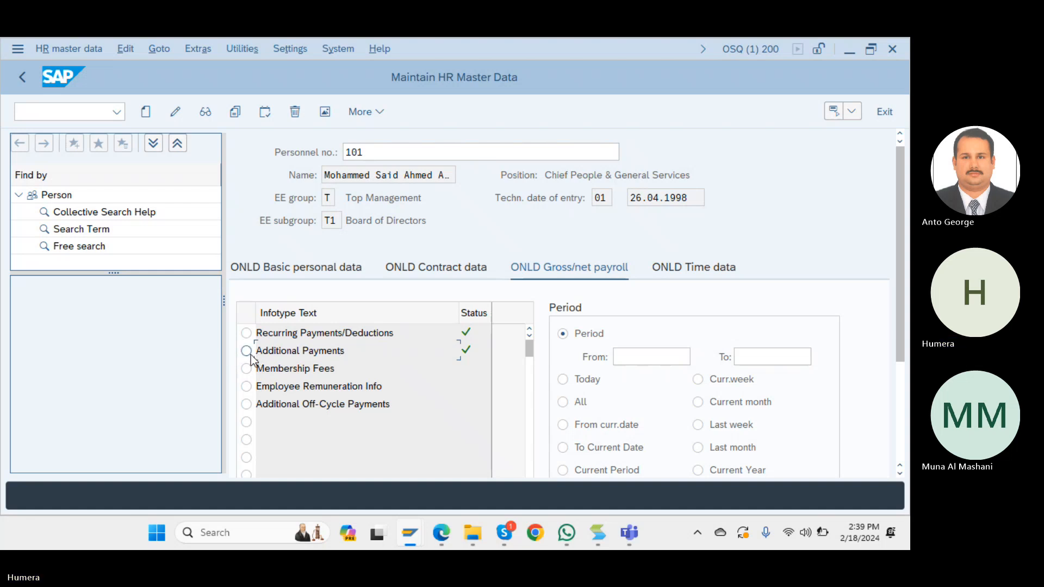
click(247, 351)
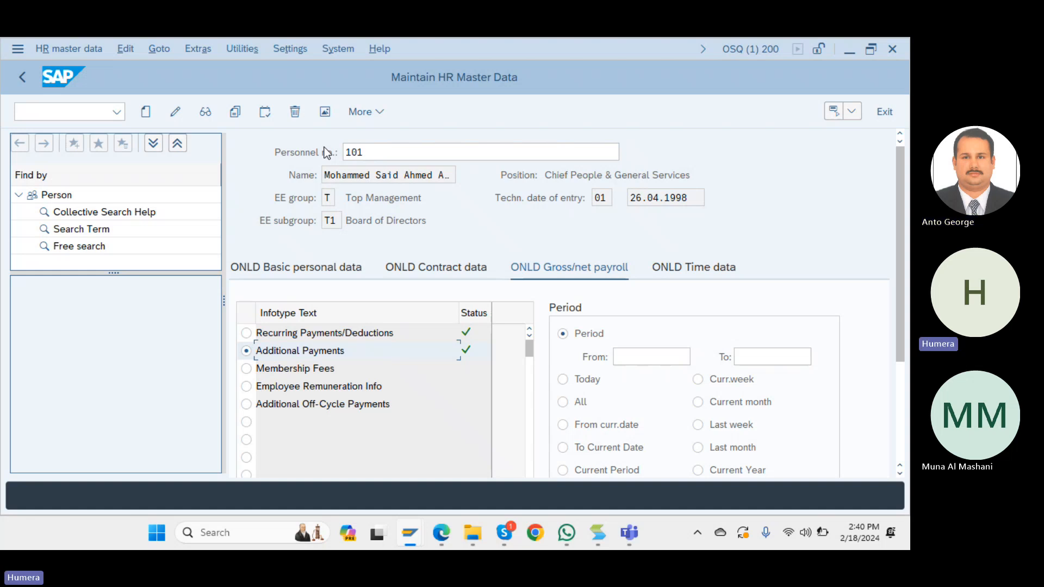
key(XF86AudioRaiseVolume)
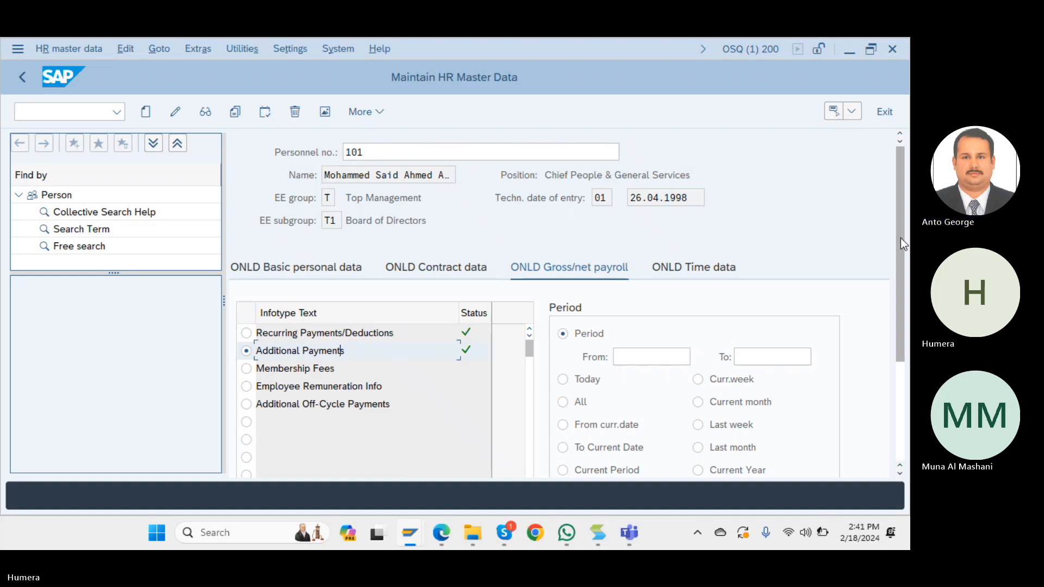
drag(900, 238, 891, 147)
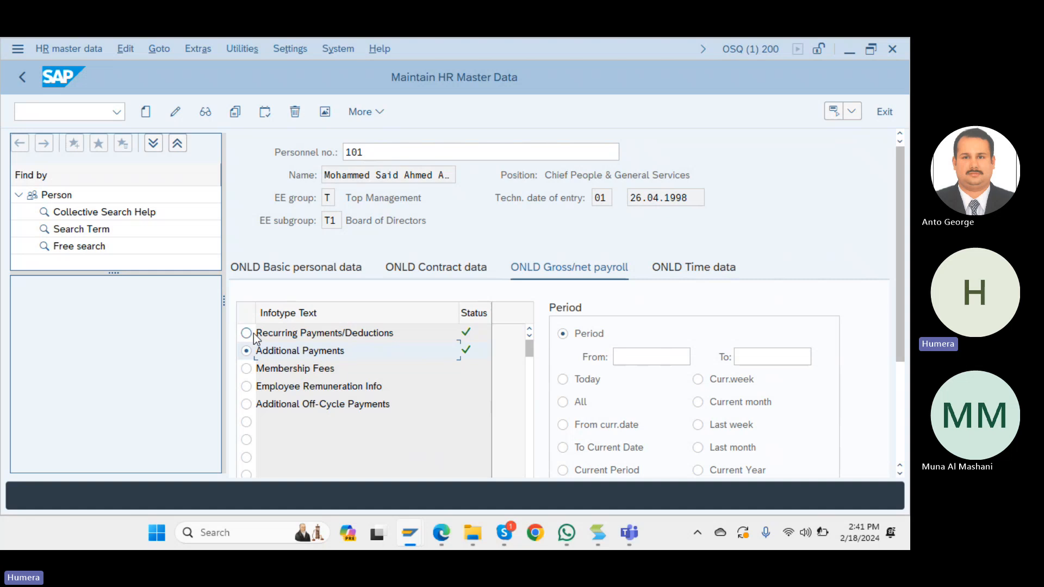
click(247, 334)
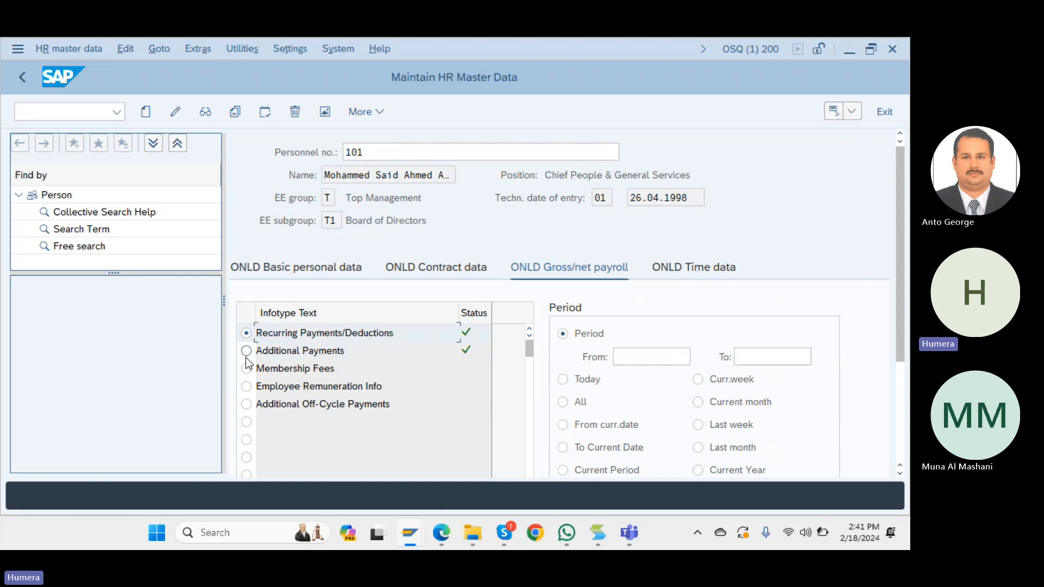
Create and save an Additional Payments record for the employee with wage type 8200 and an amount of 300 OMR.
click(247, 351)
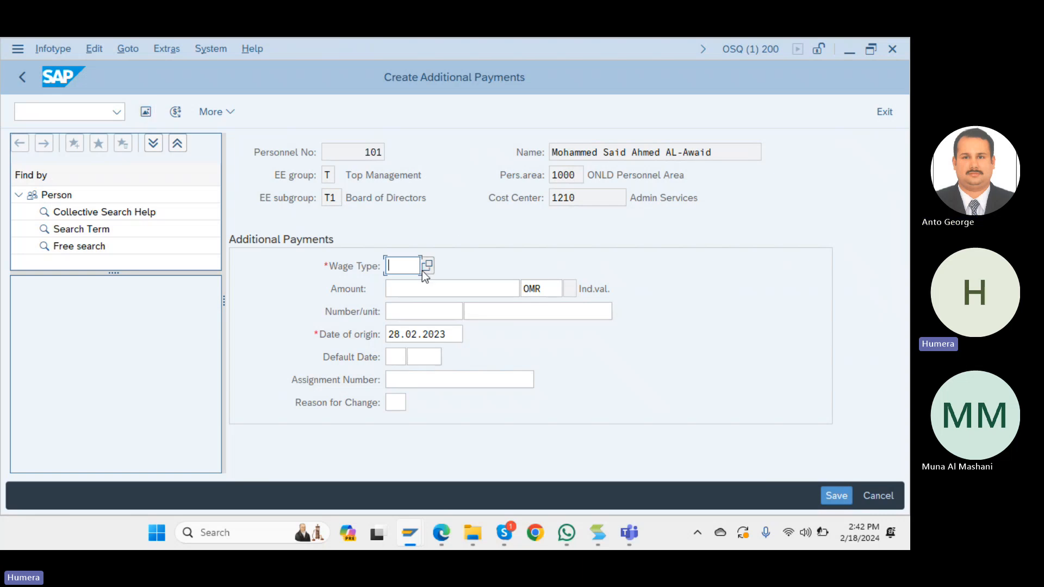
text(8)
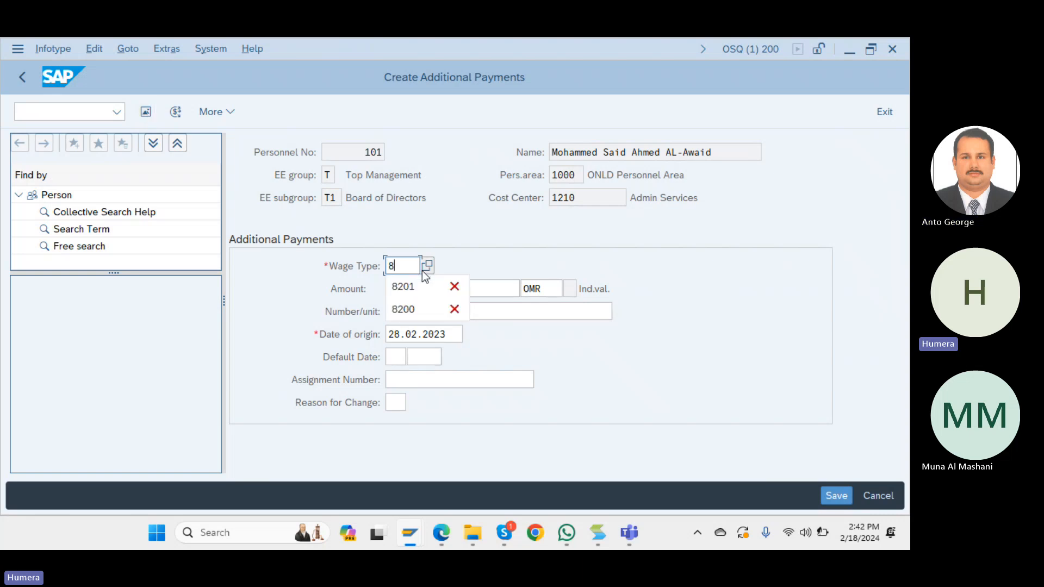
click(405, 309)
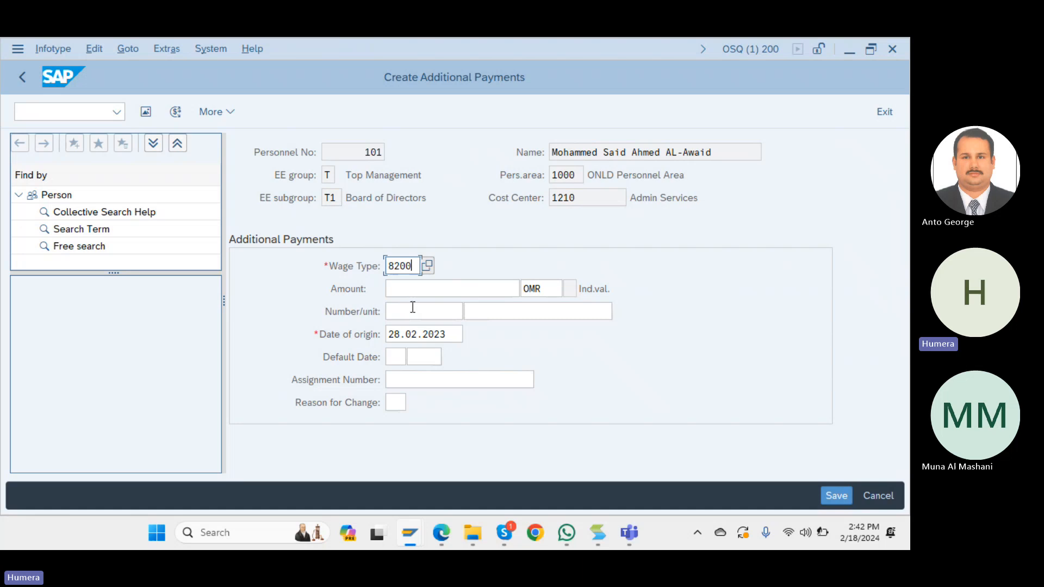
click(434, 284)
text(3)
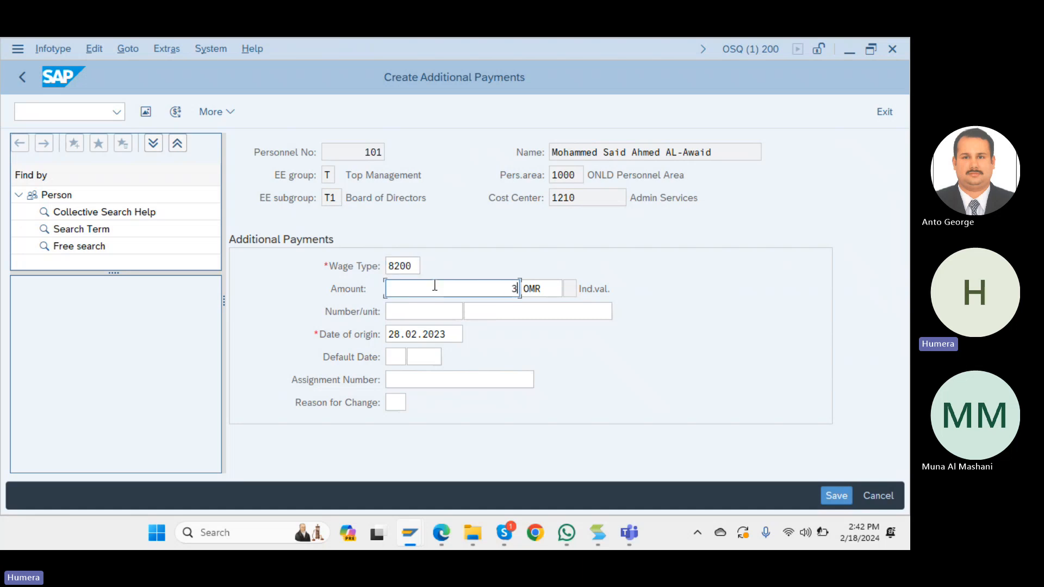
text(00)
key(Return)
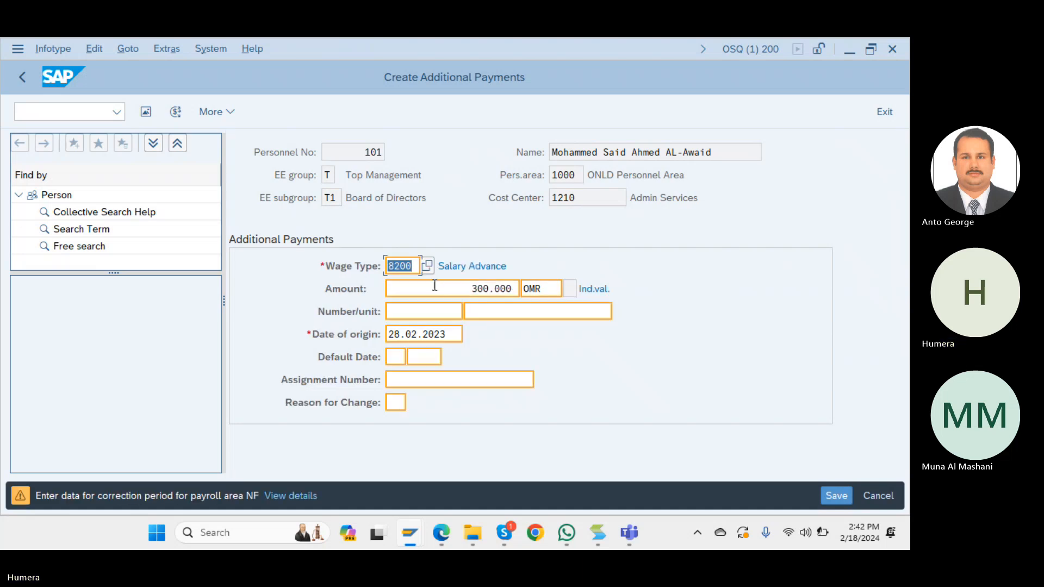
key(Return)
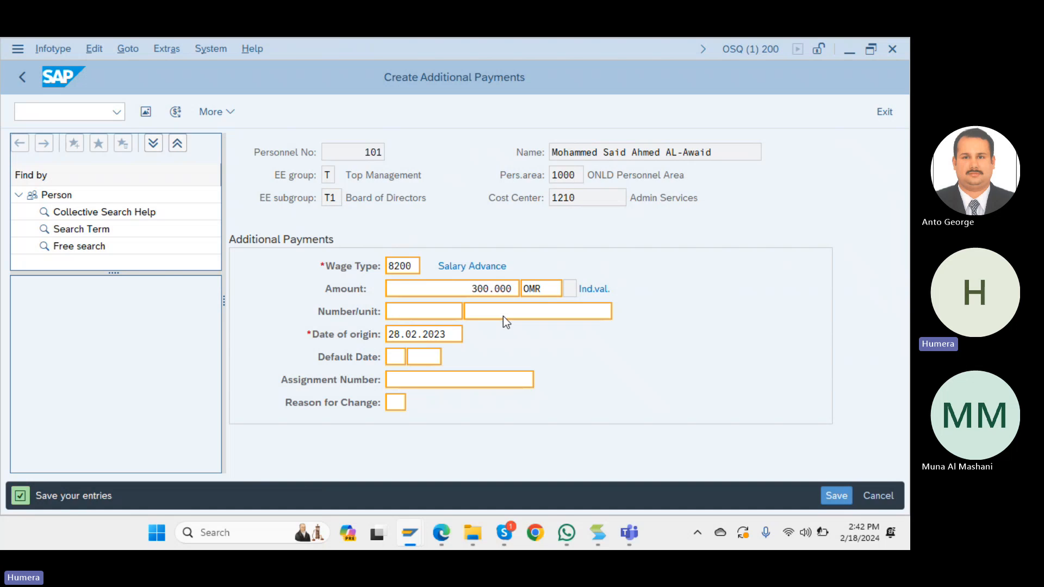
click(833, 496)
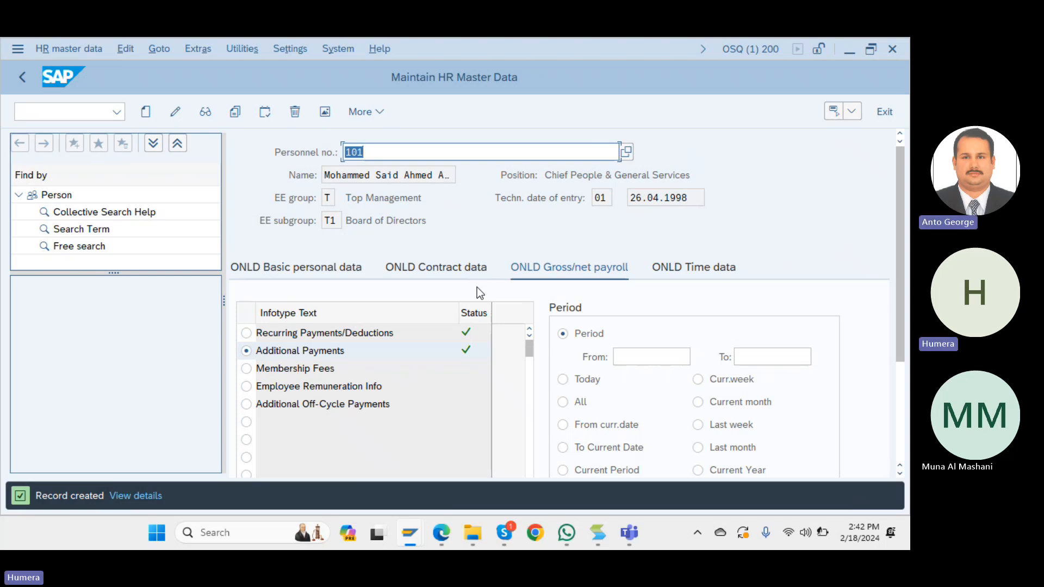
Review the list of the employee's Additional Payments records, and return to Maintain HR Master Data.
click(384, 335)
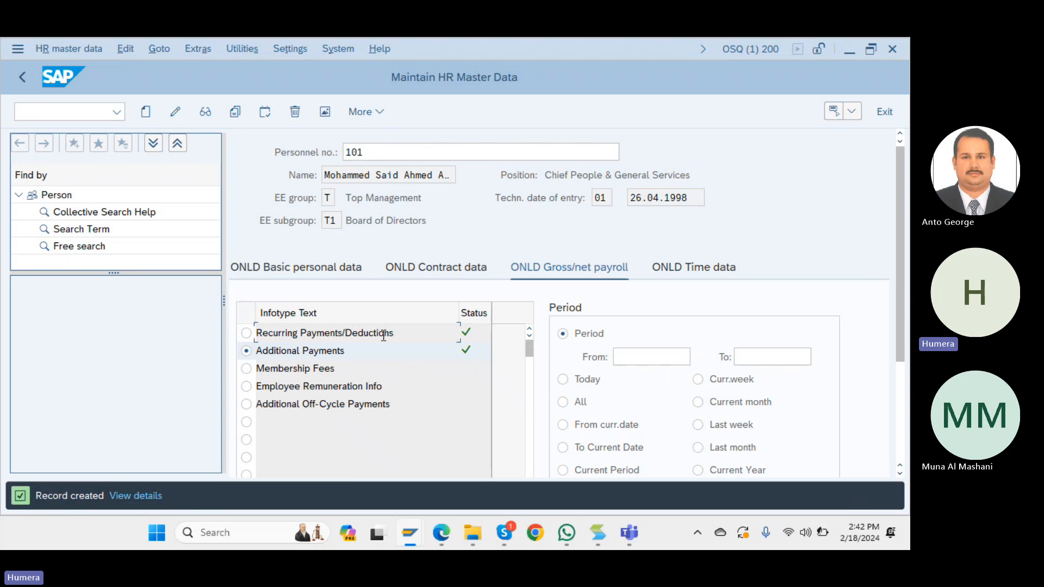
click(246, 333)
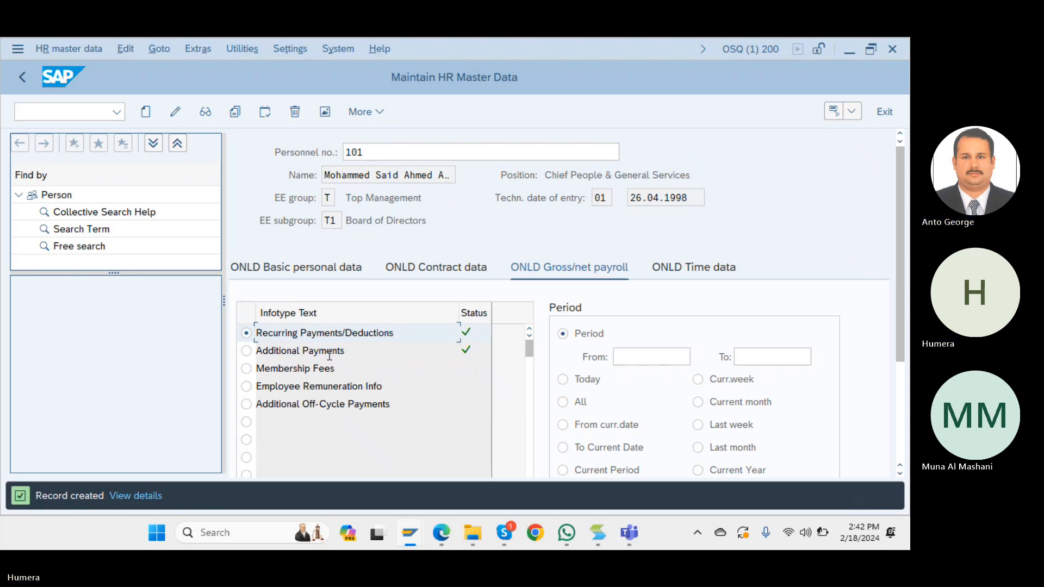
click(247, 352)
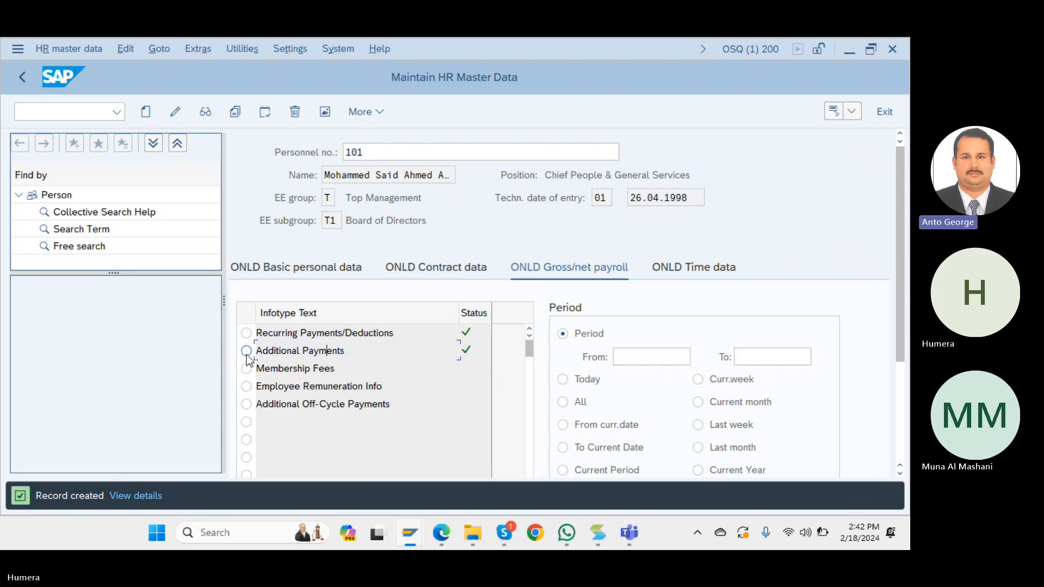
click(247, 352)
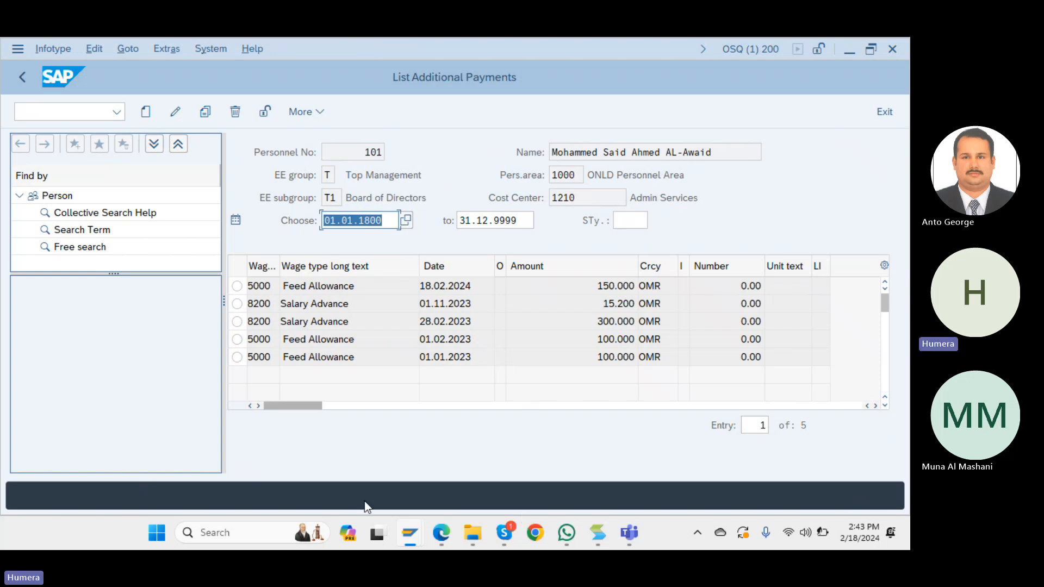
click(17, 87)
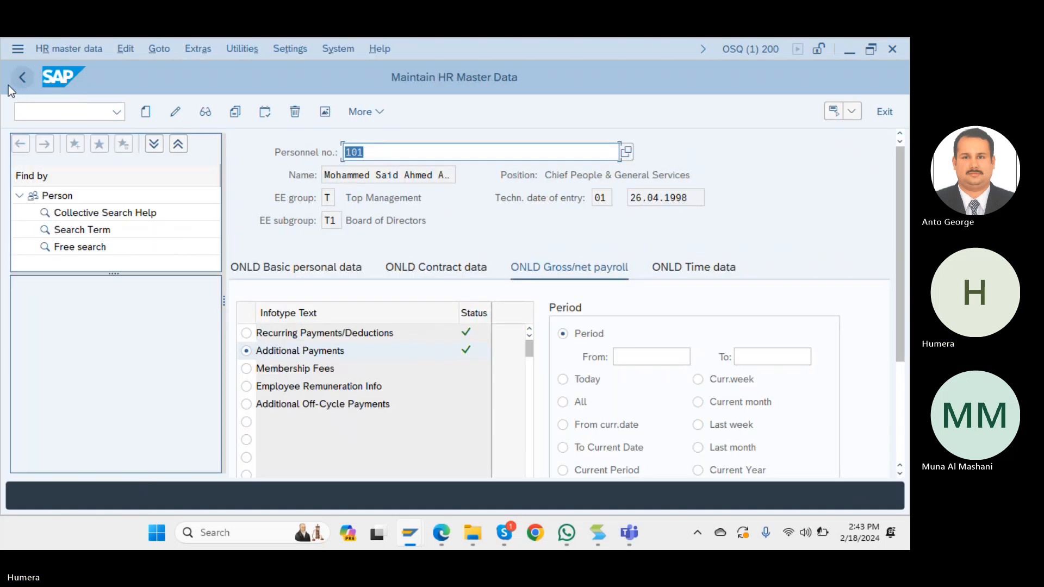
Return to SAP Easy Access and expand the SAP Menu tree to Human Resources, Payroll, Asia/Pacific, Oman.
click(21, 81)
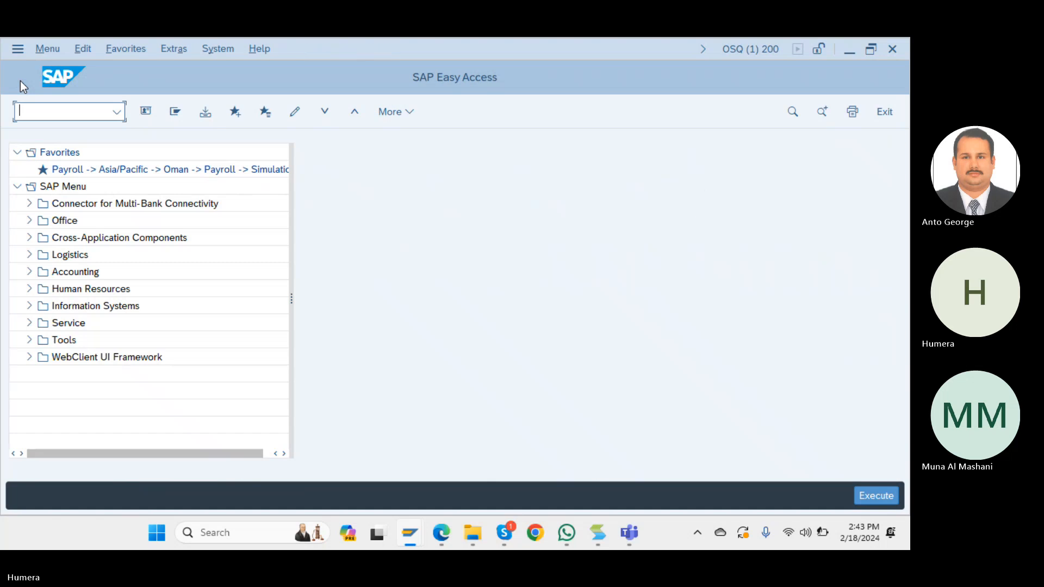
click(29, 289)
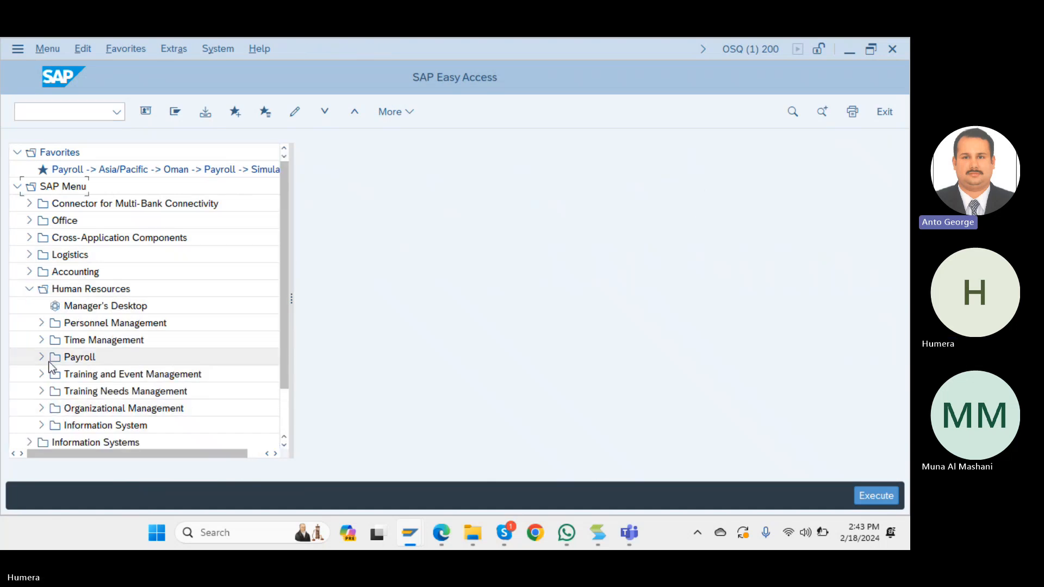
click(41, 357)
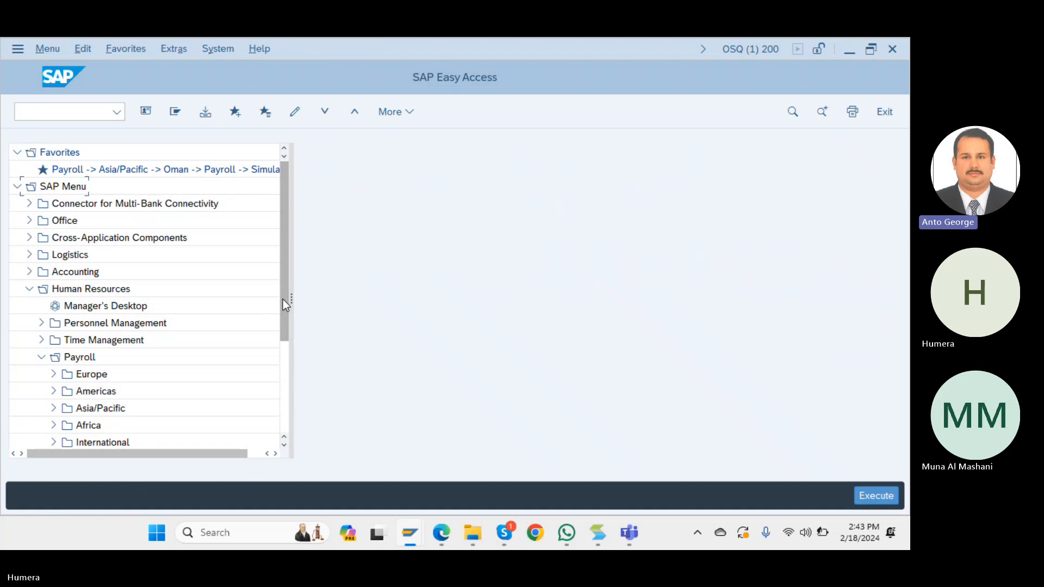
drag(282, 299, 277, 389)
click(53, 289)
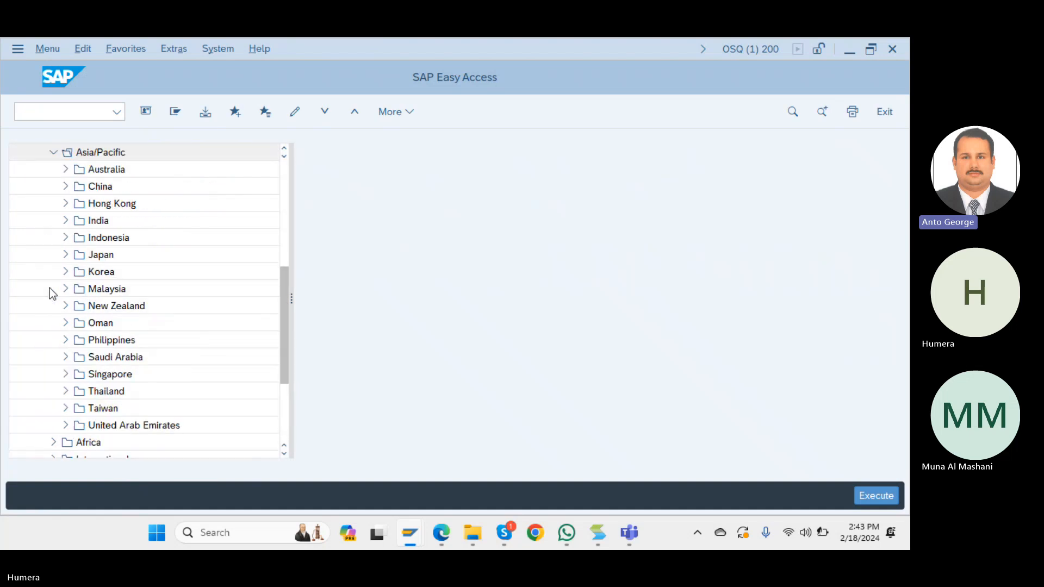
click(65, 325)
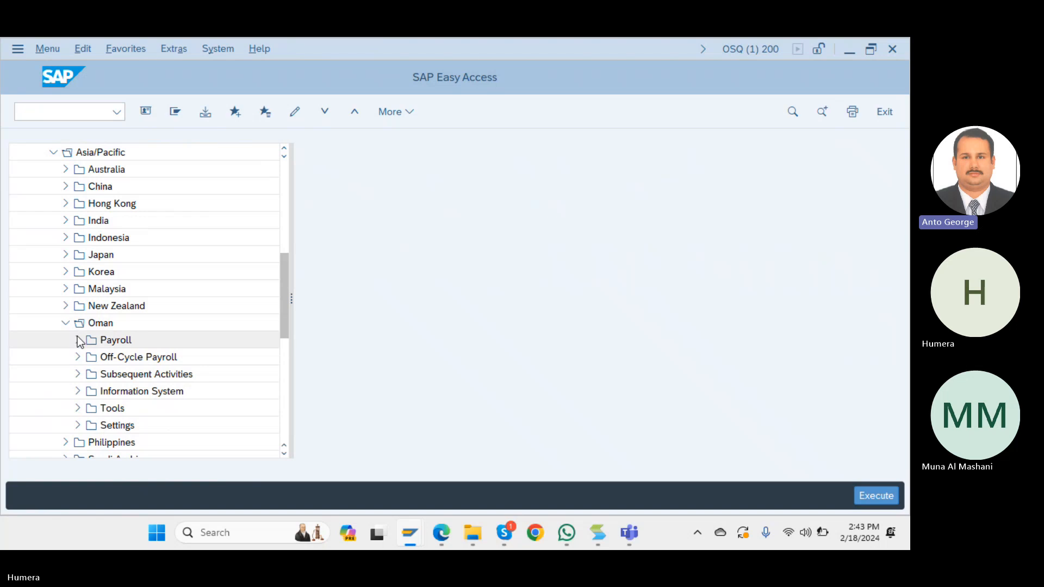
click(80, 341)
click(78, 290)
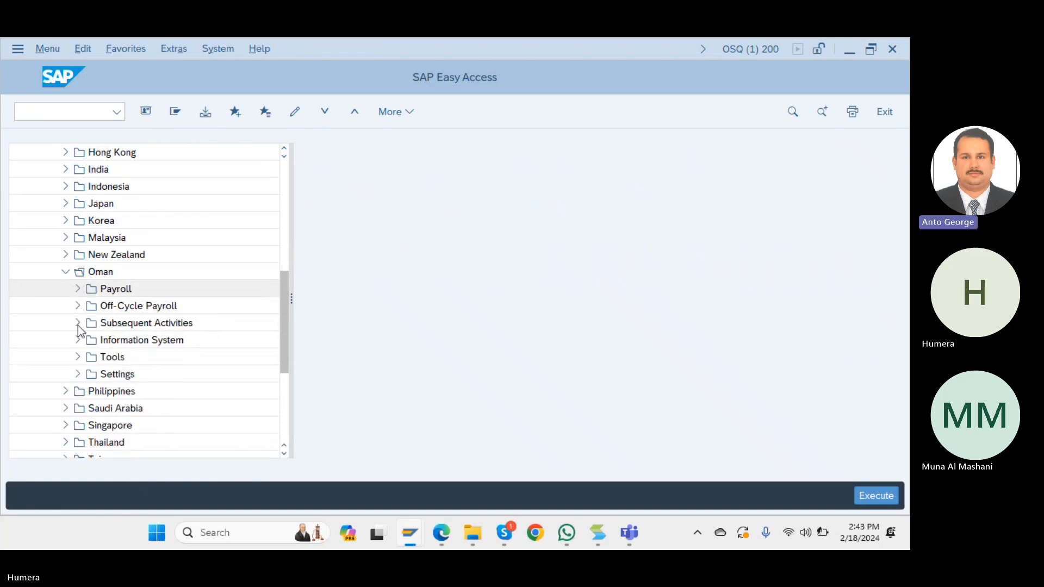
Start Create Posting Run from Oman's Subsequent Activities, Per Payroll Period, Posting to Accounting.
click(78, 323)
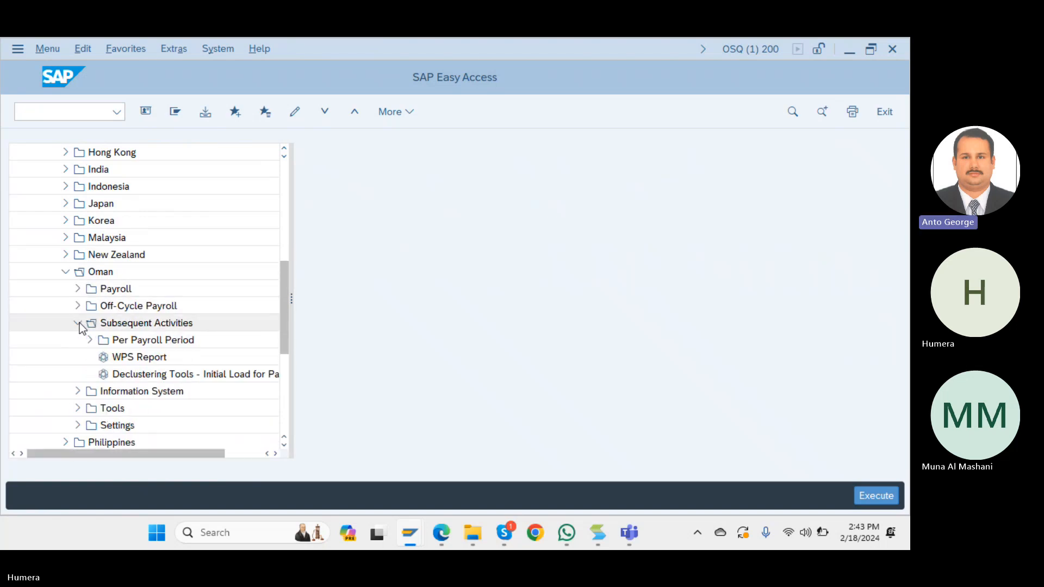
click(91, 342)
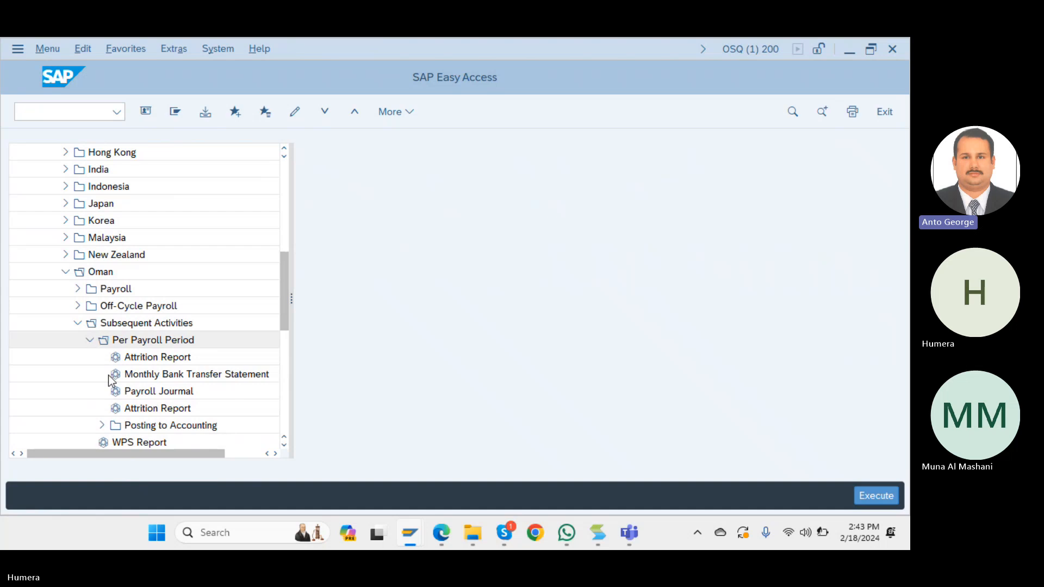
click(113, 430)
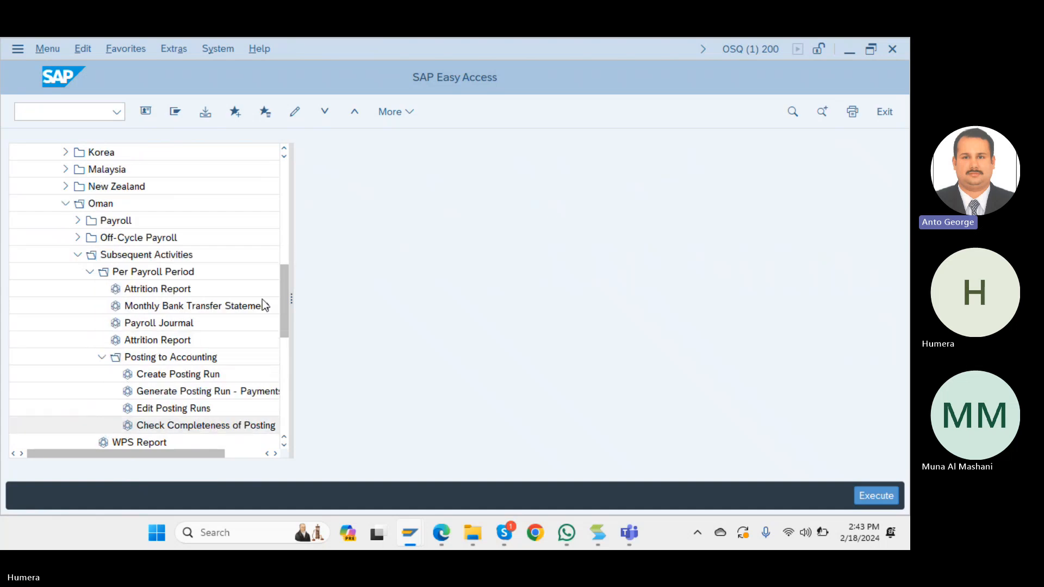
drag(281, 325, 286, 344)
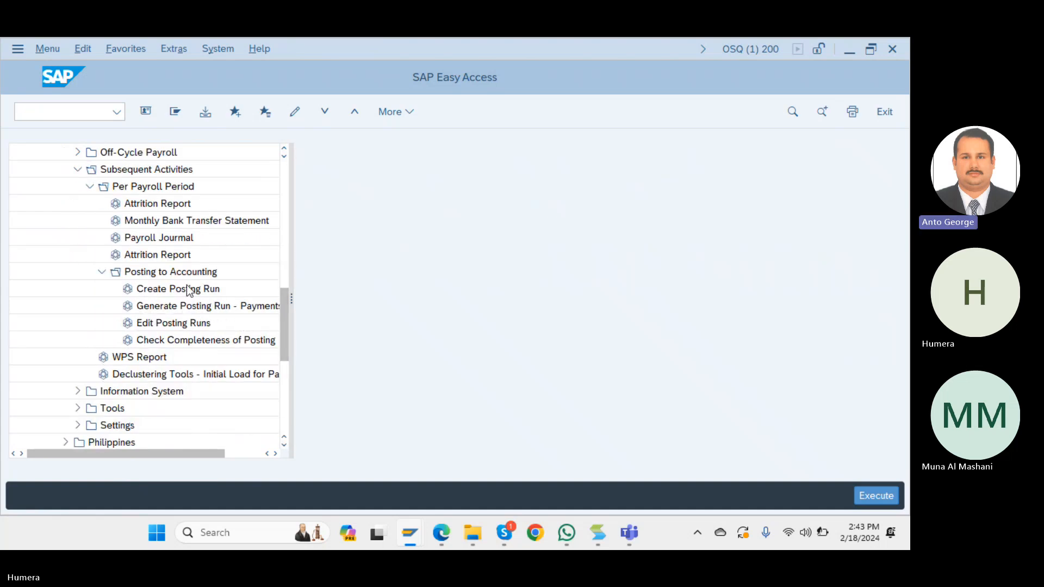
double_click(168, 289)
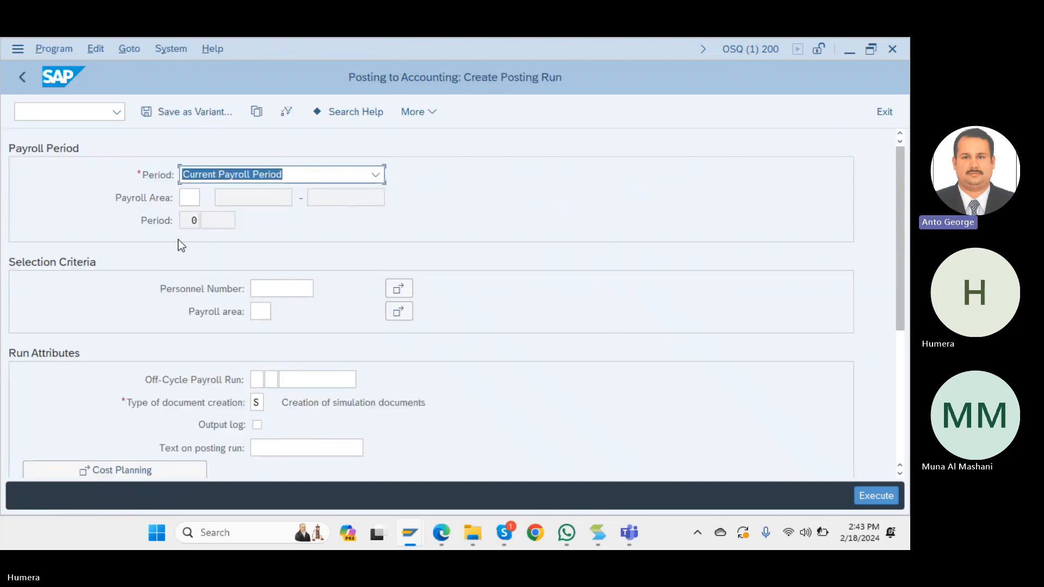
Set the posting run's payroll area to NF.
click(188, 199)
text(nf)
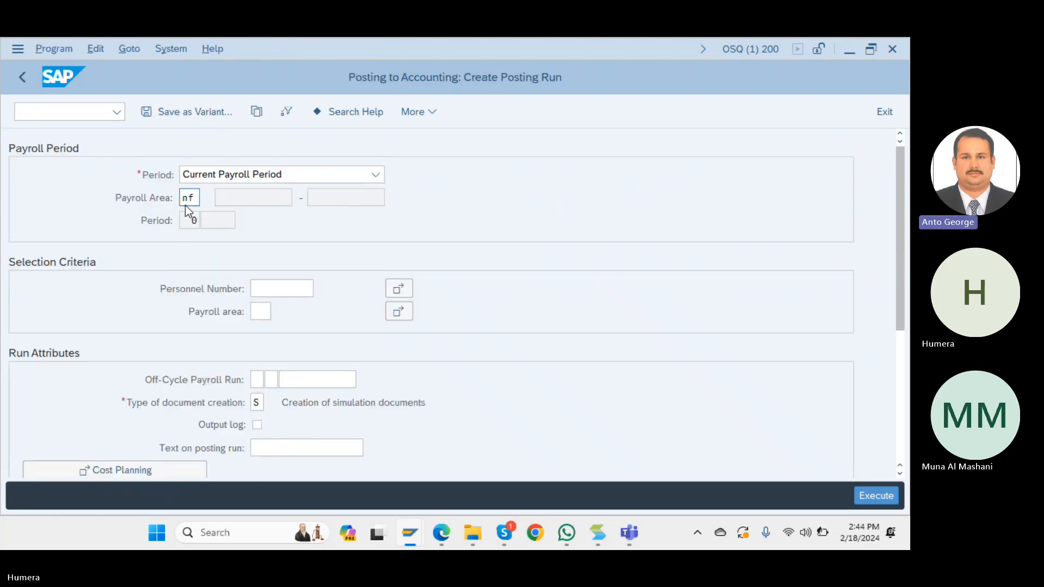
key(Return)
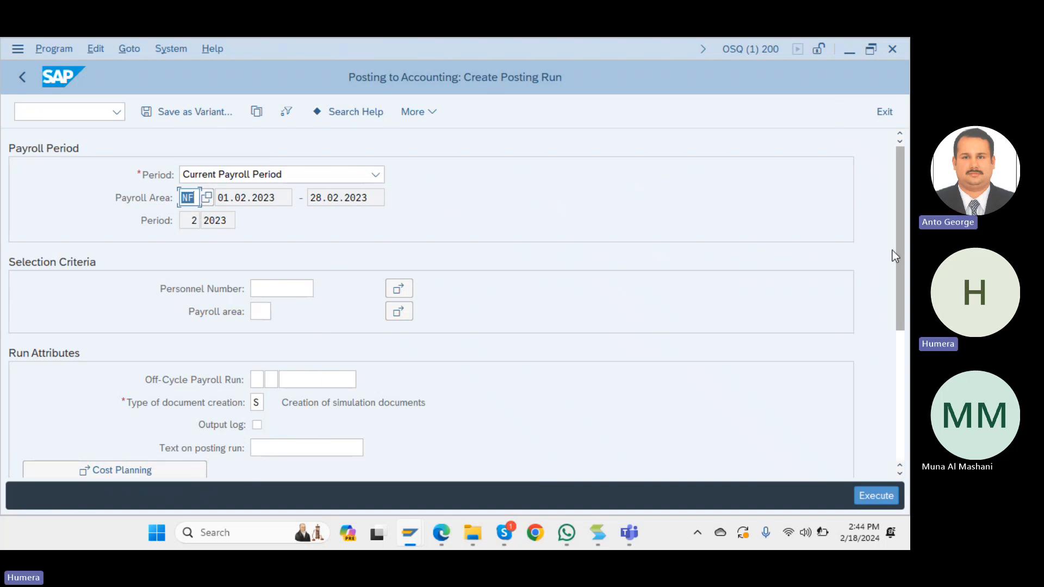
mouse_move(896, 244)
mouse_down()
mouse_move(903, 290)
mouse_move(890, 226)
mouse_up()
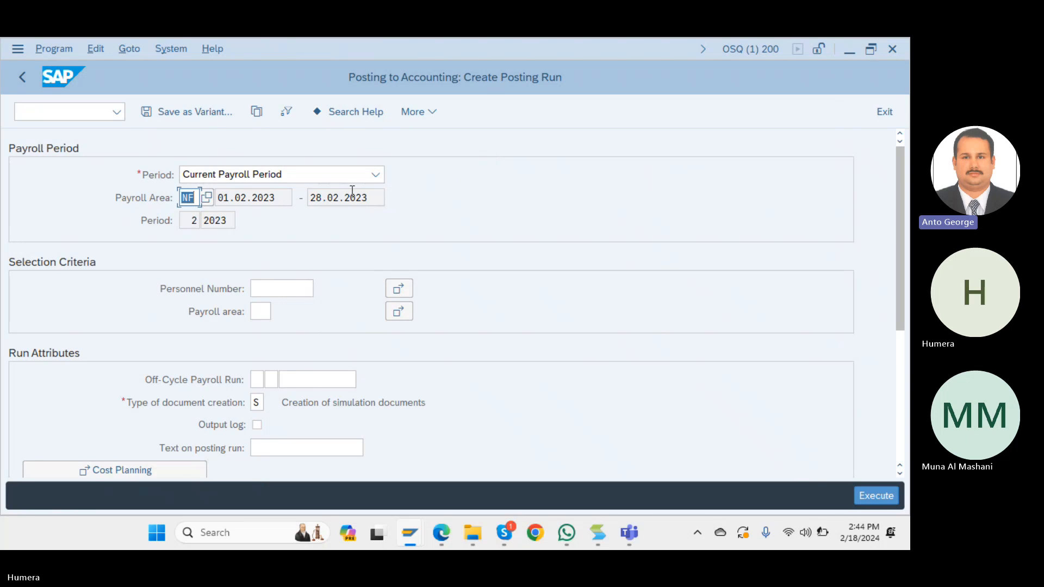
Select Other Payroll Period 1 of 2023 and execute the simulation posting run with the output log enabled.
click(376, 175)
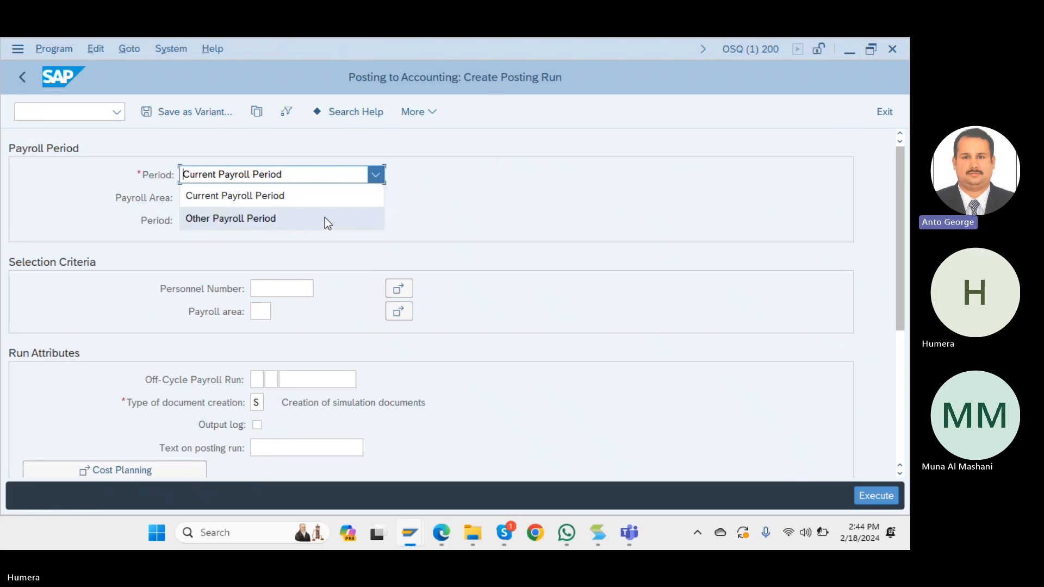
click(325, 219)
click(197, 220)
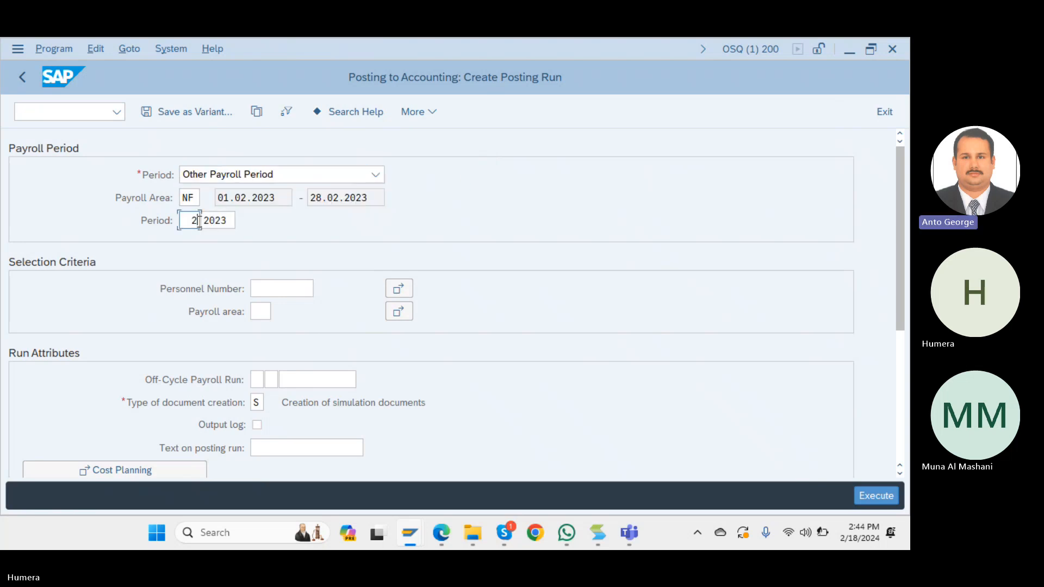
key(BackSpace)
text(1)
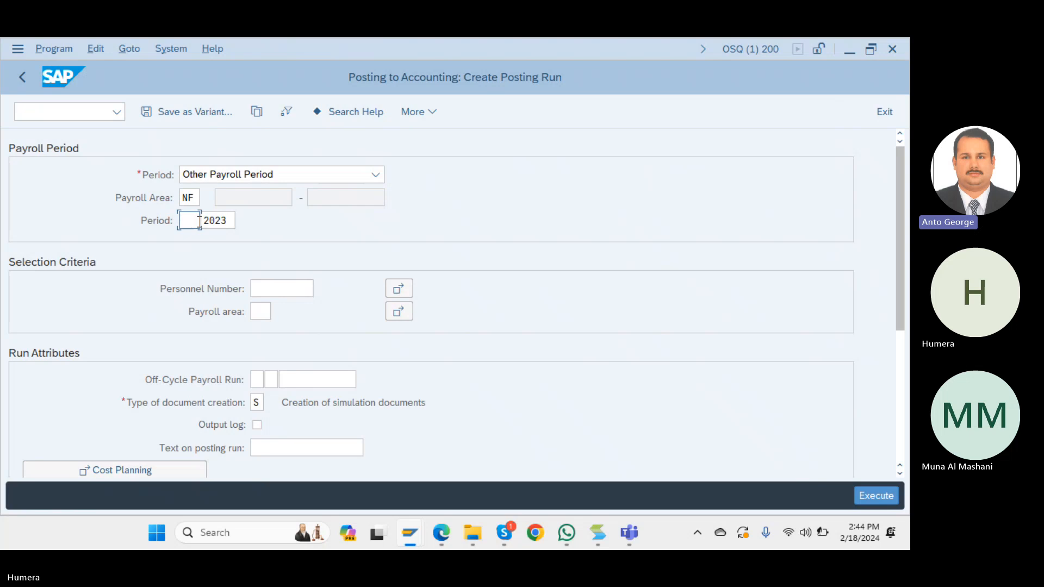
key(Return)
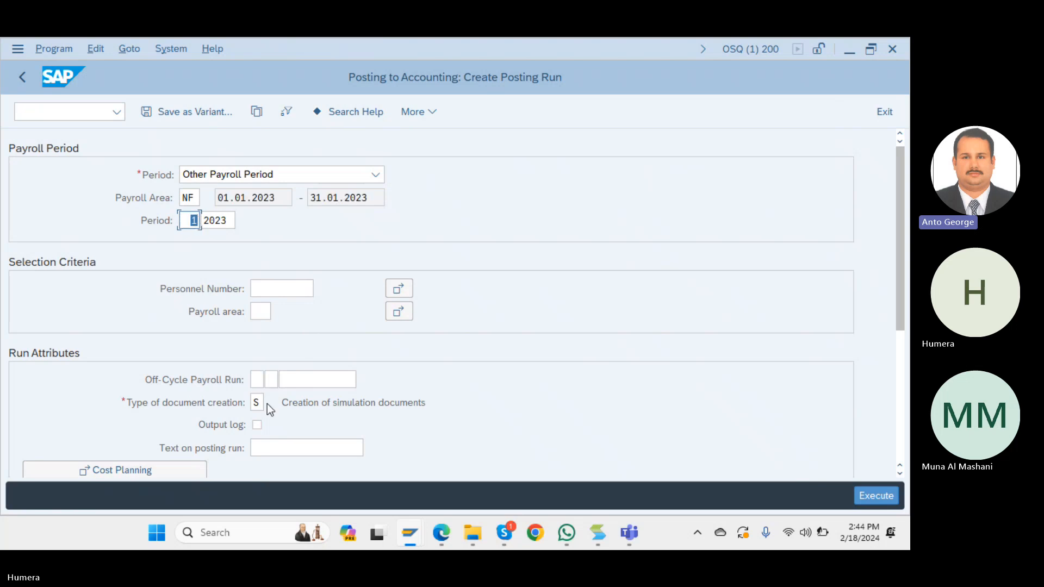
click(263, 427)
click(872, 493)
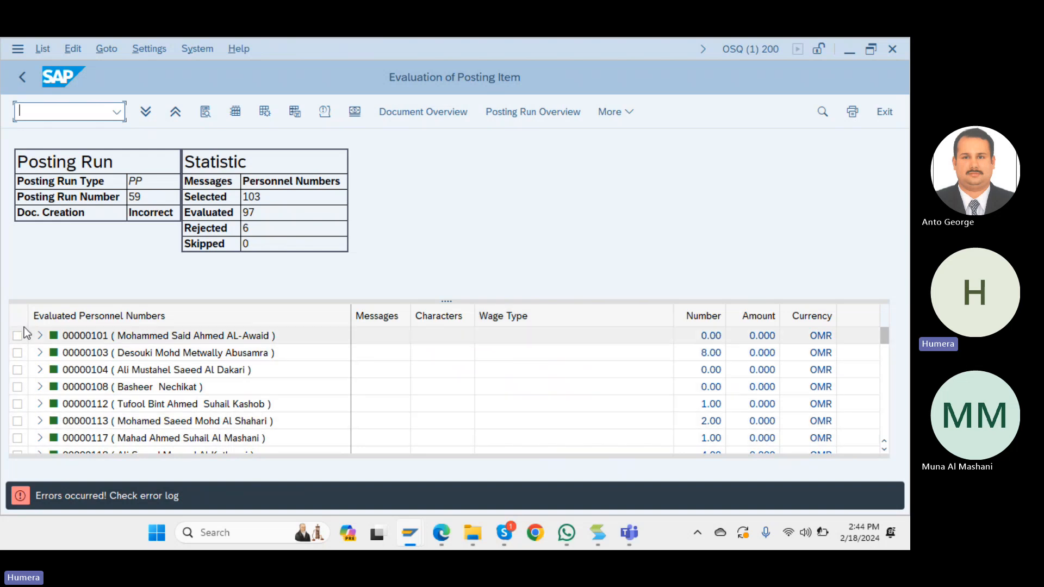
Expand the first evaluated employee's NF 01 2023 expense account to show its symbolic accounts.
click(40, 335)
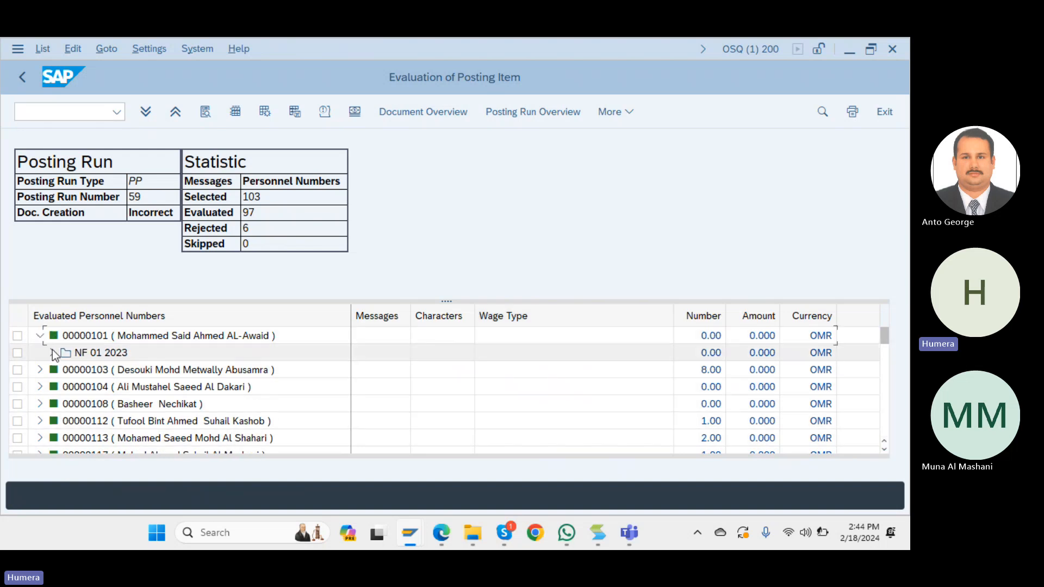
click(53, 353)
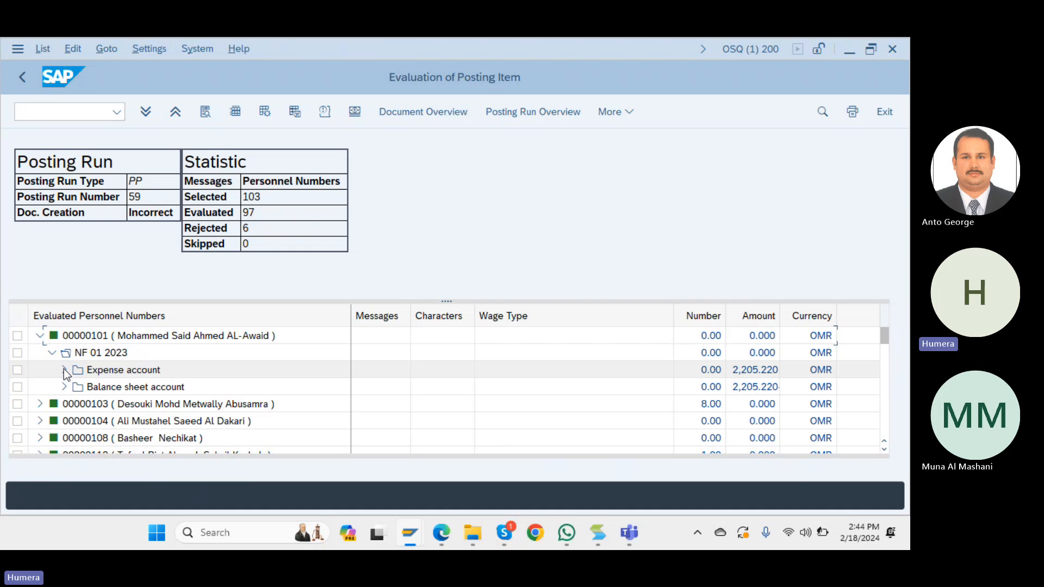
click(65, 370)
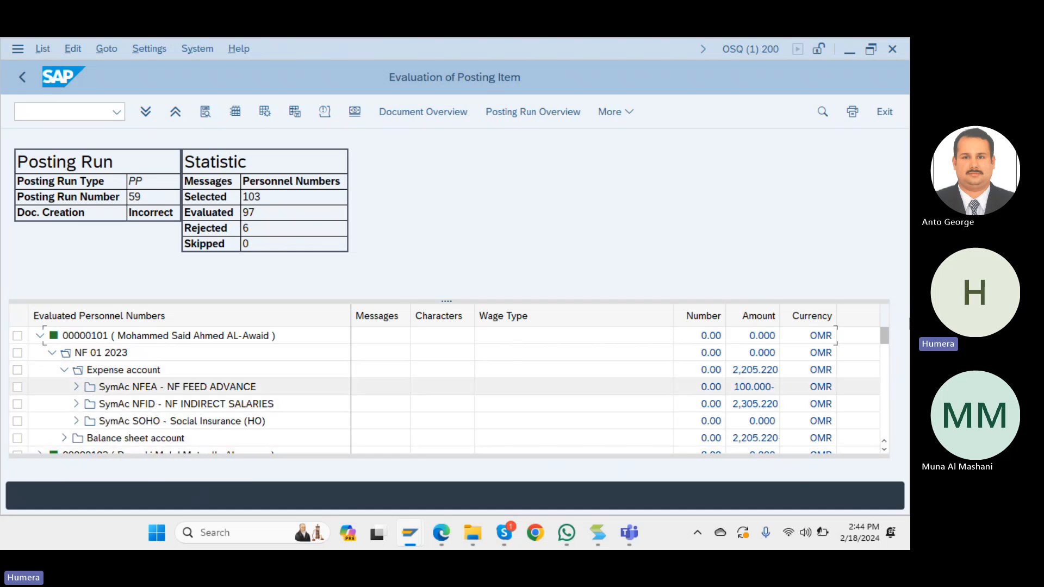
scroll(885, 343, down, 1)
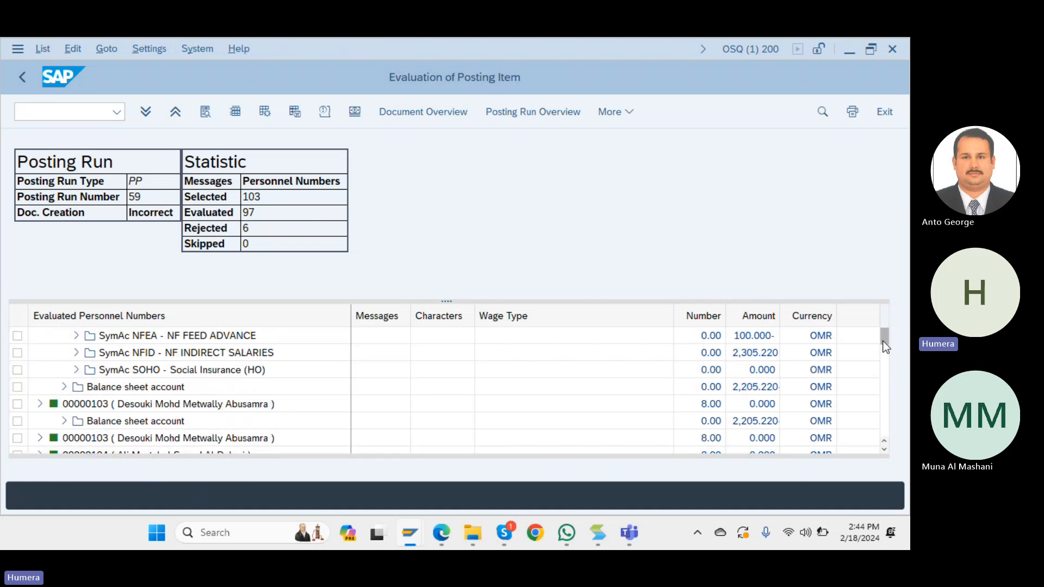
scroll(762, 381, down, 1)
scroll(598, 353, up, 1)
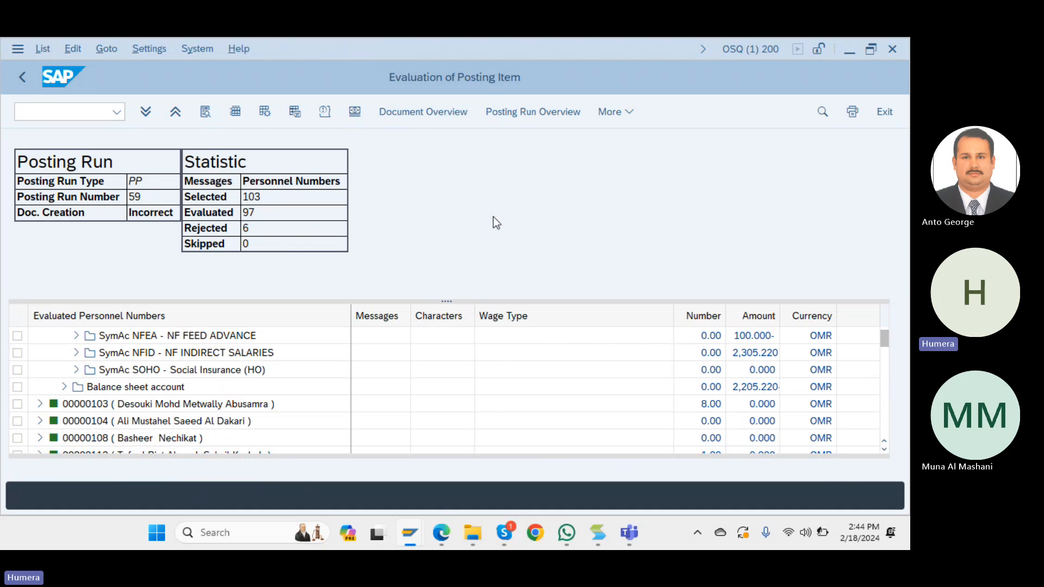
Enlarge the Evaluated Personnel Numbers list over the posting run and statistics area.
drag(494, 217, 530, 142)
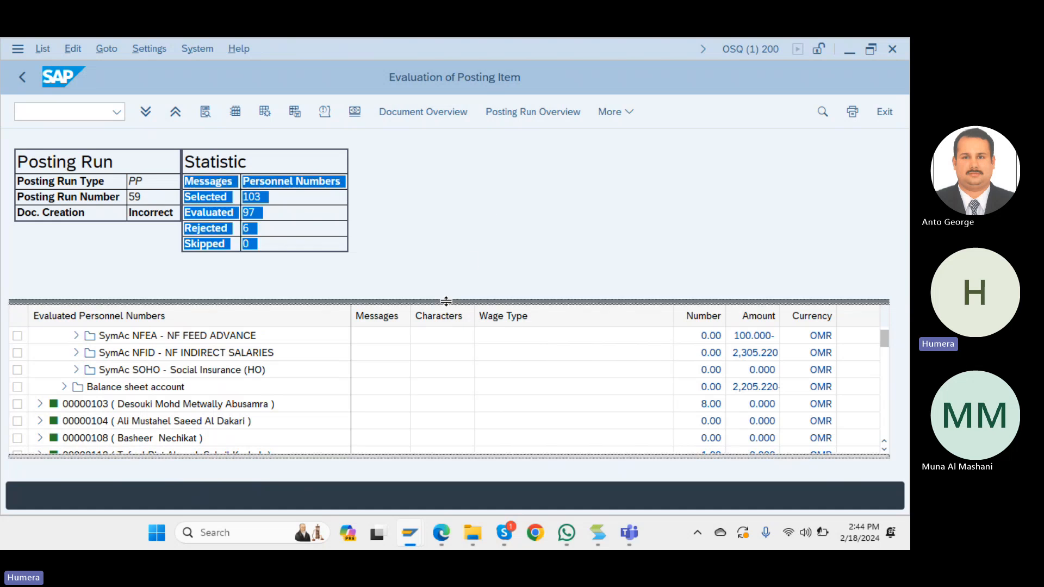
drag(446, 301, 476, 162)
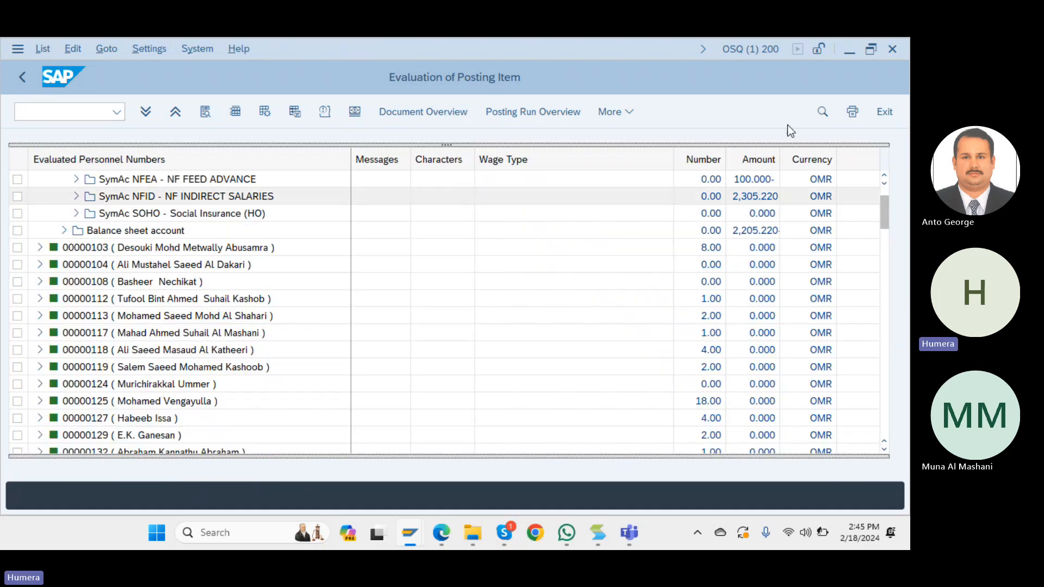
drag(887, 211, 882, 184)
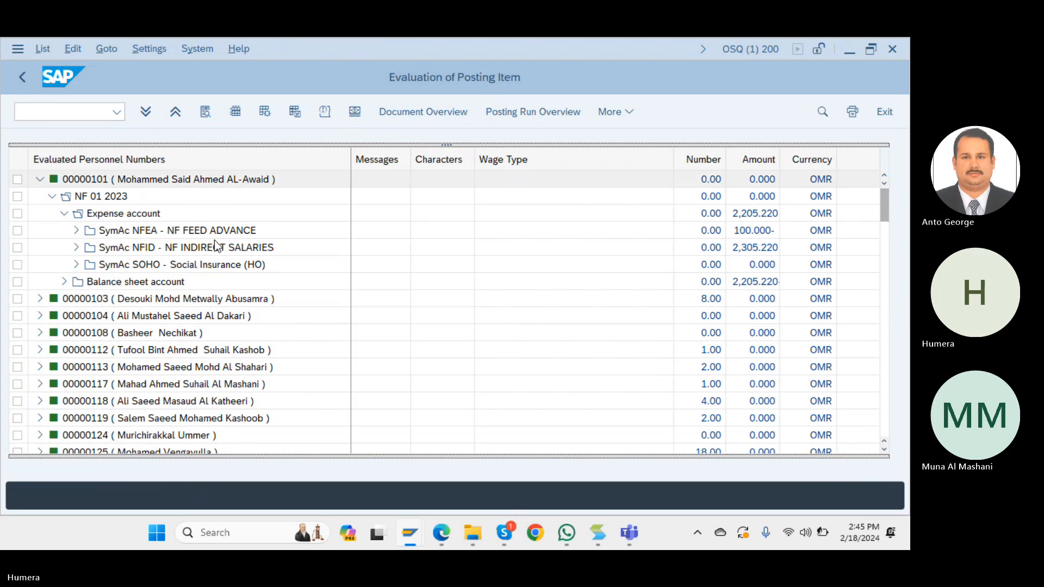
Examine the first employee's wage types and amounts under symbolic accounts NFEA, NFID and SOHO, down to cost centre level.
click(77, 231)
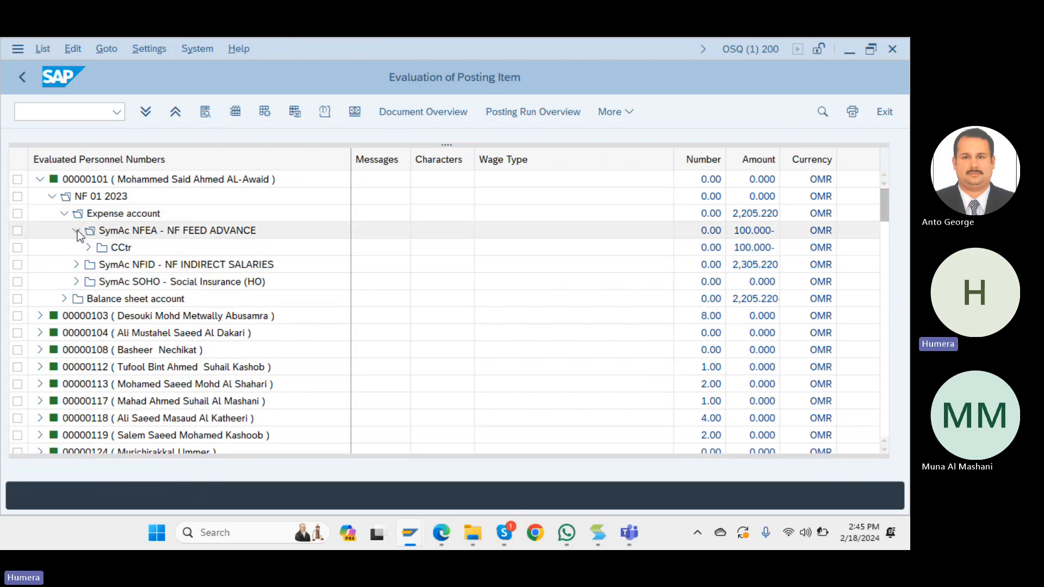
click(89, 248)
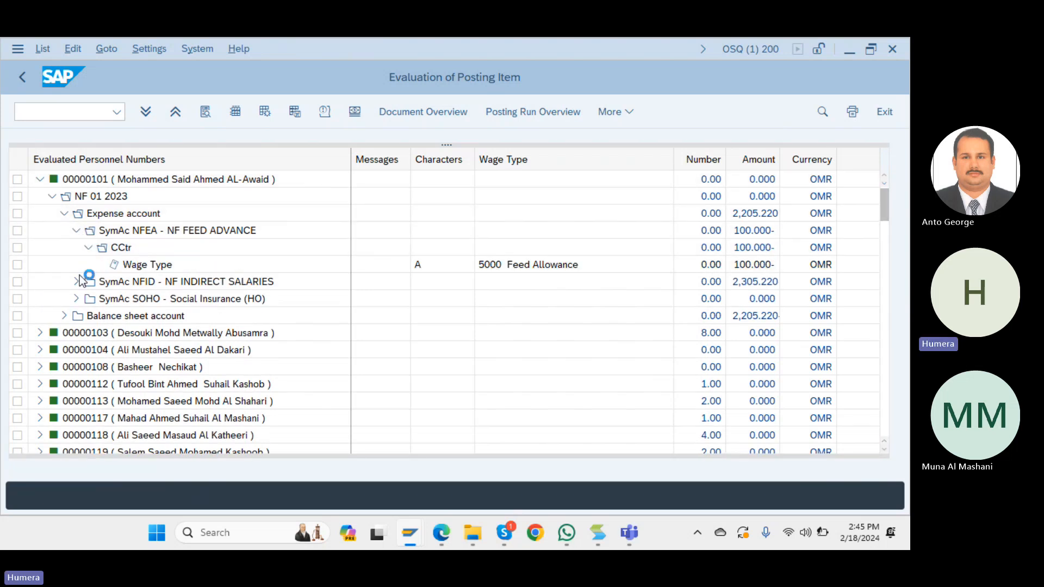
click(76, 299)
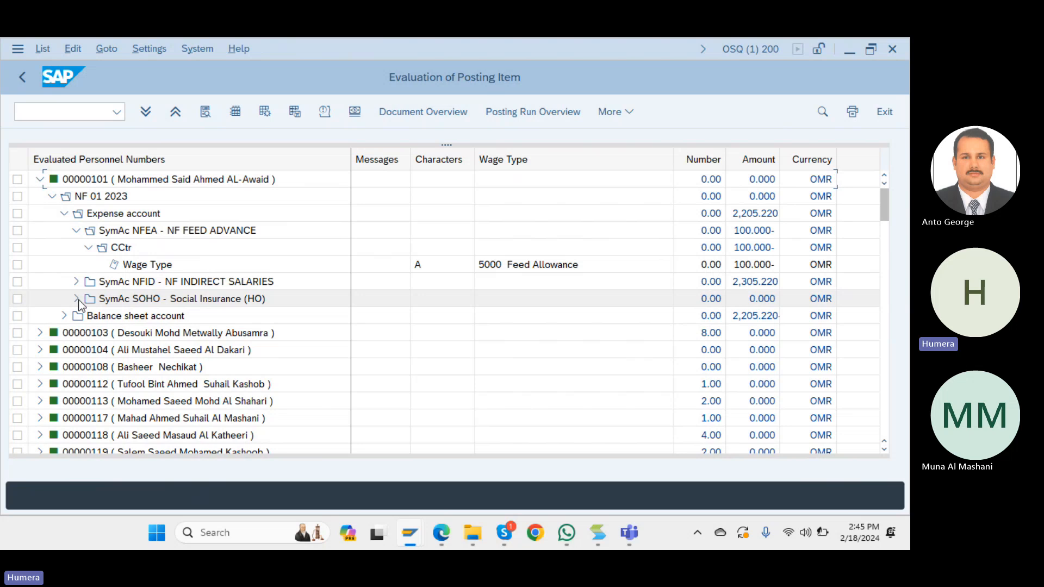
click(77, 281)
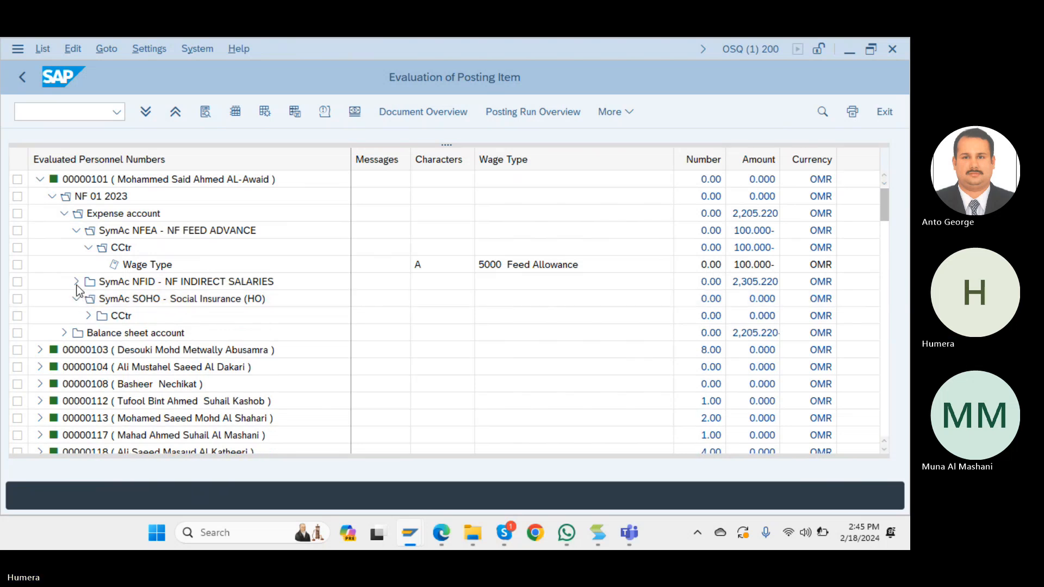
click(88, 332)
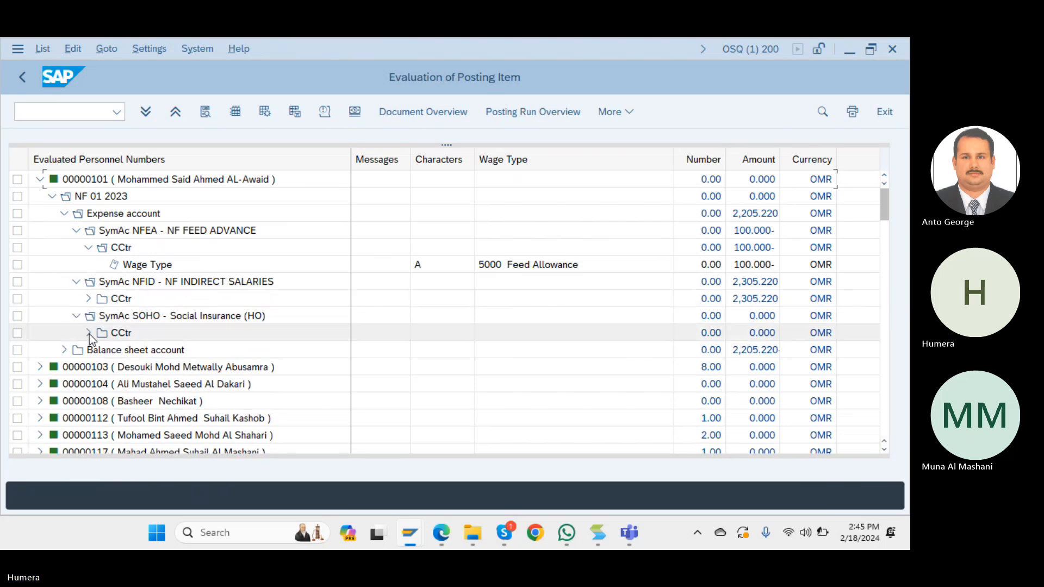
click(88, 299)
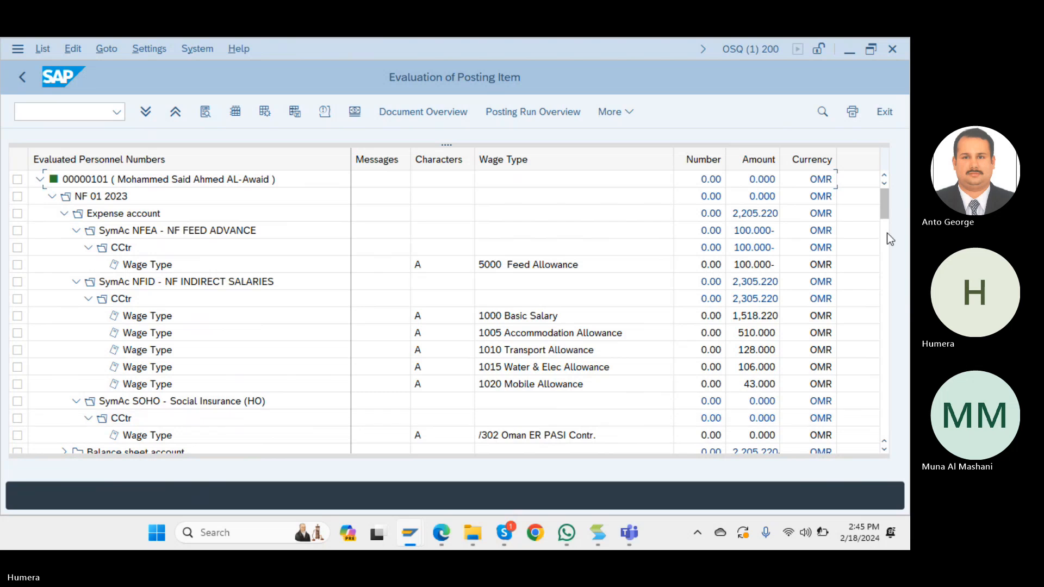
click(885, 450)
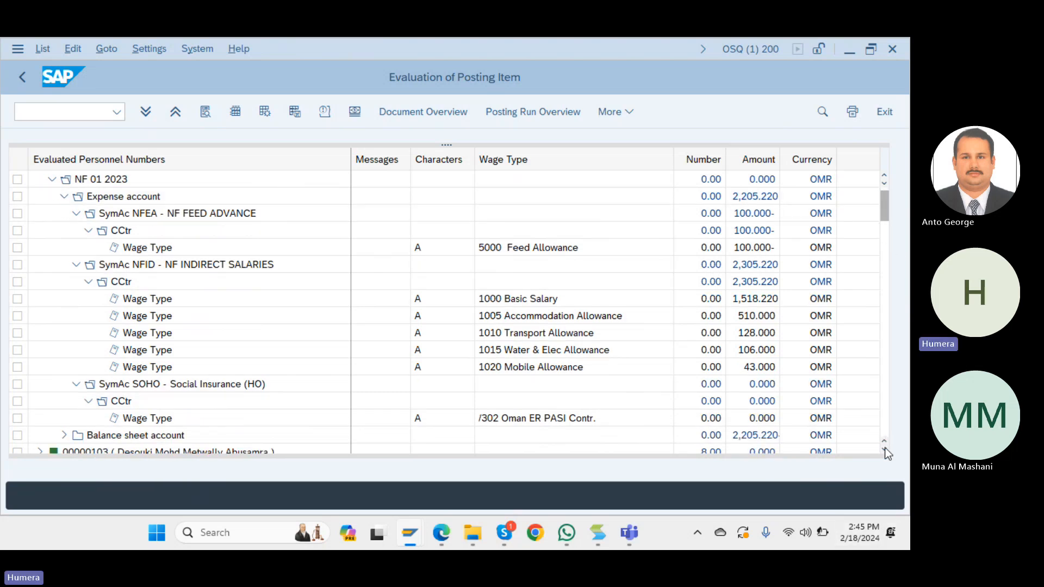
click(885, 176)
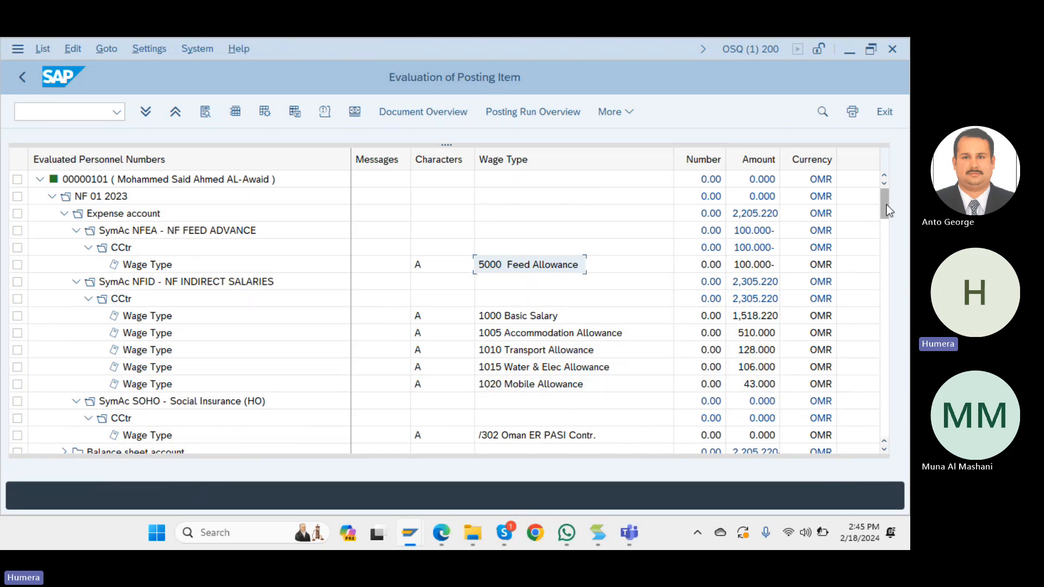
Review the first employee's expense account postings under NFEA, NFID and SOHO, including 1000 Basic Salary and the feed advance.
drag(886, 205, 887, 217)
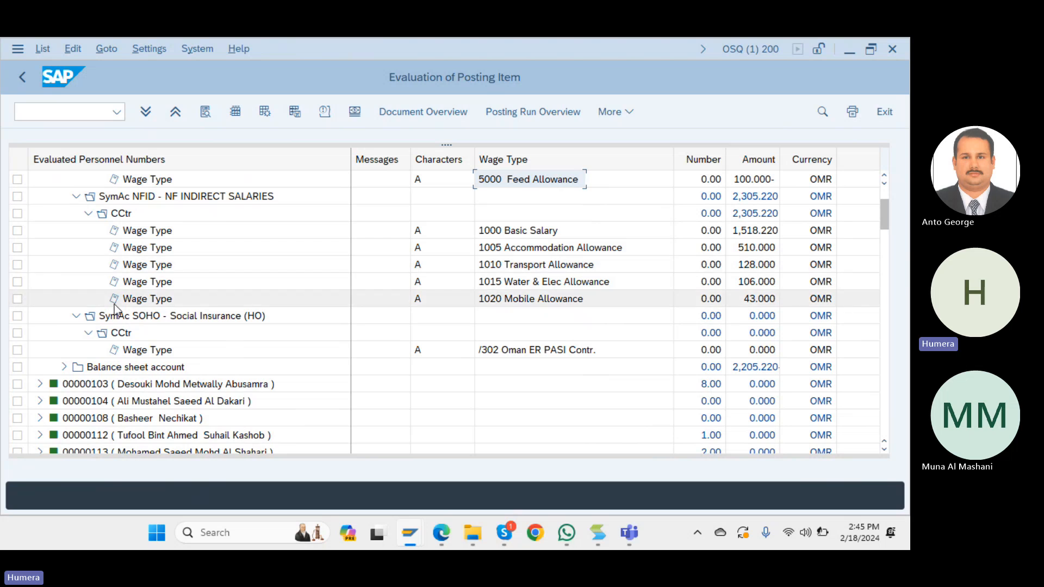
click(134, 319)
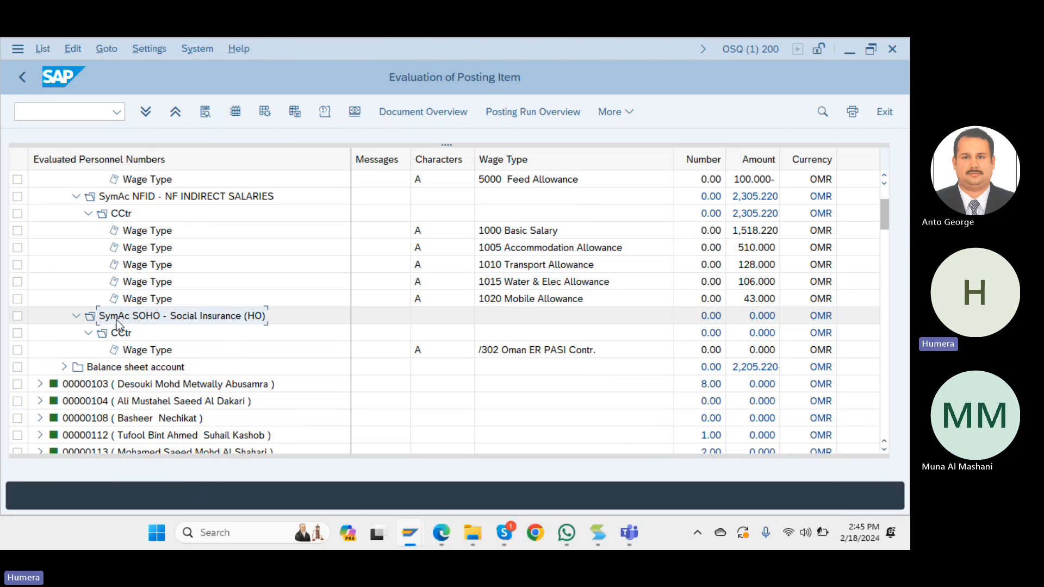
click(174, 196)
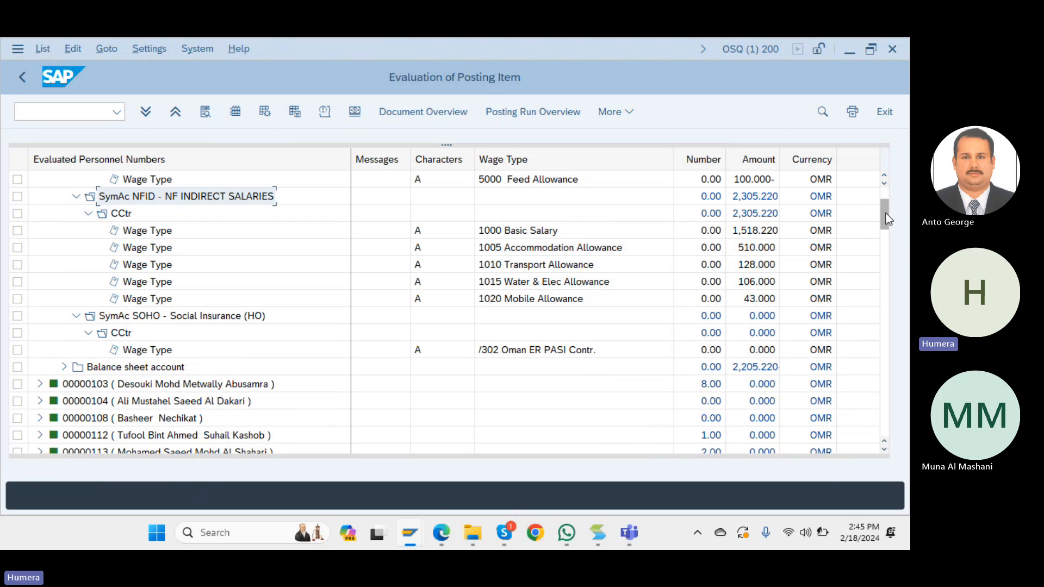
drag(883, 214, 882, 204)
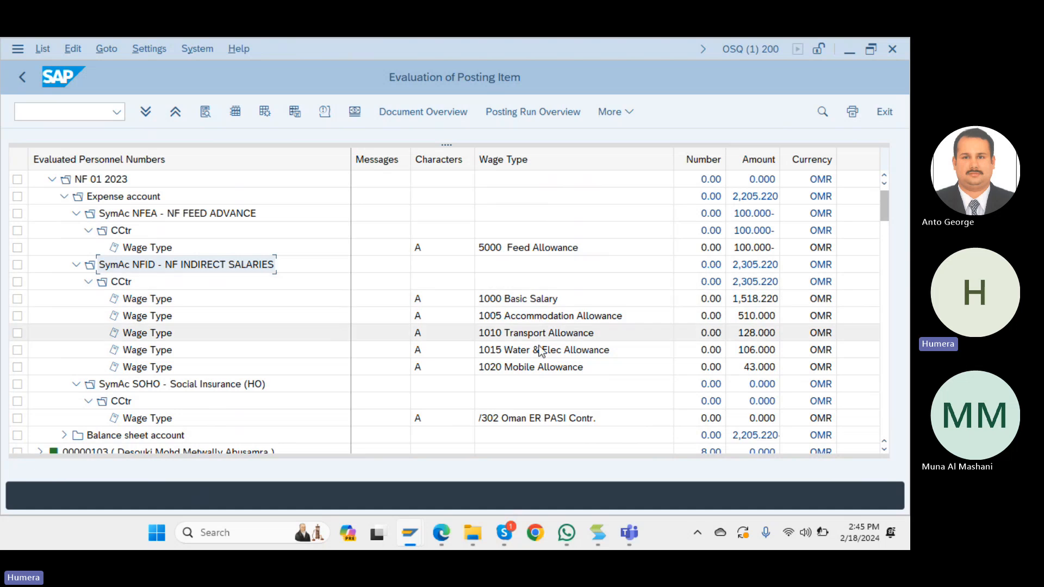
click(567, 300)
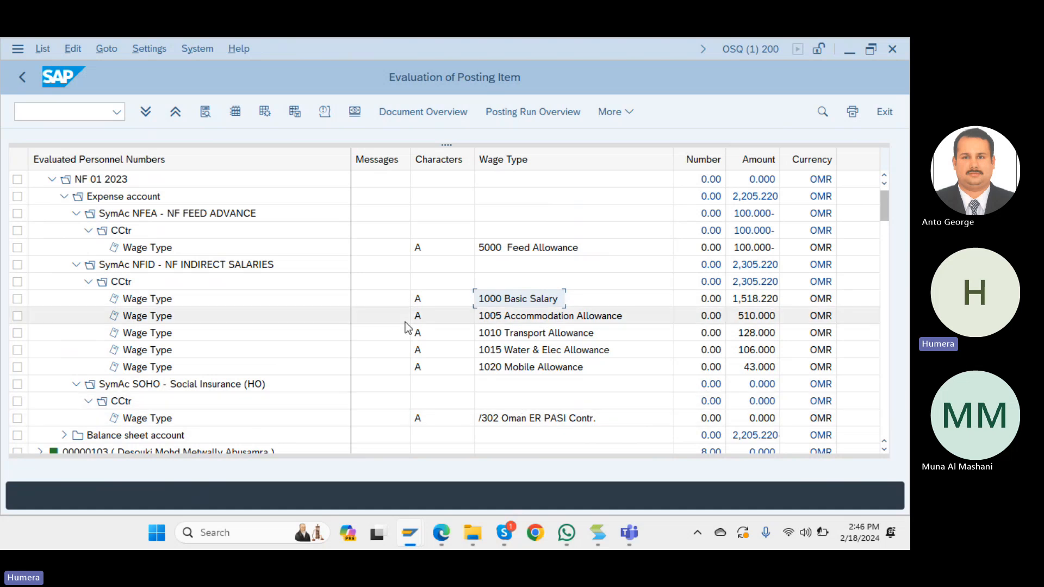
click(260, 216)
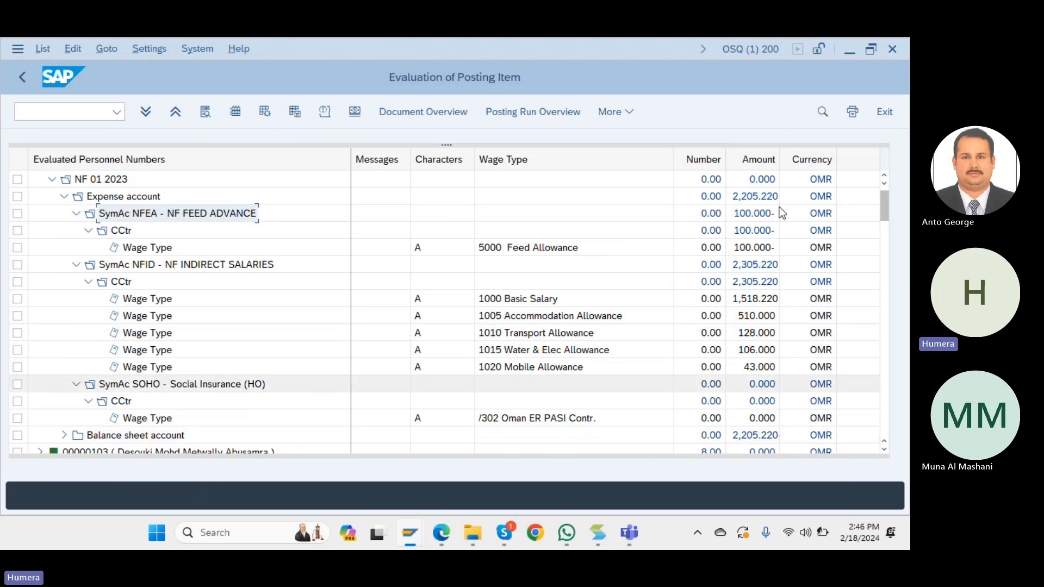
Expand the first employee's balance sheet account and symbolic account NFB to show the wage types down to 5100 Feed Allowance deduction.
drag(884, 204, 883, 215)
click(63, 384)
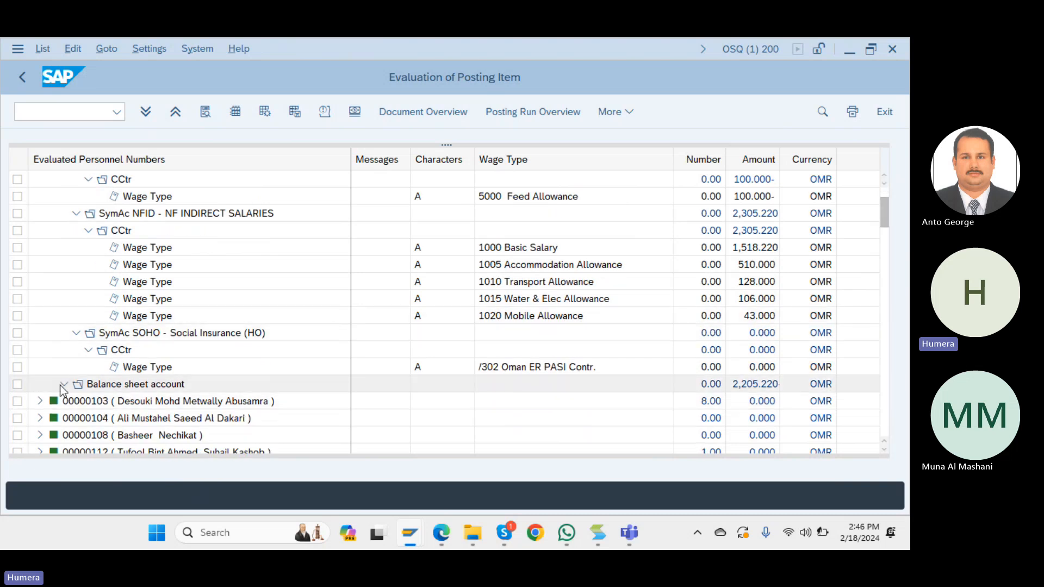
click(76, 401)
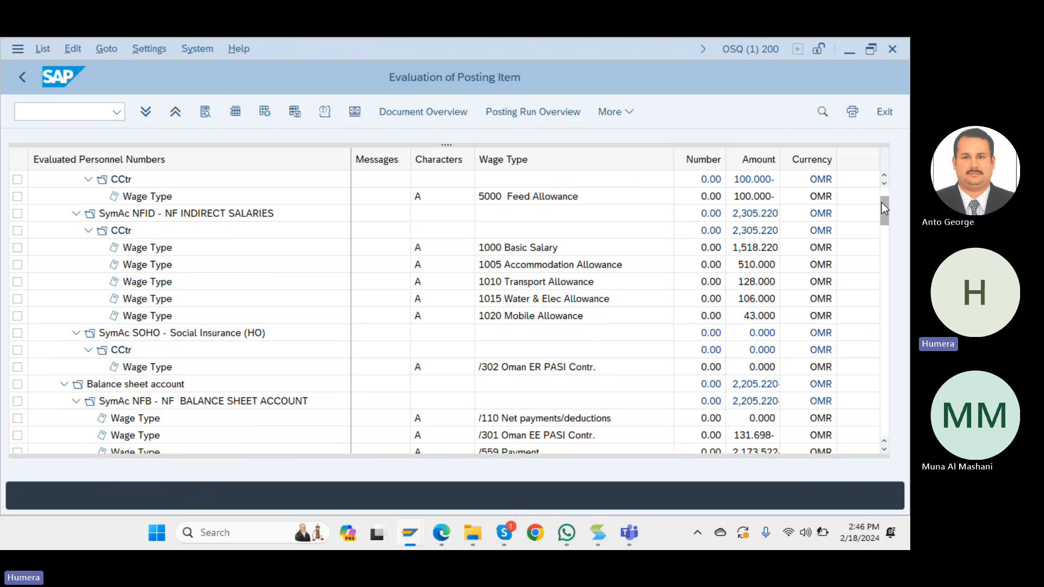
drag(882, 202, 884, 218)
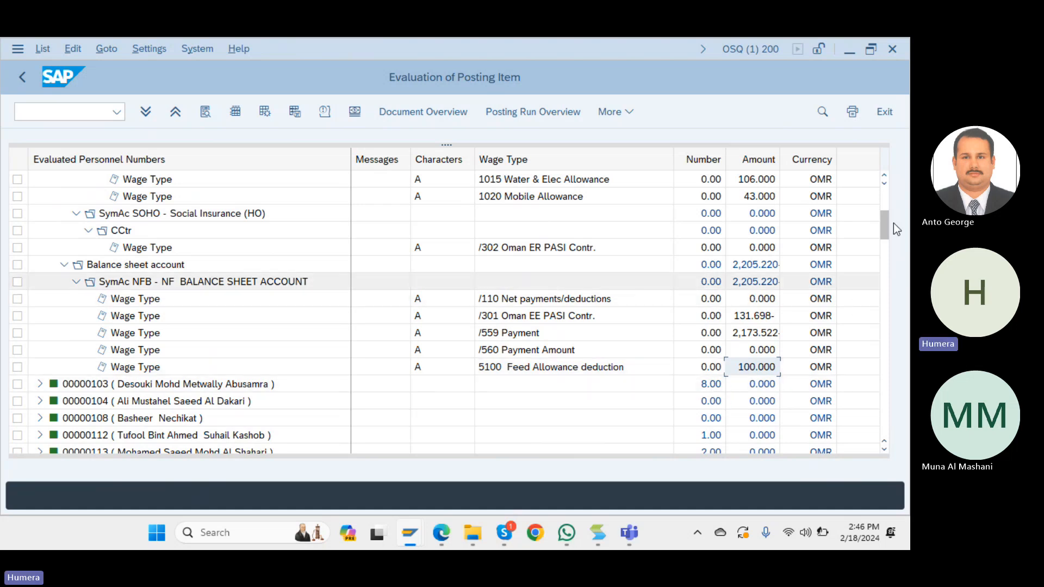
mouse_move(882, 224)
mouse_down()
mouse_move(882, 206)
mouse_move(884, 223)
mouse_up()
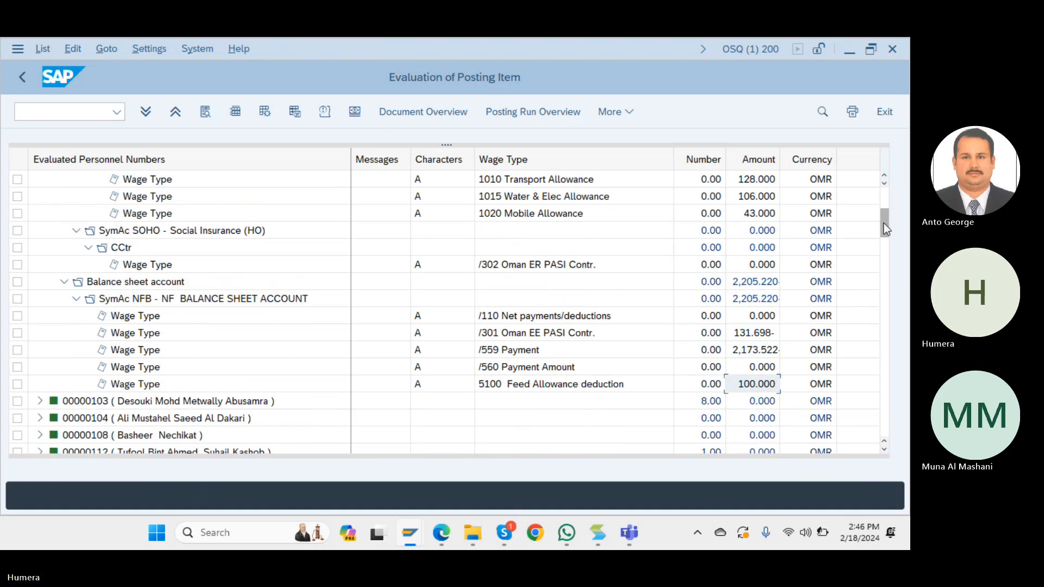
View the posting details of wage type 5100 Feed Allowance deduction under NFB, and close them.
click(525, 387)
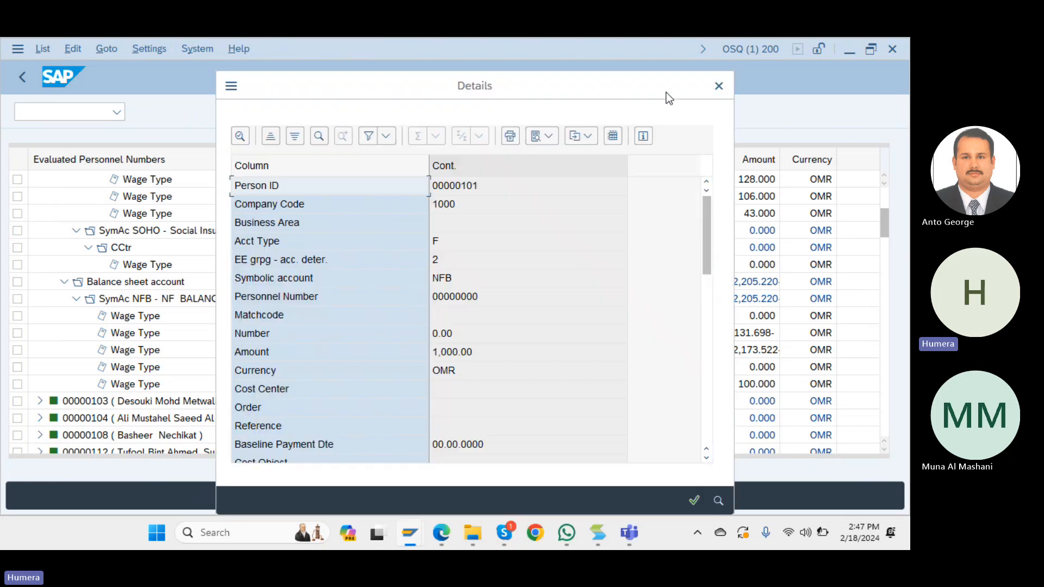
click(720, 86)
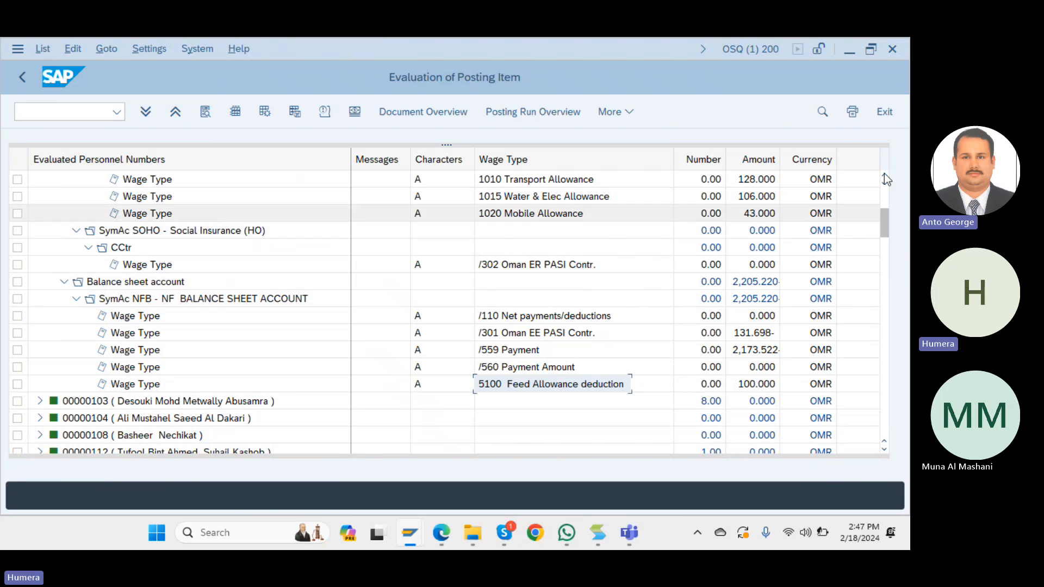
click(884, 174)
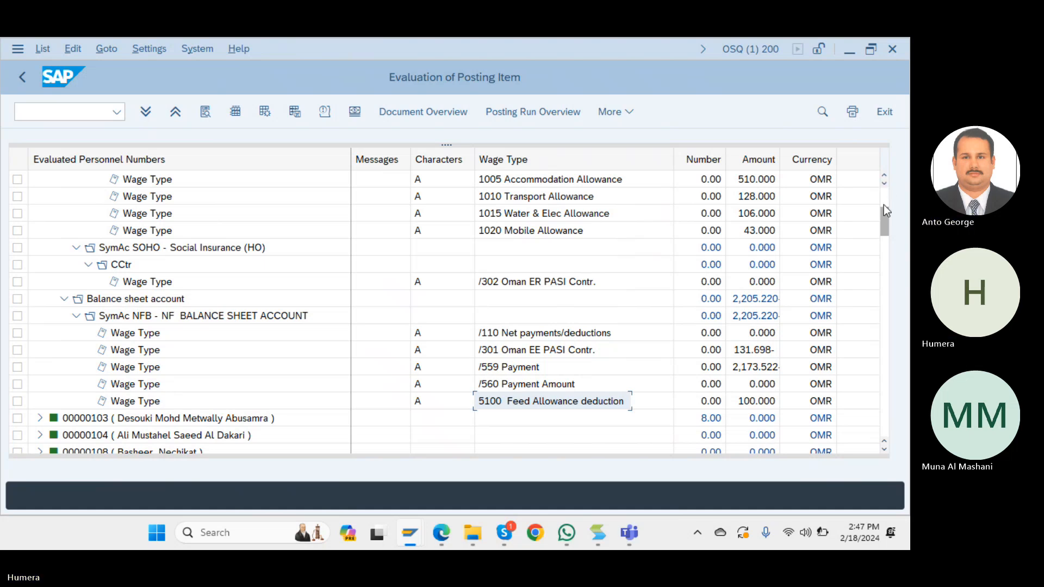
Expand the red-flagged employee with the 80.000- amount to show the NF 01 2023 period.
scroll(890, 272, down, 1)
mouse_move(893, 325)
mouse_down()
mouse_move(896, 343)
mouse_move(893, 310)
mouse_up()
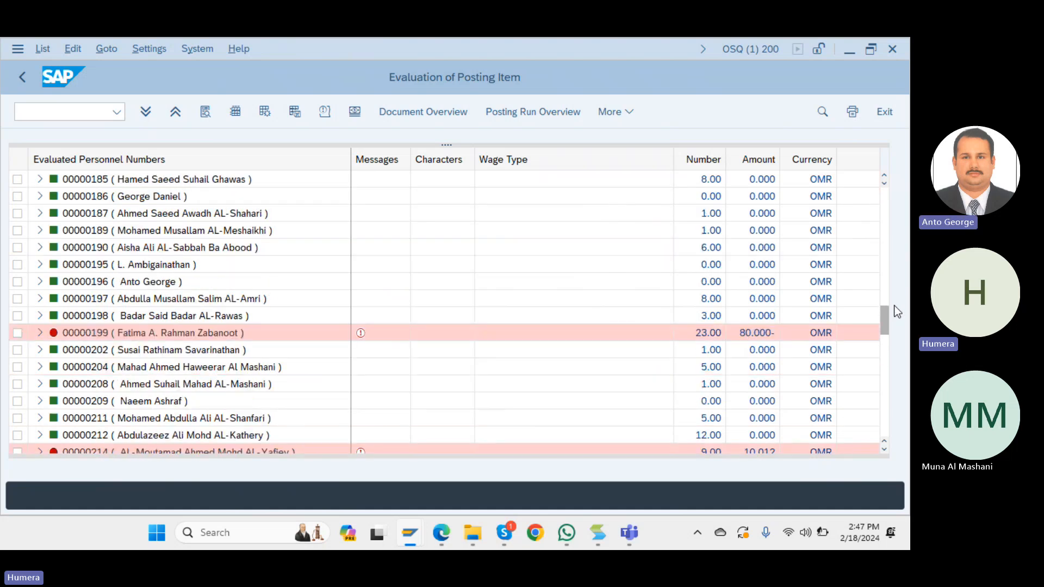
click(40, 333)
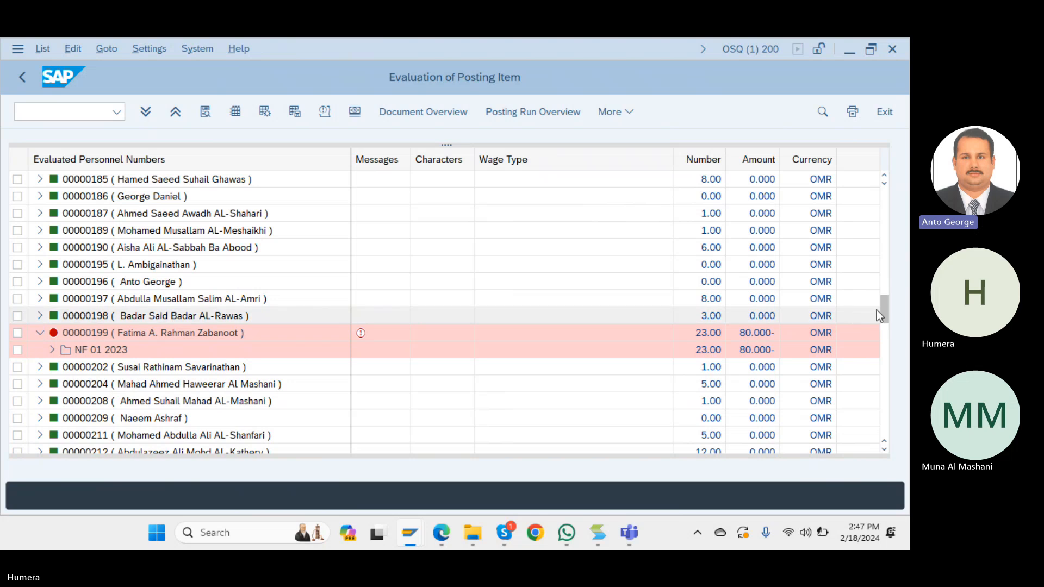
Examine the first employee's NFB balance sheet wage types, from /110 Net payments/deductions to 5100 Feed Allowance deduction, alongside the expense entries.
drag(886, 311, 877, 218)
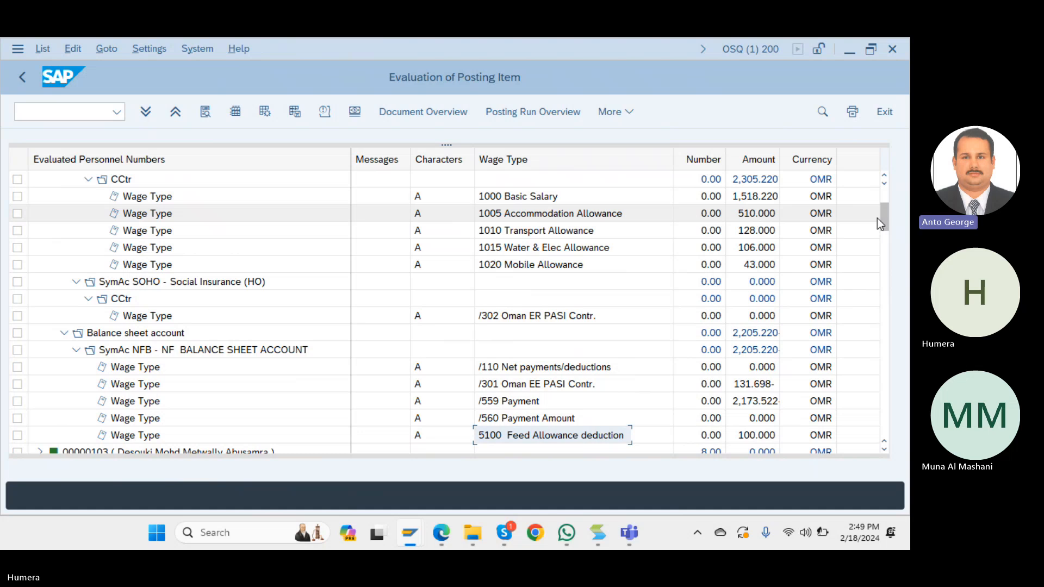
key(XF86AudioRaiseVolume)
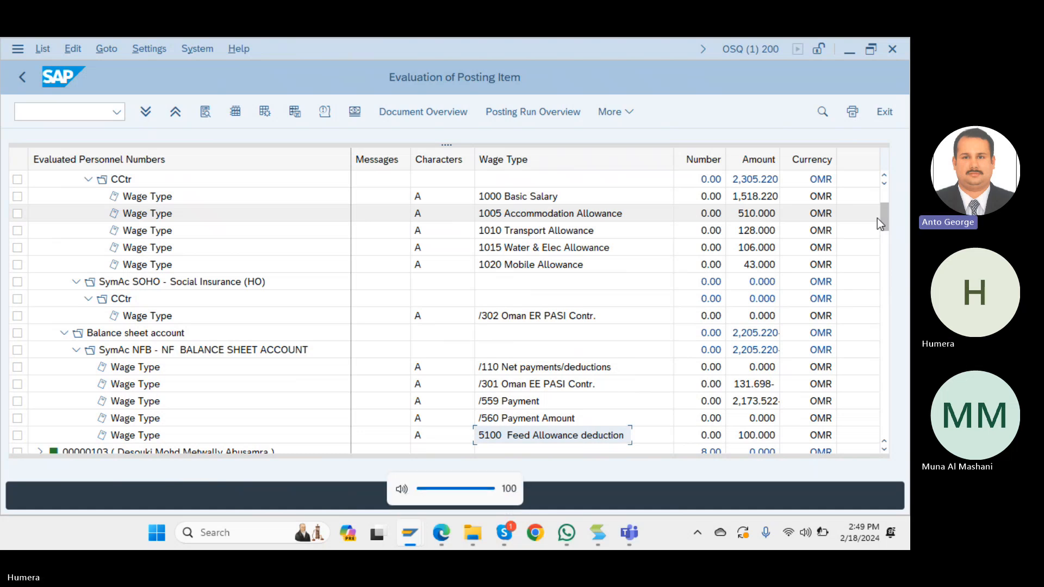
key(Right)
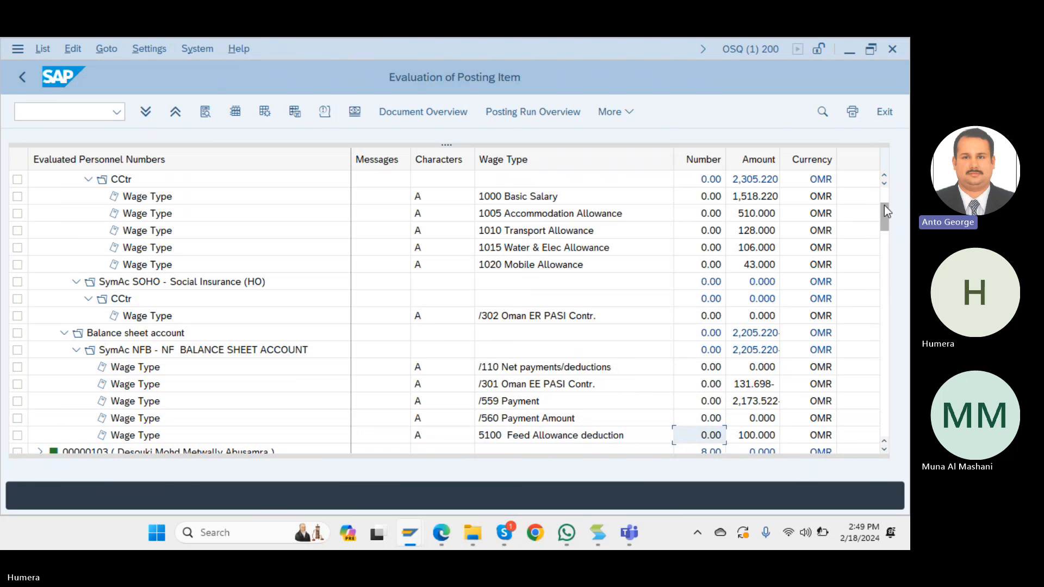
drag(885, 210, 885, 185)
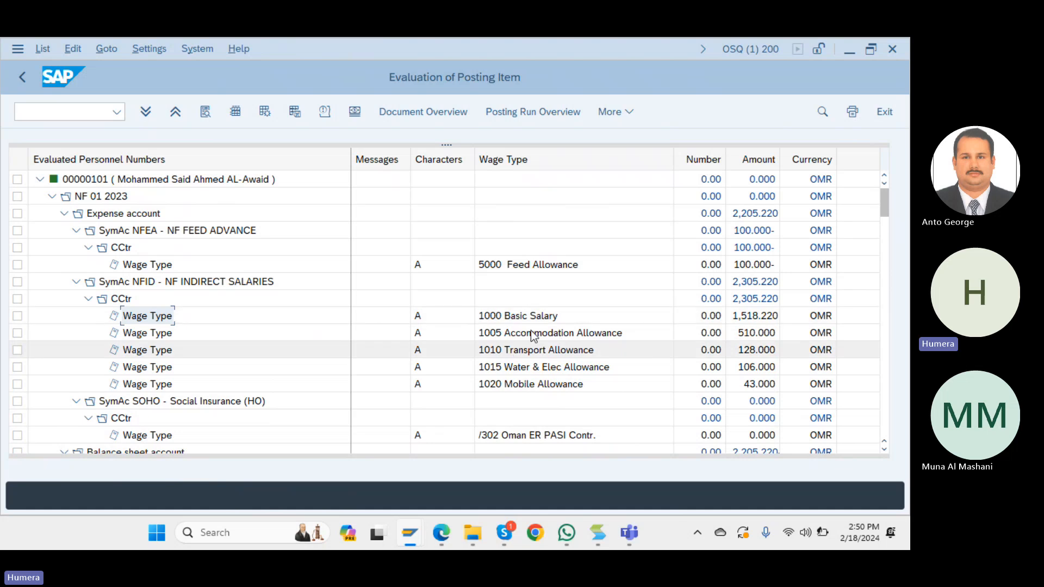
drag(887, 206, 887, 235)
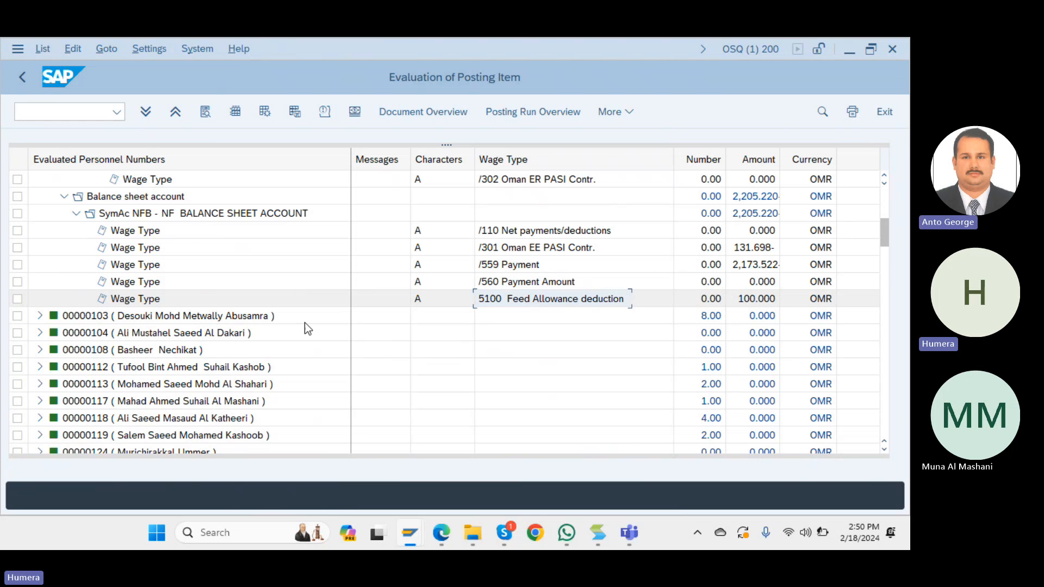
click(336, 289)
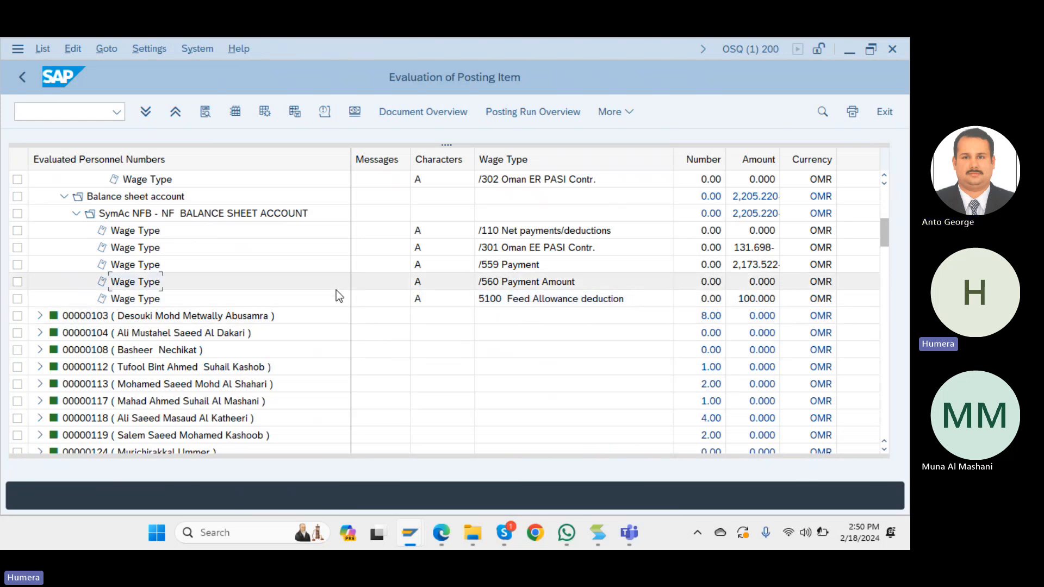
click(334, 296)
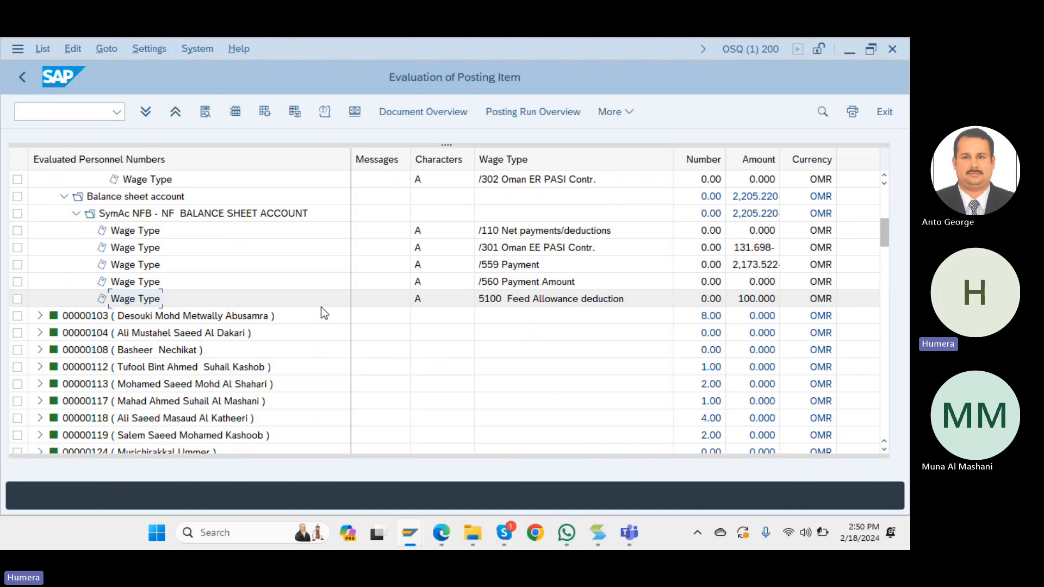
click(651, 300)
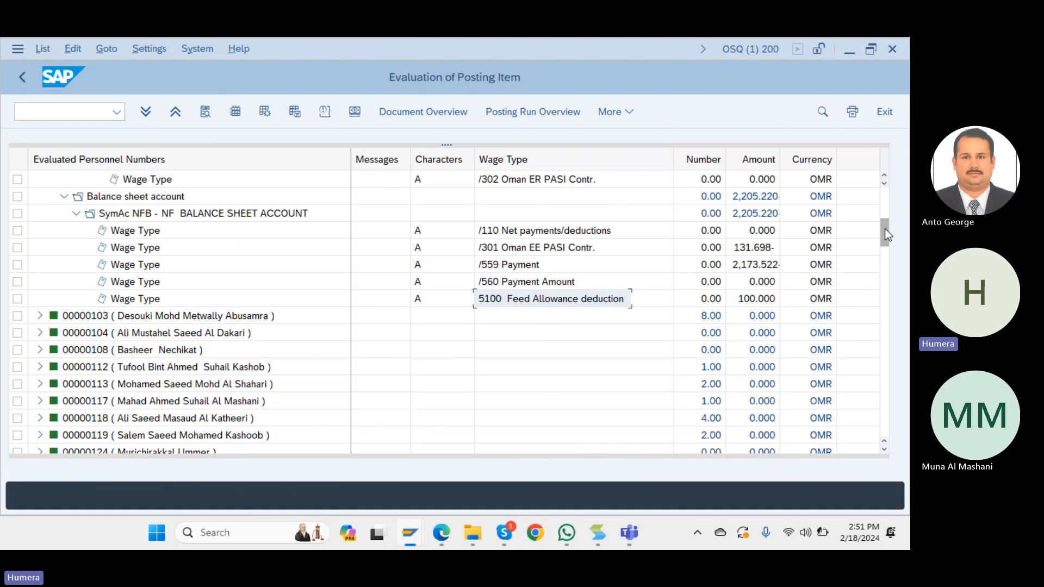
mouse_move(886, 229)
mouse_down()
mouse_move(886, 214)
mouse_move(886, 223)
mouse_up()
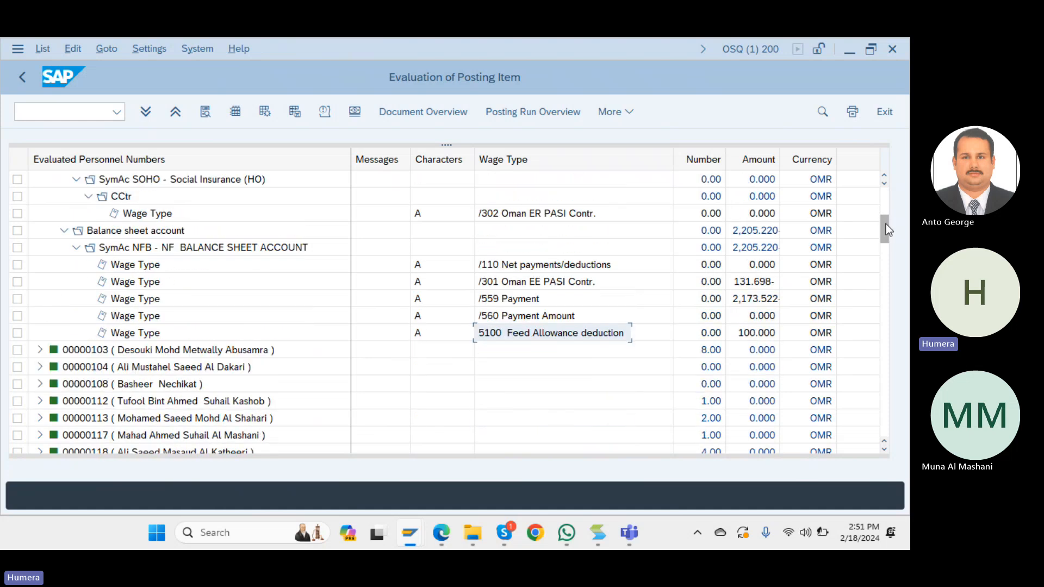
click(540, 270)
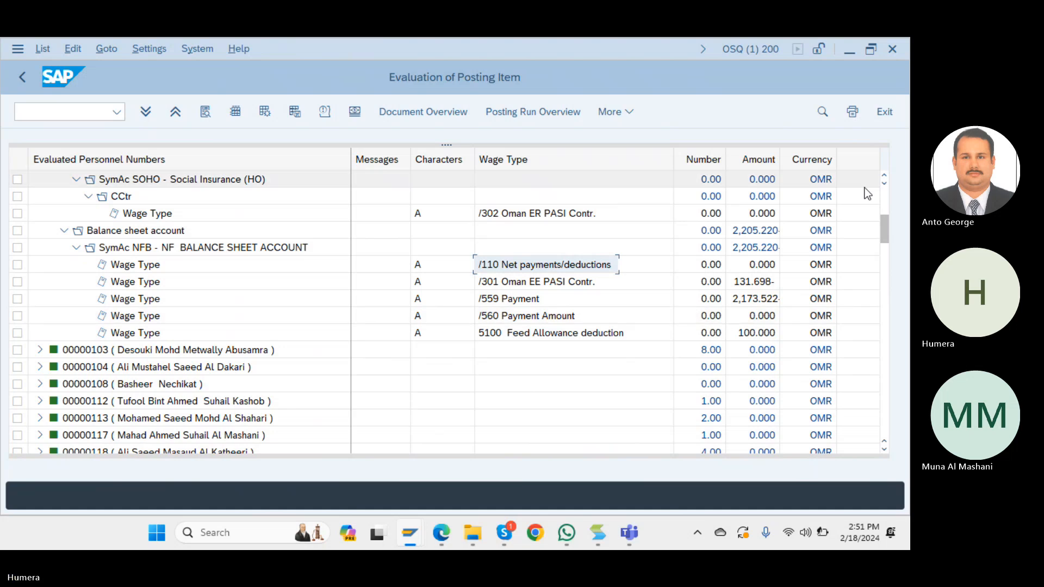
Compare the first employee's expense account wage types, including 5000 Feed Allowance and 1000 Basic Salary, with the balance sheet account postings.
drag(885, 227, 886, 197)
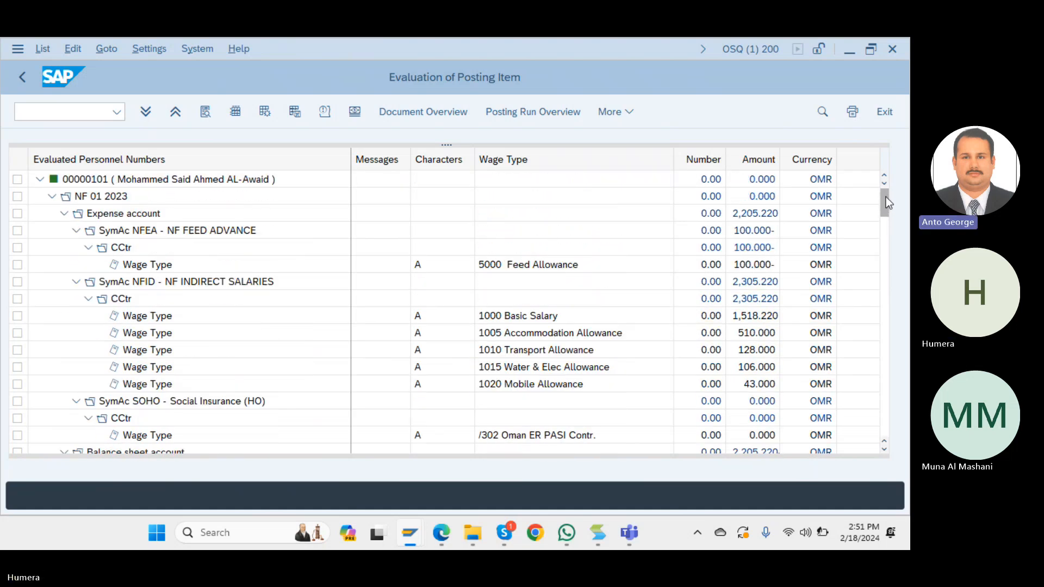
drag(886, 197, 886, 211)
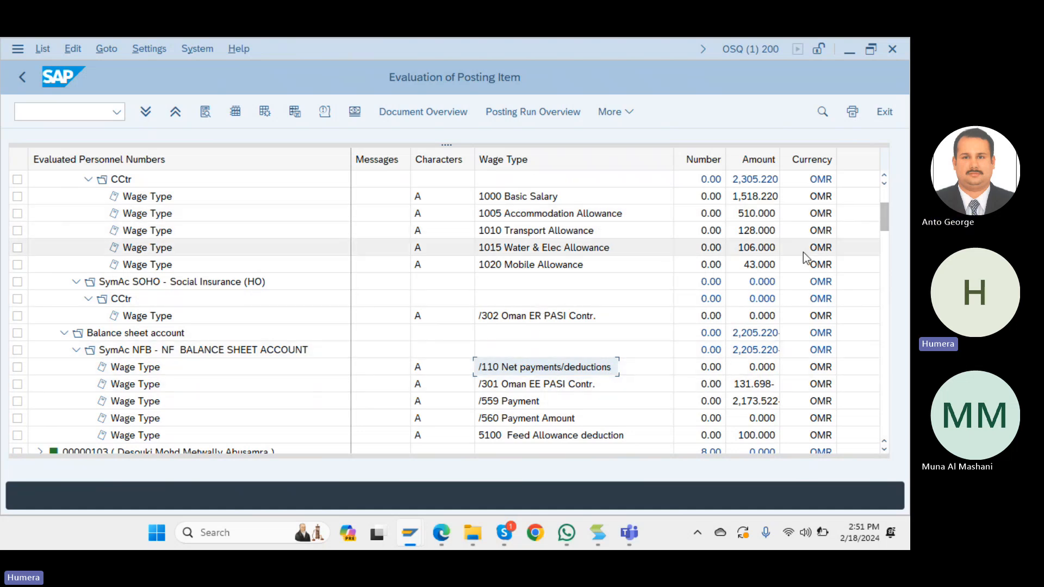
drag(886, 219, 883, 188)
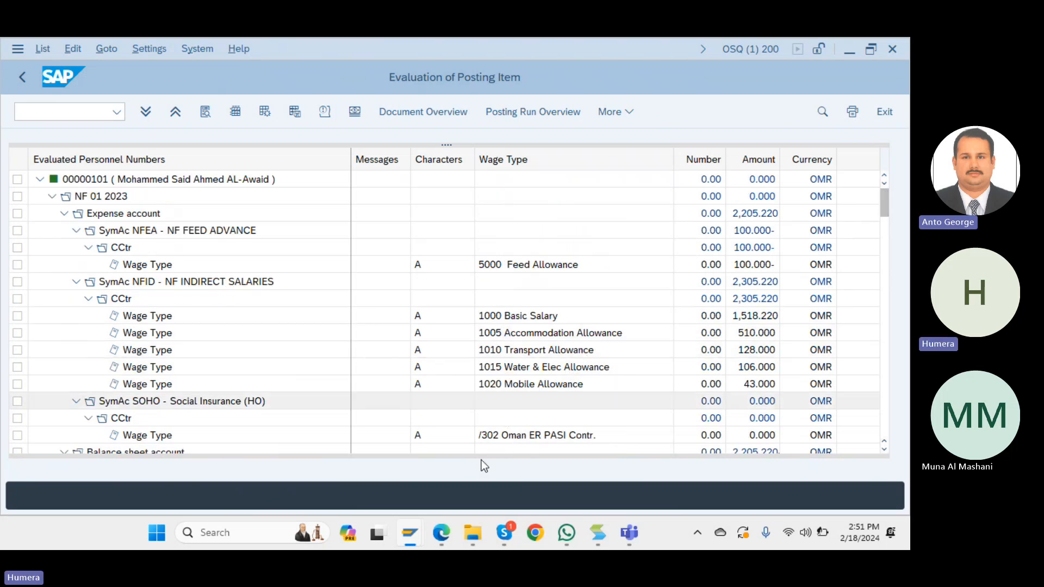
mouse_move(415, 529)
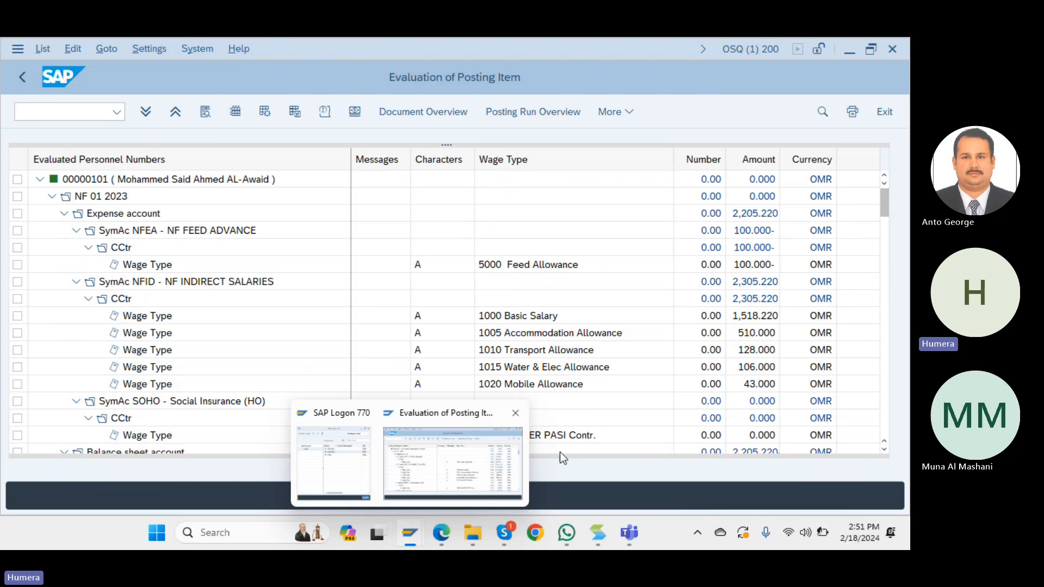
scroll(637, 456, down, 1)
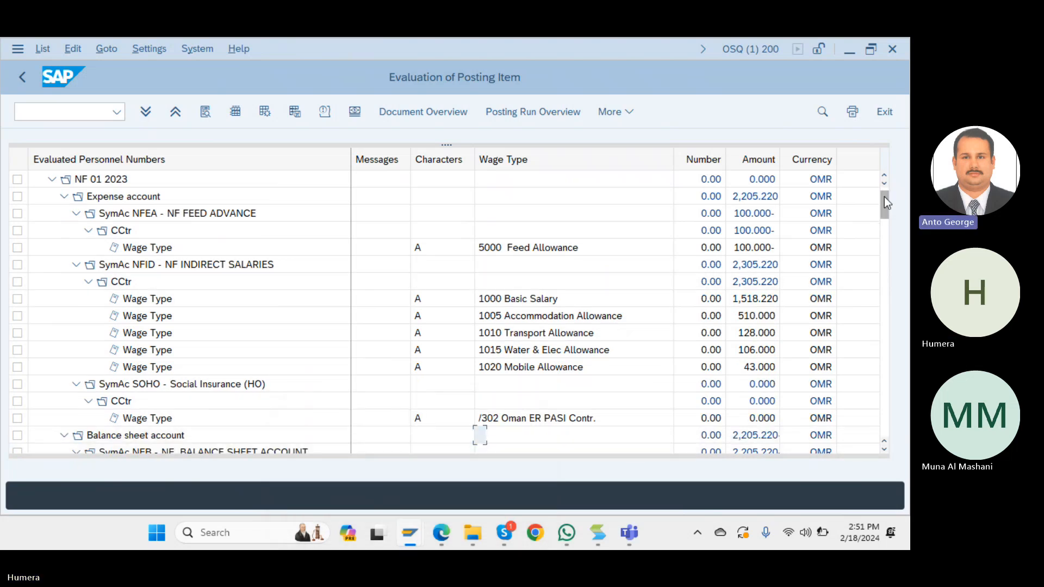
drag(885, 197, 884, 207)
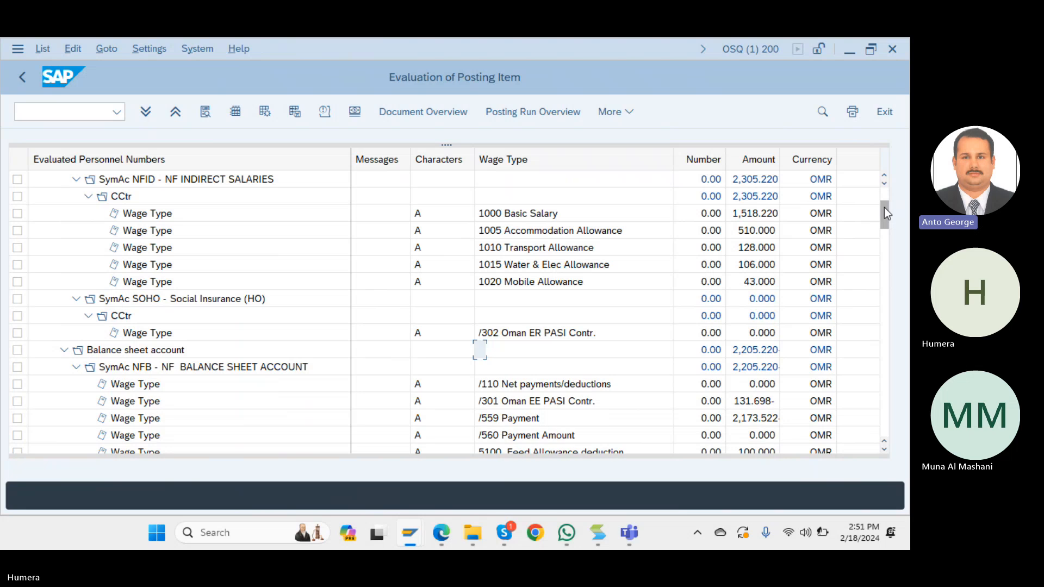
drag(886, 210, 886, 234)
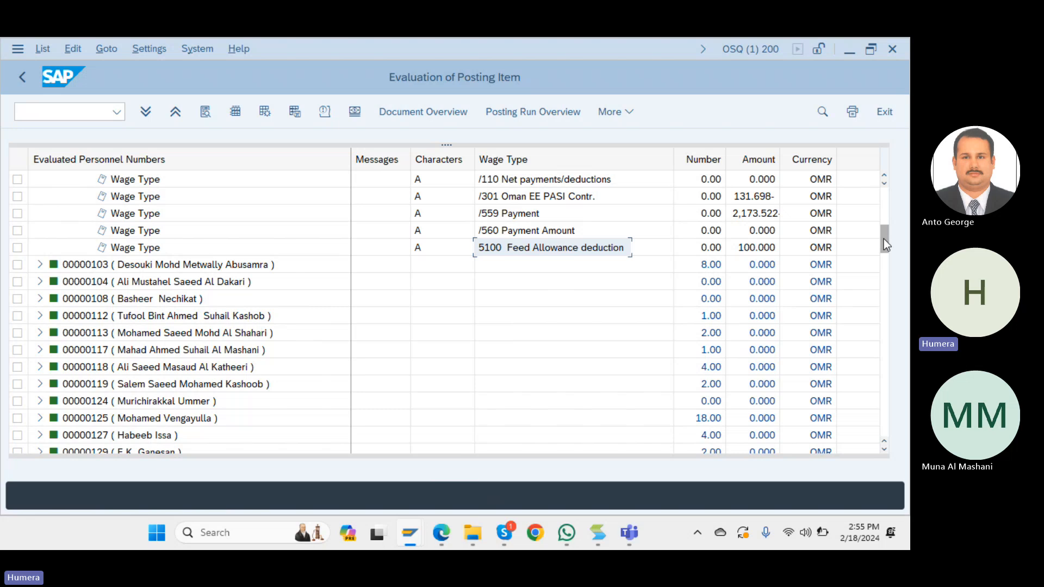
drag(884, 239, 875, 170)
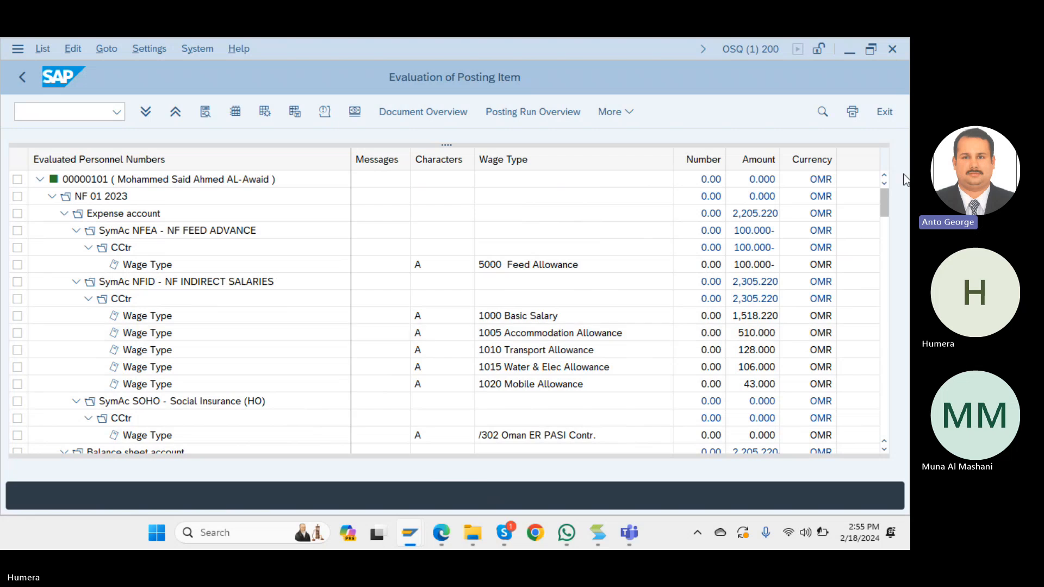
mouse_move(884, 200)
mouse_down()
mouse_move(885, 221)
mouse_move(888, 198)
mouse_up()
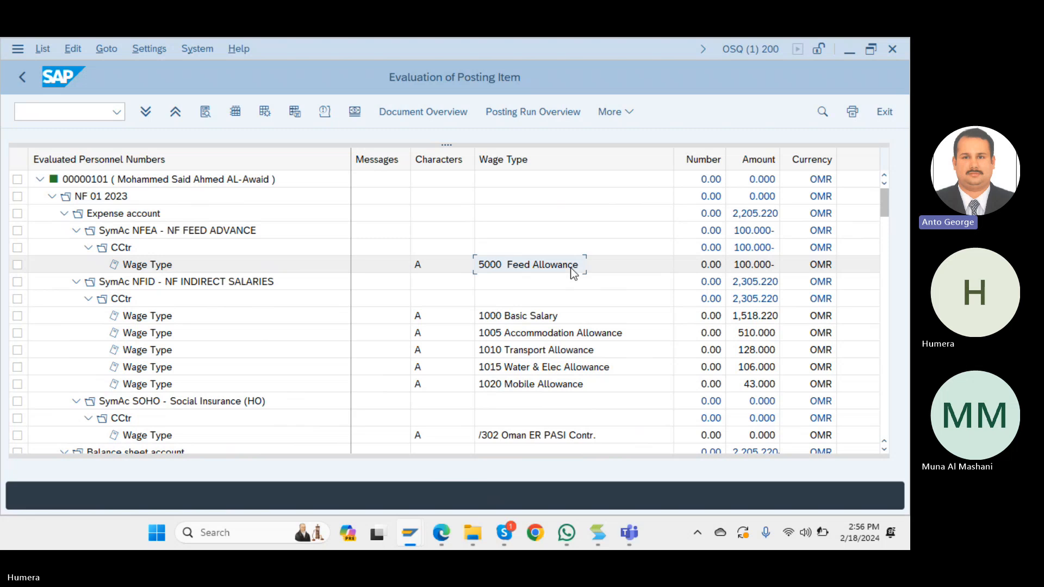
click(536, 317)
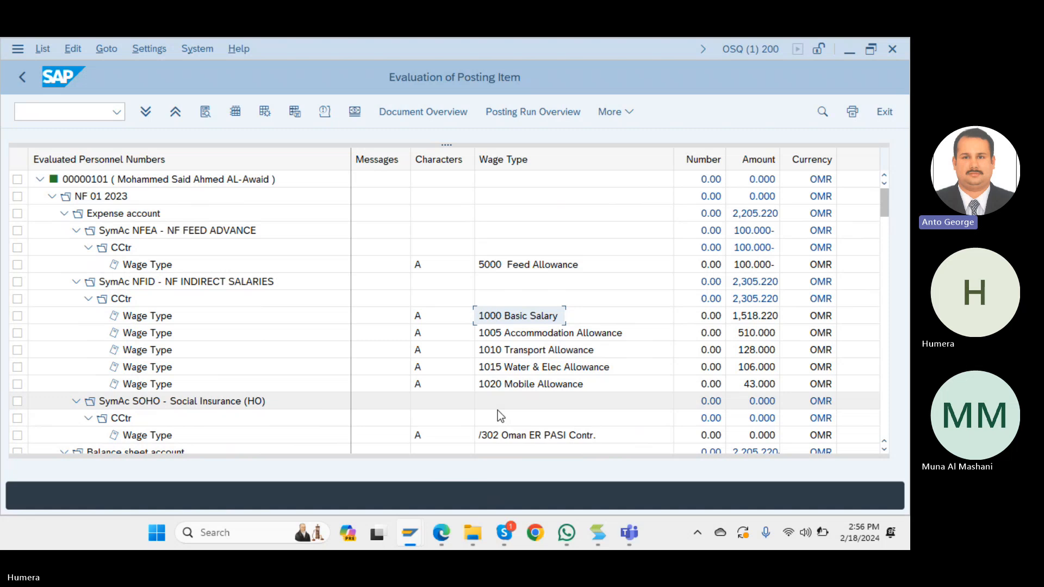
Review the first employee's NFID salary amounts and the /301 Oman EE PASI Contr. amount under NFB, and exit to SAP Easy Access.
mouse_move(501, 531)
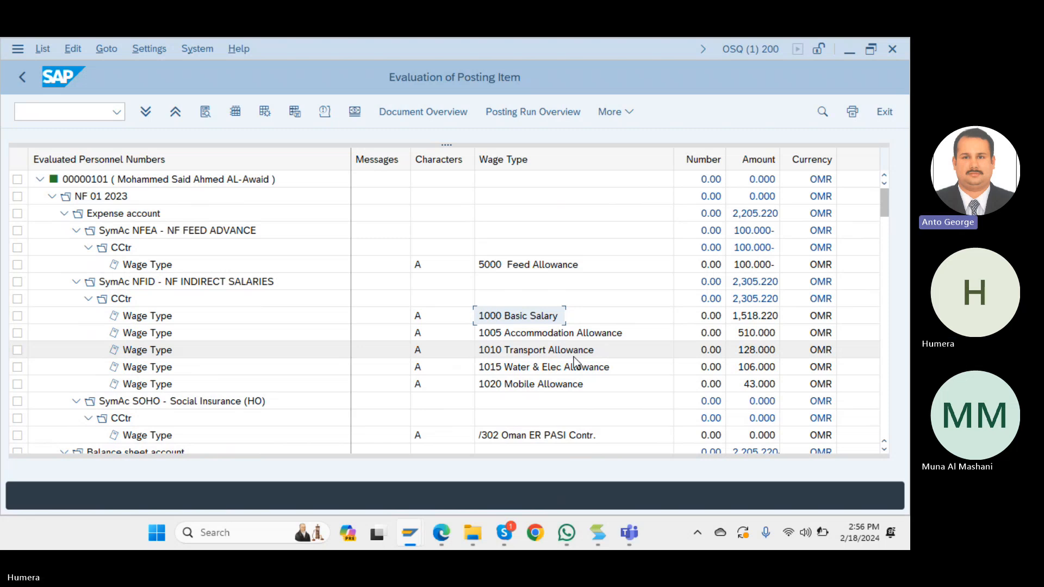
drag(884, 203, 885, 190)
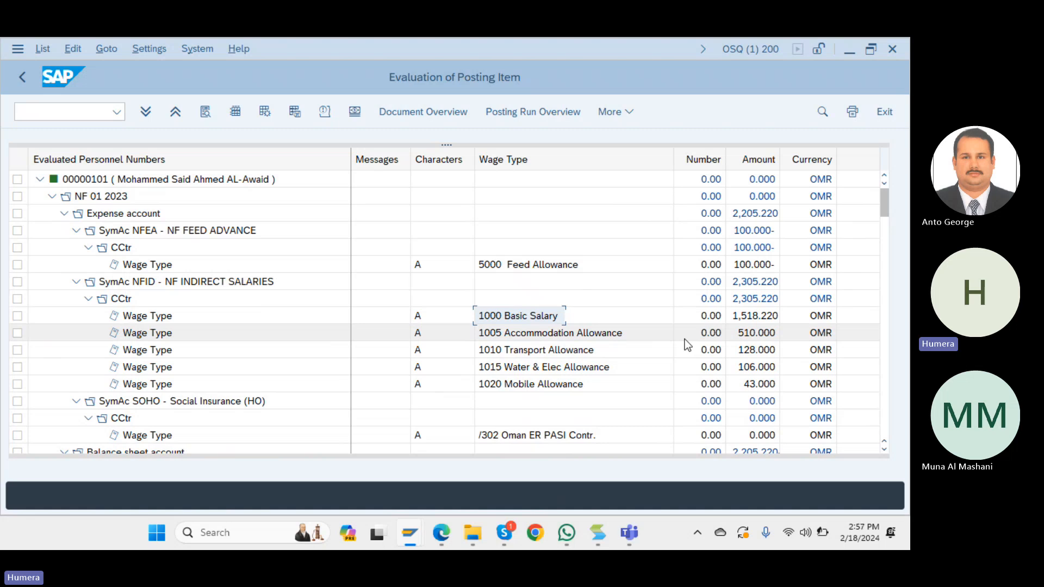
click(535, 384)
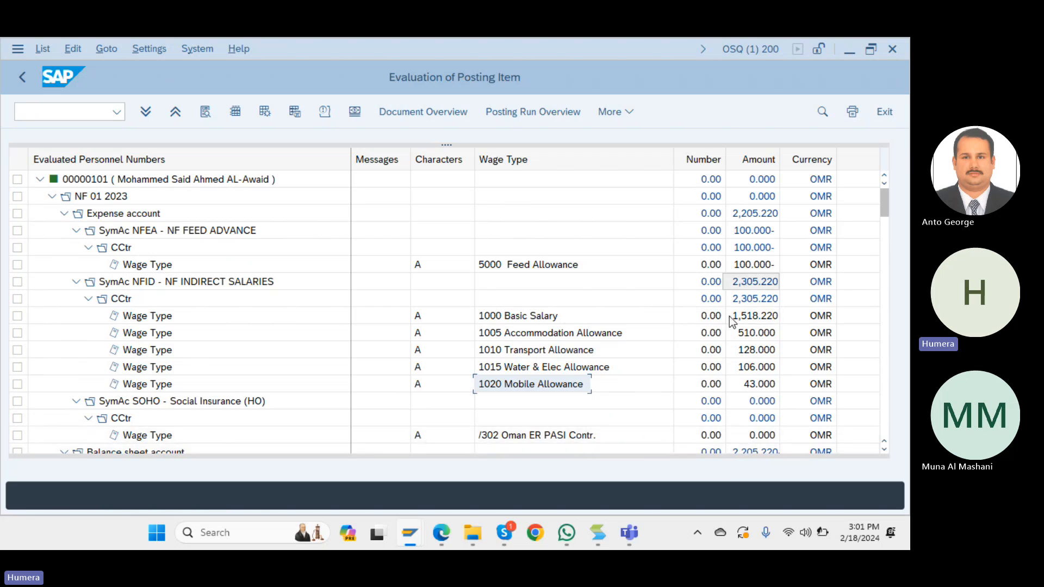
click(751, 321)
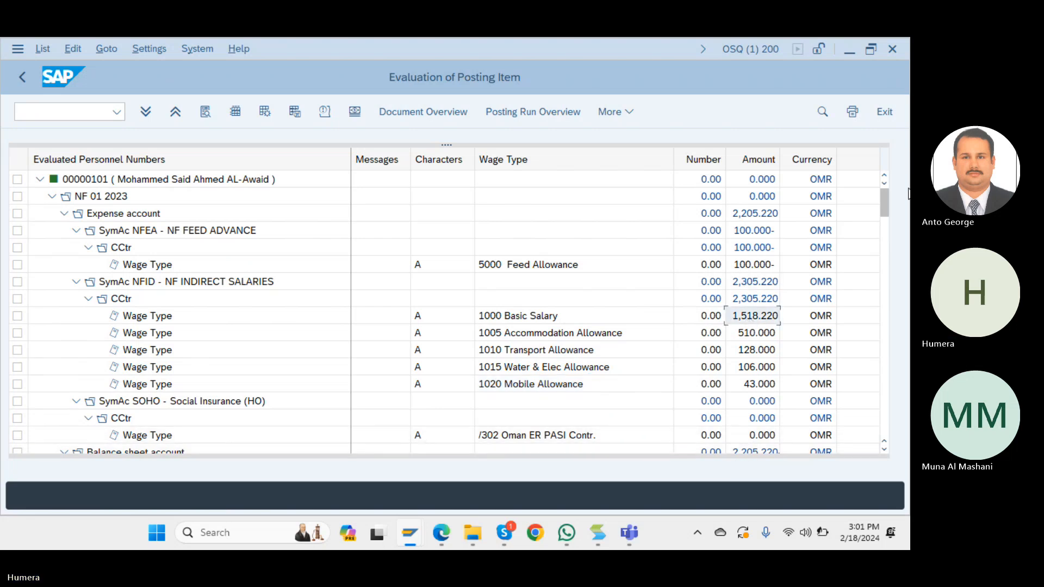
drag(884, 202, 884, 214)
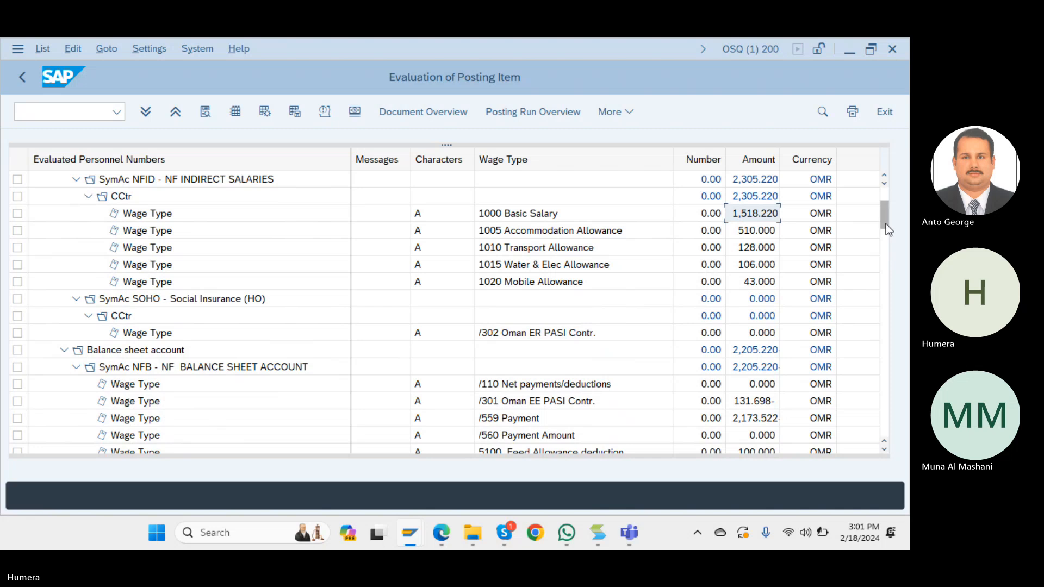
scroll(887, 223, down, 3)
click(750, 354)
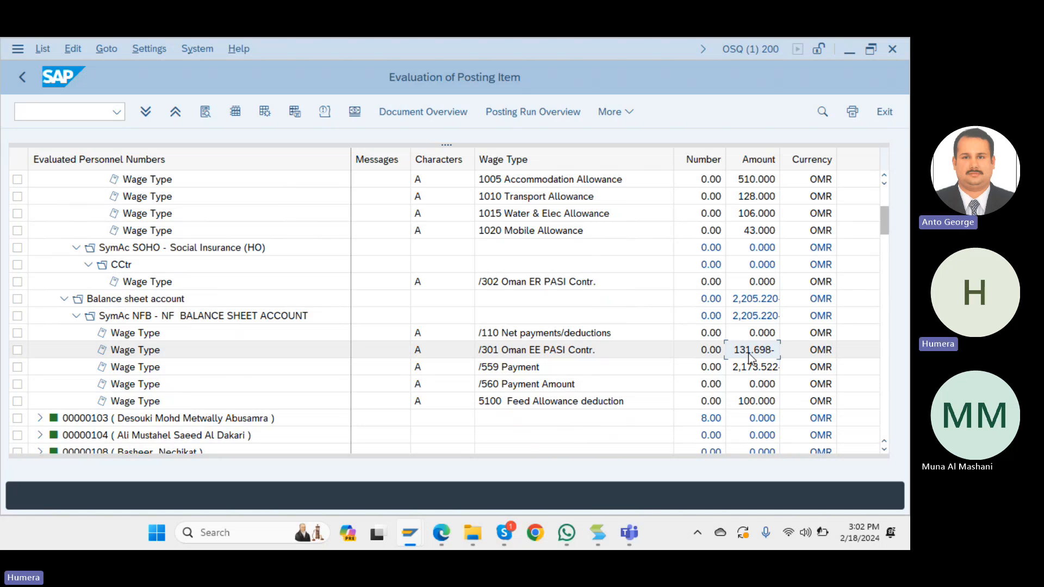
click(30, 80)
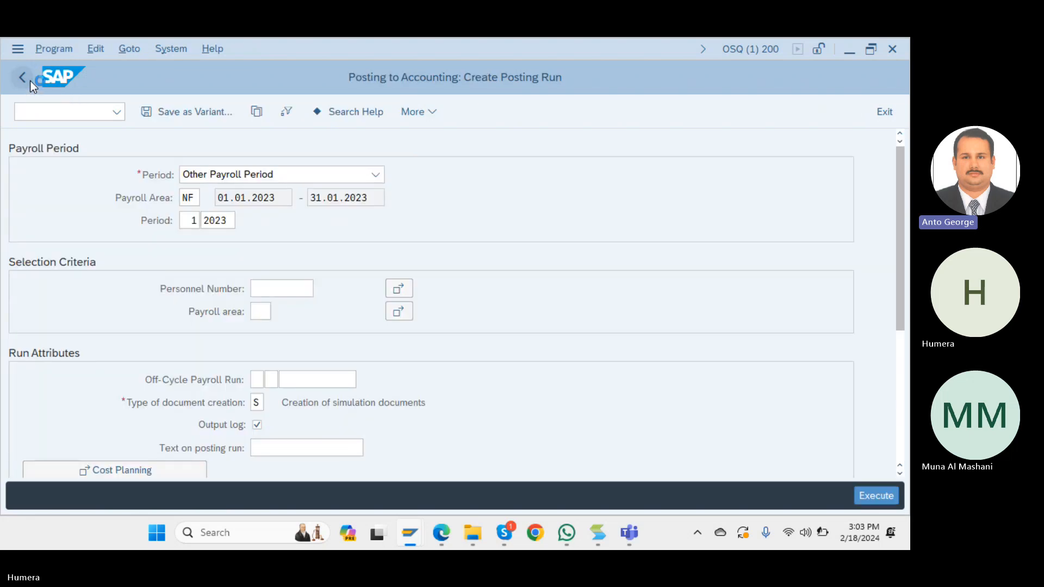
click(30, 81)
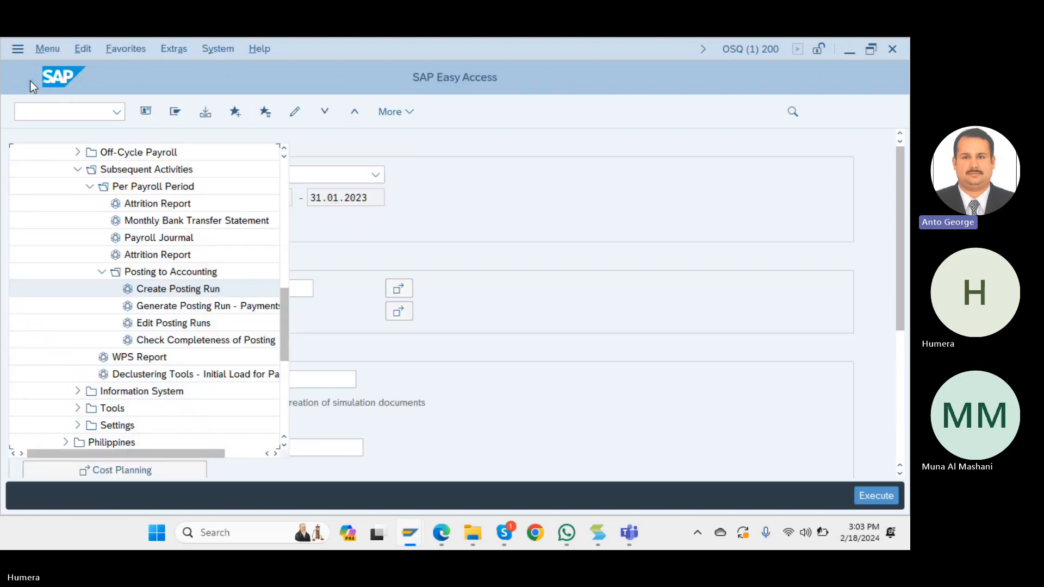
click(49, 112)
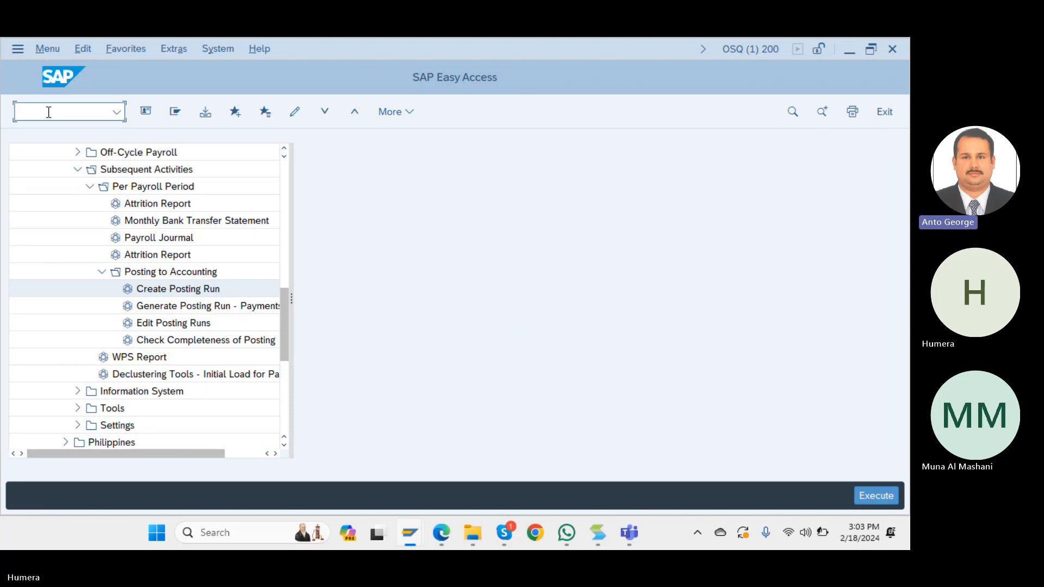
text(pa)
key(BackSpace)
key(BackSpace)
text(Spro)
key(Return)
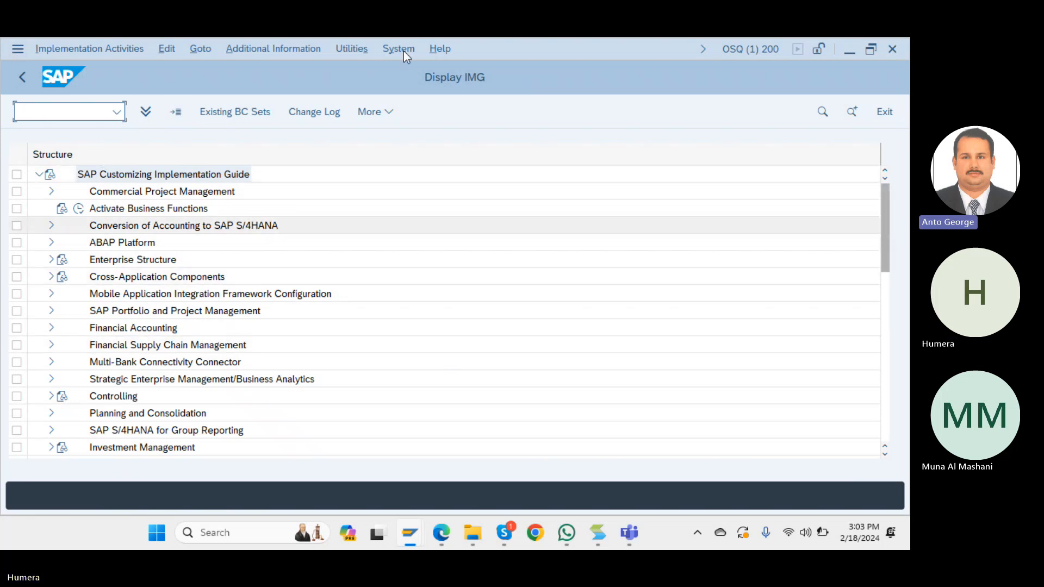
click(21, 74)
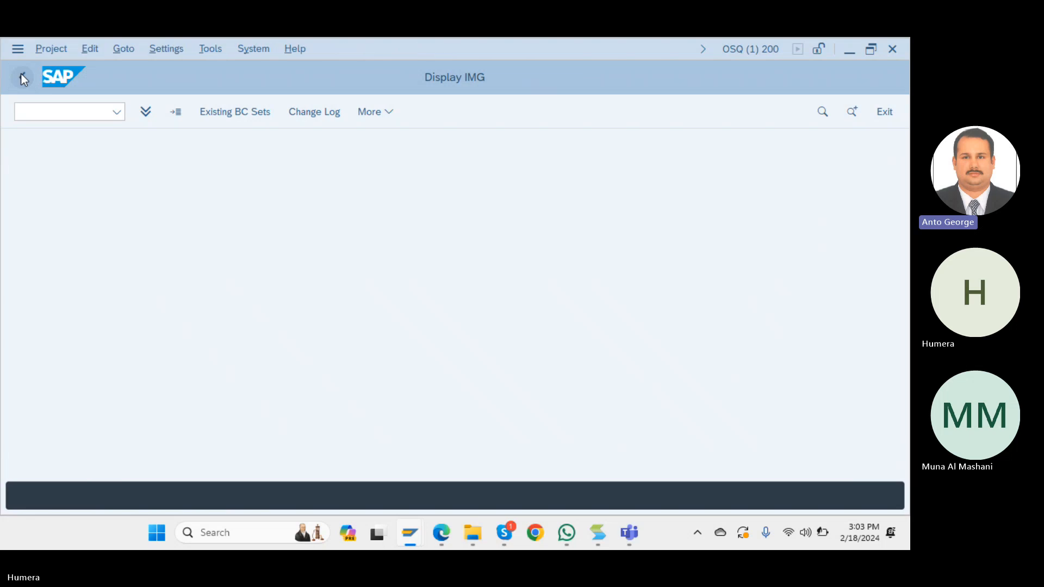
click(21, 74)
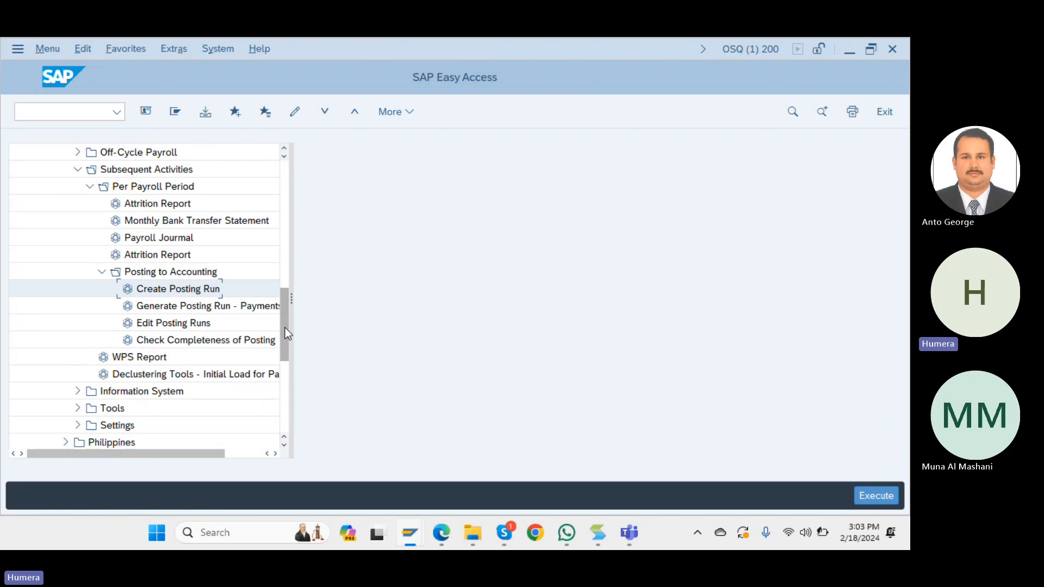
View the Oman payroll Simulation selection screen and return to SAP Easy Access without running it.
drag(285, 328, 287, 308)
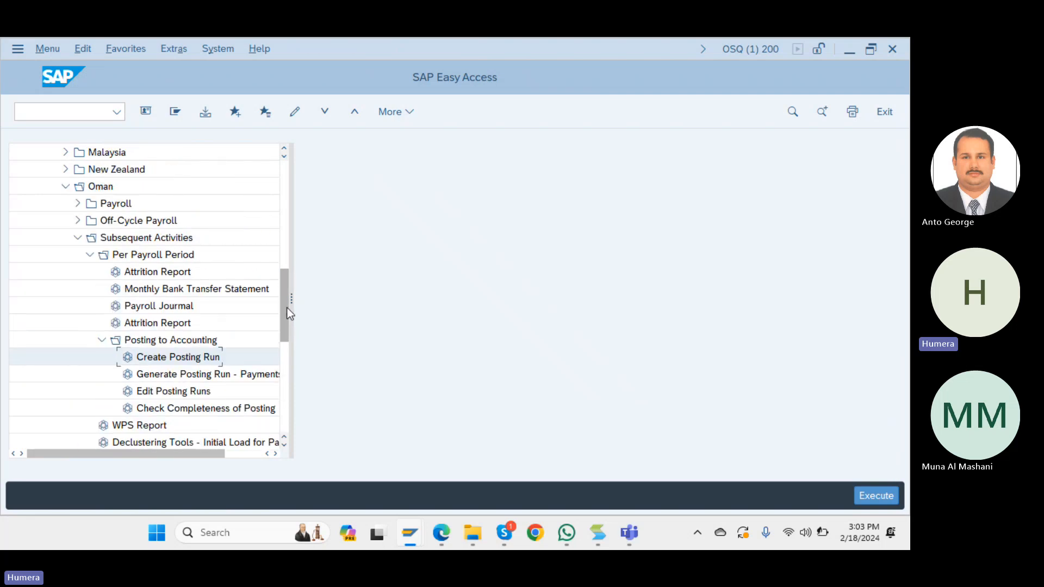
click(79, 203)
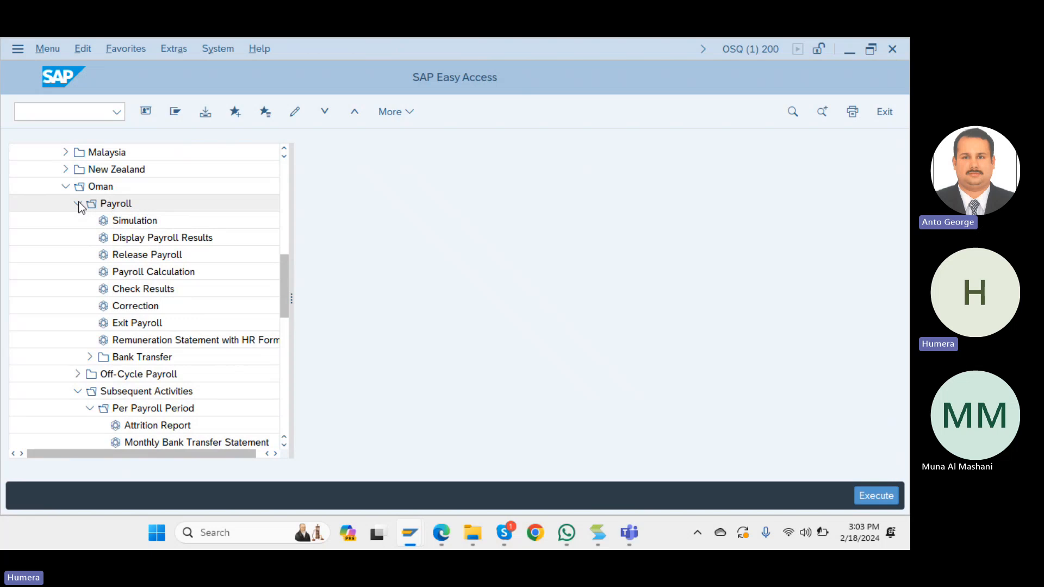
double_click(148, 223)
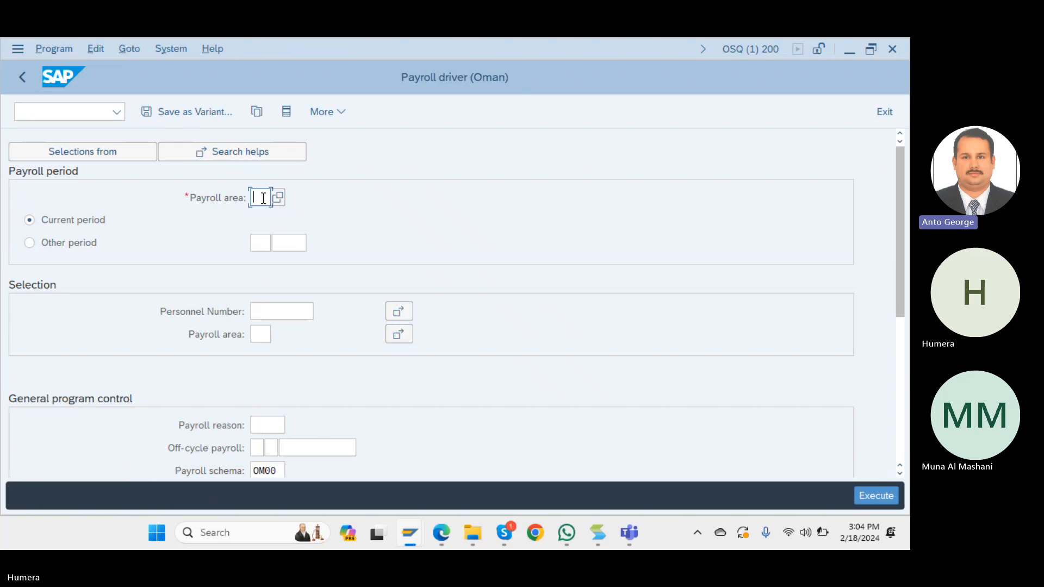
click(22, 80)
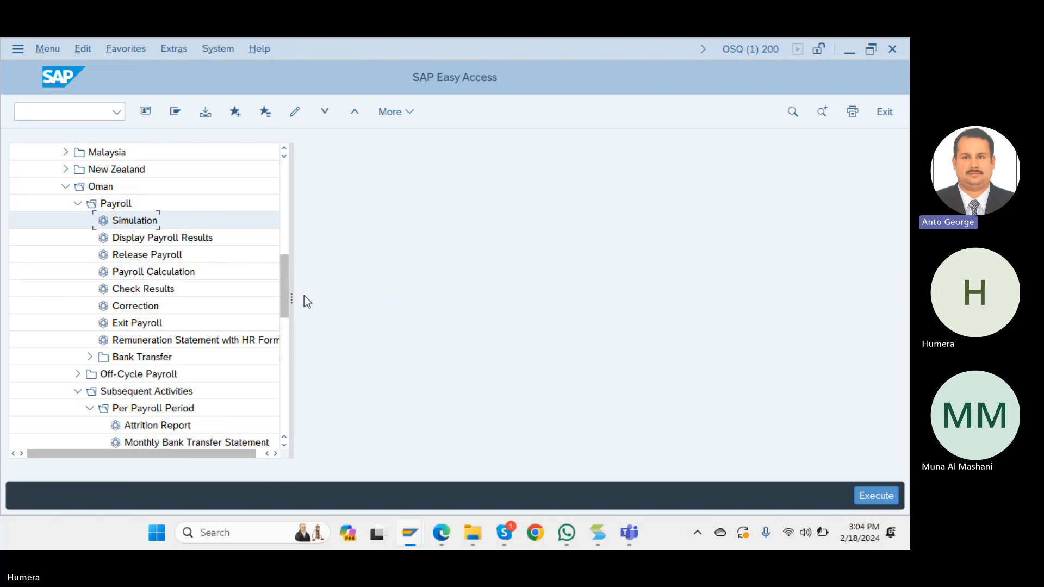
key(XF86AudioRaiseVolume)
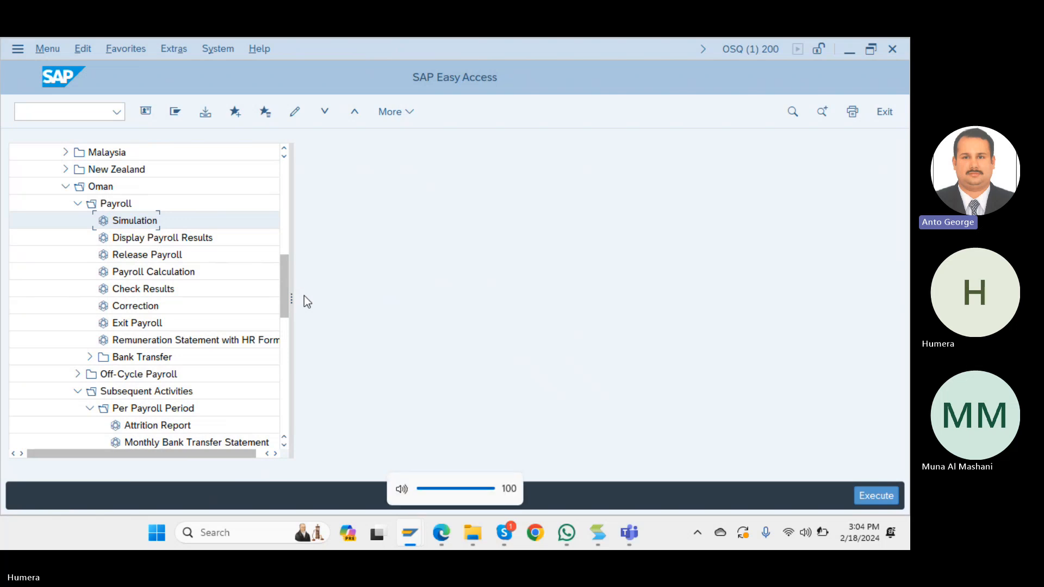
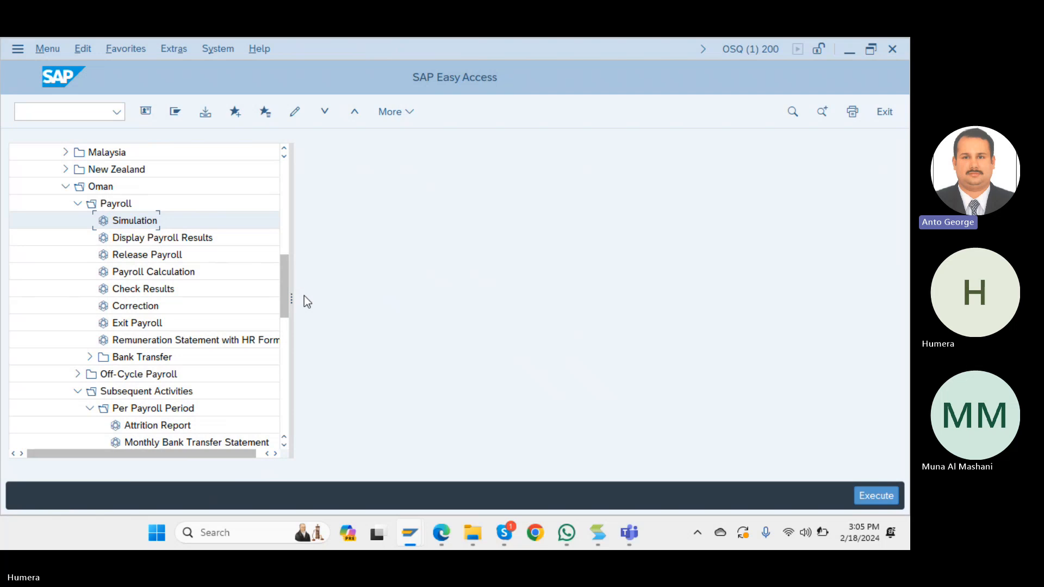
Use transaction PA30 to start a new infotype 3372 Social Insurance Oman record for the first employee, entering the Employee's Social Security Number field.
click(65, 107)
text(pa30)
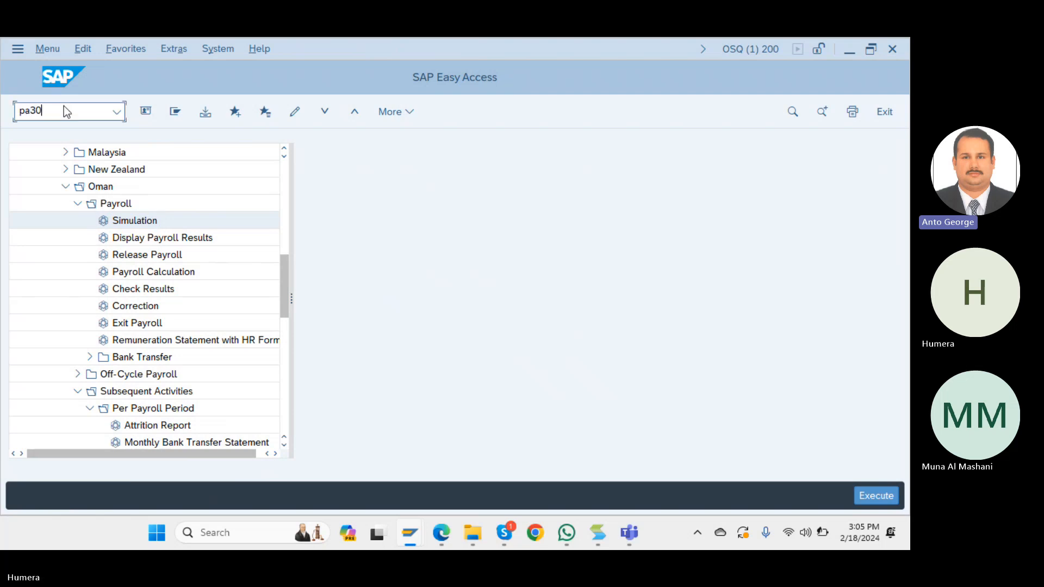
key(Return)
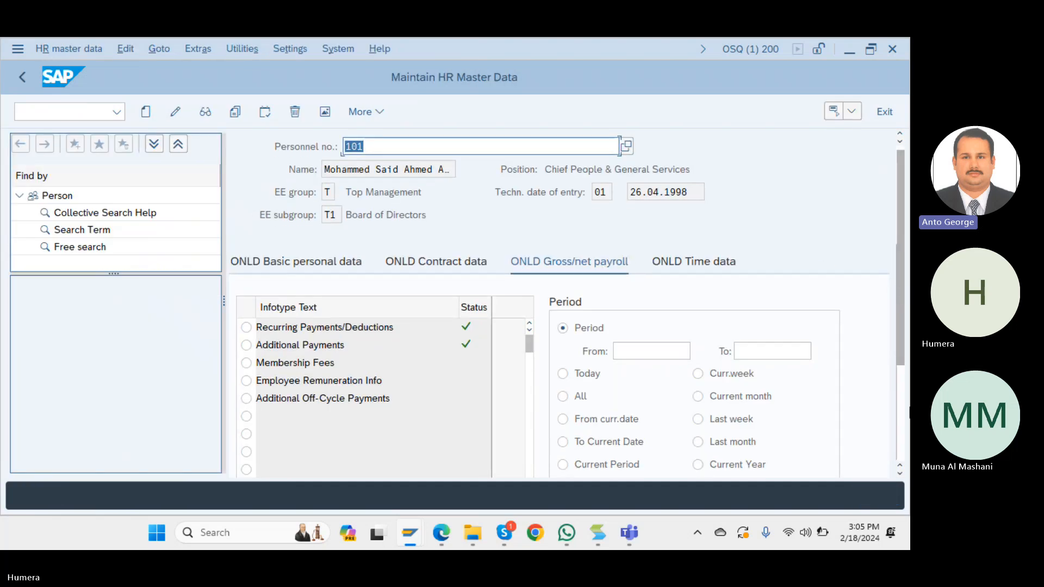
scroll(900, 287, down, 3)
click(492, 431)
text(33)
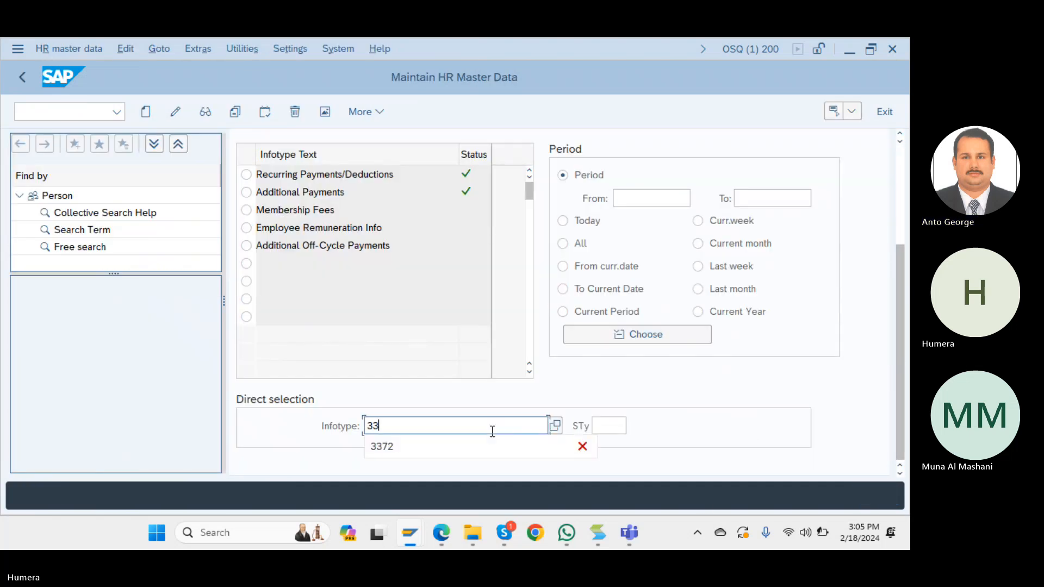
text(72)
key(Return)
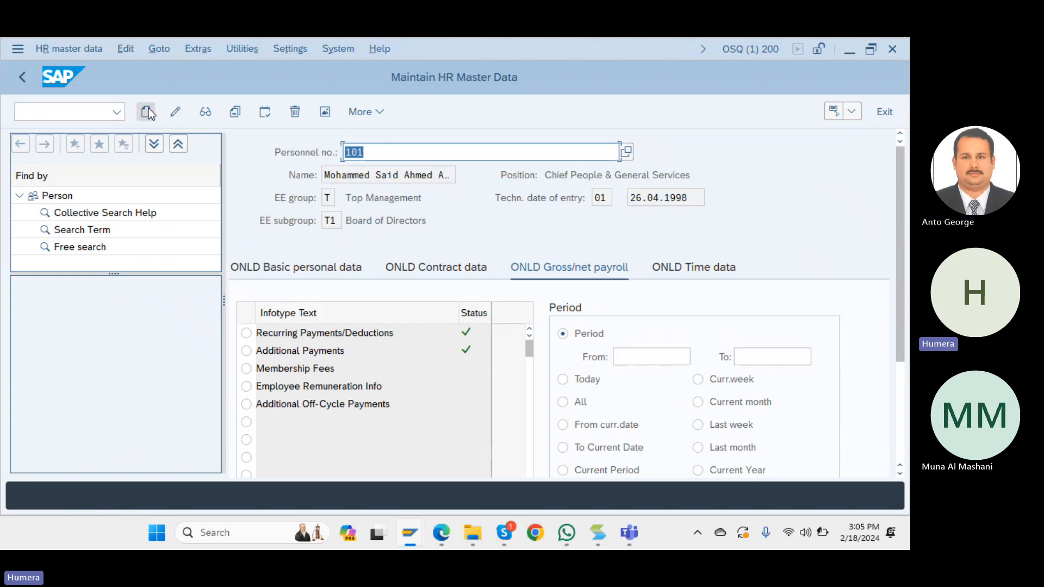
click(147, 112)
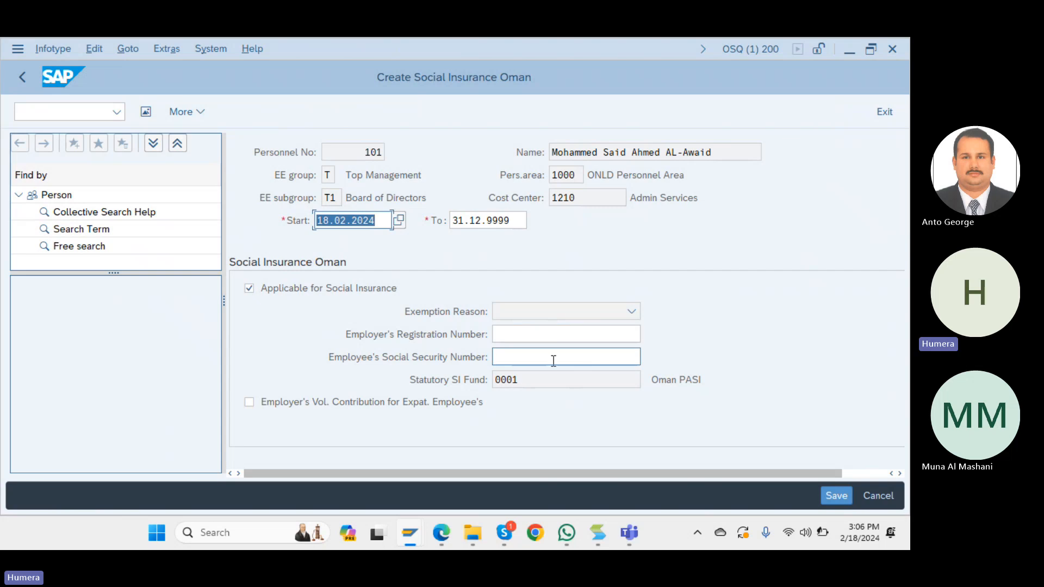
click(505, 356)
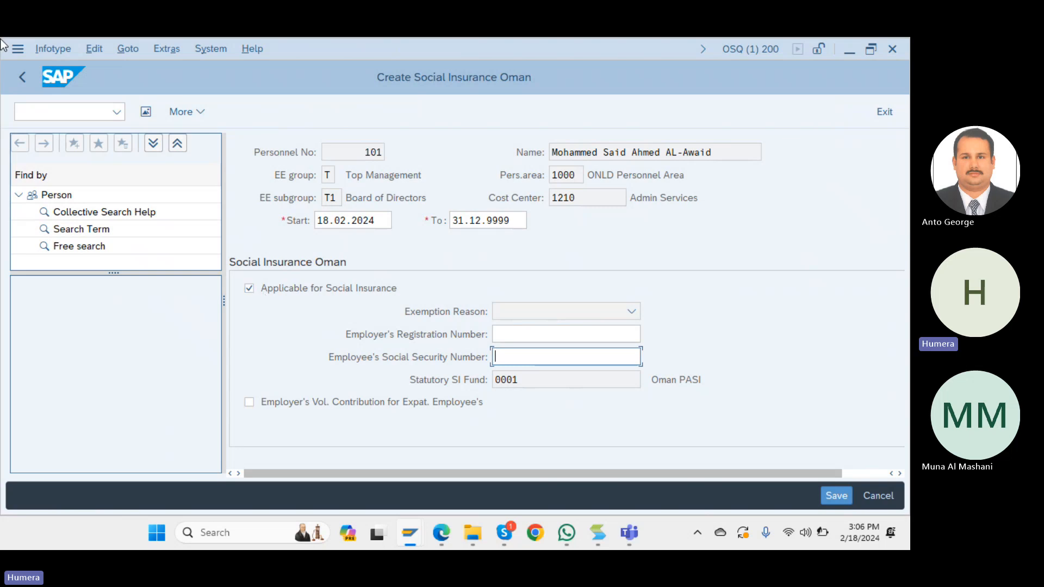
Open a new GUI window and display the SAP Customizing Implementation Guide with transaction SPRO.
click(16, 50)
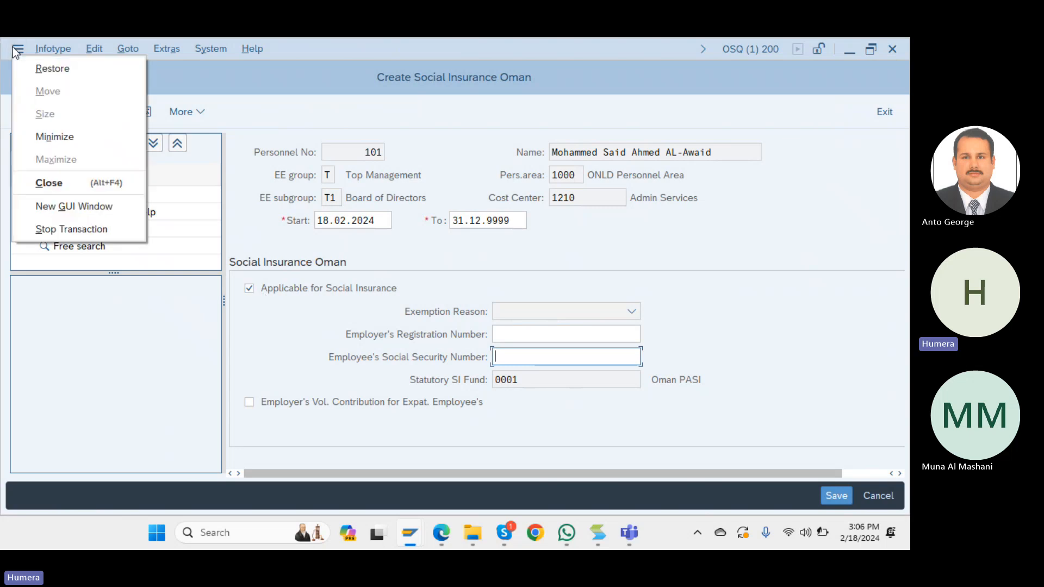
click(103, 206)
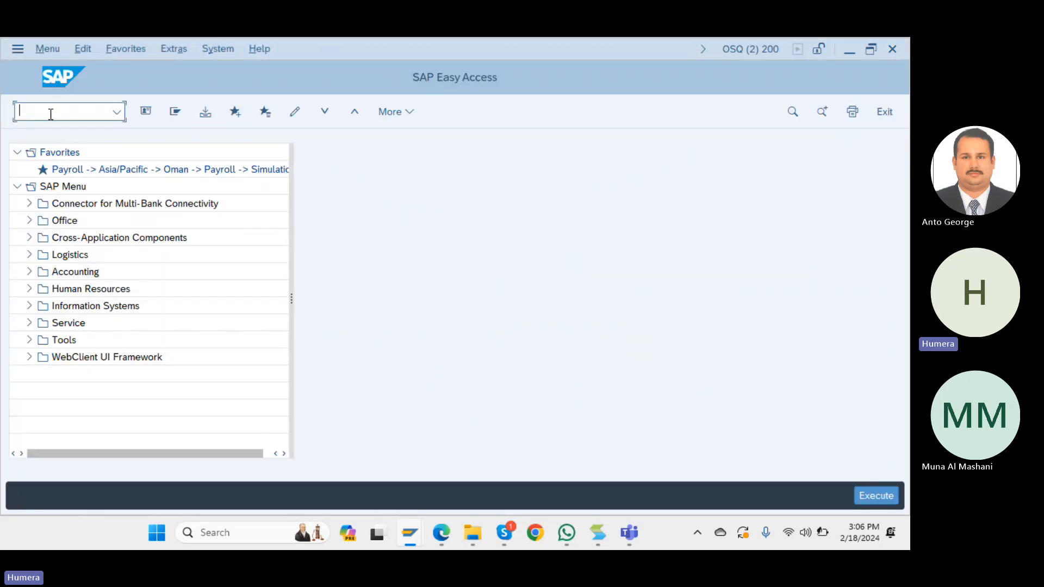
text(spro)
key(Return)
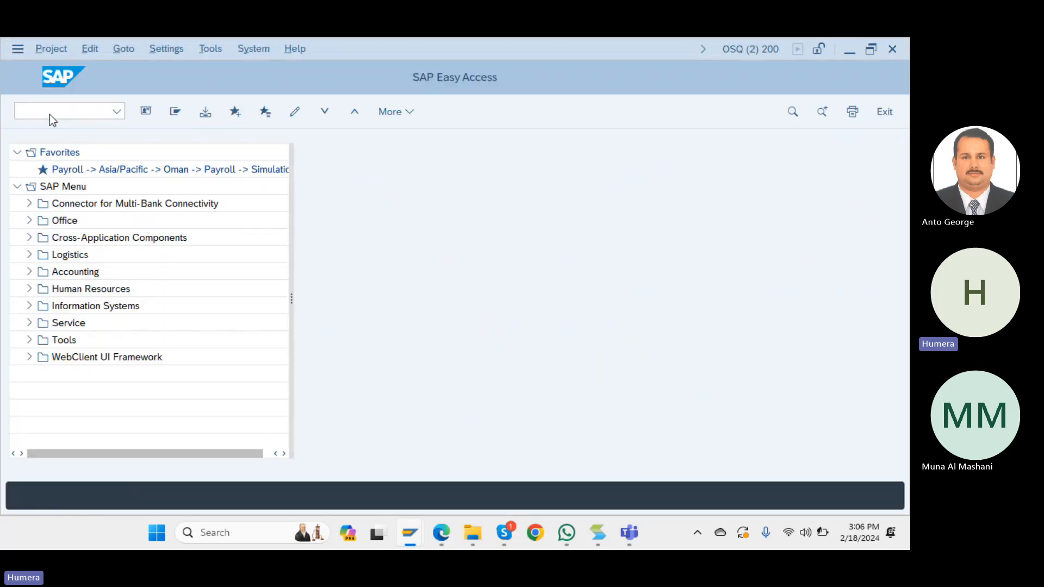
click(210, 115)
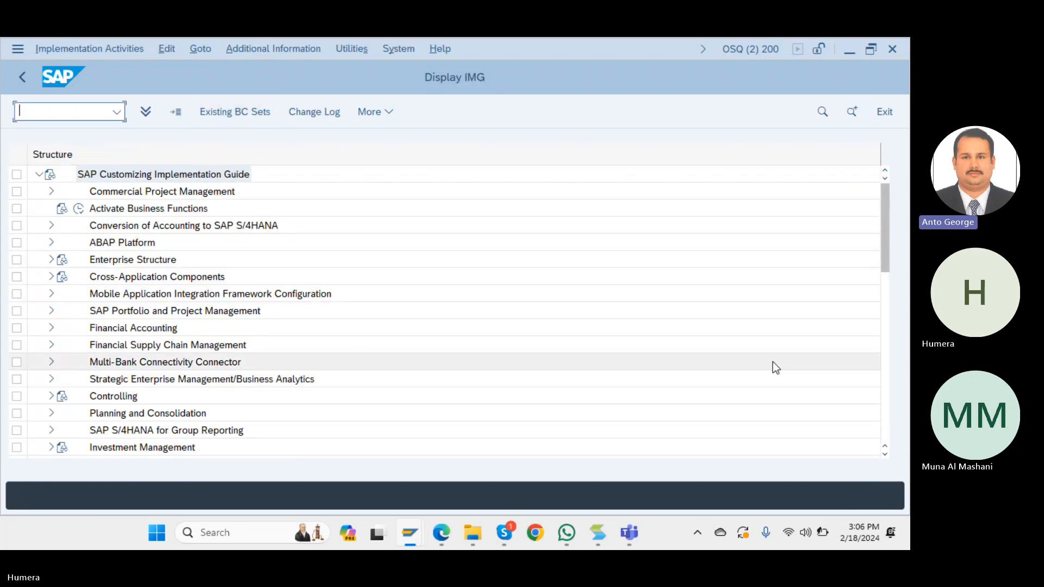
Open the Specify Method for PASI Base Calculation activity under Payroll: Oman, Social Insurance in the implementation guide.
drag(889, 243, 894, 396)
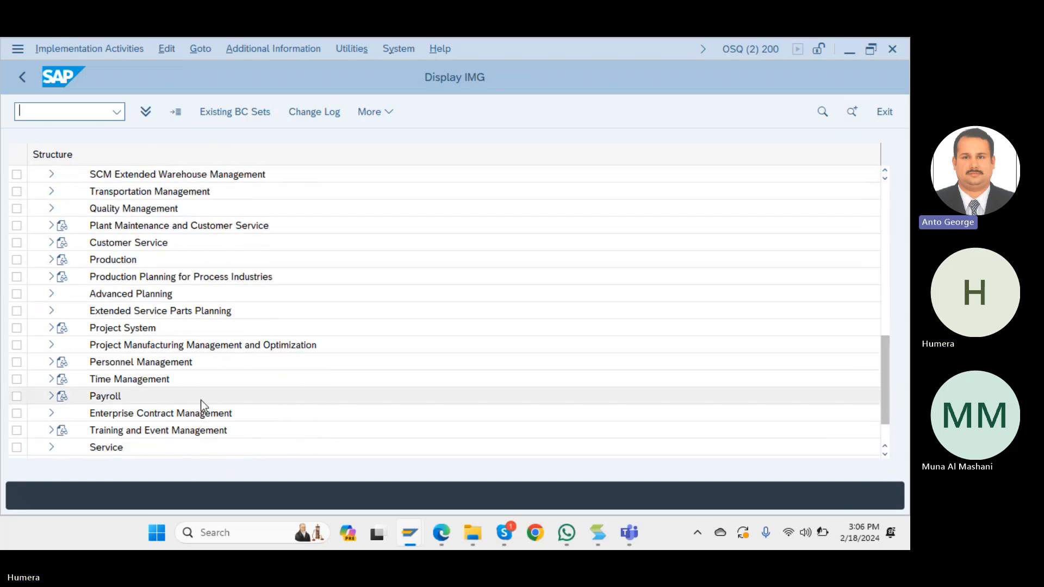
click(51, 396)
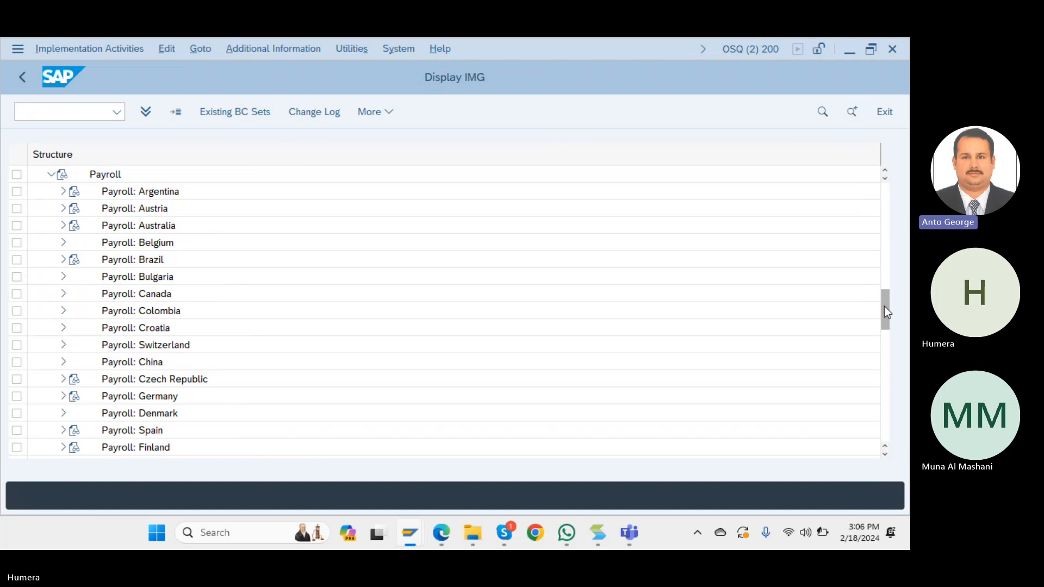
drag(884, 307, 887, 379)
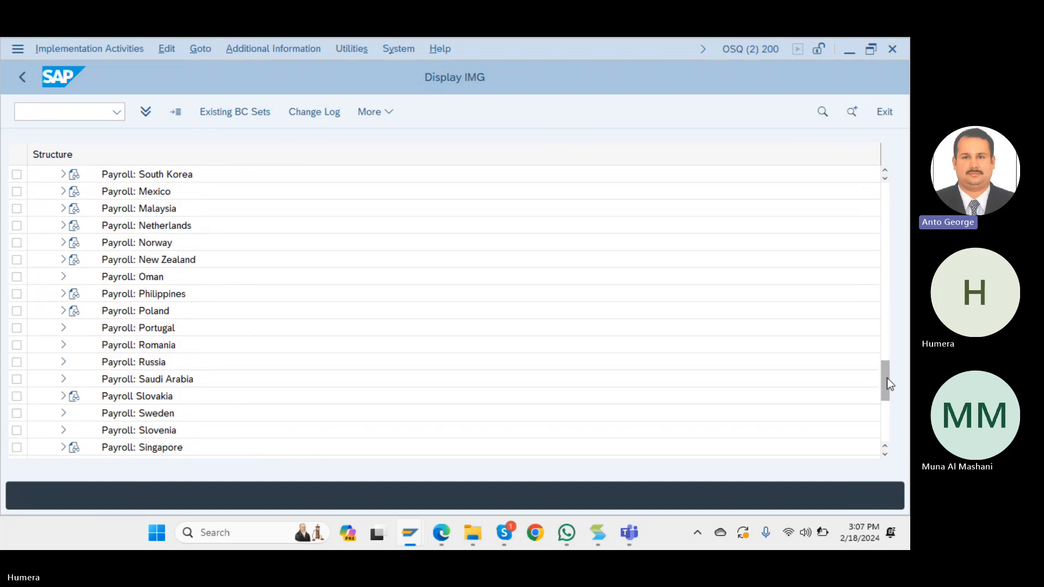
click(63, 277)
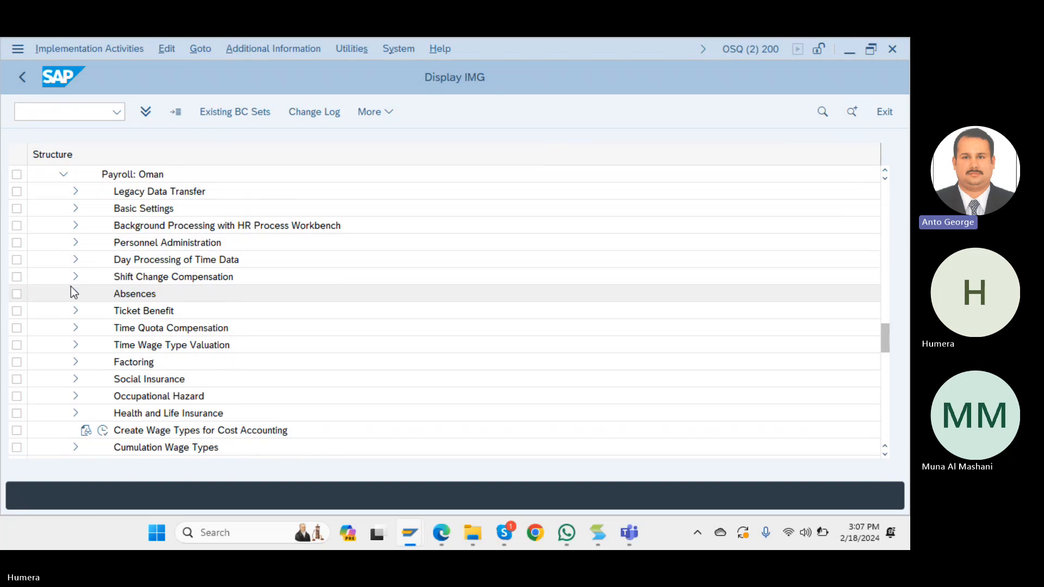
click(76, 380)
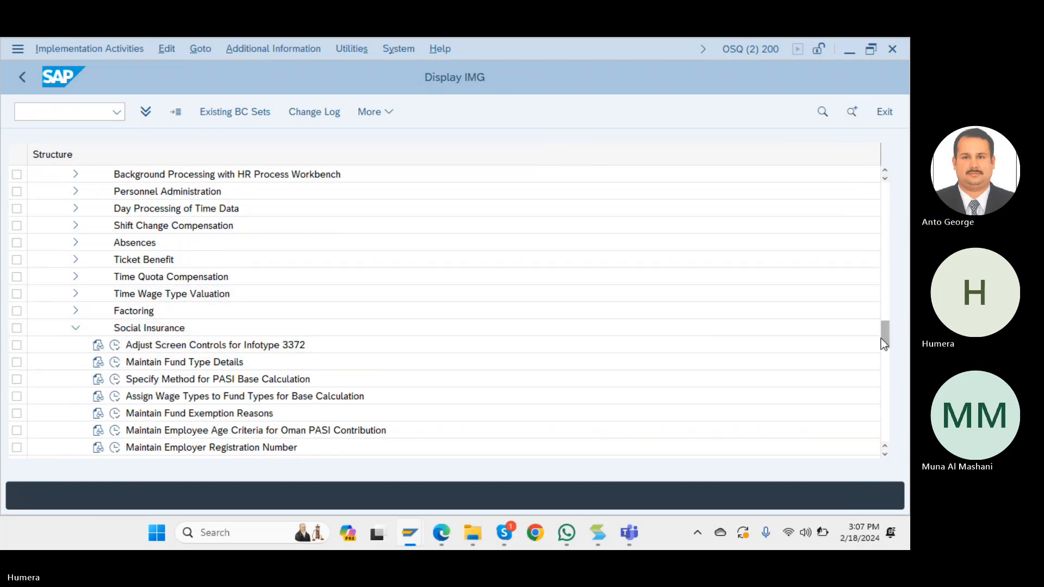
drag(884, 327, 885, 340)
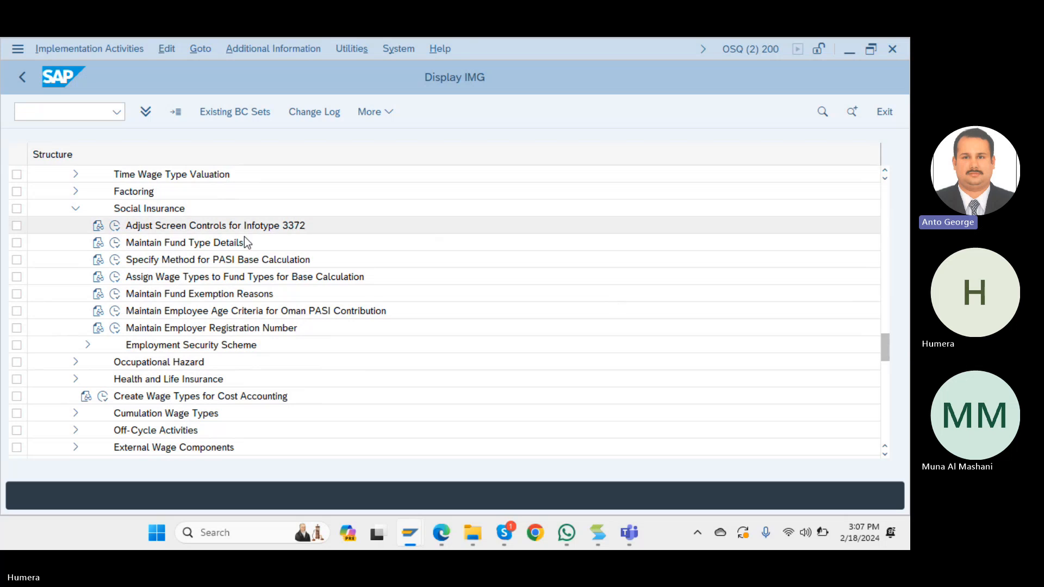
click(117, 266)
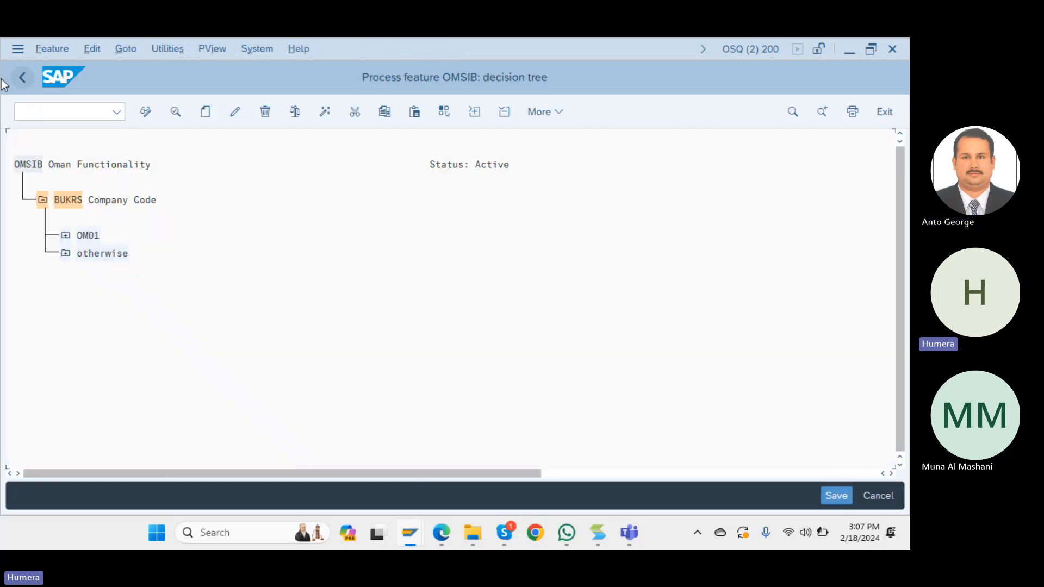
View the Oman PASI types under Maintain Fund Type Details, and return to the implementation guide.
click(19, 86)
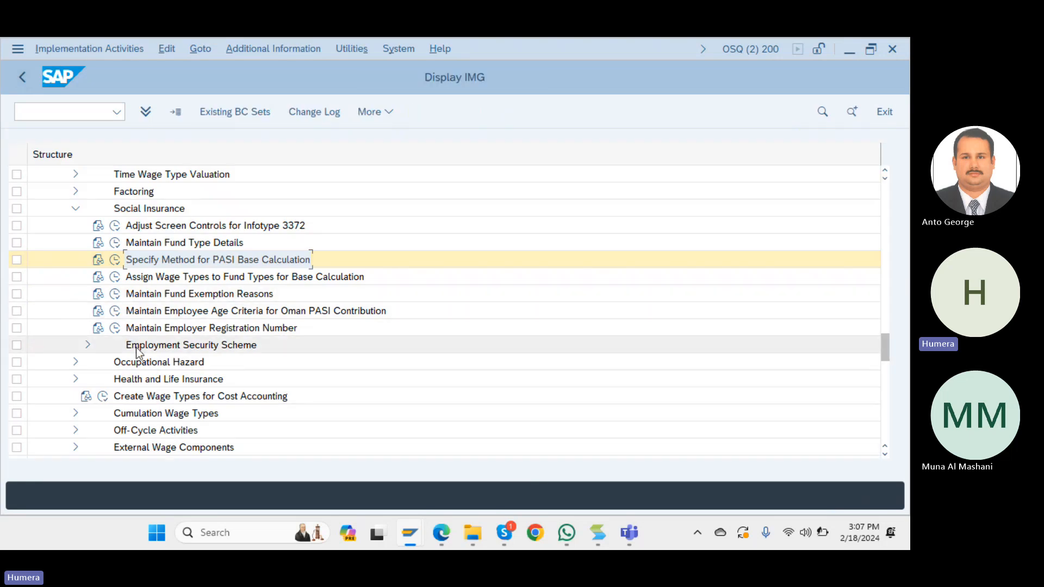
click(116, 243)
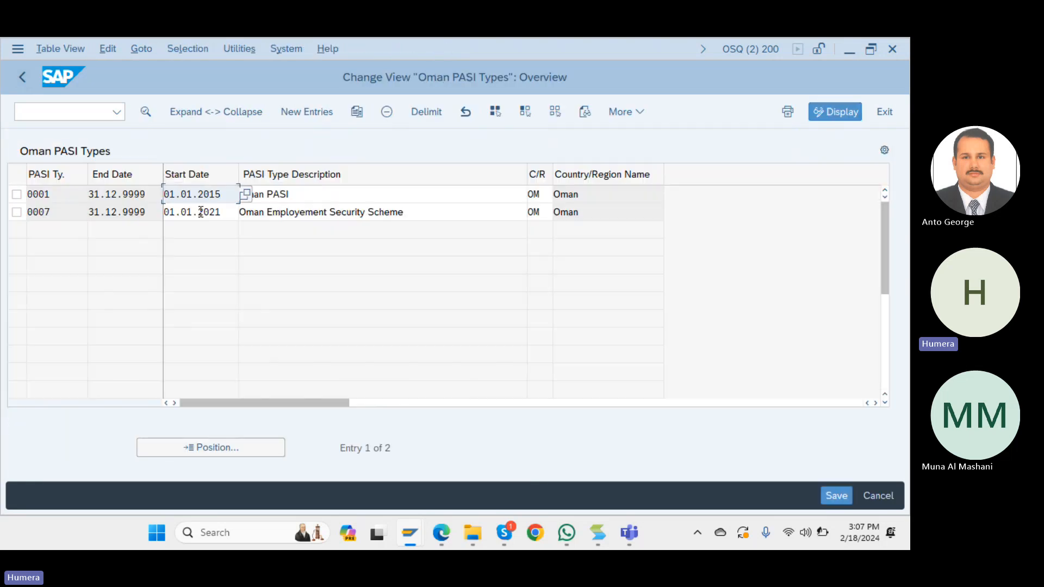
click(23, 77)
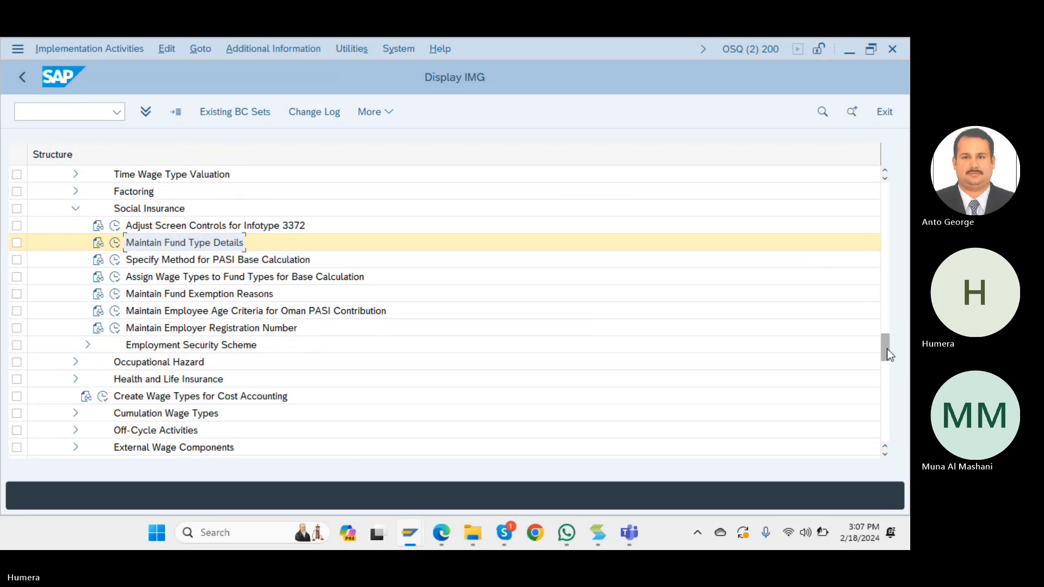
View the Specify Method for PASI Base Calculation and Assign Wage Types to Fund Types for Base Calculation activities, and return to the guide.
click(114, 260)
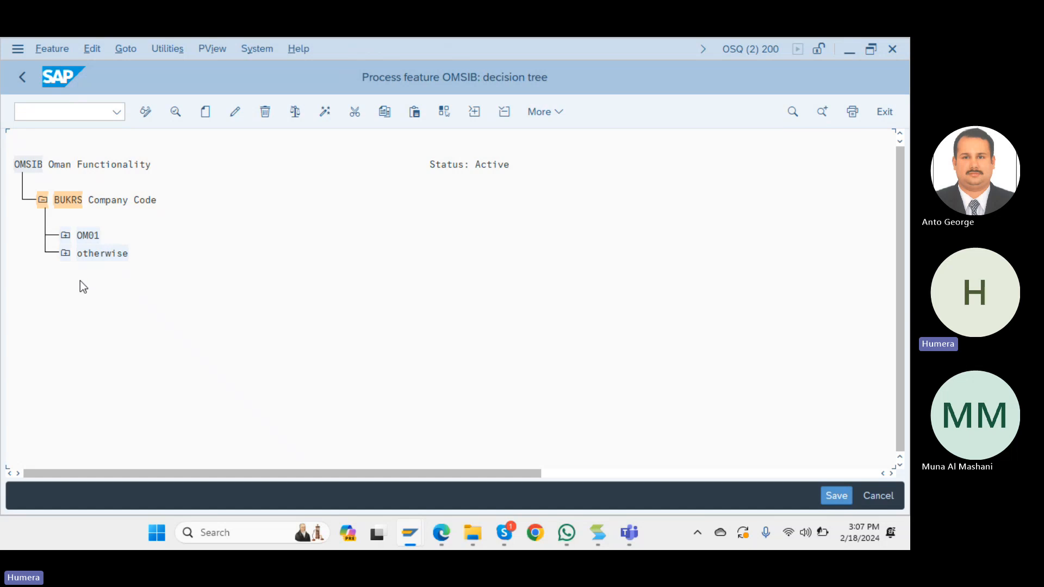
click(24, 84)
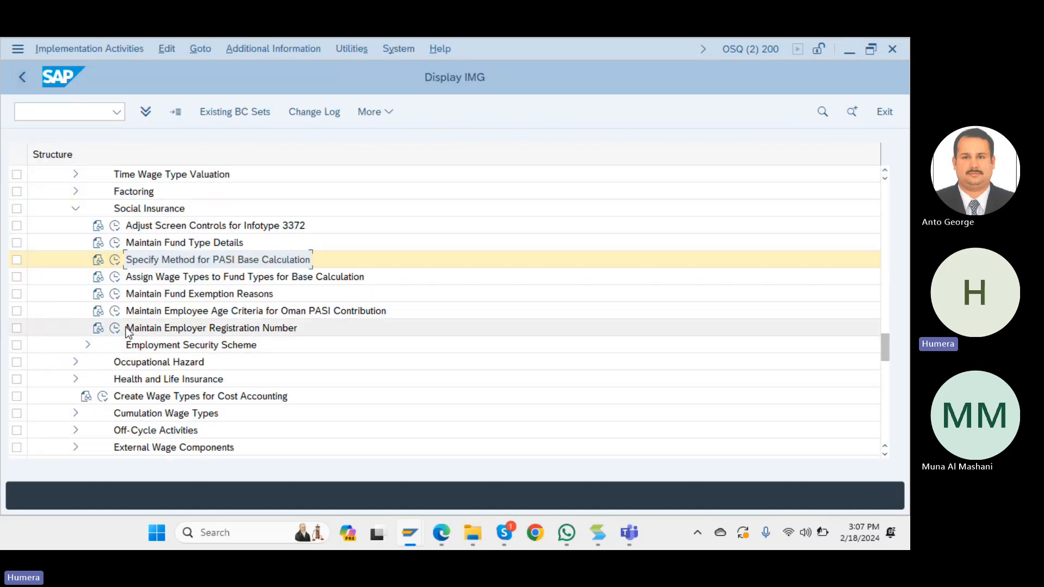
click(114, 278)
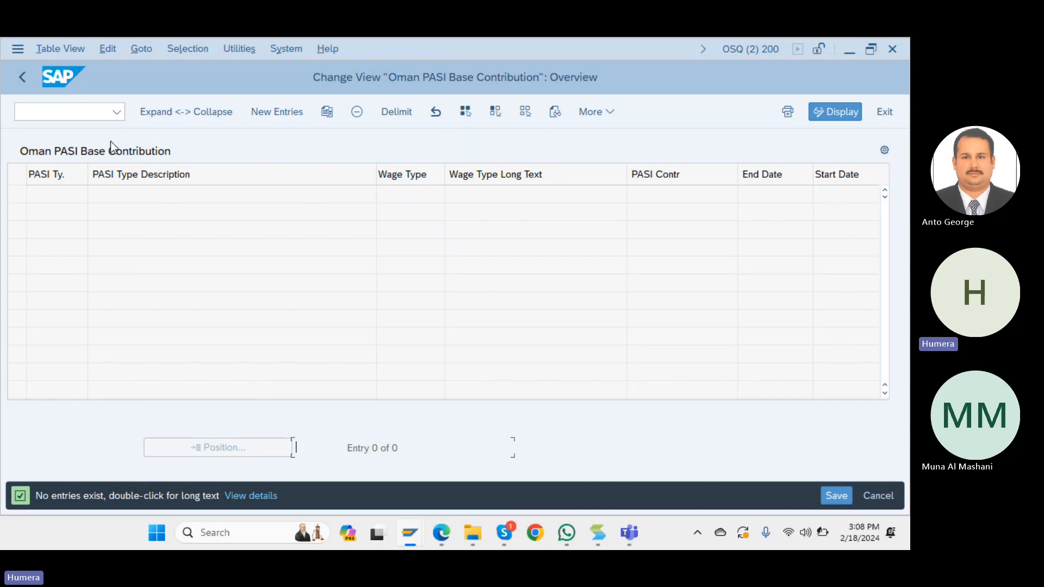
click(15, 70)
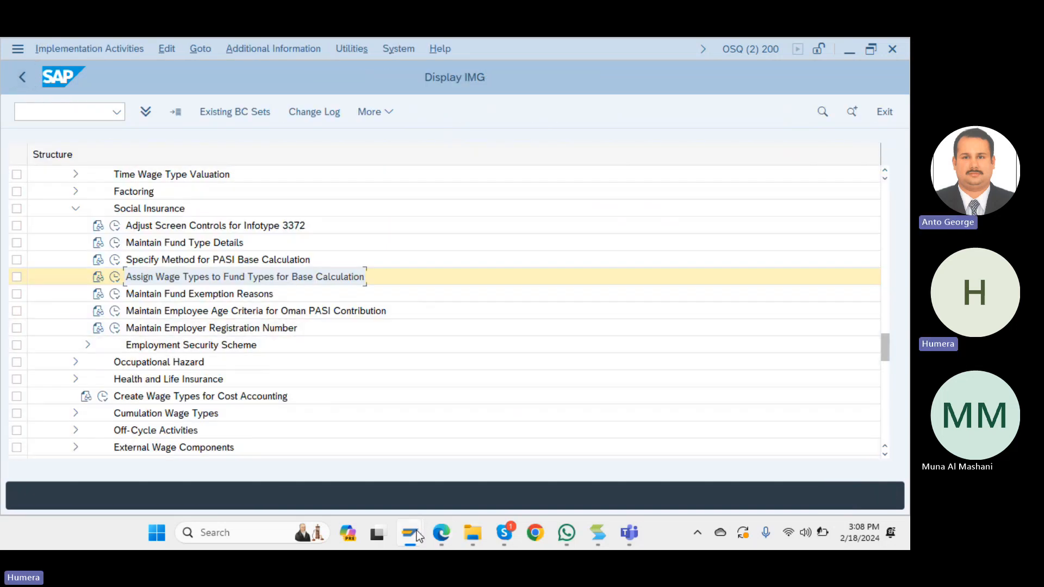
Switch to the new Social Insurance Oman record, clear Applicable for Social Insurance and go to the Exemption Reason field.
mouse_move(414, 532)
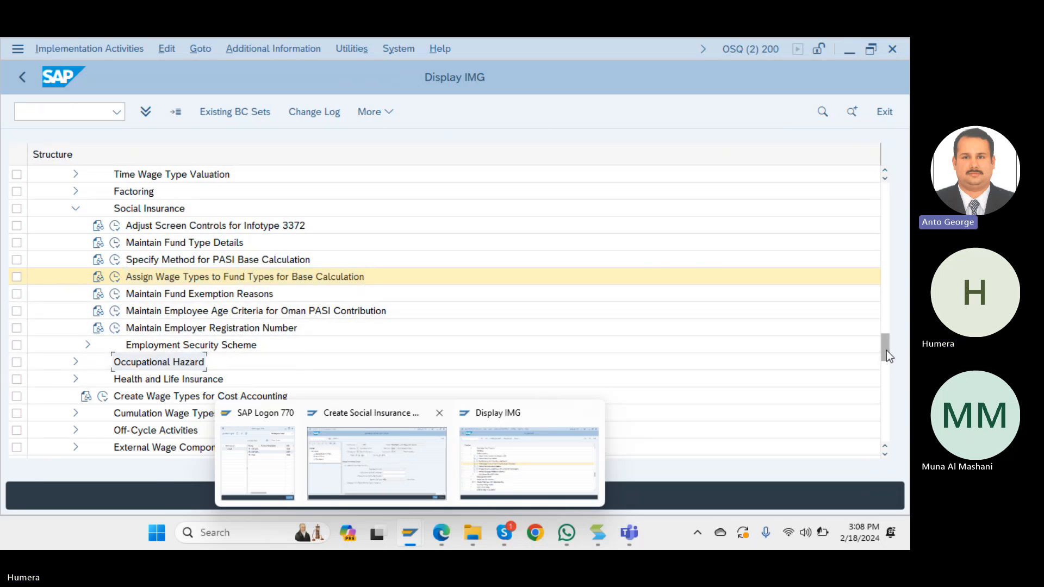
mouse_move(887, 351)
mouse_down()
mouse_move(886, 329)
mouse_move(889, 354)
mouse_up()
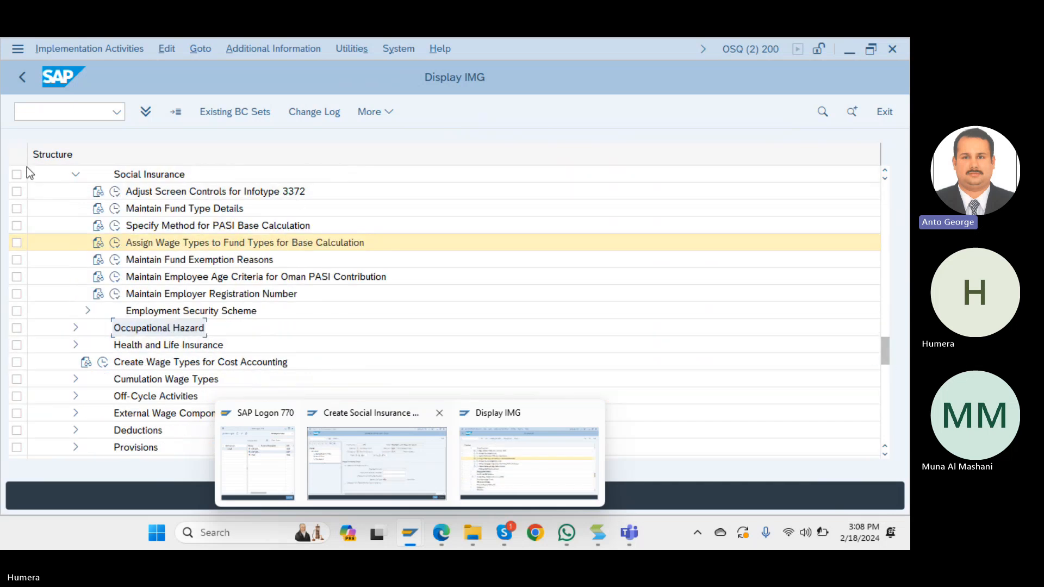
click(75, 175)
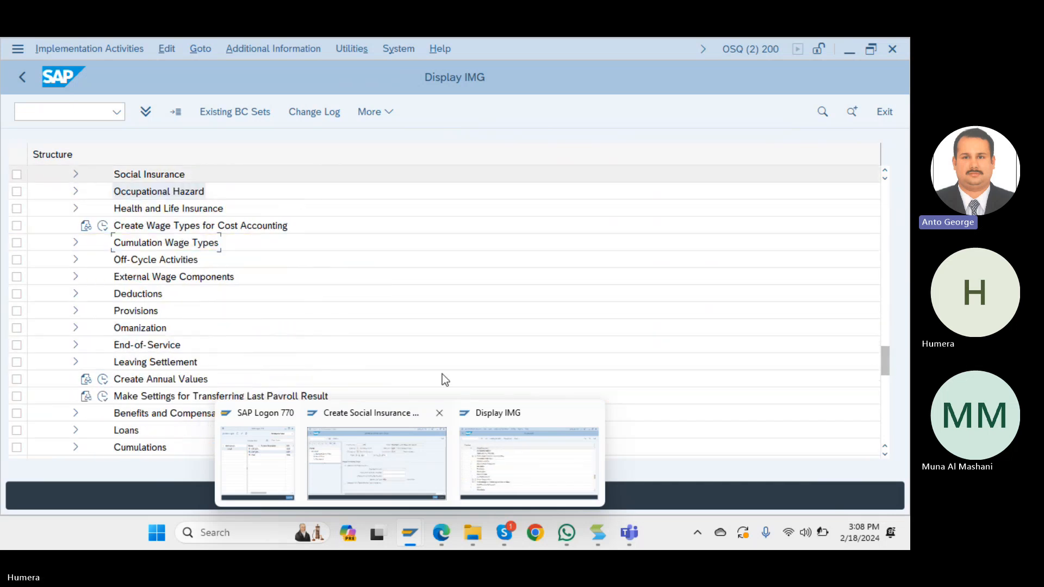
click(351, 446)
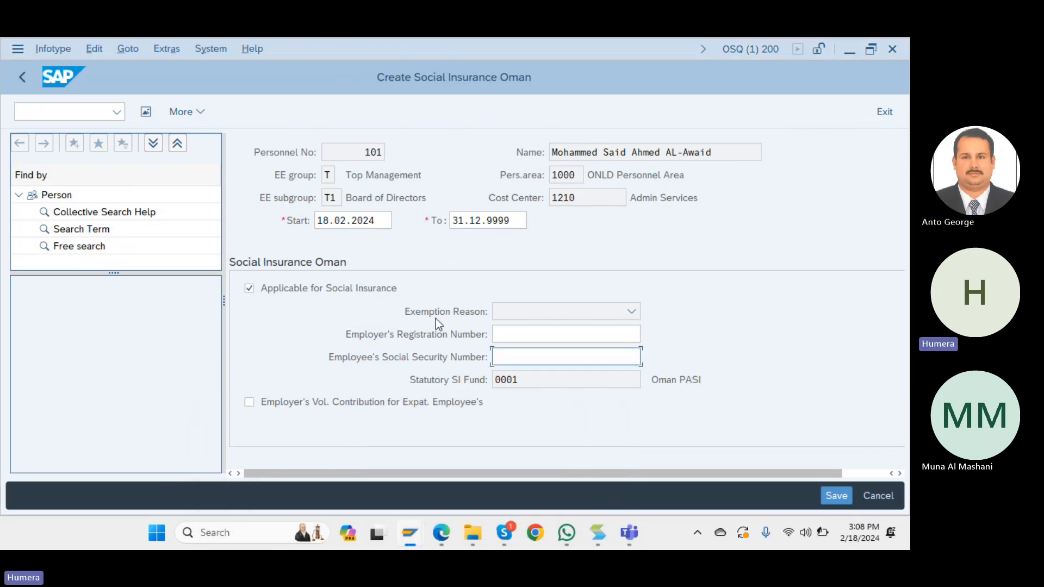
click(250, 293)
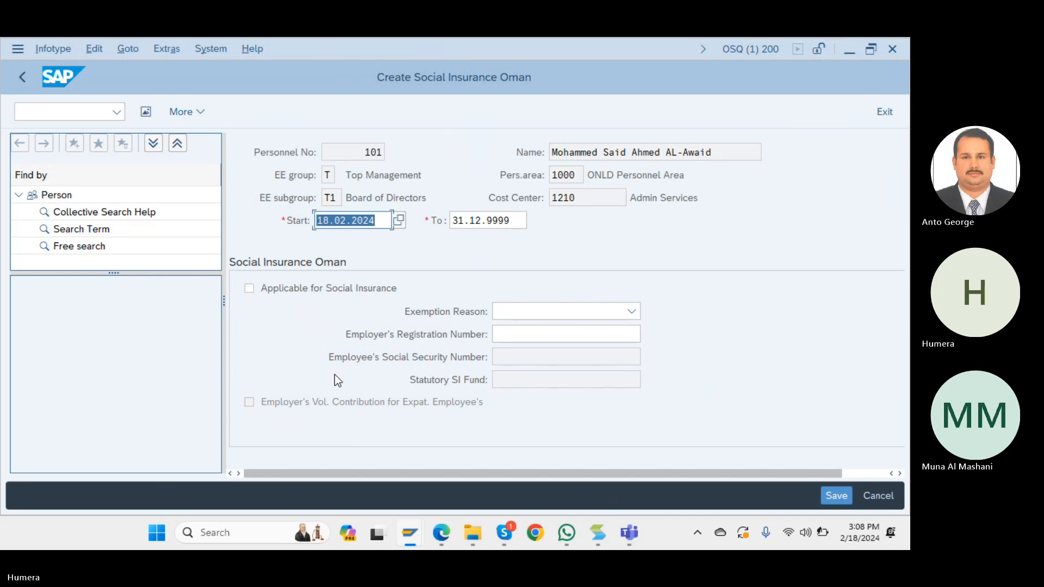
click(623, 310)
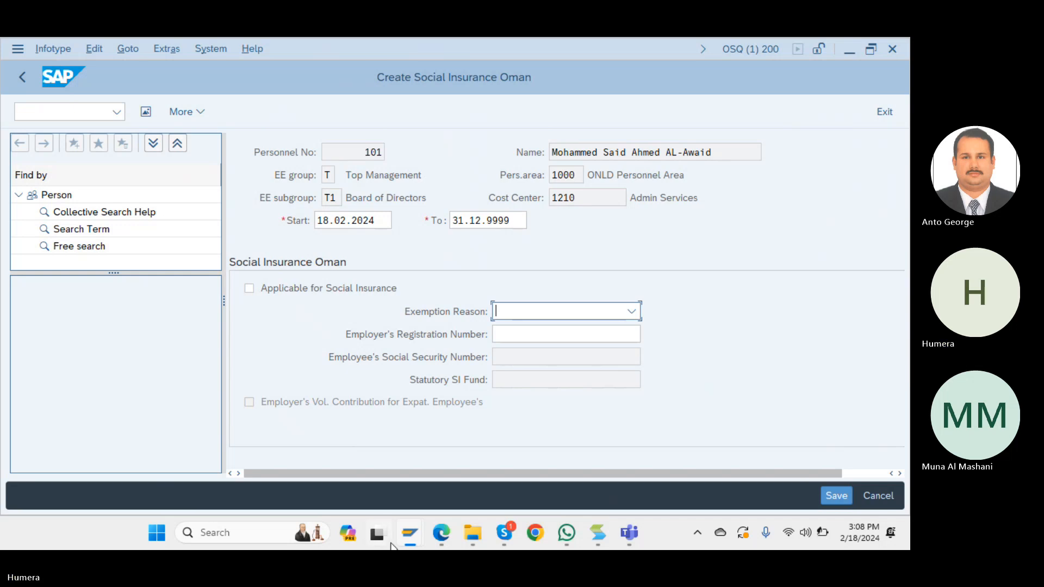
Return to the implementation guide and view the Social Insurance activities under Payroll: Oman, collapsing the node again.
mouse_move(409, 544)
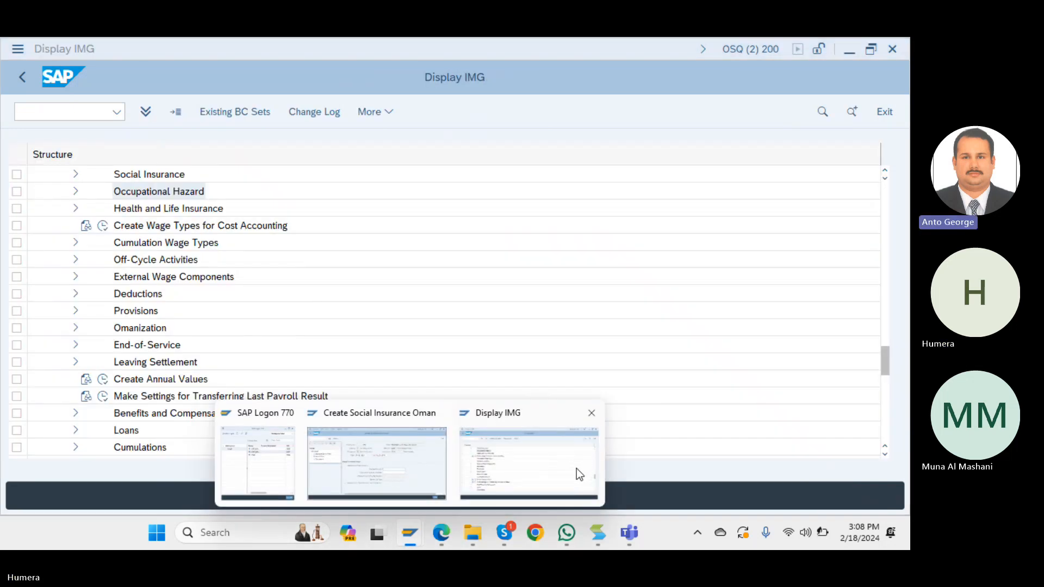
click(577, 469)
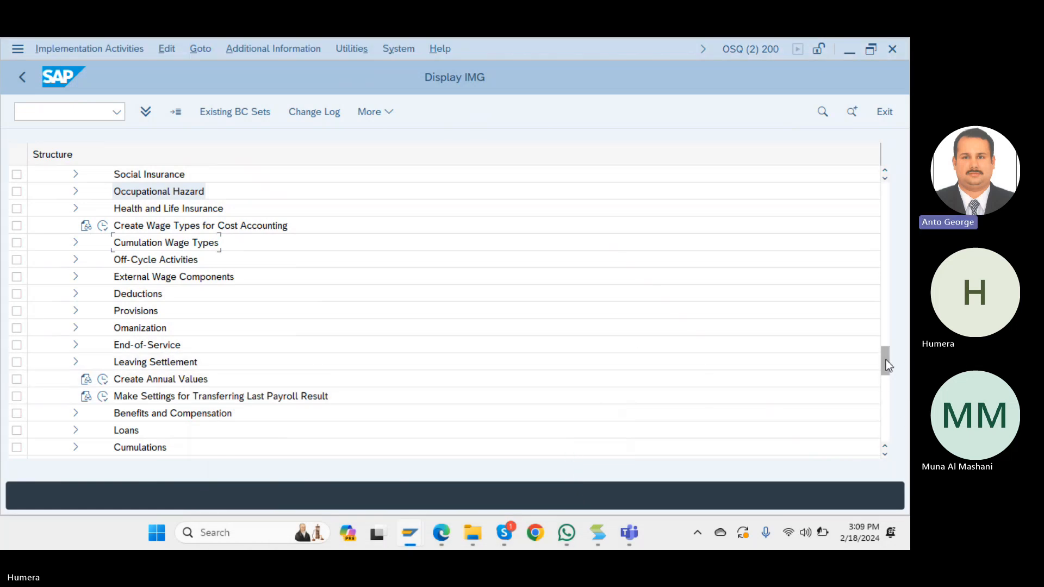
drag(886, 360, 887, 353)
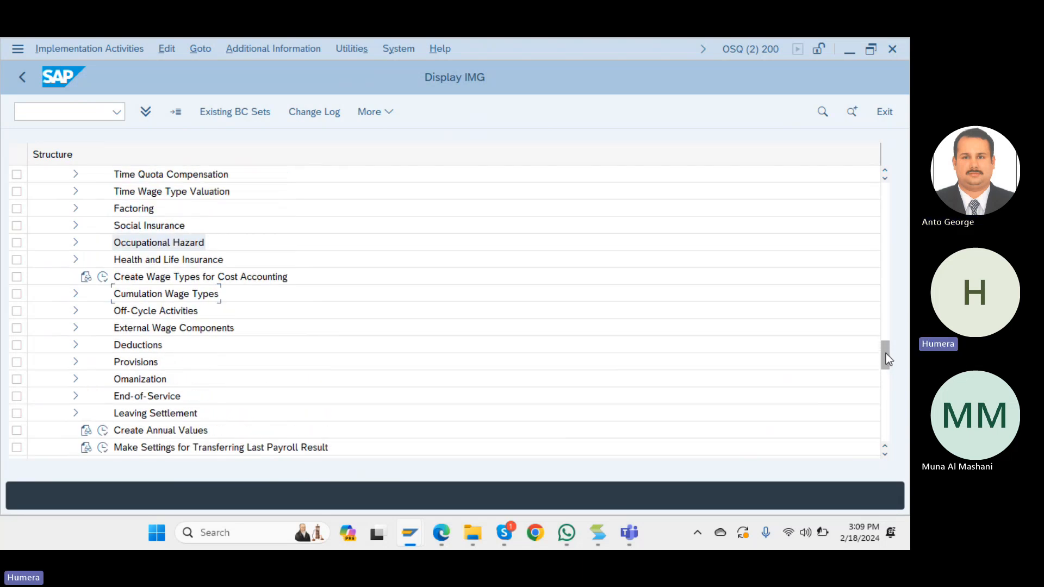
click(76, 226)
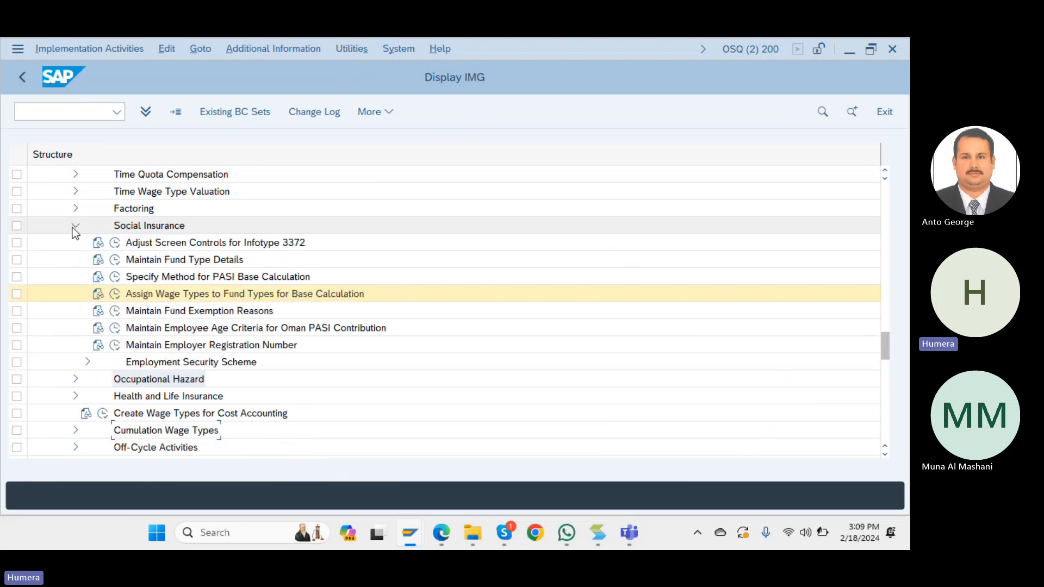
click(76, 228)
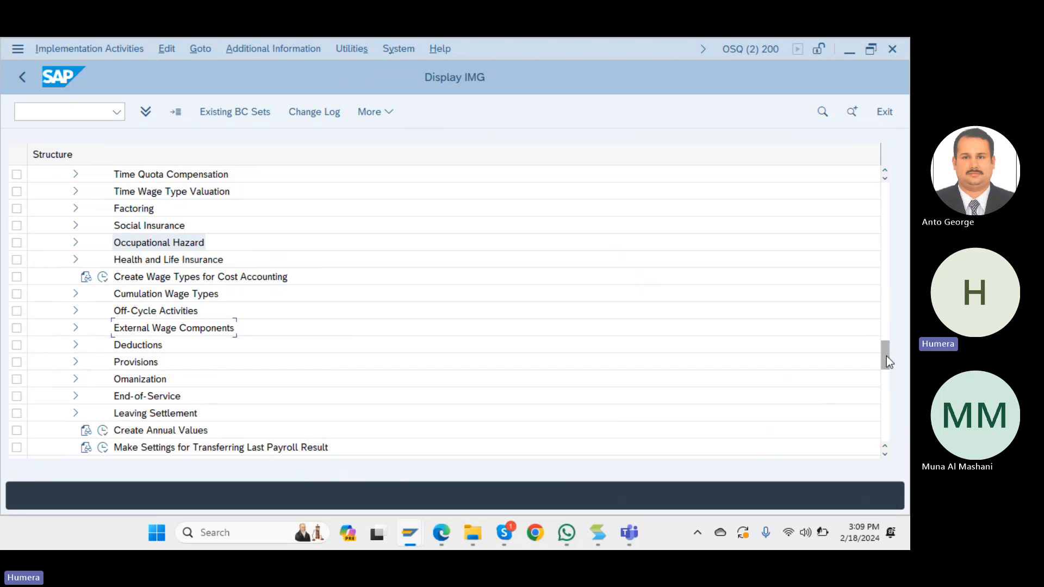
View the subnodes of Personnel Management in the implementation guide and collapse the node again.
drag(887, 357, 886, 350)
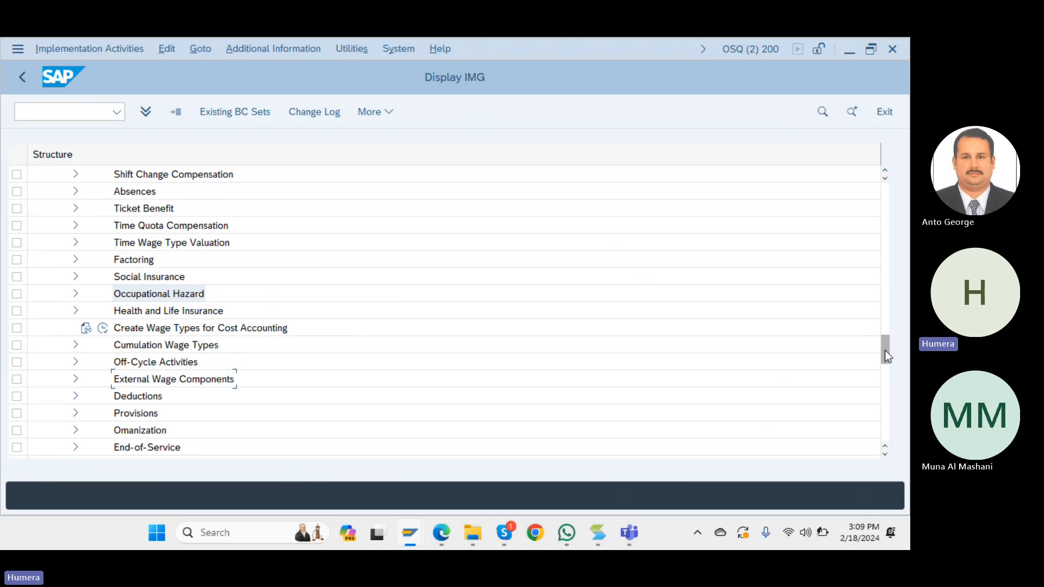
drag(884, 350, 890, 258)
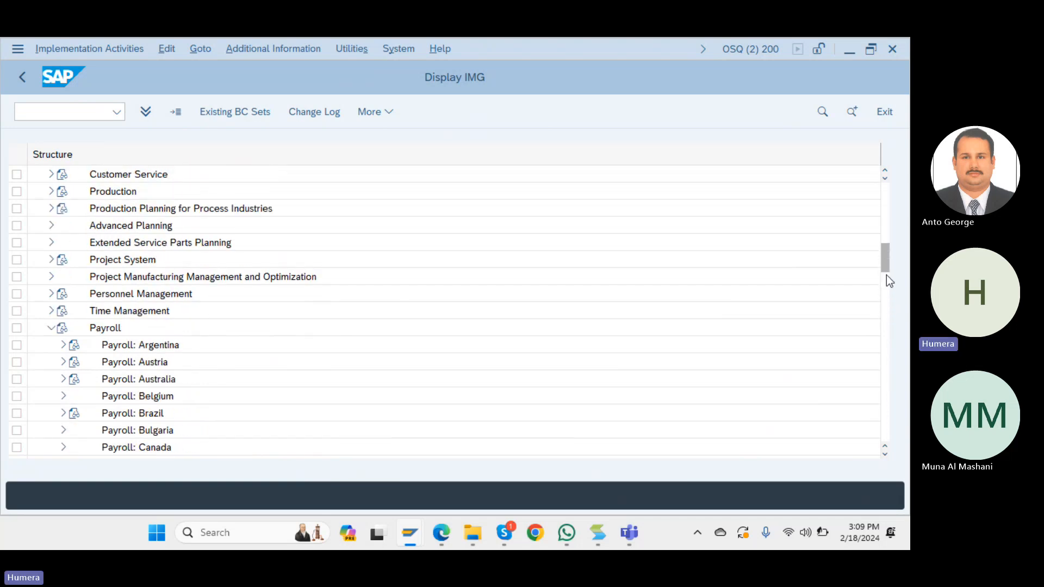
click(50, 294)
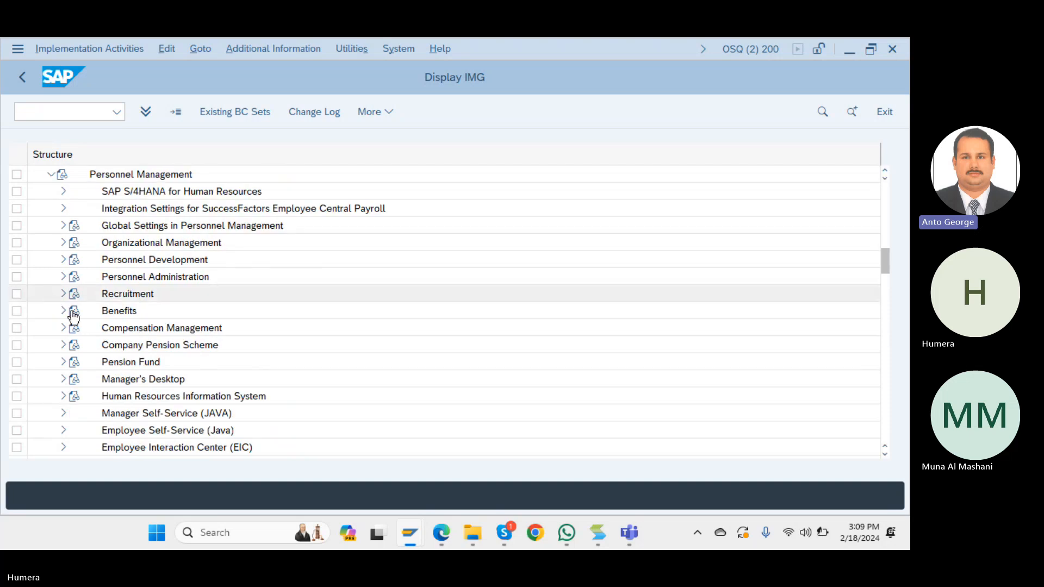
click(50, 175)
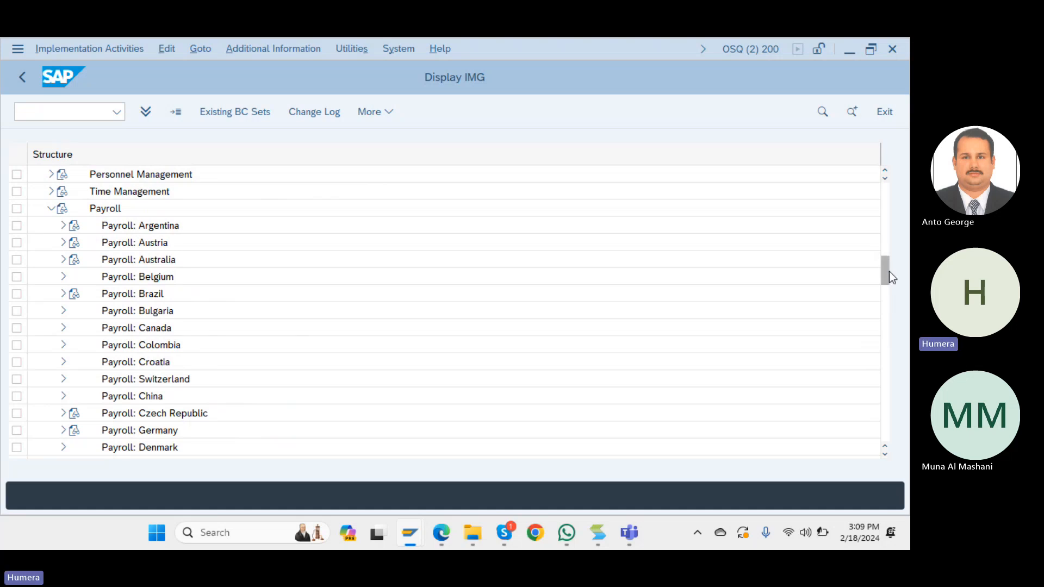
Look through the Payroll: Oman customizing nodes, collapsing and re-expanding the country node.
mouse_move(884, 264)
mouse_down()
mouse_move(909, 438)
mouse_move(905, 350)
mouse_up()
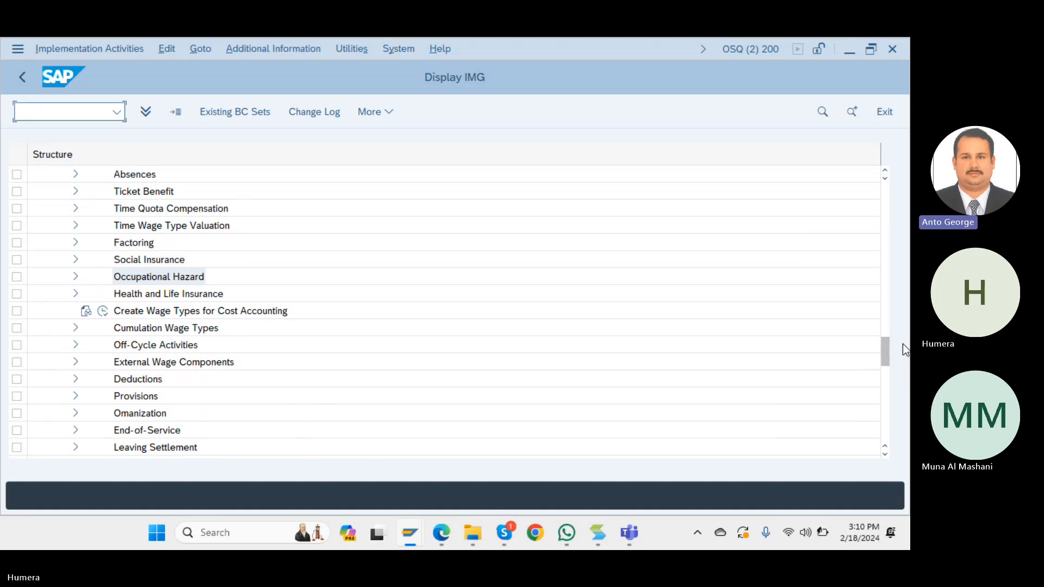
drag(887, 349, 890, 370)
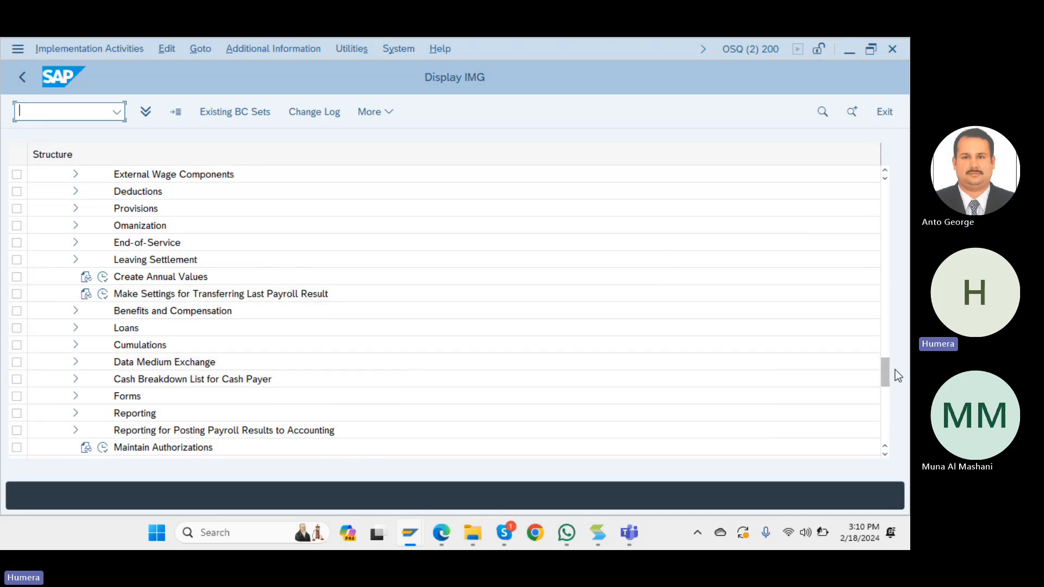
mouse_move(885, 376)
mouse_down()
mouse_move(885, 391)
mouse_move(877, 364)
mouse_up()
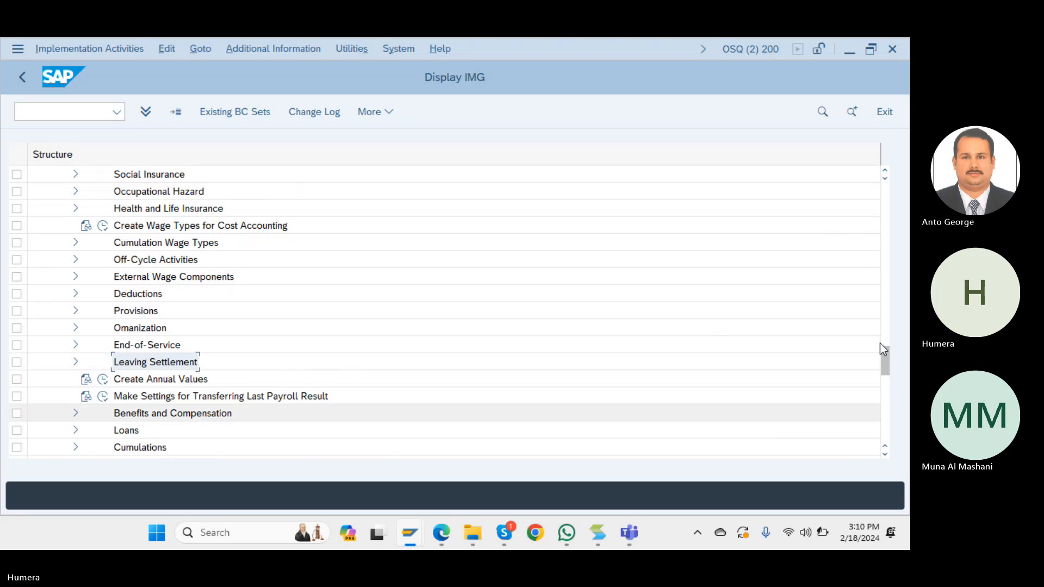
drag(888, 366, 883, 336)
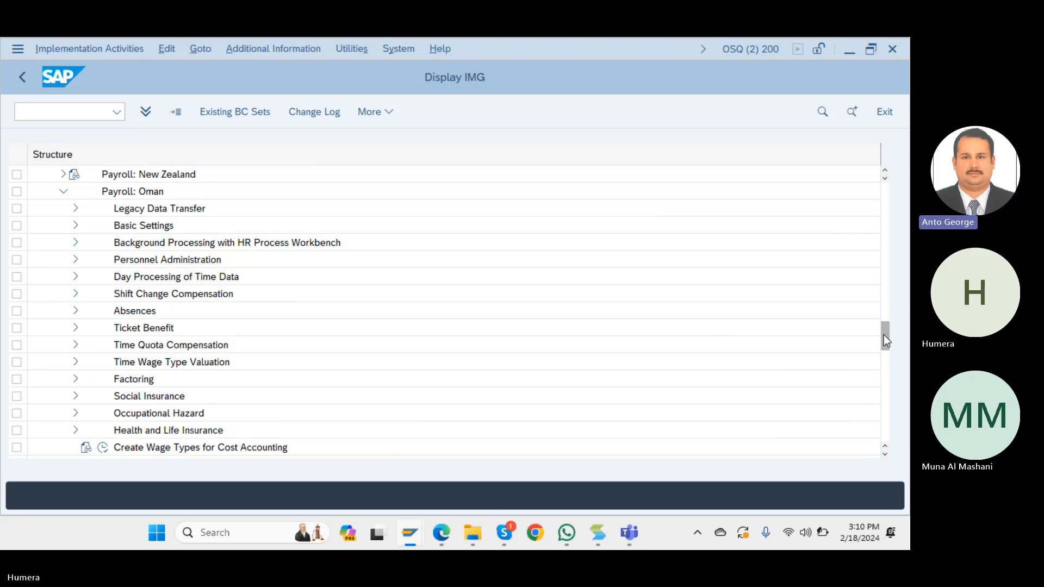
click(64, 192)
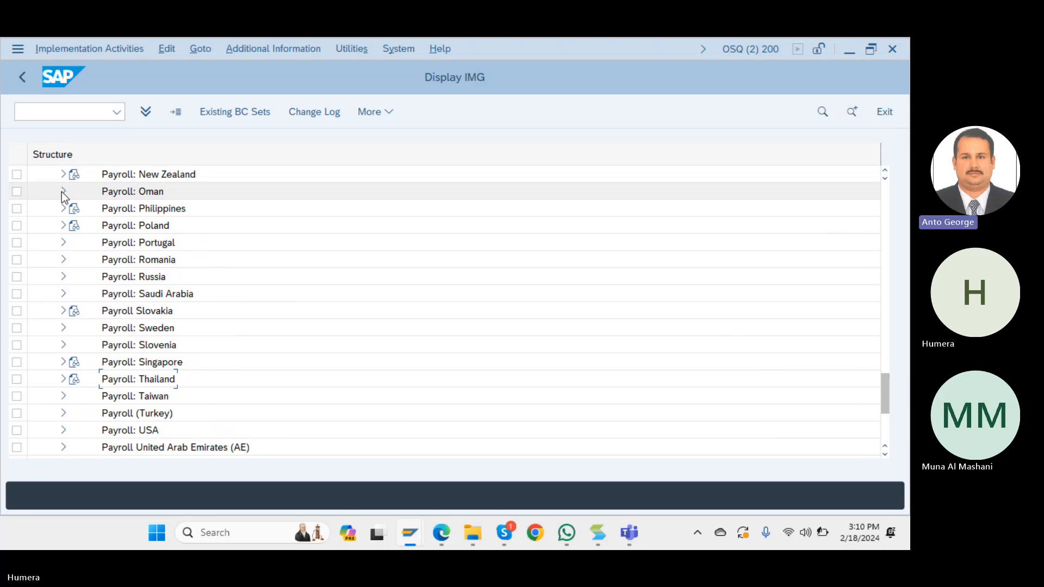
click(63, 193)
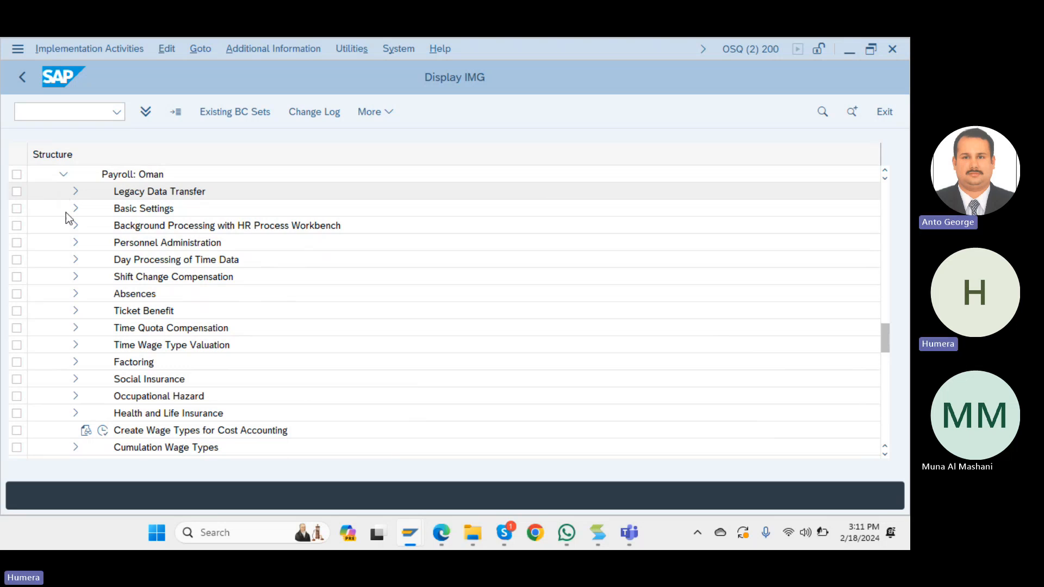
Check the Personnel Administration node under Payroll: Oman, and expand the Social Insurance node.
click(76, 242)
click(76, 243)
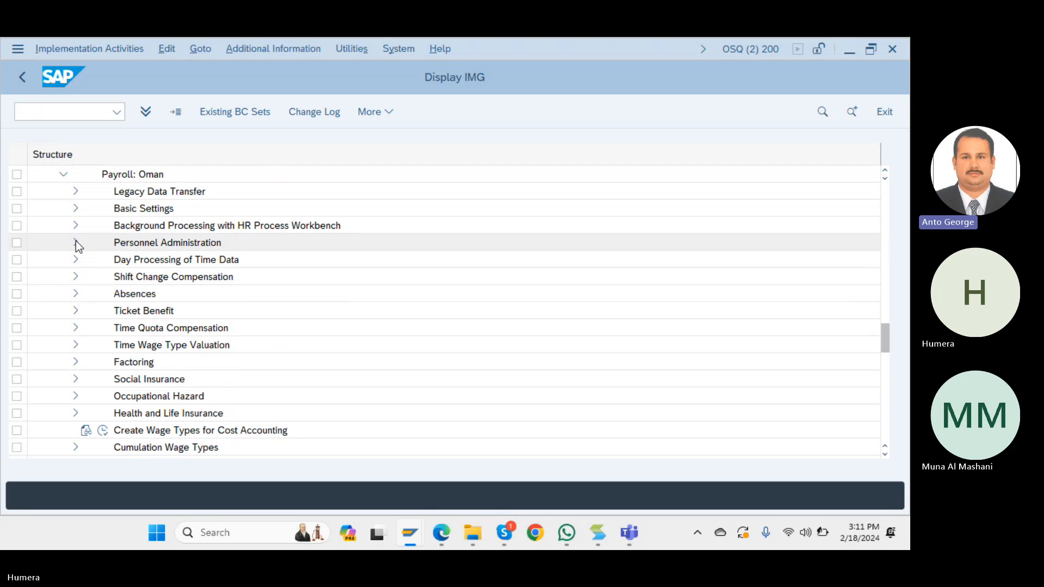
click(75, 379)
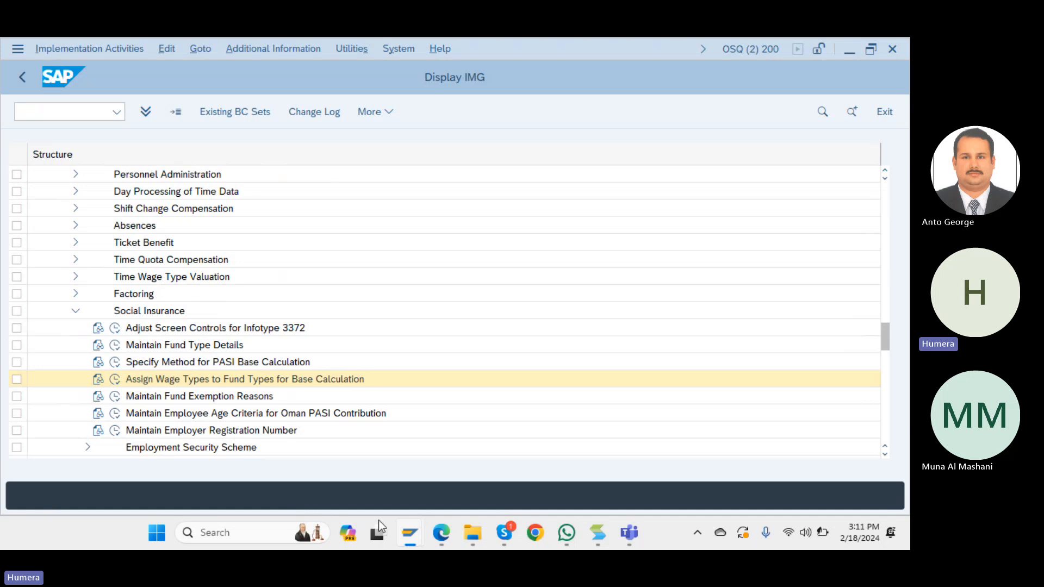
View the Social Insurance Oman record again and return to the Social Insurance activities in the implementation guide.
mouse_move(423, 546)
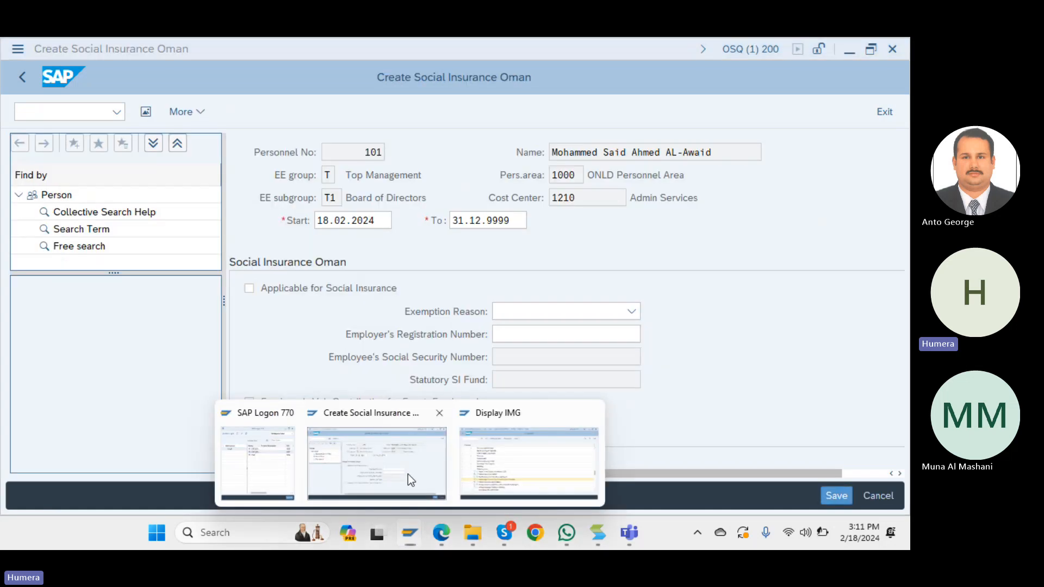
click(408, 475)
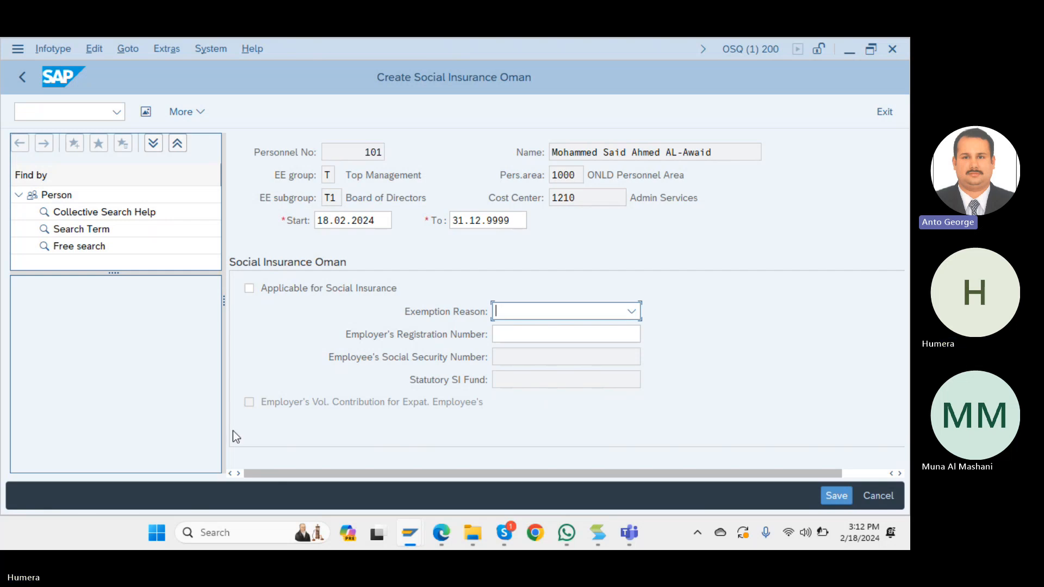
mouse_move(410, 532)
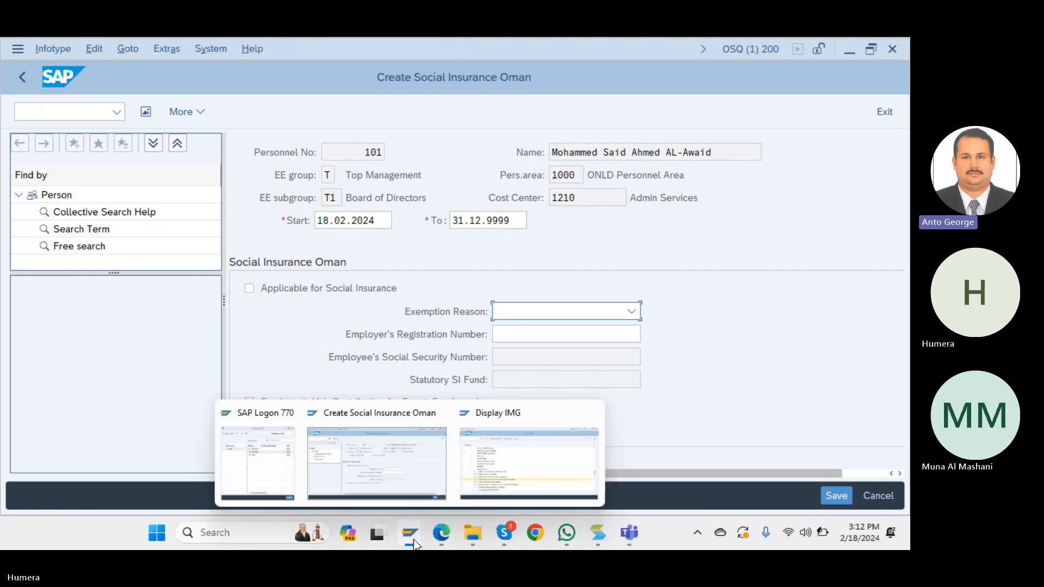
click(405, 483)
click(513, 472)
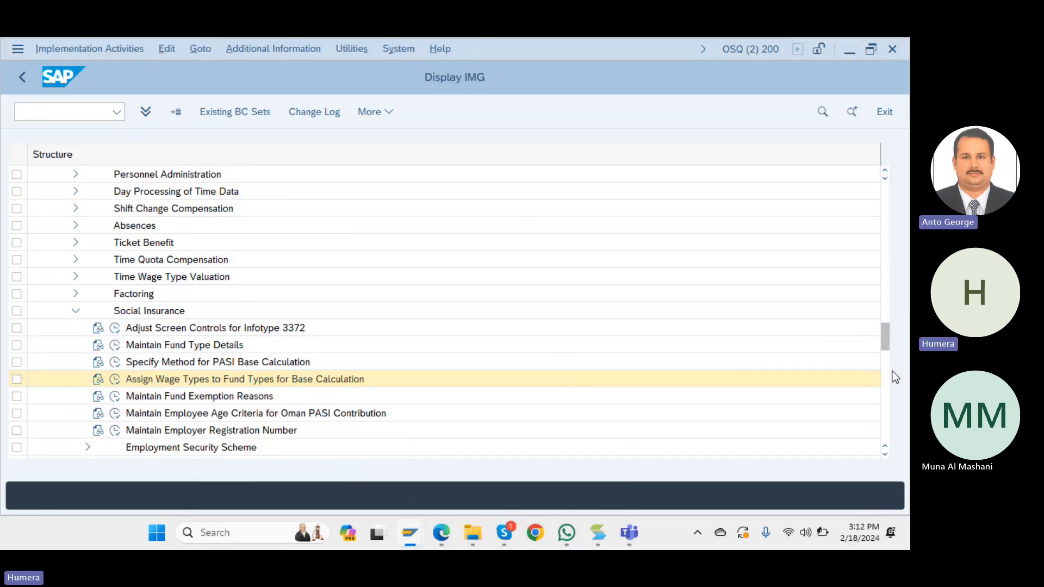
drag(887, 334, 886, 338)
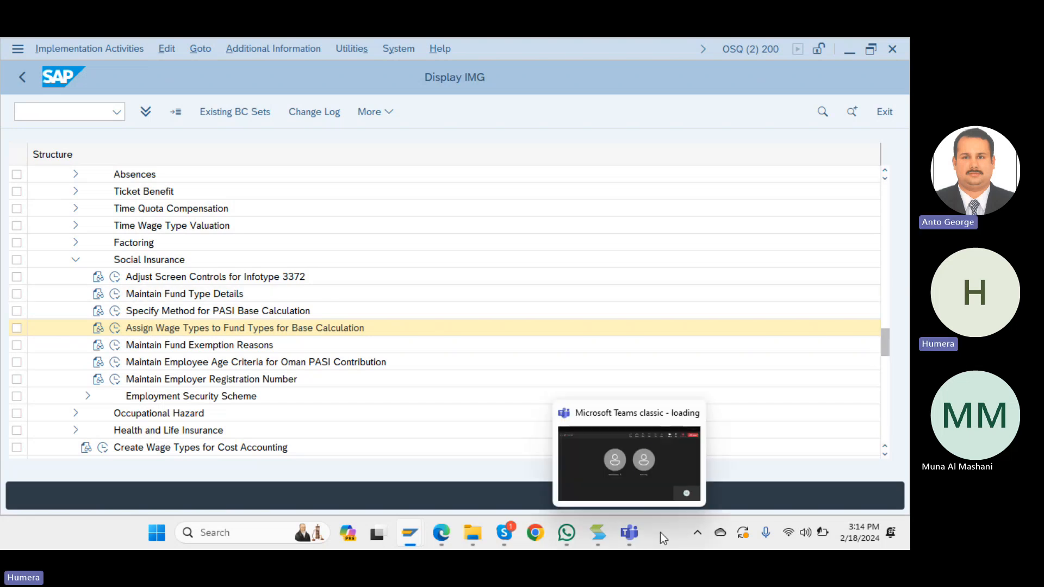
Switch to the Teams meeting, mute the microphone, and return to the implementation guide in SAP.
click(629, 533)
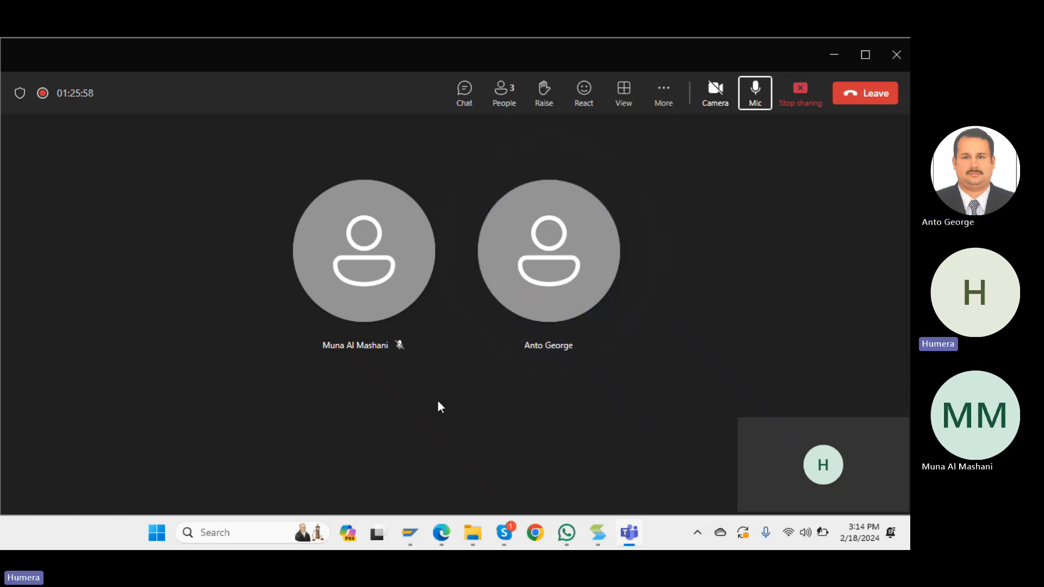
key(ctrl+shift+m)
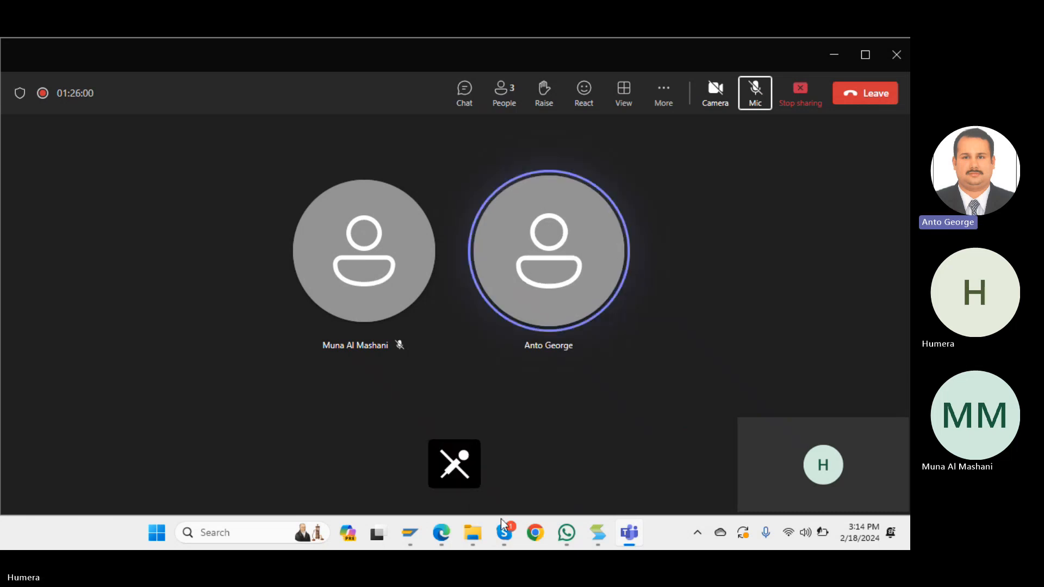
mouse_move(409, 537)
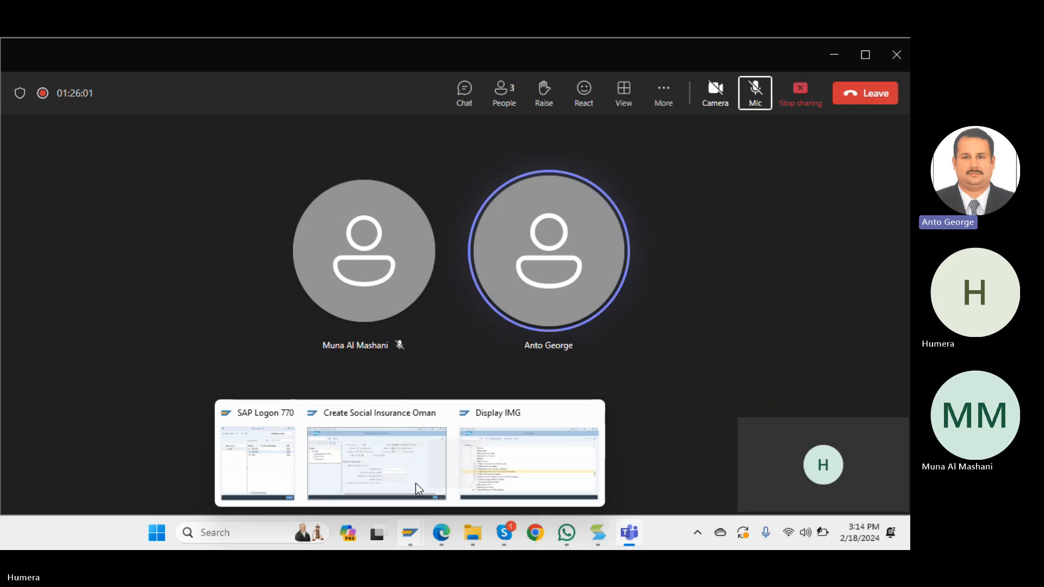
click(488, 455)
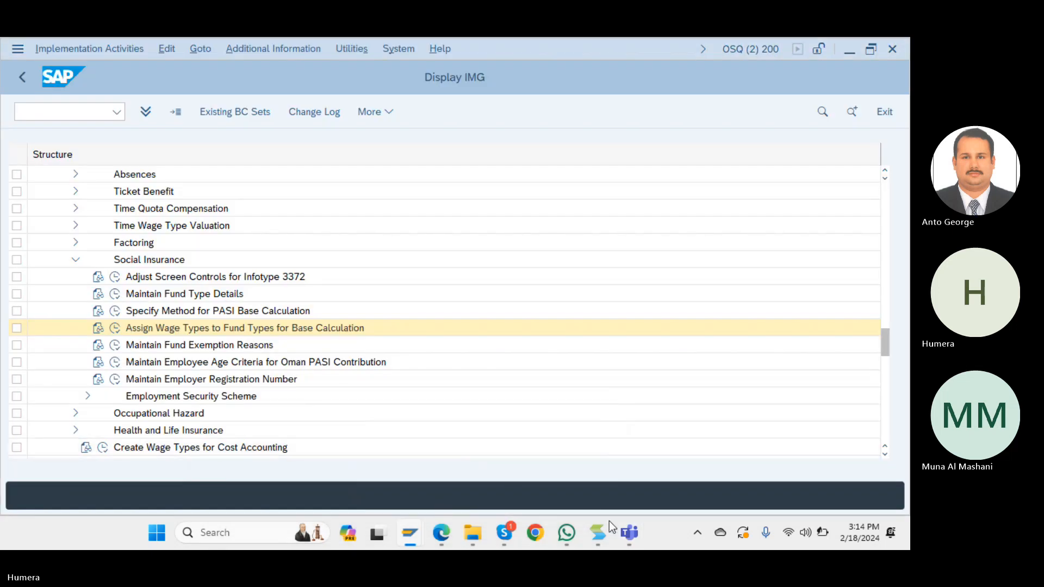
mouse_move(615, 530)
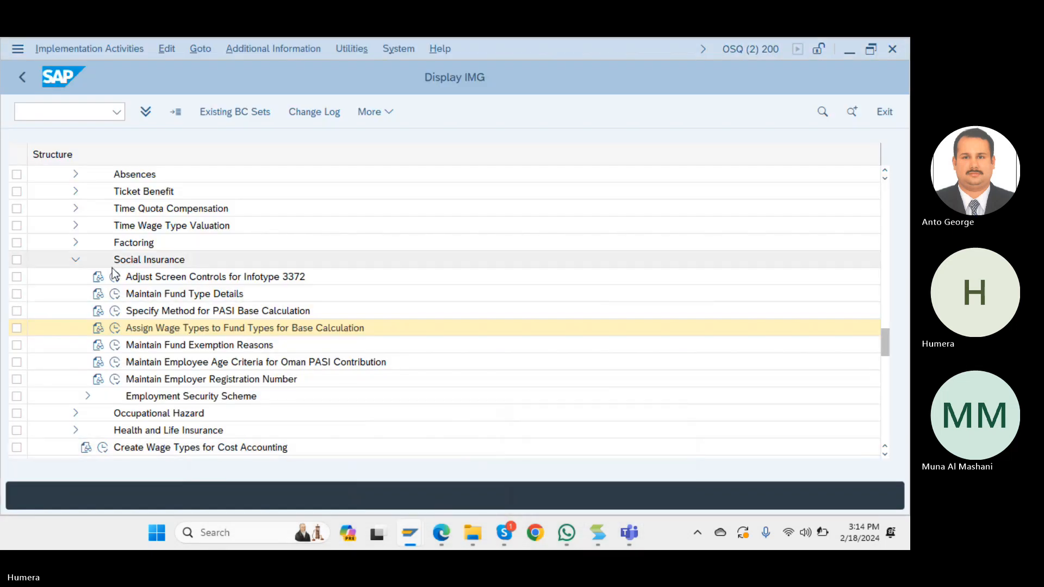
Open the Maintain Fund Type Details activity and examine the minimum and maximum PASI base of the Oman PASI type.
click(114, 296)
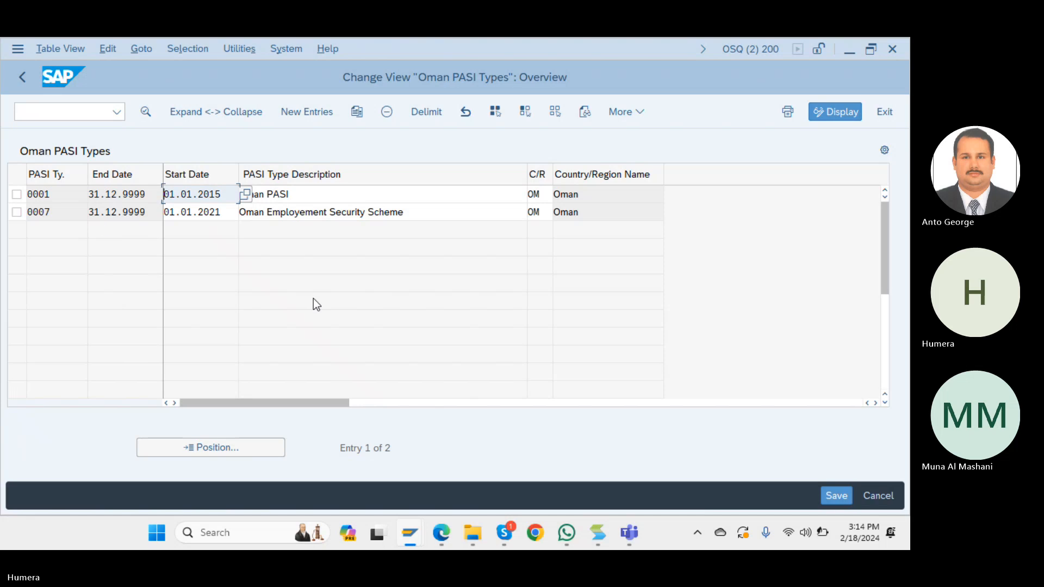
double_click(308, 196)
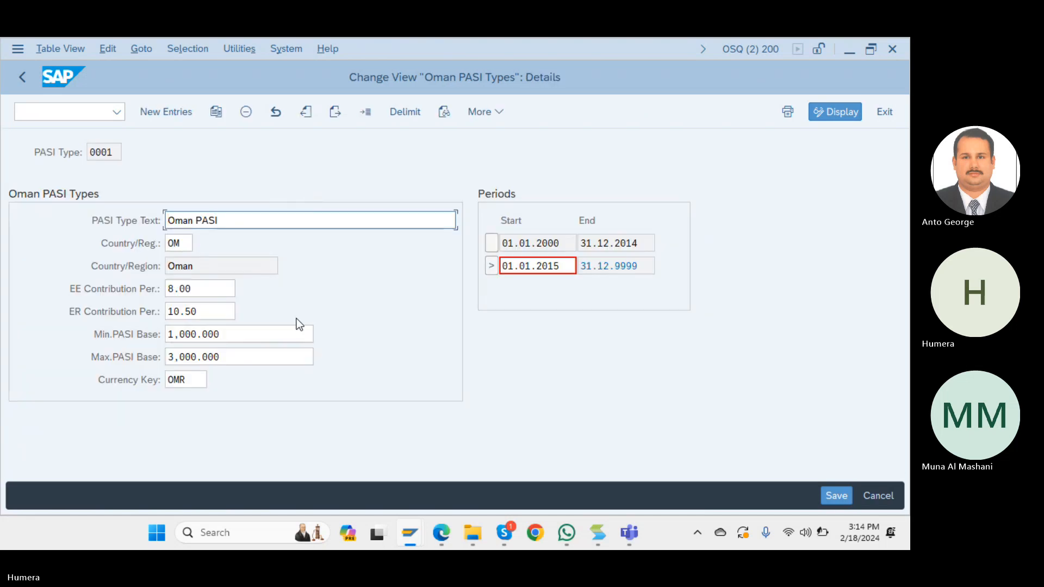
click(235, 339)
click(234, 361)
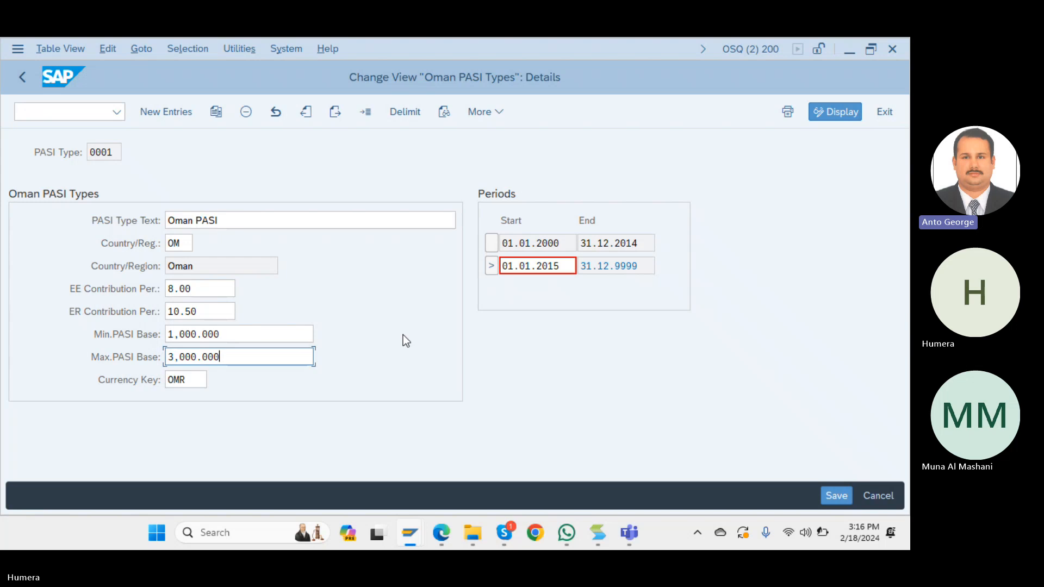
click(636, 539)
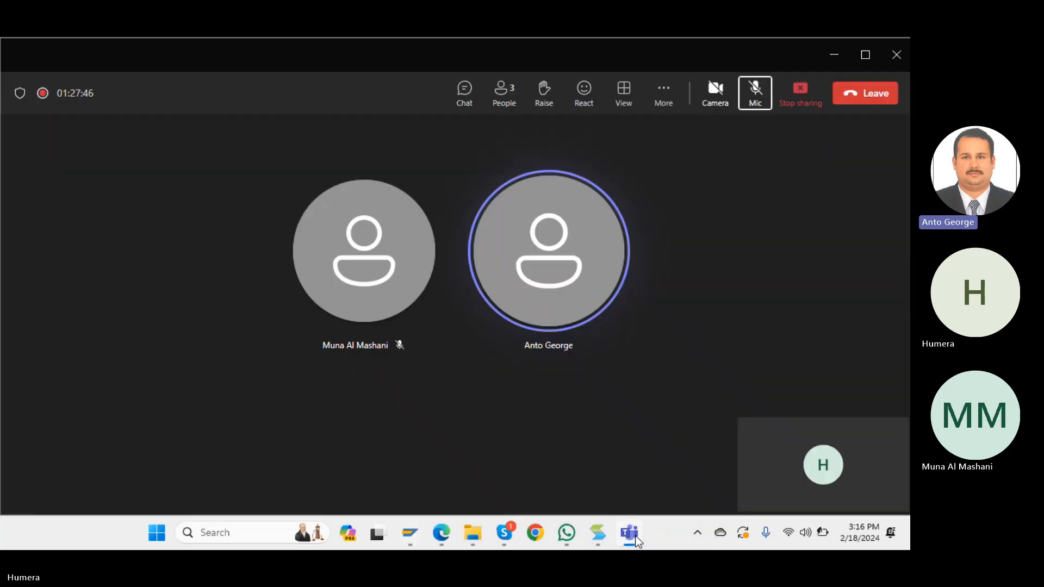
click(631, 536)
mouse_move(638, 538)
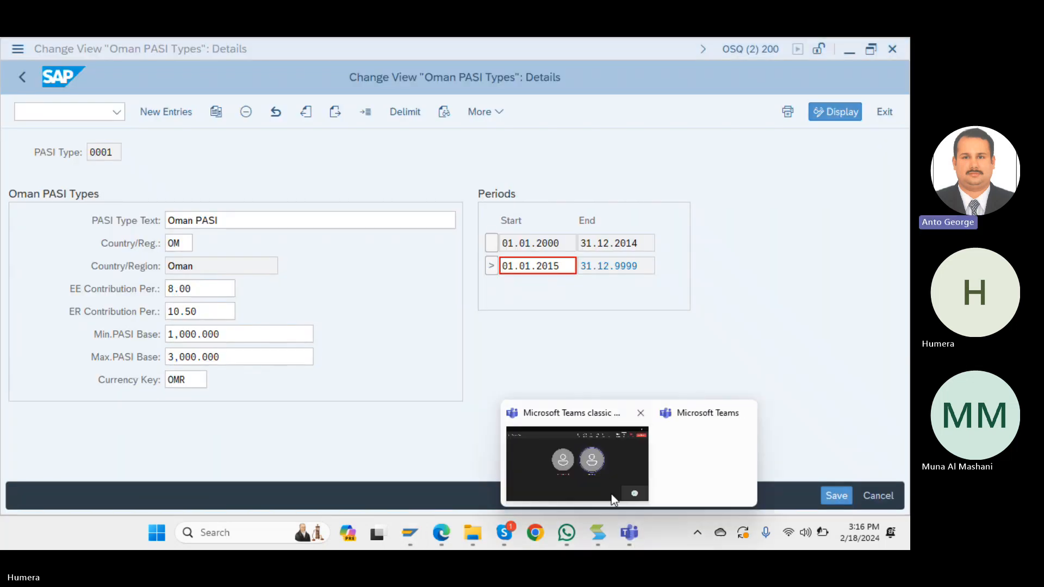
click(603, 465)
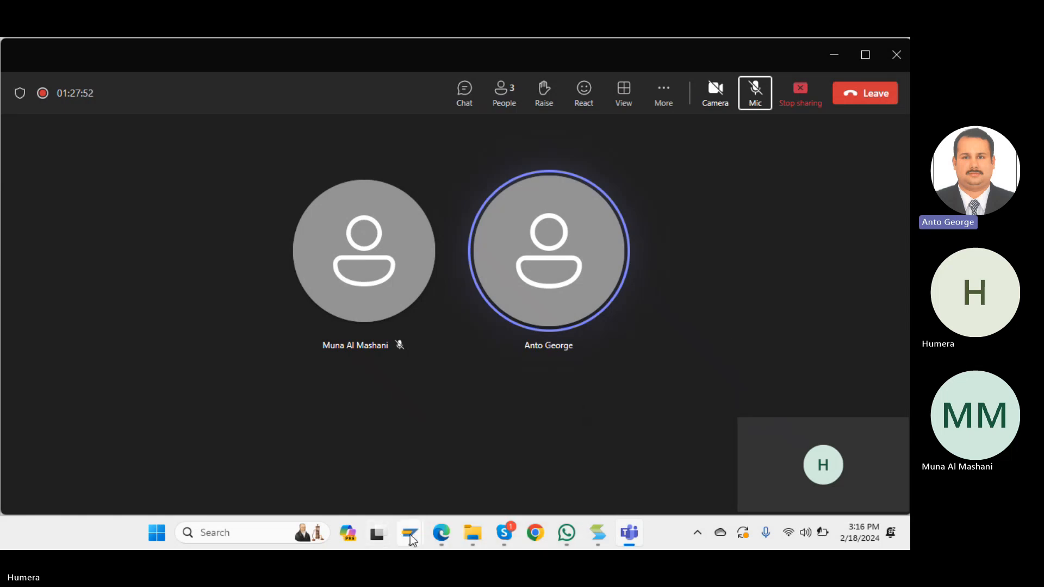
mouse_move(428, 511)
click(484, 483)
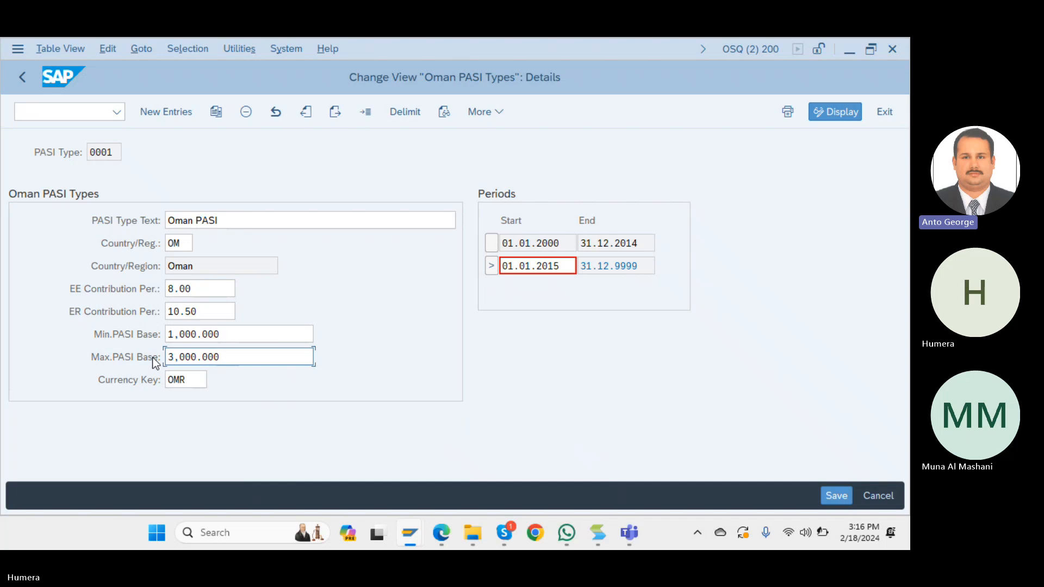
Go back to the Oman PASI types overview, reopen type 0001, and check its employee and employer contribution percentages.
click(197, 358)
click(27, 72)
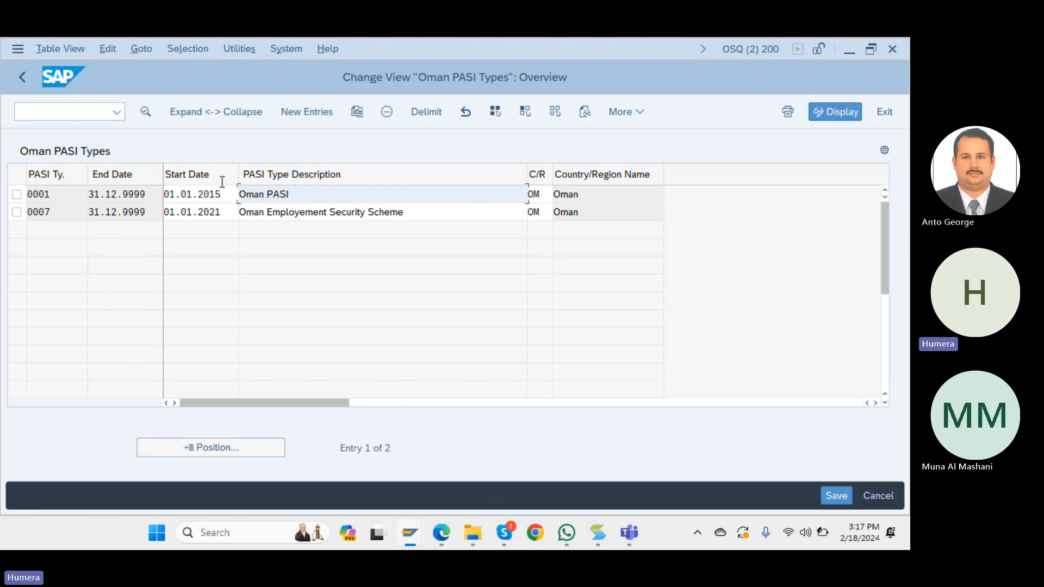
double_click(364, 193)
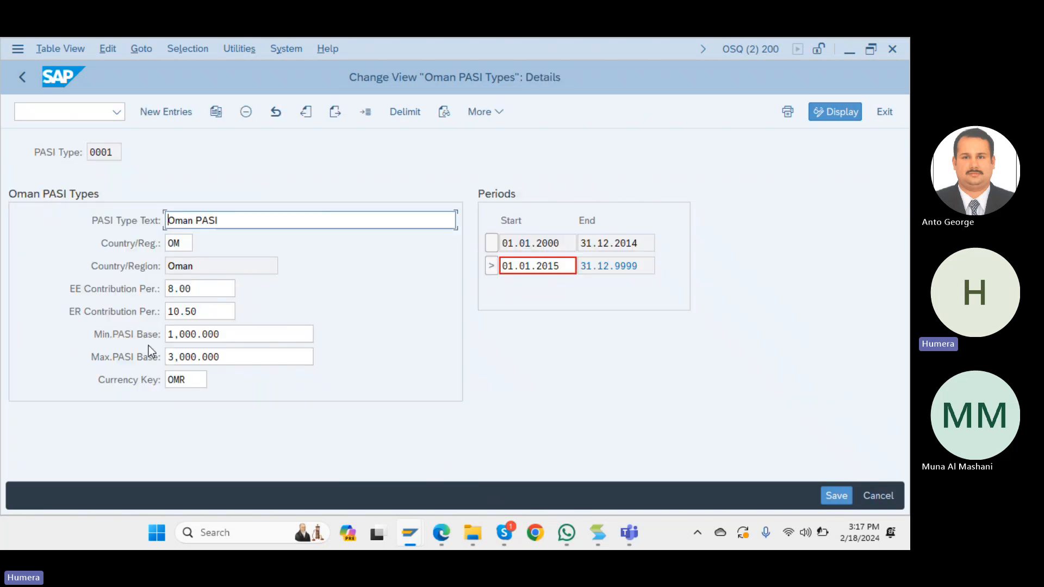
click(199, 290)
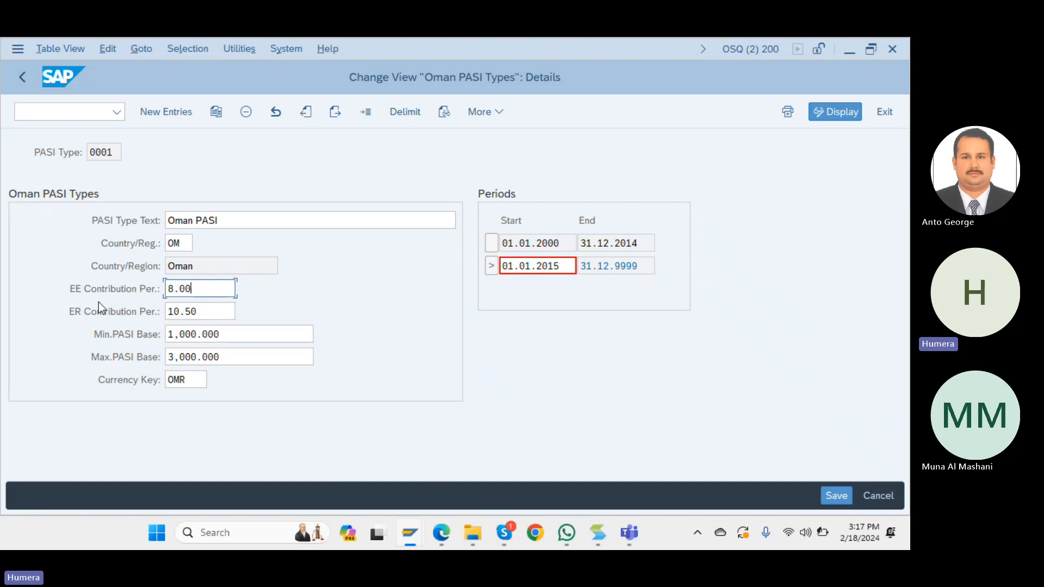
click(214, 313)
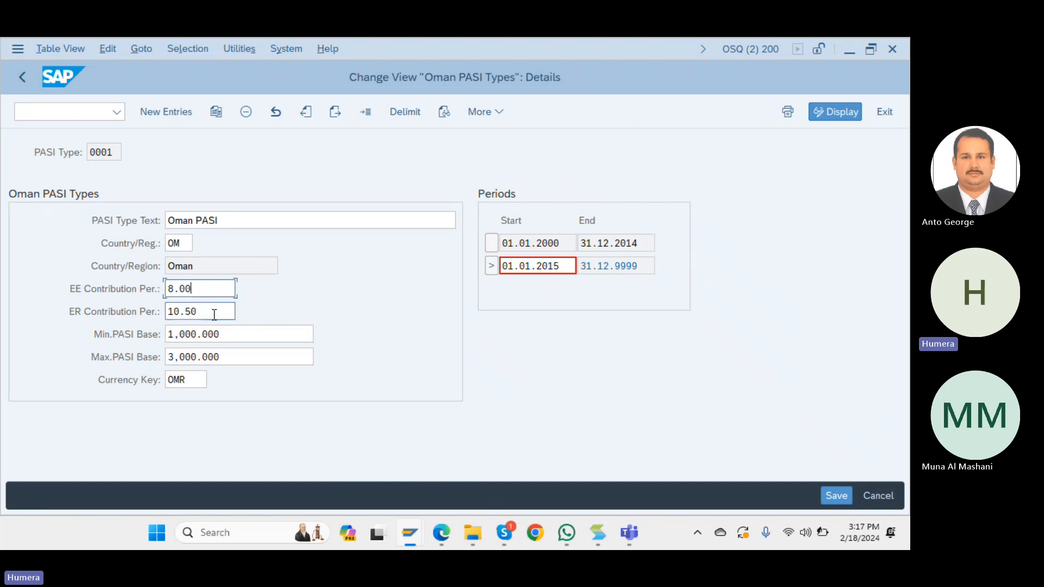
click(189, 289)
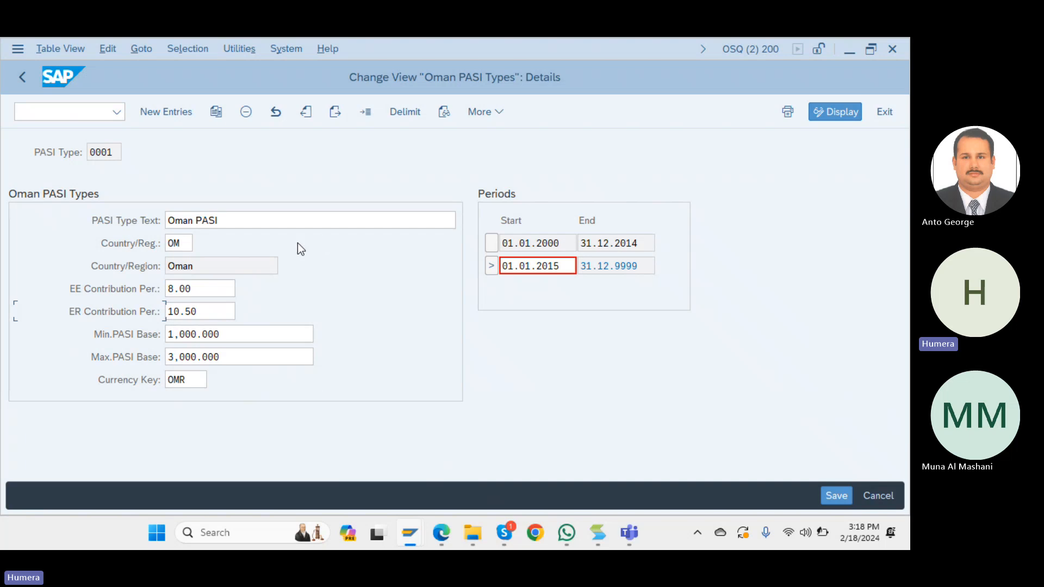
click(260, 220)
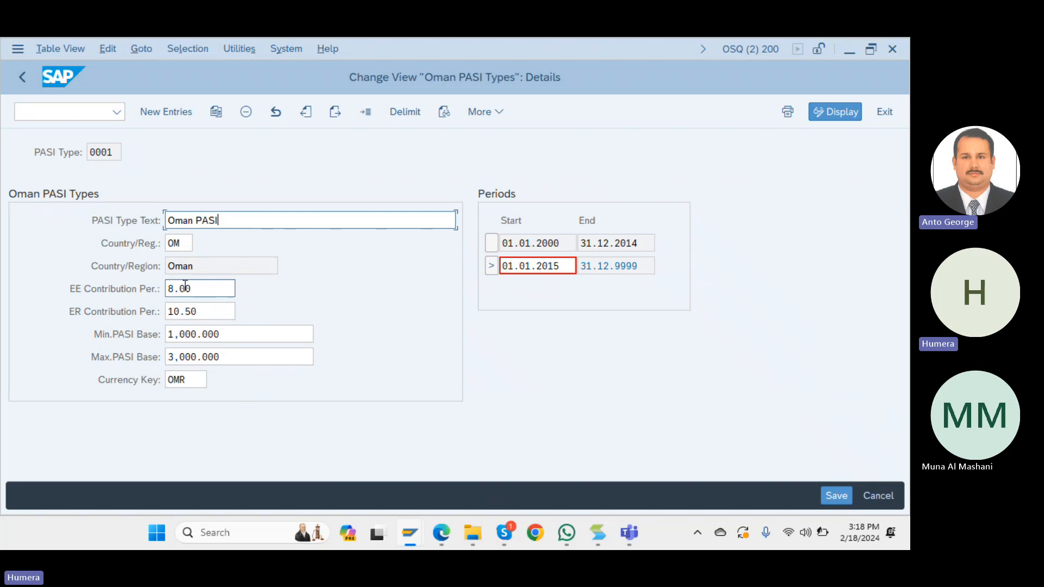
Set the employer contribution percentage of the Oman PASI type to 12.5 and save the entry.
click(181, 315)
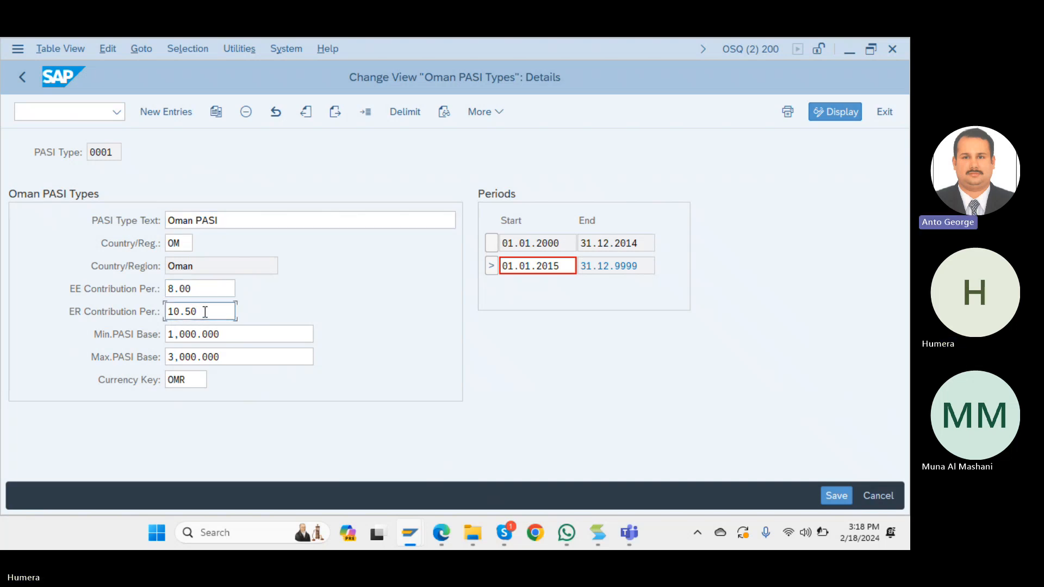
key(BackSpace)
key(BackSpace)
key(BackSpace)
key(BackSpace)
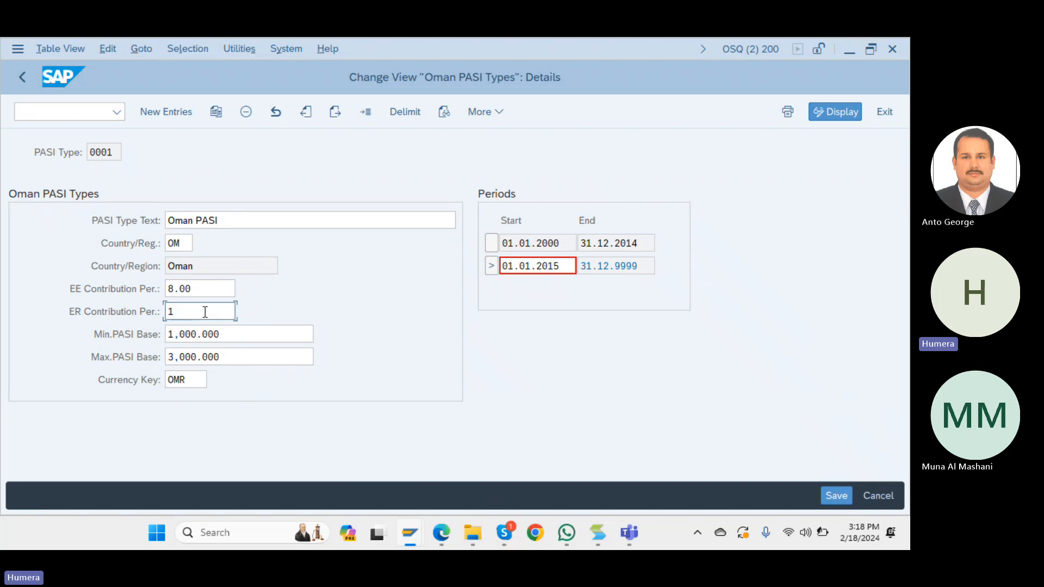
text(2.)
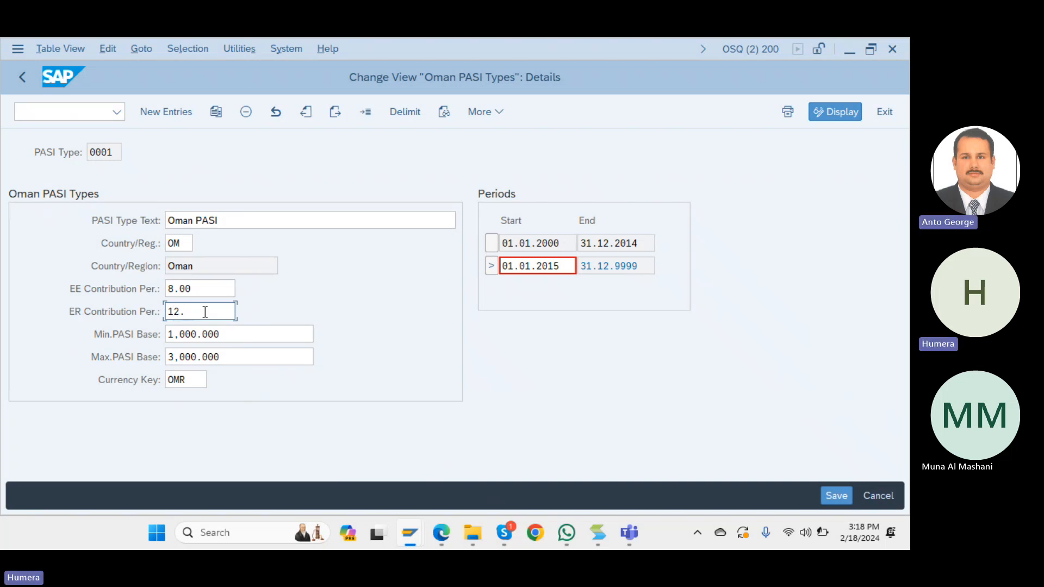
text(5)
click(209, 289)
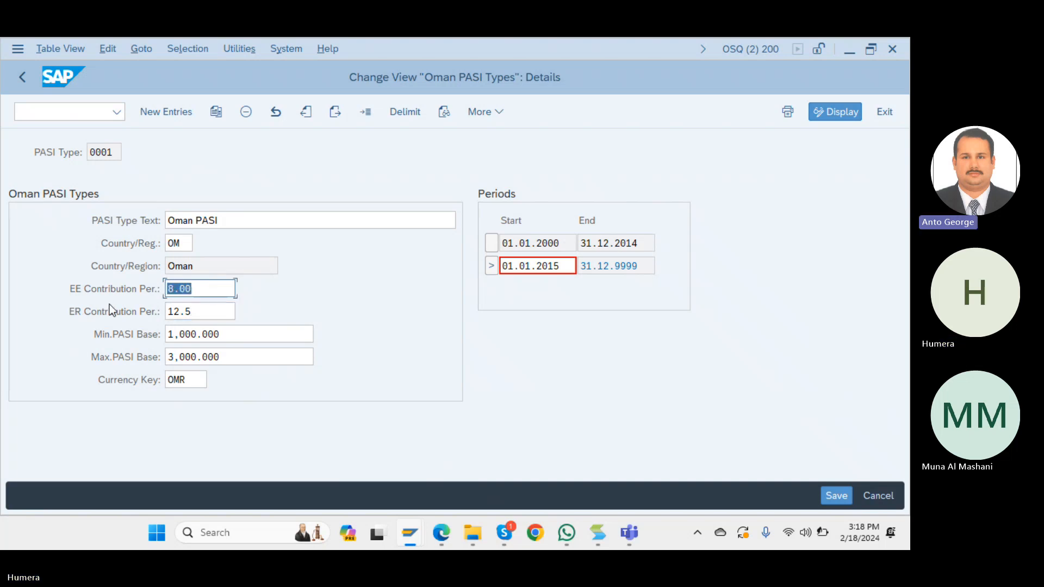
key(Return)
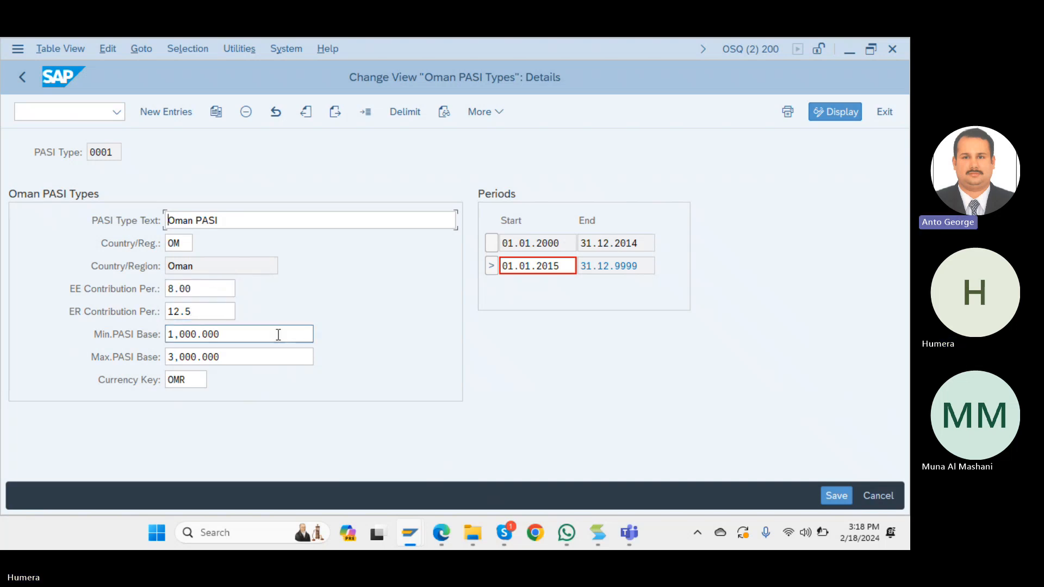
click(836, 496)
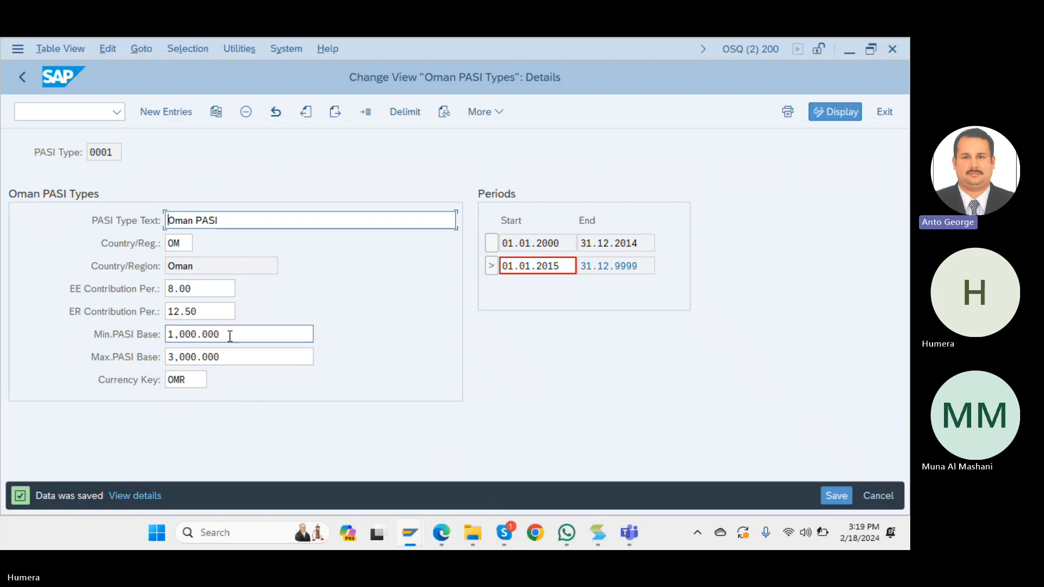
Check the employee contribution percentage and return to the Social Insurance activities in the implementation guide.
drag(216, 289, 153, 296)
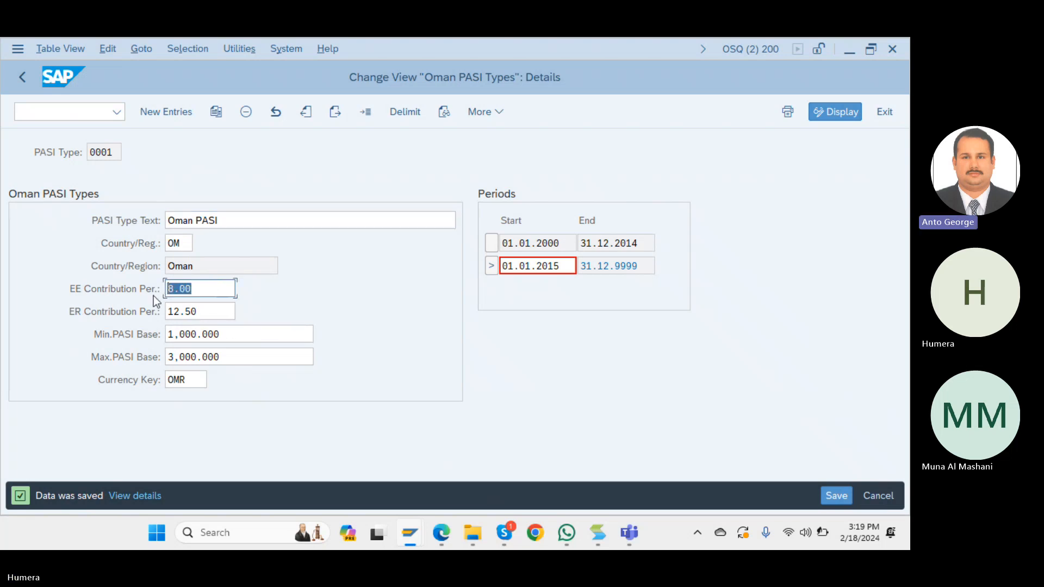
click(20, 77)
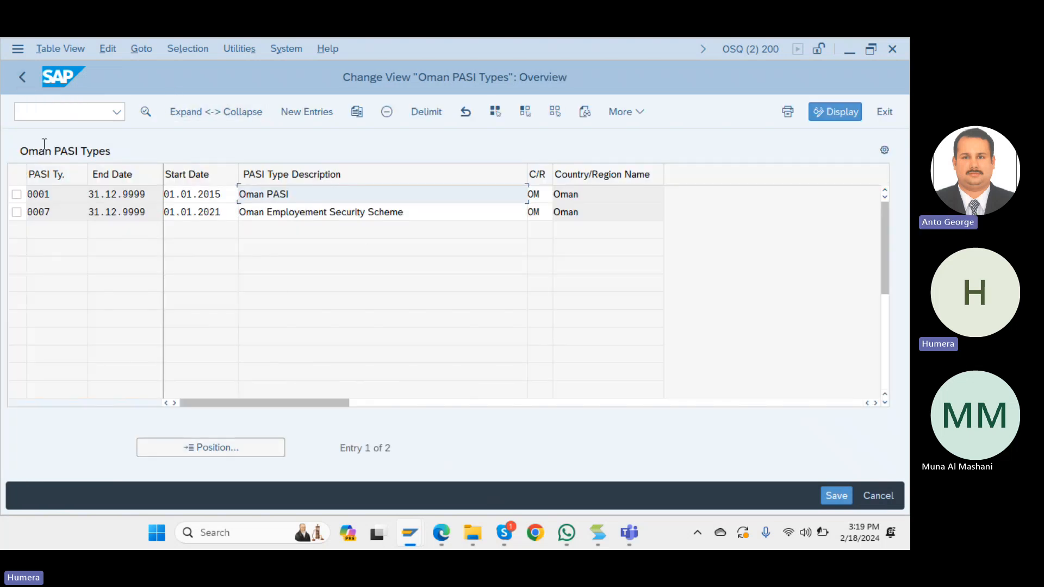
click(24, 89)
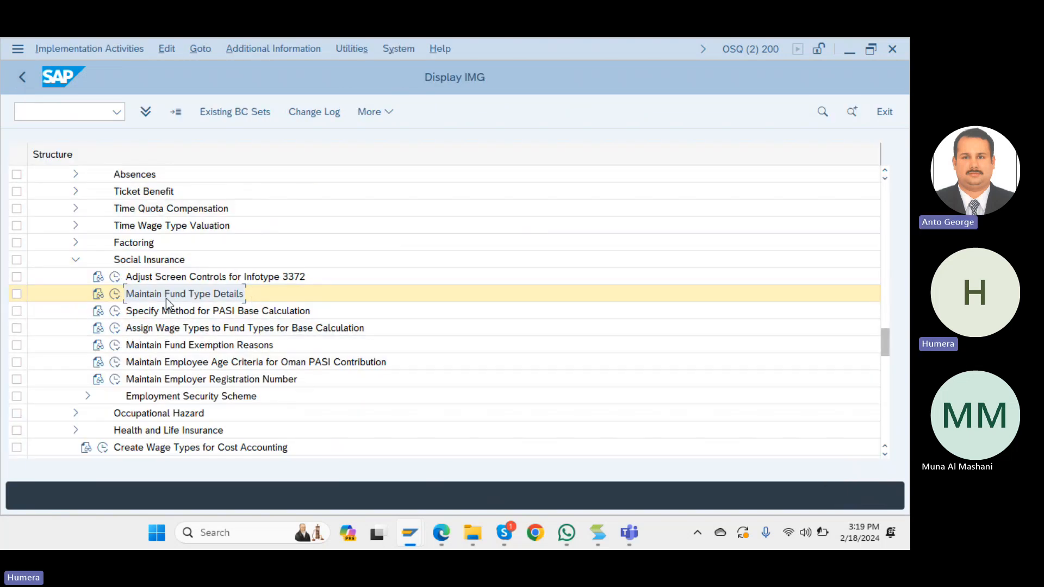
Reopen Maintain Fund Type Details and display the details of the Oman PASI type 0001.
click(116, 296)
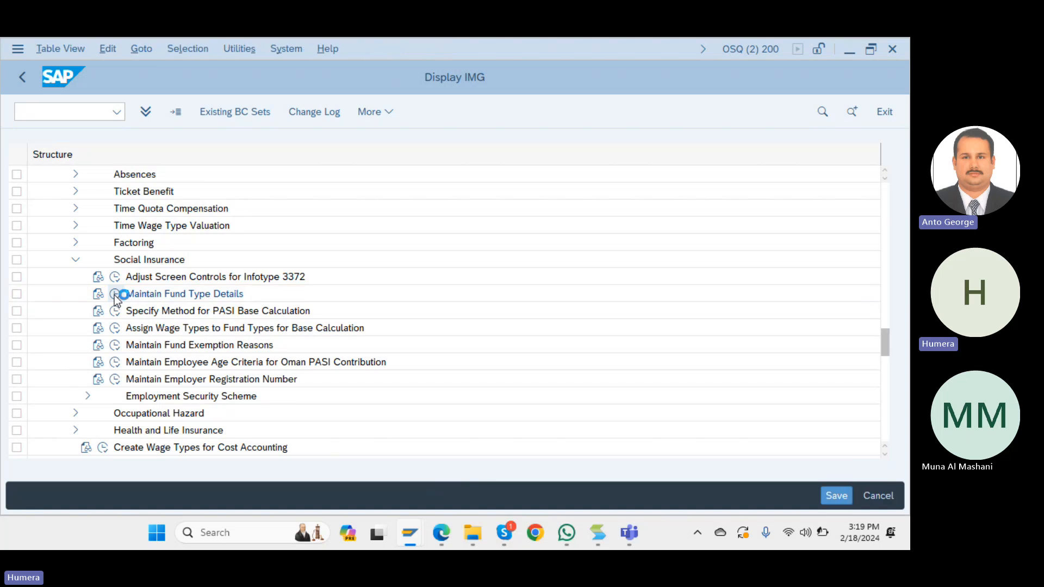
click(220, 200)
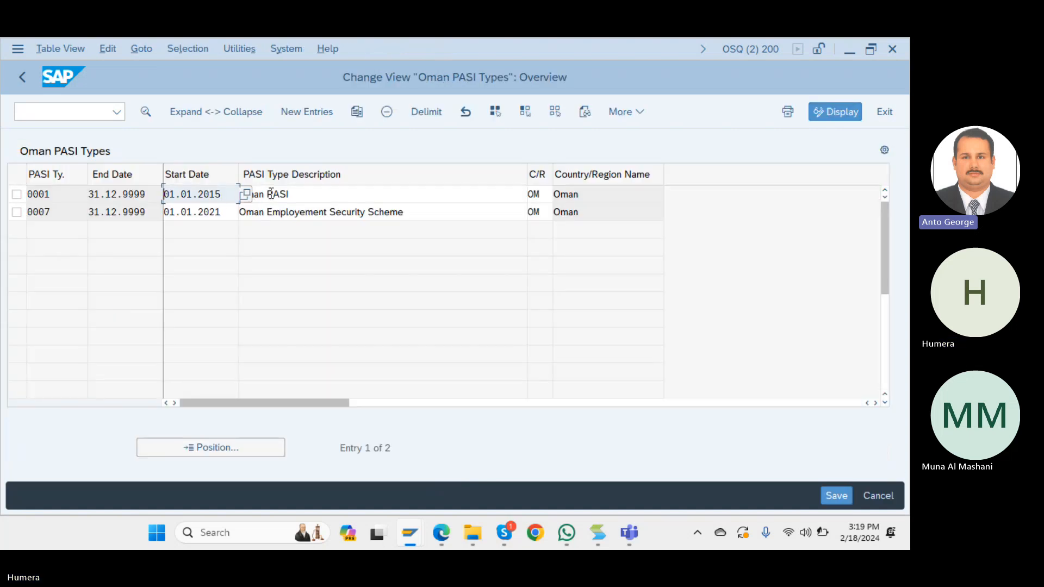
click(270, 195)
double_click(270, 193)
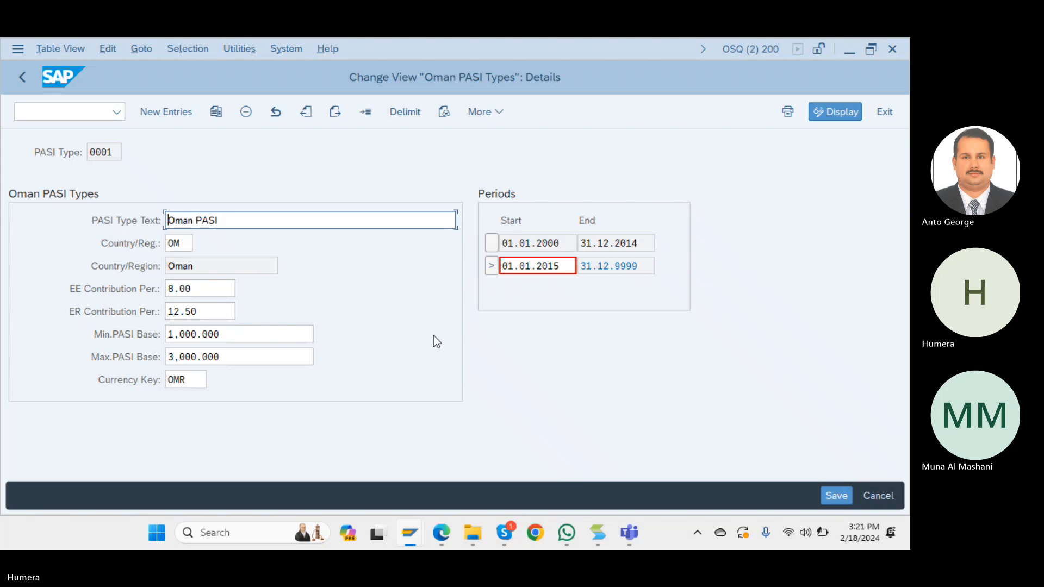
click(630, 540)
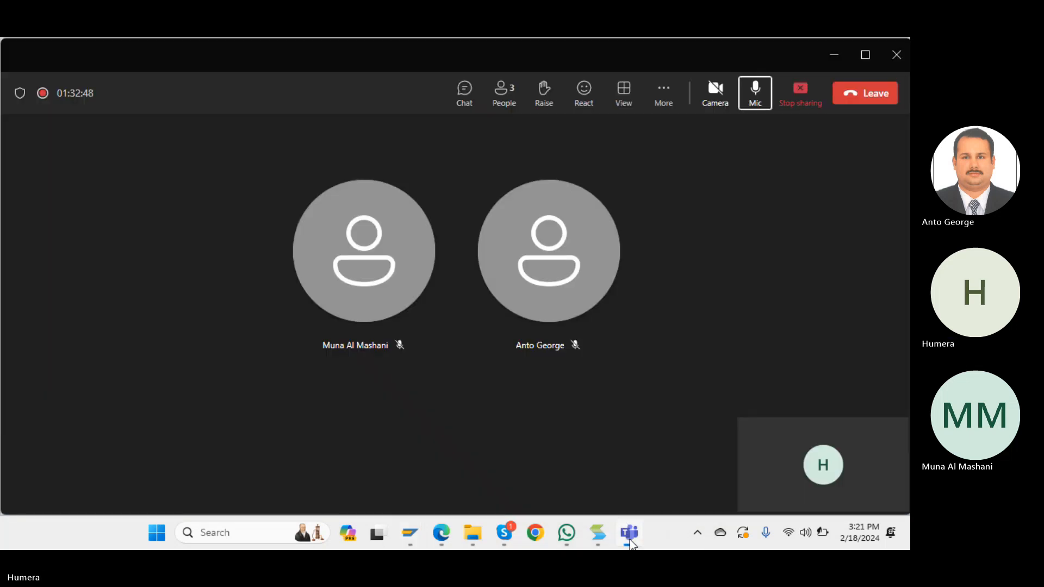
click(630, 540)
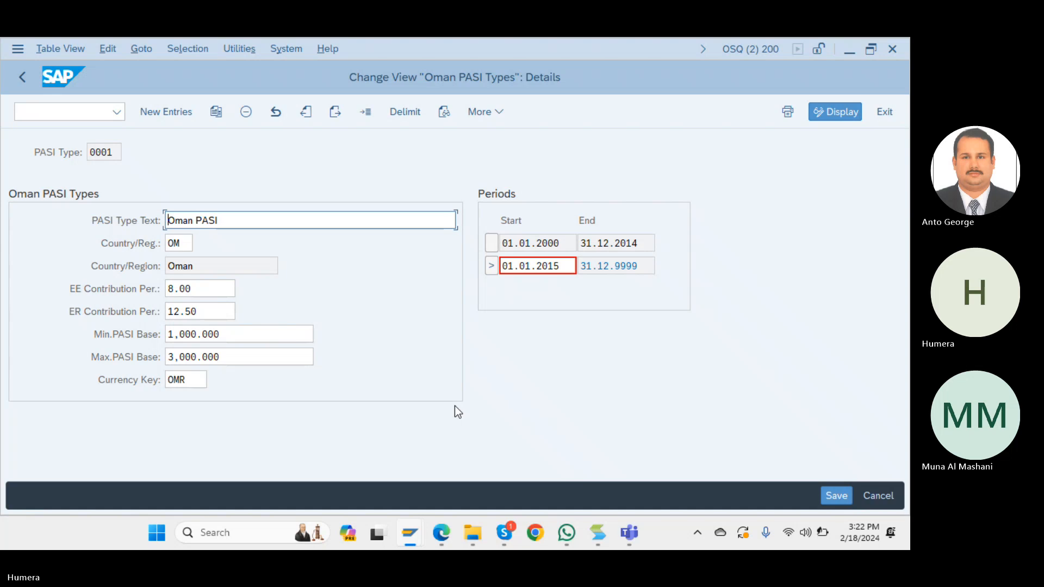
Examine the minimum and maximum PASI base amounts in the details of the Oman PASI type.
mouse_move(505, 532)
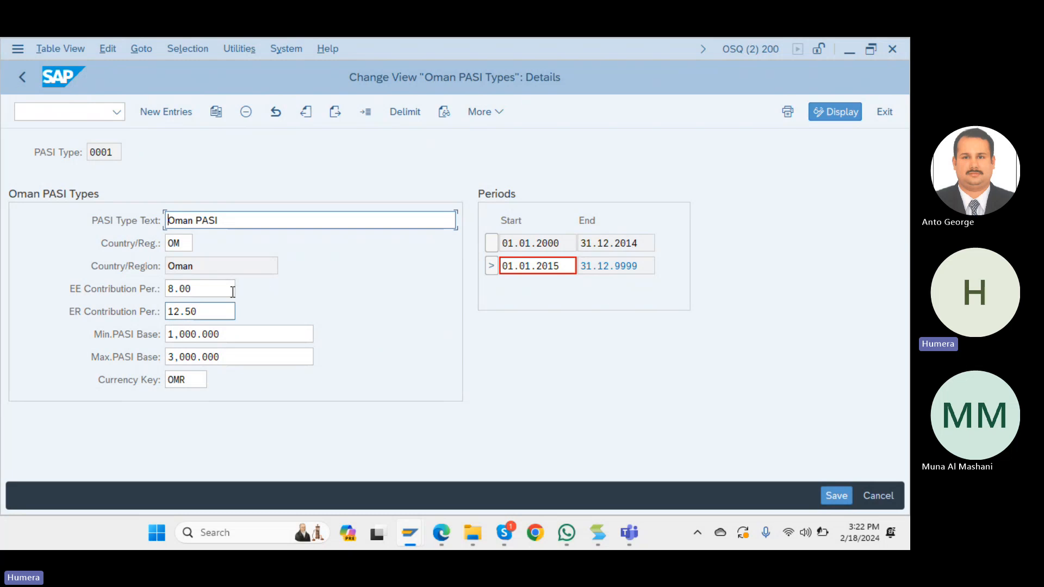
click(222, 358)
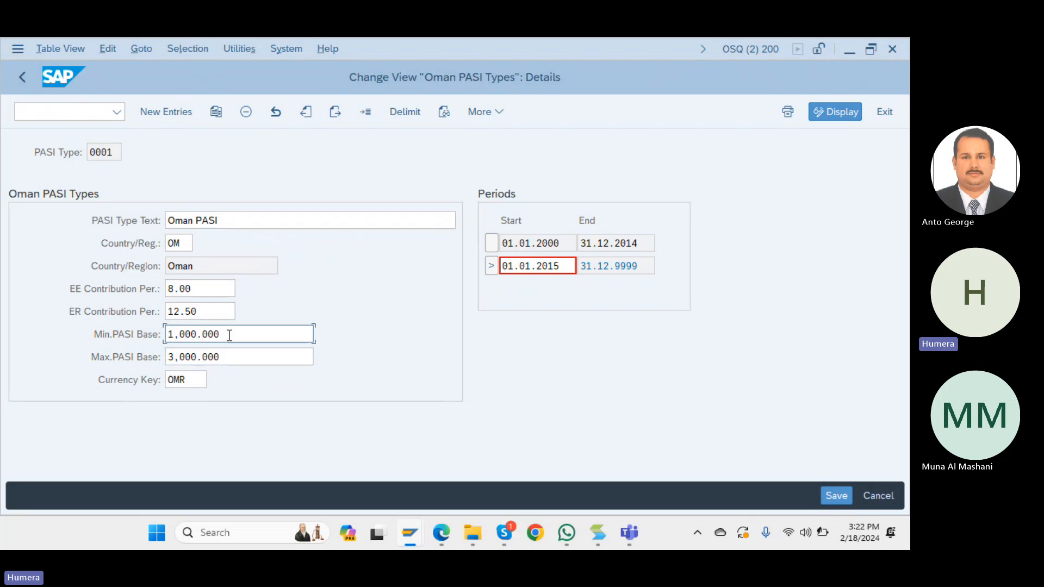
drag(229, 335, 121, 342)
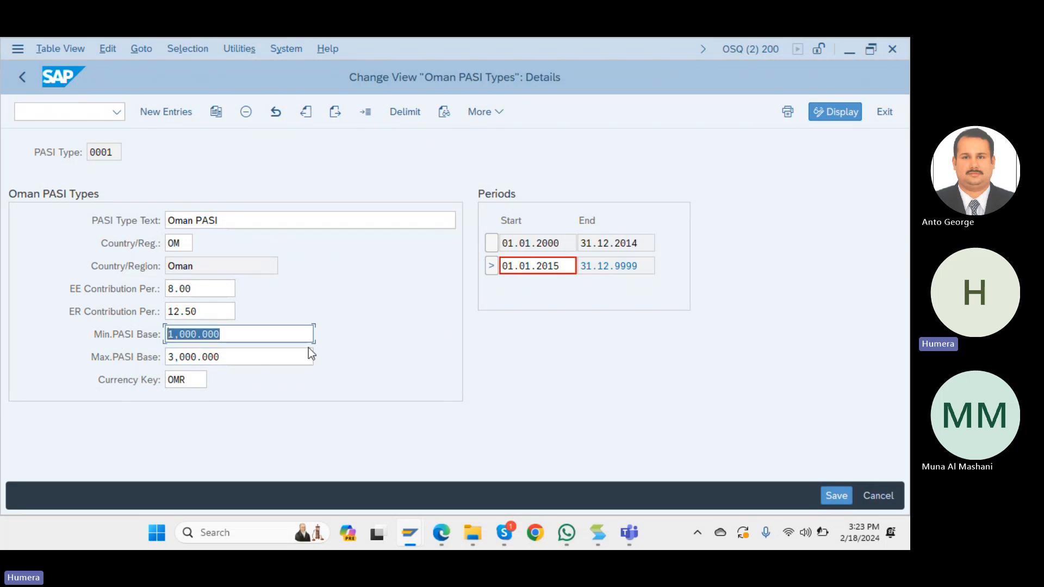
Read the field help for the maximum PASI base of the Oman PASI type and close it.
click(224, 357)
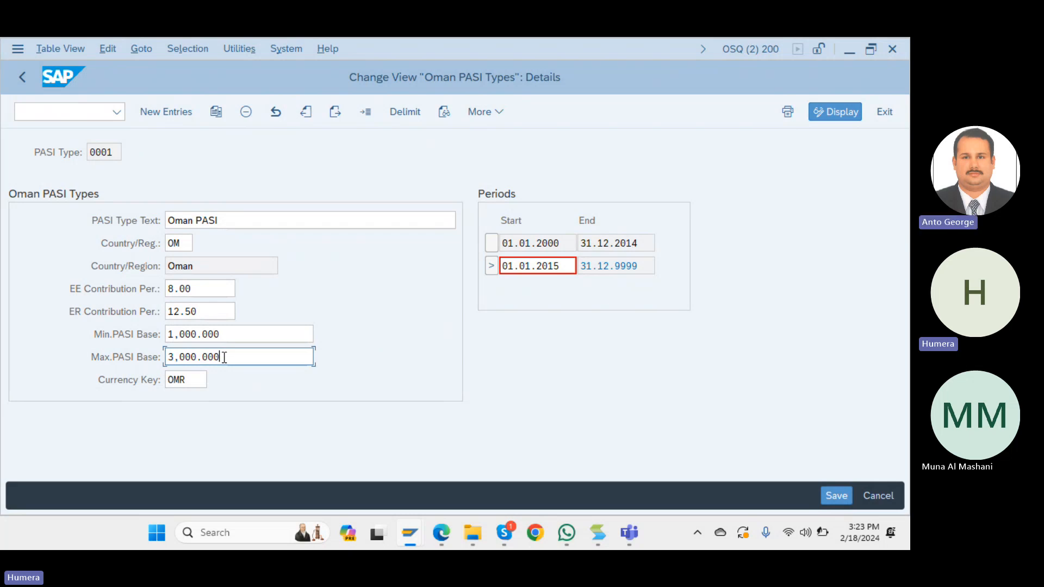
right_click(124, 357)
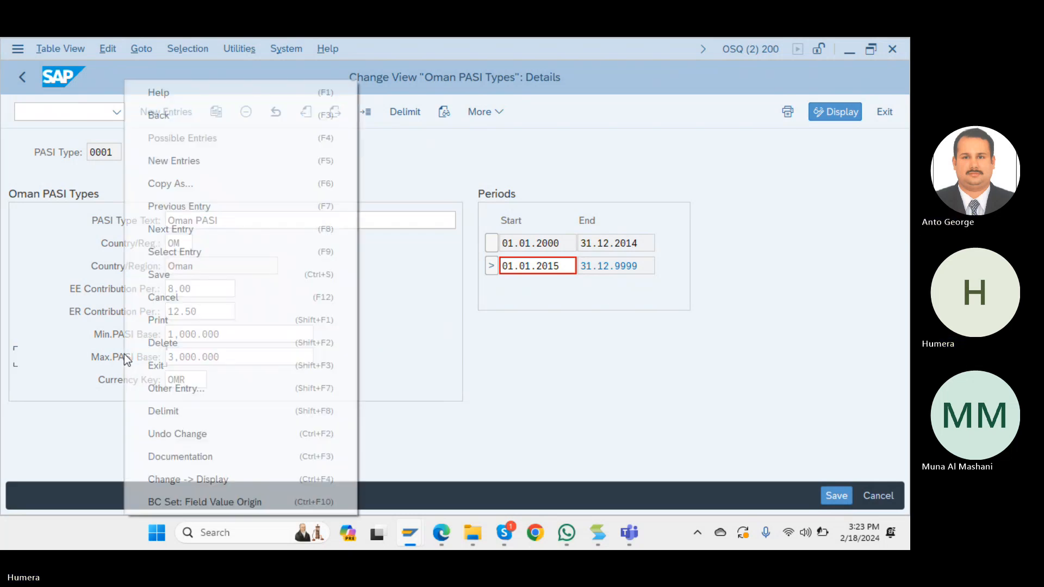
click(185, 93)
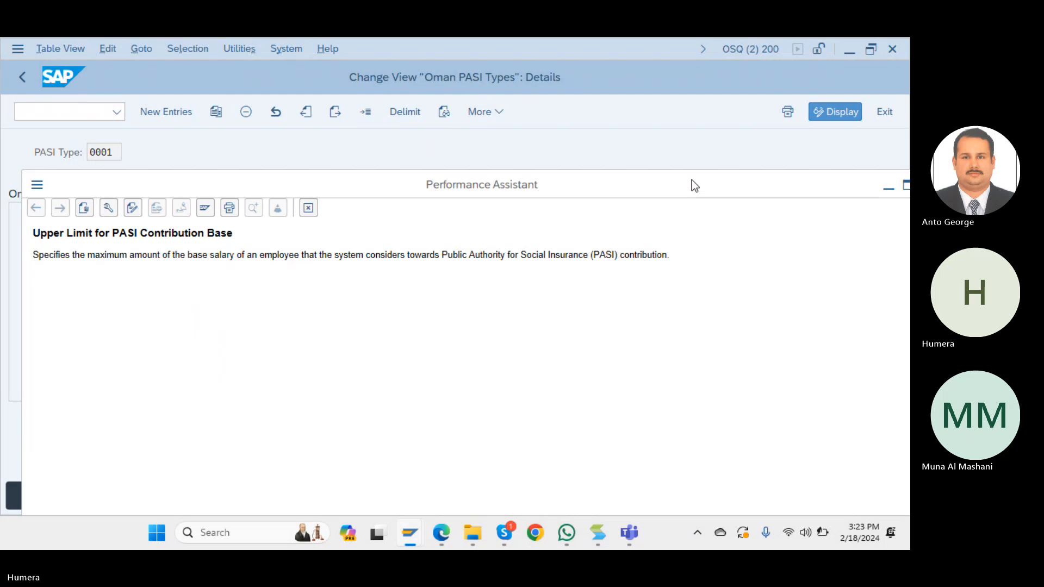
drag(692, 180, 690, 180)
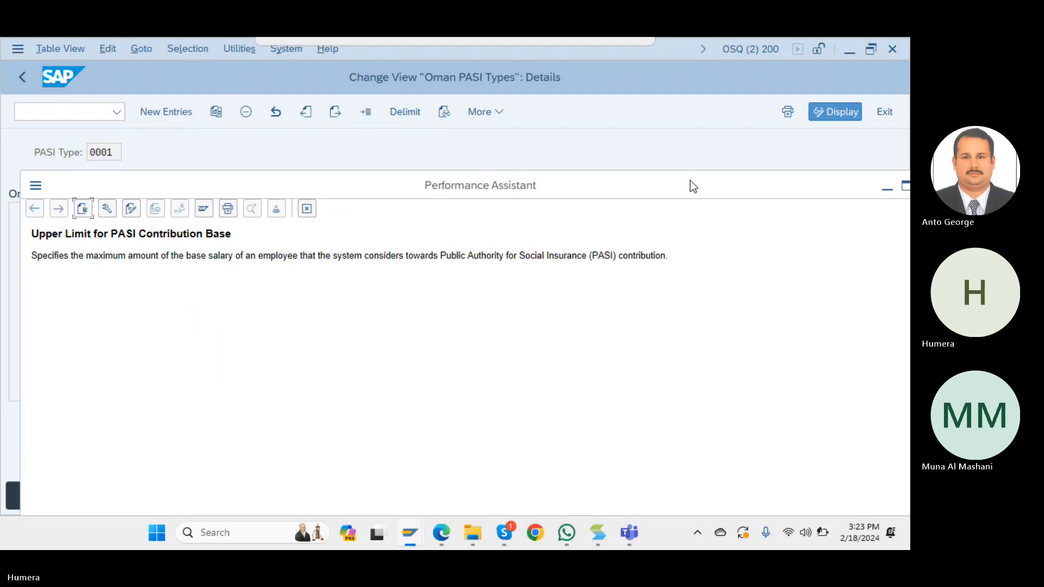
drag(690, 180, 612, 186)
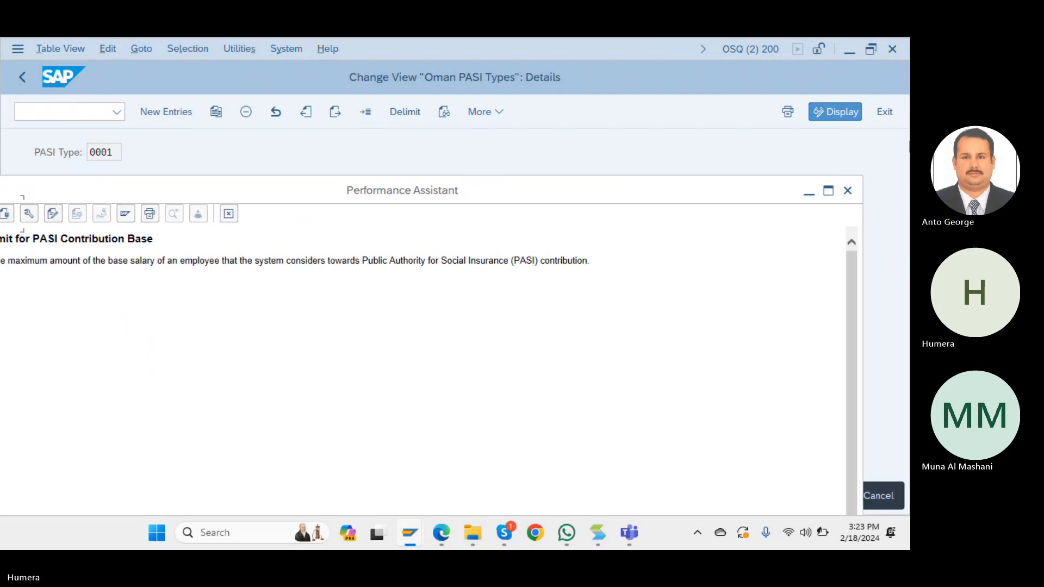
click(849, 191)
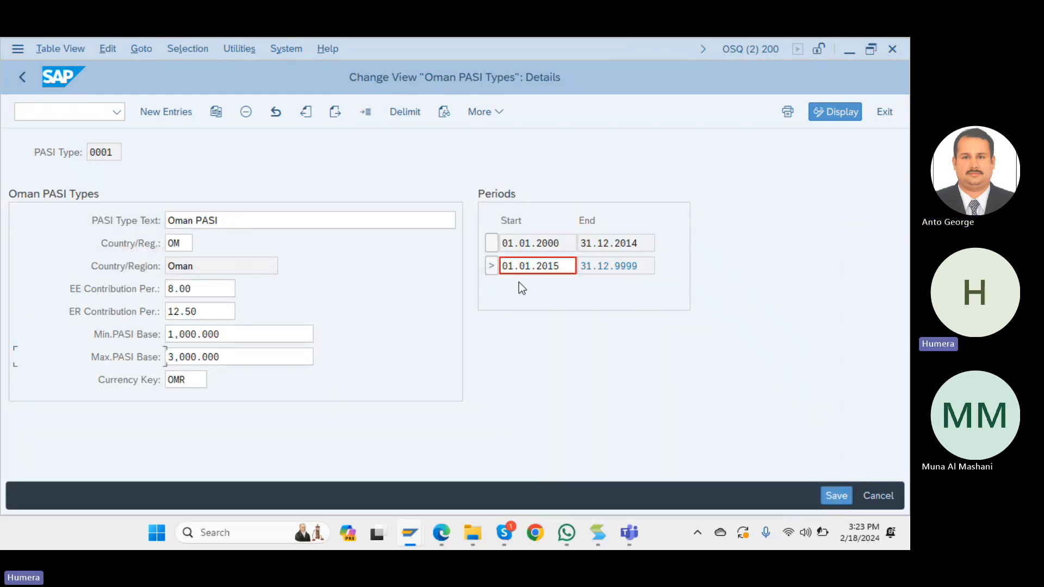
Save the Oman PASI type details and return to the Social Insurance activities in the implementation guide.
click(846, 495)
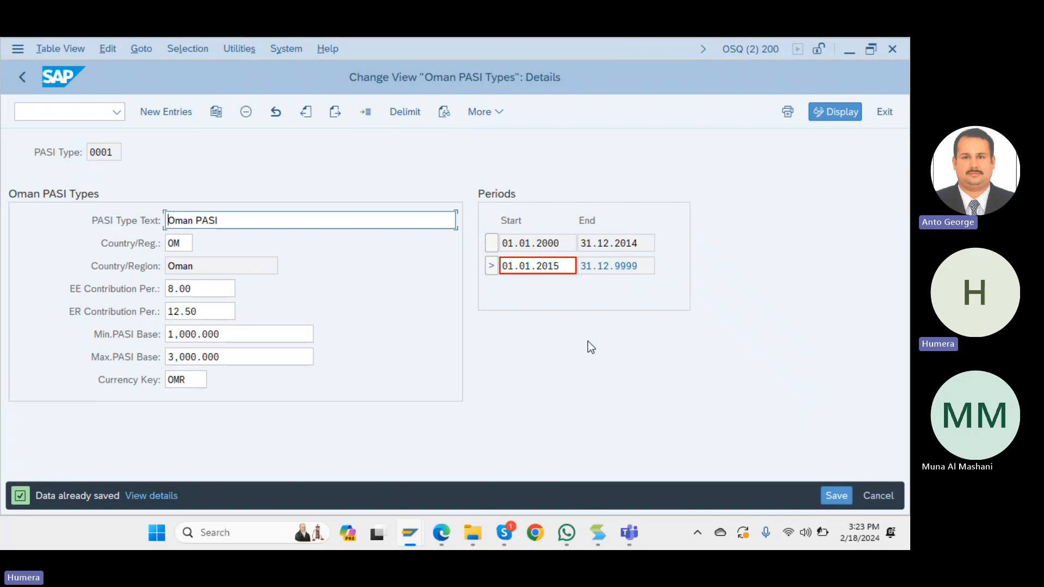
click(22, 76)
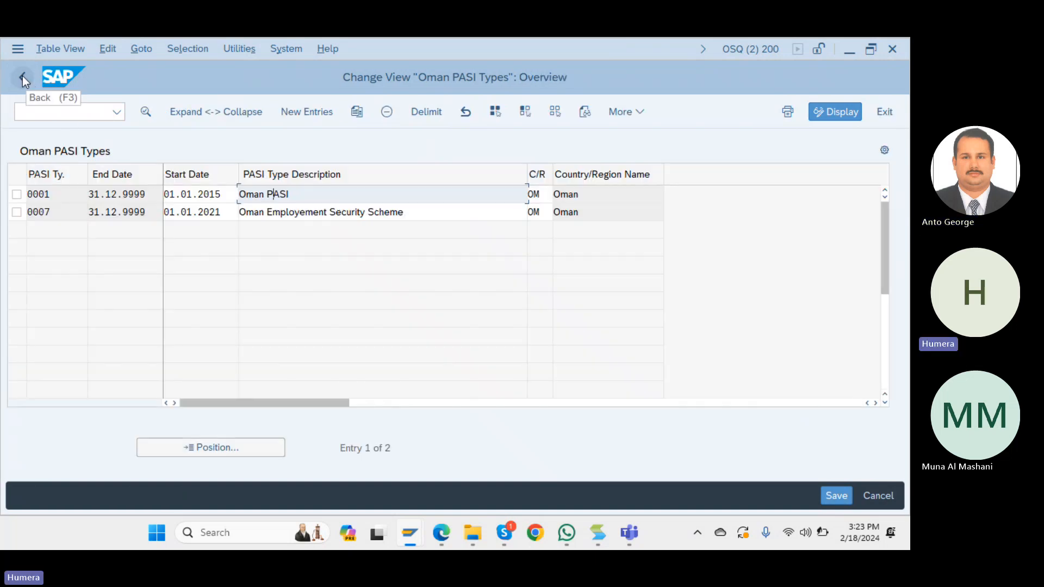
click(20, 77)
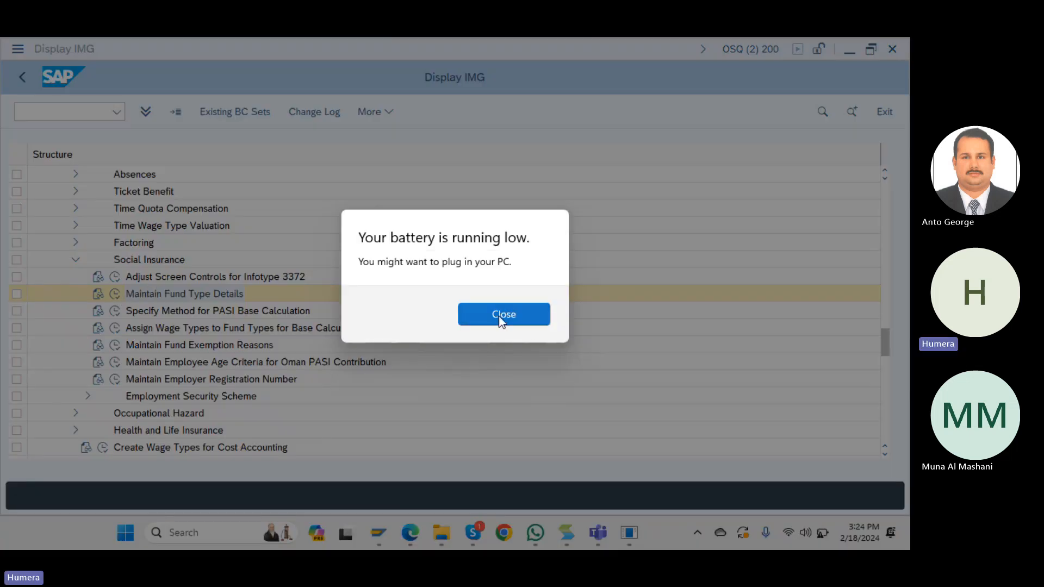
click(501, 320)
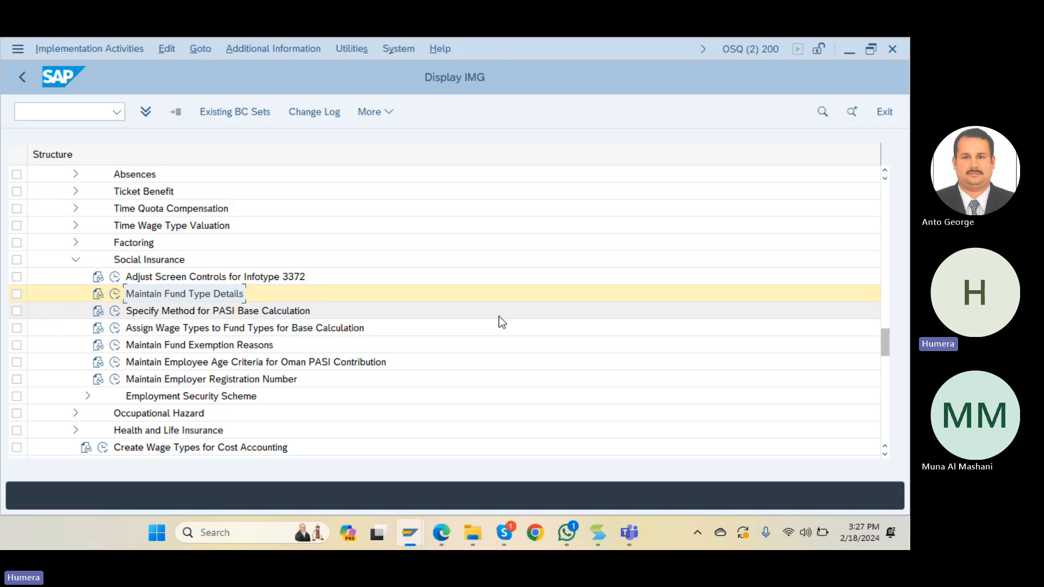
Leave the implementation guide and the customizing project screen to return to the SAP Easy Access screen.
scroll(267, 240, up, 1)
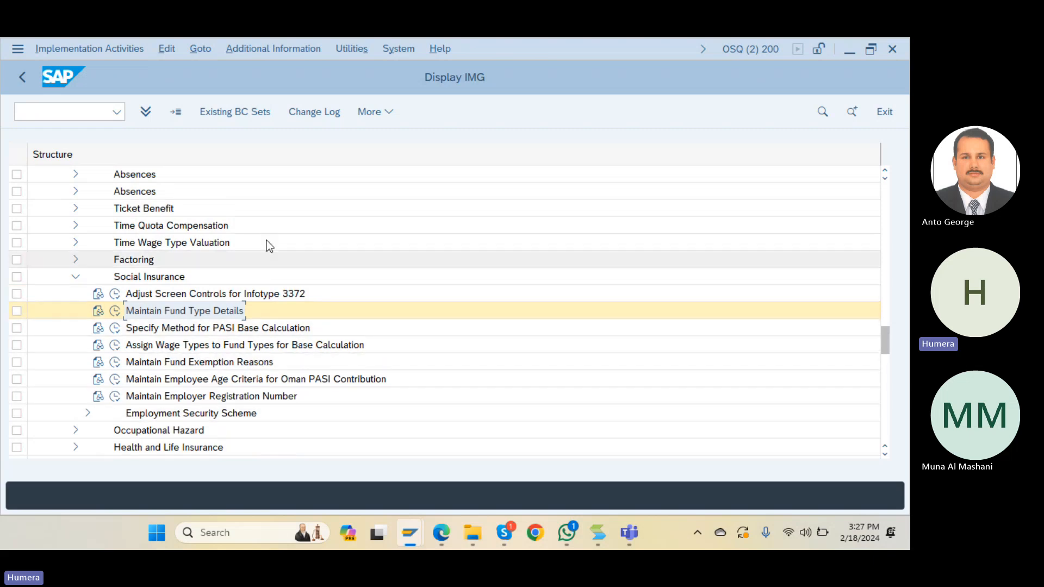
click(23, 80)
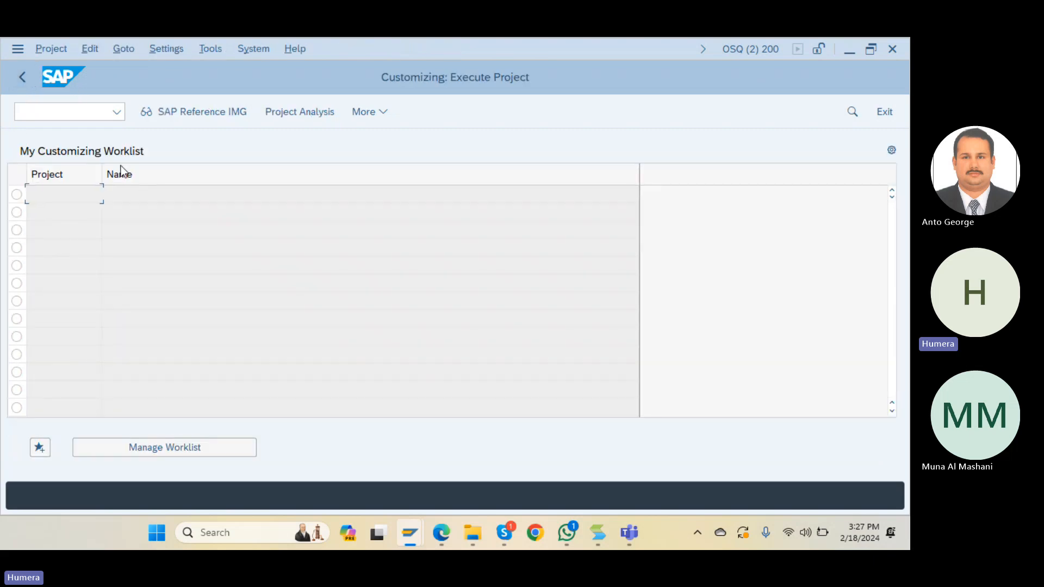
click(20, 82)
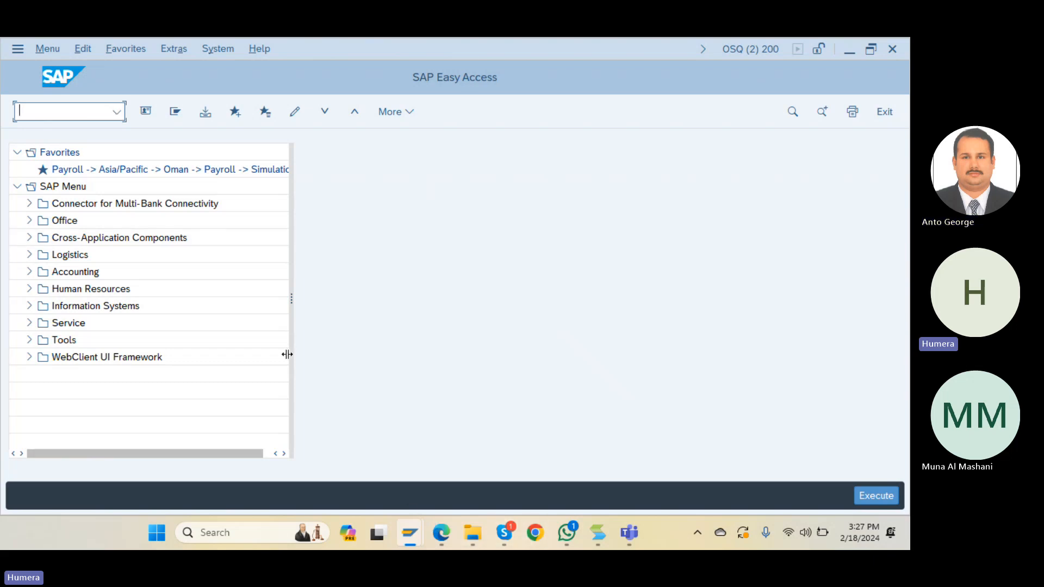
text(29.02.2024)
key(BackSpace)
key(BackSpace)
key(BackSpace)
key(BackSpace)
key(BackSpace)
key(BackSpace)
key(BackSpace)
key(BackSpace)
key(BackSpace)
key(BackSpace)
key(BackSpace)
key(BackSpace)
key(BackSpace)
key(BackSpace)
key(BackSpace)
key(BackSpace)
key(BackSpace)
key(BackSpace)
key(BackSpace)
key(BackSpace)
Open the "USER MANUAL -Salary advances (1)" document from the Downloads folder in Word and dismiss the viewing notice.
mouse_move(471, 540)
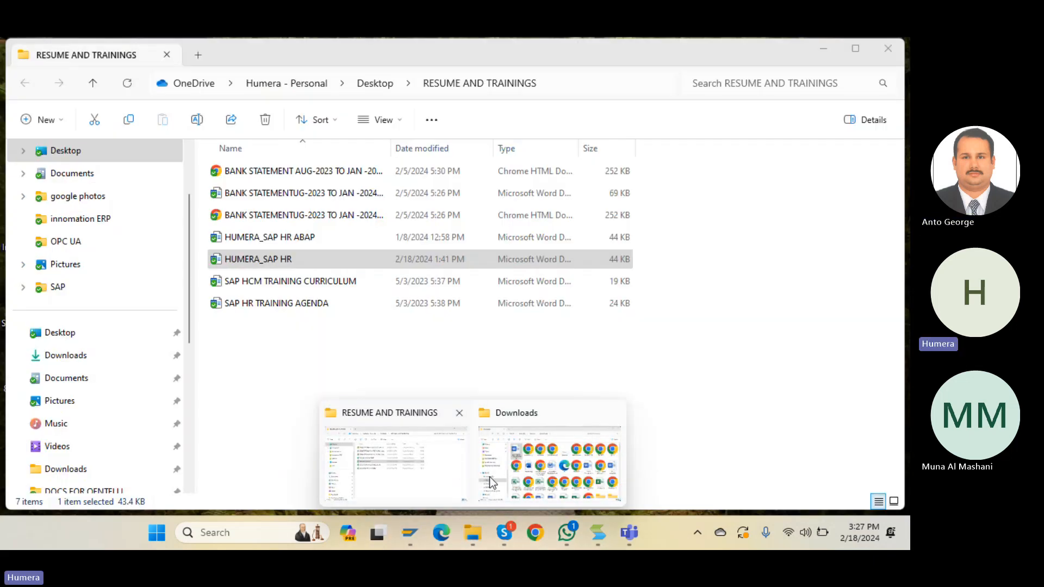
click(489, 478)
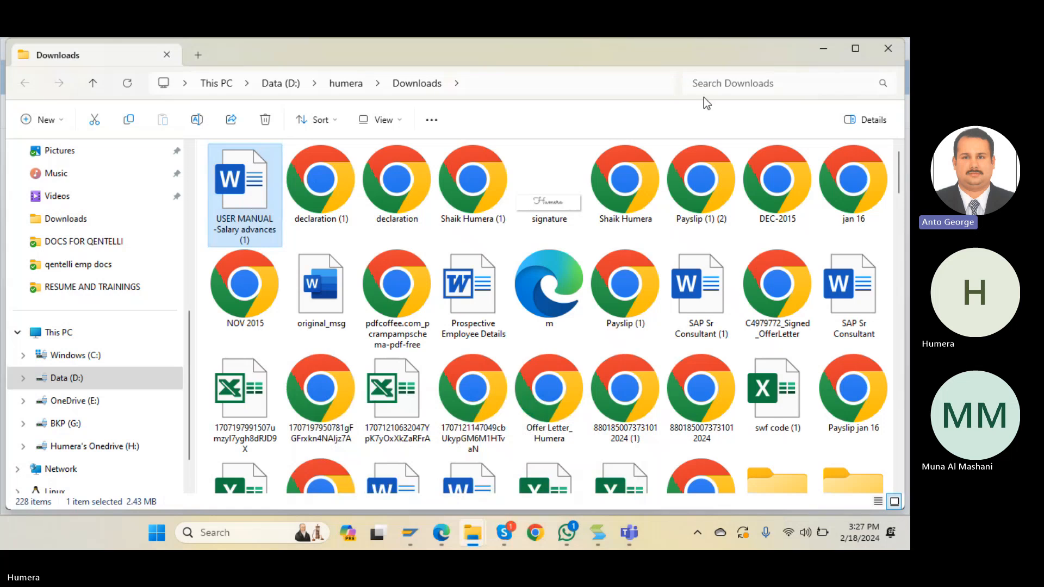
click(818, 41)
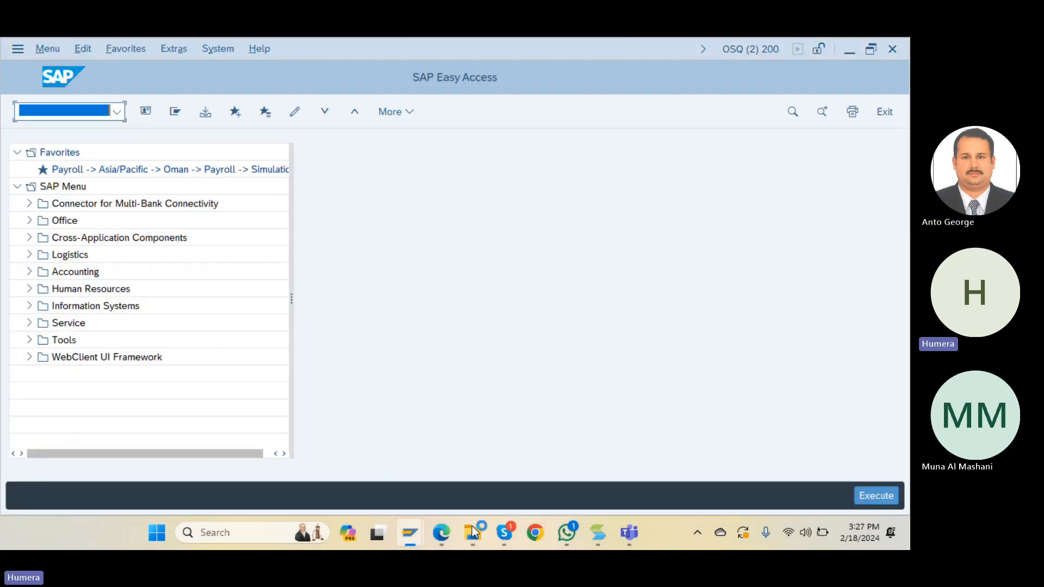
mouse_move(598, 533)
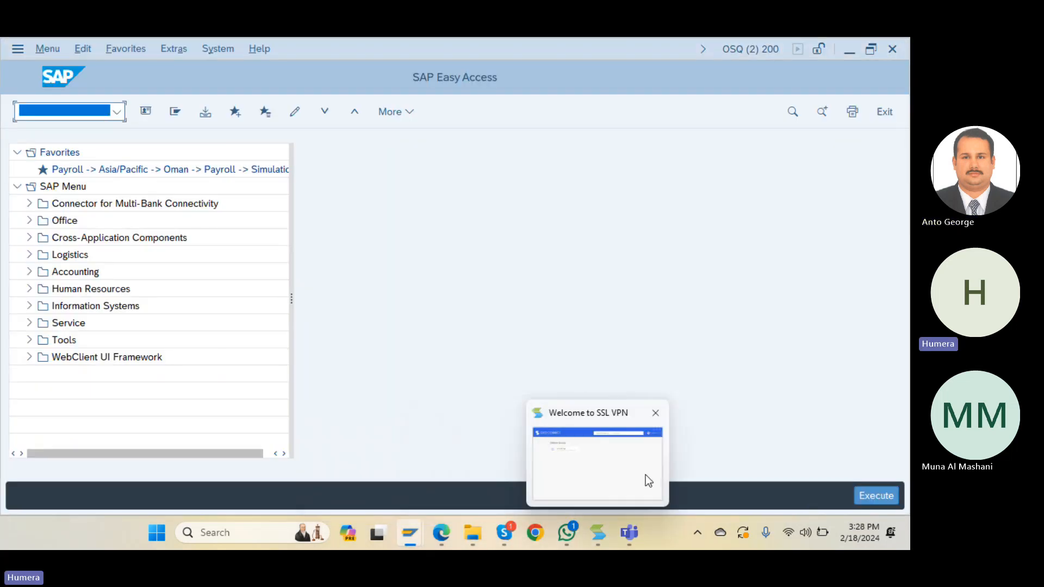
mouse_move(645, 475)
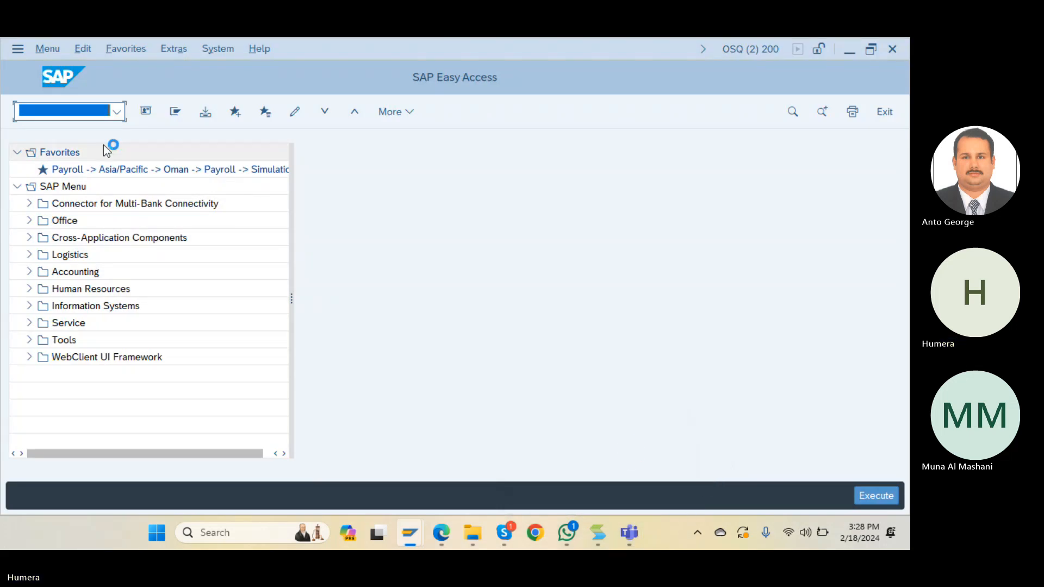
click(85, 106)
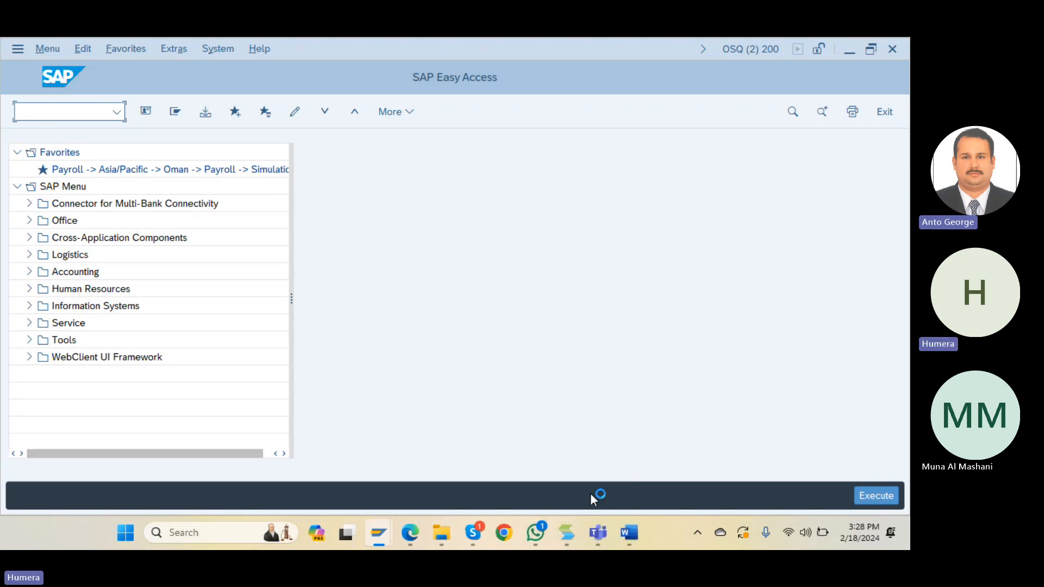
click(628, 534)
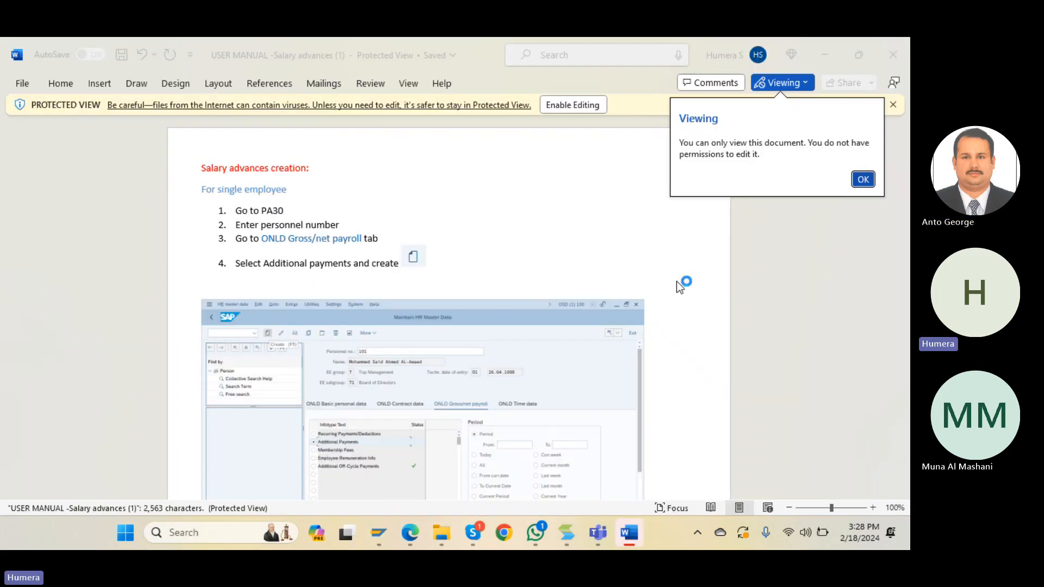
click(864, 179)
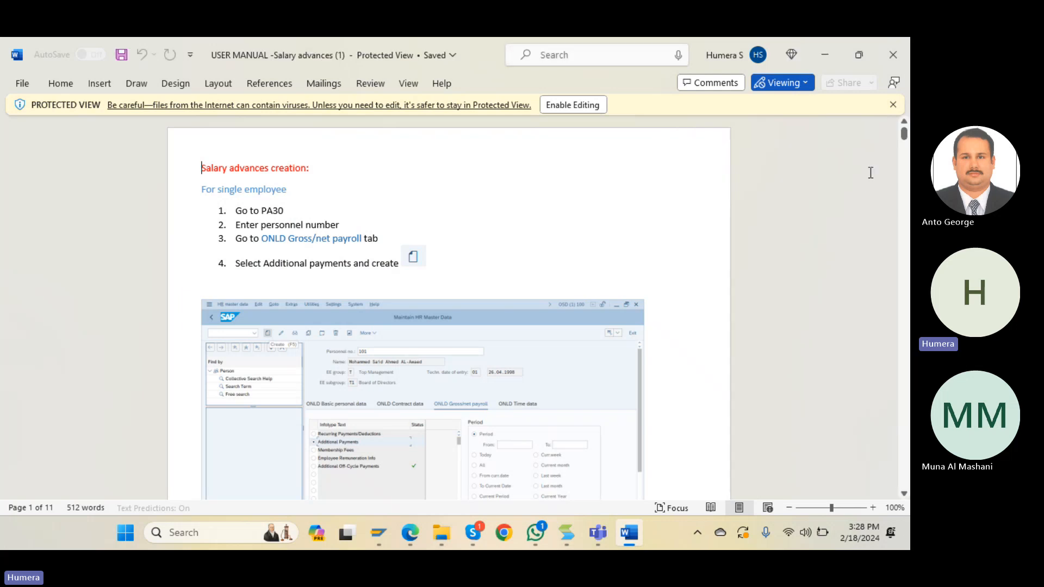
Copy the transaction code S_AHR_61015608 from the manual's REPORT section and run it in SAP.
drag(904, 137, 905, 422)
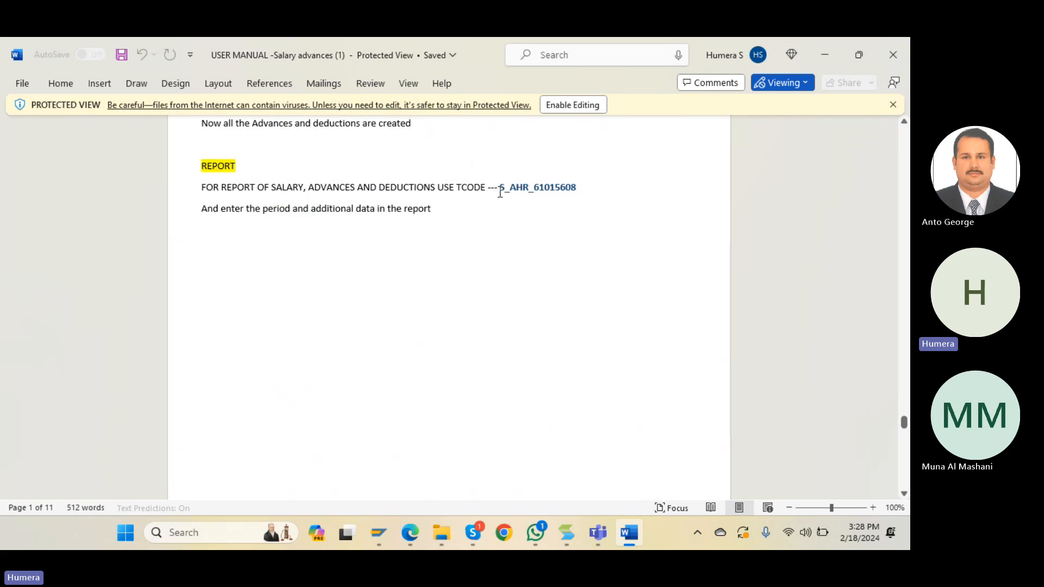
drag(500, 187, 576, 192)
key(ctrl+c)
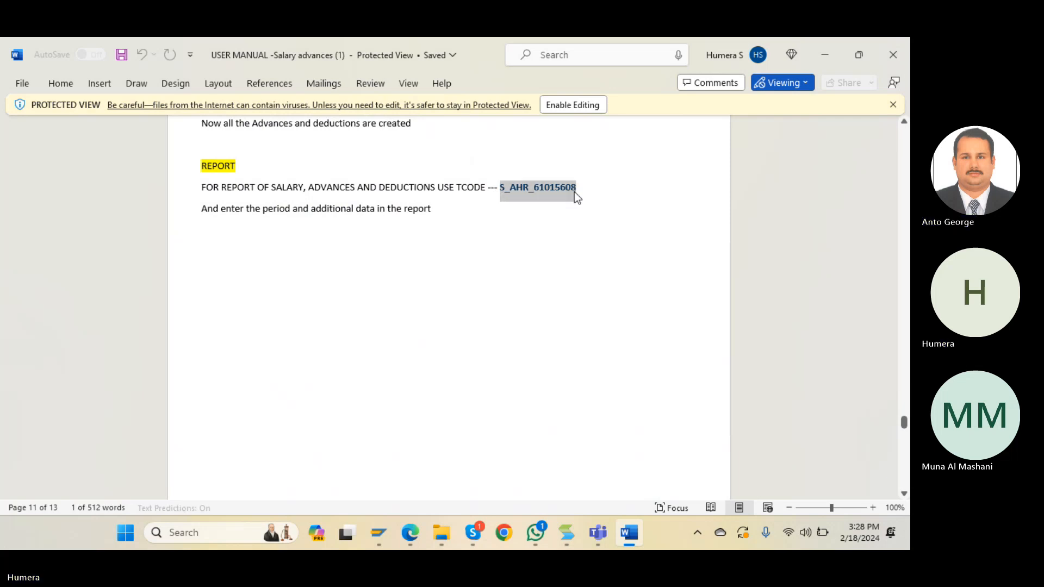
key(alt+Tab)
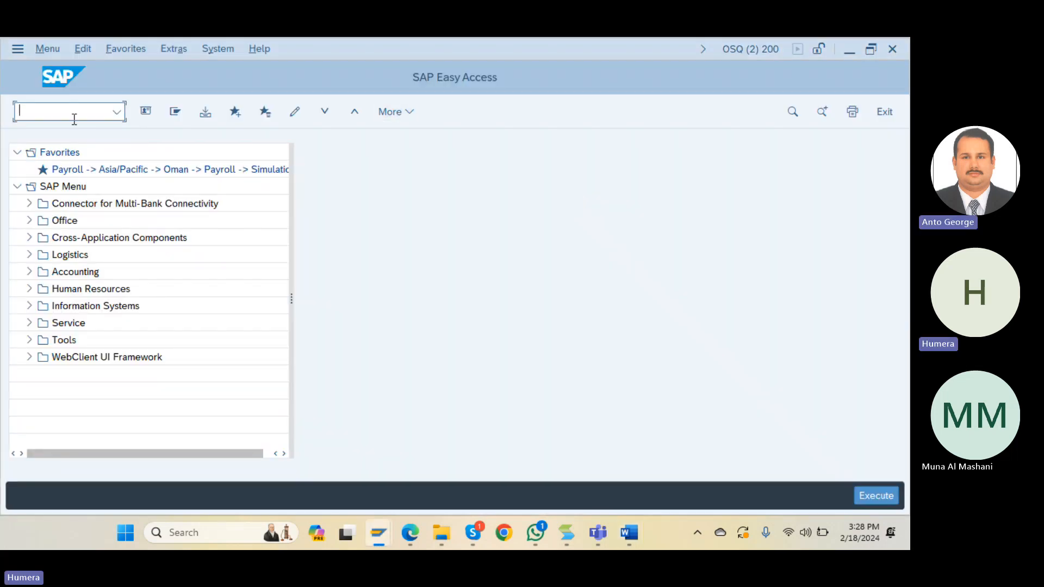
key(ctrl+v)
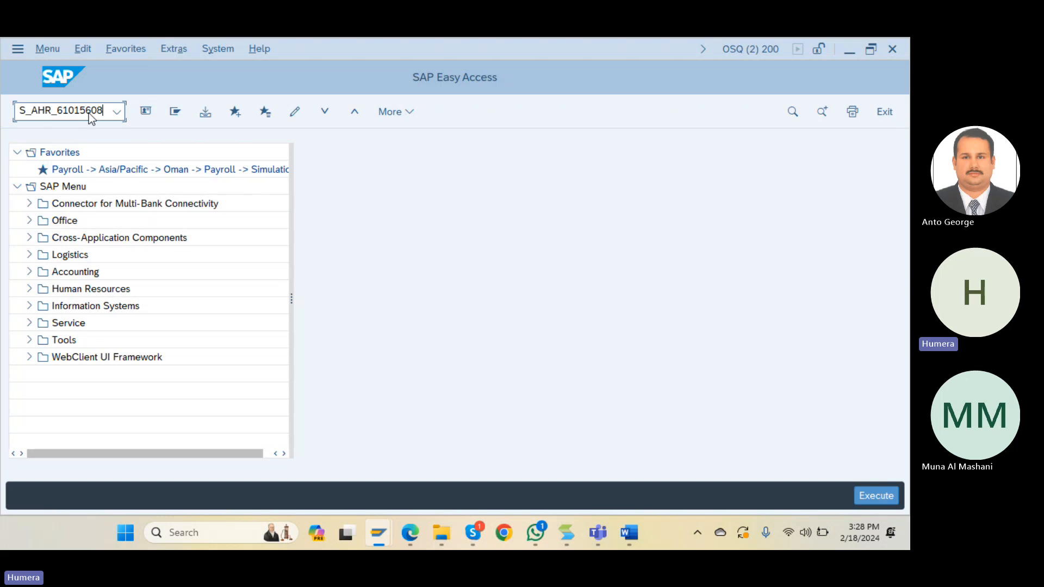
key(Return)
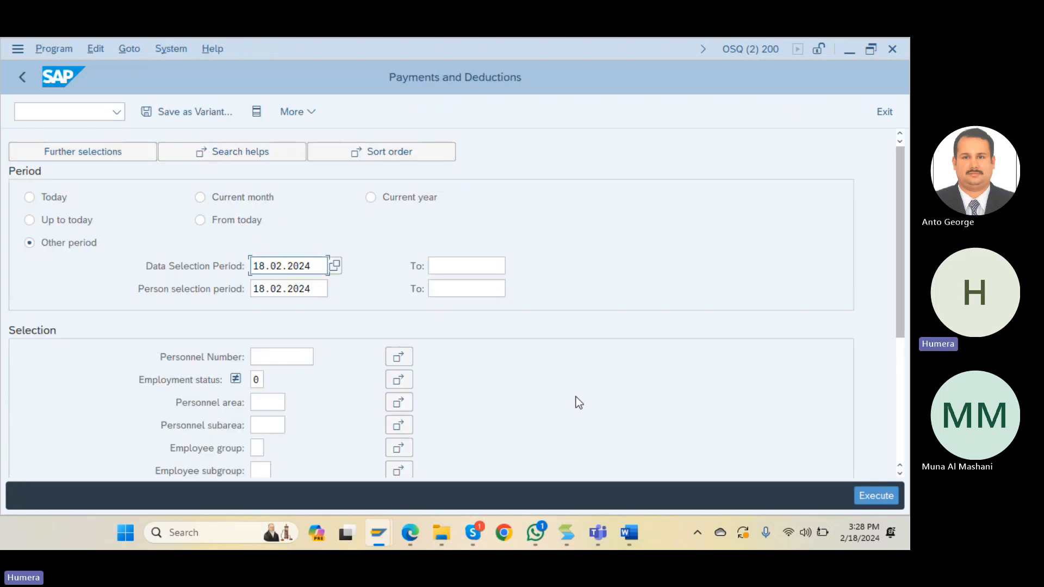
Set the start of the data selection period to 01.01.2024 and of the person selection period to 29.02.2024.
drag(321, 266, 198, 276)
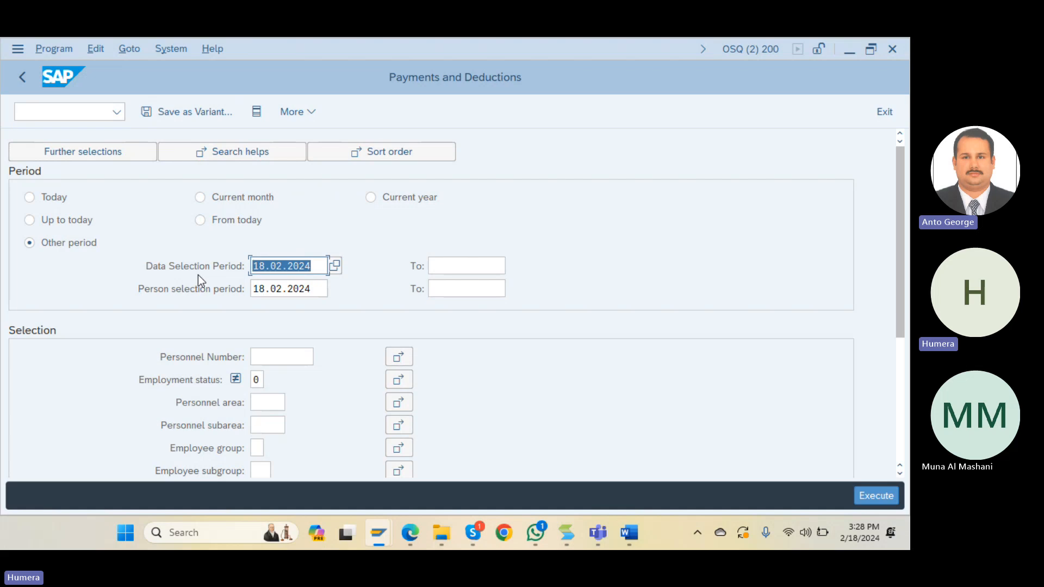
text(01.01)
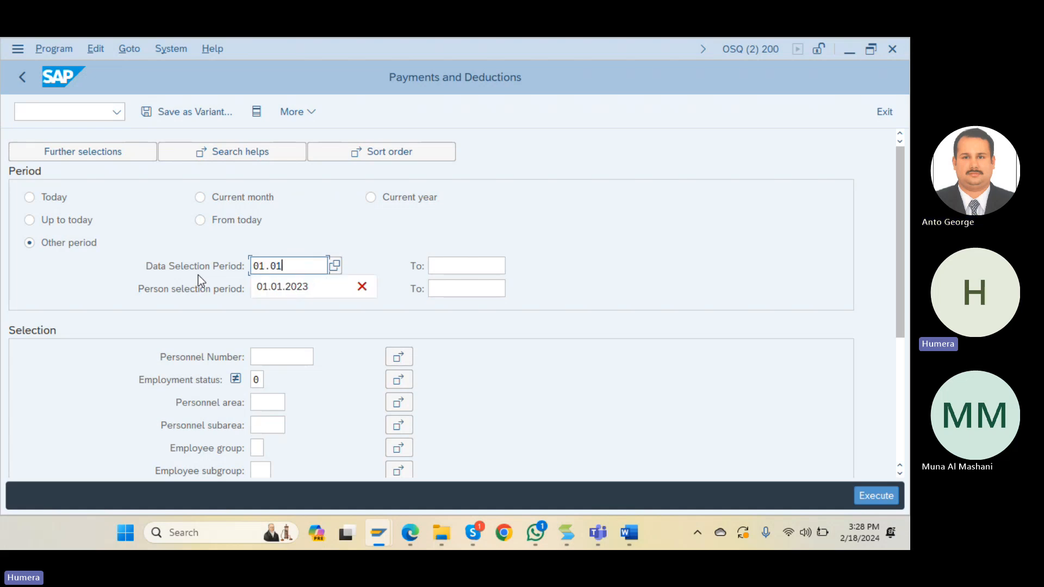
text(.2024)
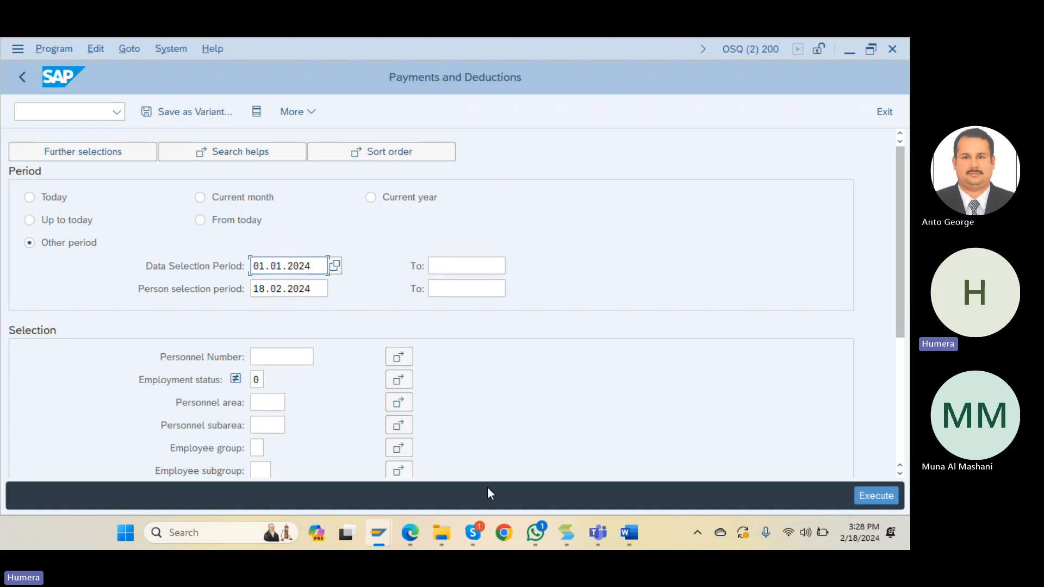
click(264, 290)
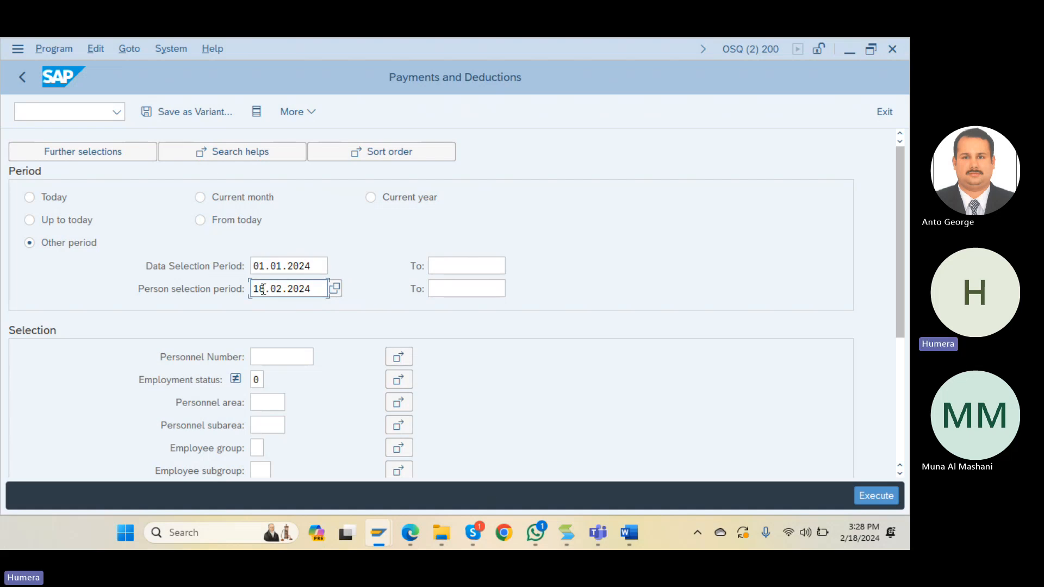
key(BackSpace)
key(BackSpace)
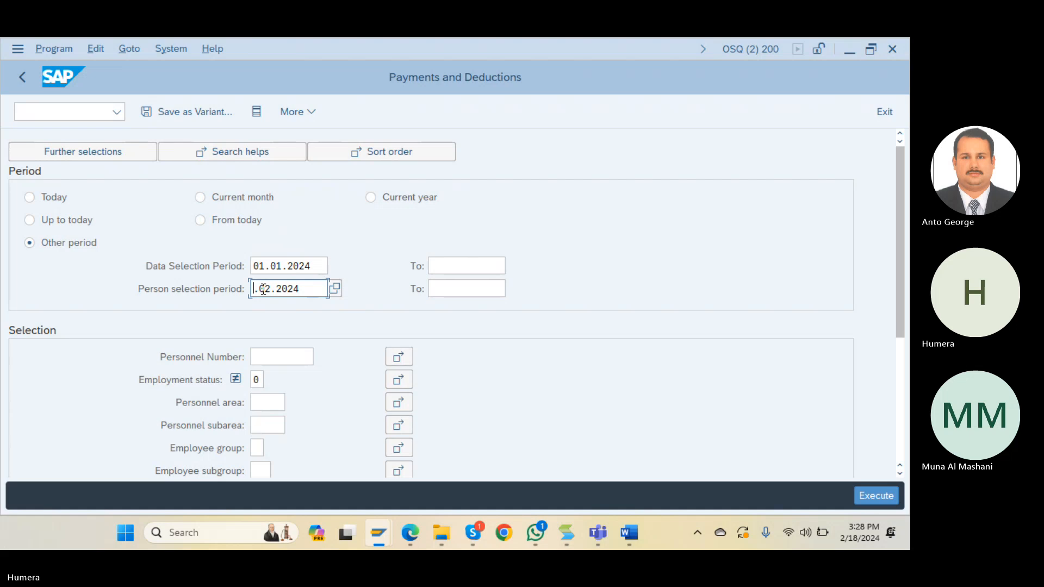
text(29)
key(Return)
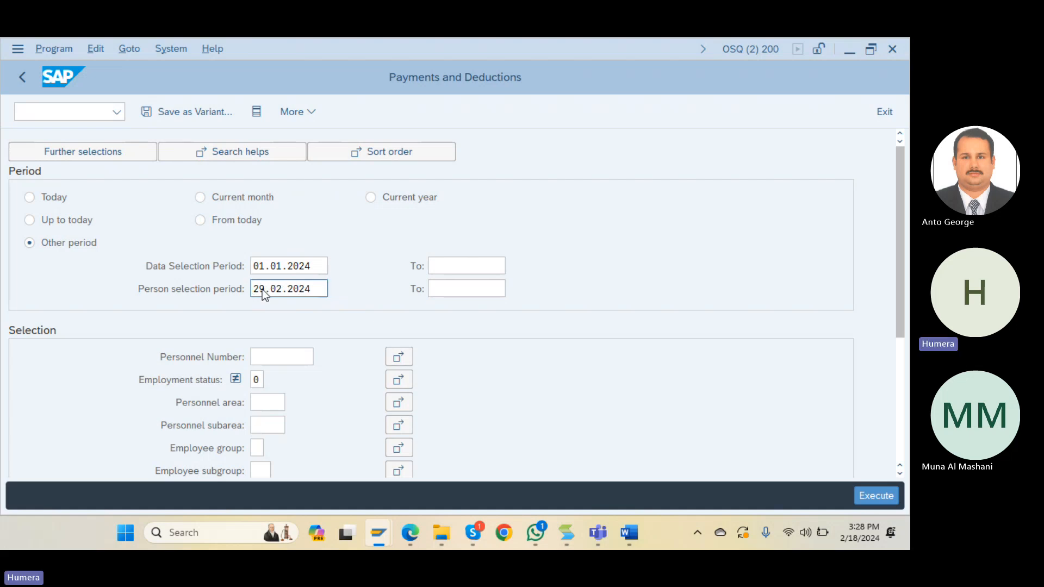
Execute the Payments and Deductions report and look through the employees' basic pay and wage types.
click(876, 493)
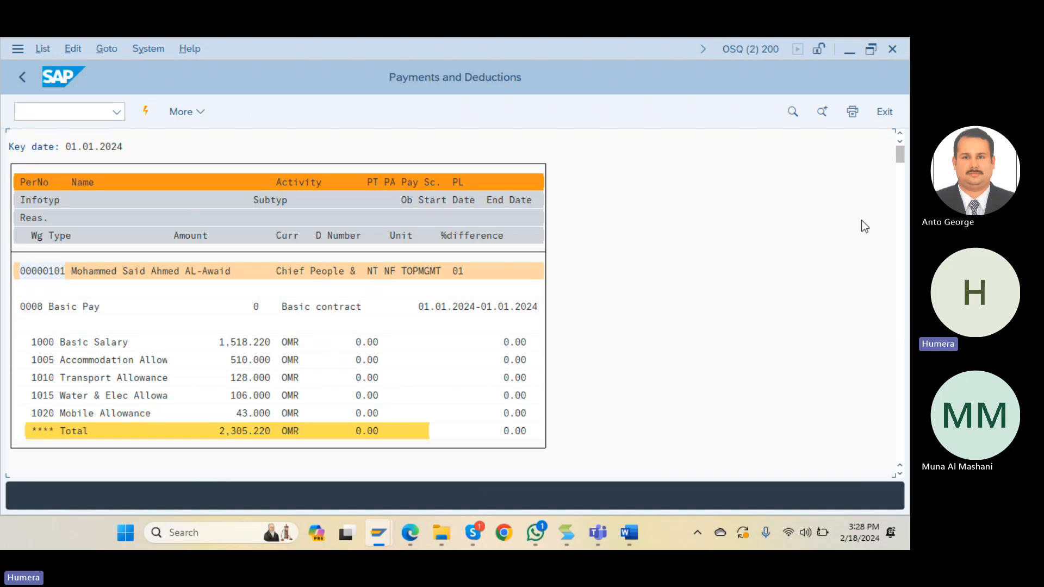
drag(900, 157, 902, 185)
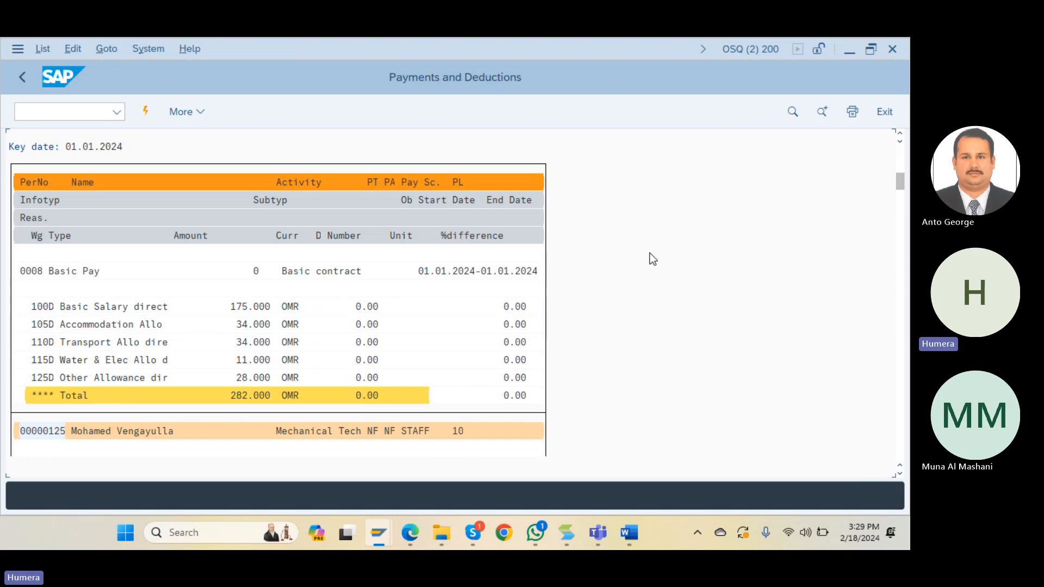
scroll(653, 259, down, 3)
scroll(652, 259, down, 3)
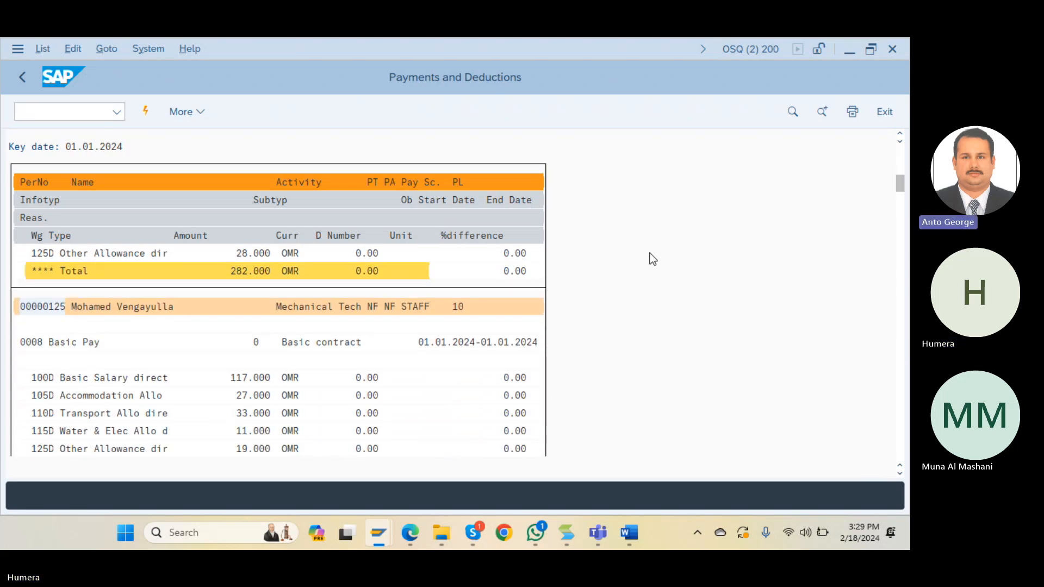
Examine further employees' basic pay wage types and totals in the Payments and Deductions list, and return to the selection screen.
scroll(653, 259, down, 3)
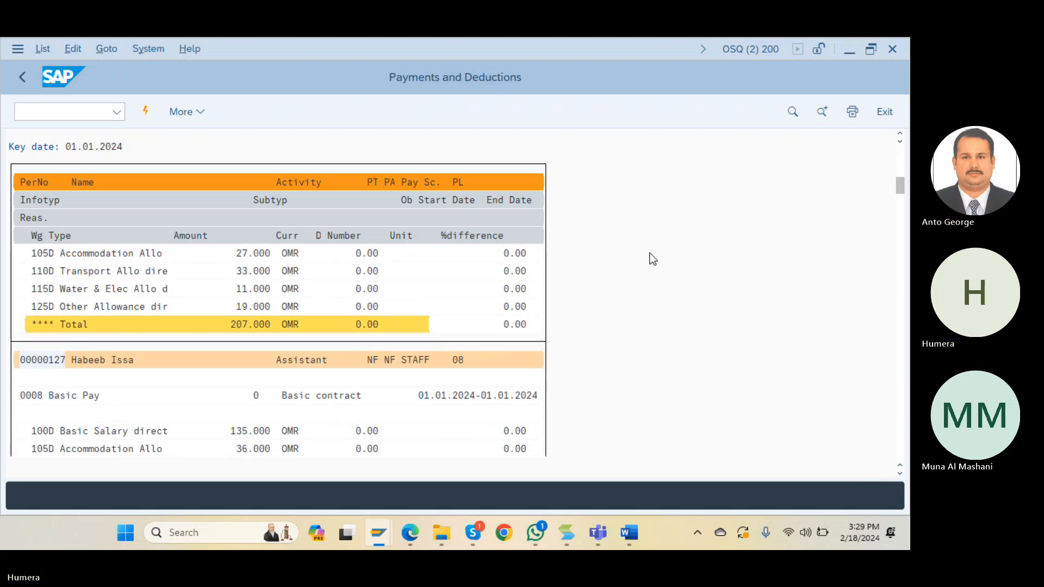
scroll(652, 259, down, 3)
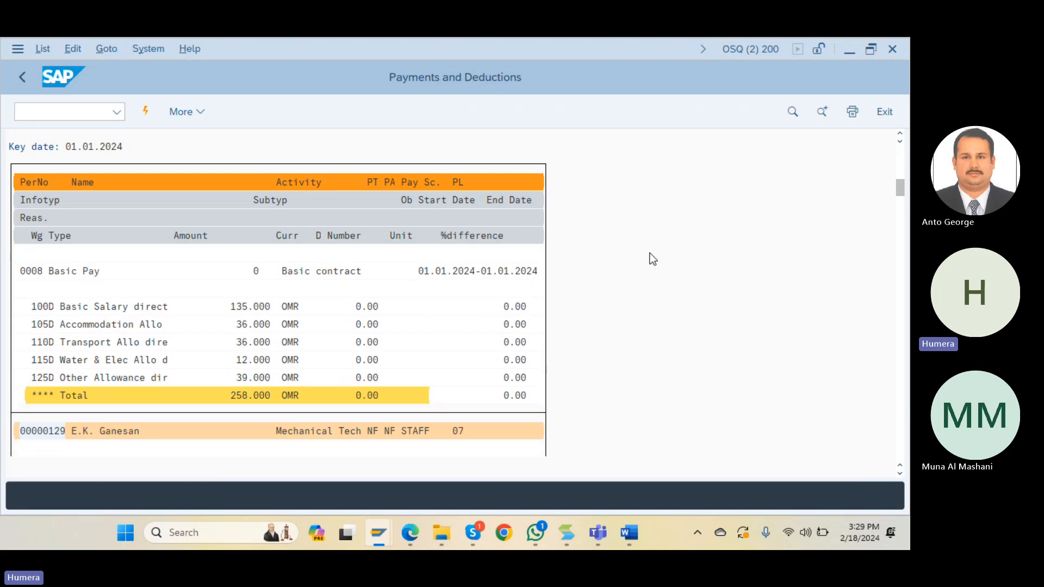
scroll(653, 259, down, 3)
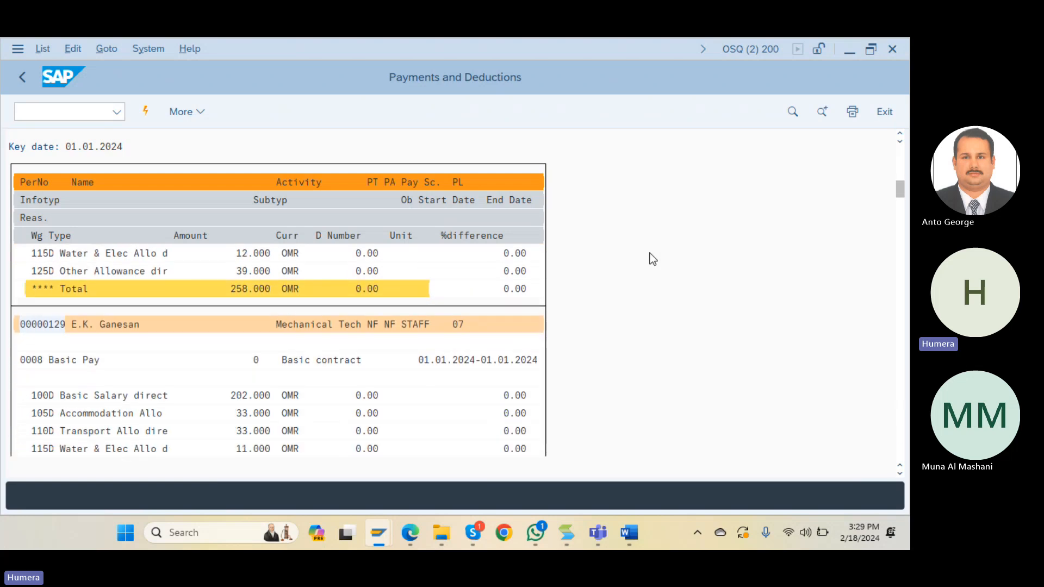
scroll(652, 259, down, 3)
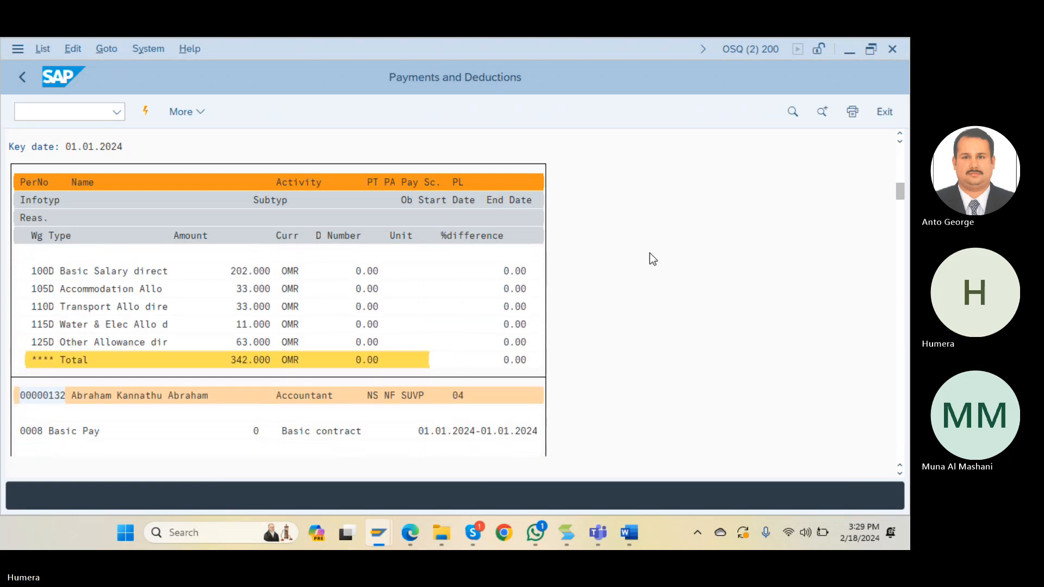
scroll(653, 259, down, 3)
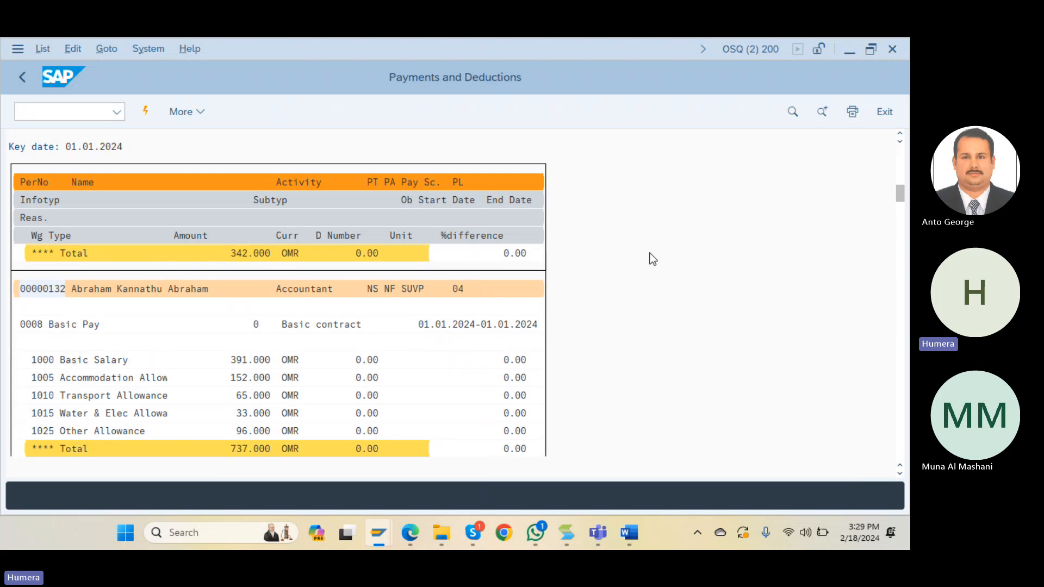
scroll(653, 259, down, 1)
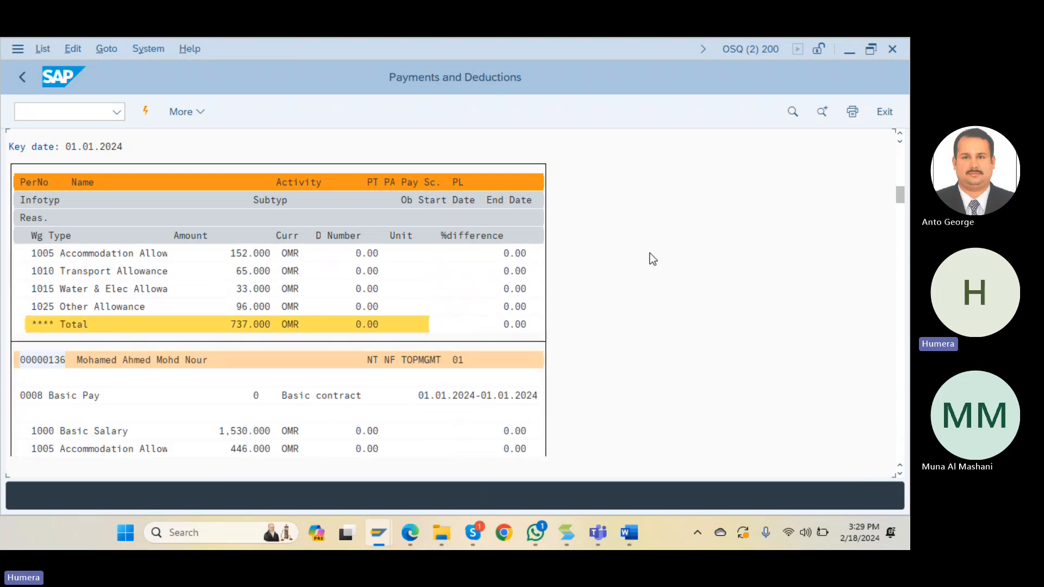
scroll(650, 257, up, 3)
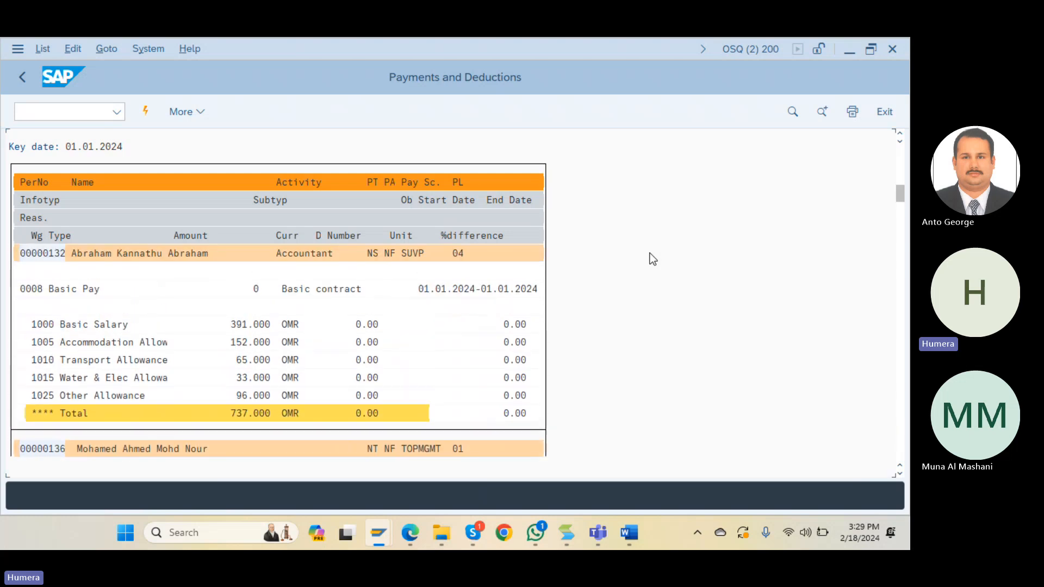
click(25, 77)
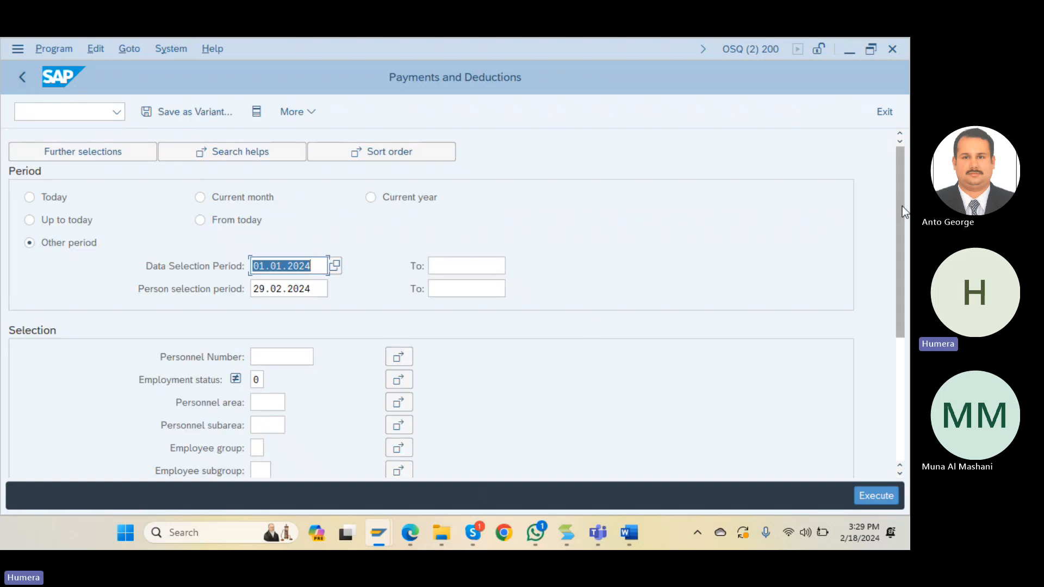
Try to run the report restricted to the salary advance wage type 8200 and close the information message.
drag(902, 206, 897, 324)
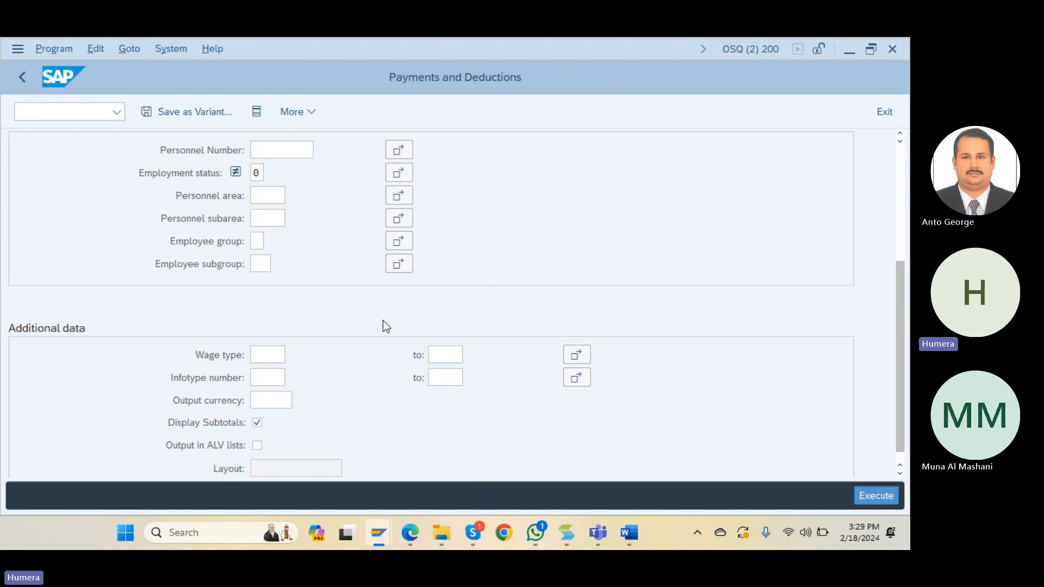
click(274, 357)
text(8)
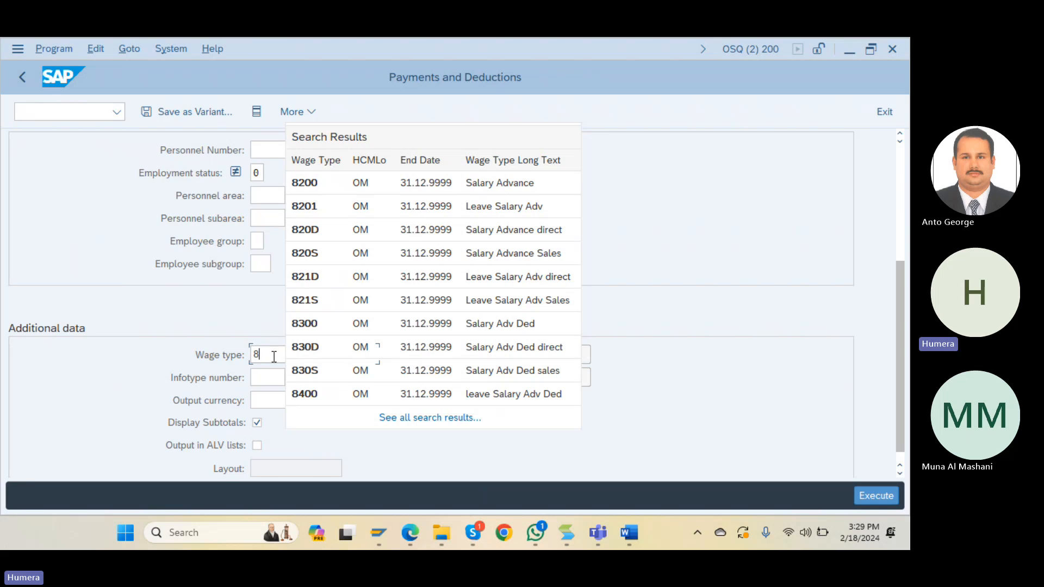
click(369, 183)
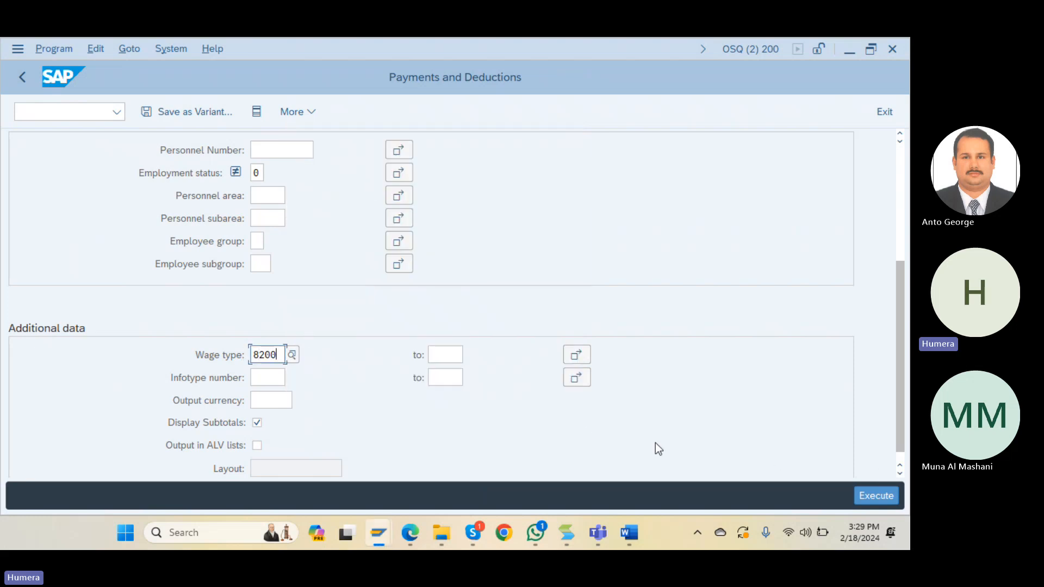
click(877, 494)
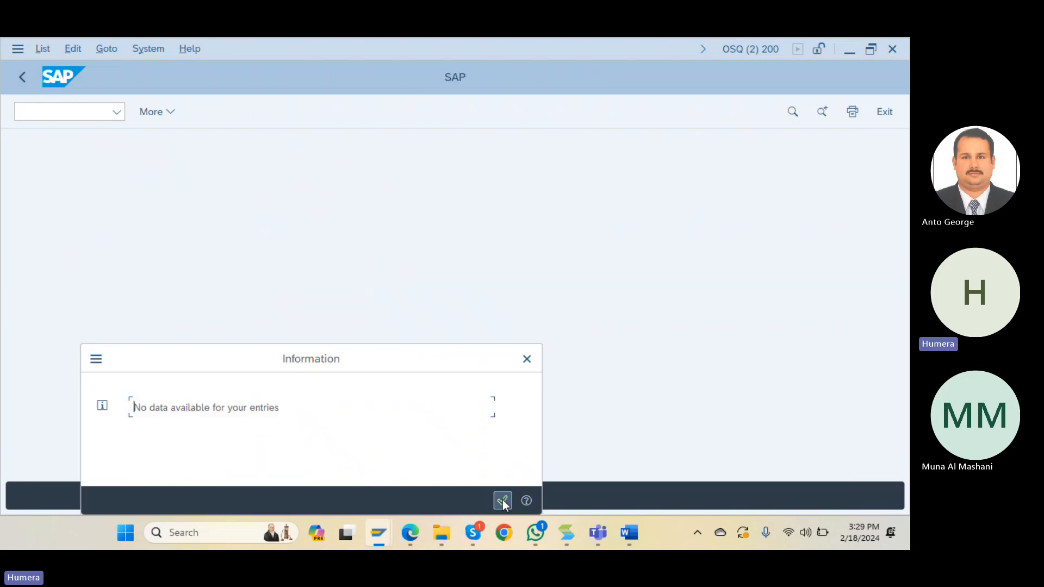
click(502, 500)
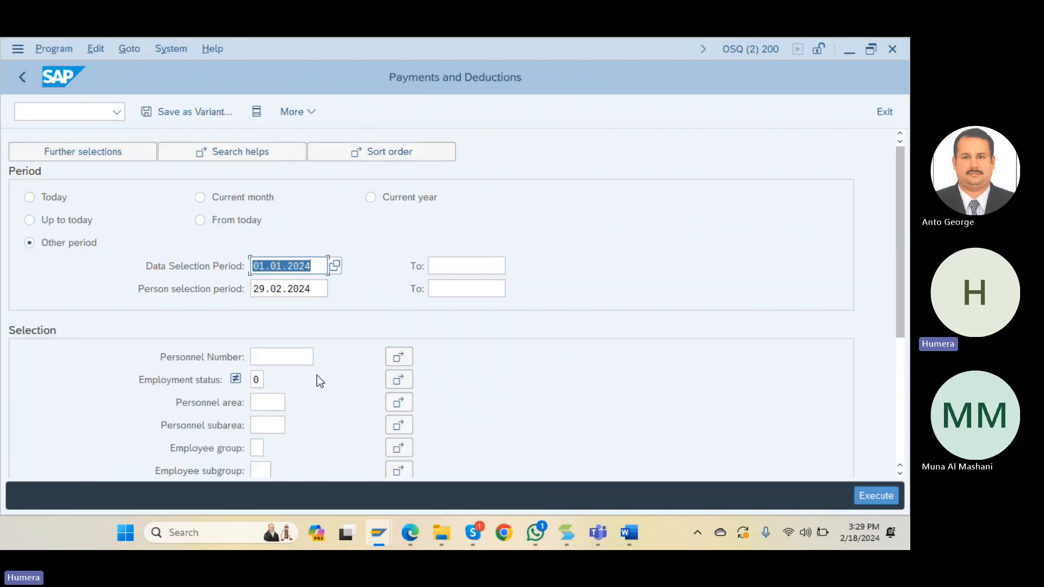
Restrict the report to a single employee by personnel number and clear the wage type filter.
click(279, 357)
text(101)
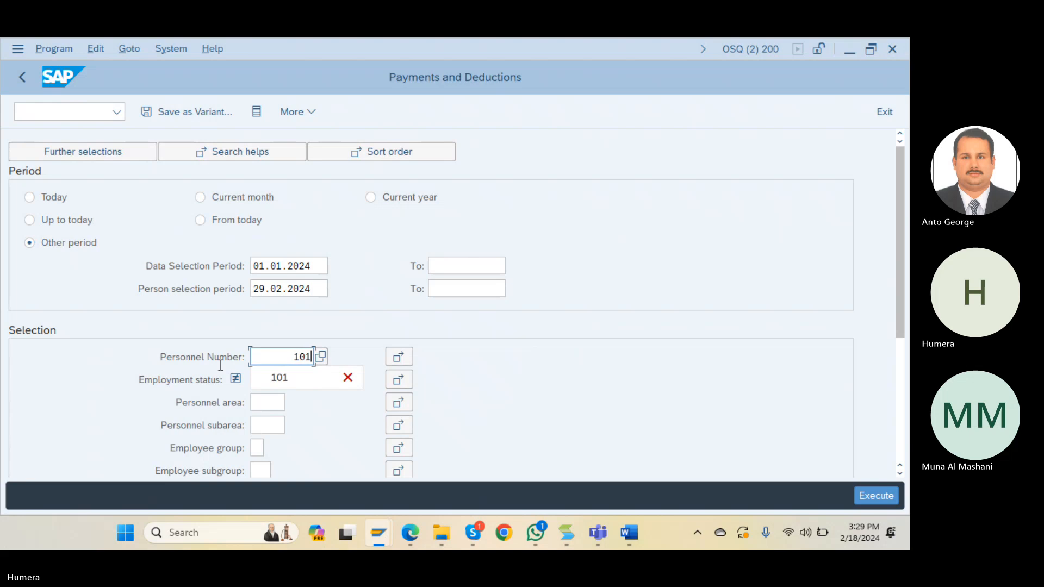
click(280, 378)
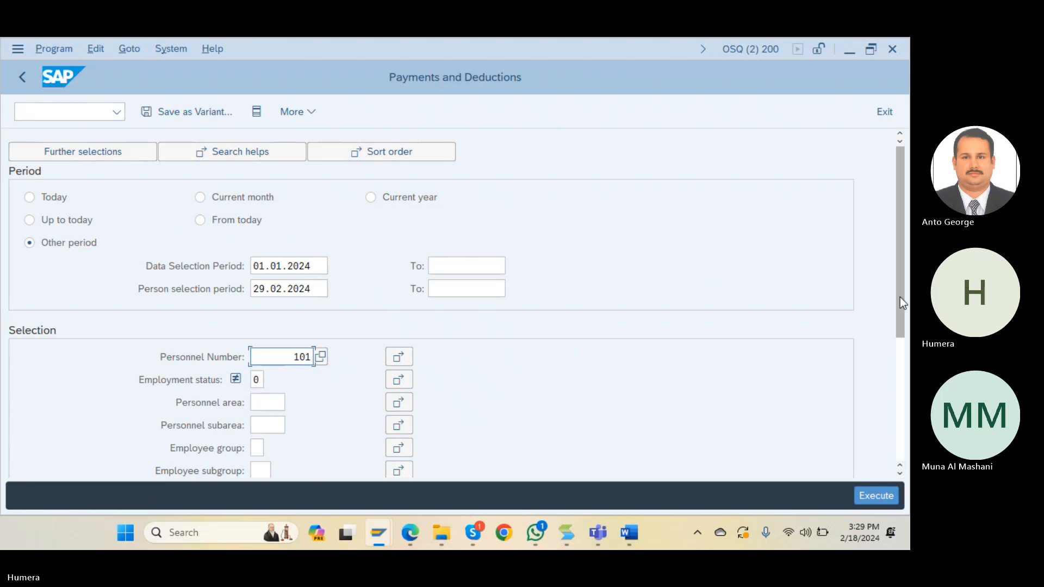
click(900, 341)
click(286, 340)
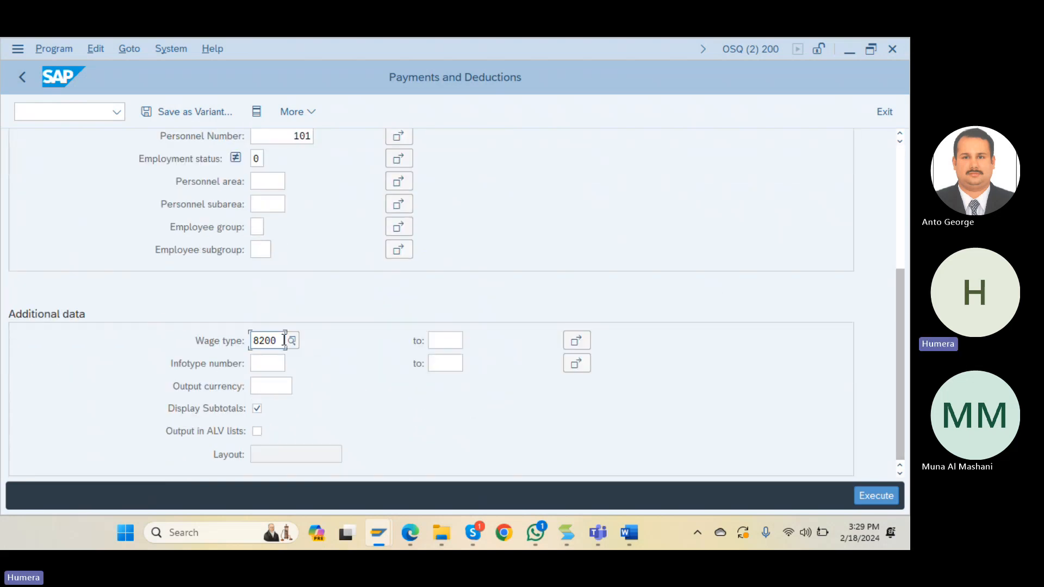
key(BackSpace)
key(BackSpace)
key(BackSpace)
key(BackSpace)
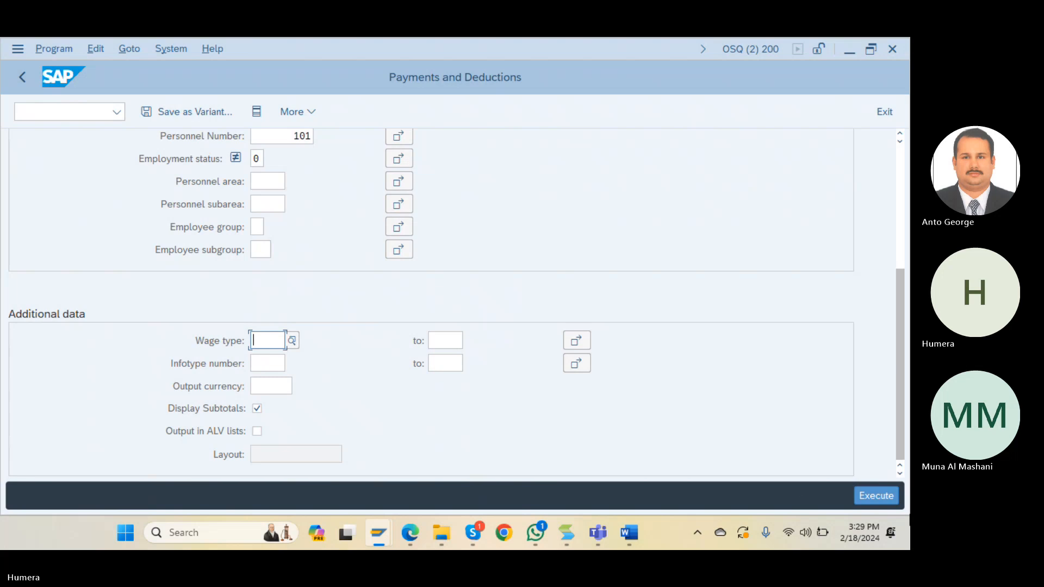
Execute the report for the selected employee, review the basic pay wage types, and return to the selection screen.
click(876, 495)
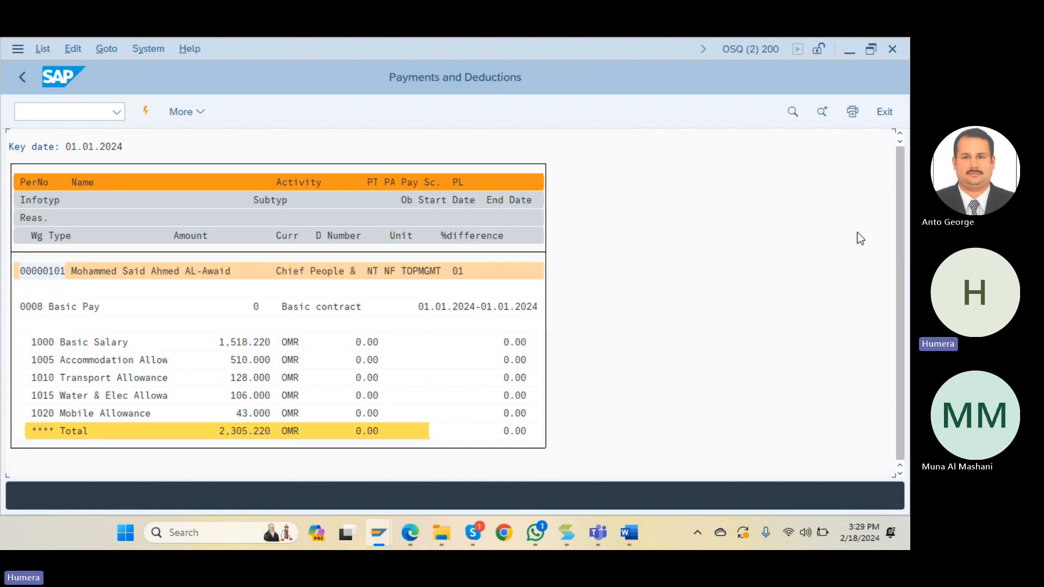
scroll(383, 305, down, 1)
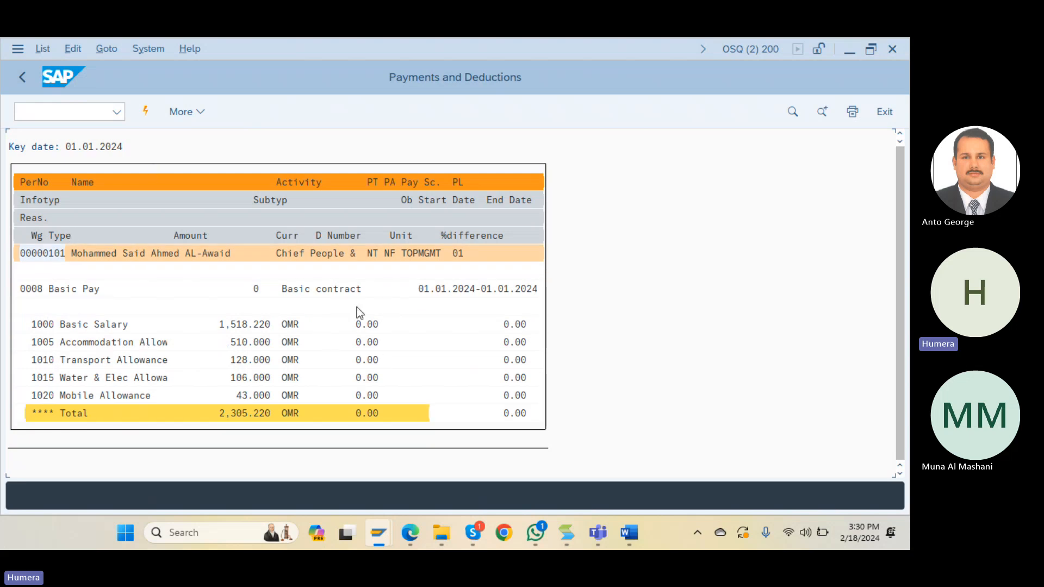
click(17, 80)
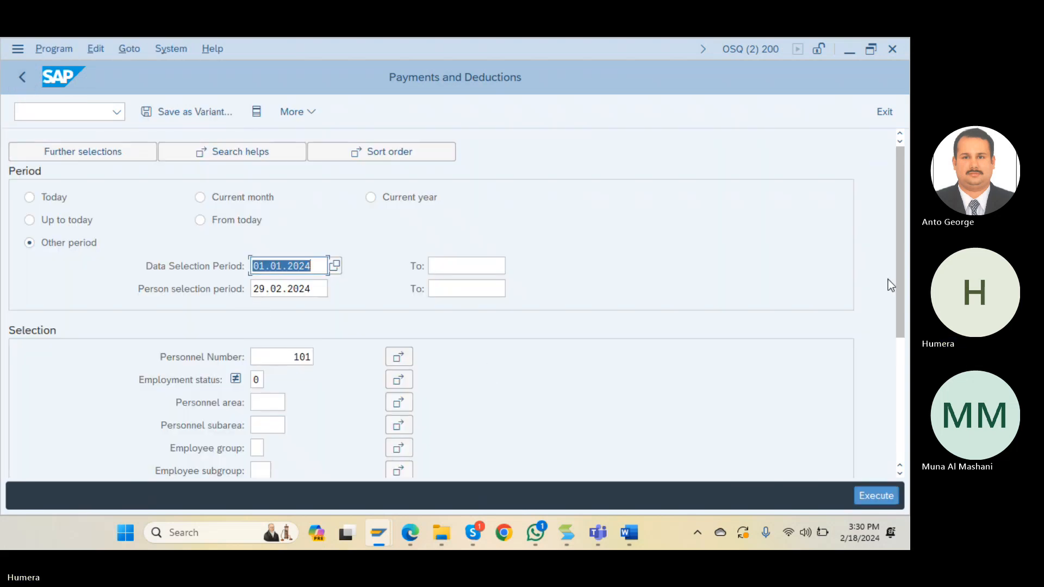
Replace the personnel number with one of the remembered entries, execute the report for that employee, and return to the selection screen.
drag(898, 290, 907, 363)
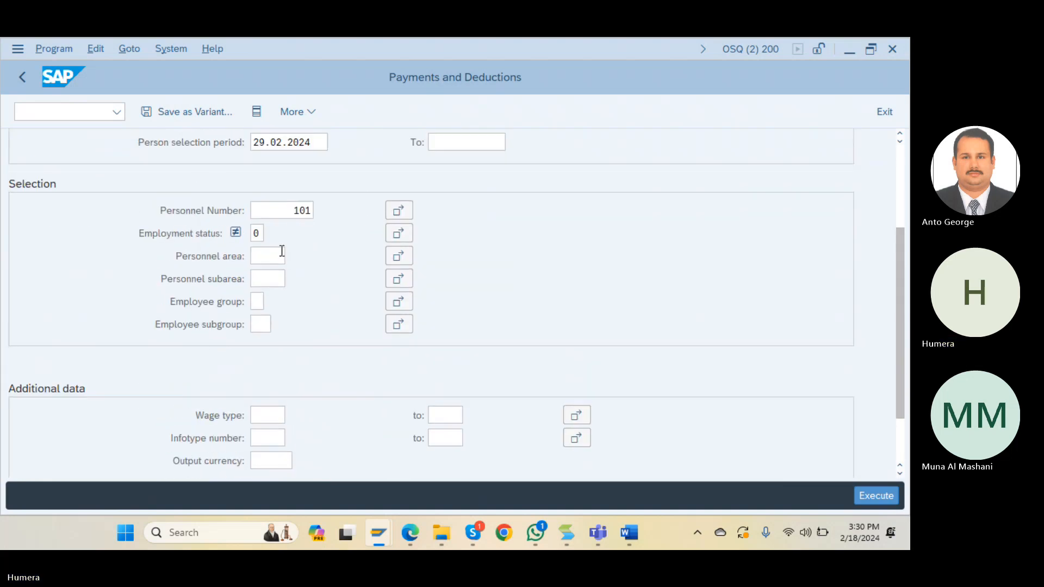
click(313, 213)
key(BackSpace)
key(BackSpace)
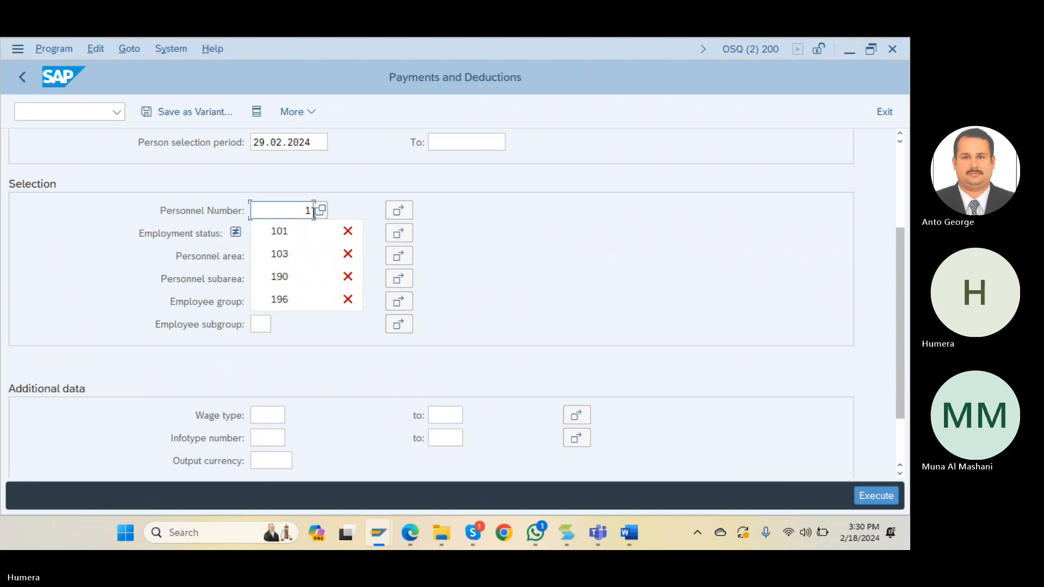
click(293, 280)
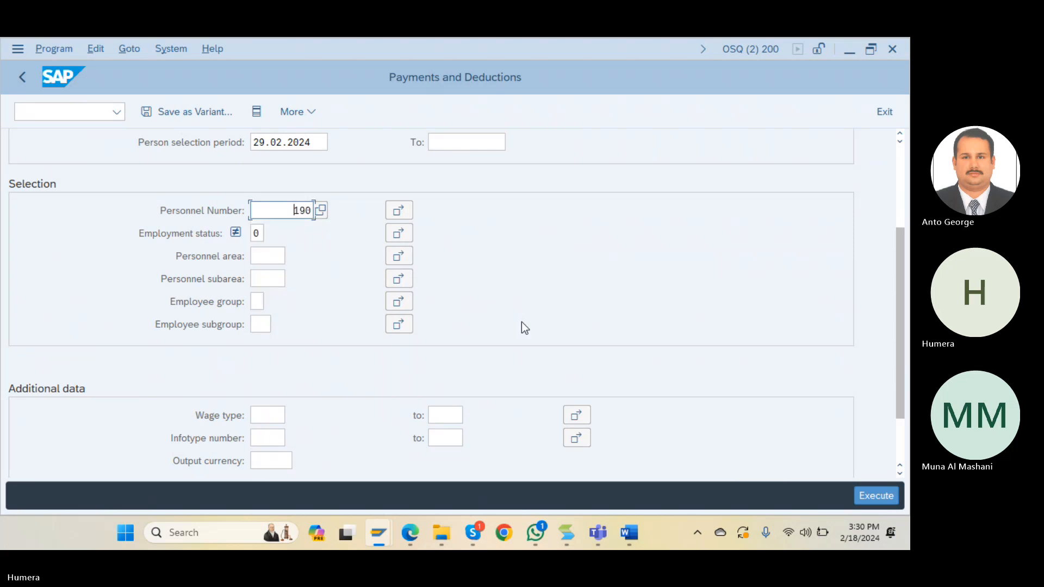
click(886, 496)
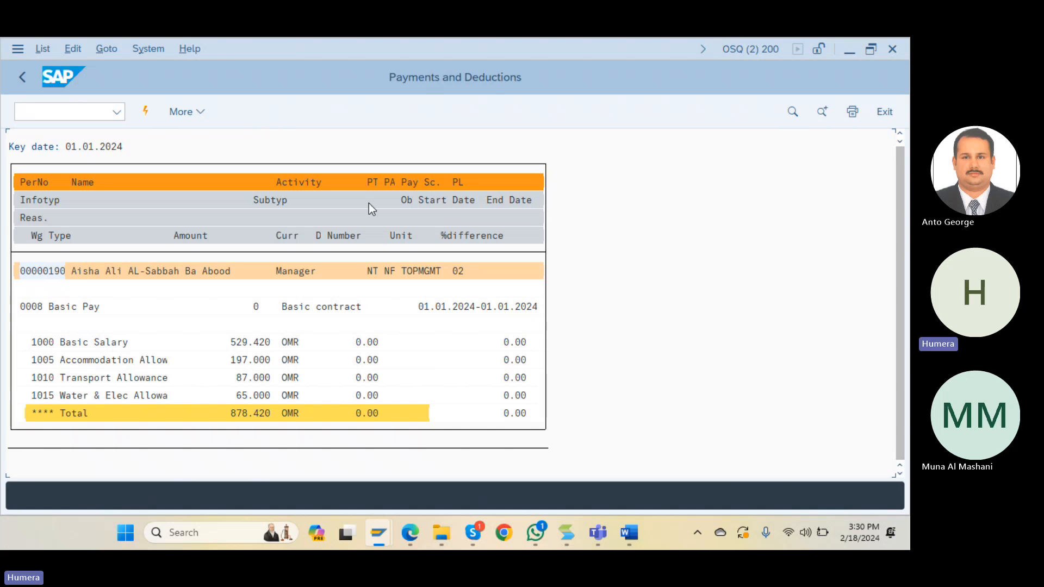
click(22, 77)
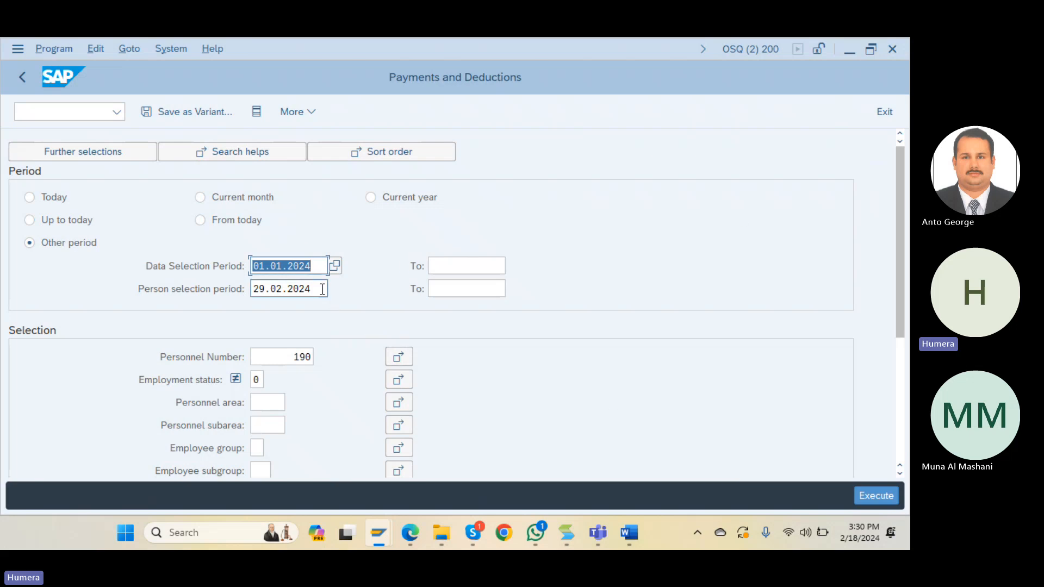
Clear the start dates of the person and data selection periods and remove the remembered date suggestions.
drag(323, 289, 171, 289)
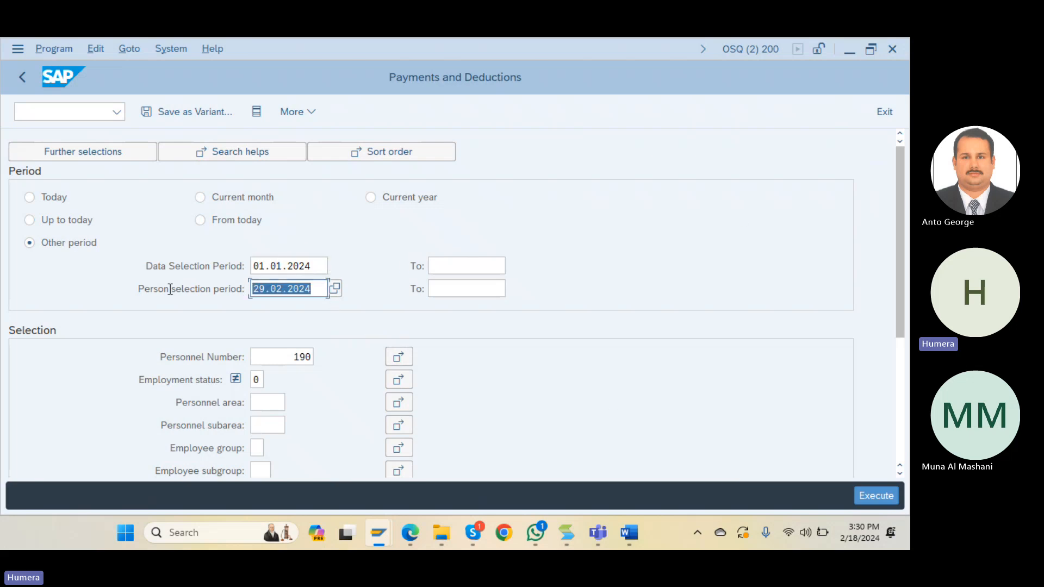
key(BackSpace)
drag(318, 261, 180, 261)
key(BackSpace)
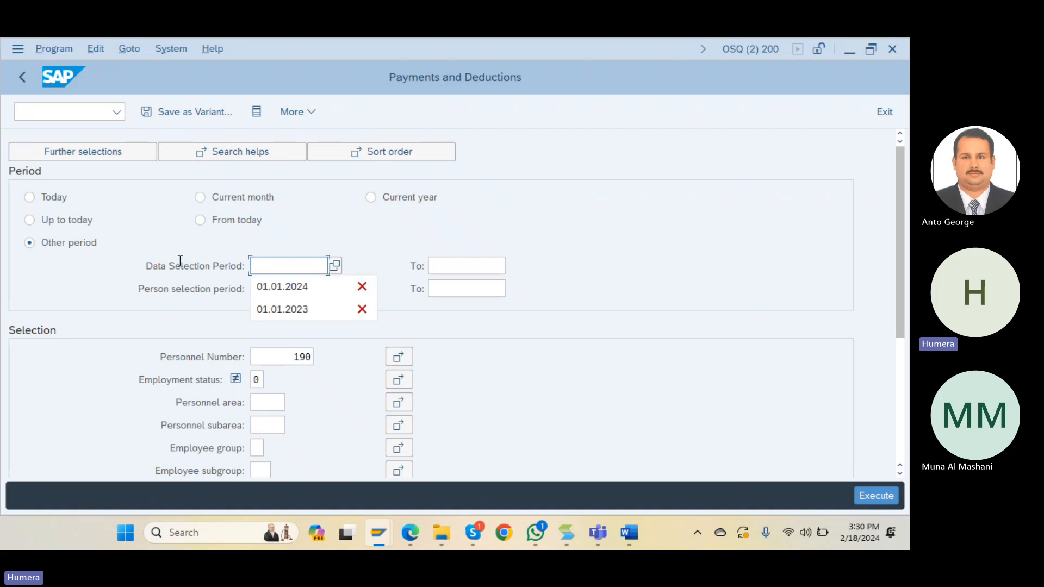
click(365, 284)
click(366, 283)
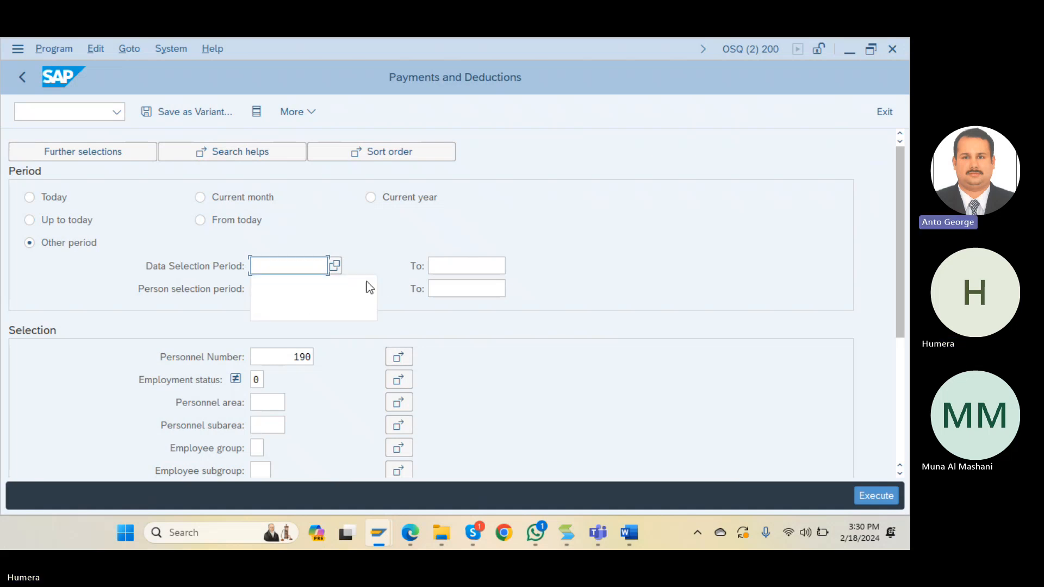
click(471, 350)
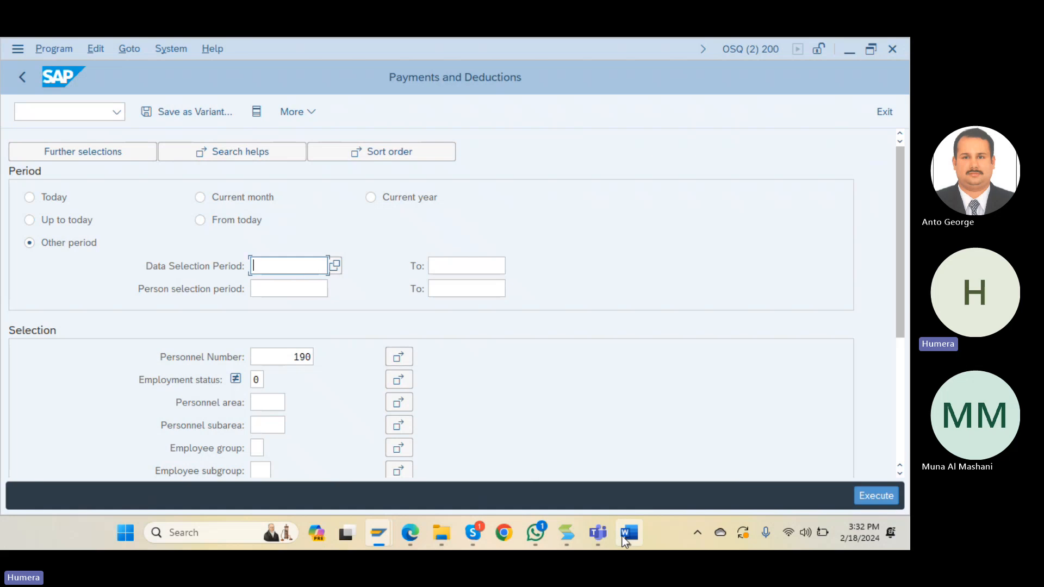
Leave the Payments and Deductions report for SAP Easy Access and widen the navigation tree to show the full favorite name.
mouse_move(622, 536)
click(25, 78)
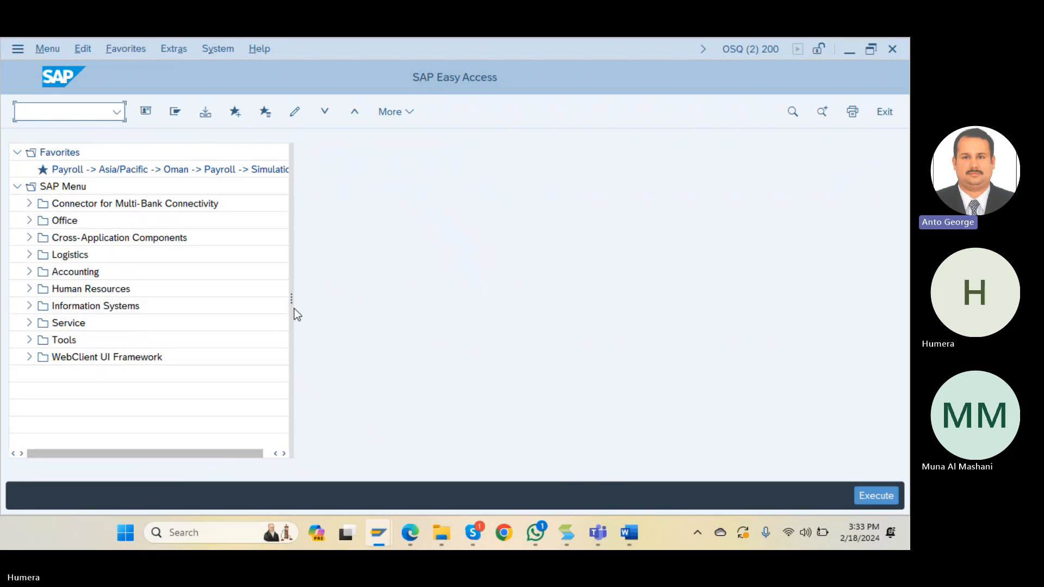
drag(292, 301, 324, 300)
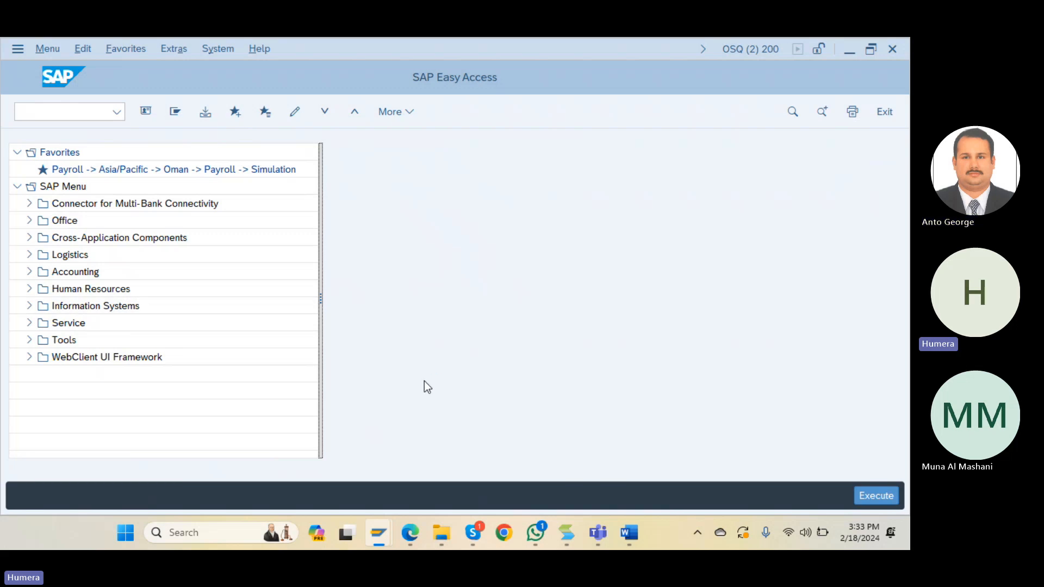
Switch to Word to enable editing of the salary advances manual and check its last page, and return to SAP Easy Access.
click(630, 532)
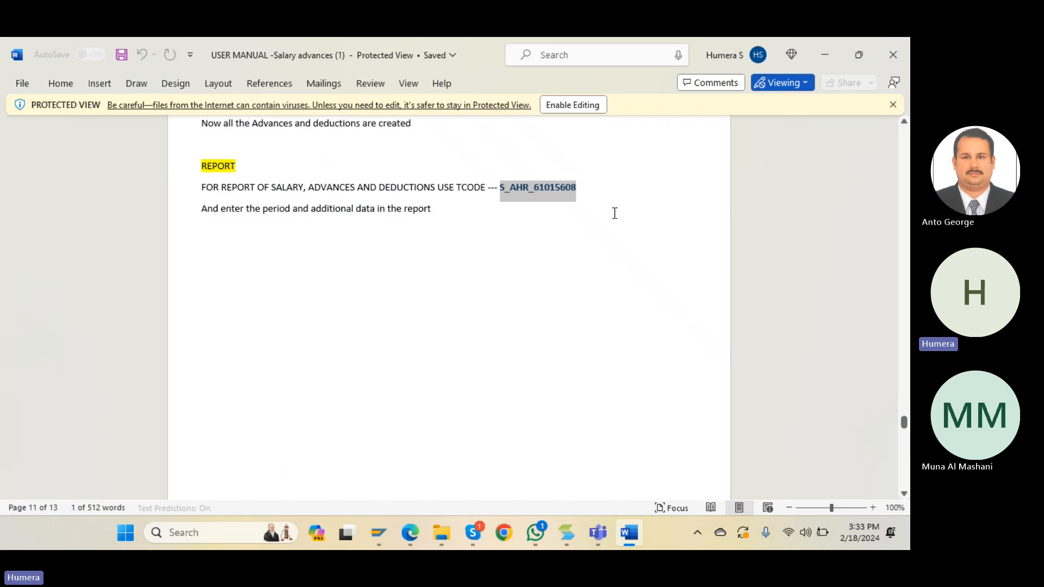
click(587, 105)
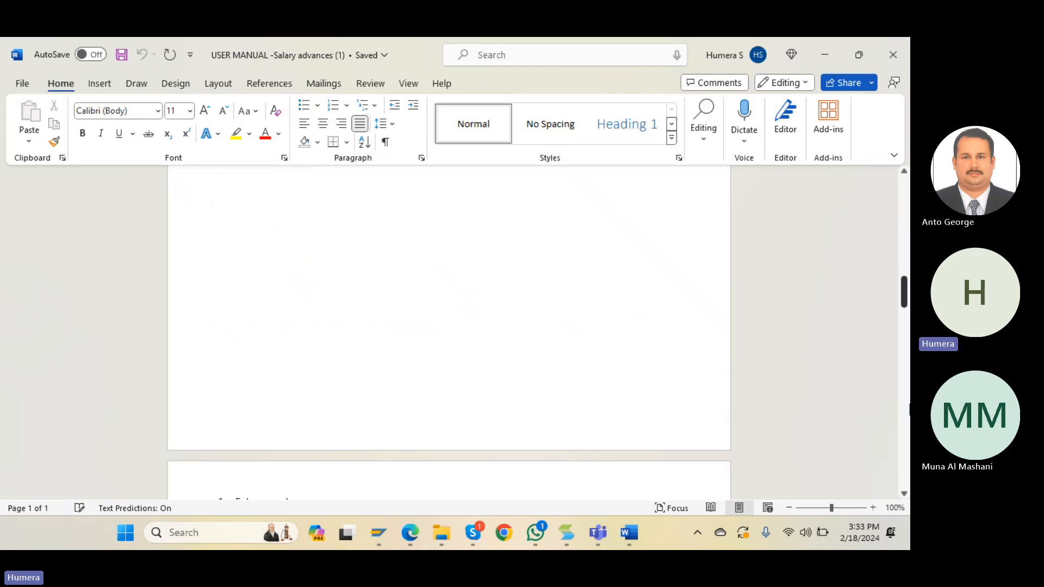
drag(909, 409, 908, 469)
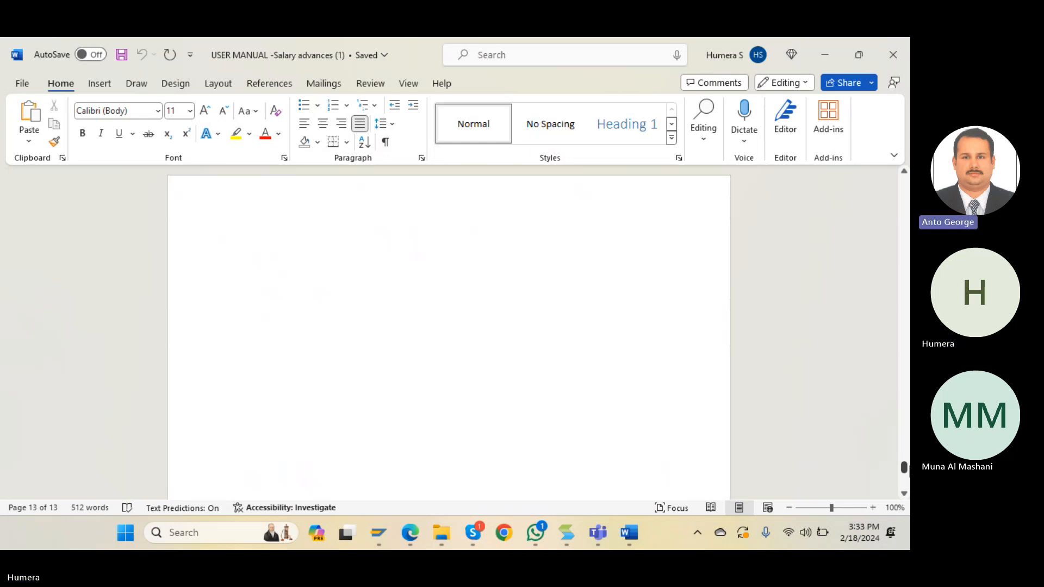
key(alt+Tab)
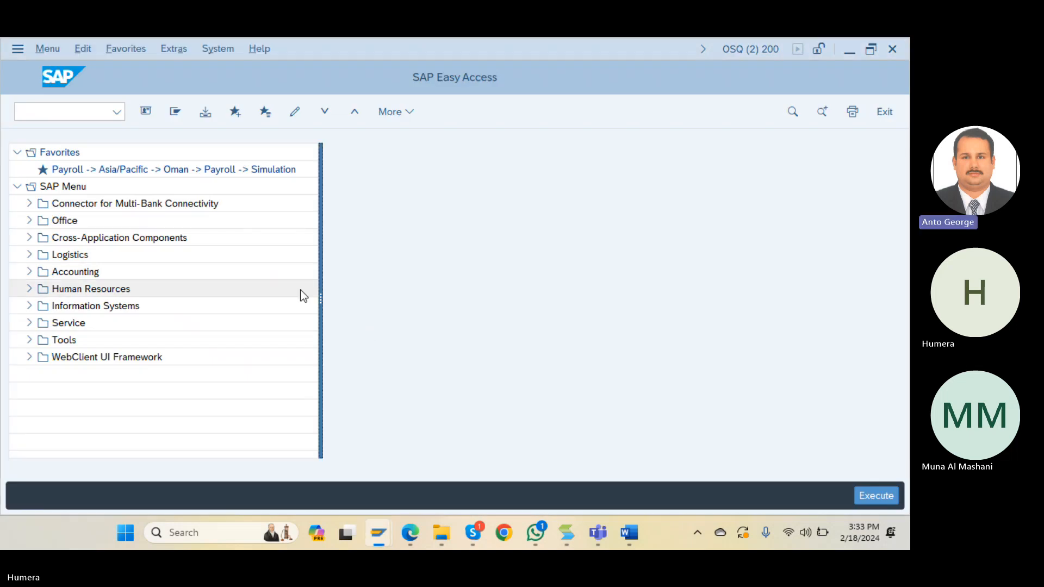
Narrow the navigation tree to fit the favorite's name and check the history of recently used transaction codes.
mouse_move(320, 298)
mouse_down()
mouse_move(348, 299)
mouse_move(303, 298)
mouse_up()
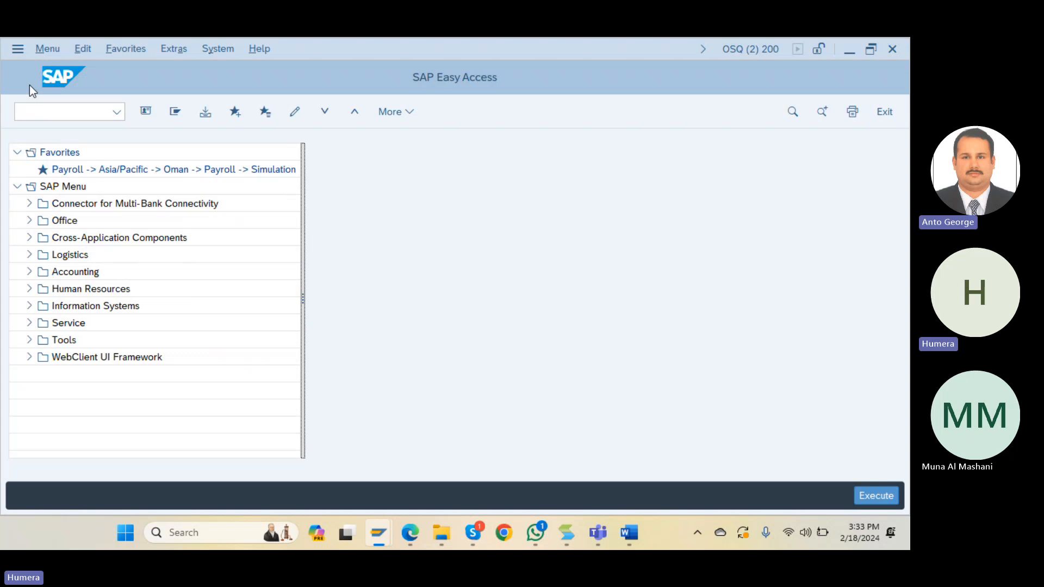
click(116, 113)
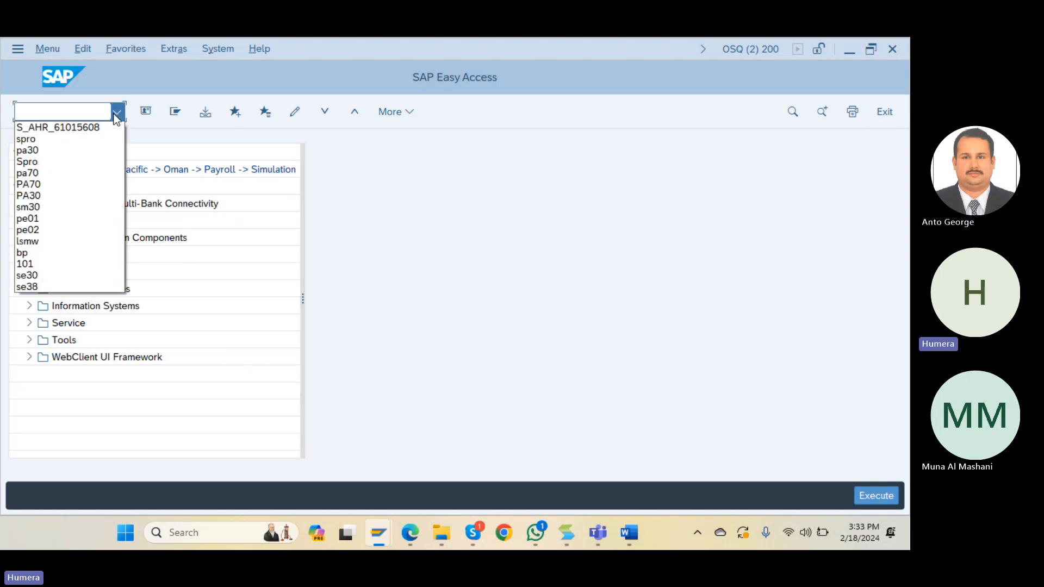
click(115, 114)
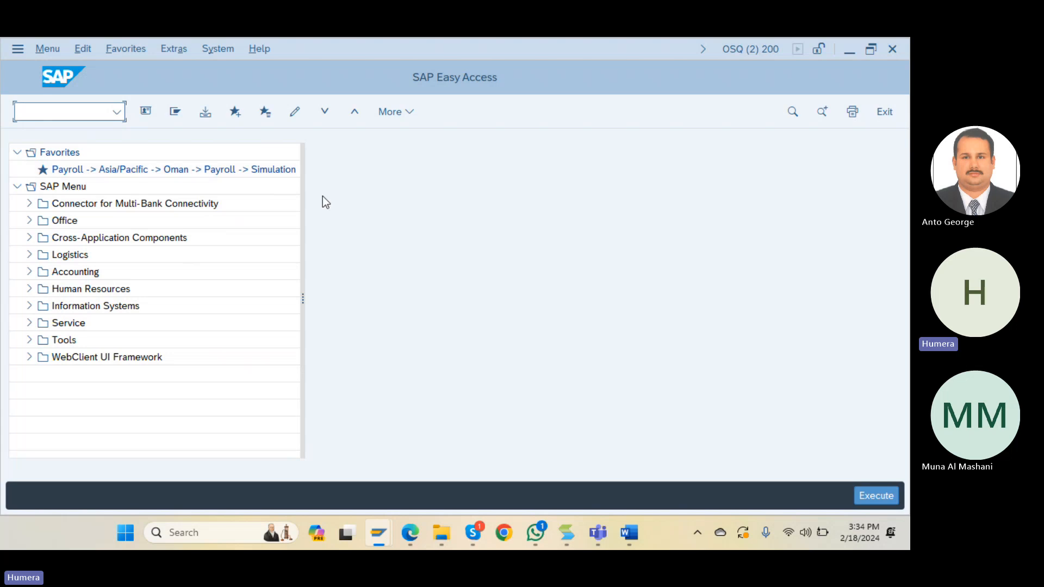
drag(303, 296, 303, 299)
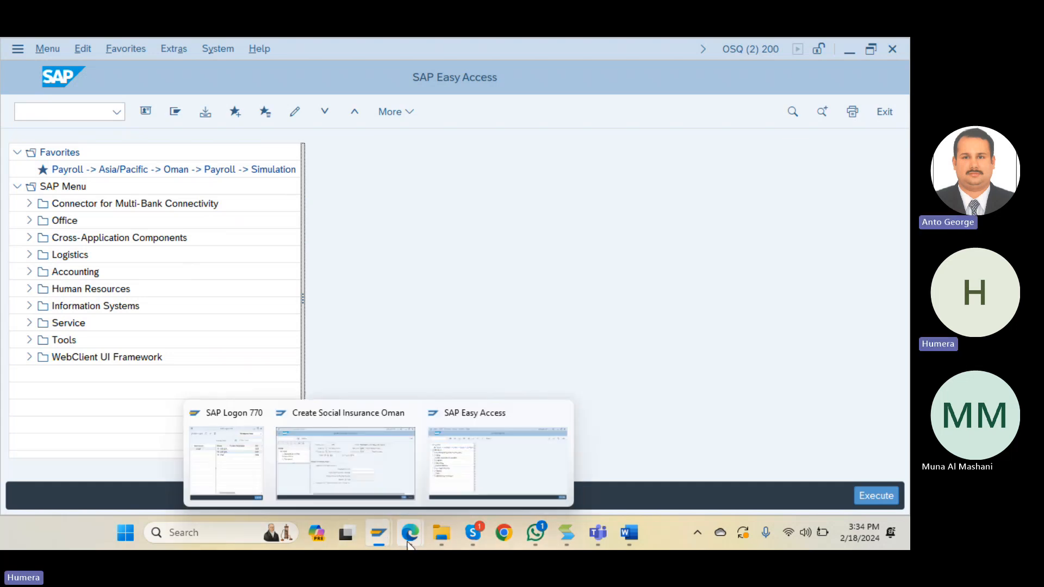
Switch to the Roundcube webmail in Edge, leave the opened message, and search the Inbox for messages by the contact's first name.
mouse_move(409, 541)
click(435, 486)
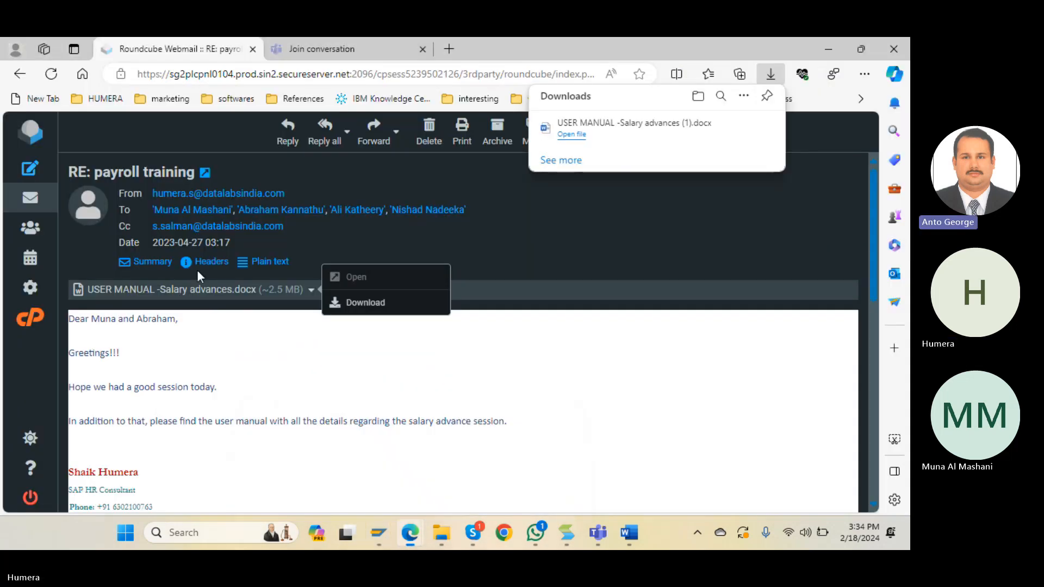
click(20, 74)
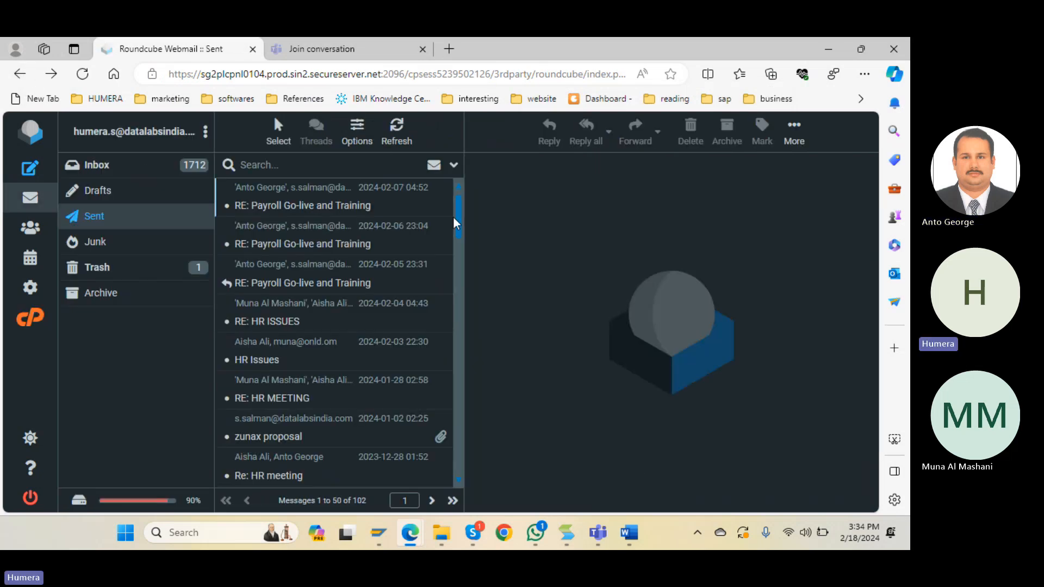
click(130, 169)
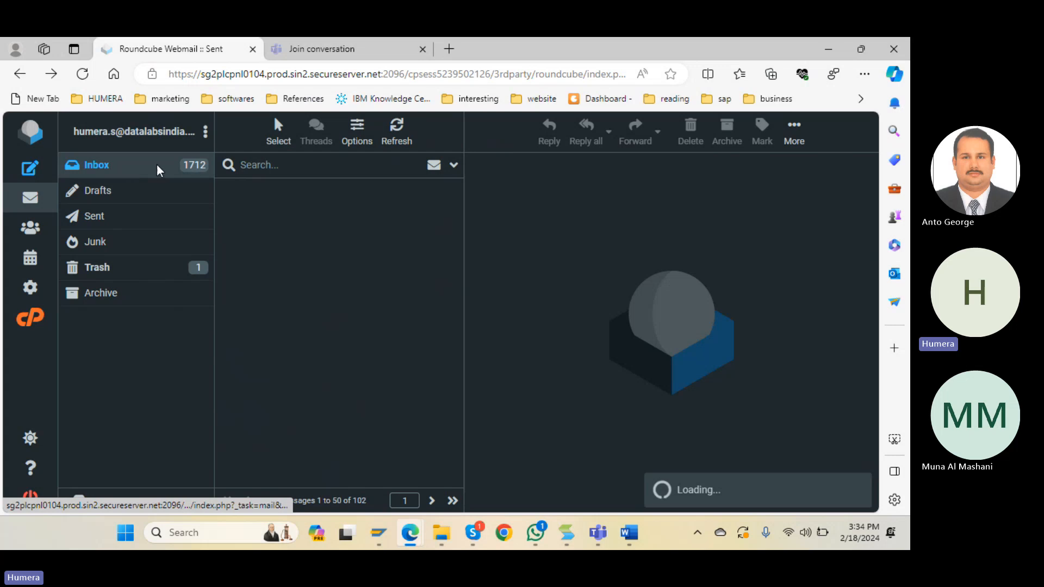
click(275, 165)
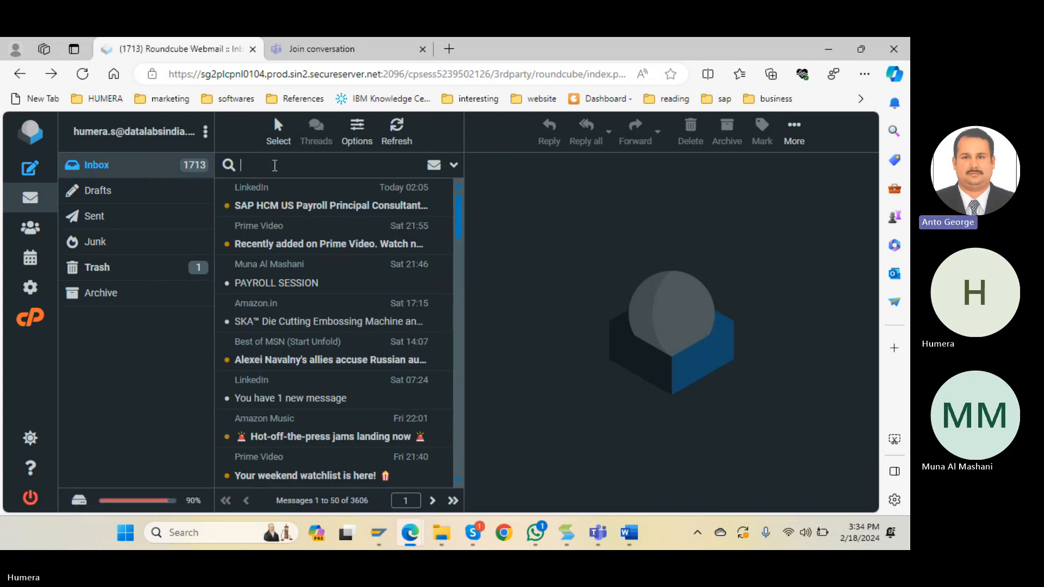
text(aisha)
key(Return)
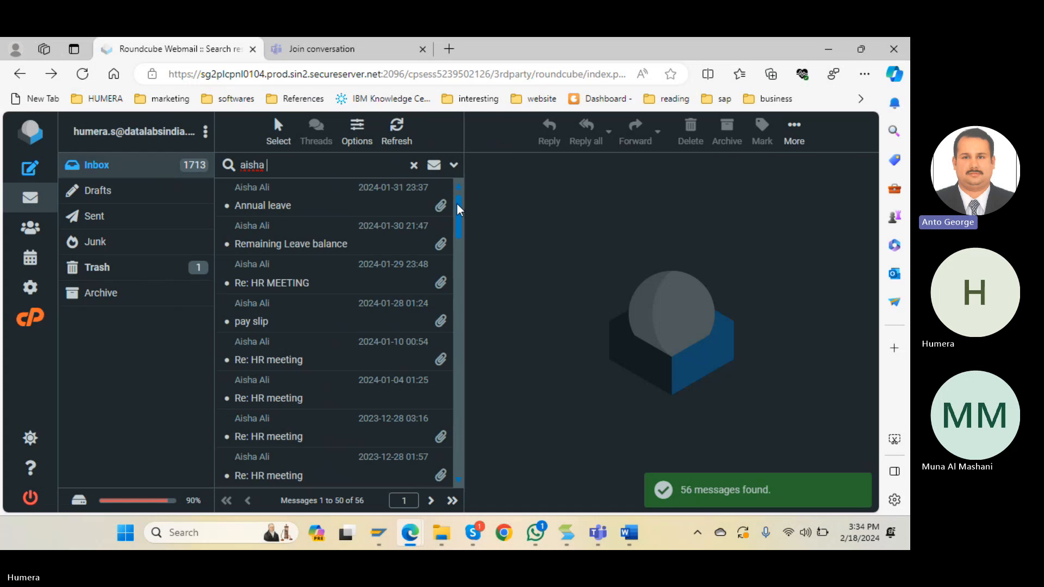
drag(458, 209, 459, 182)
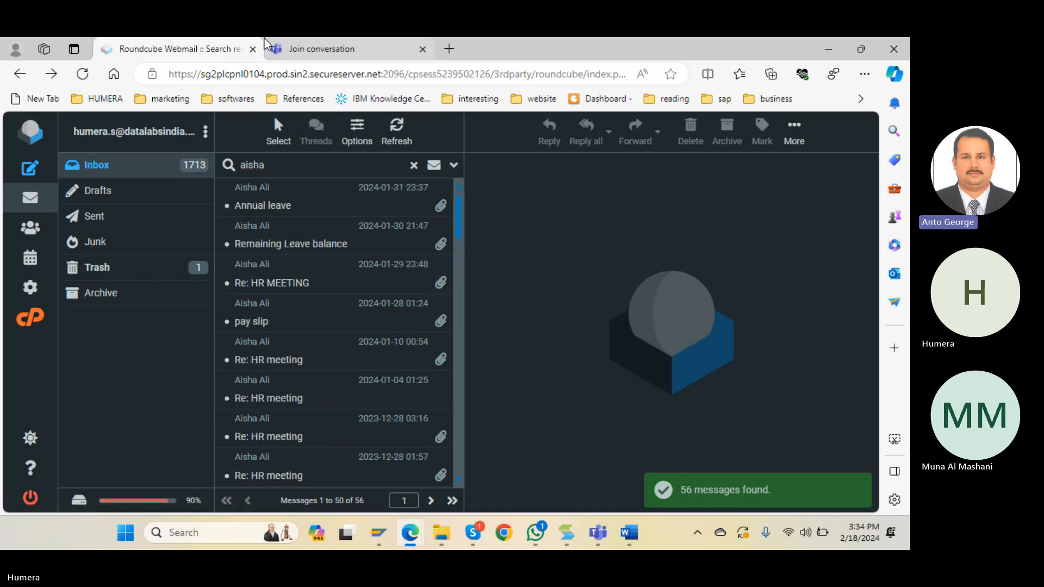
Close the Join conversation browser tab and go back two pages in the webmail.
click(309, 50)
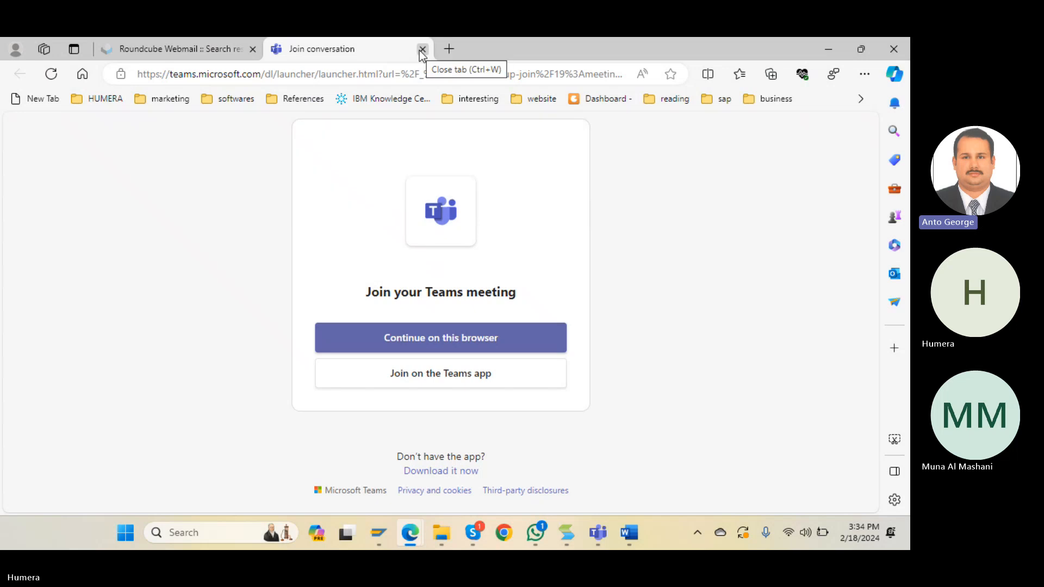
click(421, 50)
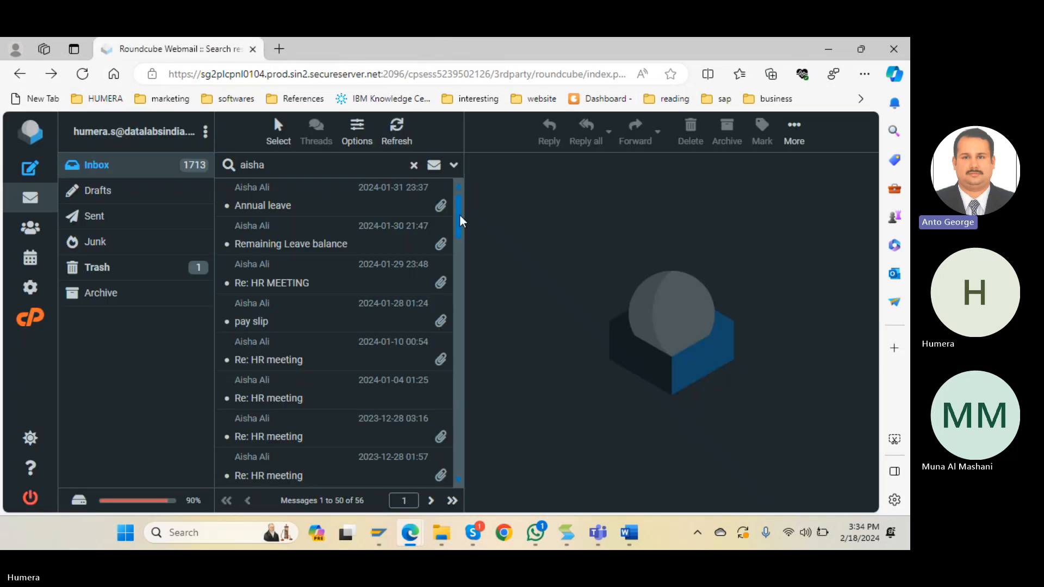
click(20, 75)
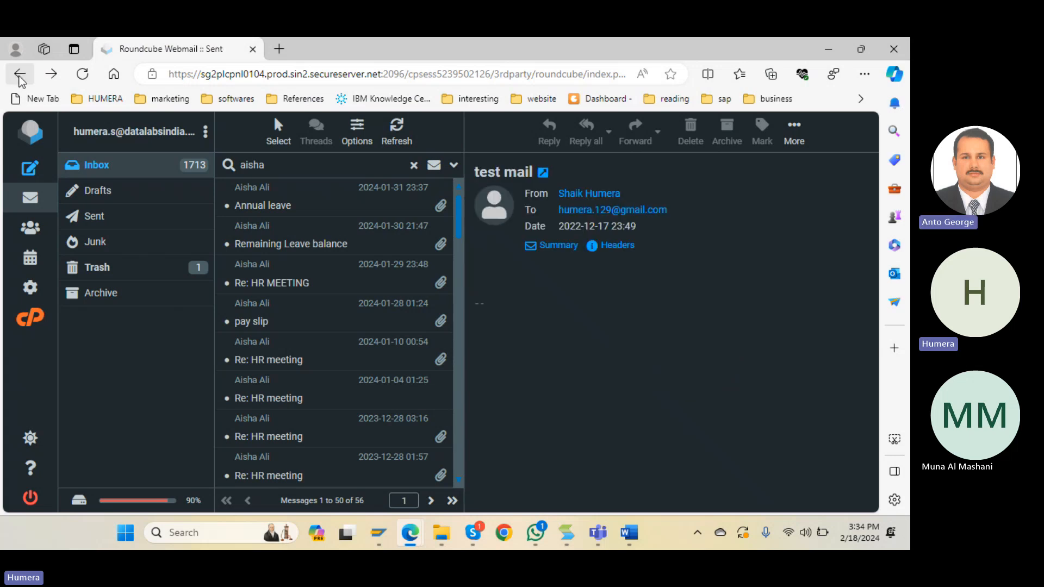
click(20, 76)
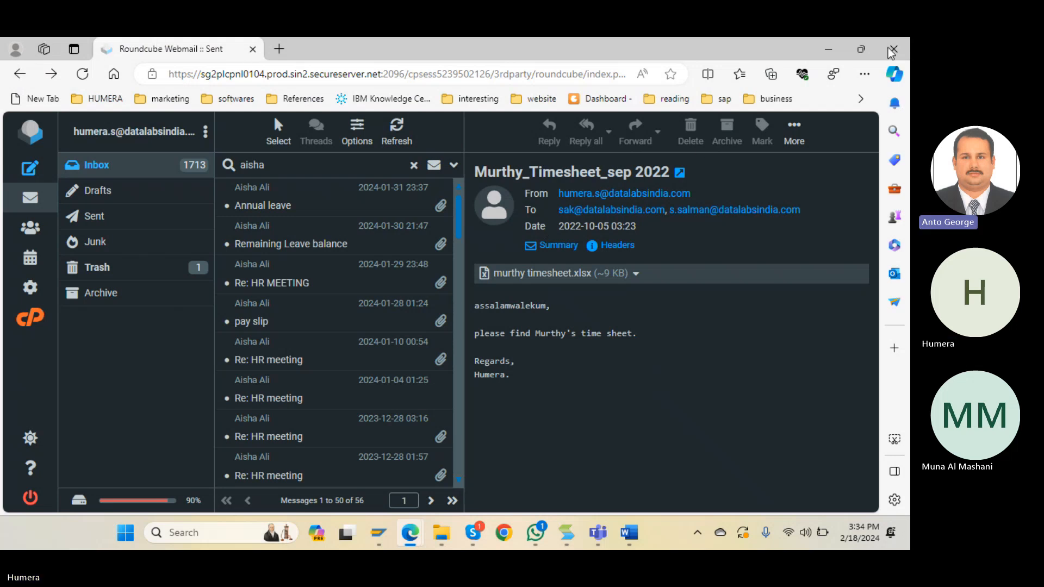
Minimize the browser and switch to the Microsoft Teams meeting window.
click(817, 48)
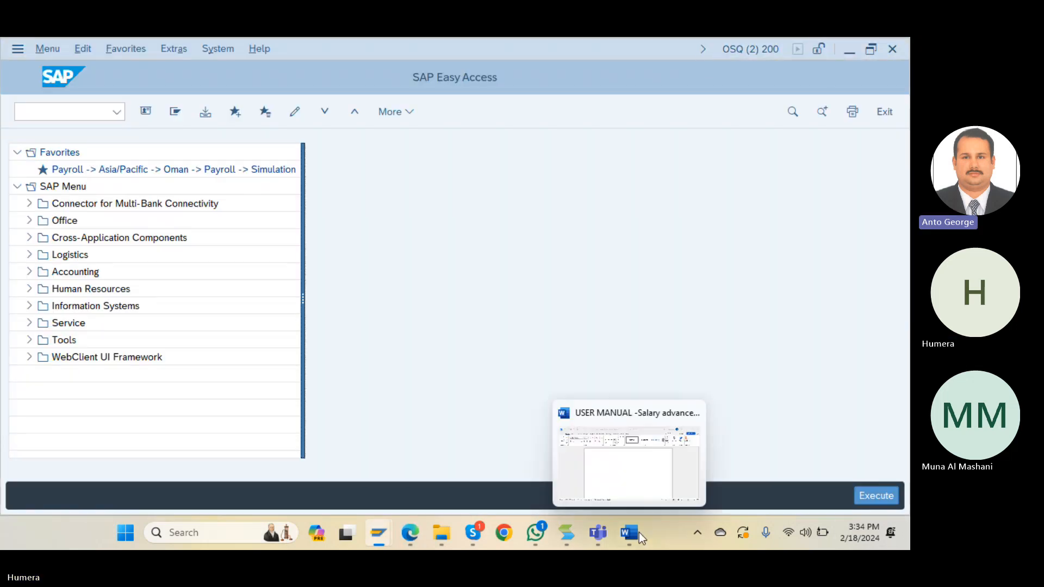
mouse_move(597, 543)
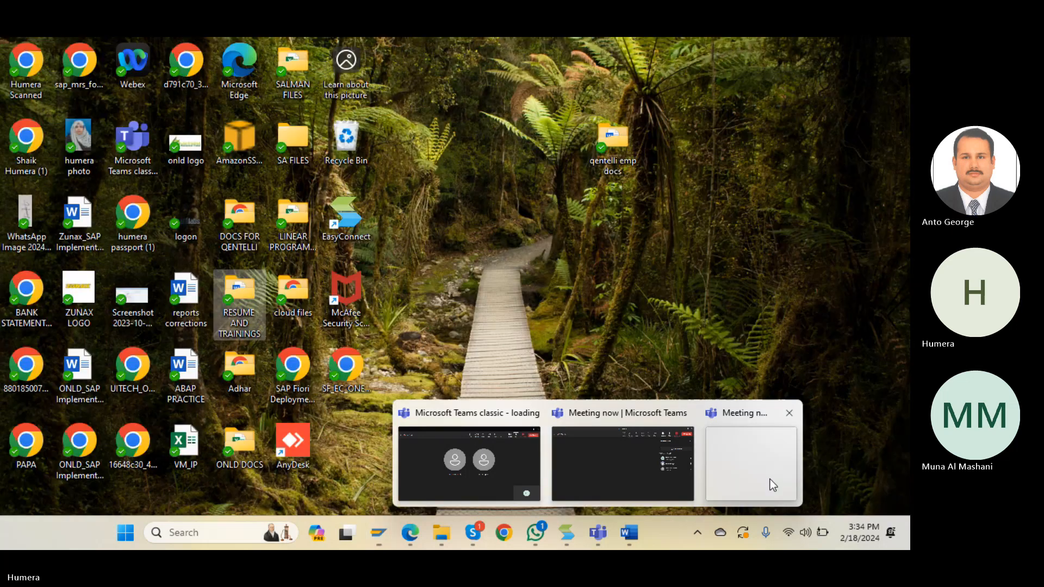
click(774, 484)
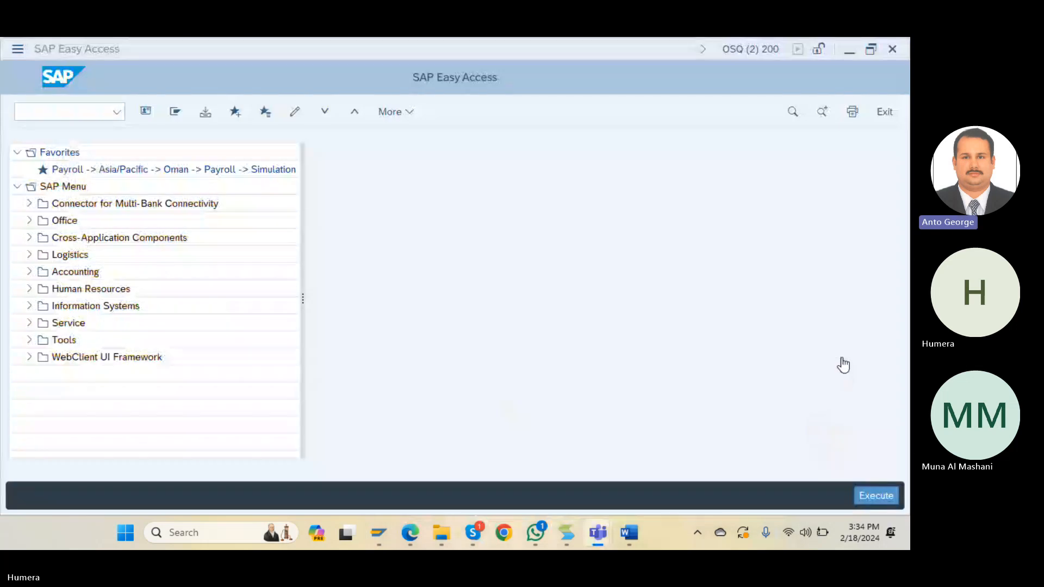